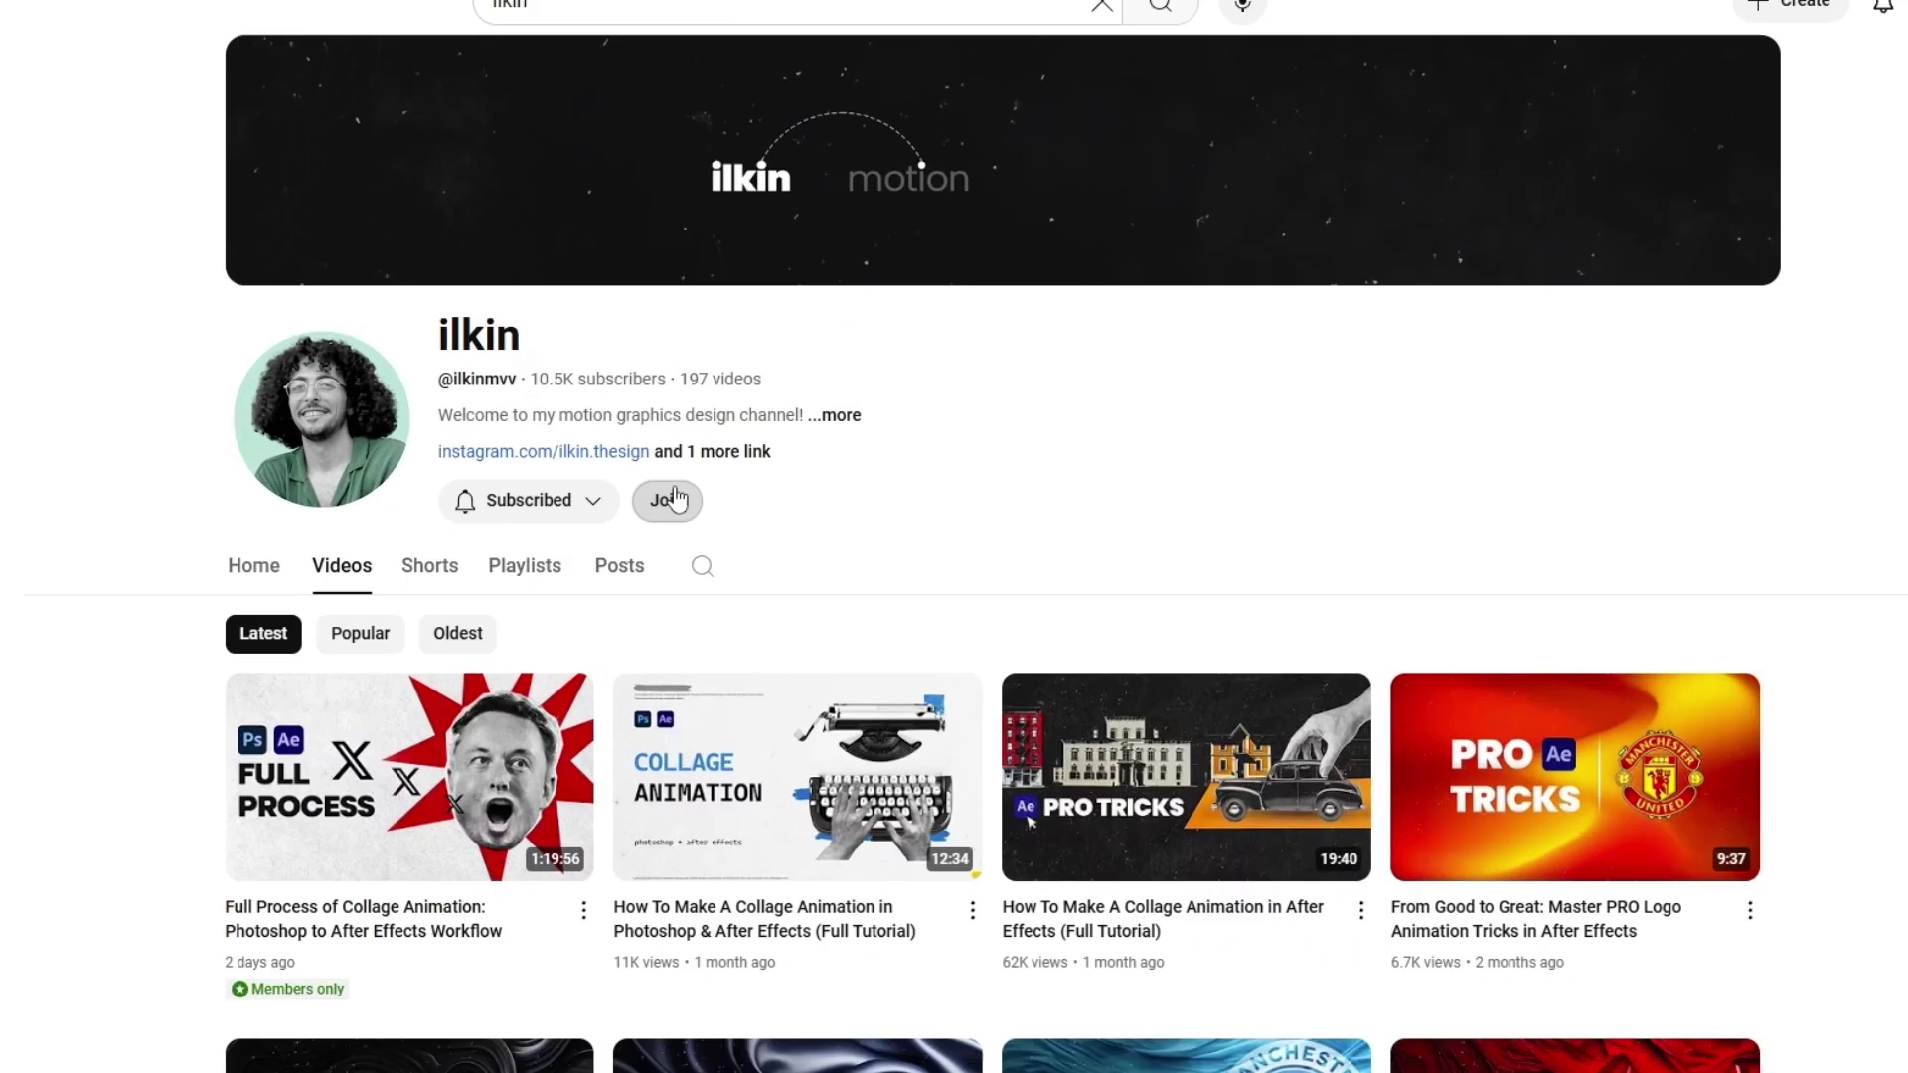
{"action": "left_click", "coordinate": [707, 505]}
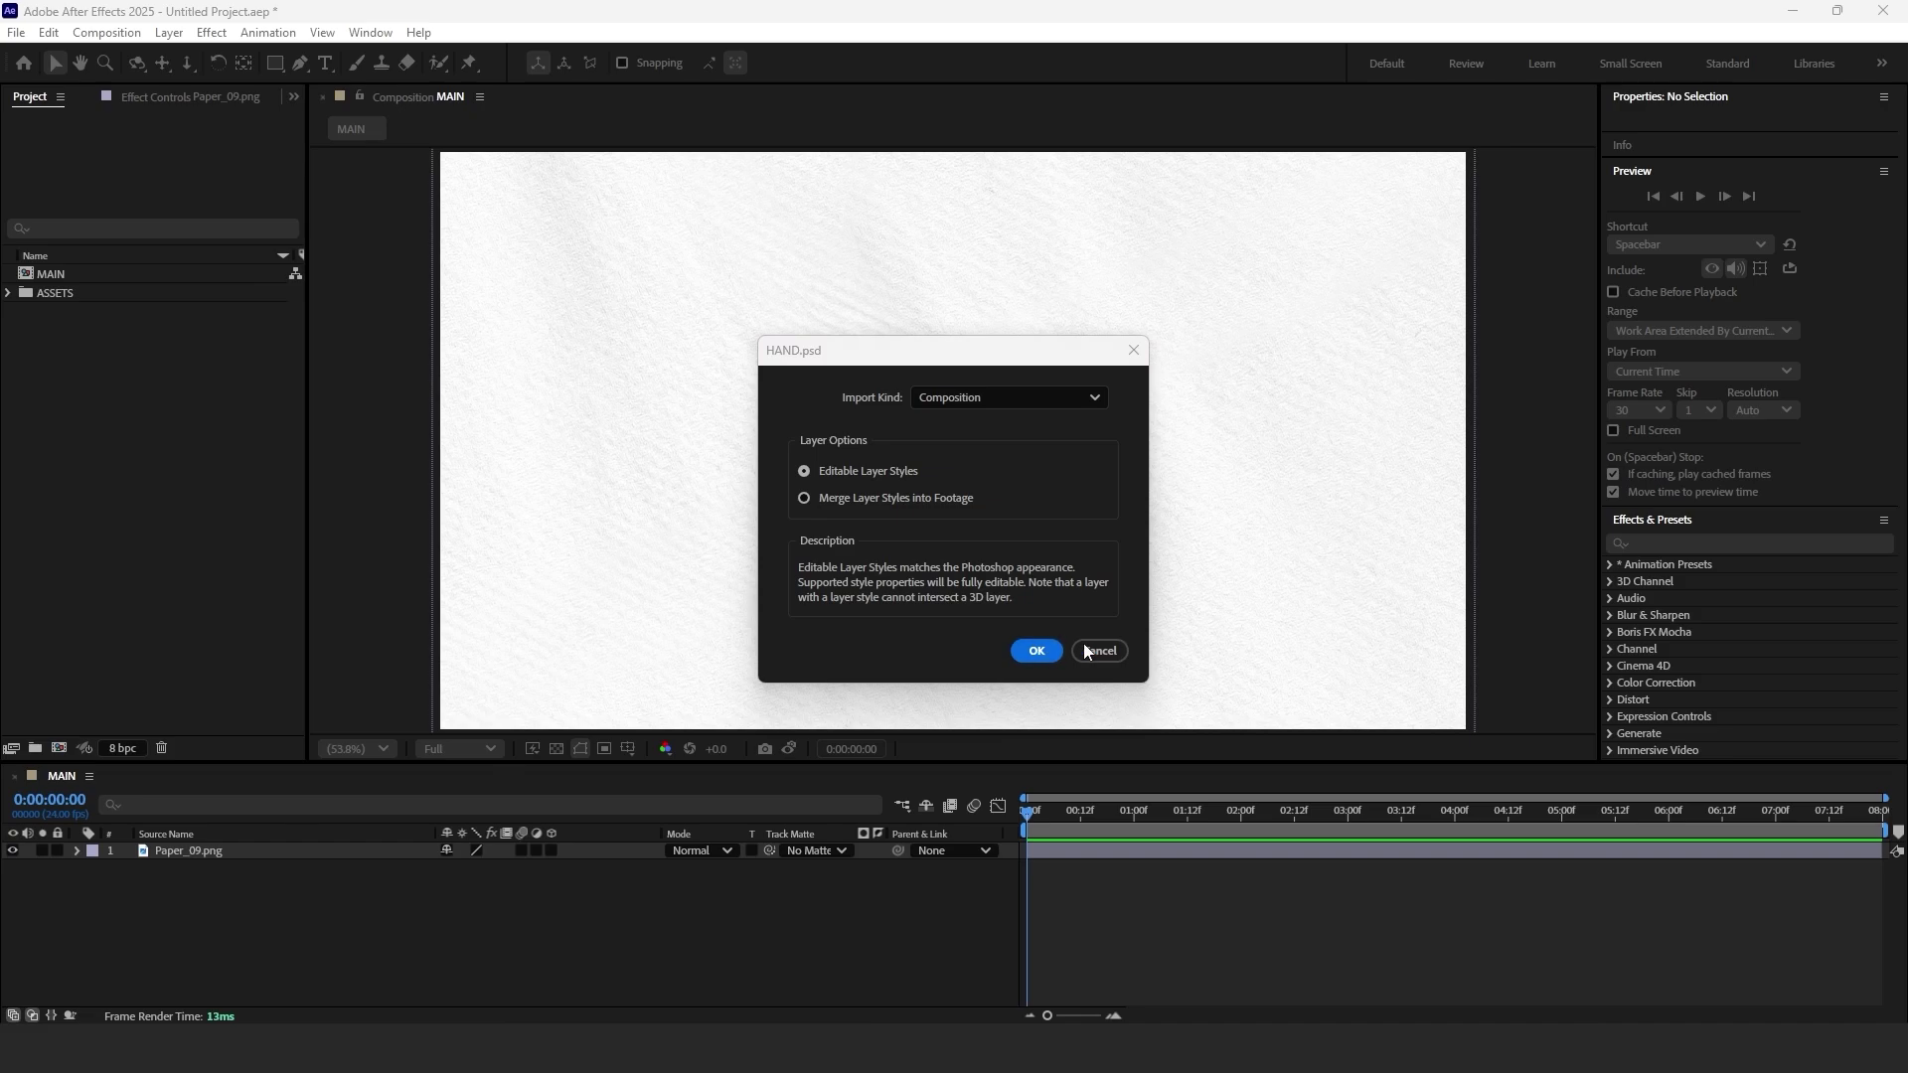
Import HAND.psd as a composition with editable layer styles, and change the paper layer's label colour to teal.
{"action": "left_click", "coordinate": [1033, 653]}
{"action": "left_click", "coordinate": [137, 484]}
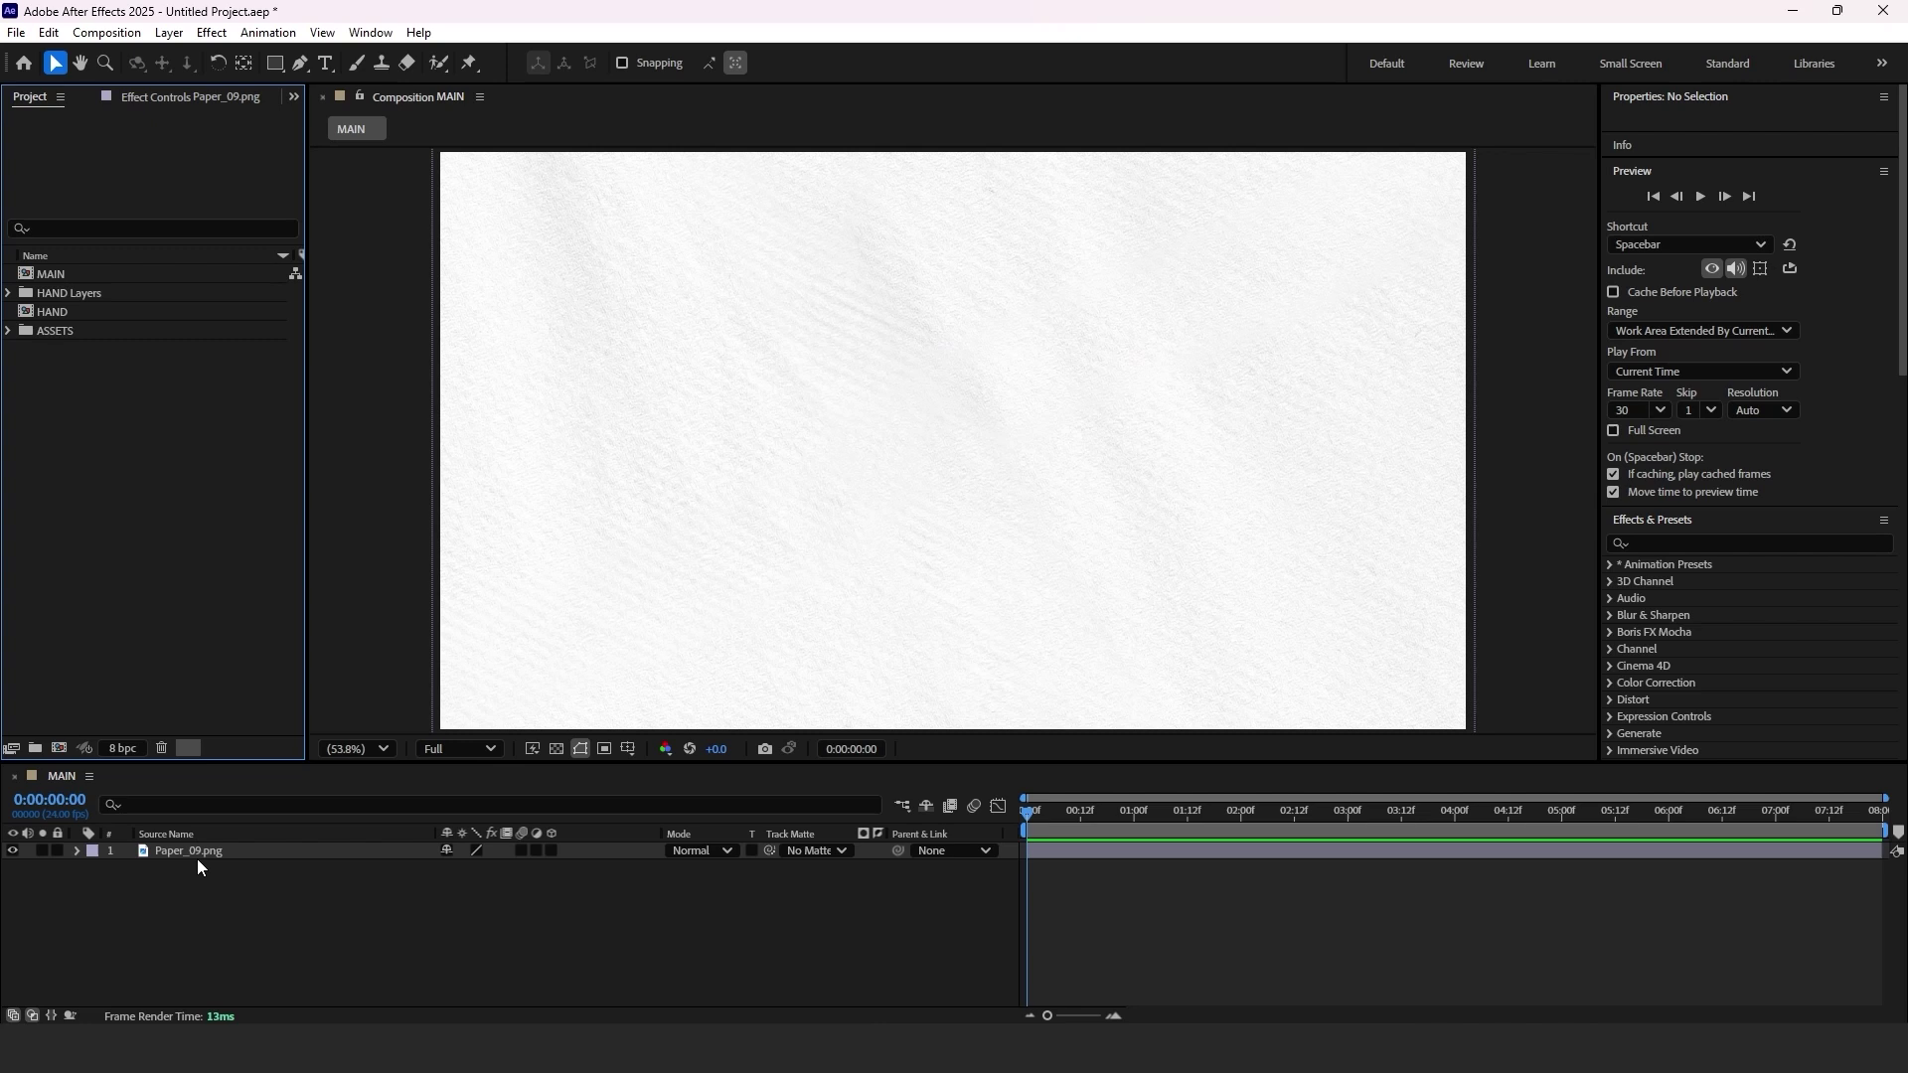
{"action": "left_click", "coordinate": [94, 857]}
{"action": "left_click", "coordinate": [129, 817]}
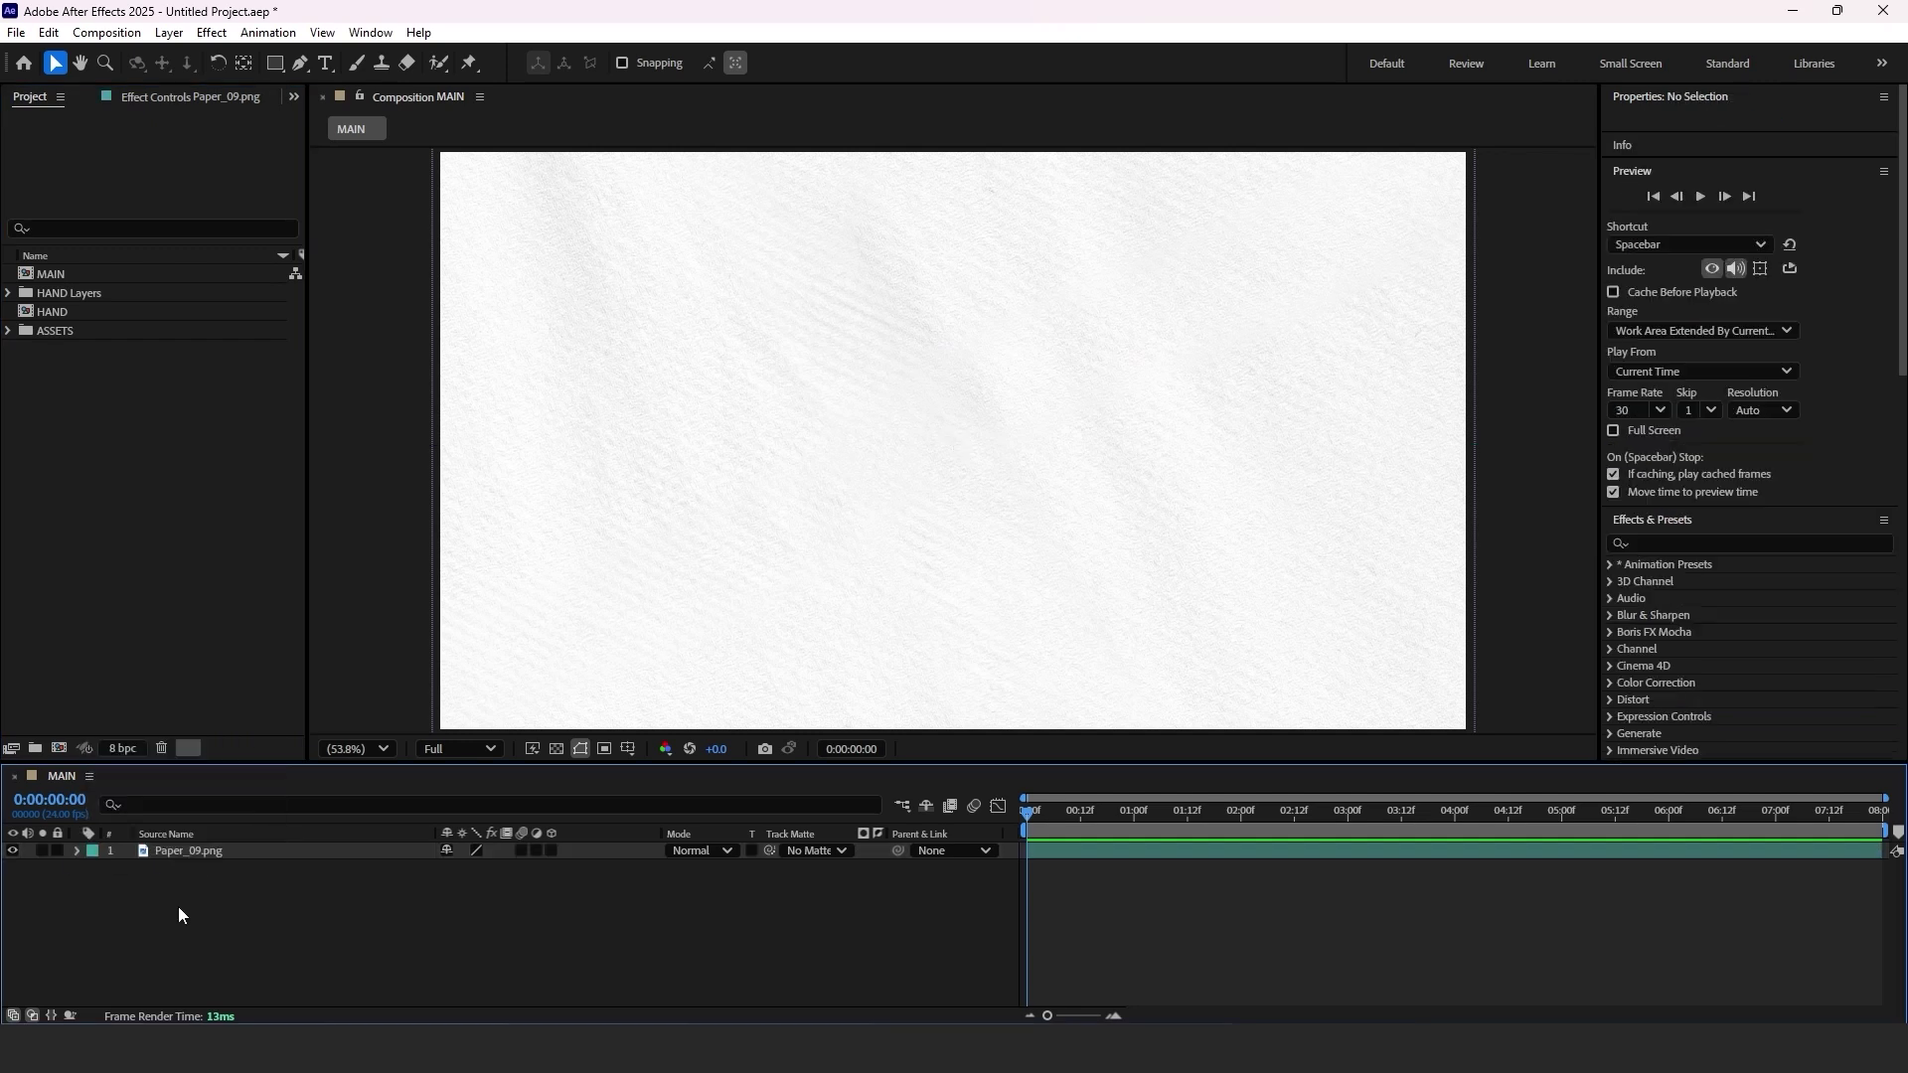
Place the HAND composition above the paper in MAIN at about 1289, 699.9 and keyframe its position at 0:00:00:00.
{"action": "left_click_drag", "start_coordinate": [38, 316], "coordinate": [149, 845]}
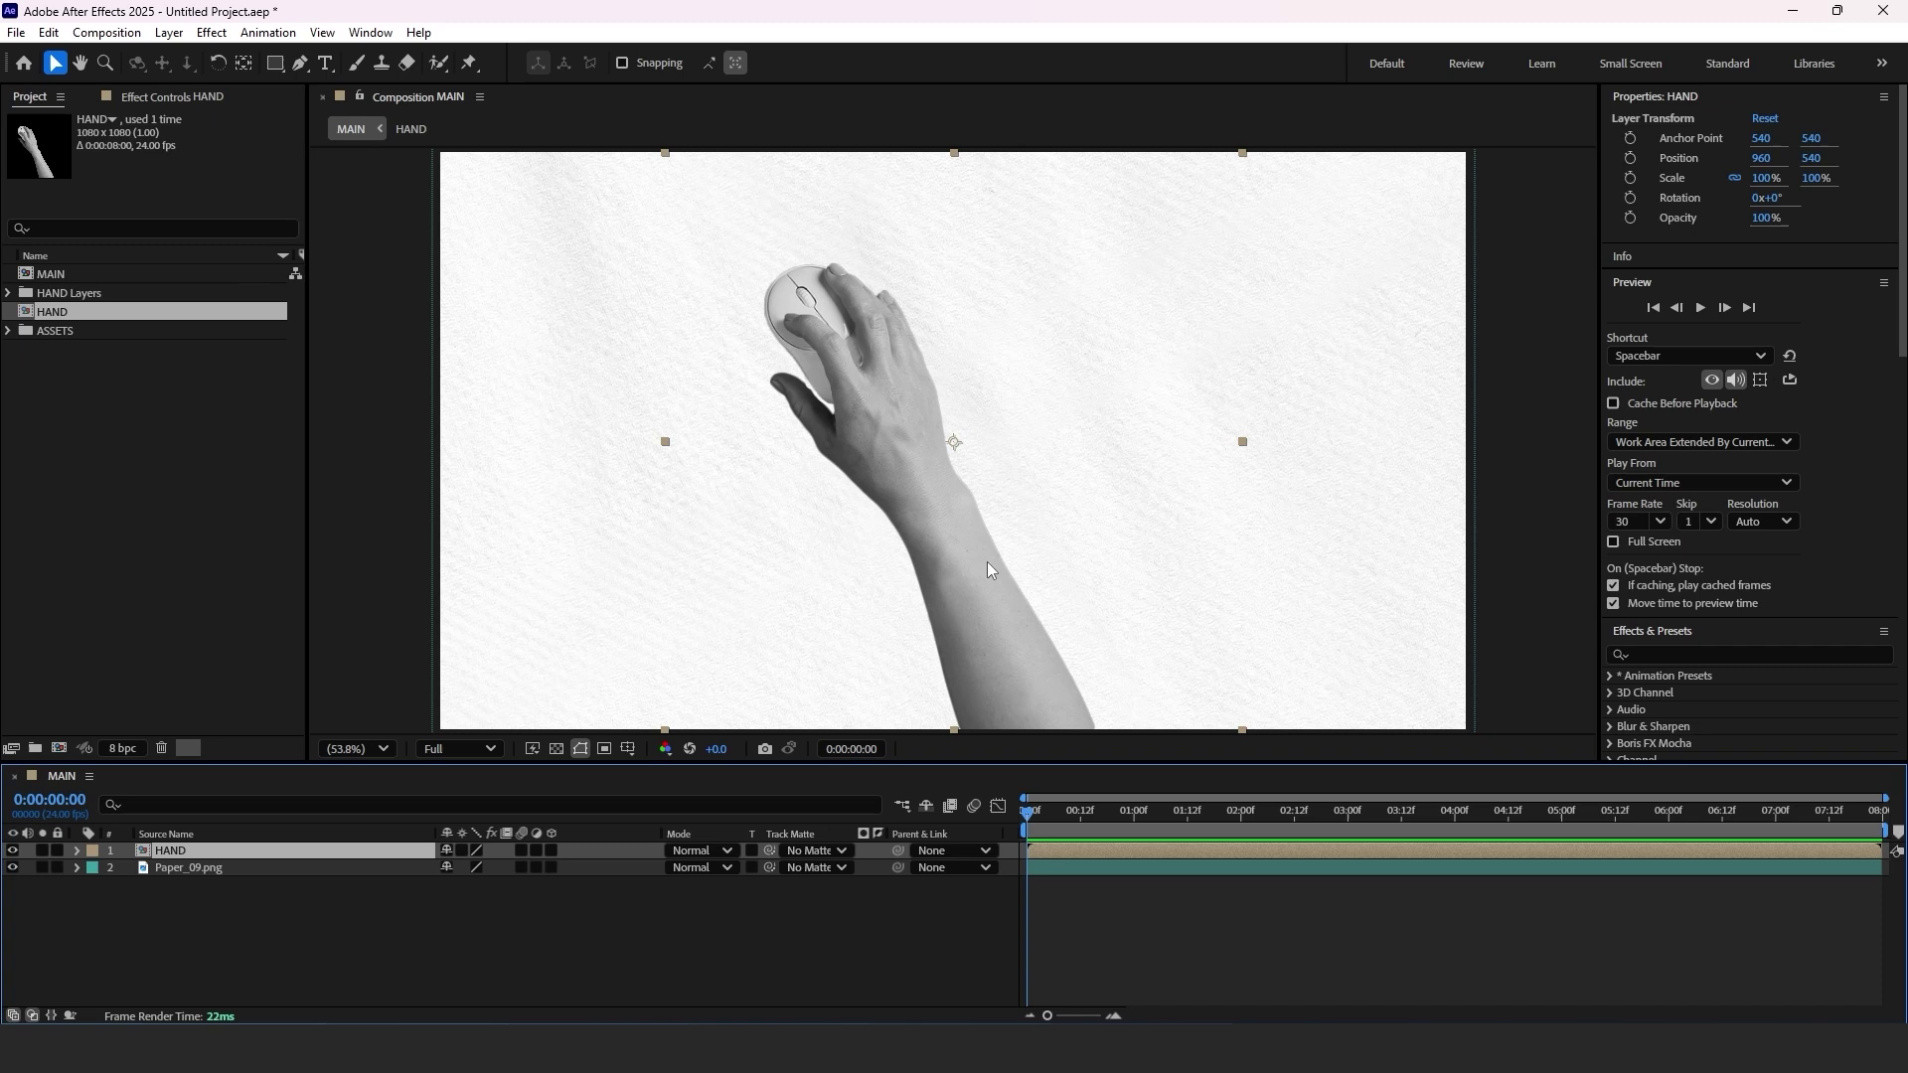
{"action": "left_click", "coordinate": [761, 920]}
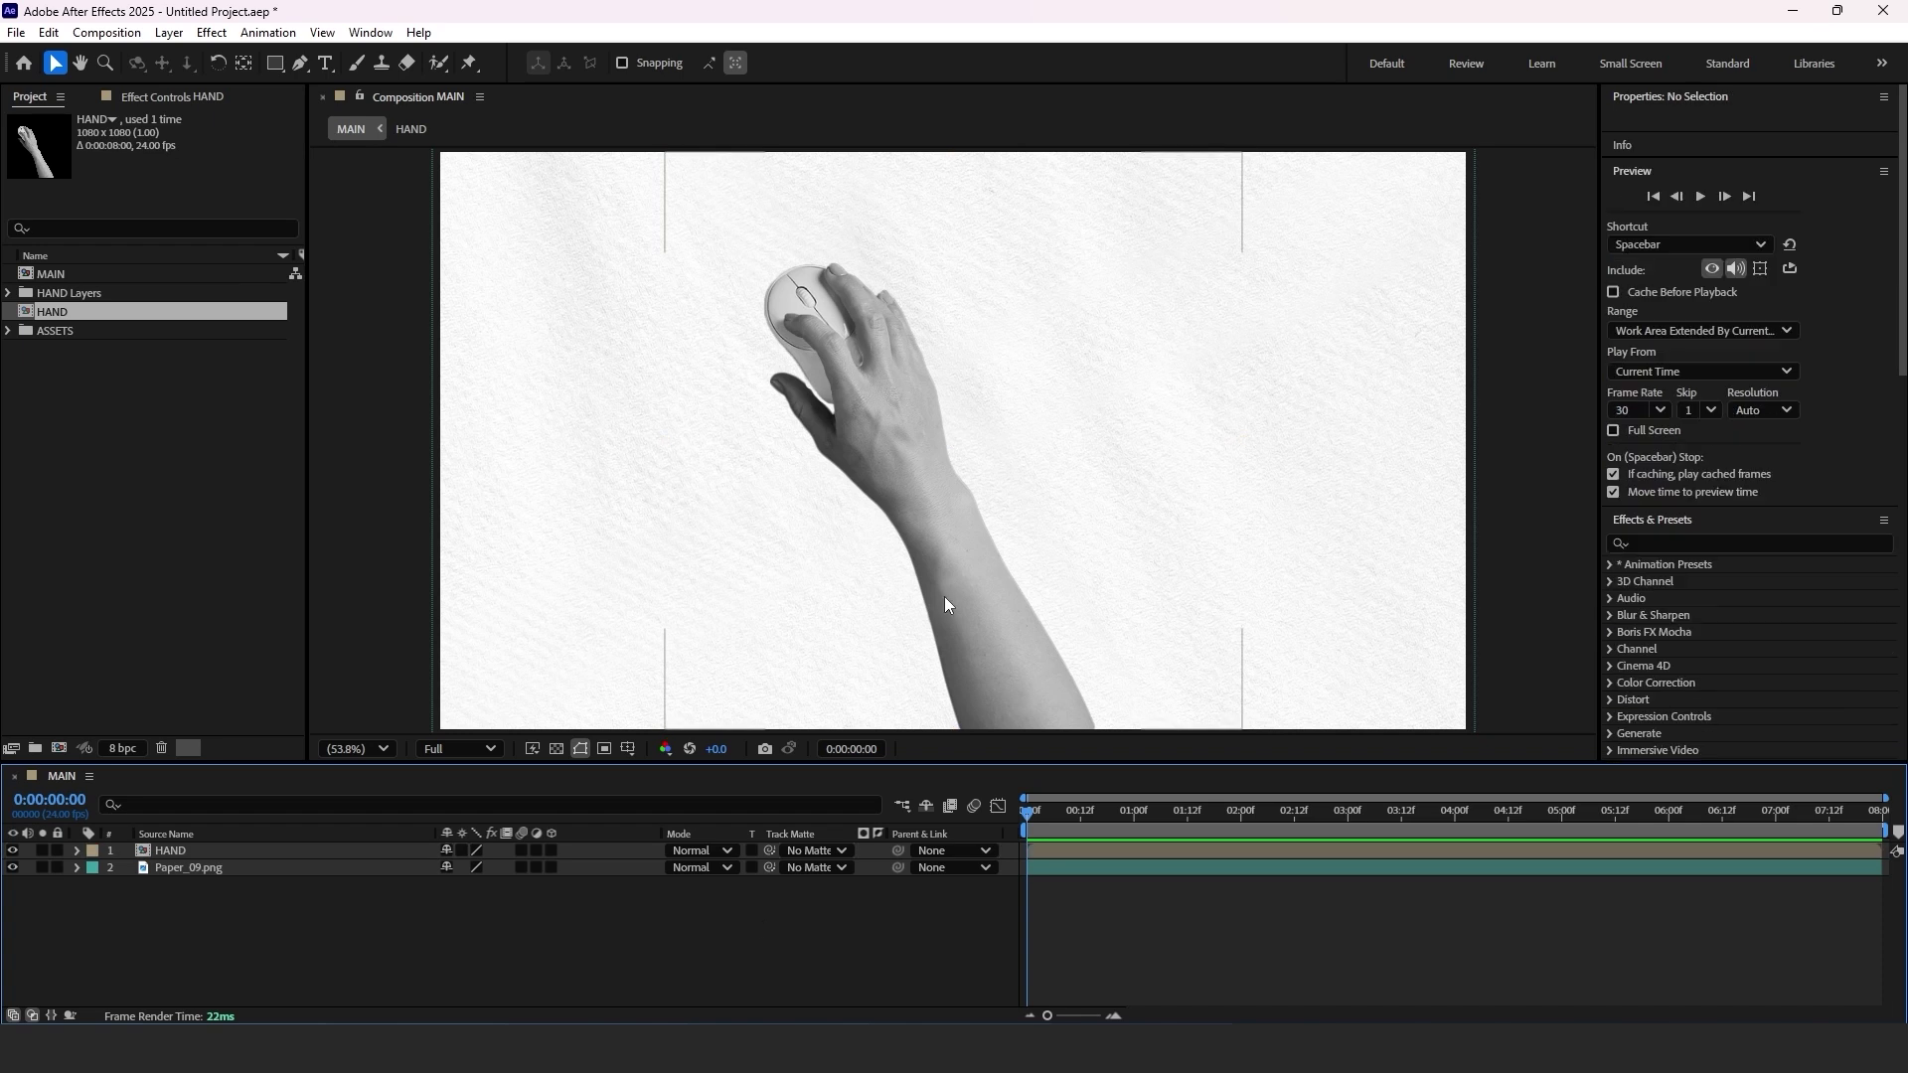
{"action": "left_click_drag", "start_coordinate": [1050, 612], "coordinate": [1135, 674]}
{"action": "key", "text": "alt+shift+p"}
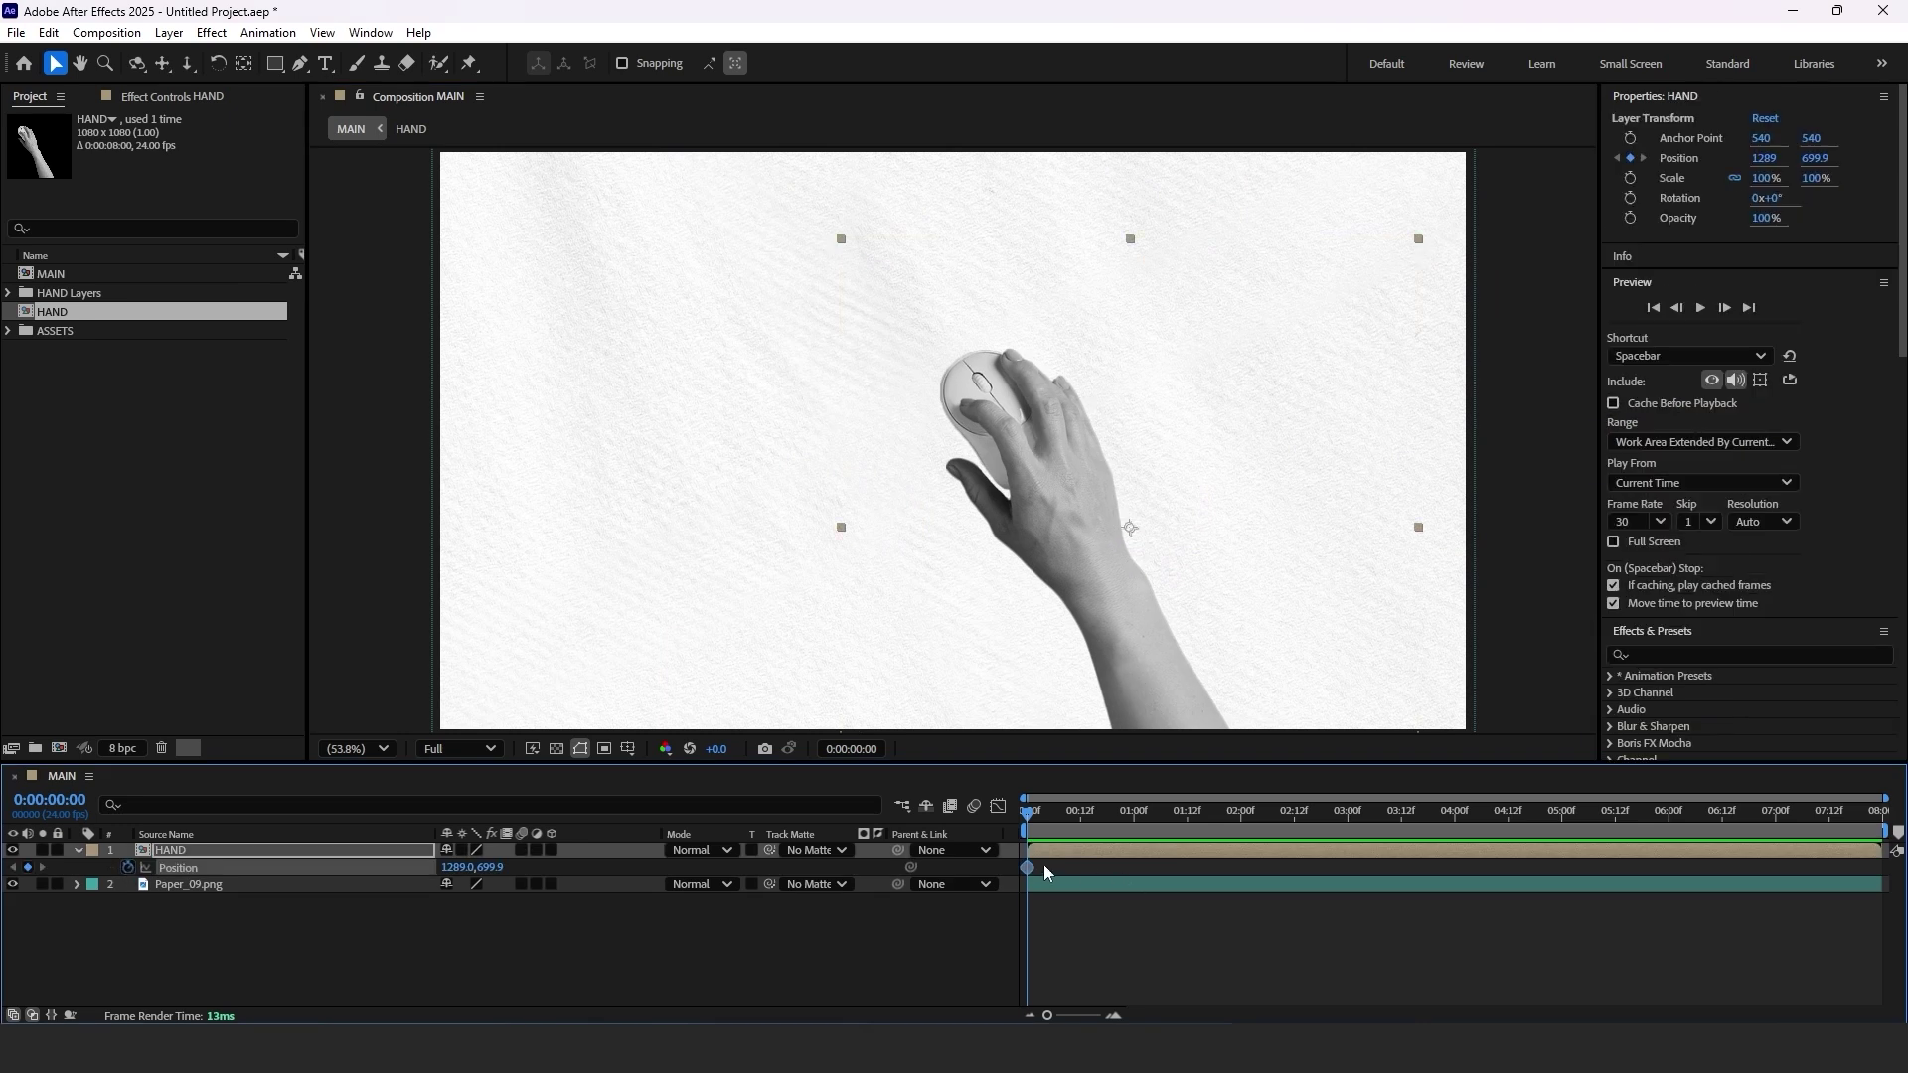
Animate the hand from an off-screen start at about 1606.9, 1443.4 up to its resting position at 0:00:00:13.
{"action": "left_click_drag", "start_coordinate": [1028, 868], "coordinate": [1055, 868]}
{"action": "left_click_drag", "start_coordinate": [1189, 866], "coordinate": [1242, 868]}
{"action": "left_click_drag", "start_coordinate": [1059, 452], "coordinate": [1237, 858]}
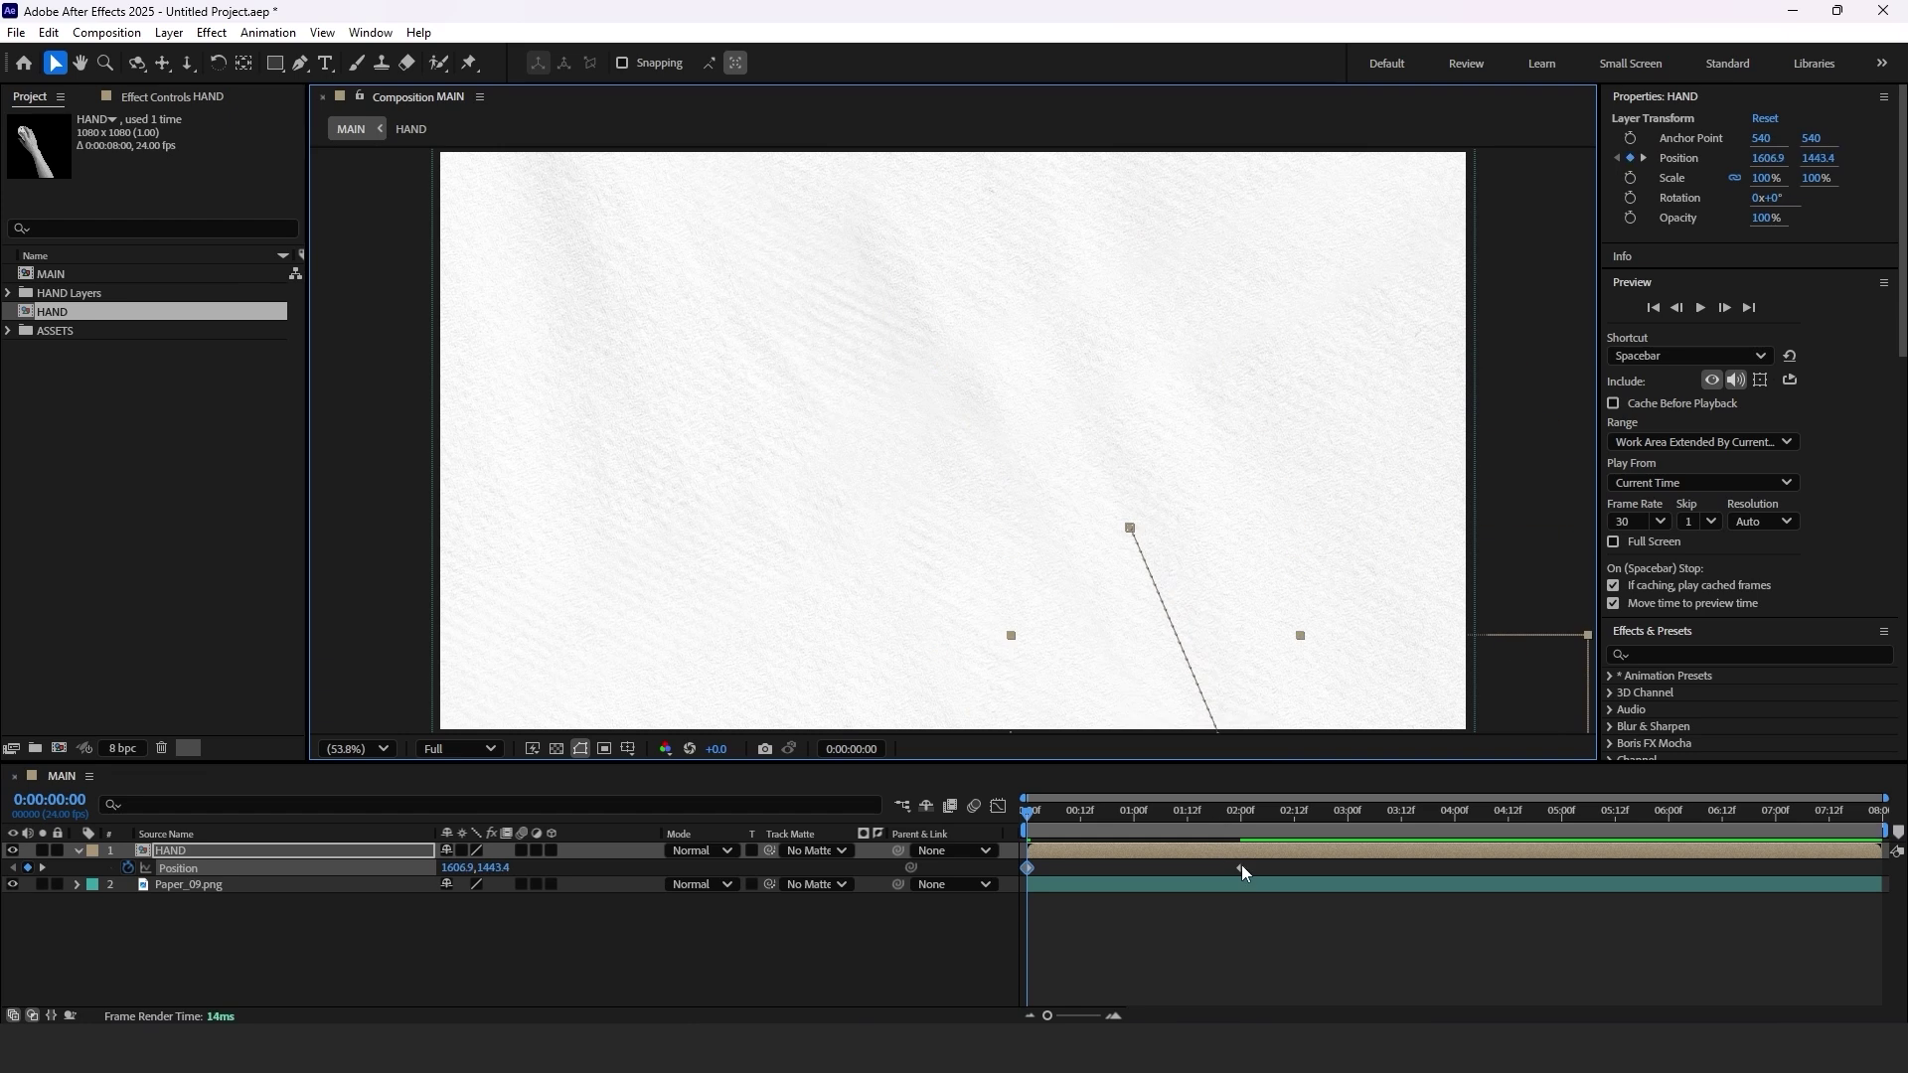
{"action": "key", "text": "space"}
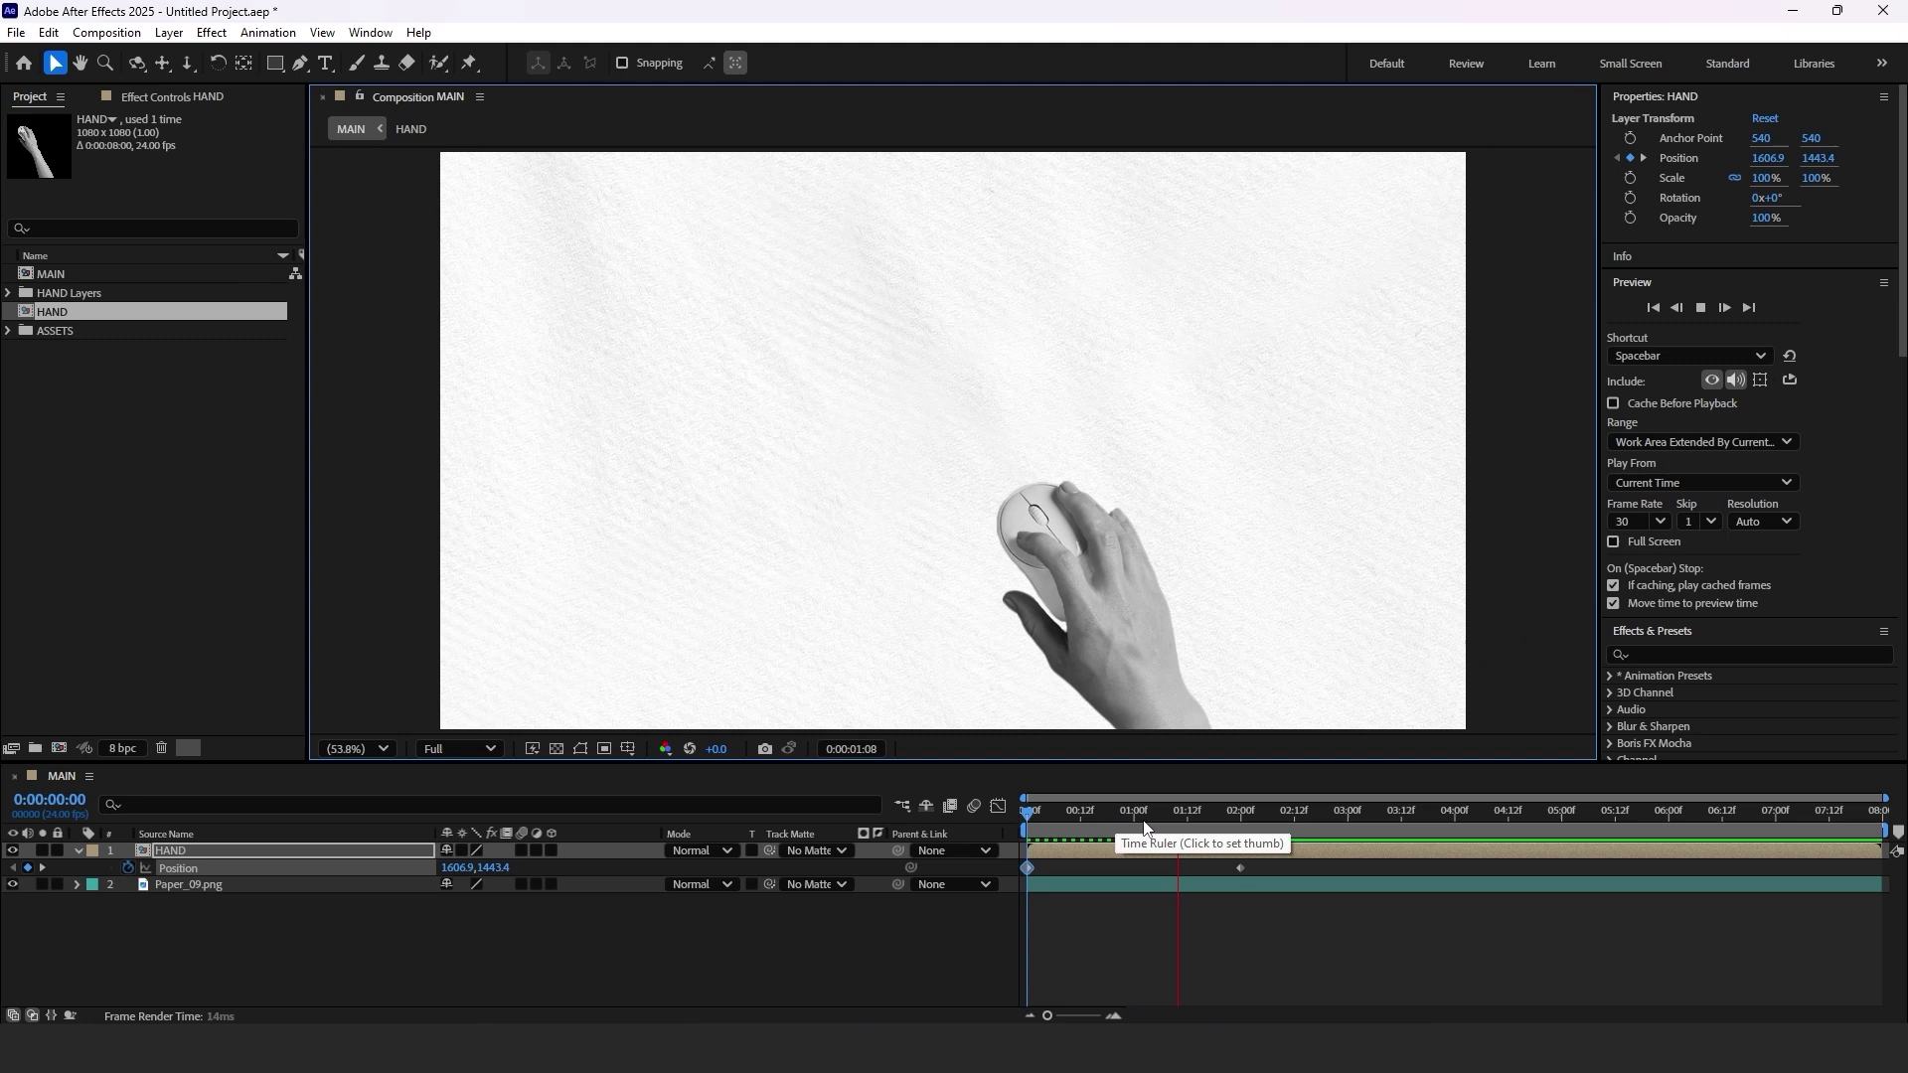
{"action": "left_click_drag", "start_coordinate": [1245, 862], "coordinate": [1140, 868]}
{"action": "key", "text": "space"}
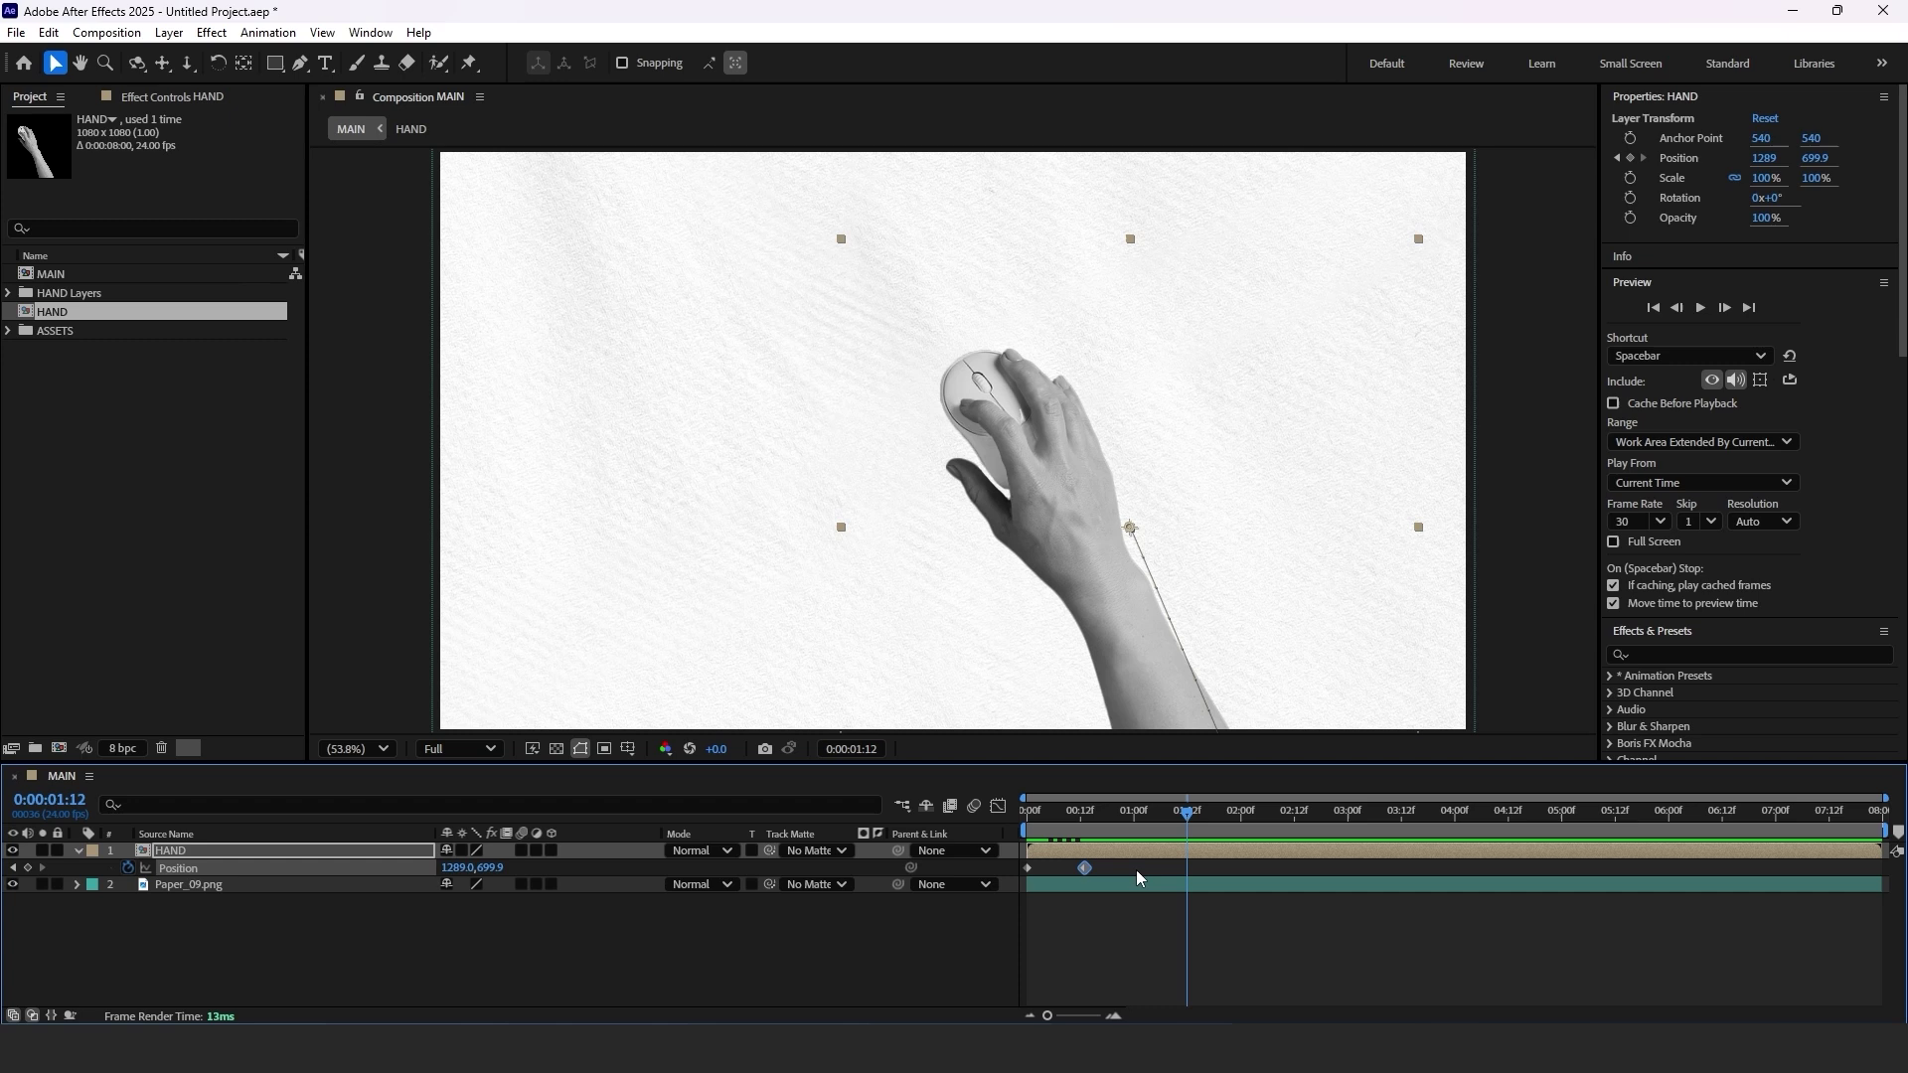
Hold the hand's resting position with a keyframe at 0:00:01:12 and shift it slightly to about 1268.6, 662.7 at 0:00:01:18.
{"action": "key", "text": "ctrl+v"}
{"action": "left_click_drag", "start_coordinate": [1191, 820], "coordinate": [1214, 815]}
{"action": "left_click_drag", "start_coordinate": [1076, 488], "coordinate": [1065, 465]}
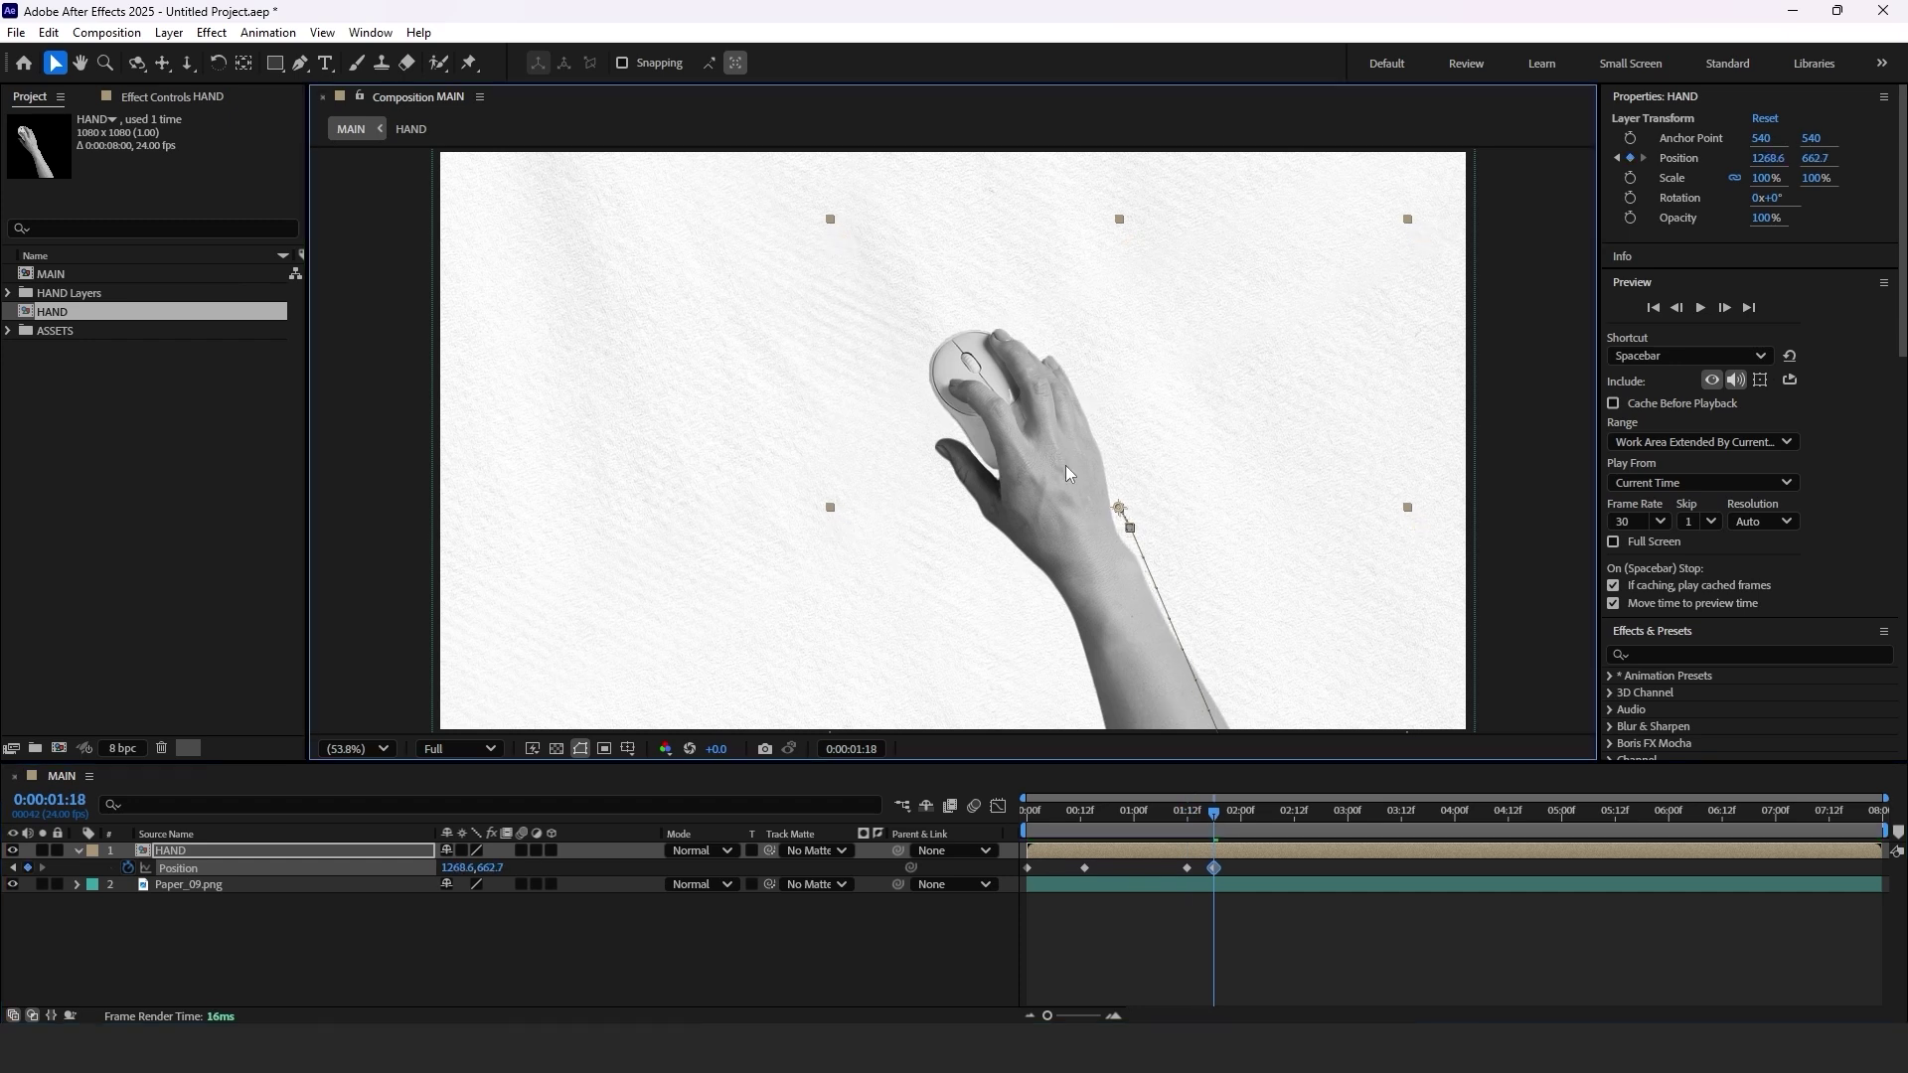
Copy the hand's first position keyframe to 0:00:02:00 and apply Easy Ease to all its position keyframes.
{"action": "left_click", "coordinate": [1029, 868]}
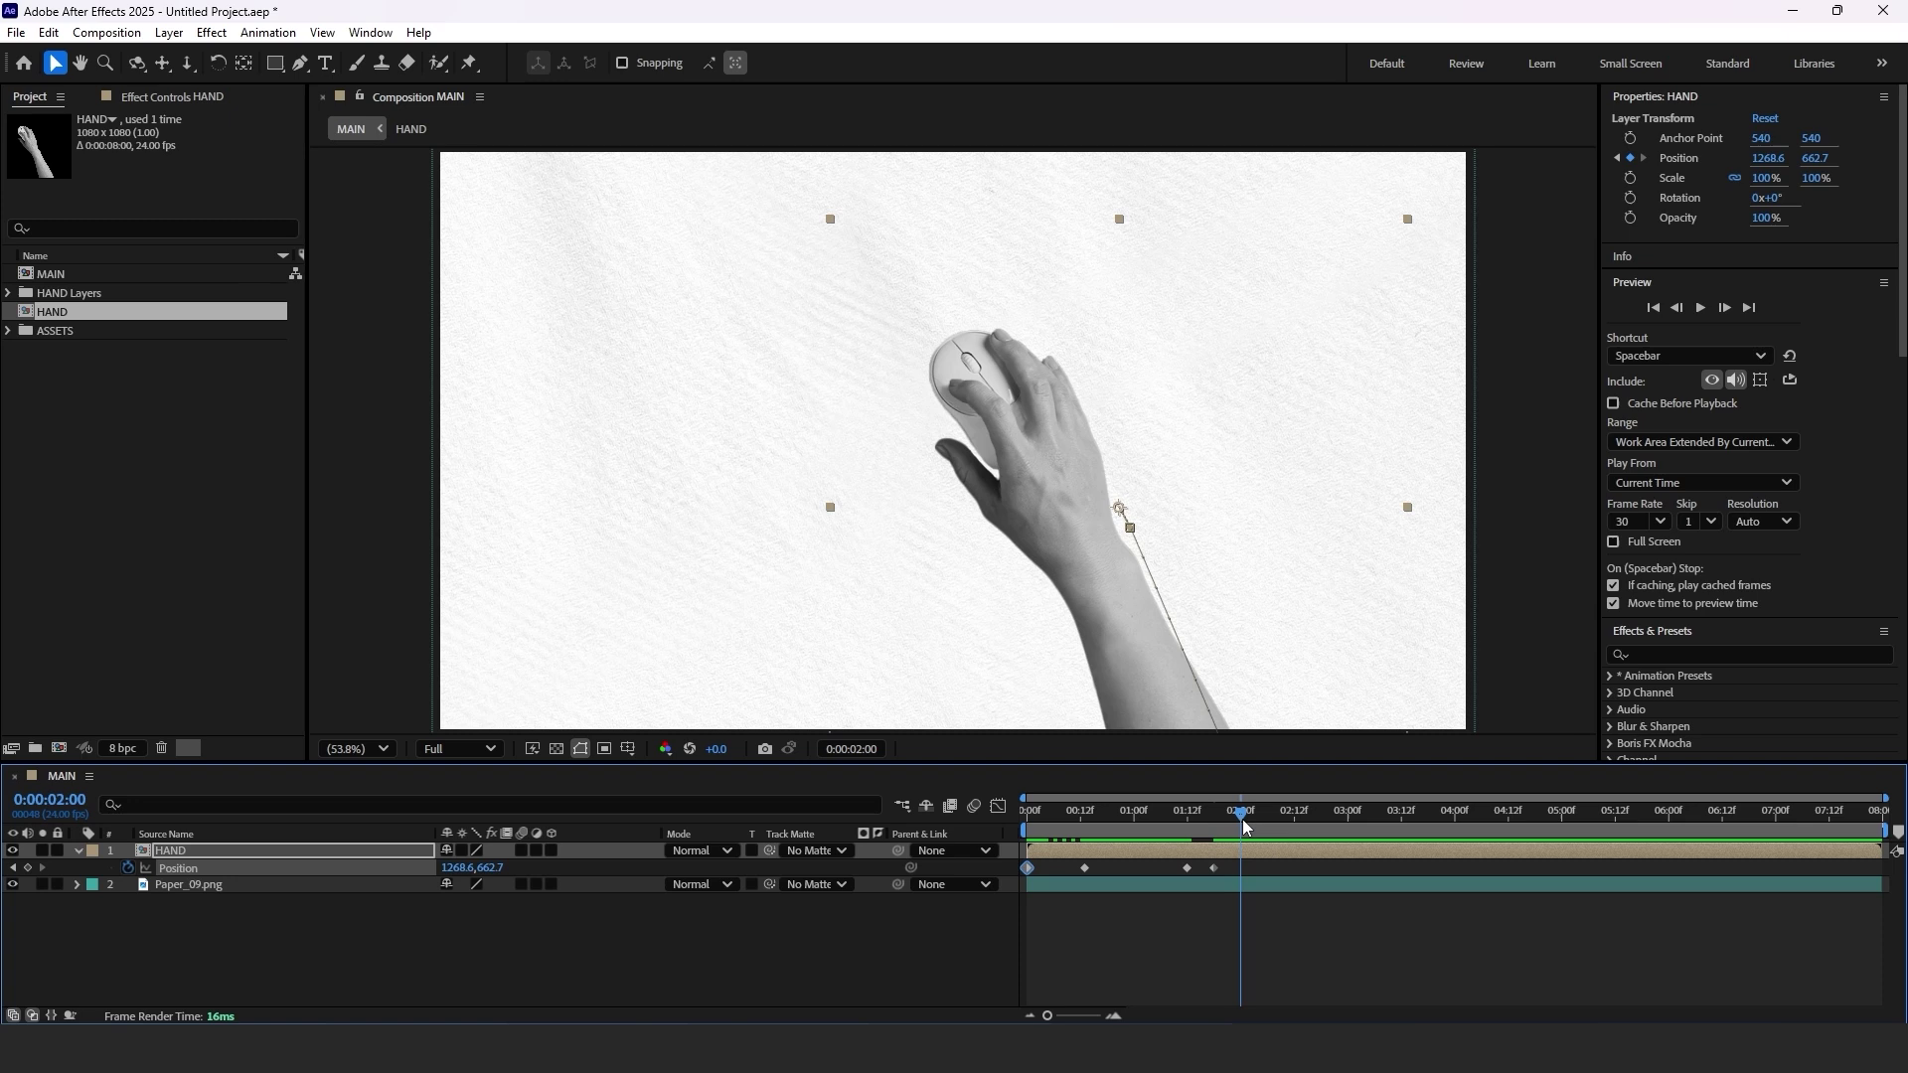
{"action": "key", "text": "ctrl+v"}
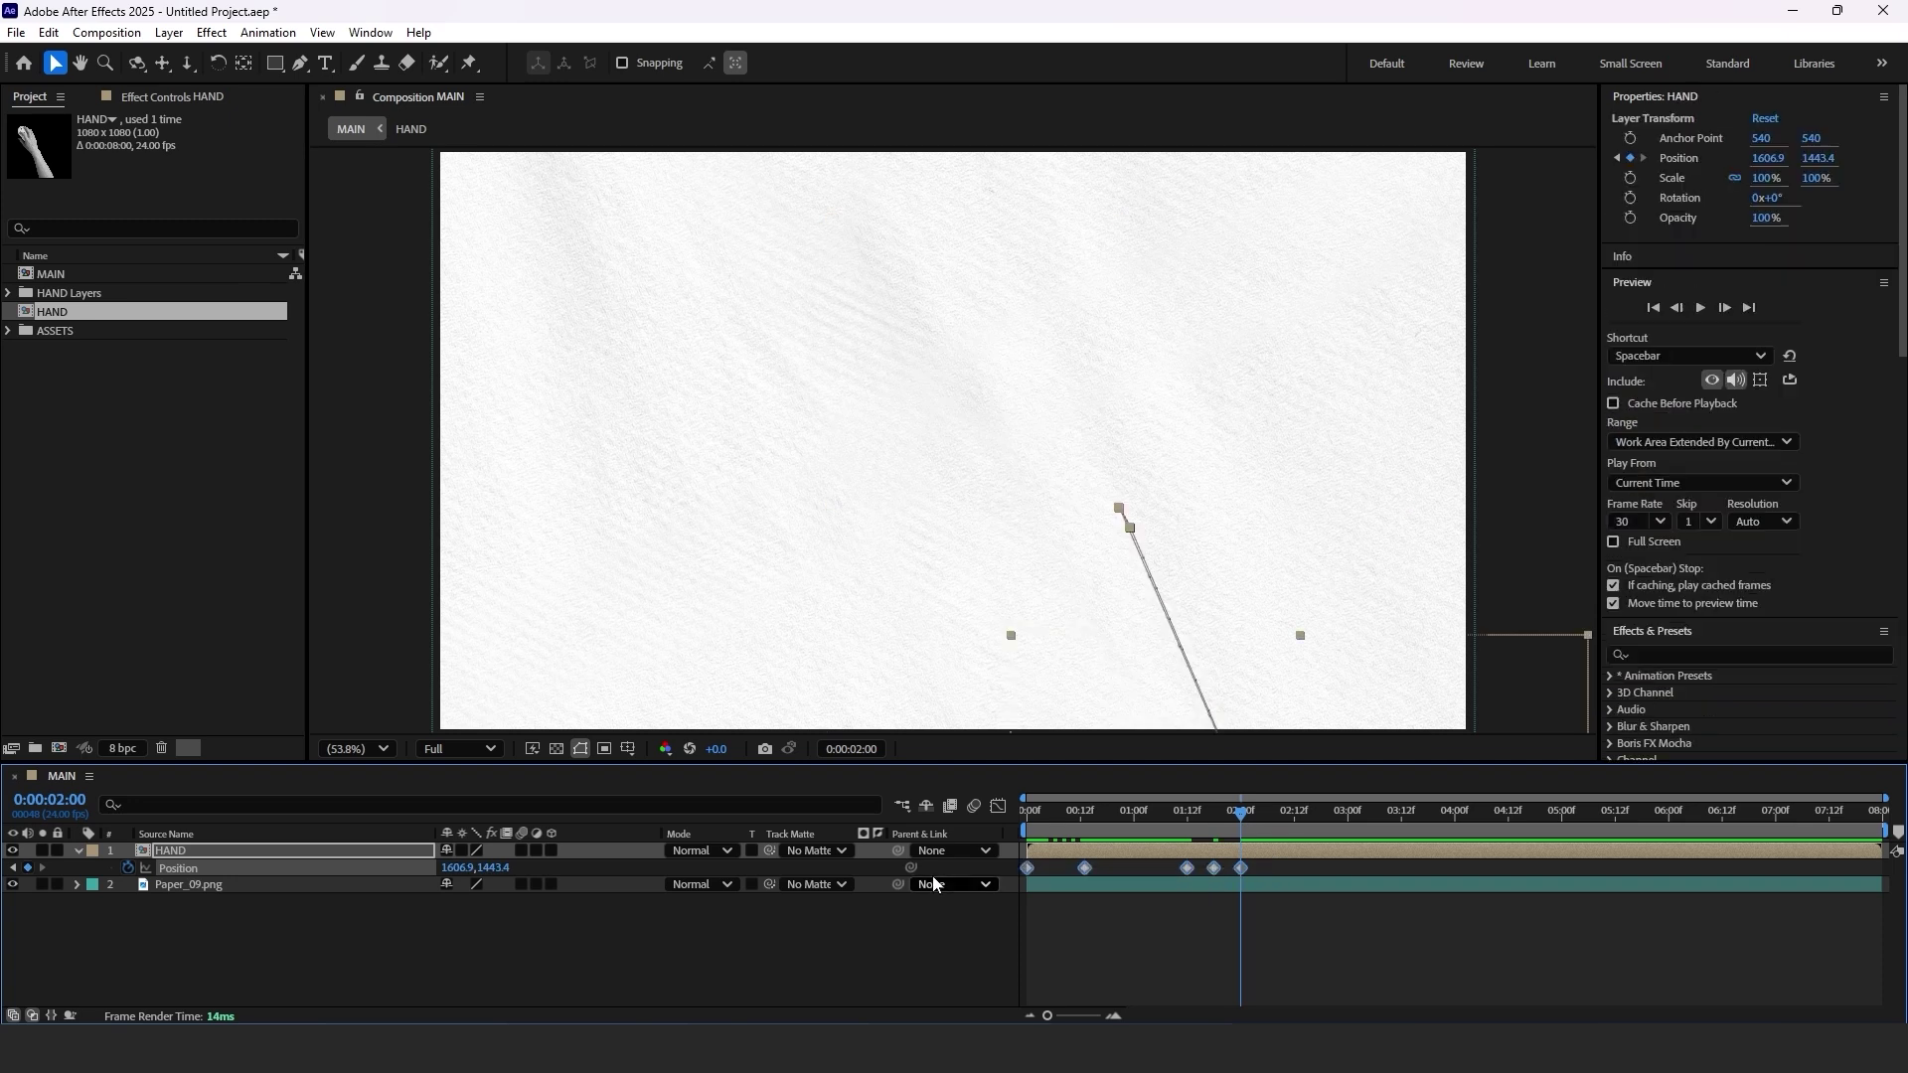
{"action": "key", "text": "F9"}
{"action": "left_click_drag", "start_coordinate": [1044, 814], "coordinate": [969, 814]}
{"action": "key", "text": "space"}
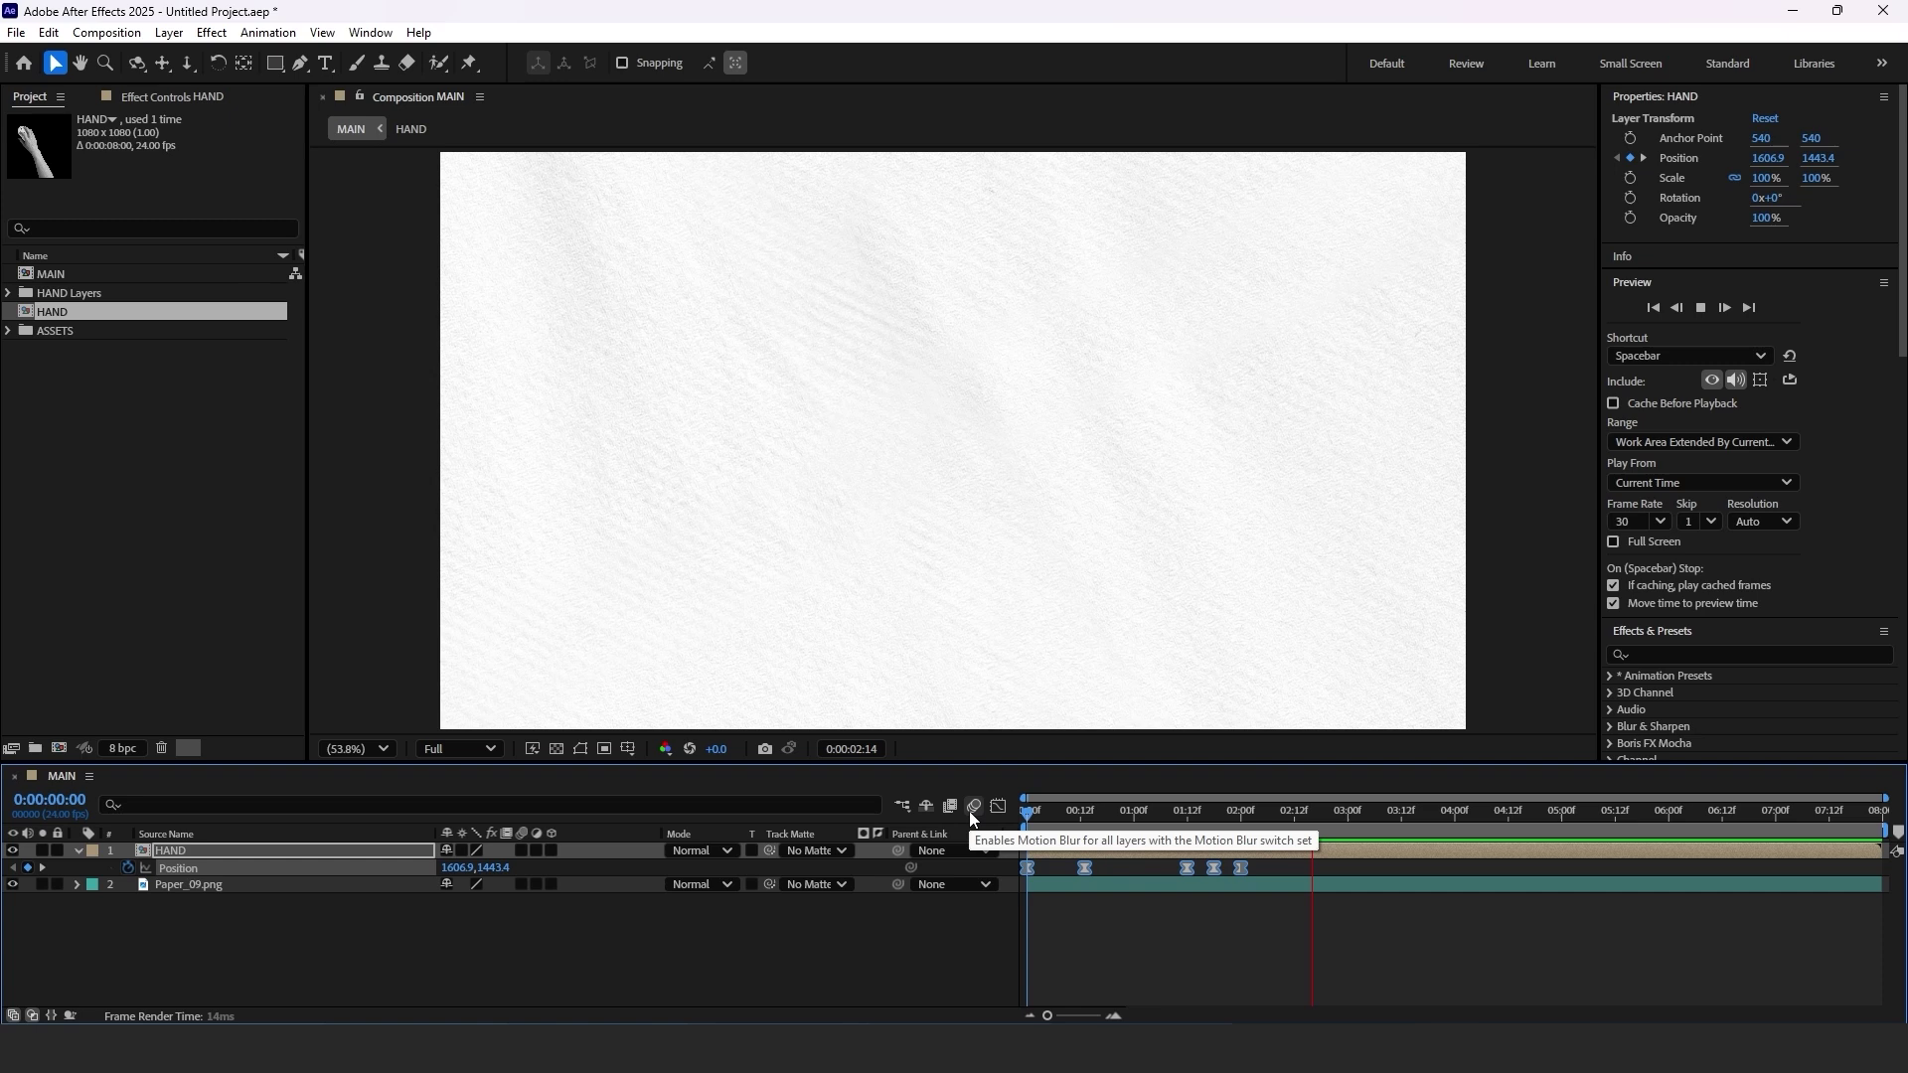
{"action": "key", "text": "space"}
{"action": "left_click_drag", "start_coordinate": [1051, 809], "coordinate": [989, 813]}
{"action": "key", "text": "space"}
Reshape the hand's speed graph so its entrance starts fast and slows gradually into the 0:00:00:13 keyframe, and preview it.
{"action": "left_click", "coordinate": [998, 806]}
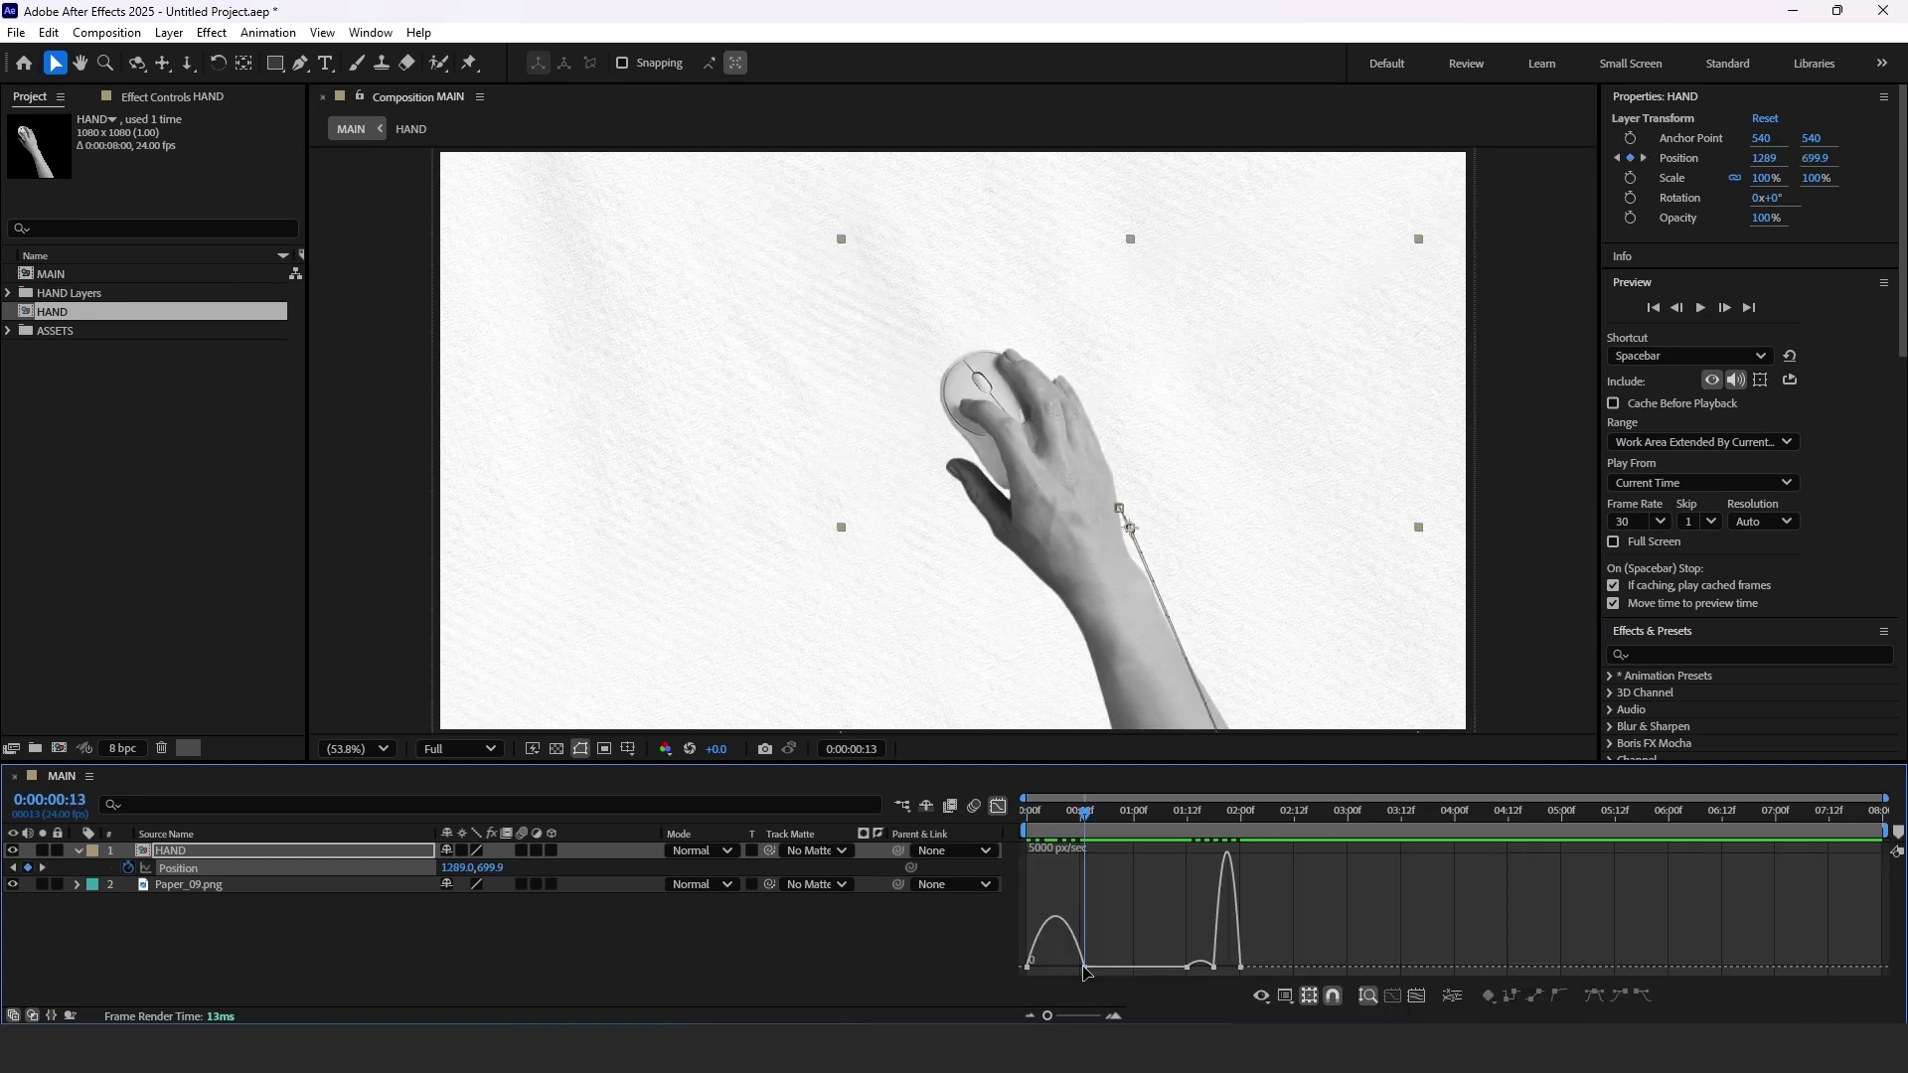
{"action": "left_click", "coordinate": [1084, 966]}
{"action": "left_click_drag", "start_coordinate": [1074, 967], "coordinate": [1061, 969]}
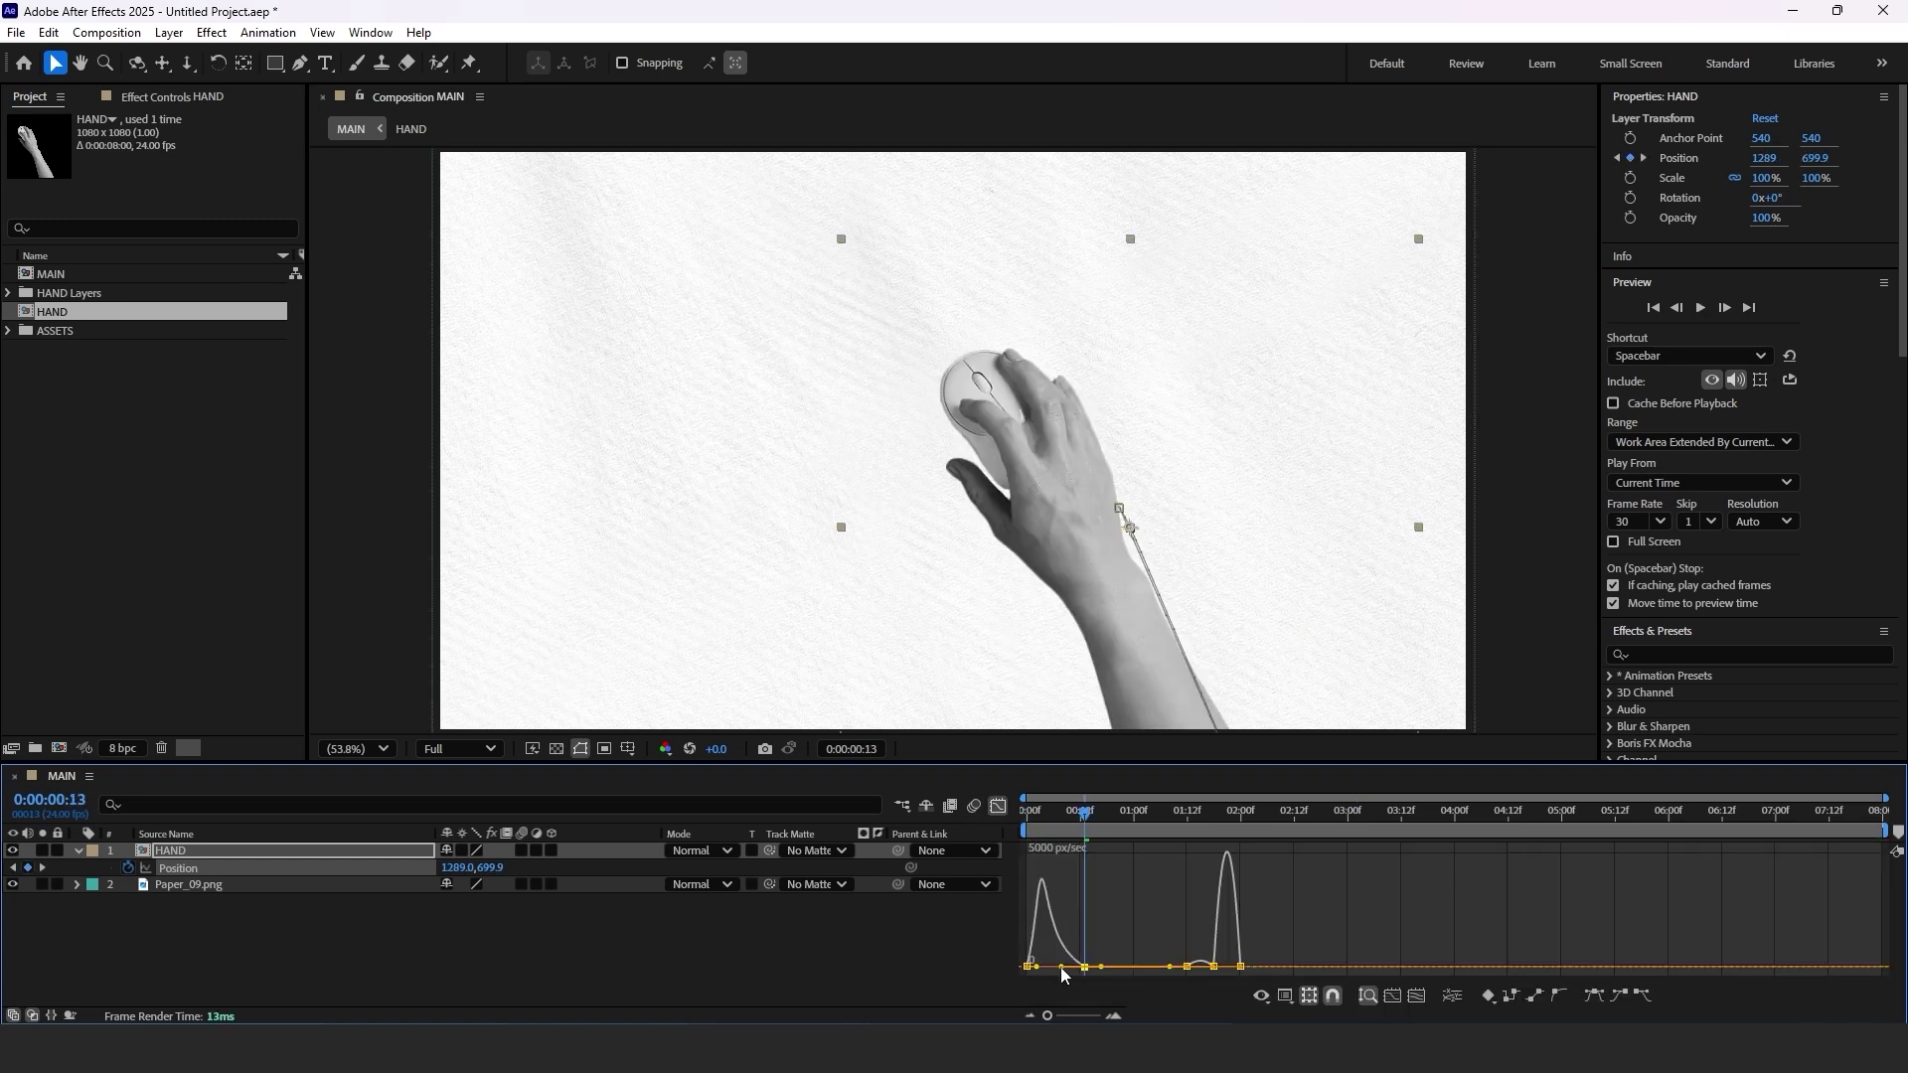
{"action": "left_click", "coordinate": [997, 806]}
{"action": "left_click", "coordinate": [1018, 813]}
{"action": "key", "text": "space"}
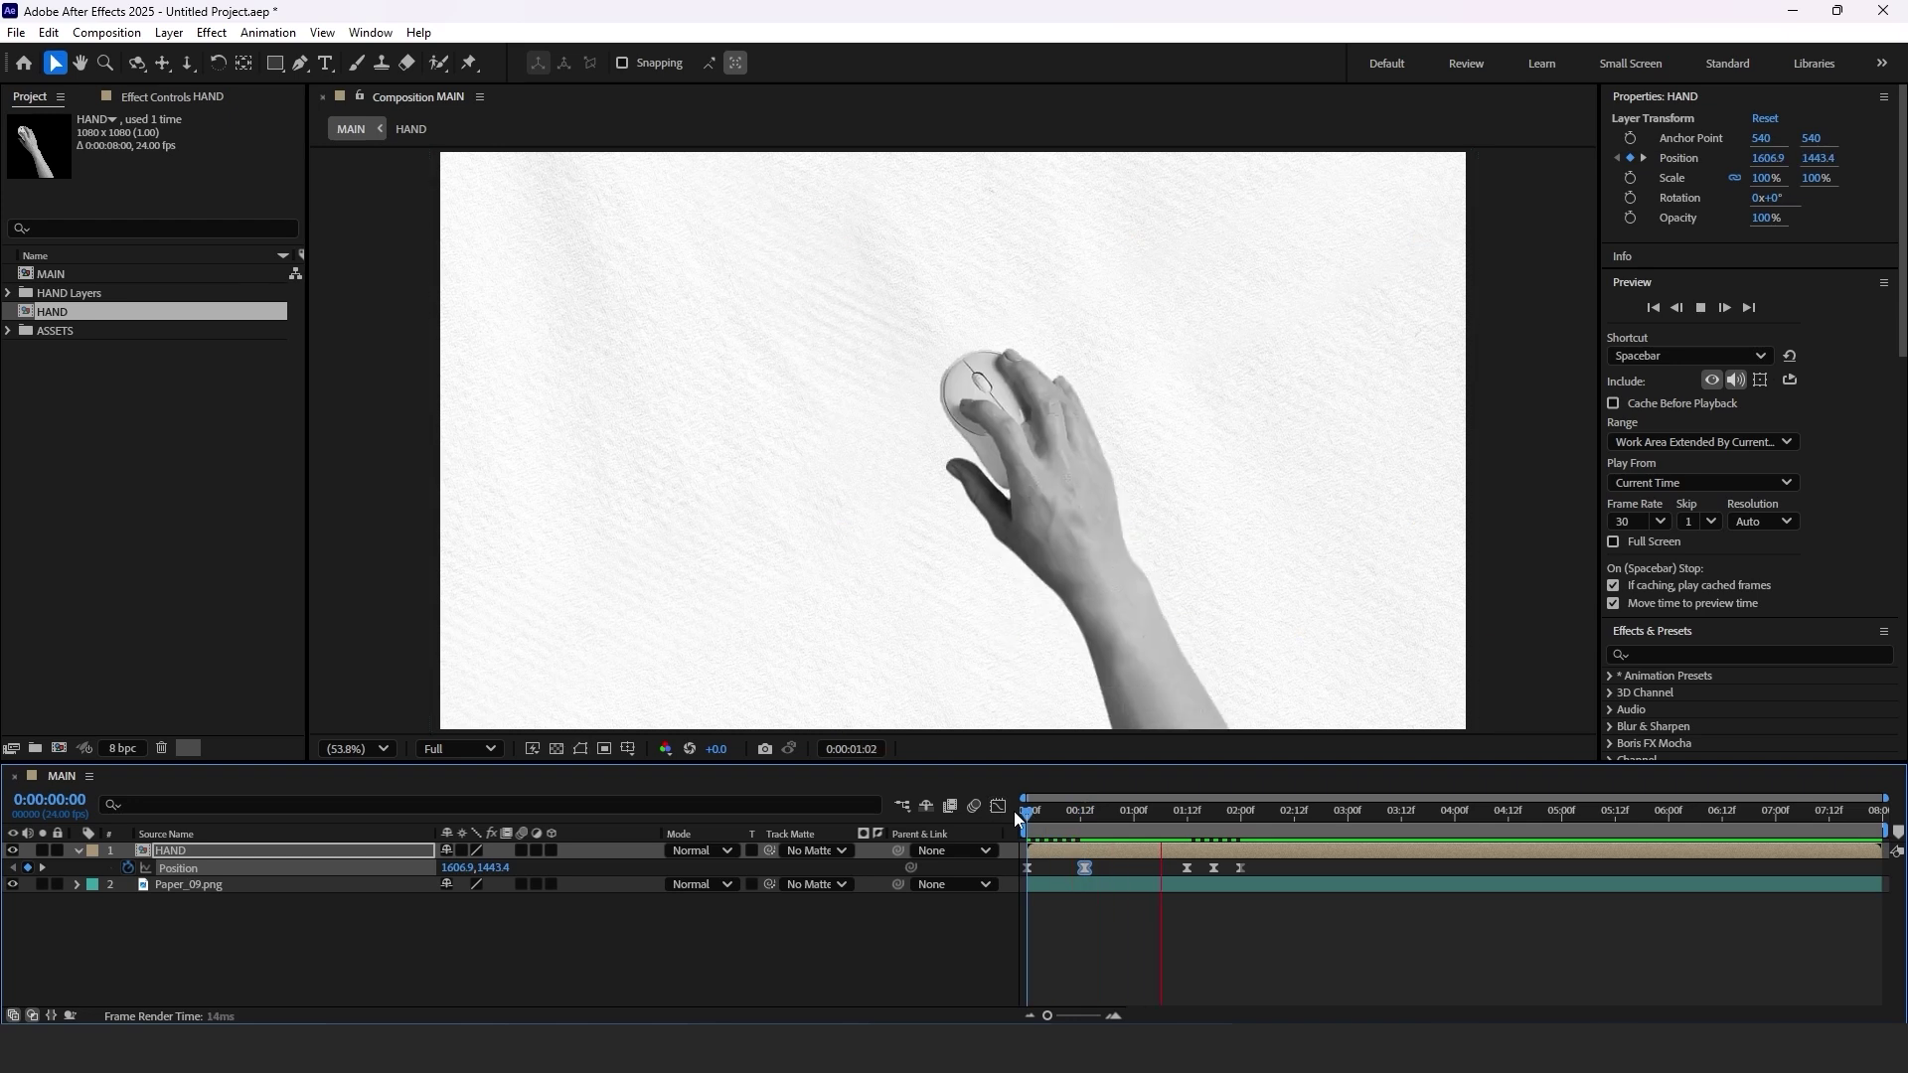
At 0:00:01:00 inside the HAND composition, place 17 Puppet pins on the HAND layer's fingers, knuckles, wrist and arm end.
{"action": "left_click_drag", "start_coordinate": [1092, 816], "coordinate": [1135, 817]}
{"action": "left_click", "coordinate": [1059, 929]}
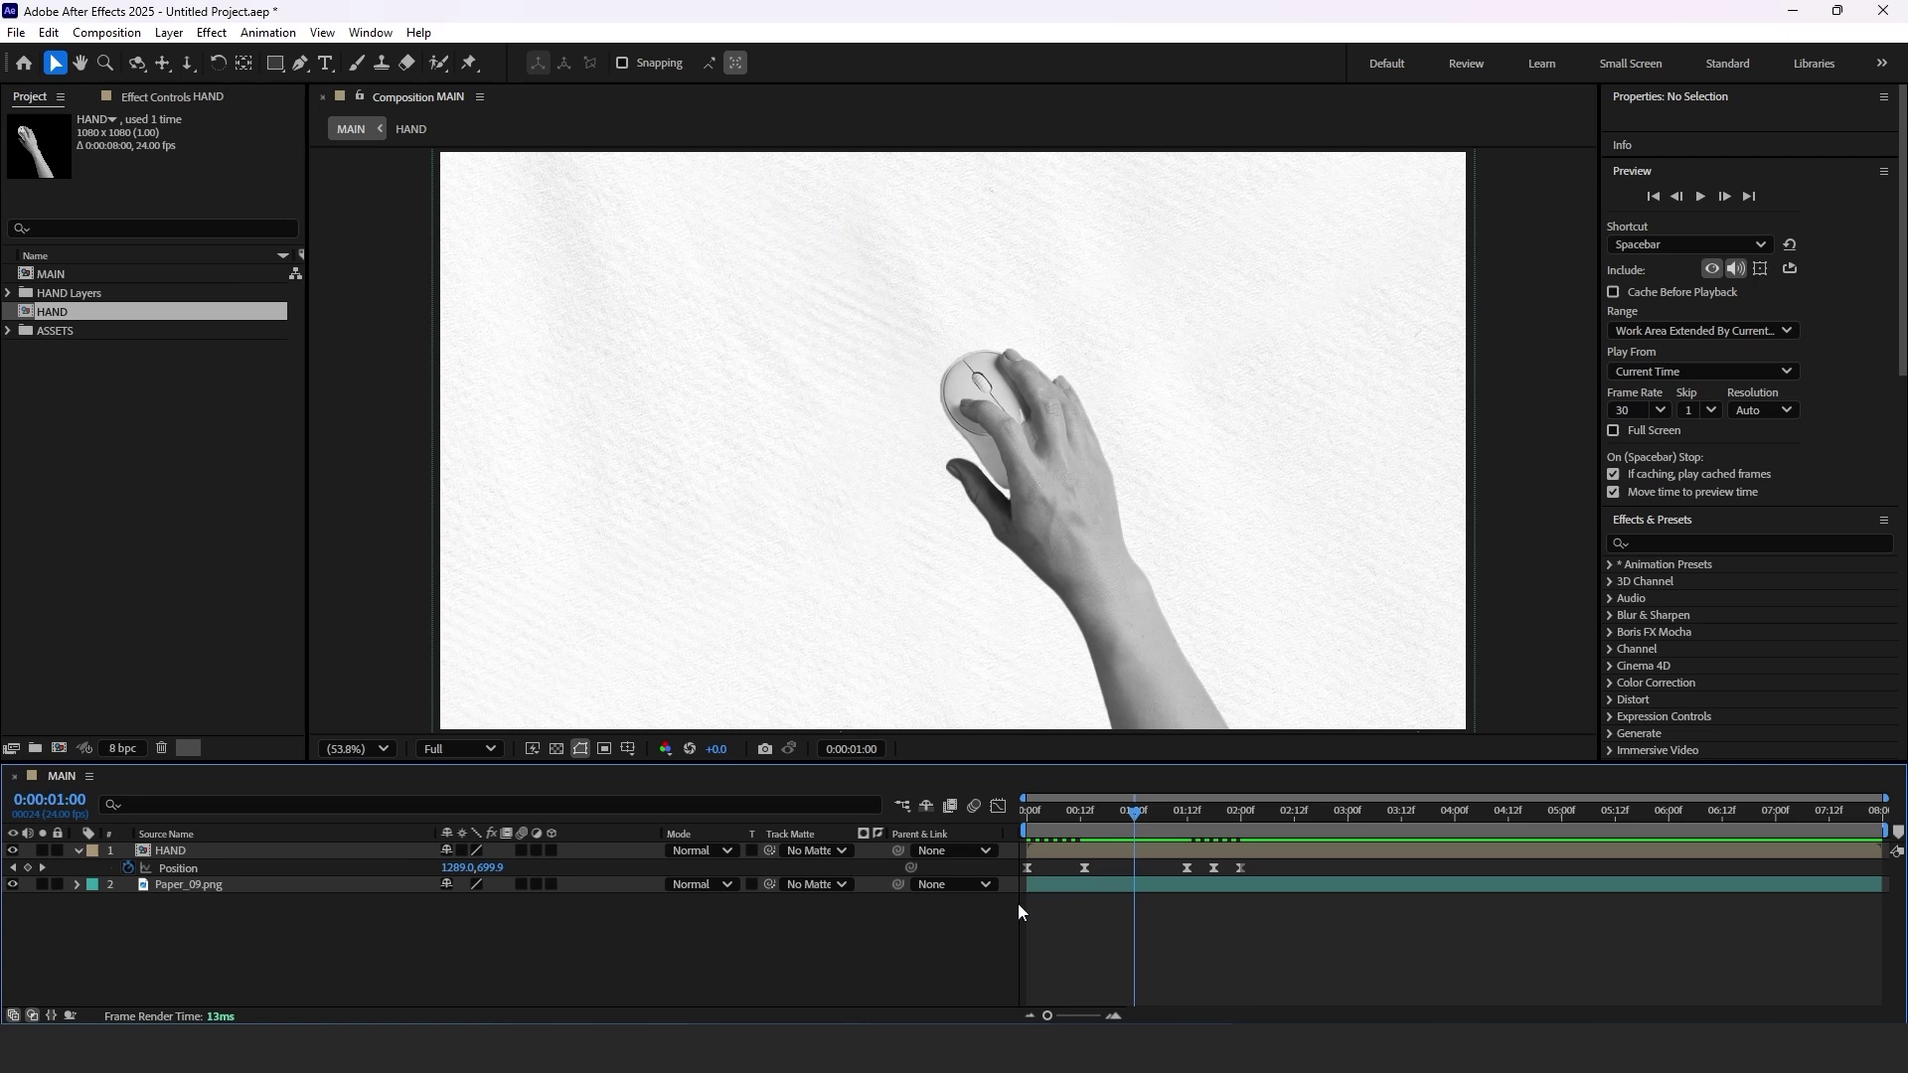
{"action": "double_click", "coordinate": [354, 851]}
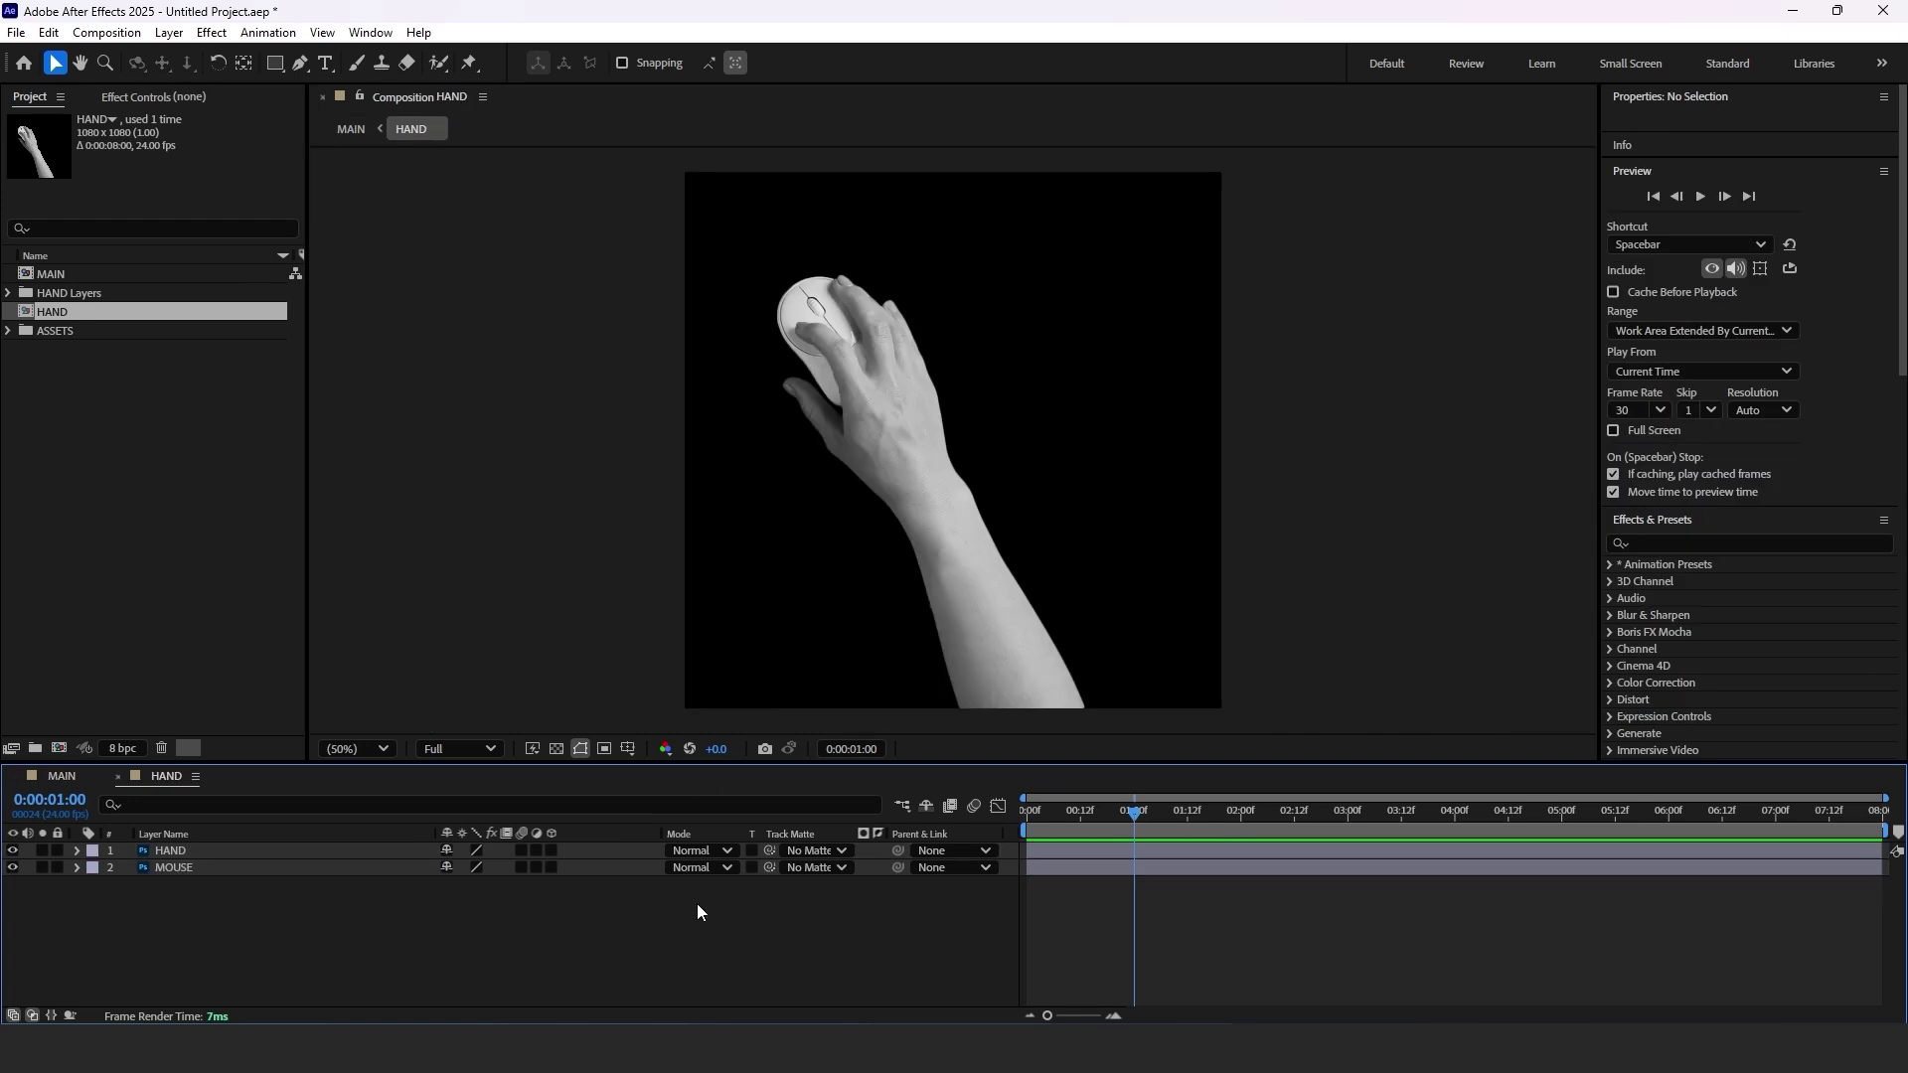
{"action": "left_click", "coordinate": [176, 850]}
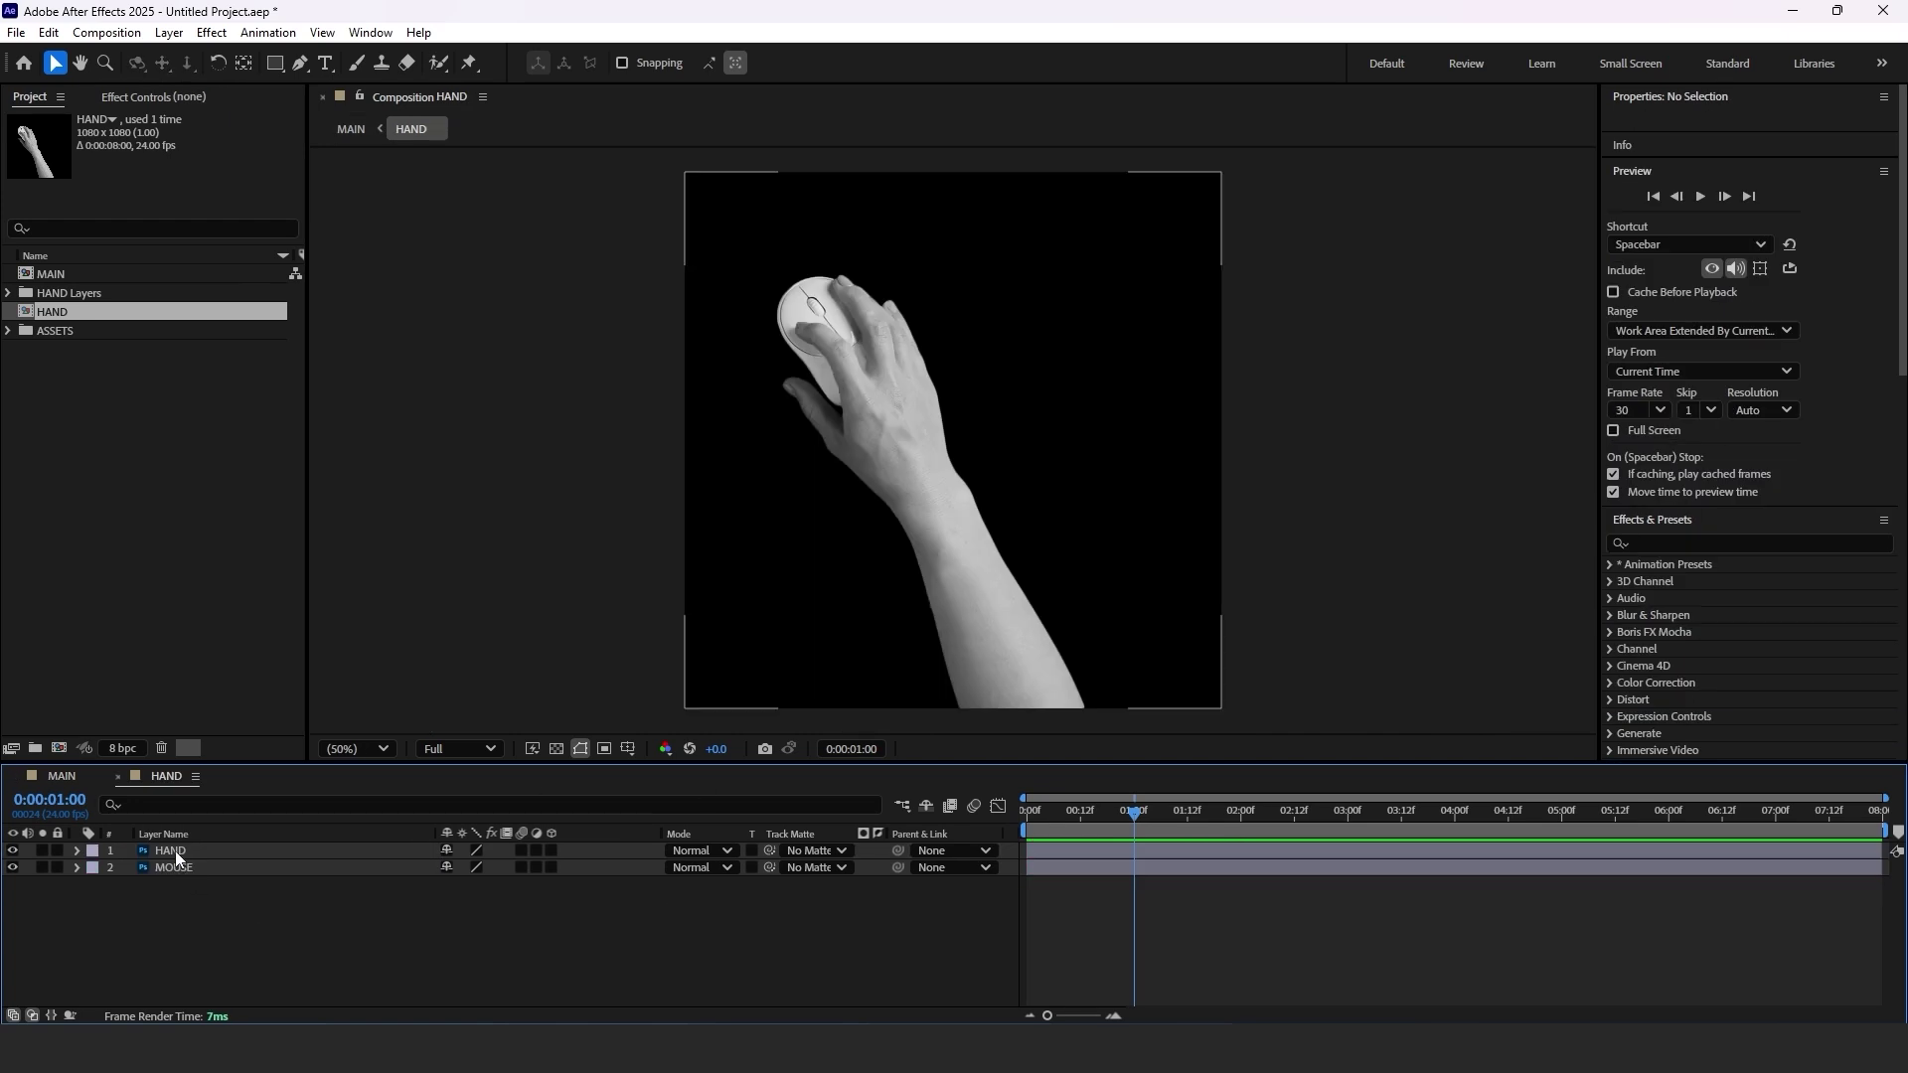
{"action": "left_click", "coordinate": [471, 63]}
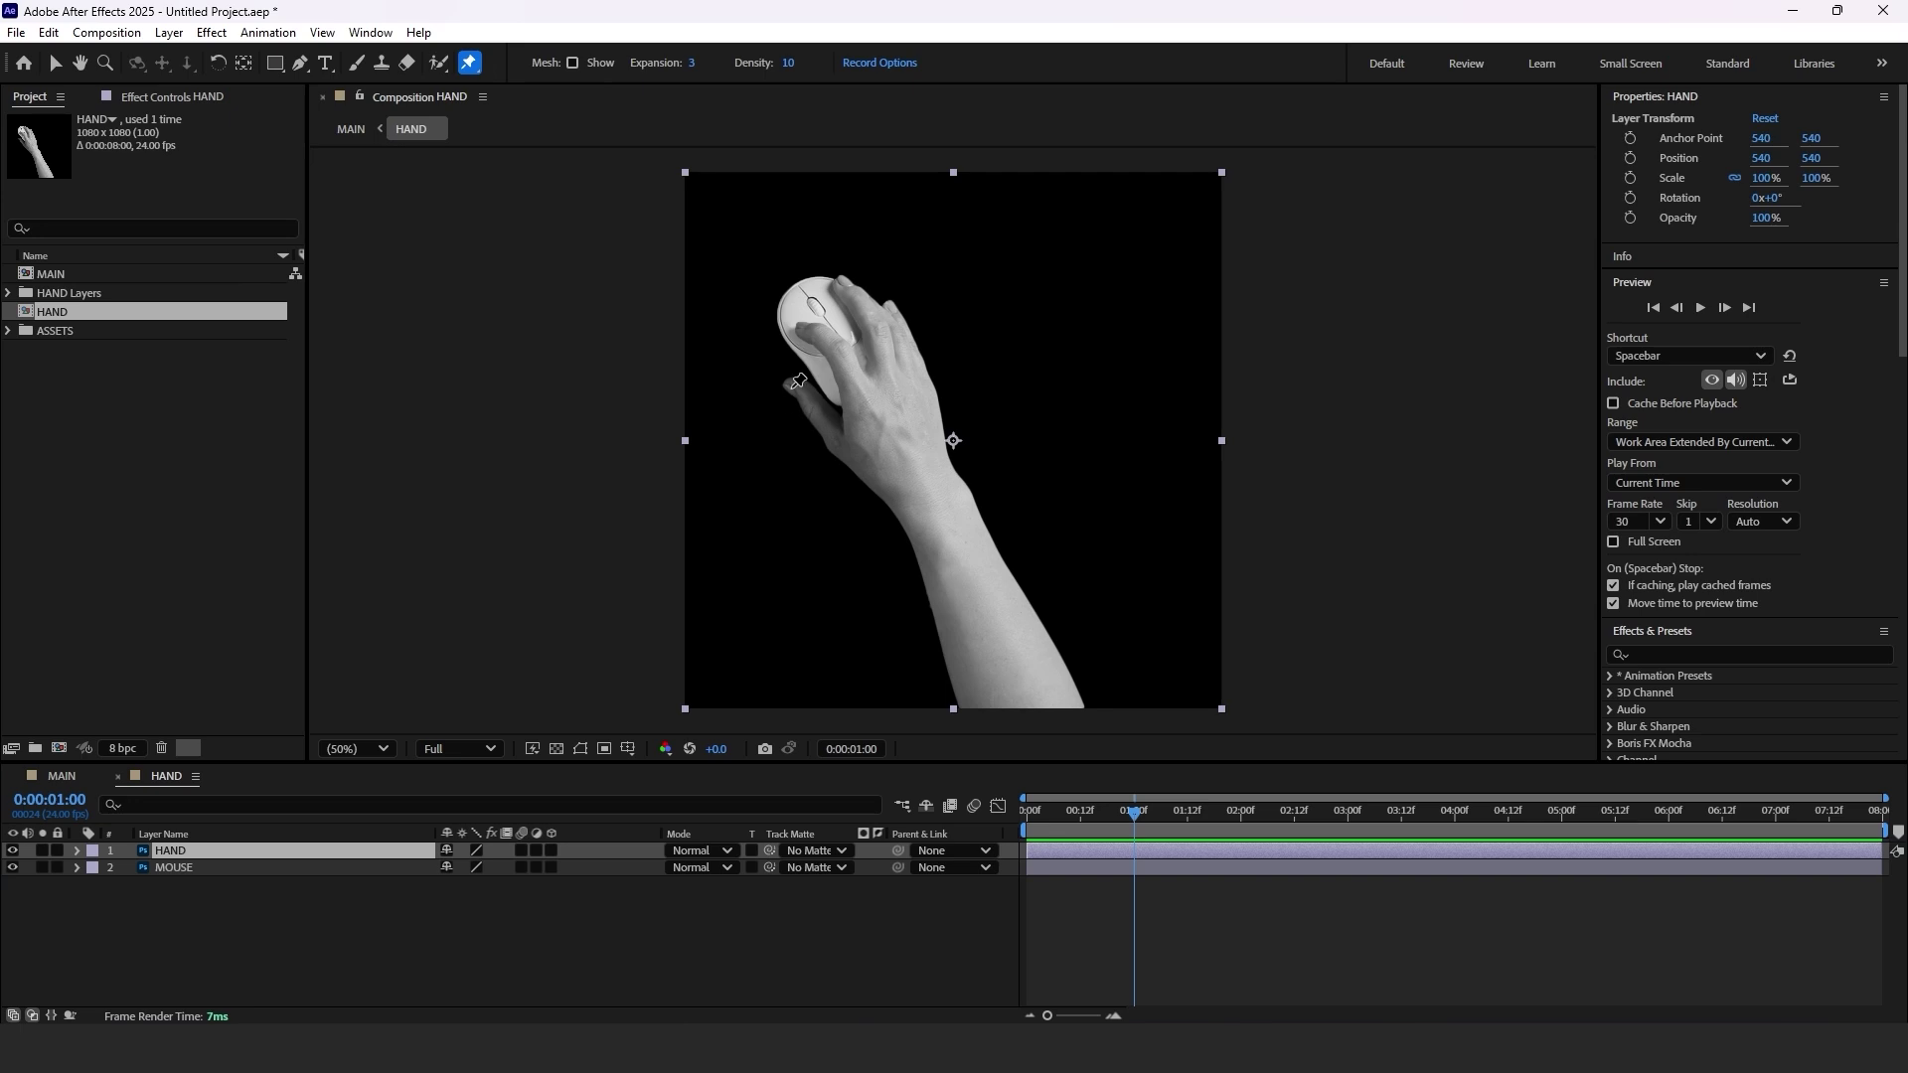
{"action": "left_click", "coordinate": [793, 385]}
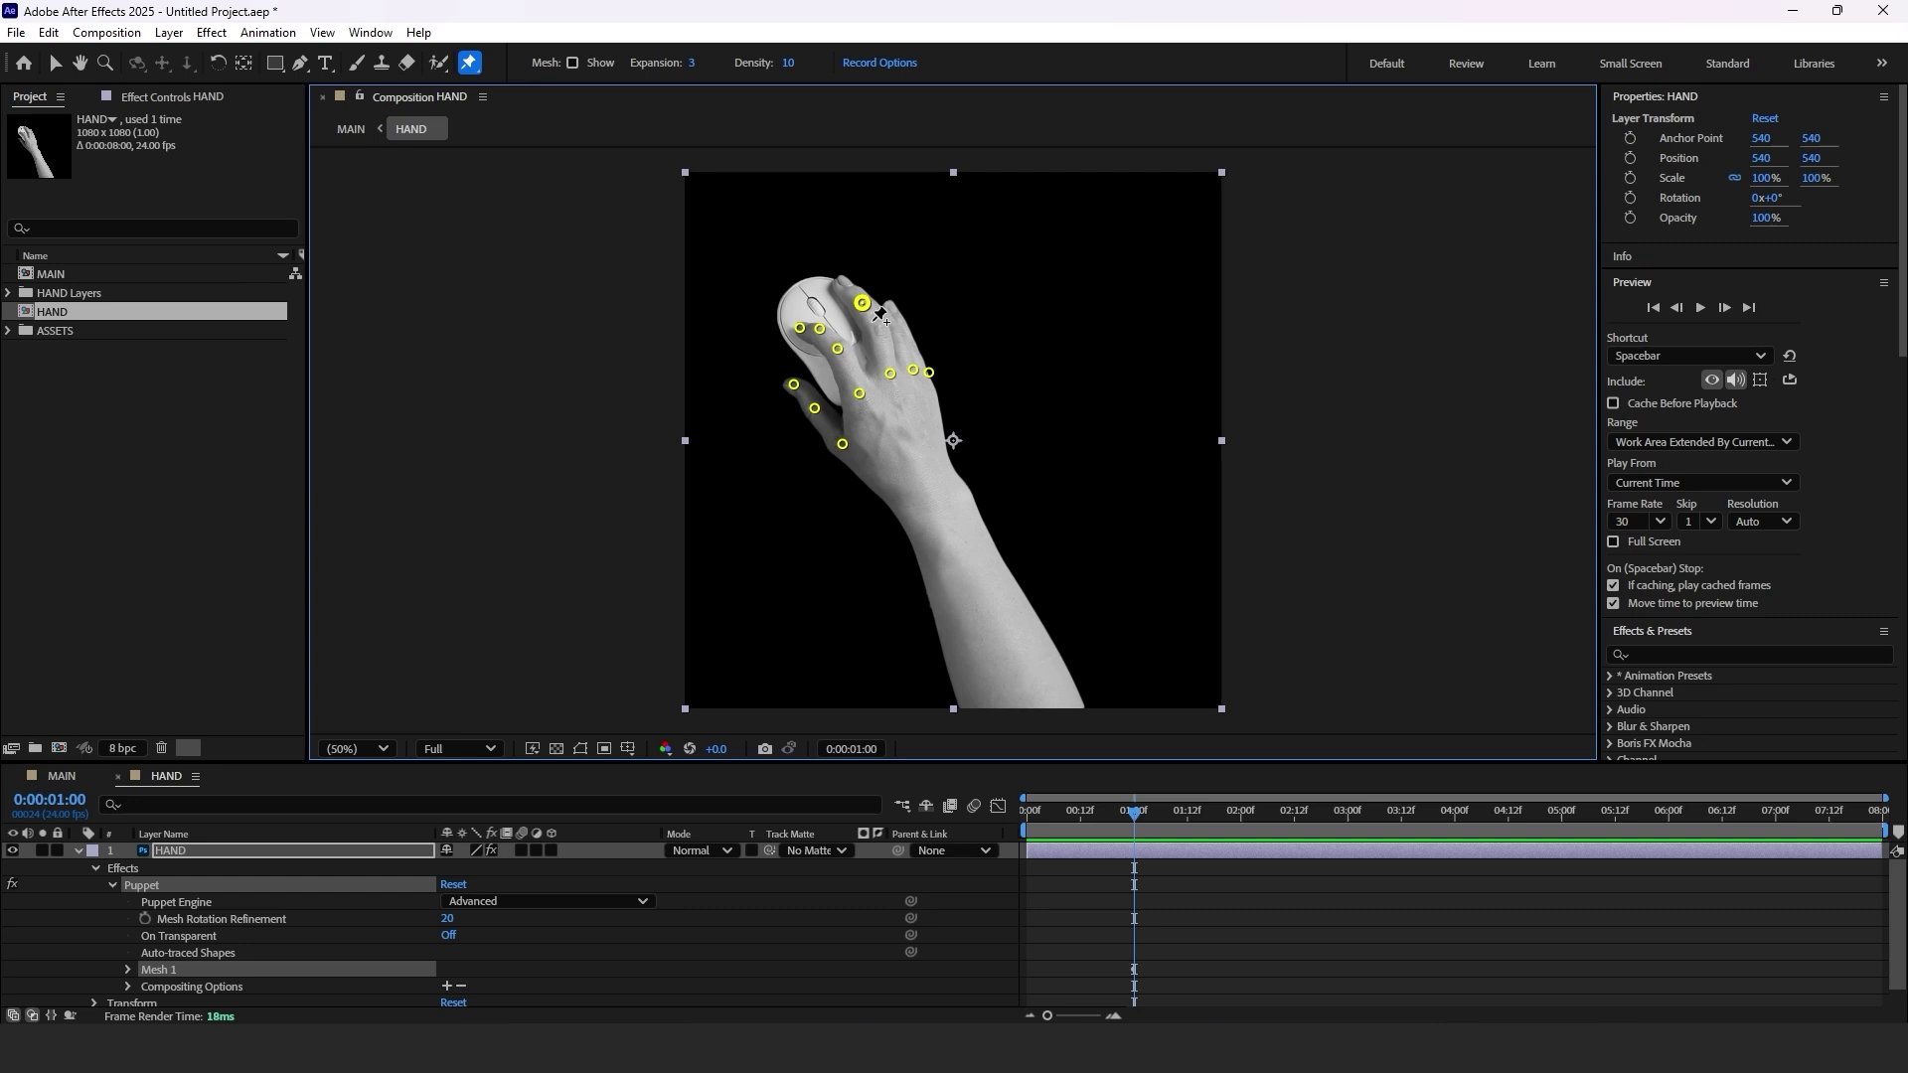
{"action": "left_click", "coordinate": [842, 281]}
{"action": "left_click", "coordinate": [893, 323]}
Copy all the puppet pin position keyframes from 0:00:01:00 to 0:00:01:04.
{"action": "key", "text": "u"}
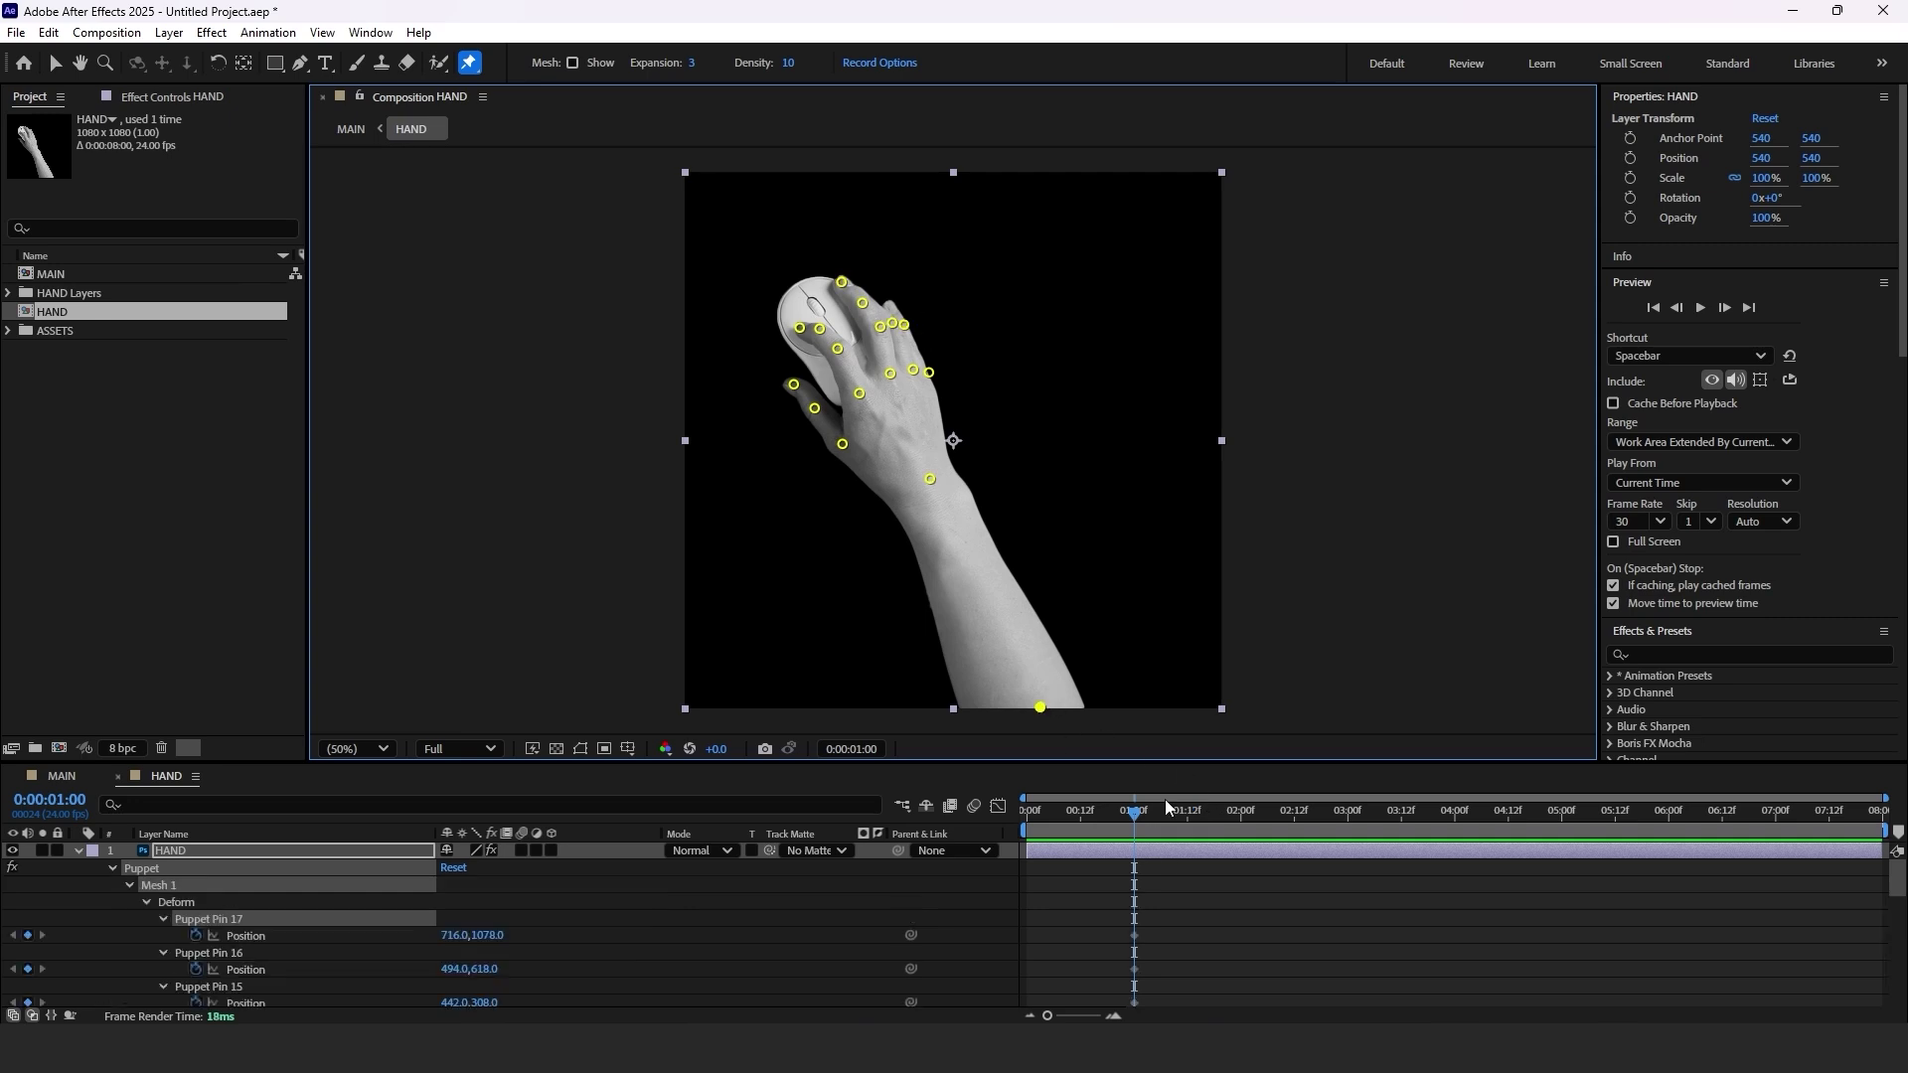
{"action": "left_click_drag", "start_coordinate": [1155, 762], "coordinate": [1155, 420]}
{"action": "scroll", "coordinate": [1175, 973], "scroll_direction": "down", "scroll_amount": 5}
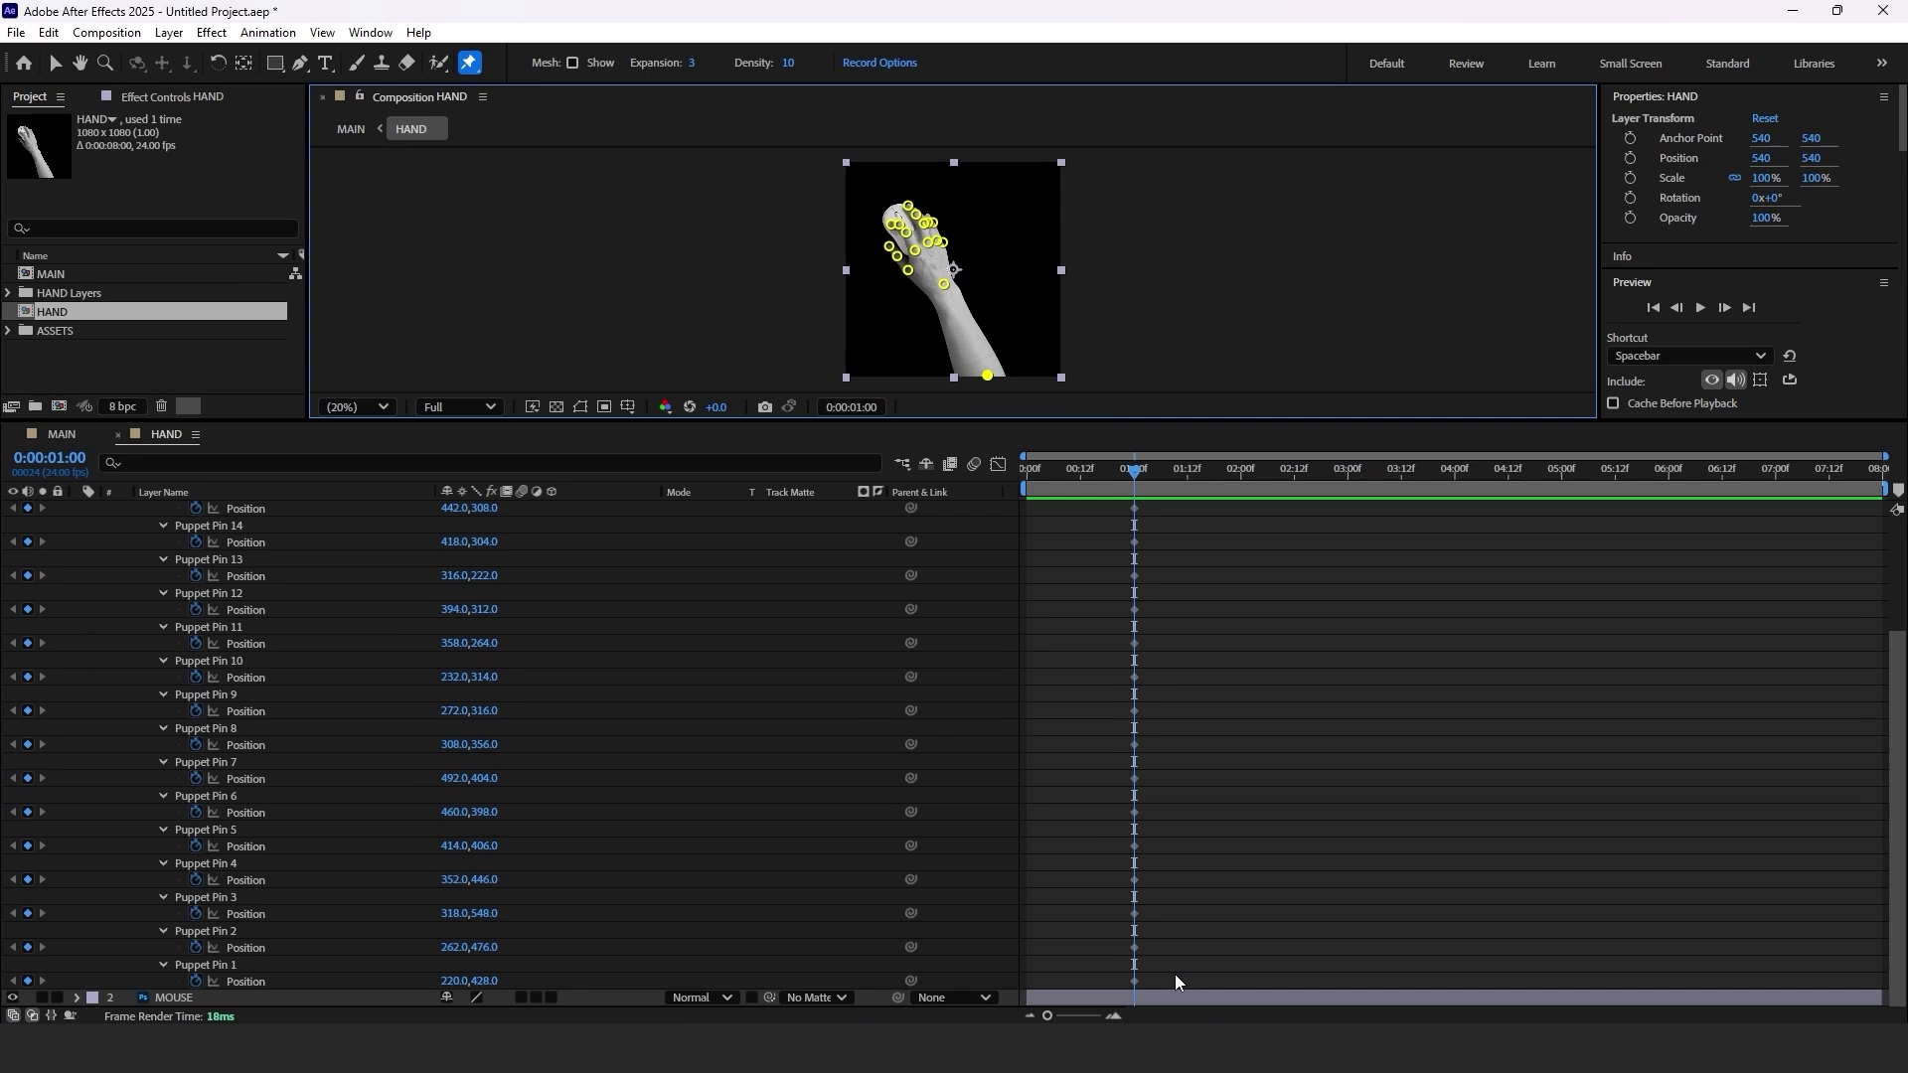
{"action": "left_click_drag", "start_coordinate": [1164, 984], "coordinate": [1136, 471]}
{"action": "key", "text": "="}
{"action": "key", "text": "="}
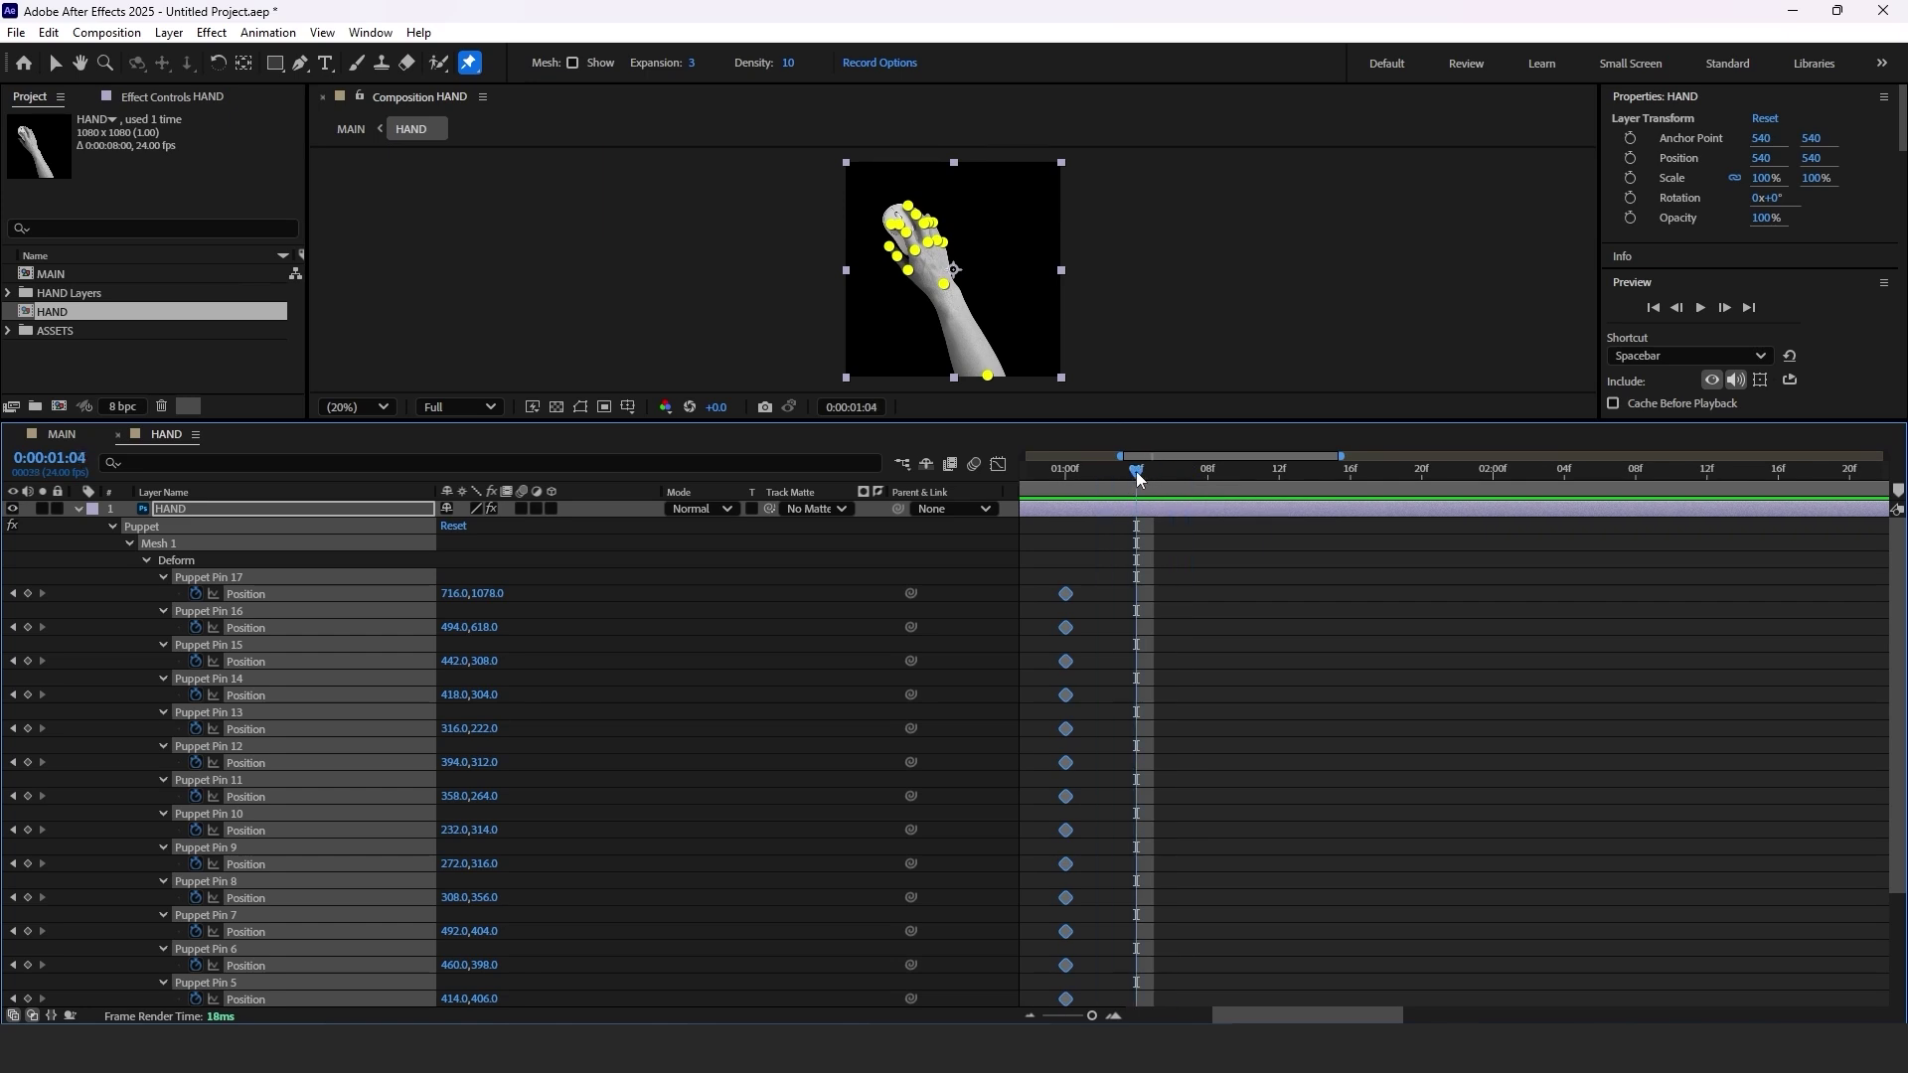
{"action": "key", "text": "ctrl+v"}
At 0:00:01:02, move the index finger's puppet pins slightly so the fingertip bends down on the mouse in a clicking pose.
{"action": "left_click", "coordinate": [1101, 479]}
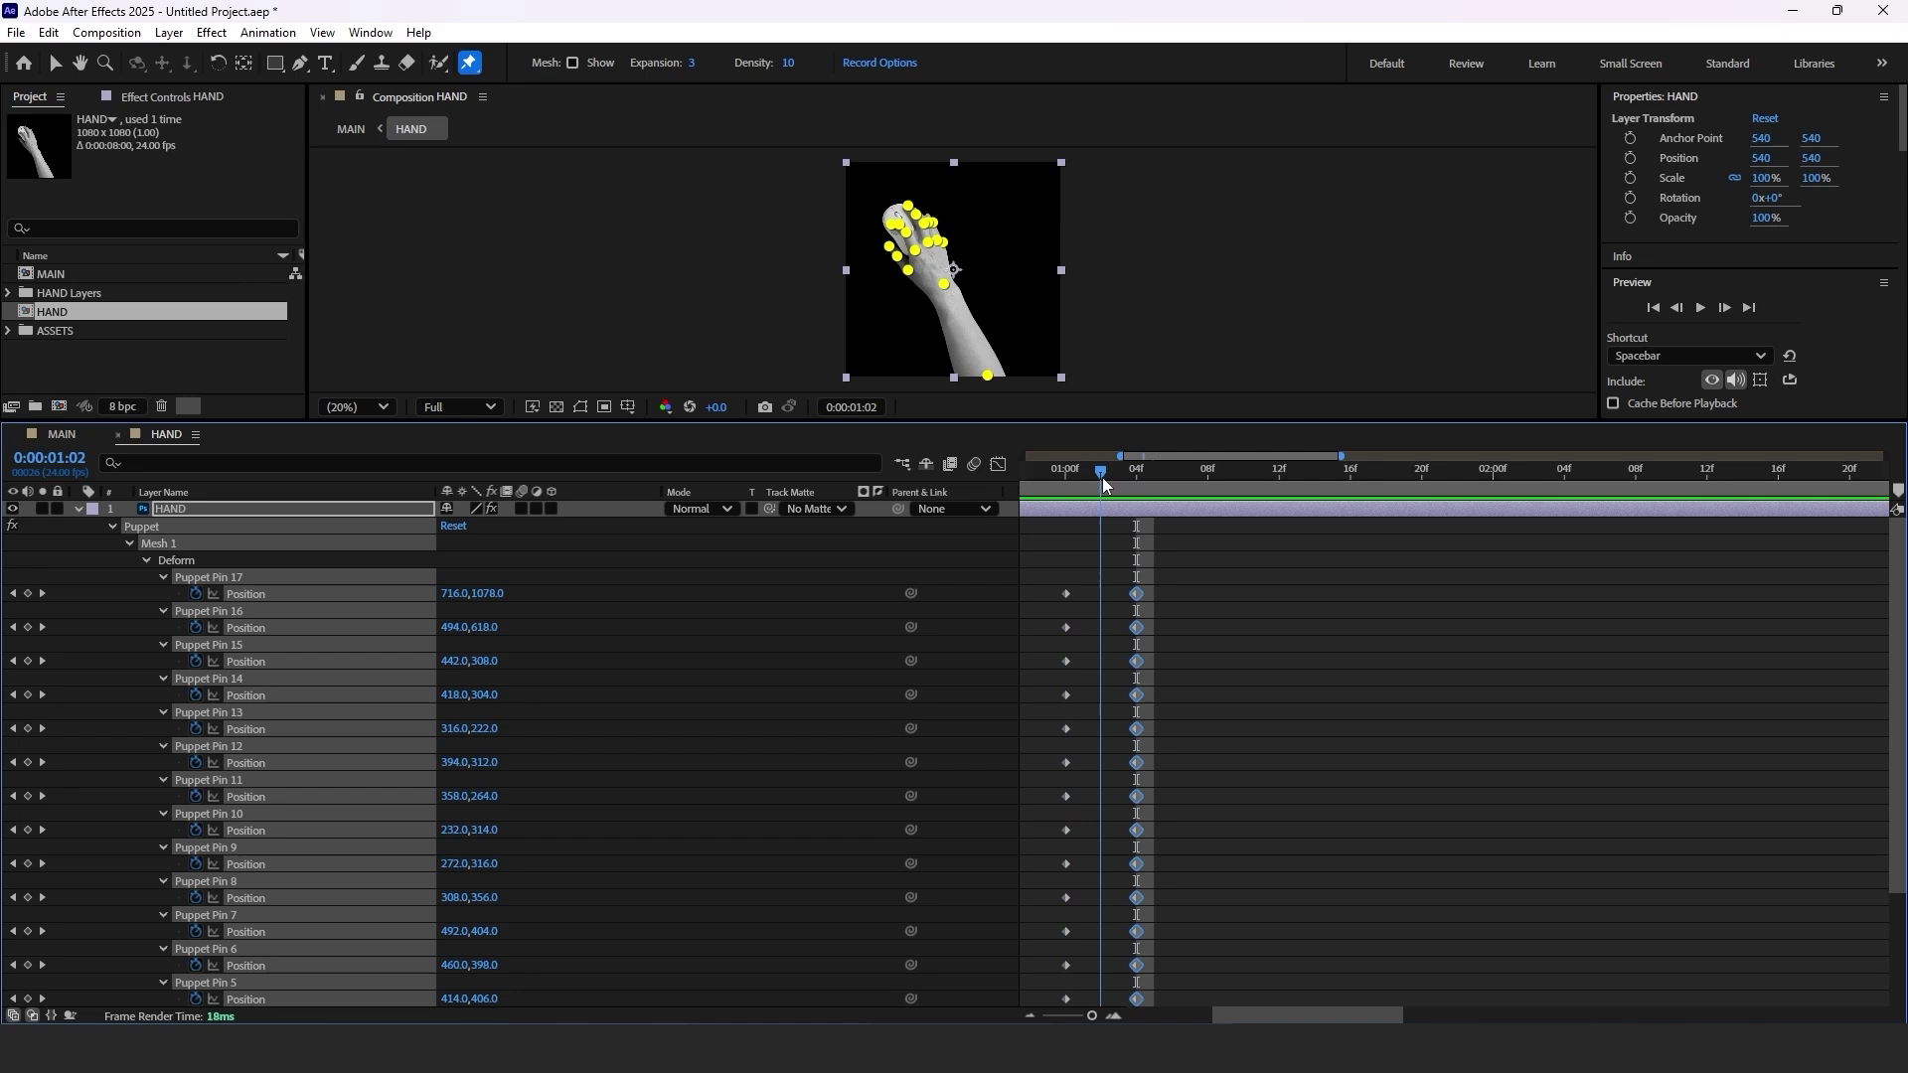
{"action": "left_click", "coordinate": [1137, 397]}
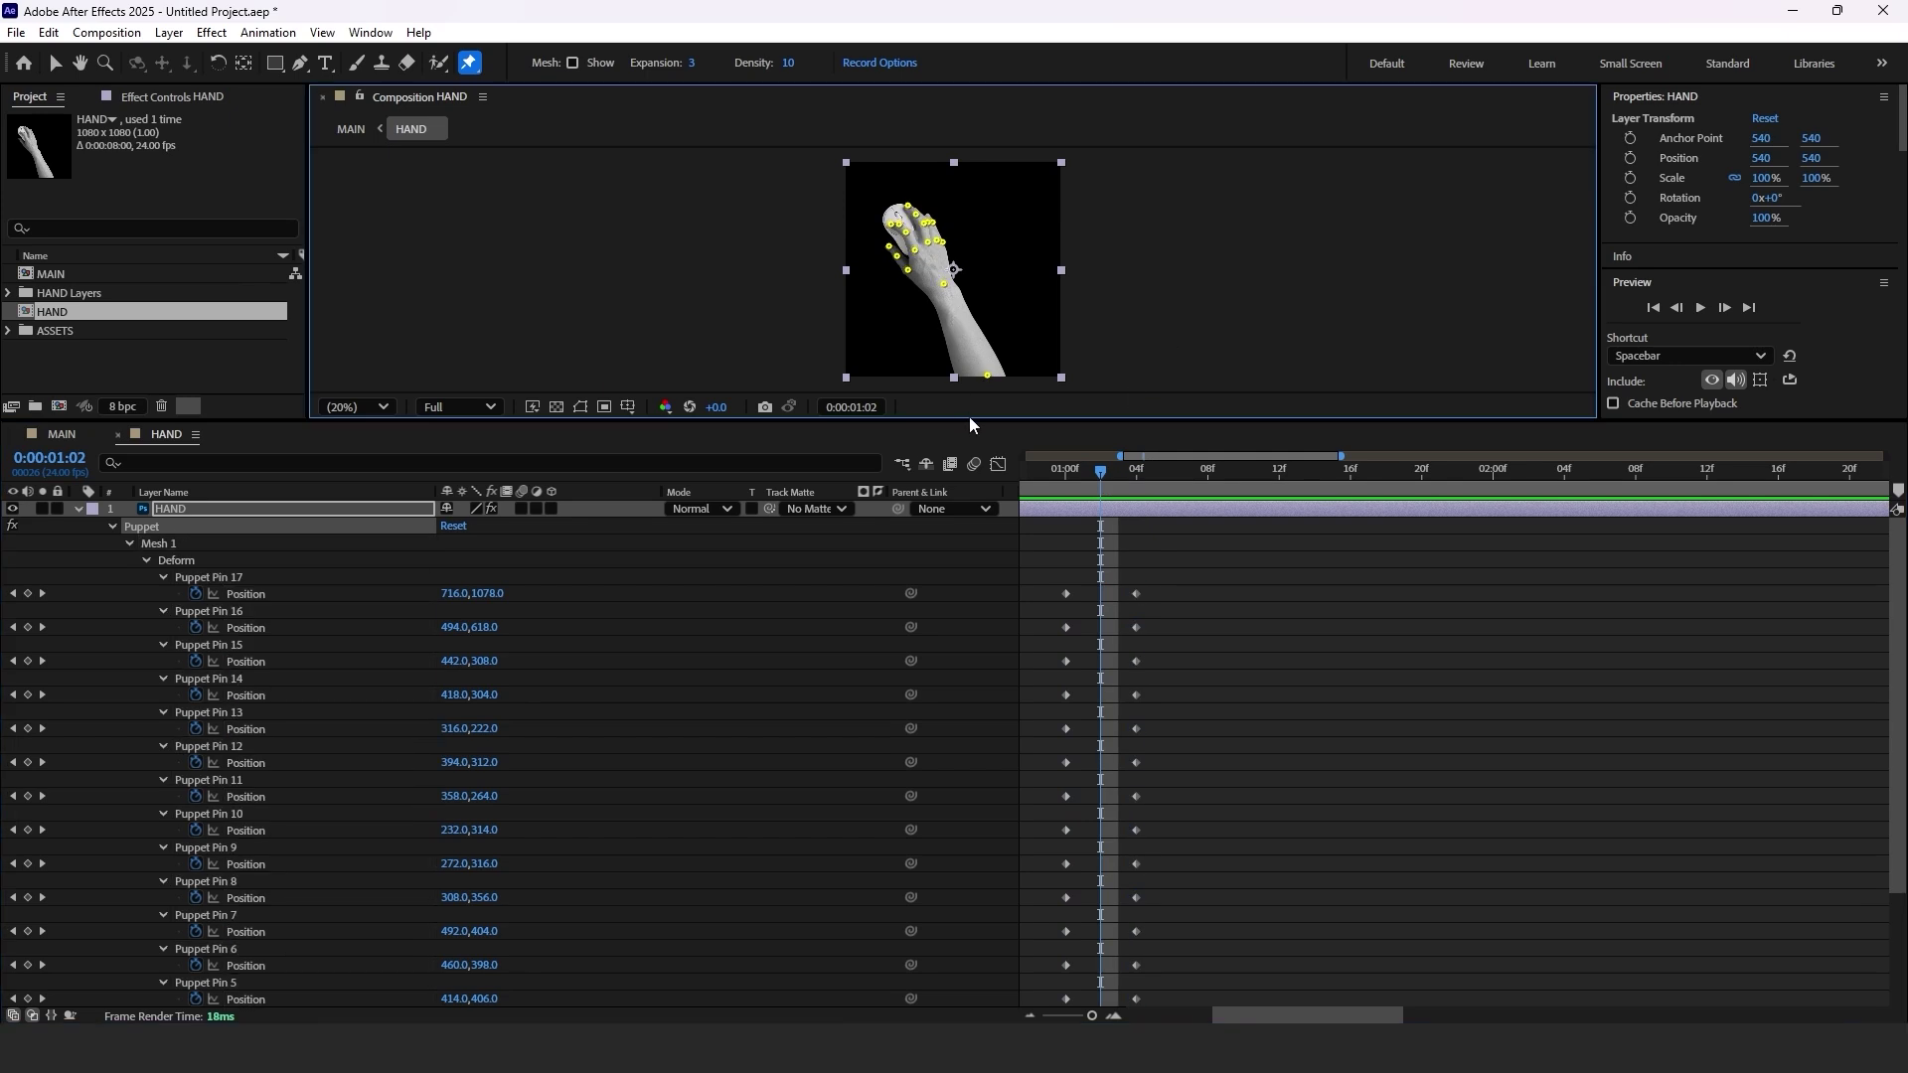
{"action": "key", "text": "v"}
{"action": "left_click_drag", "start_coordinate": [971, 424], "coordinate": [971, 898]}
{"action": "scroll", "coordinate": [808, 660], "scroll_direction": "up", "scroll_amount": 4}
{"action": "scroll", "coordinate": [735, 380], "scroll_direction": "up", "scroll_amount": 3}
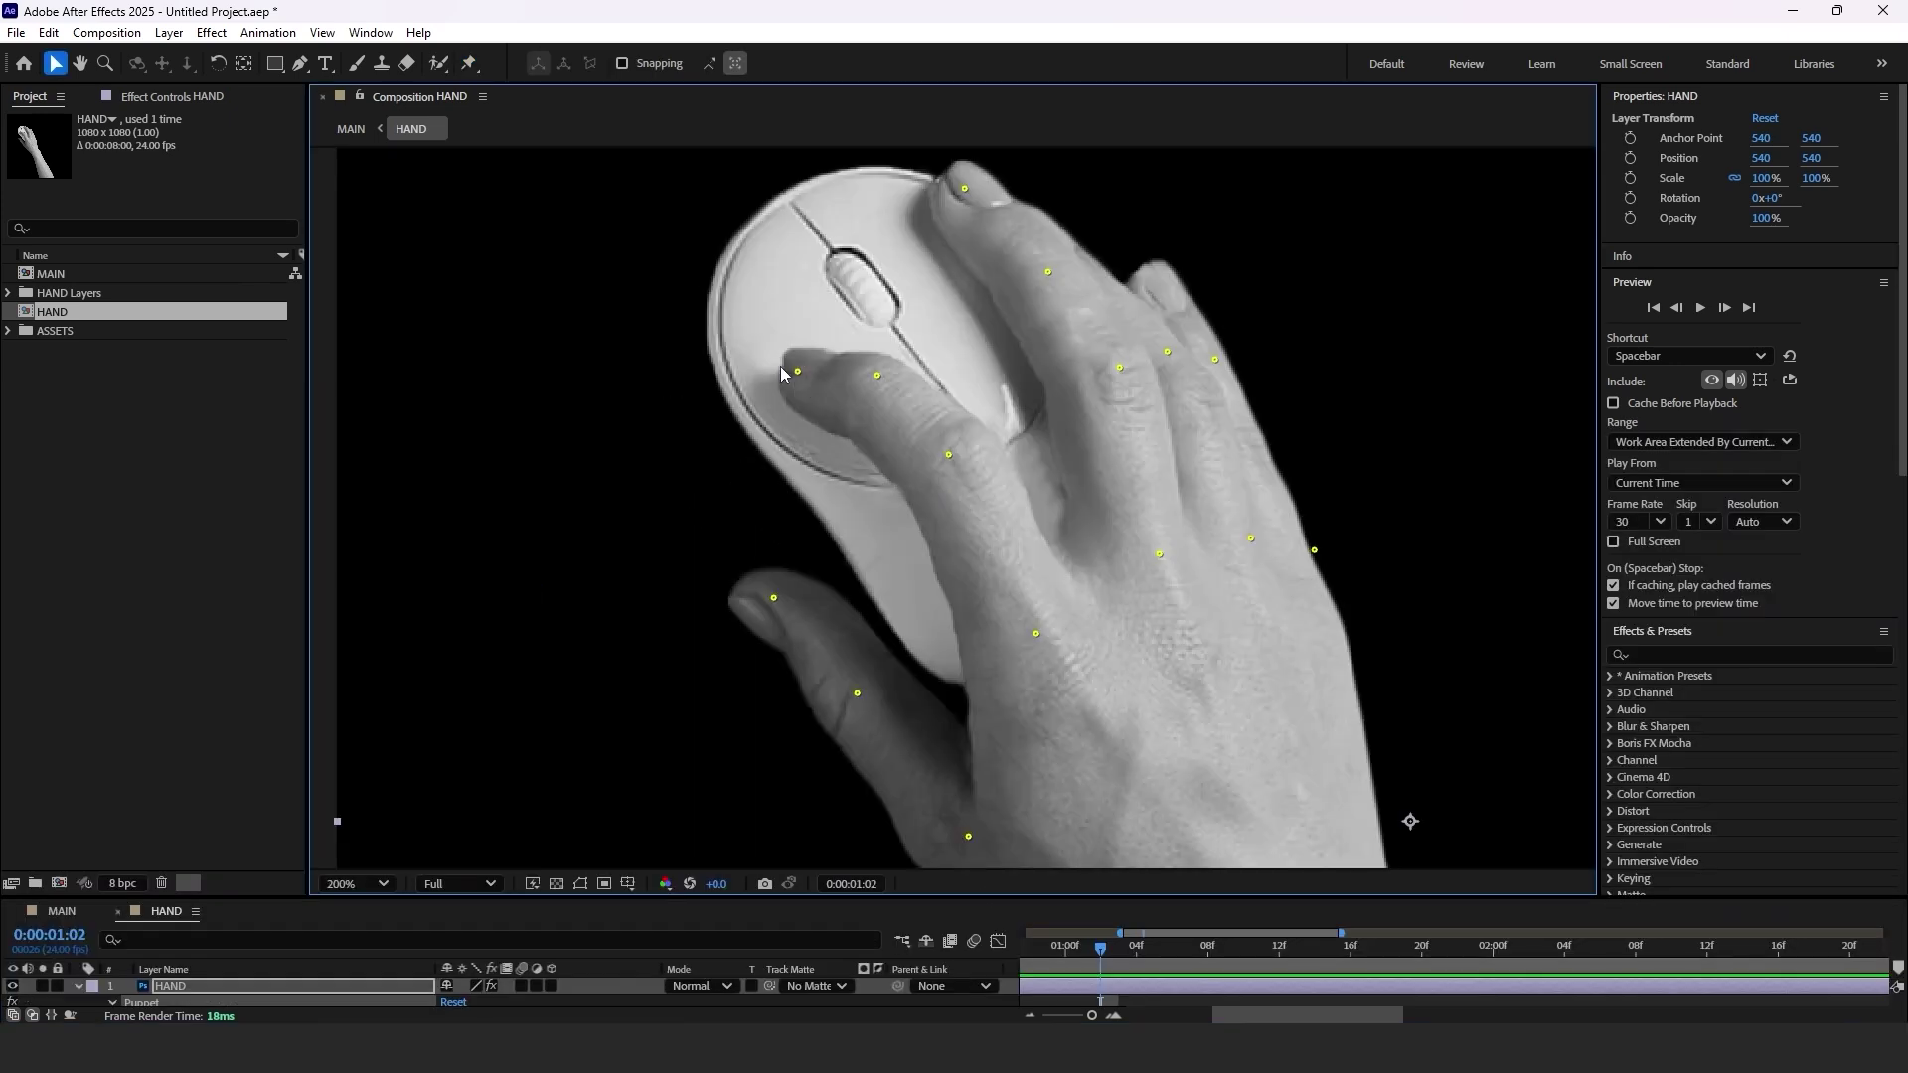
{"action": "left_click_drag", "start_coordinate": [803, 382], "coordinate": [808, 395]}
{"action": "left_click", "coordinate": [878, 377]}
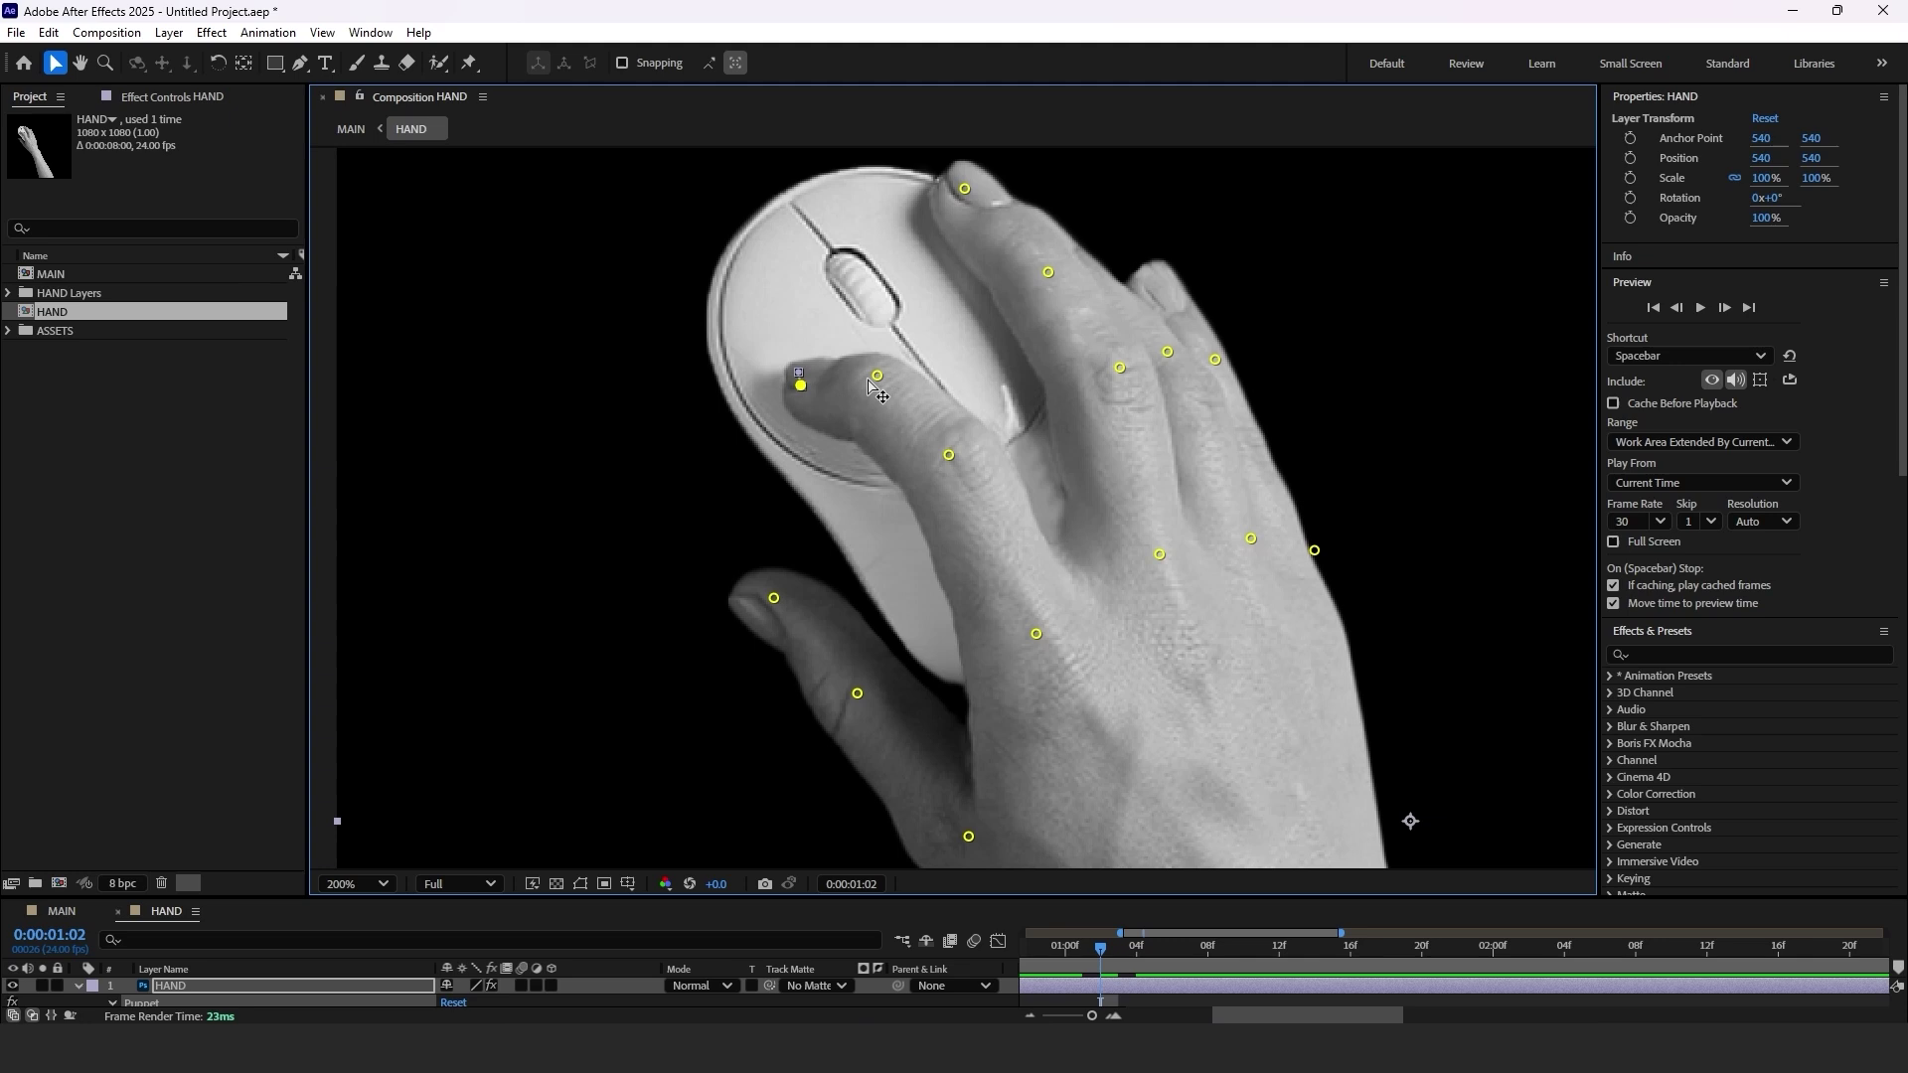
{"action": "left_click_drag", "start_coordinate": [949, 455], "coordinate": [961, 450]}
{"action": "left_click_drag", "start_coordinate": [882, 375], "coordinate": [803, 395]}
{"action": "left_click_drag", "start_coordinate": [1036, 633], "coordinate": [1046, 630]}
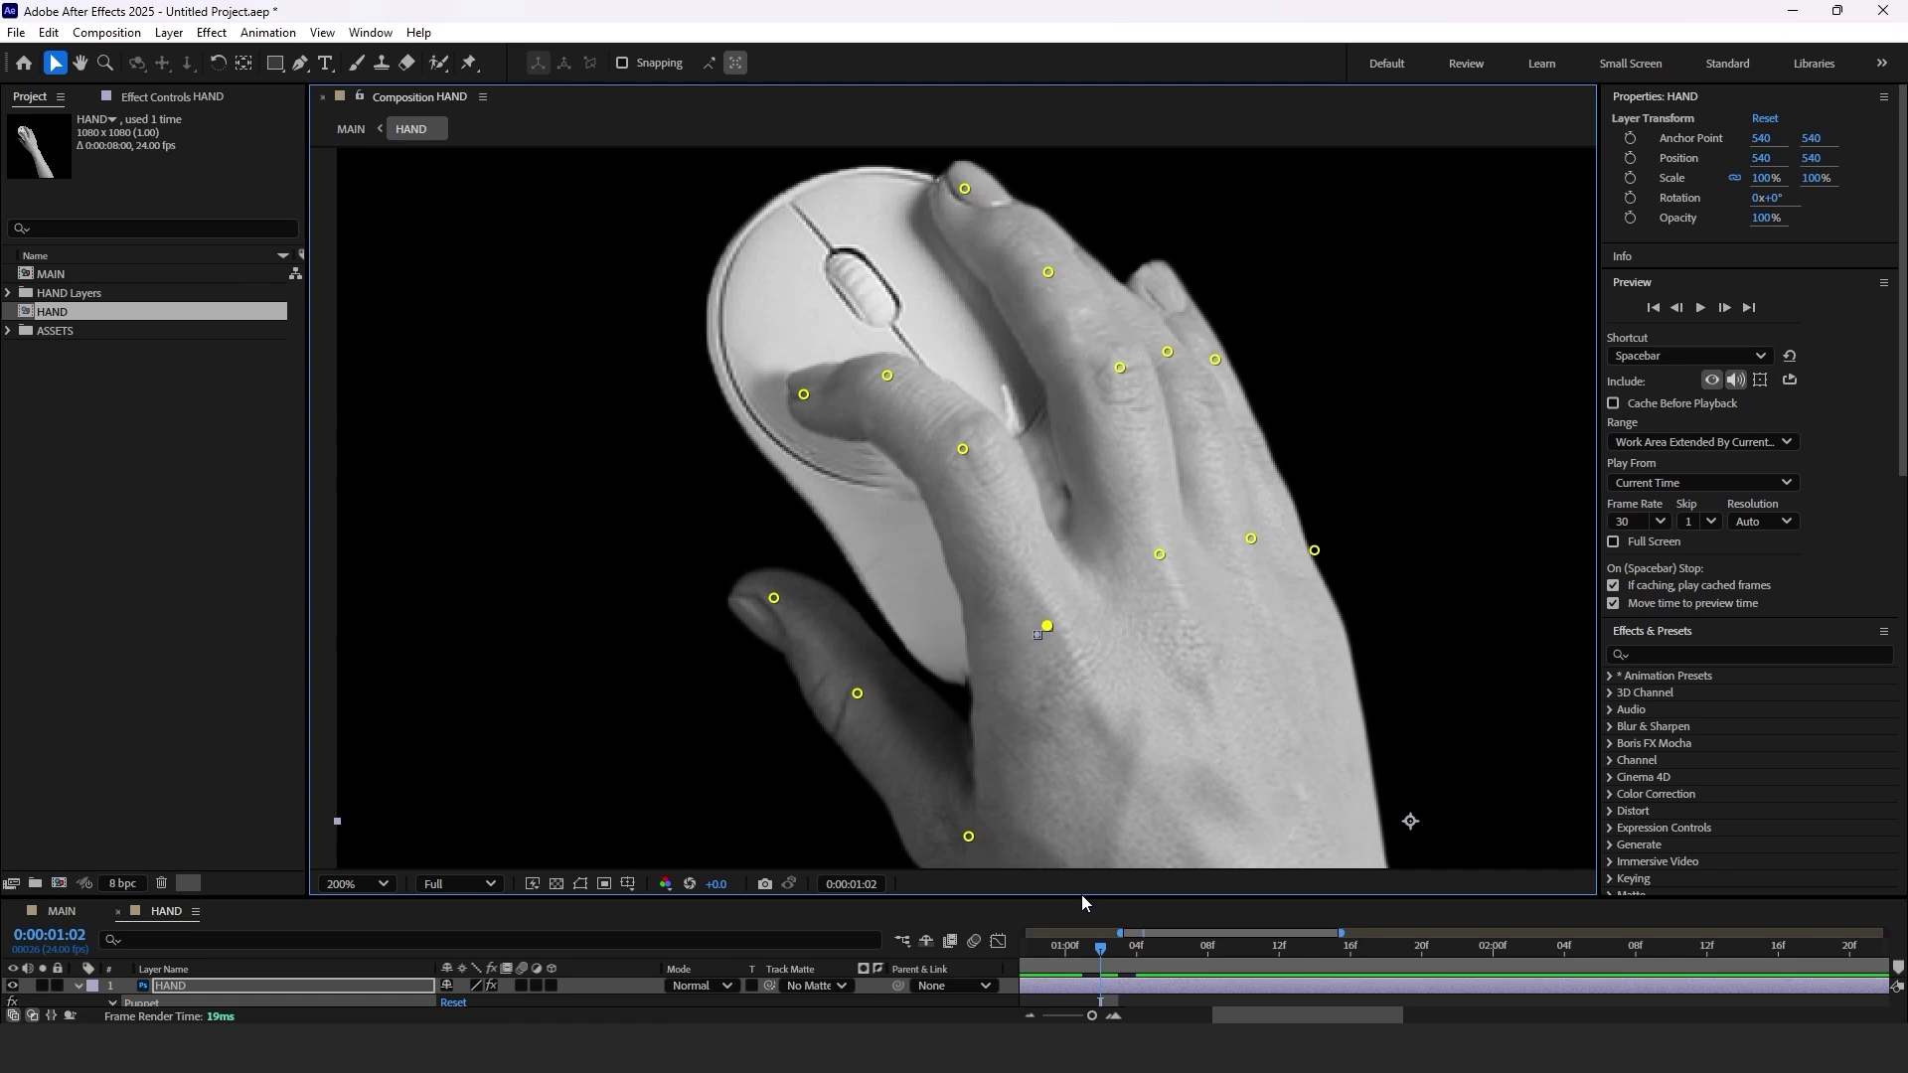
Stretch all the puppet pin keyframes to end at 0:00:01:08, apply Easy Ease to them and preview the finger click.
{"action": "key", "text": "u"}
{"action": "left_click_drag", "start_coordinate": [1082, 900], "coordinate": [1036, 454]}
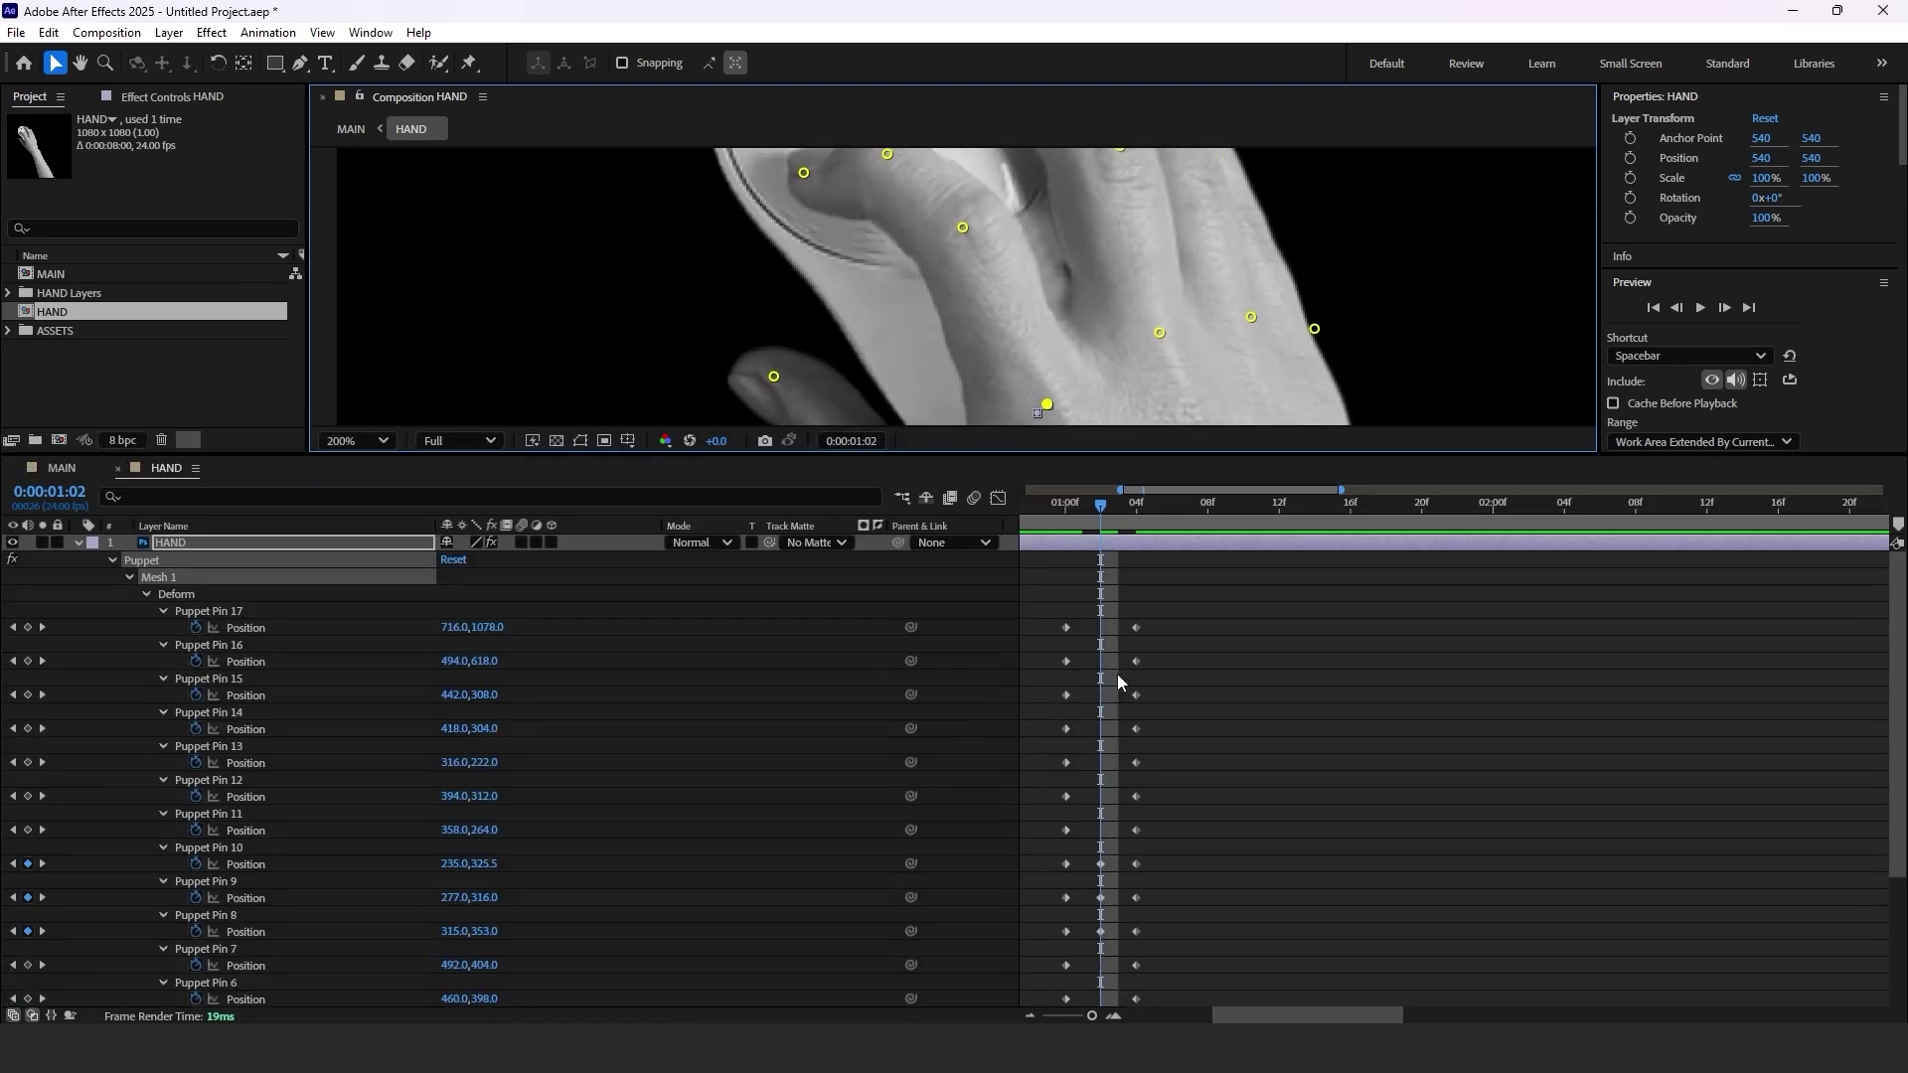
{"action": "scroll", "coordinate": [1193, 942], "scroll_direction": "down", "scroll_amount": 5}
{"action": "left_click_drag", "start_coordinate": [1167, 979], "coordinate": [1024, 504]}
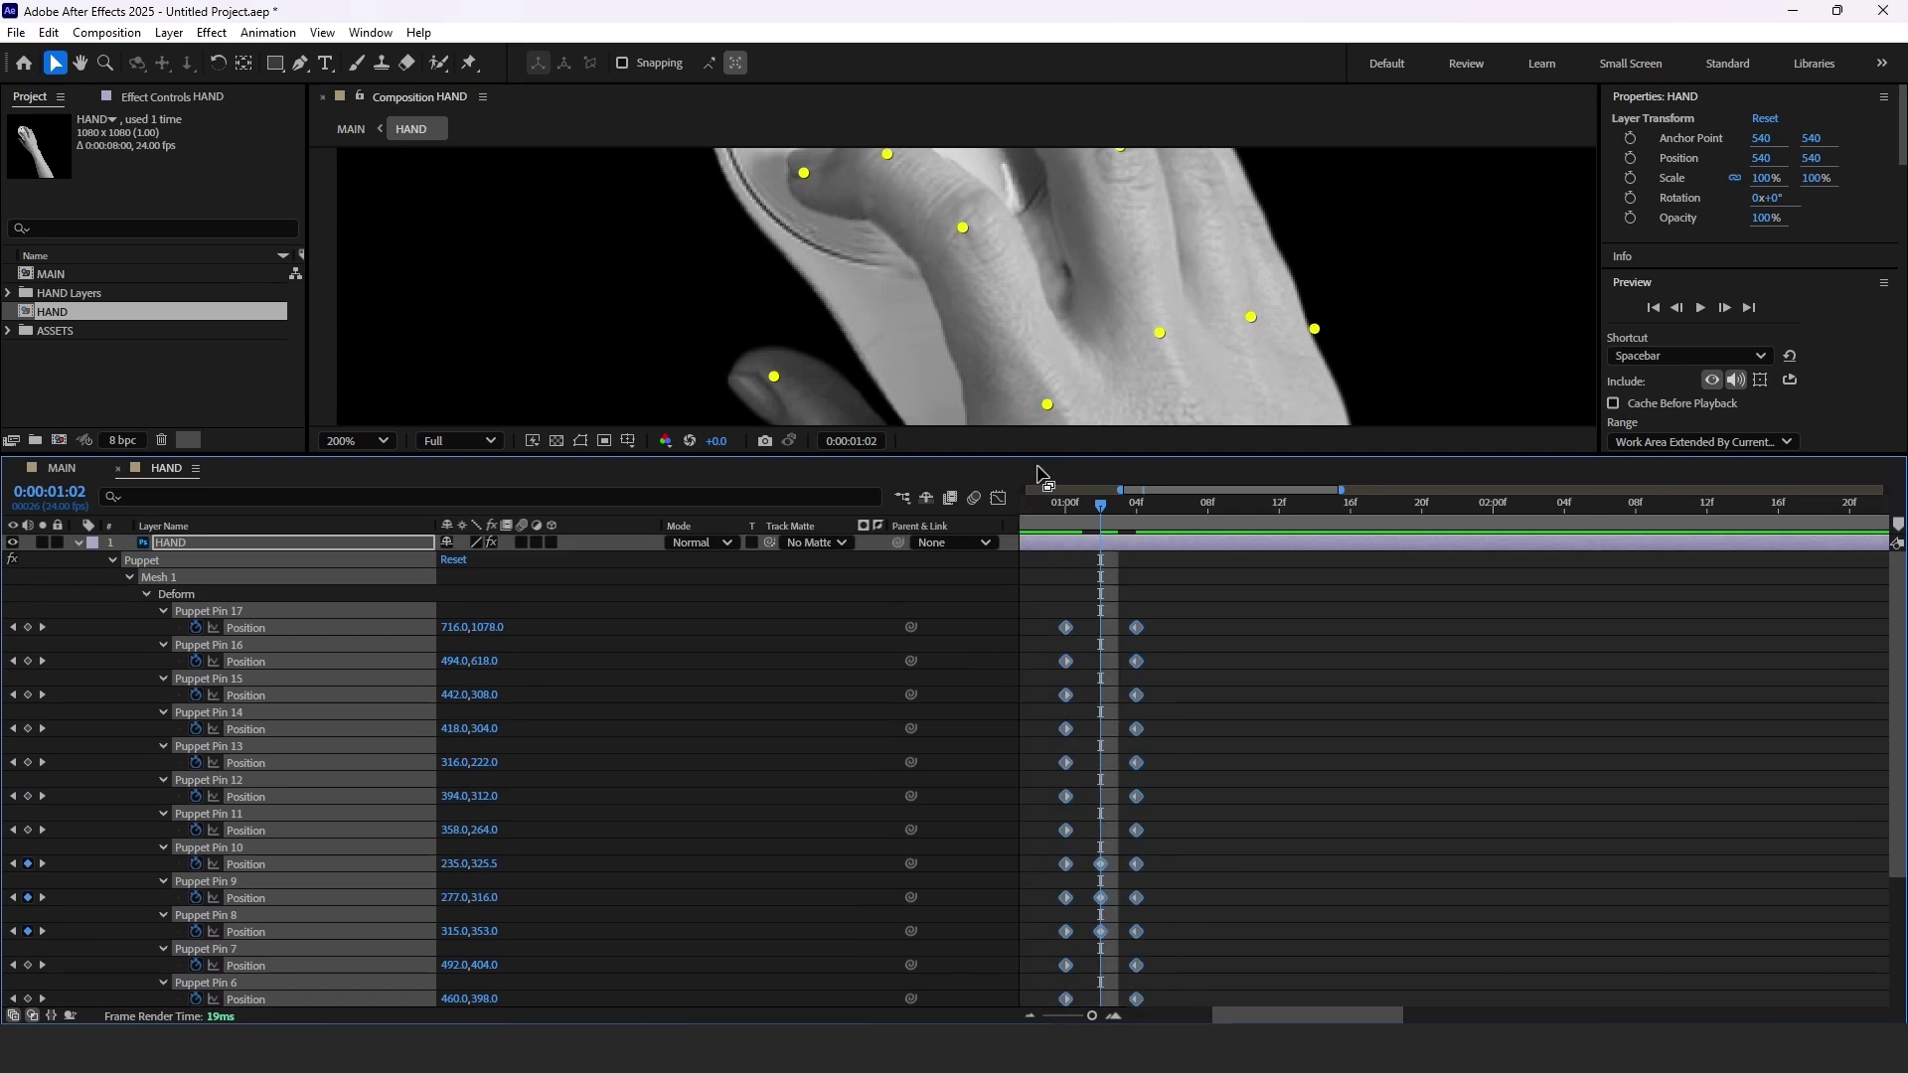
{"action": "left_click", "coordinate": [356, 440]}
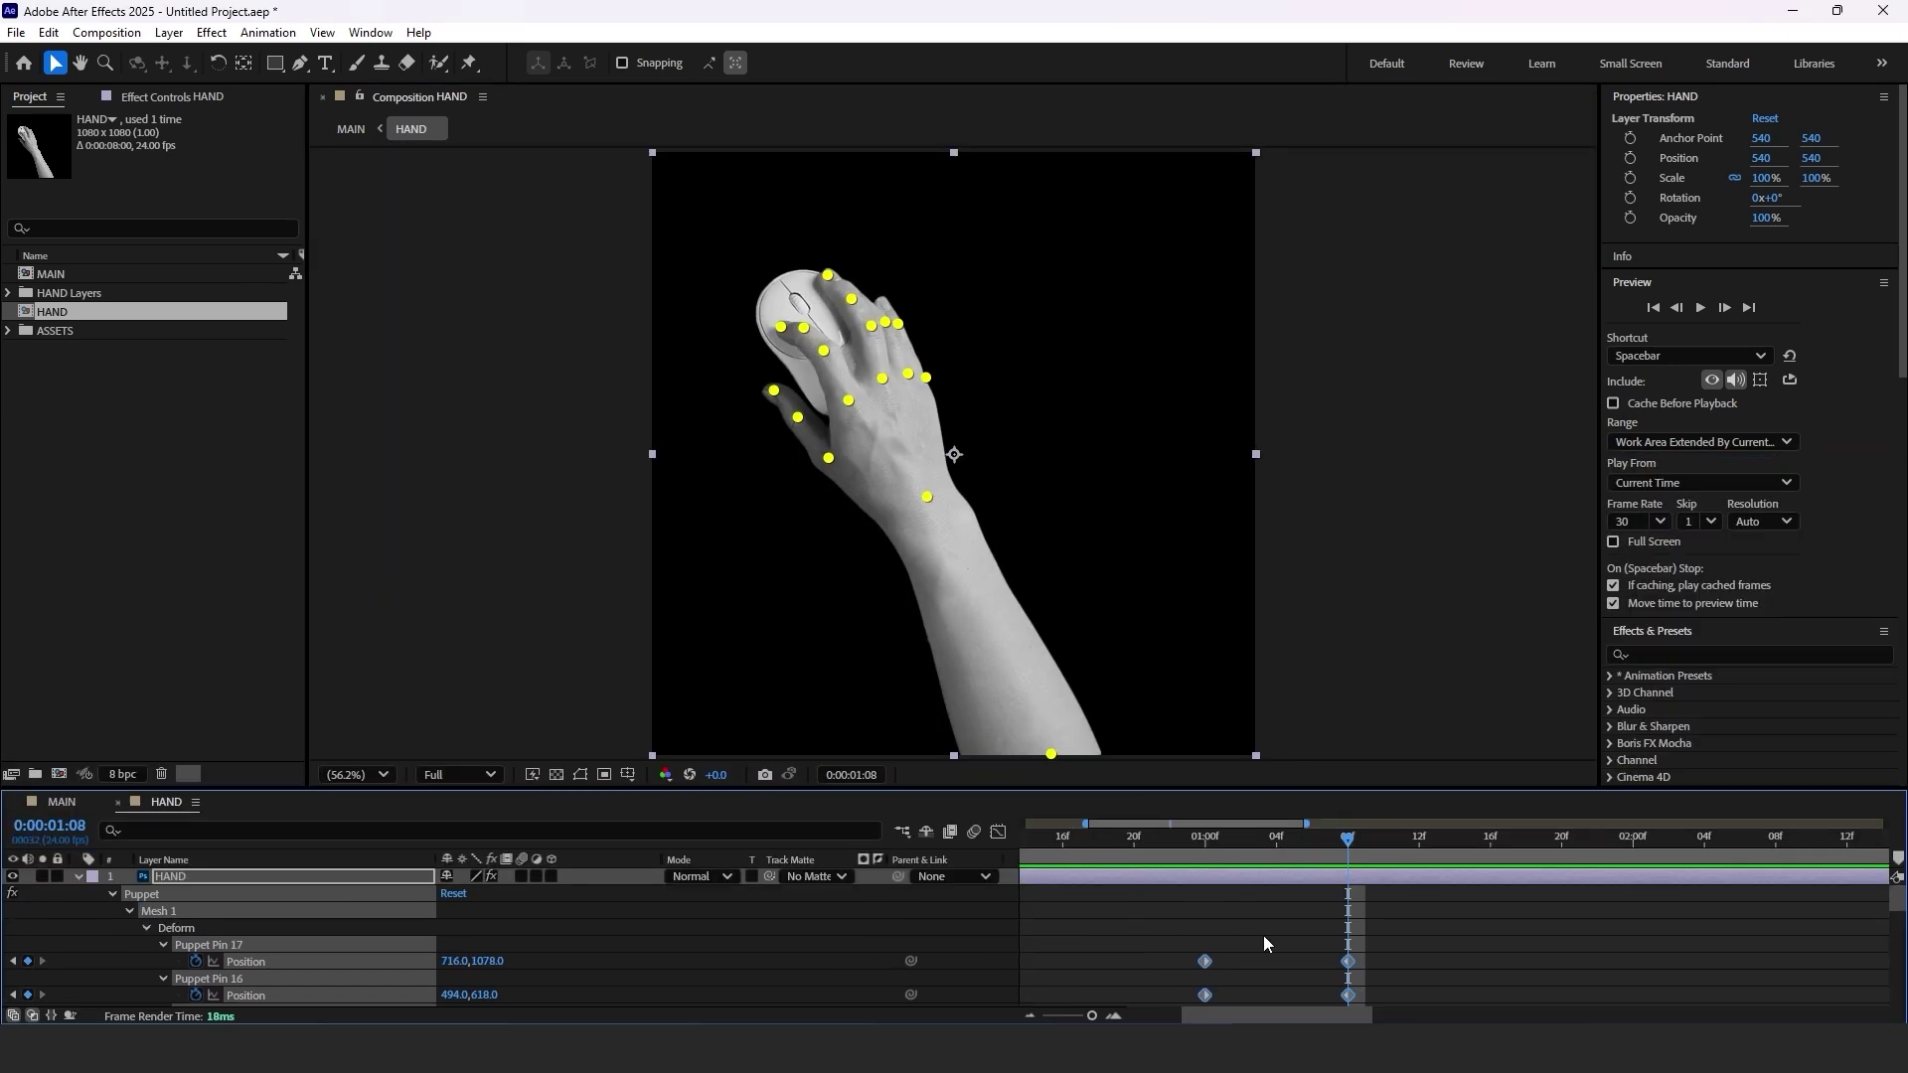
{"action": "left_click", "coordinate": [1173, 843]}
{"action": "key", "text": "space"}
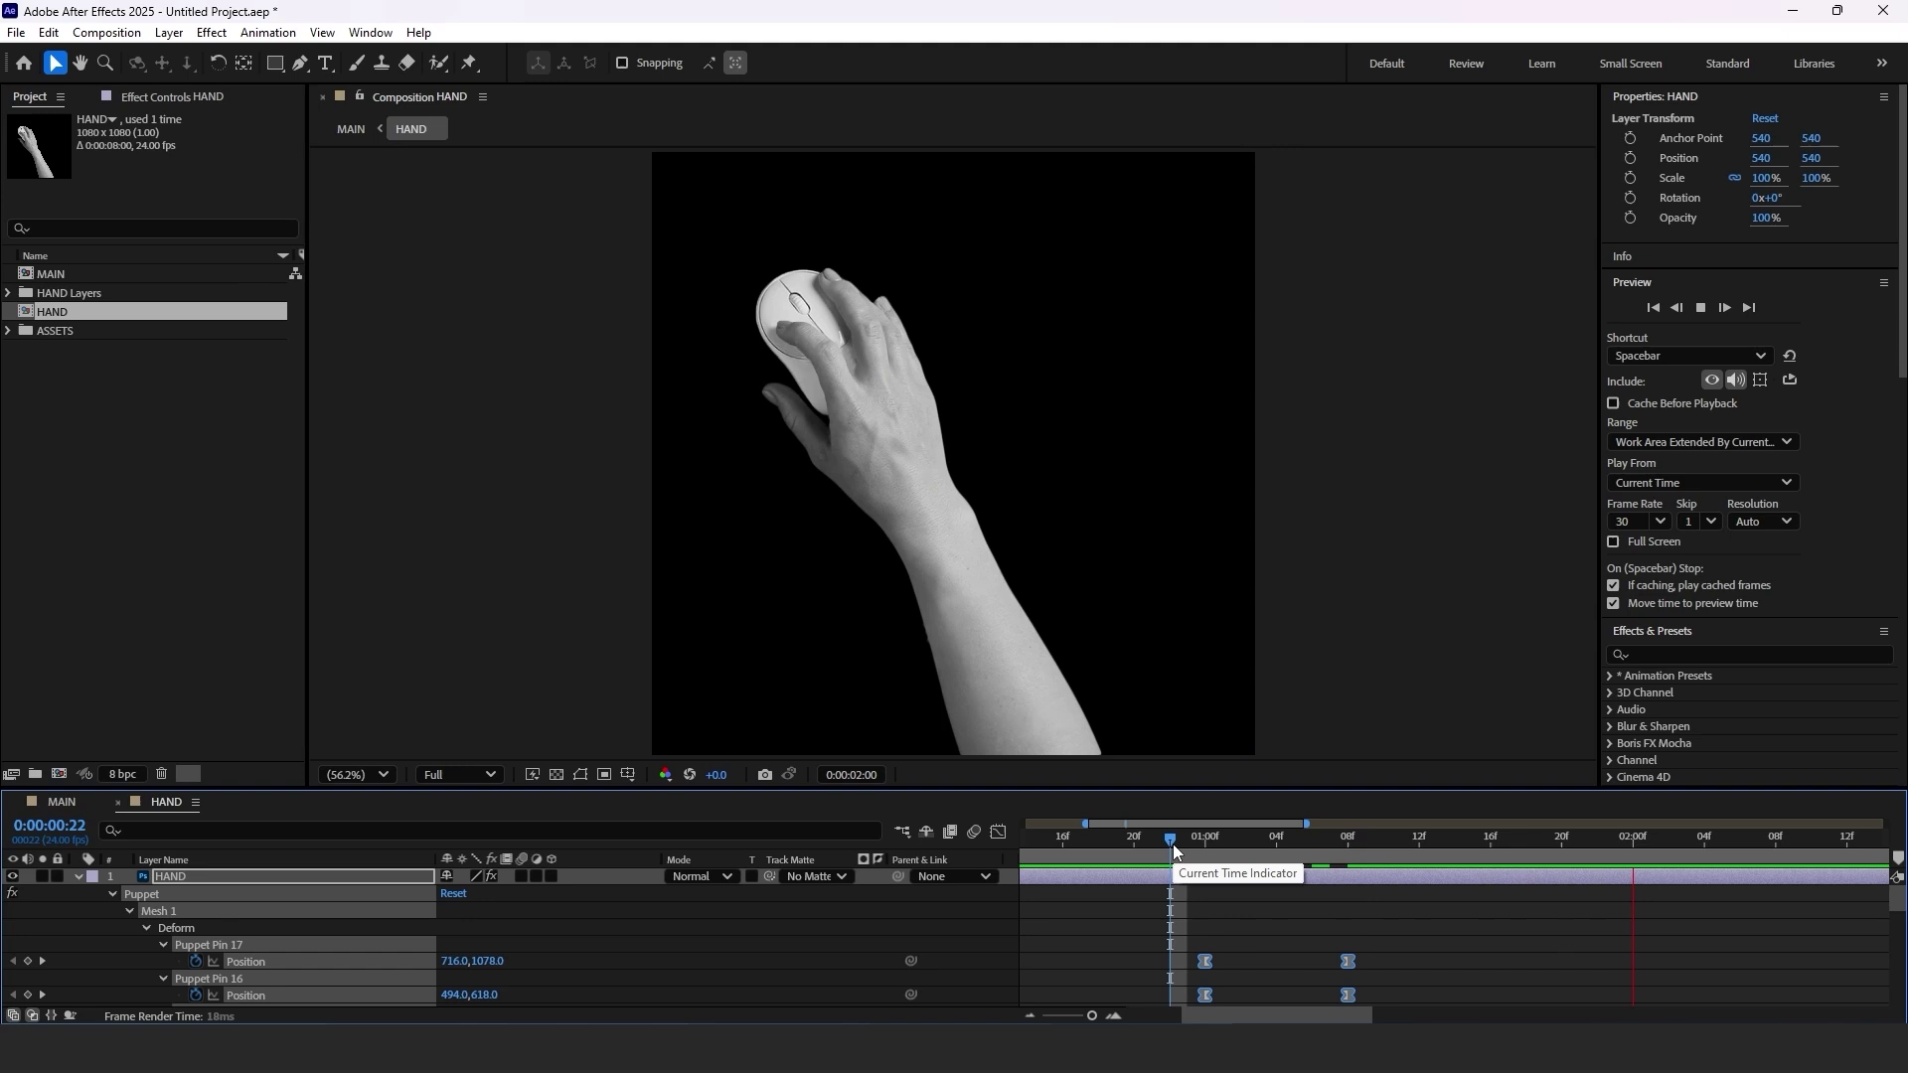
{"action": "key", "text": "space"}
{"action": "left_click", "coordinate": [1172, 843]}
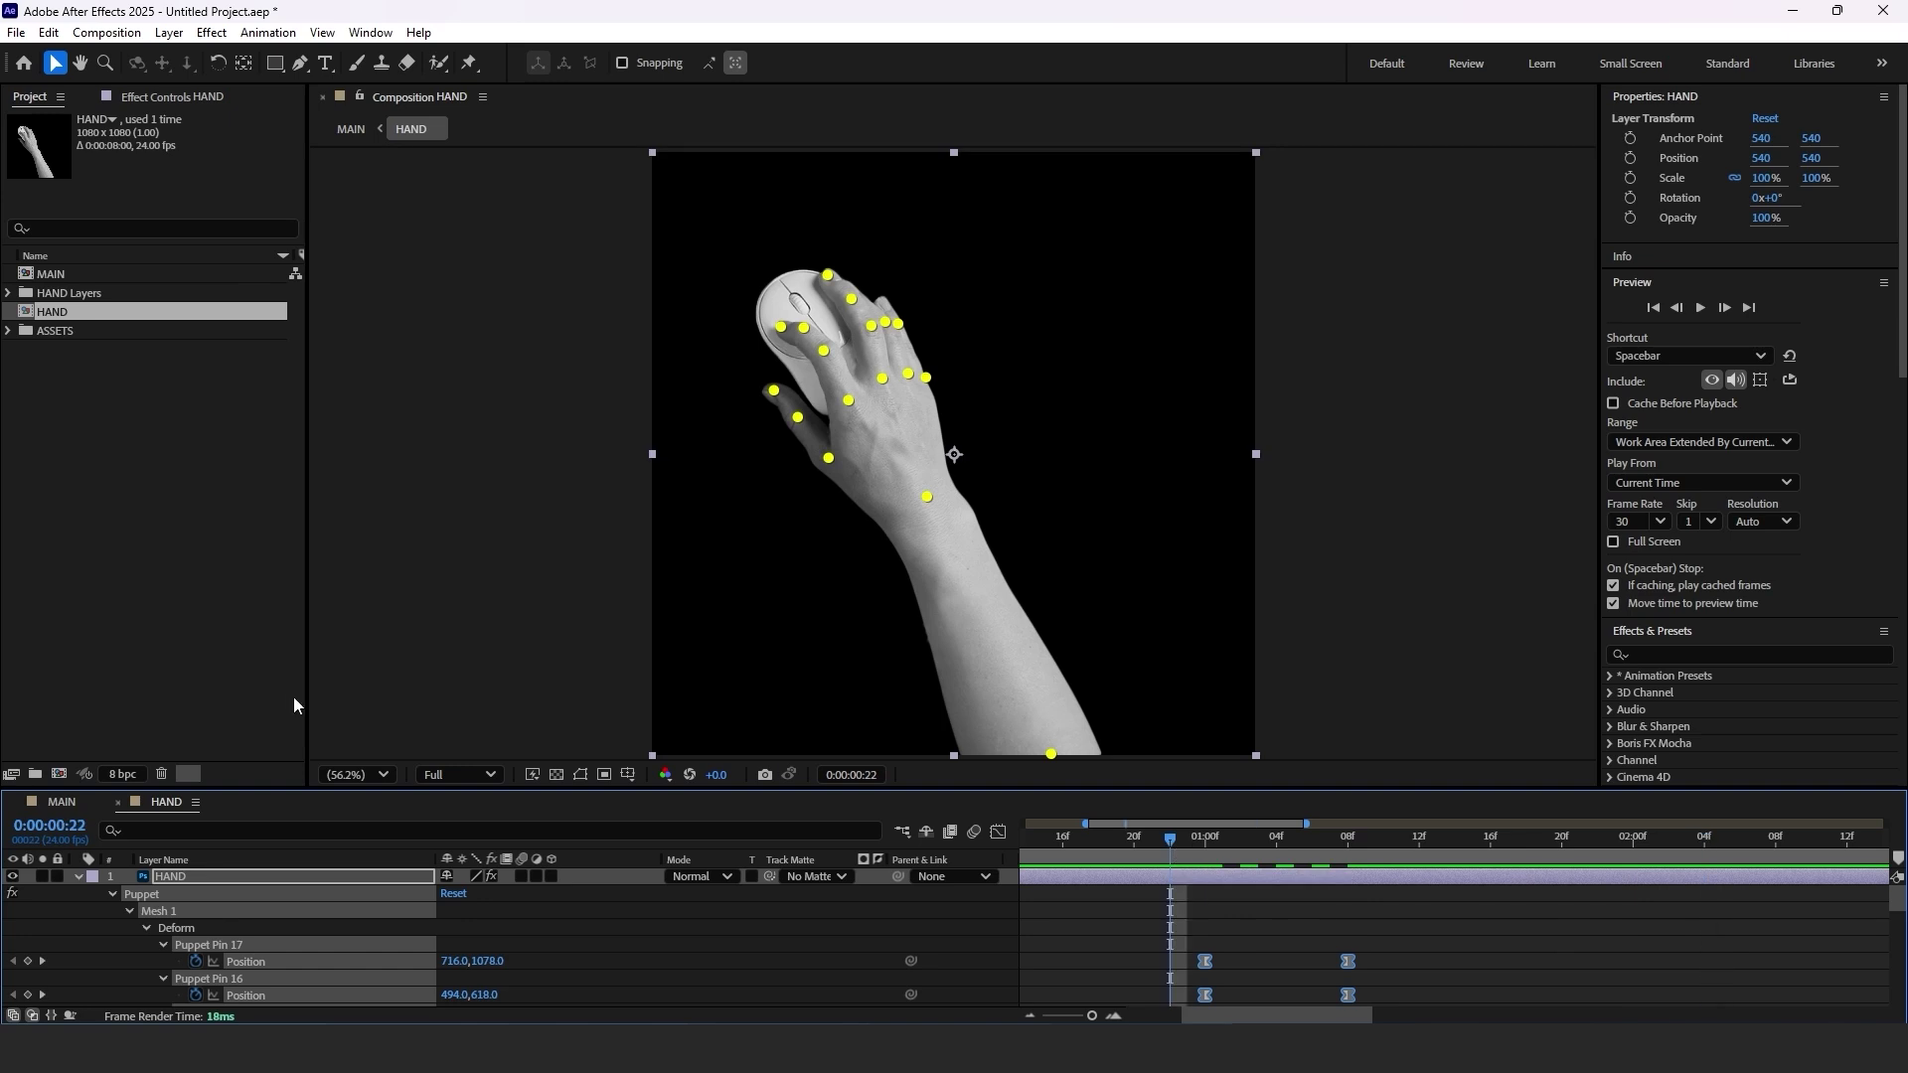
{"action": "left_click", "coordinate": [1111, 838]}
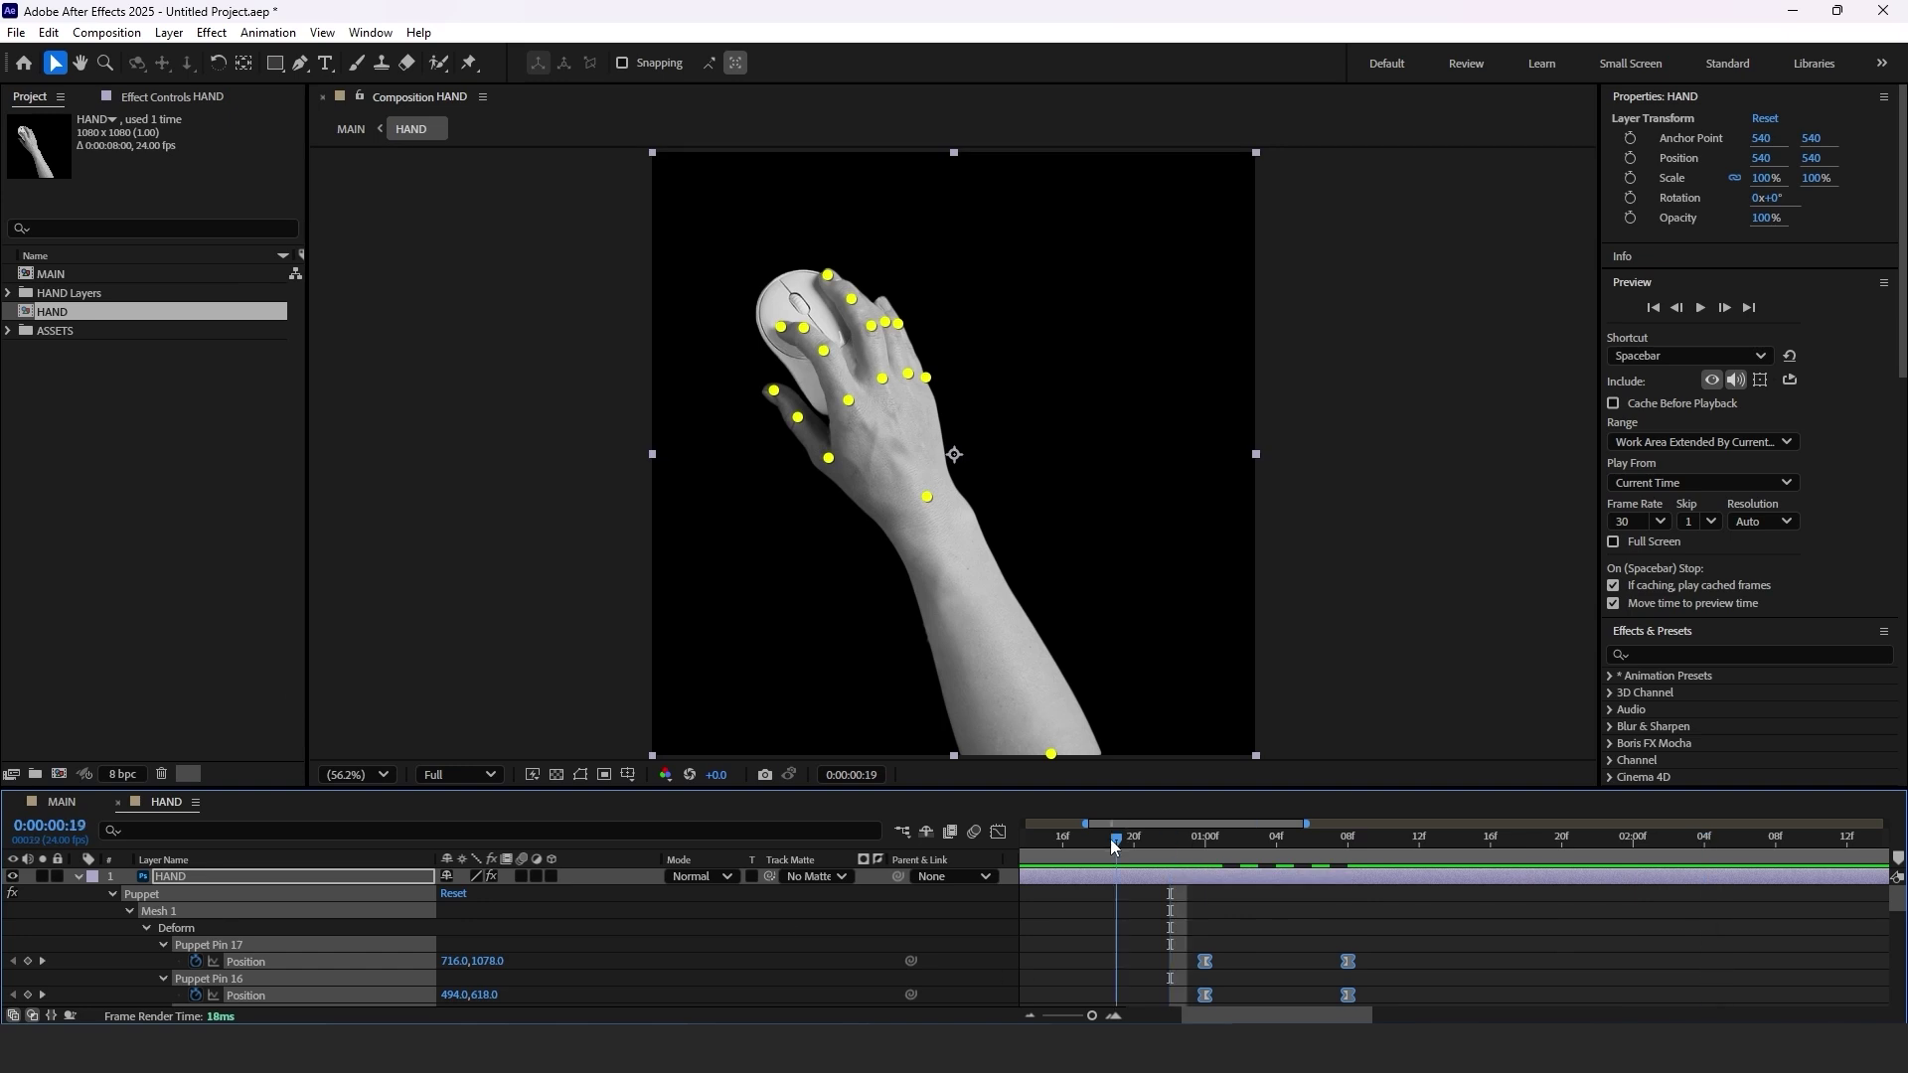
Return to the MAIN composition and preview the hand animation from the start.
{"action": "left_click", "coordinate": [61, 803]}
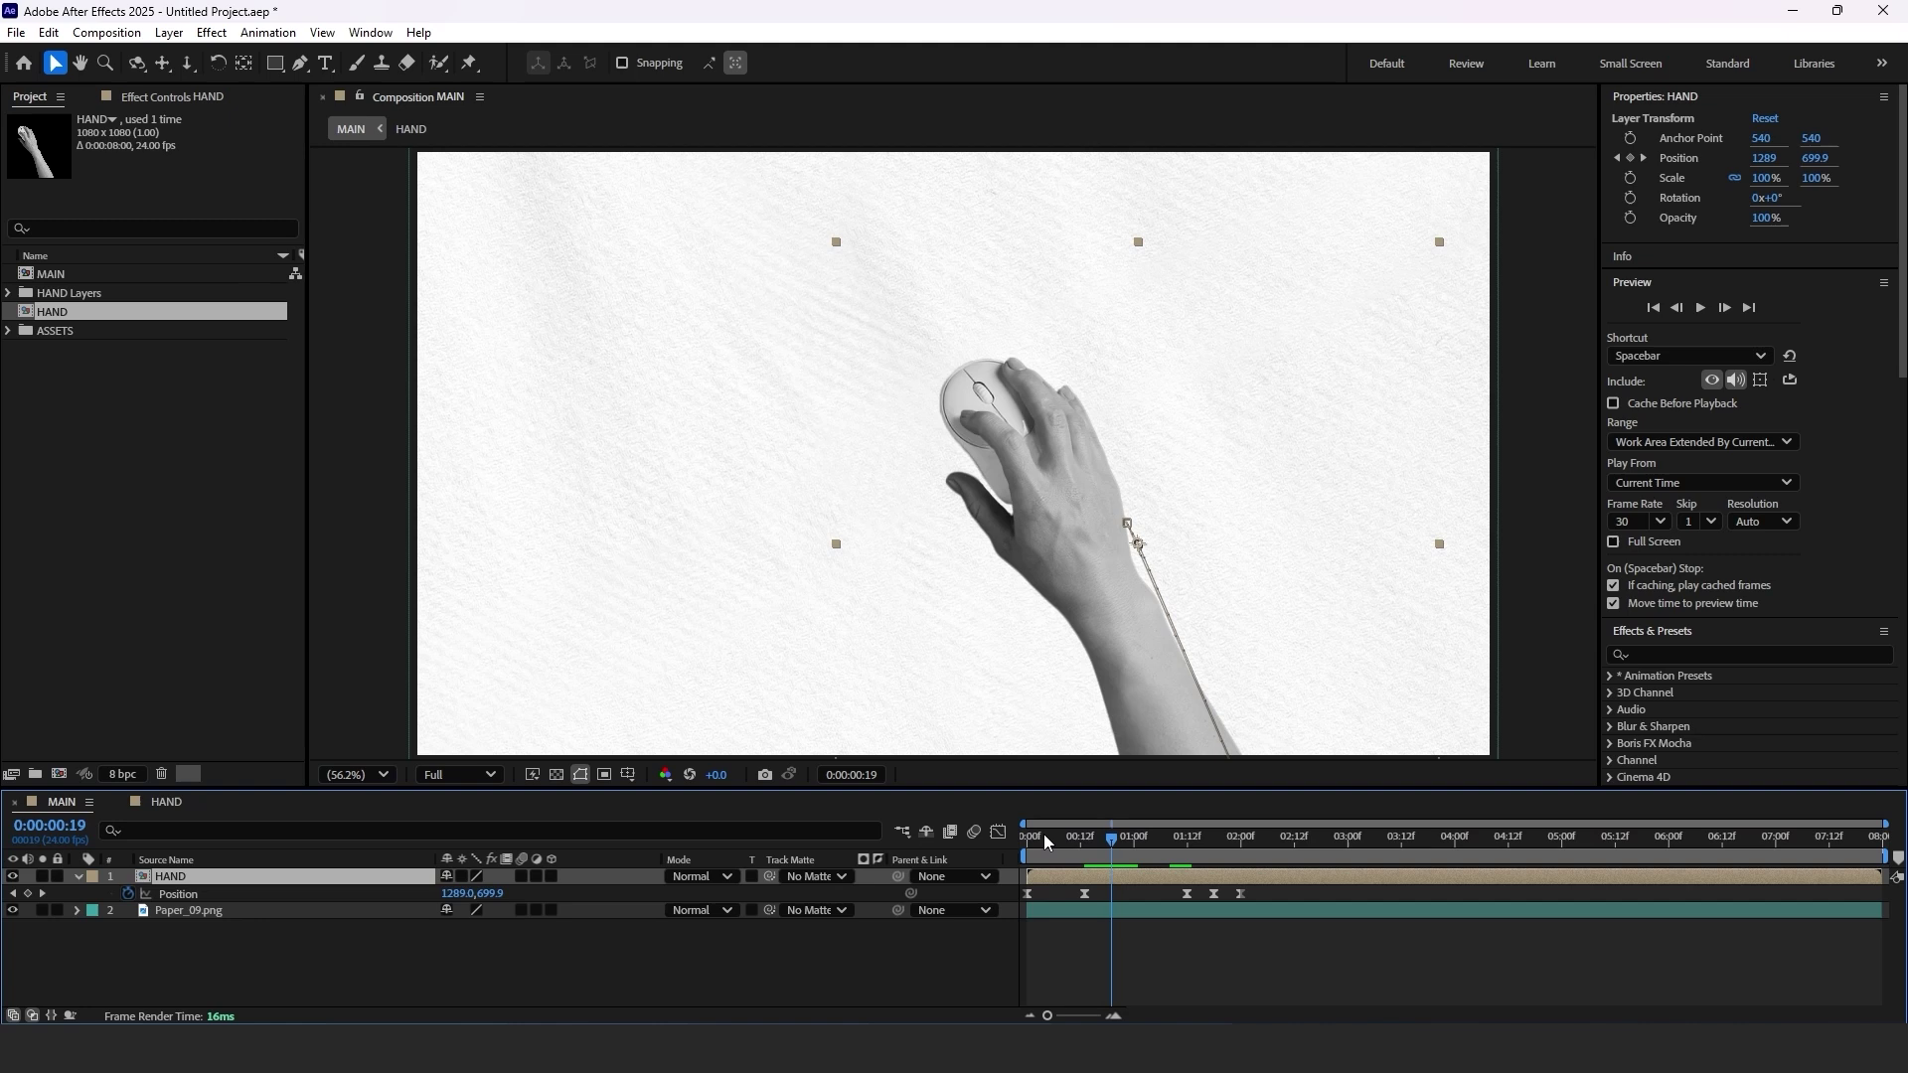
{"action": "left_click_drag", "start_coordinate": [1043, 833], "coordinate": [1006, 856]}
{"action": "key", "text": "space"}
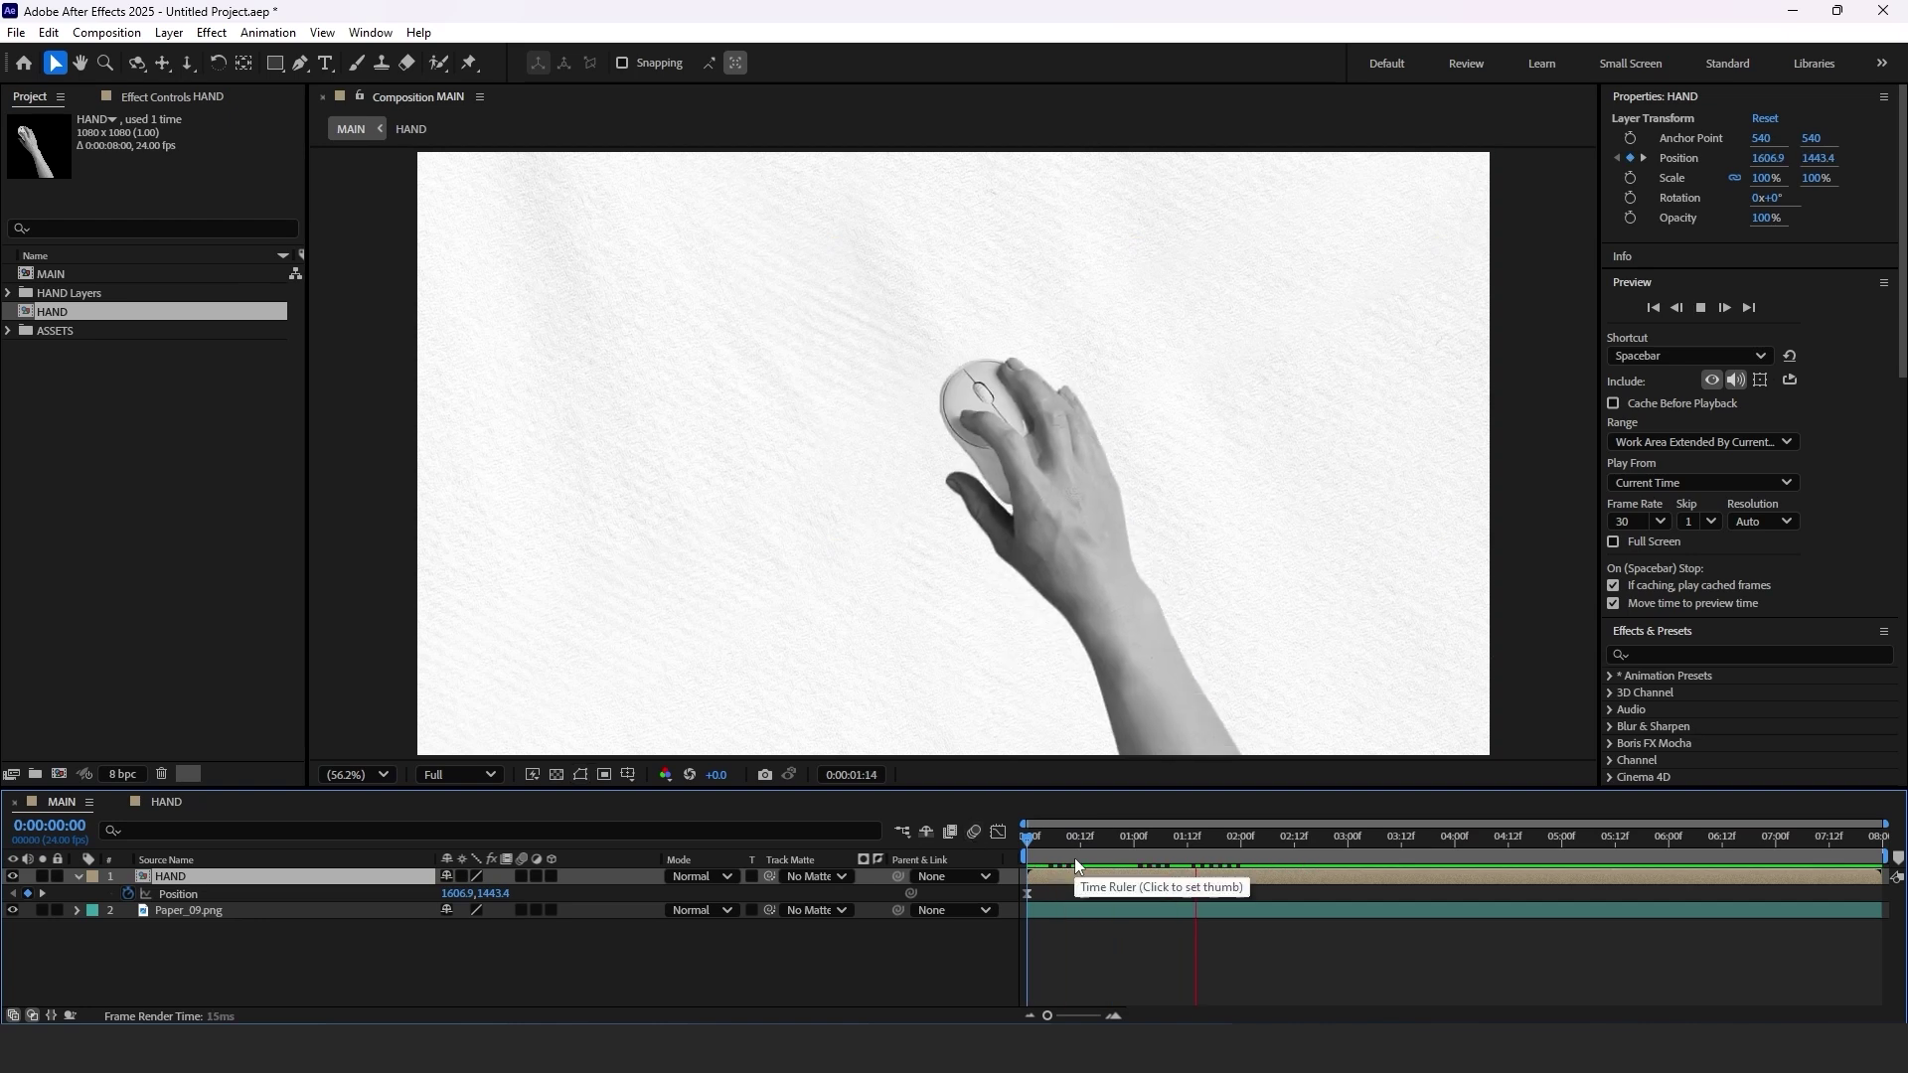
Retime the HAND layer's Position keyframes so the exit starts at 0:00:01:16 and ends at 0:00:02:01, and preview the motion.
{"action": "left_click_drag", "start_coordinate": [1098, 840], "coordinate": [1173, 844]}
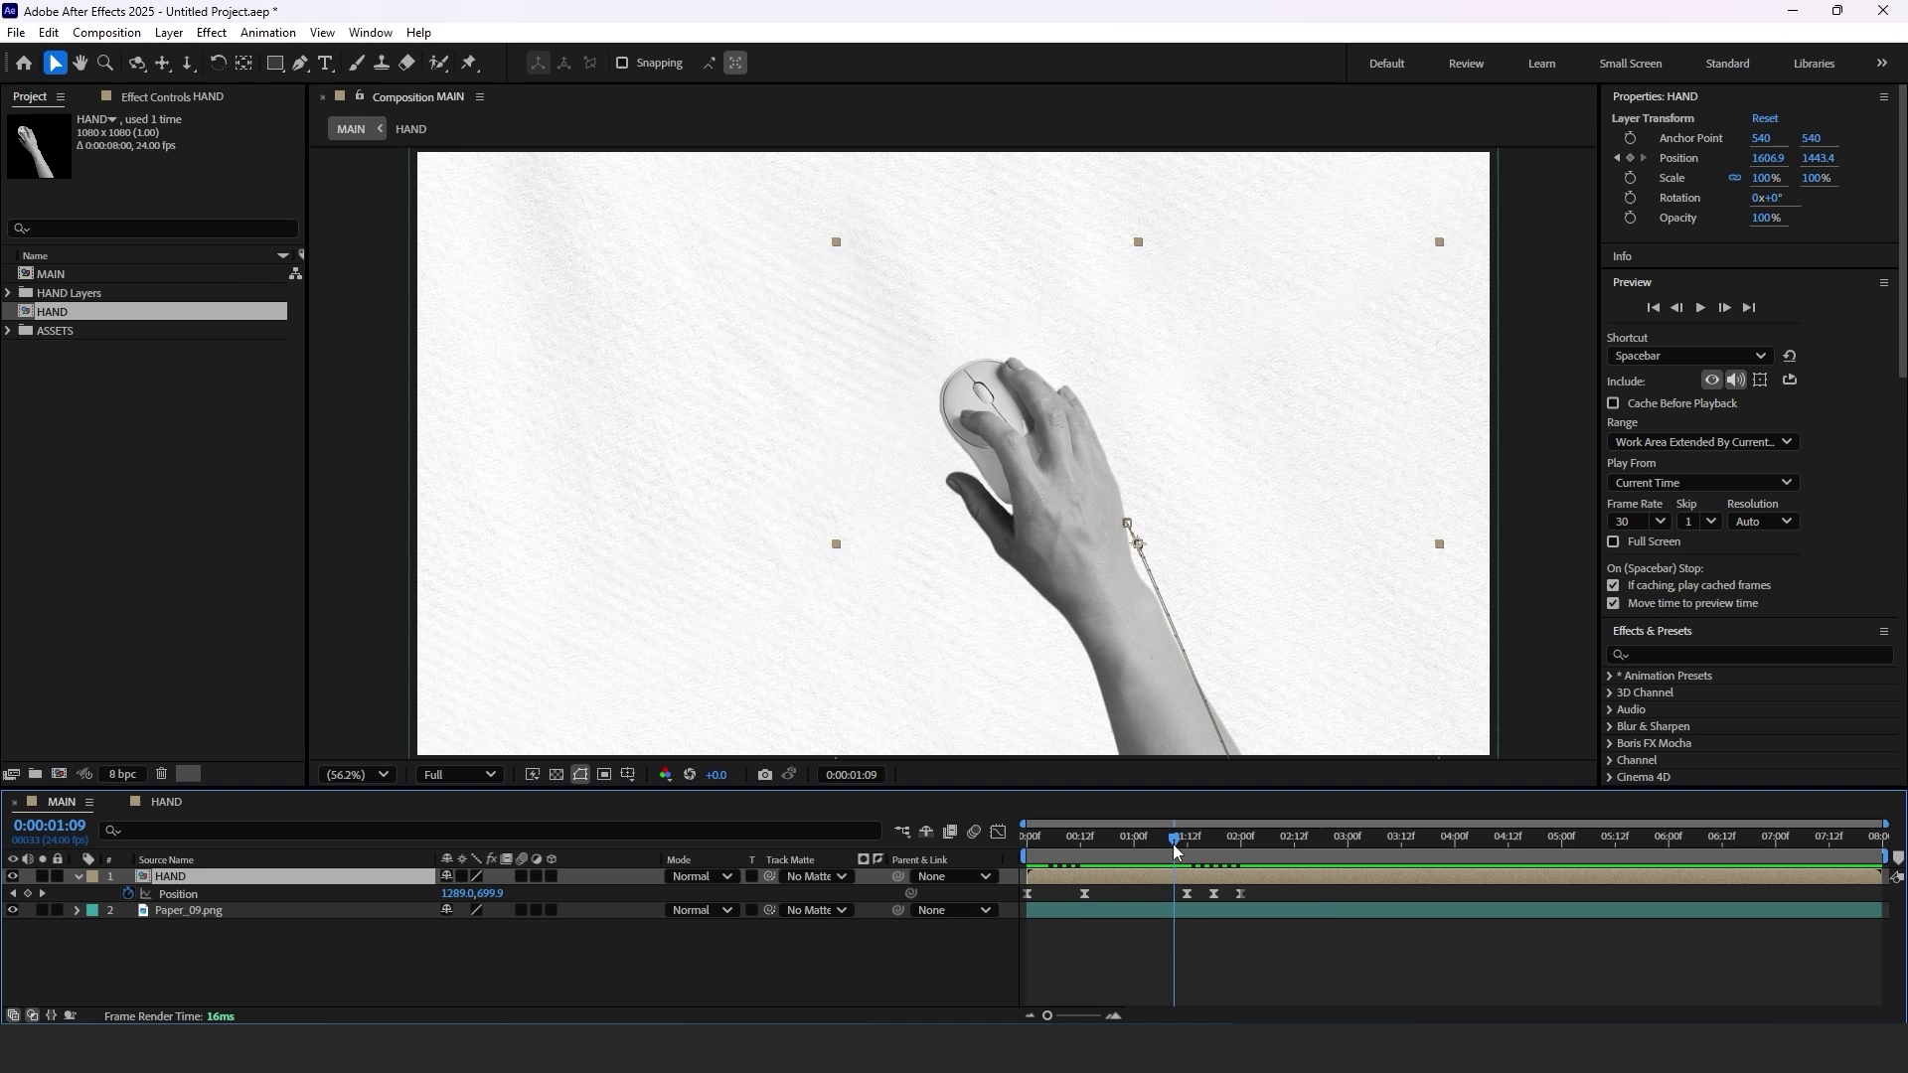
{"action": "left_click_drag", "start_coordinate": [1254, 897], "coordinate": [1077, 891]}
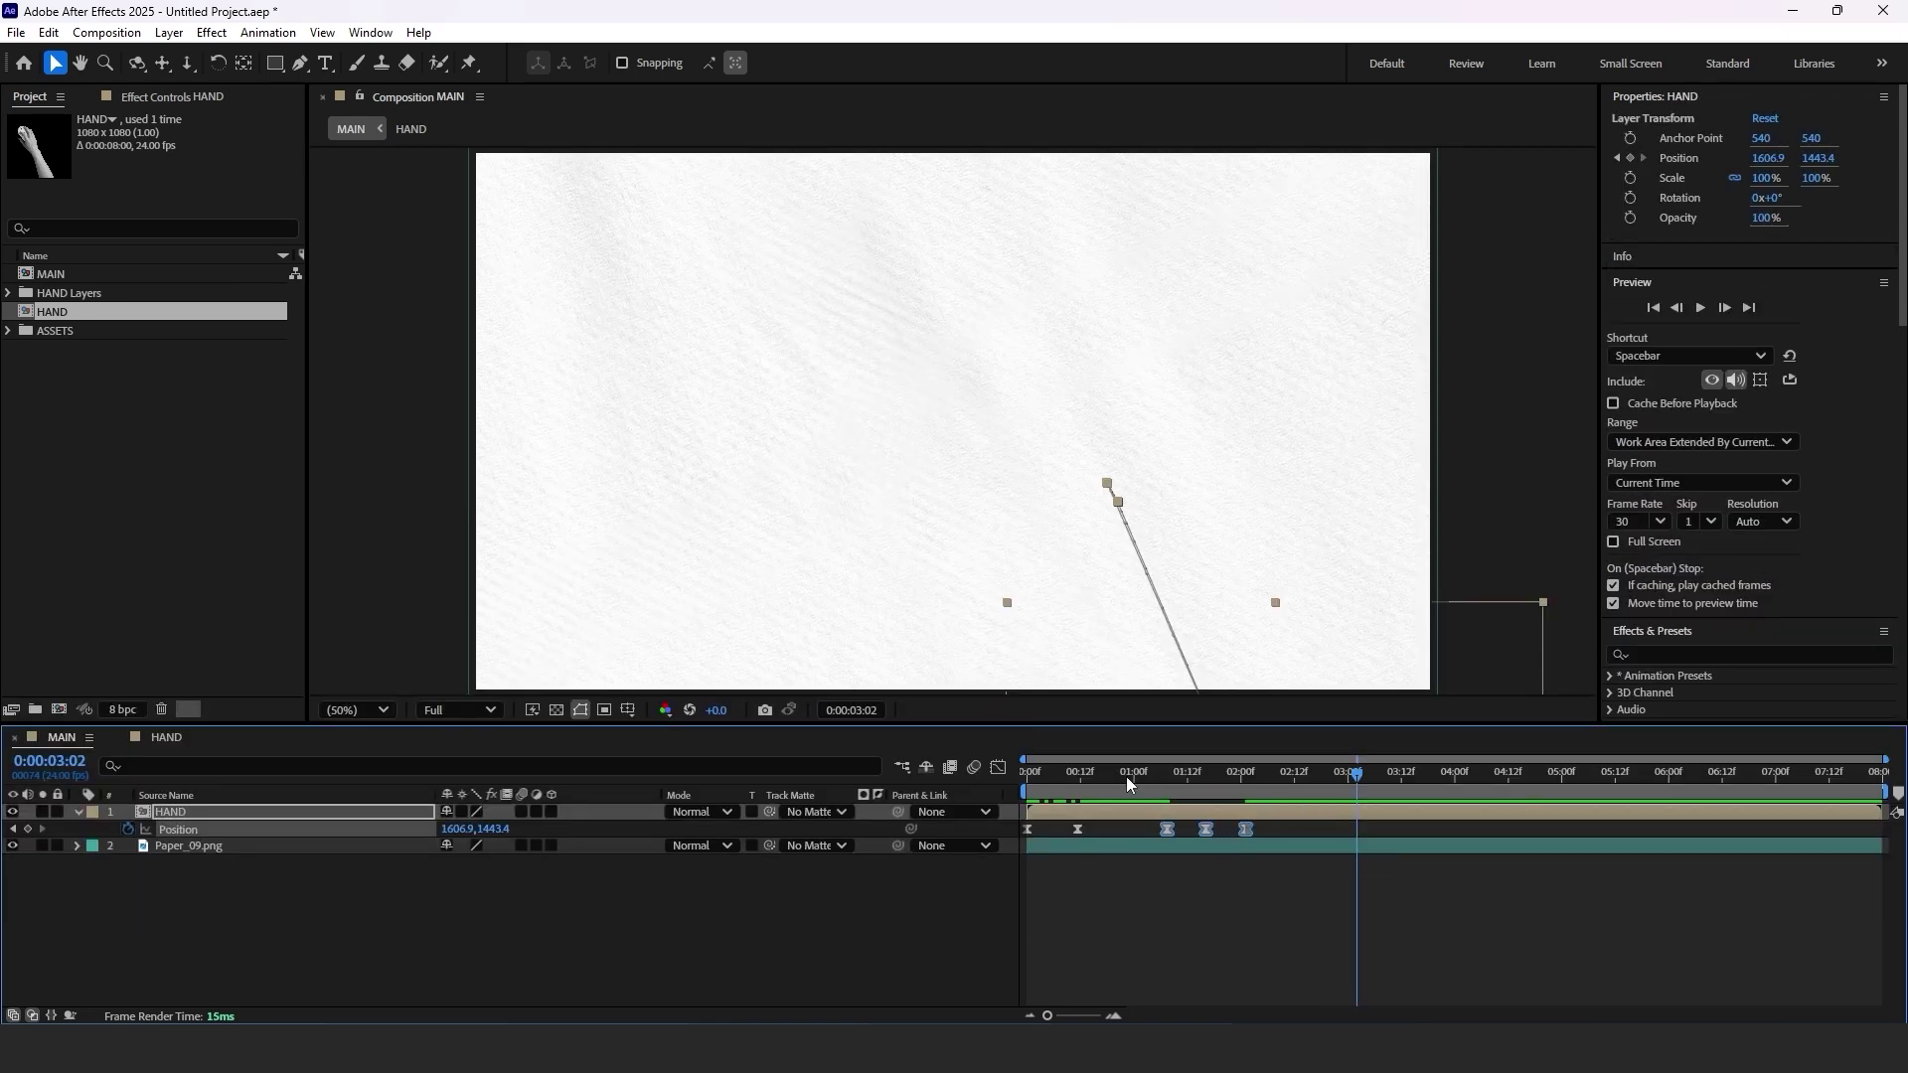
{"action": "left_click_drag", "start_coordinate": [1125, 778], "coordinate": [875, 796]}
{"action": "key", "text": "space"}
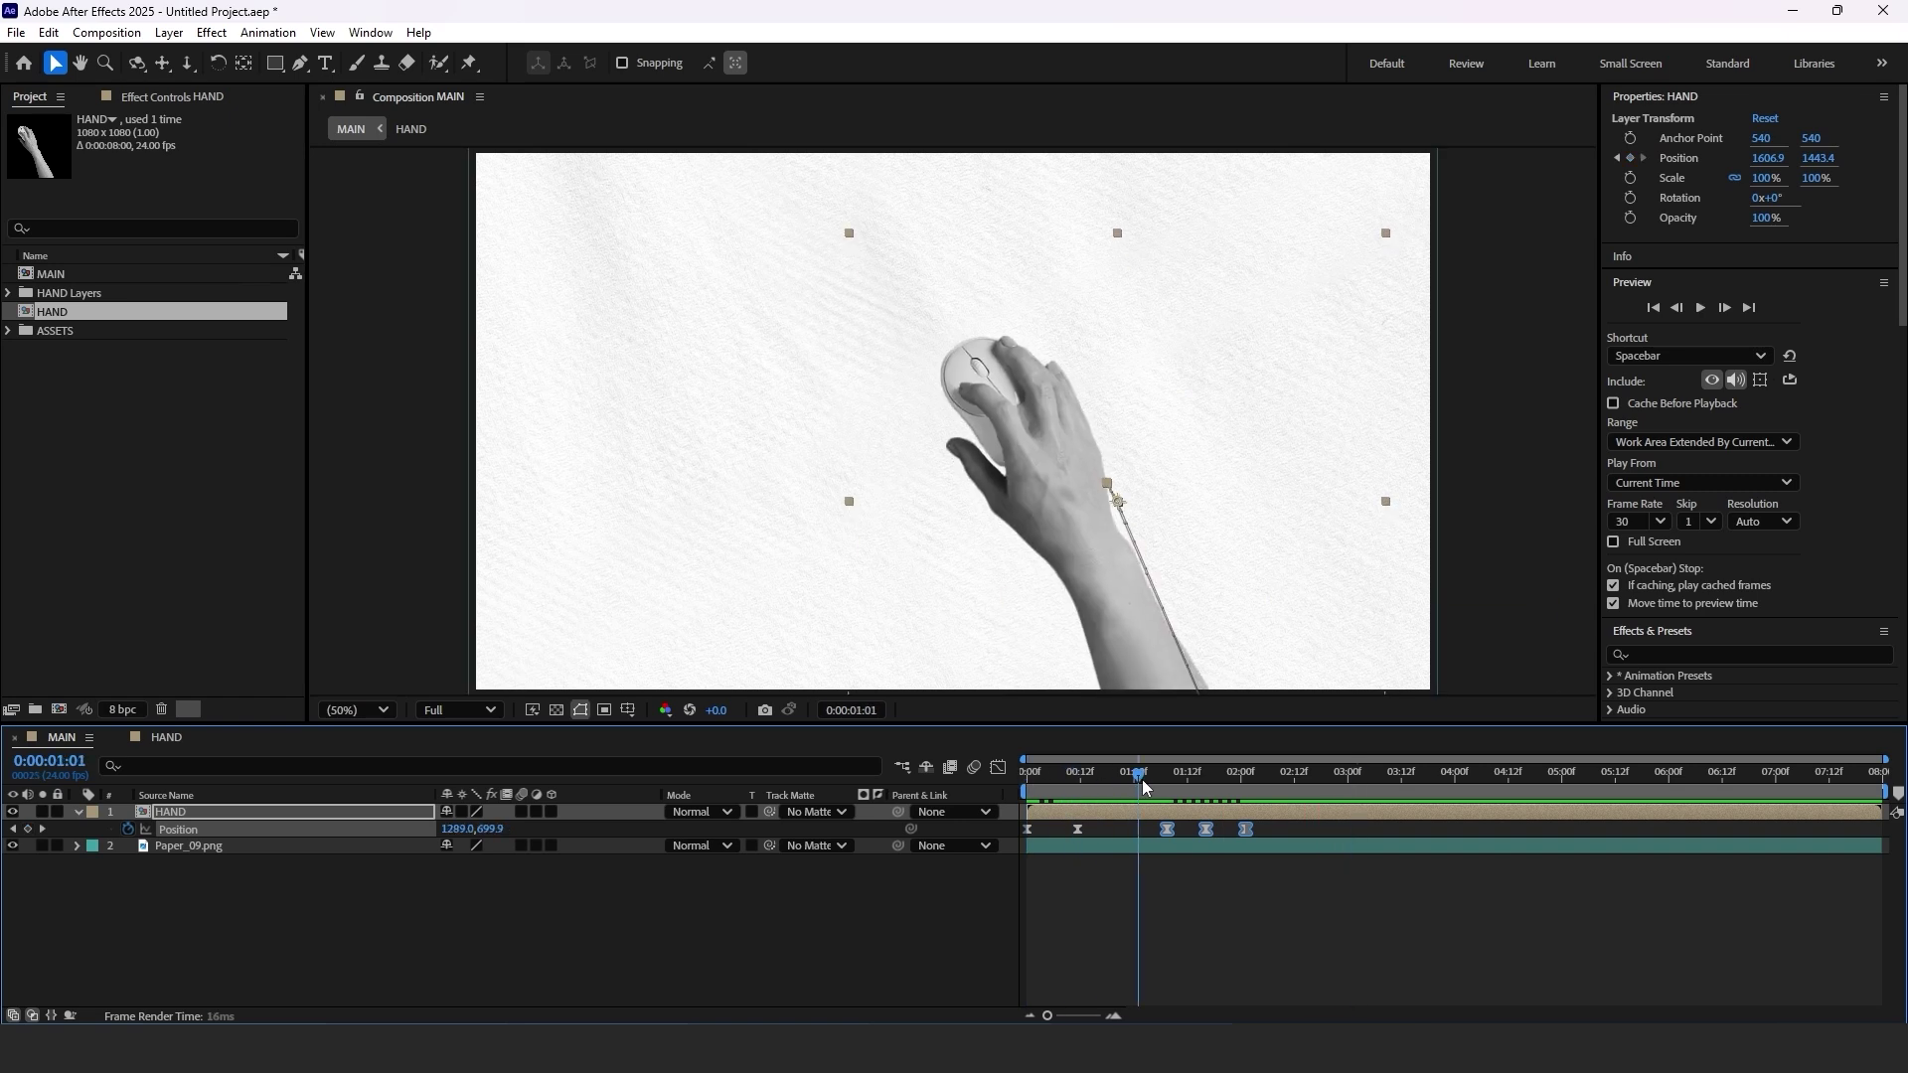
Import LAPTOP.psd as a composition with editable layer styles, place it below HAND in MAIN and scale it to 68%.
{"action": "left_click", "coordinate": [78, 812]}
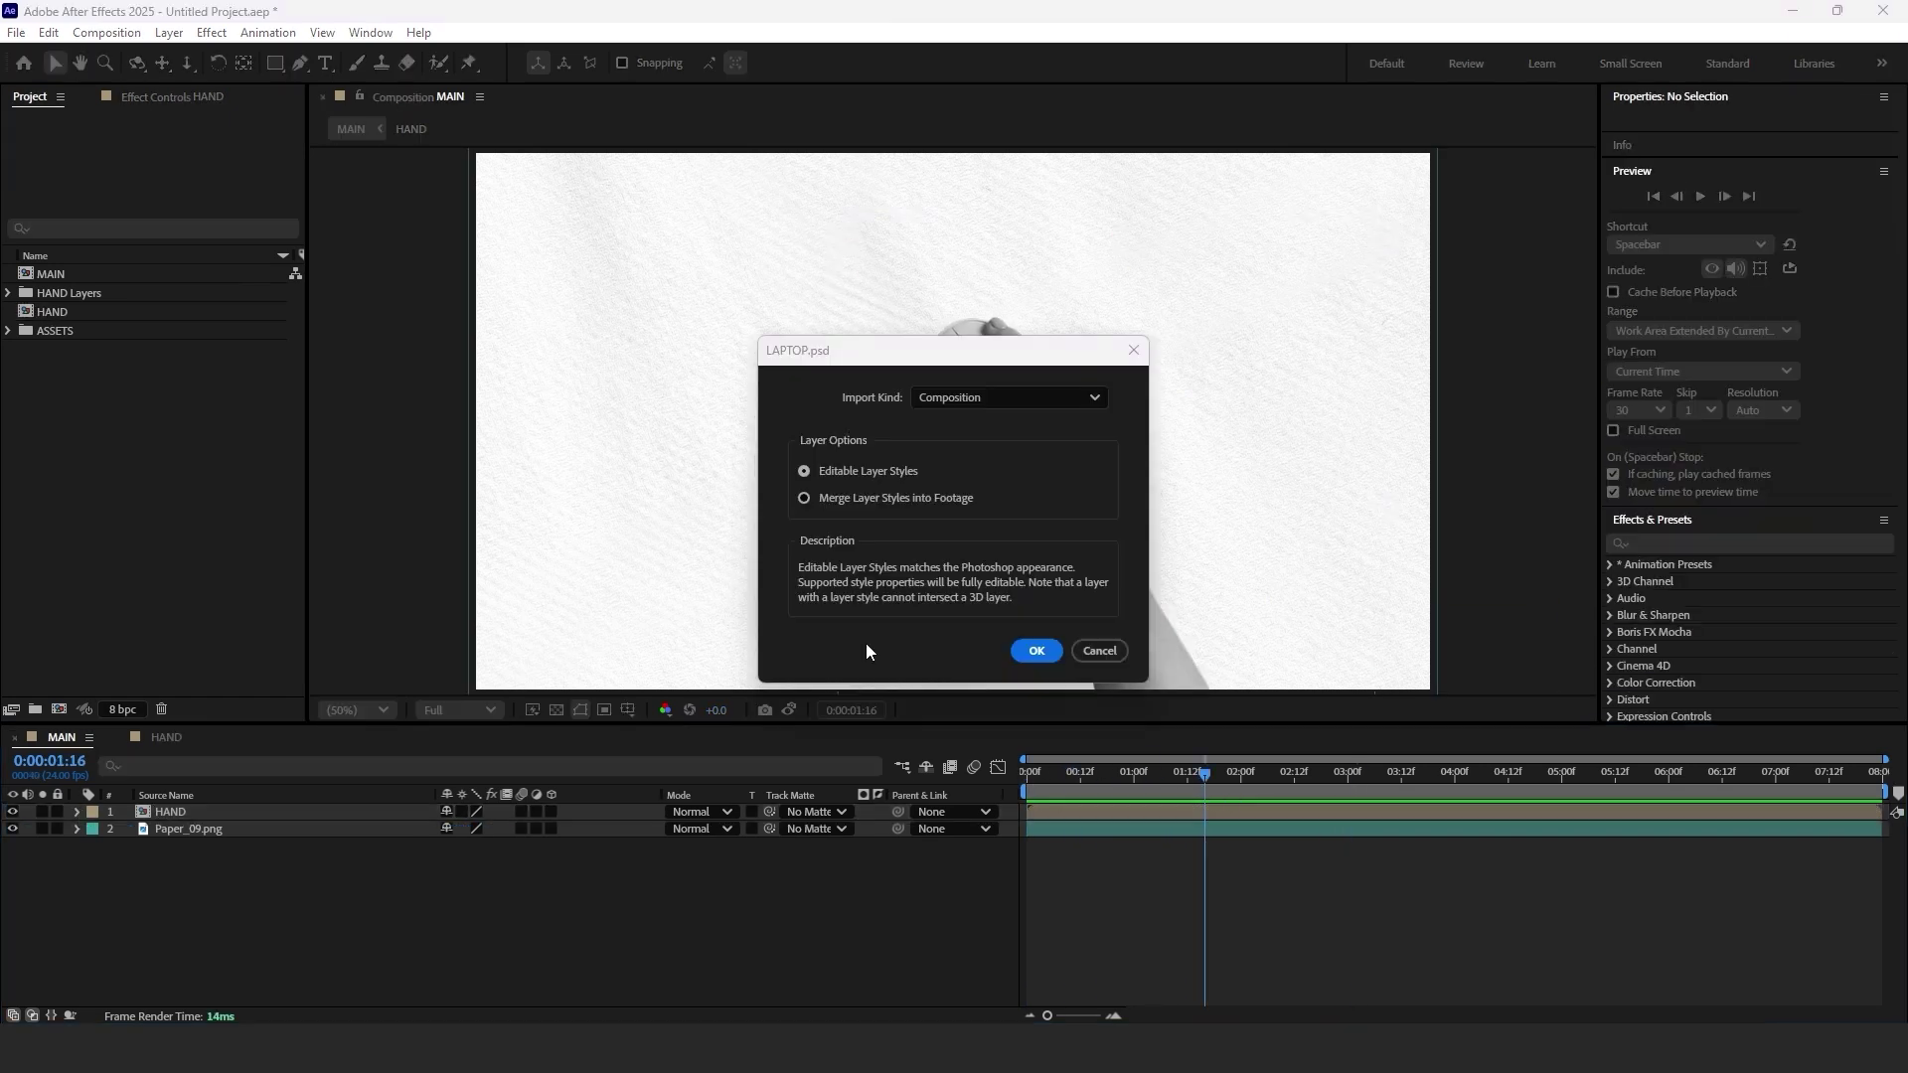
{"action": "left_click", "coordinate": [1044, 656]}
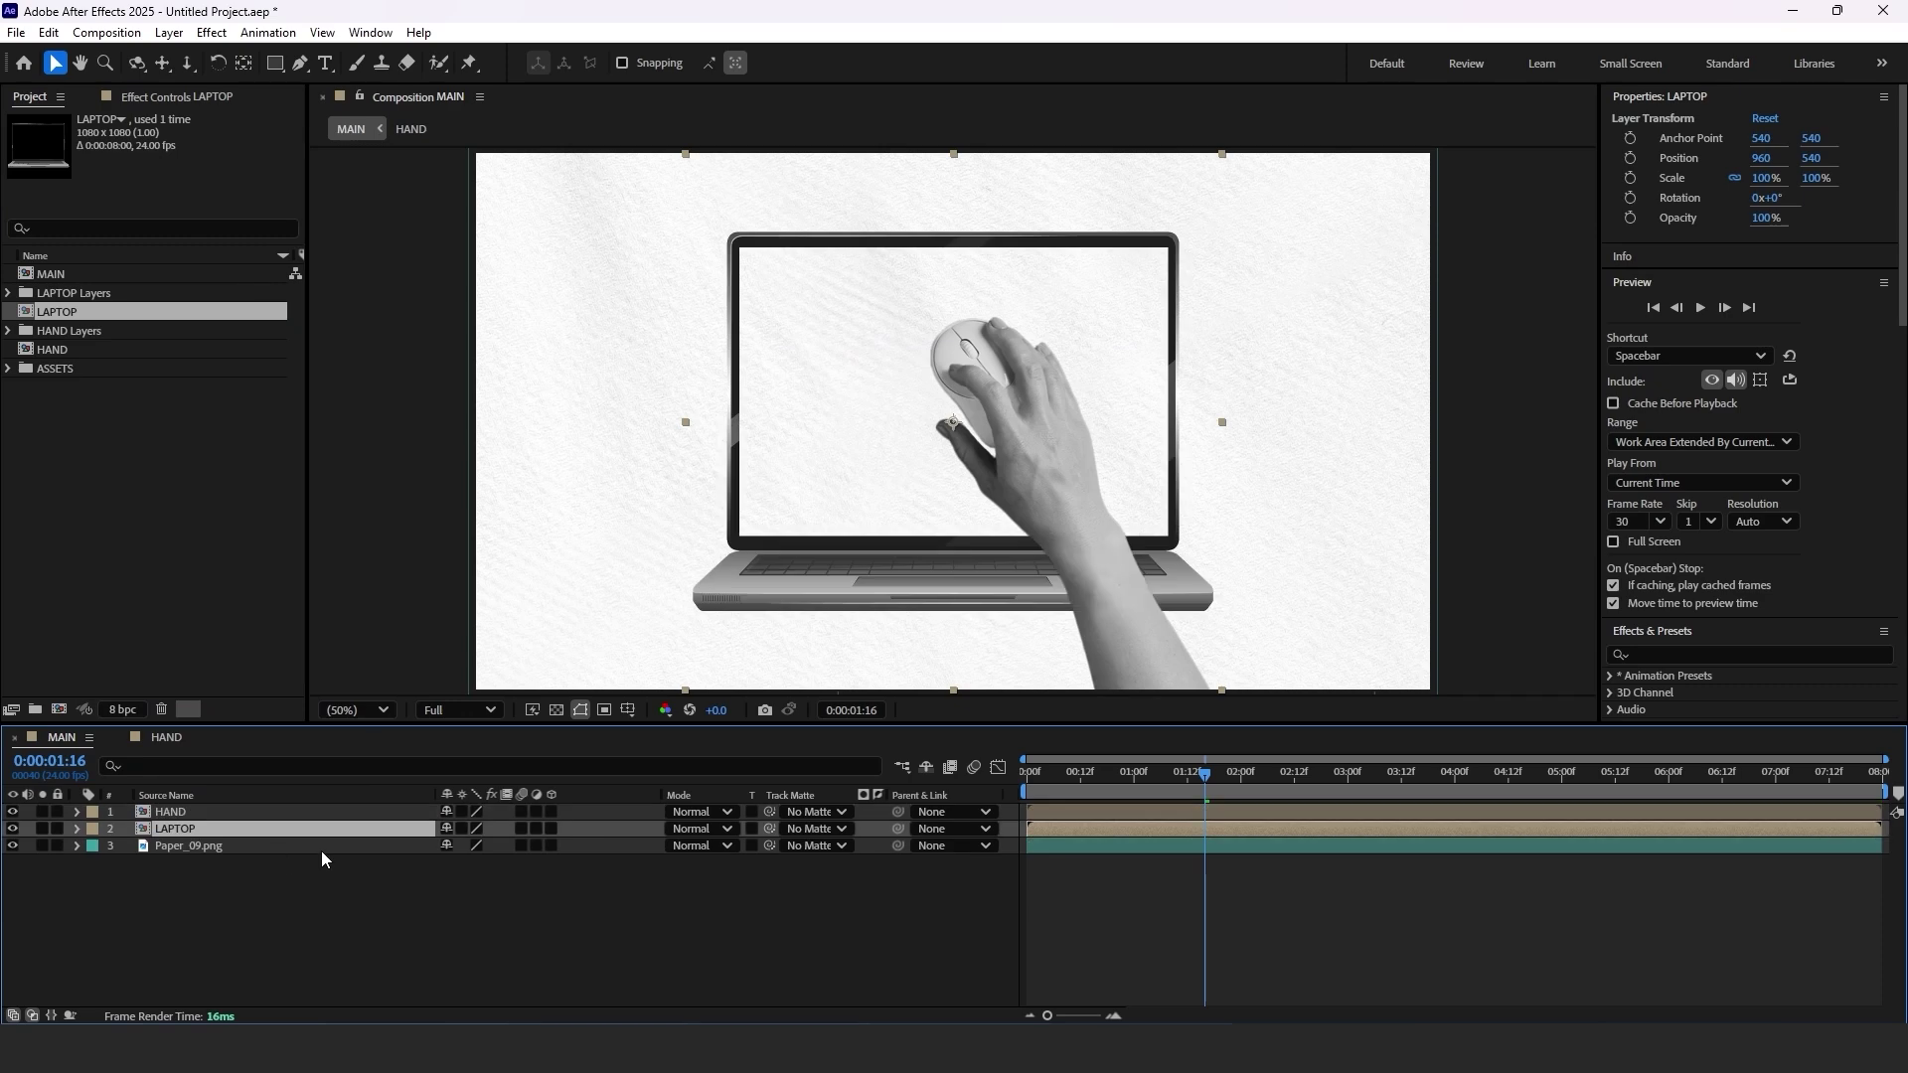
{"action": "key", "text": "s"}
{"action": "left_click_drag", "start_coordinate": [468, 846], "coordinate": [435, 850]}
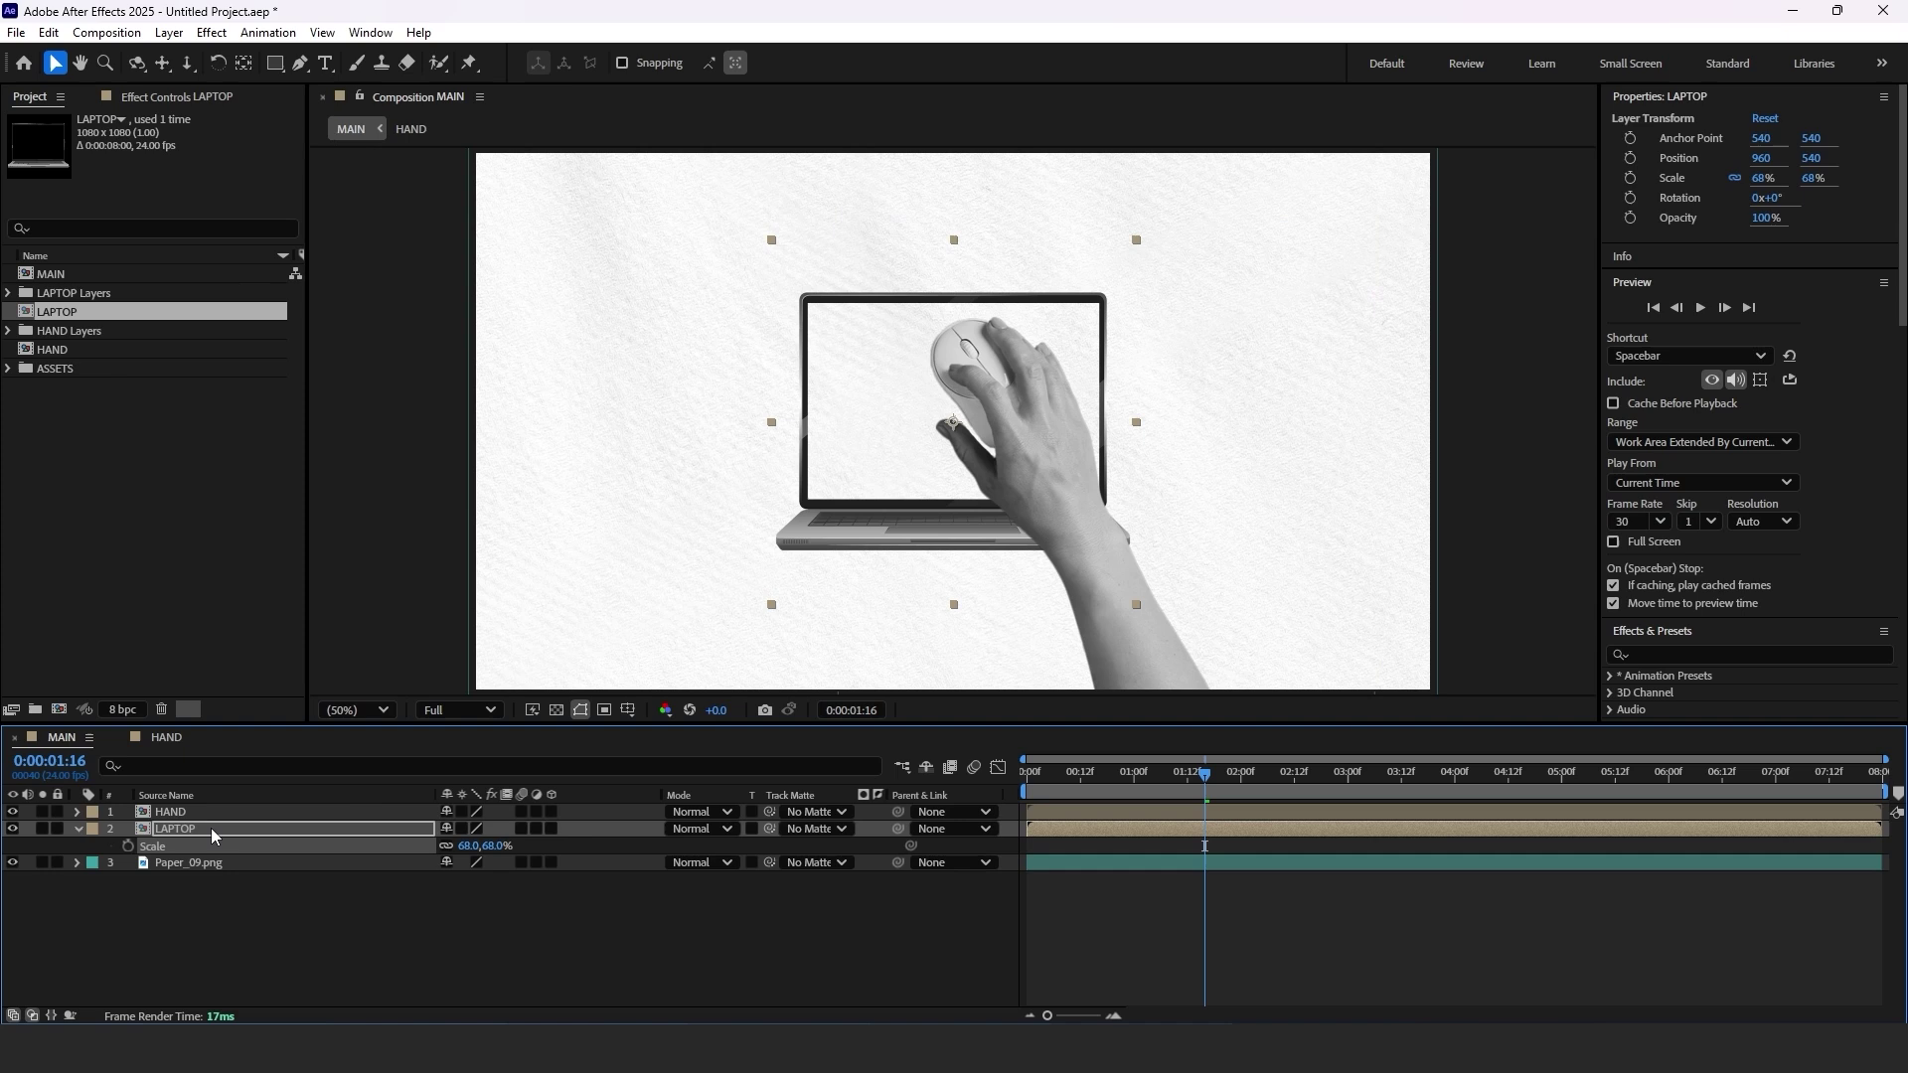
Animate the LAPTOP's Position from X -391 at 0:00:01:16 to 960, 540 at 0:00:02:01, aligned with the HAND keyframes.
{"action": "left_click", "coordinate": [1165, 812]}
{"action": "key", "text": "p"}
{"action": "left_click", "coordinate": [1204, 846]}
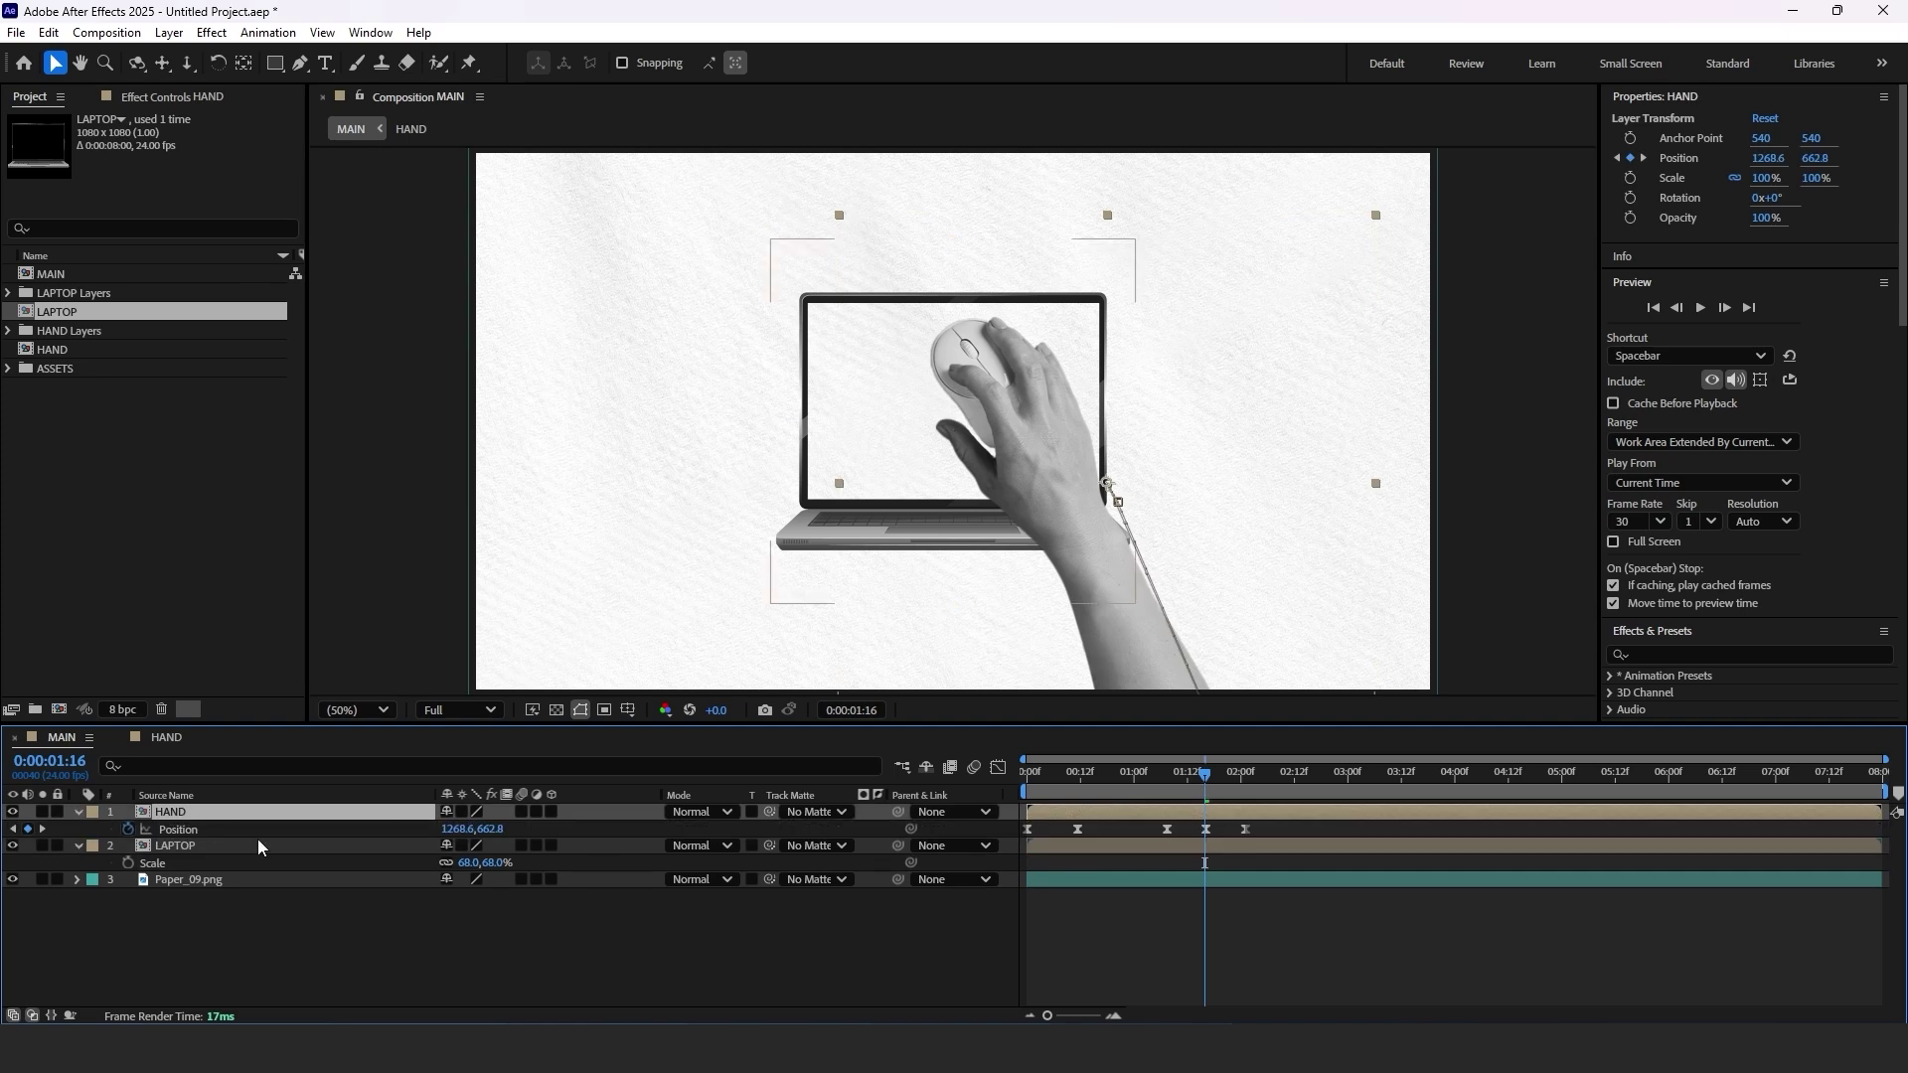
{"action": "key", "text": "alt+shift+p"}
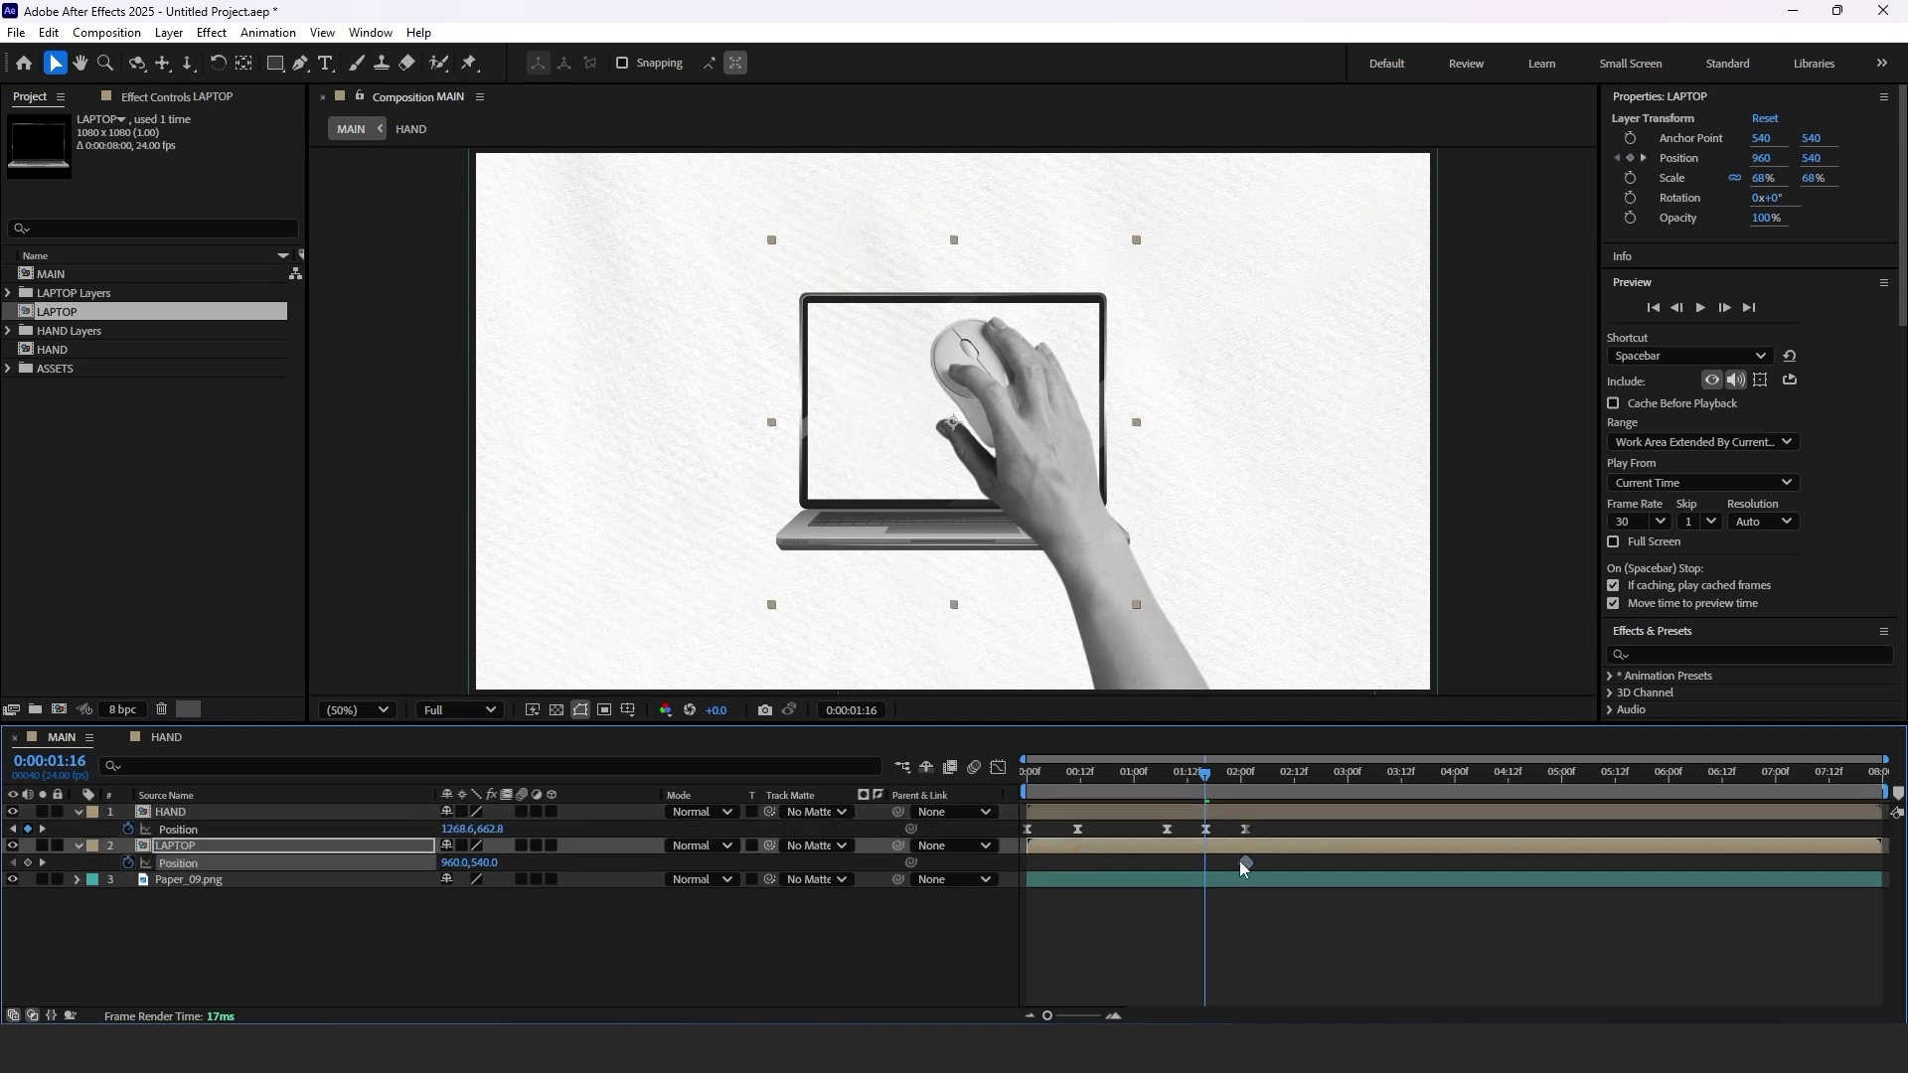
{"action": "left_click_drag", "start_coordinate": [452, 863], "coordinate": [323, 864]}
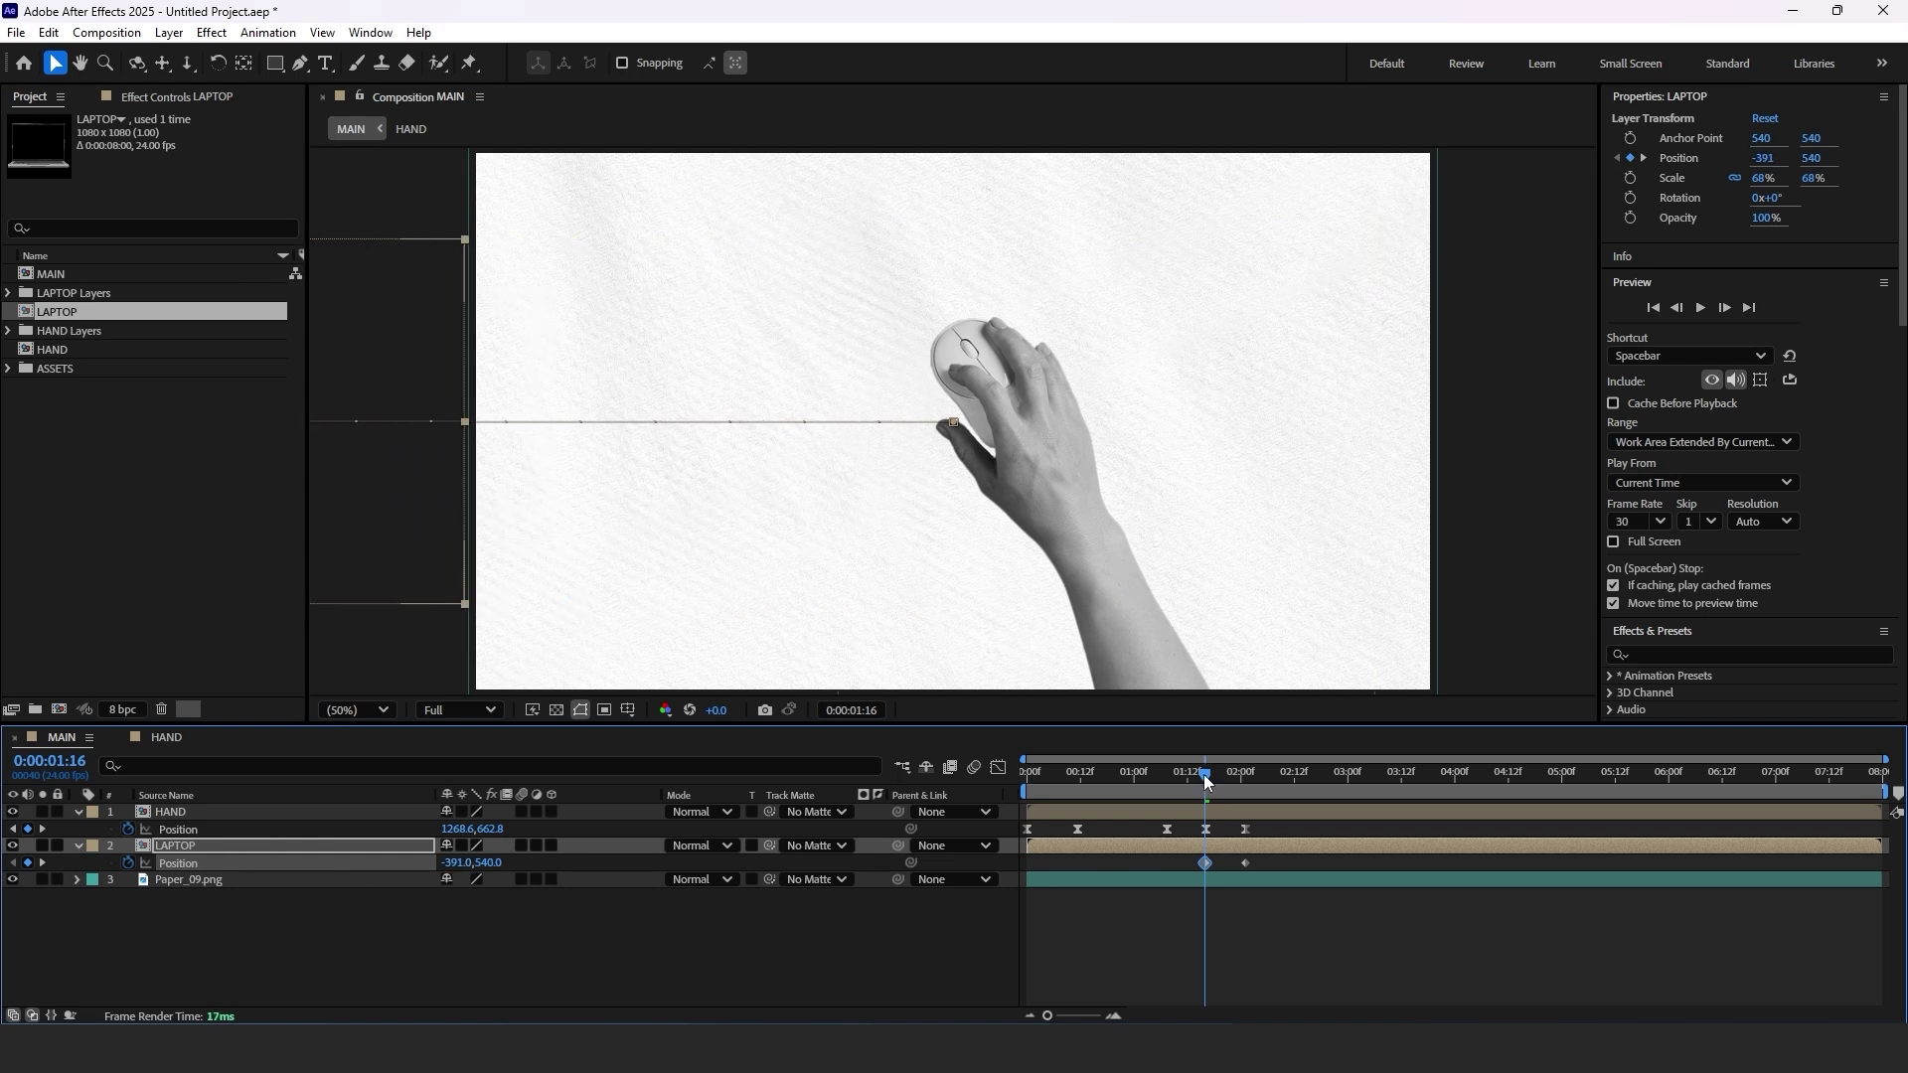
Add a LAPTOP Position keyframe of 960, 540 at 0:00:02:11 and overshoot X to 1010 at 0:00:02:01.
{"action": "left_click_drag", "start_coordinate": [1204, 776], "coordinate": [1290, 776]}
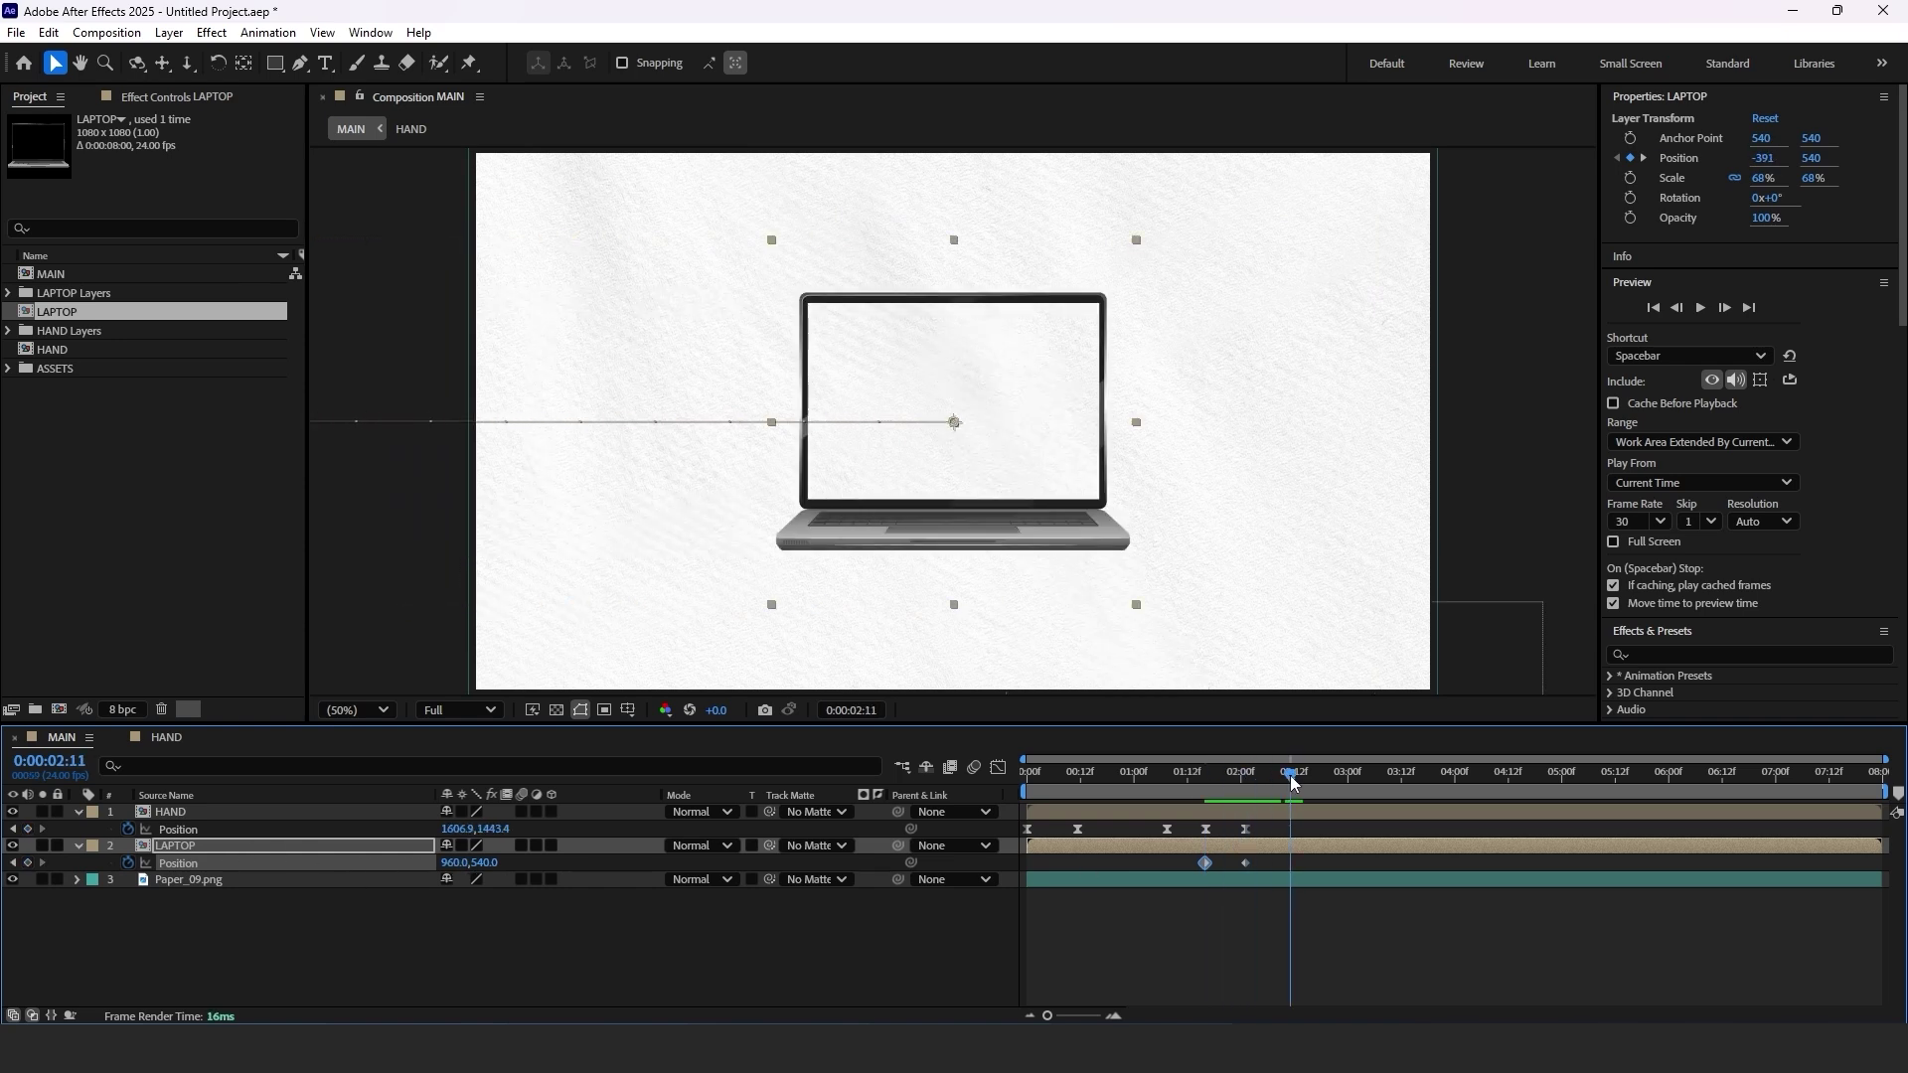
{"action": "key", "text": "alt+shift+p"}
{"action": "left_click", "coordinate": [1245, 772]}
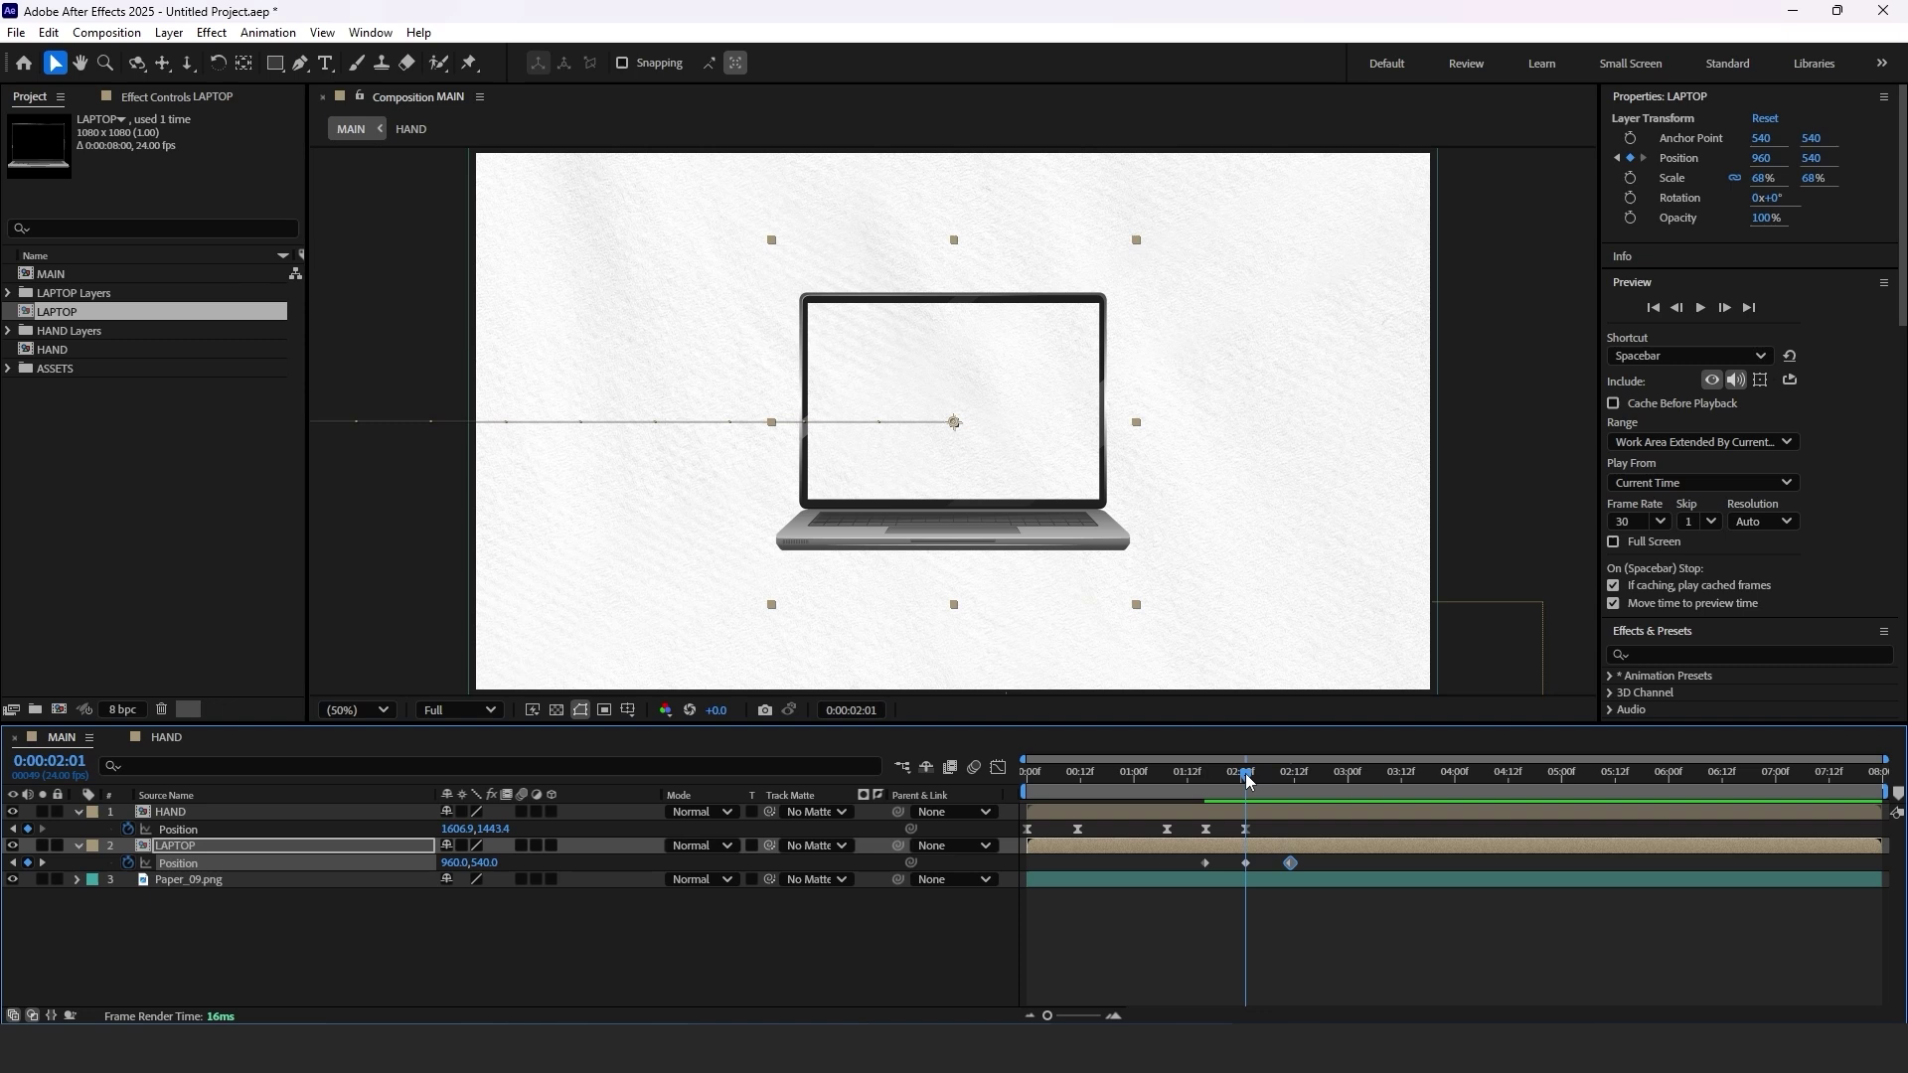
{"action": "left_click_drag", "start_coordinate": [463, 871], "coordinate": [502, 867]}
Keyframe the LAPTOP's Rotation from -4° at 0:00:02:01 to 0° at 0:00:02:11.
{"action": "key", "text": "shift+r"}
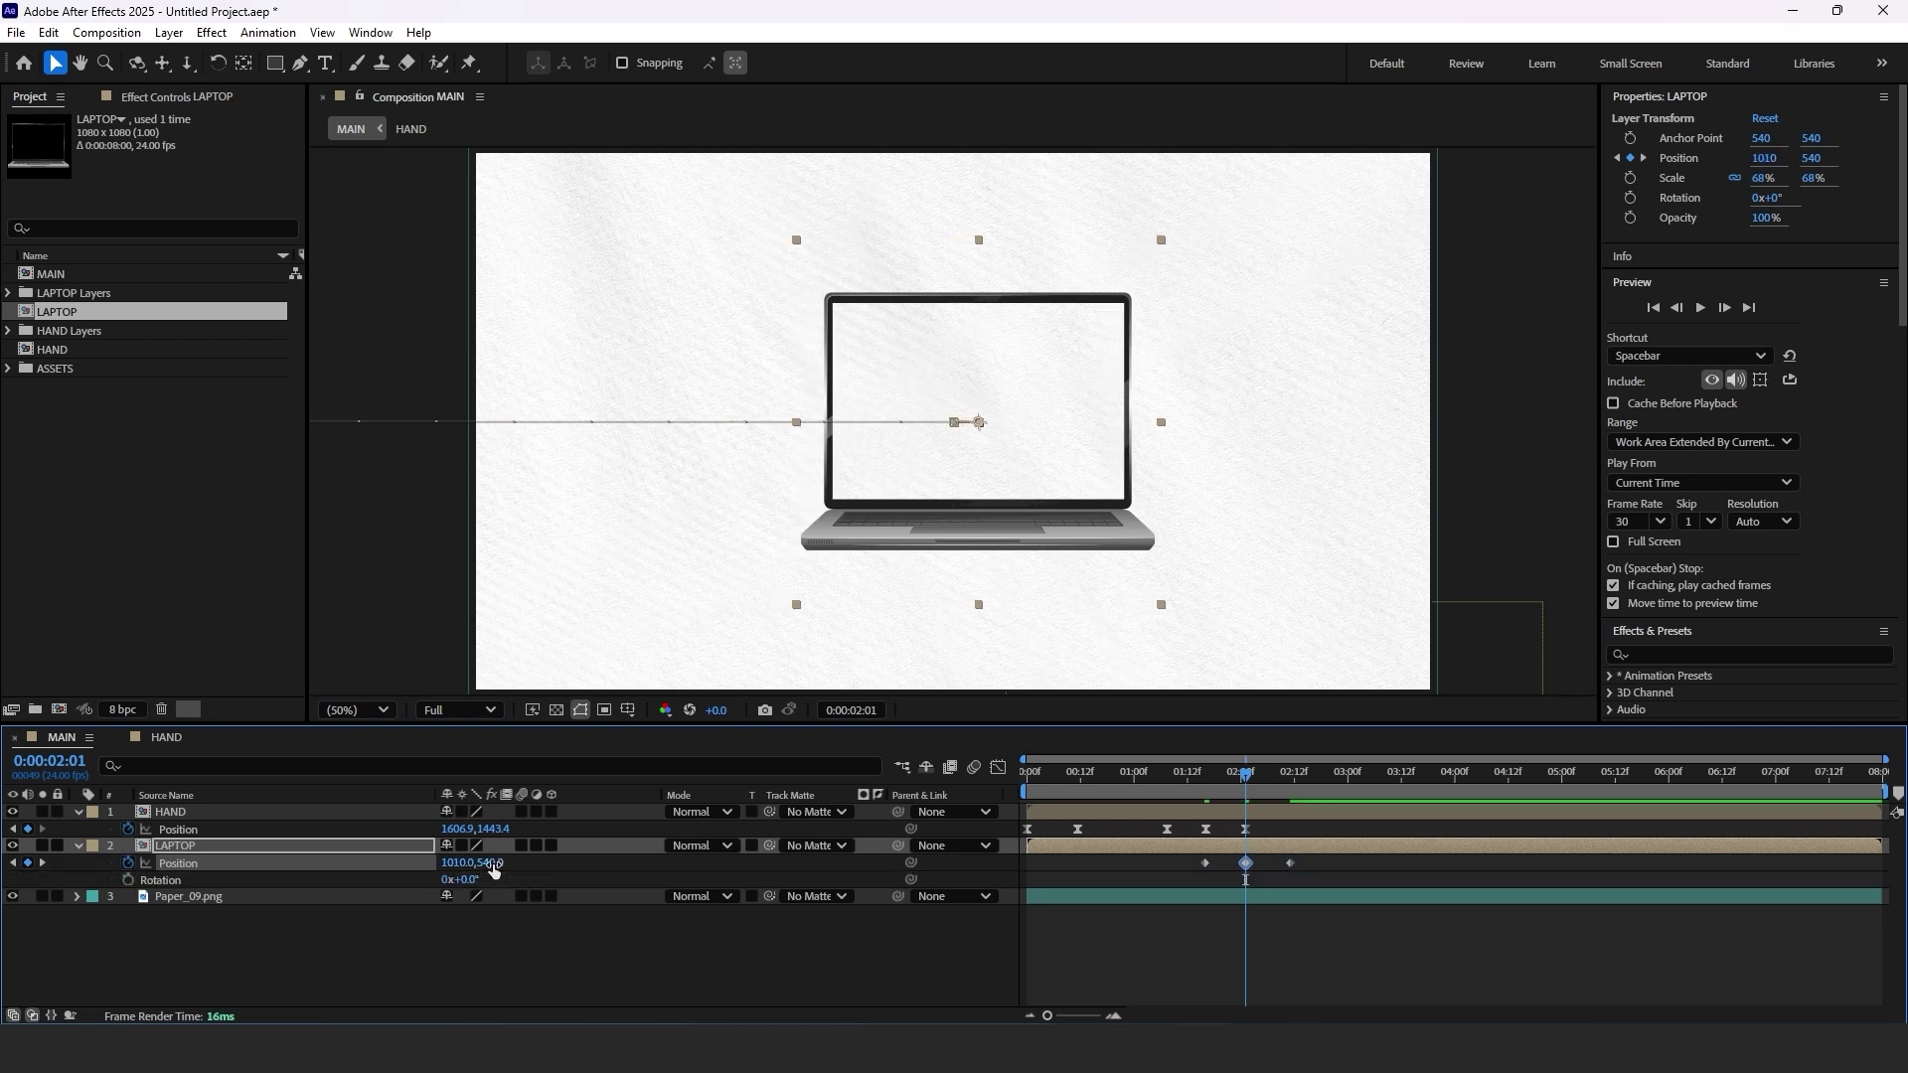
{"action": "left_click", "coordinate": [130, 879]}
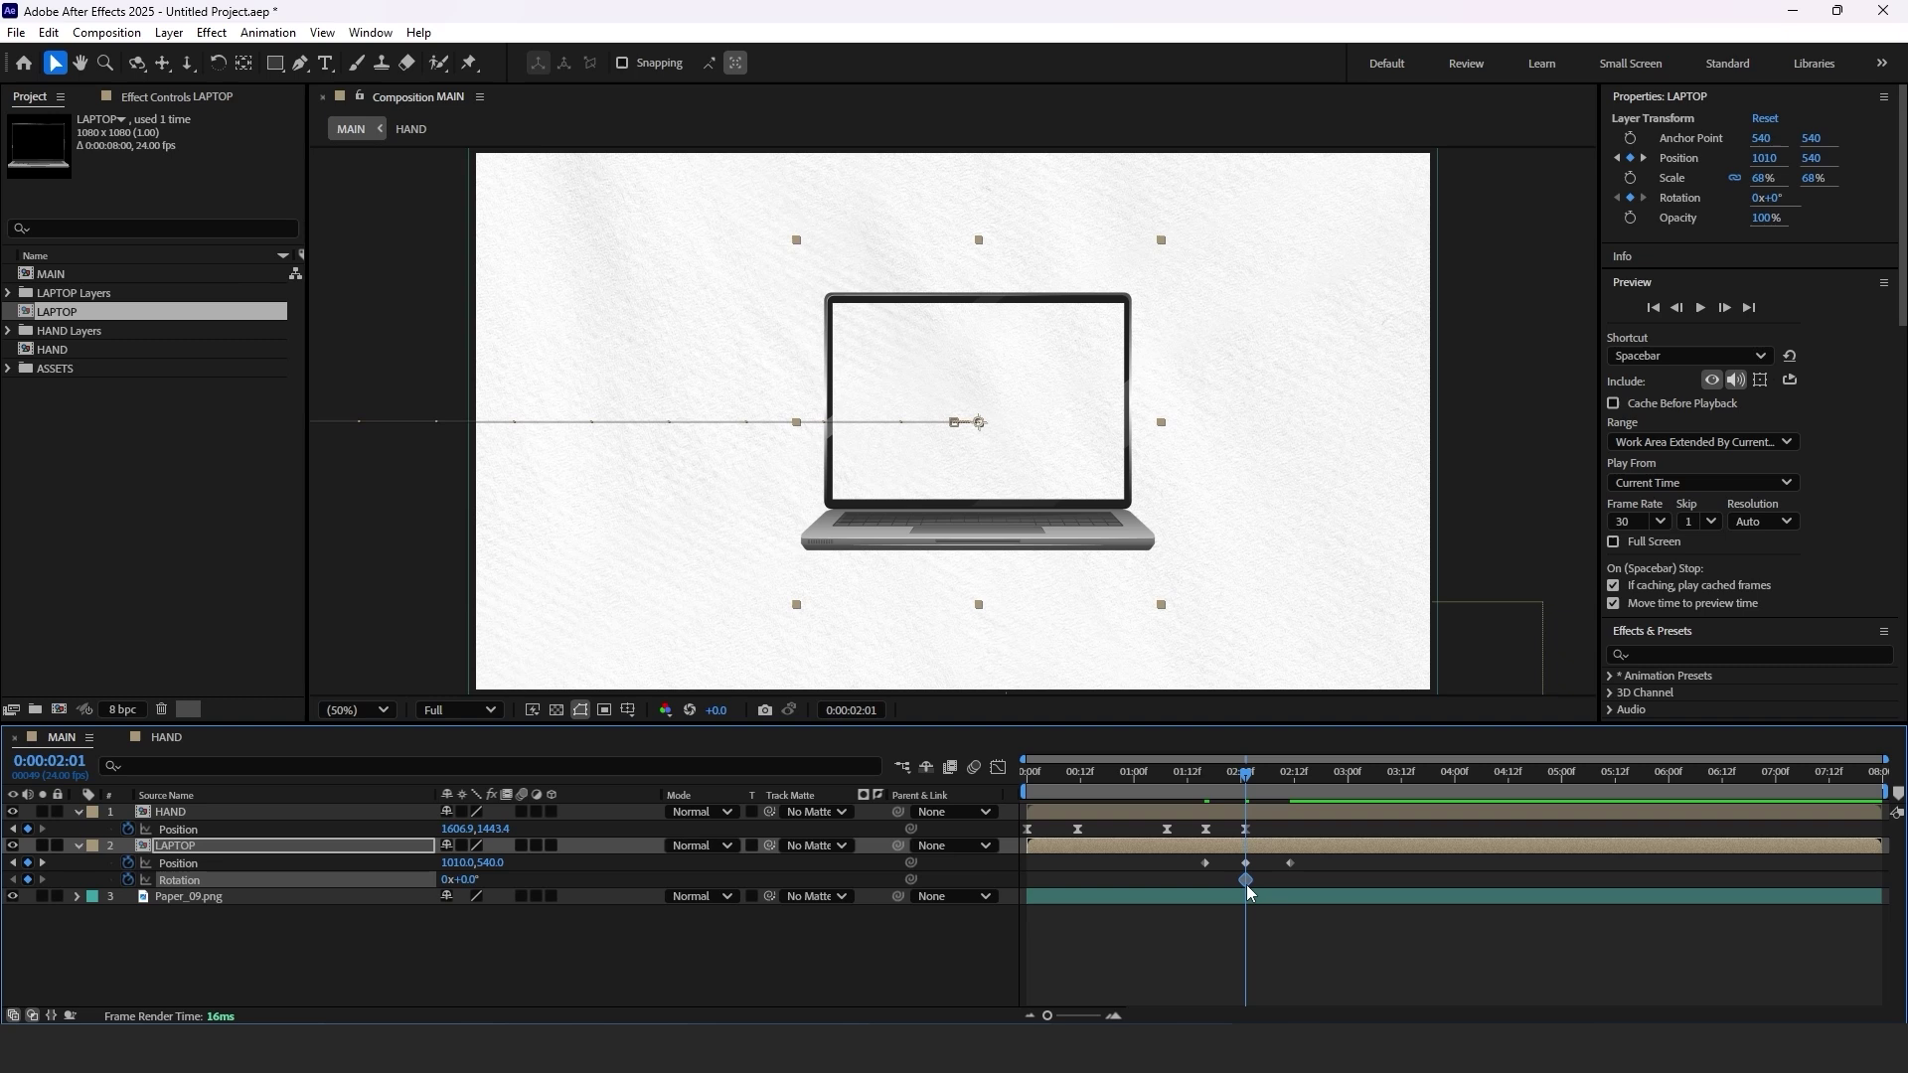
{"action": "left_click_drag", "start_coordinate": [1248, 882], "coordinate": [1295, 882]}
{"action": "left_click_drag", "start_coordinate": [473, 887], "coordinate": [466, 880]}
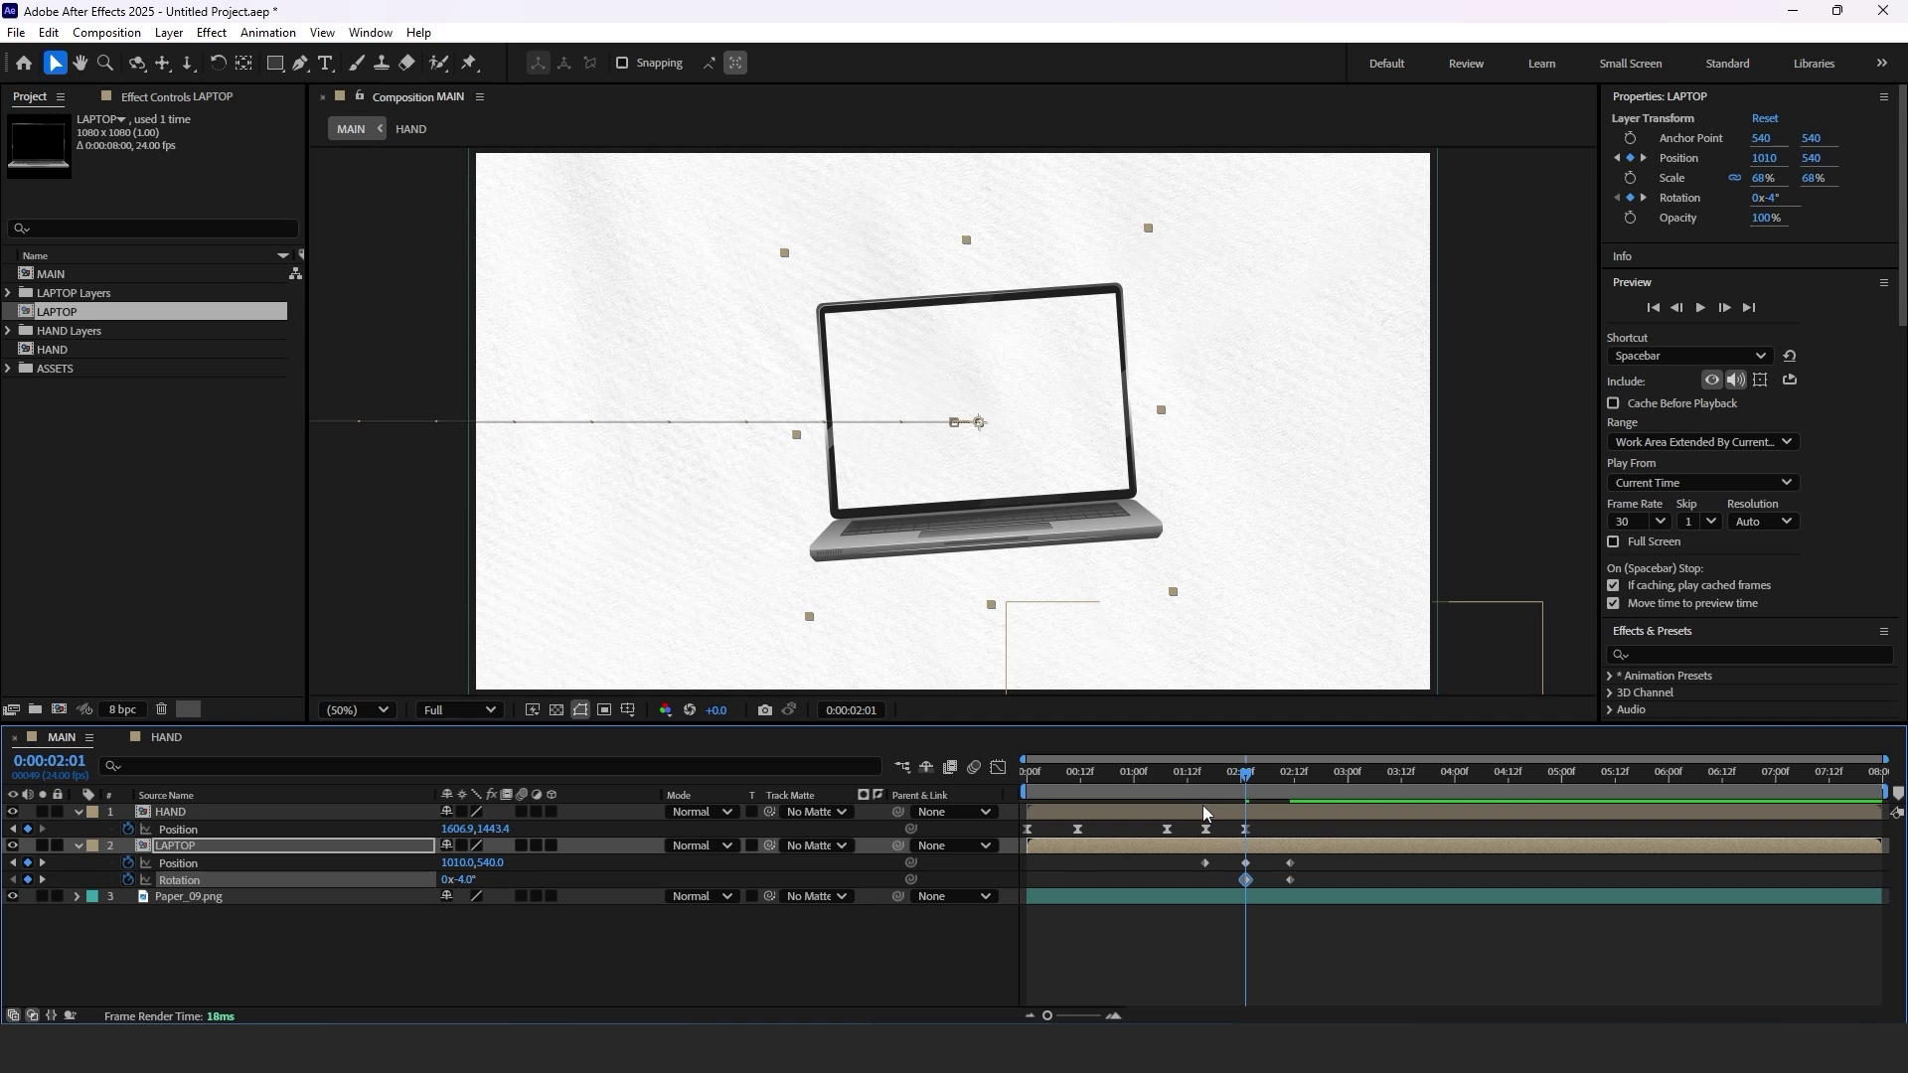
Ease the LAPTOP layer's Position and Rotation keyframes, check the HAND layer's speed graph and preview the laptop's slide-in.
{"action": "left_click_drag", "start_coordinate": [1198, 777], "coordinate": [1195, 828]}
{"action": "left_click", "coordinate": [999, 768]}
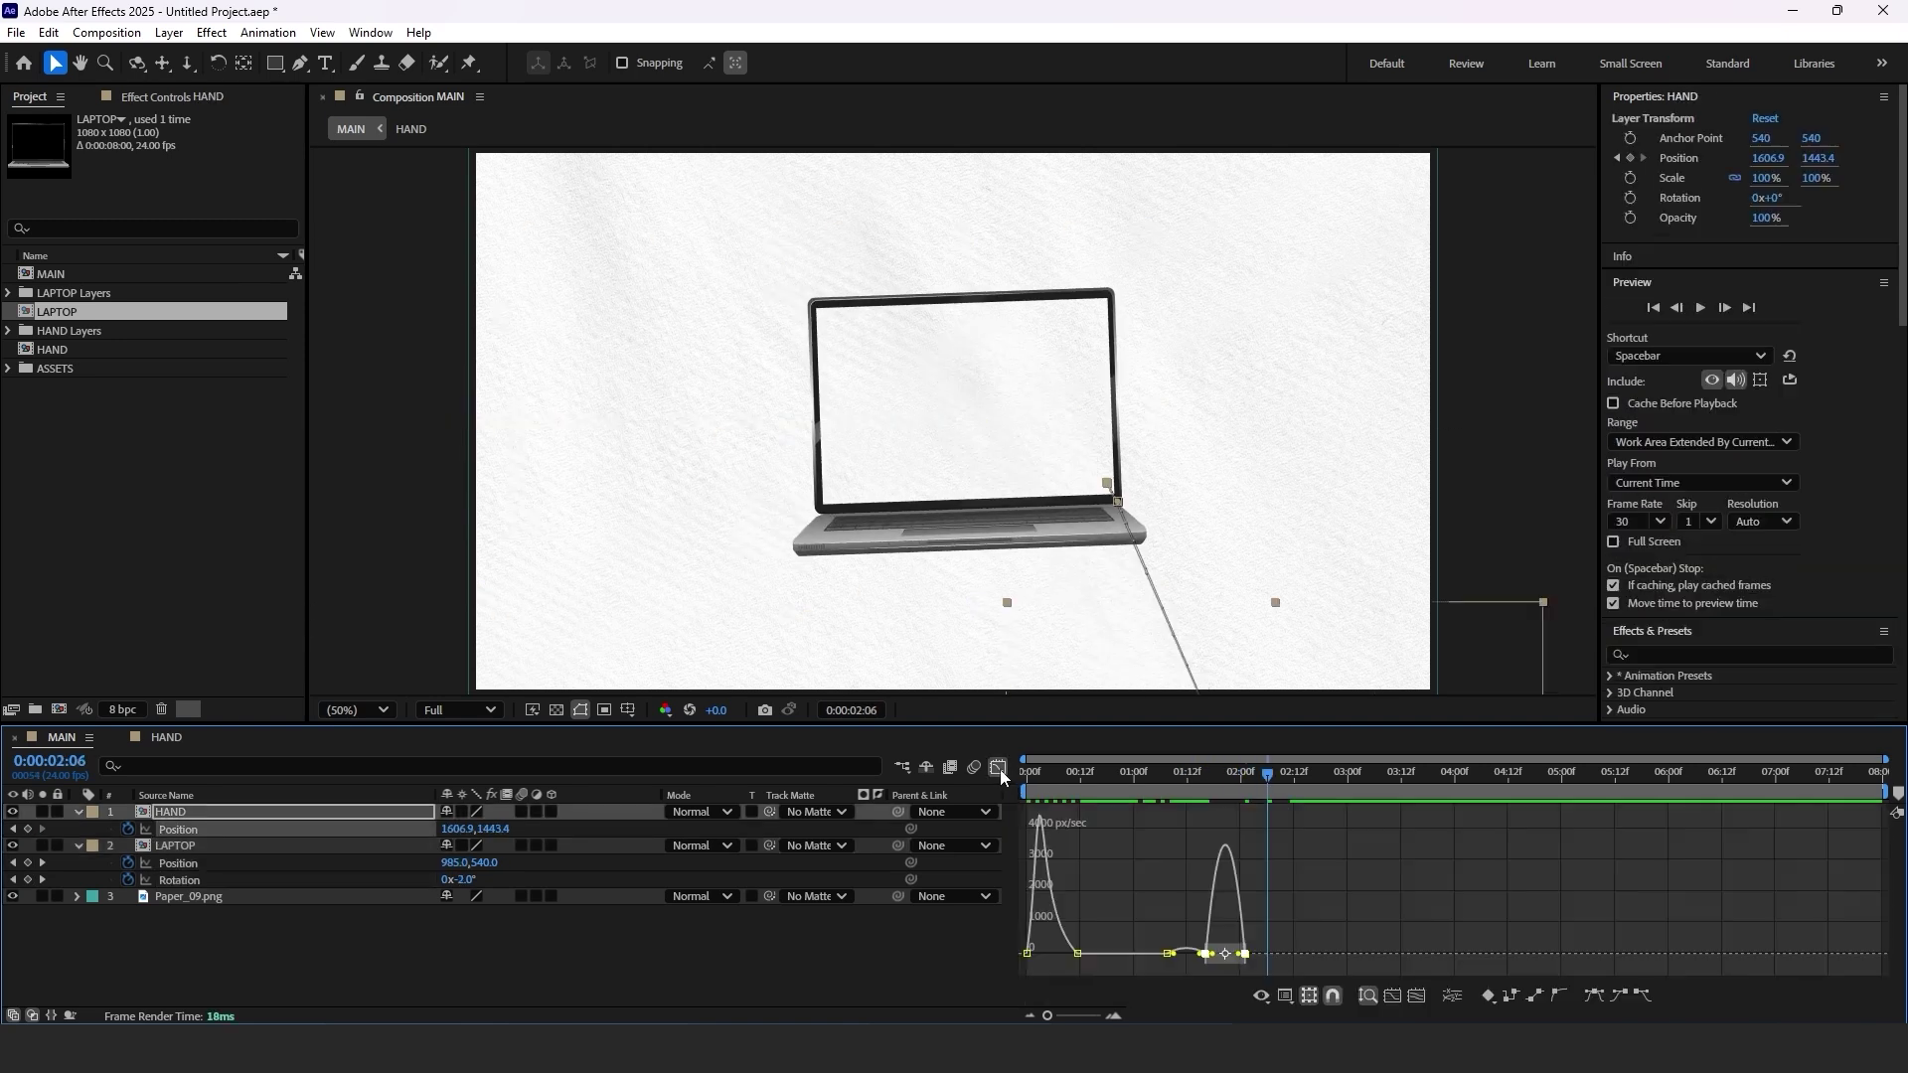
{"action": "left_click", "coordinate": [998, 768]}
{"action": "key", "text": "space"}
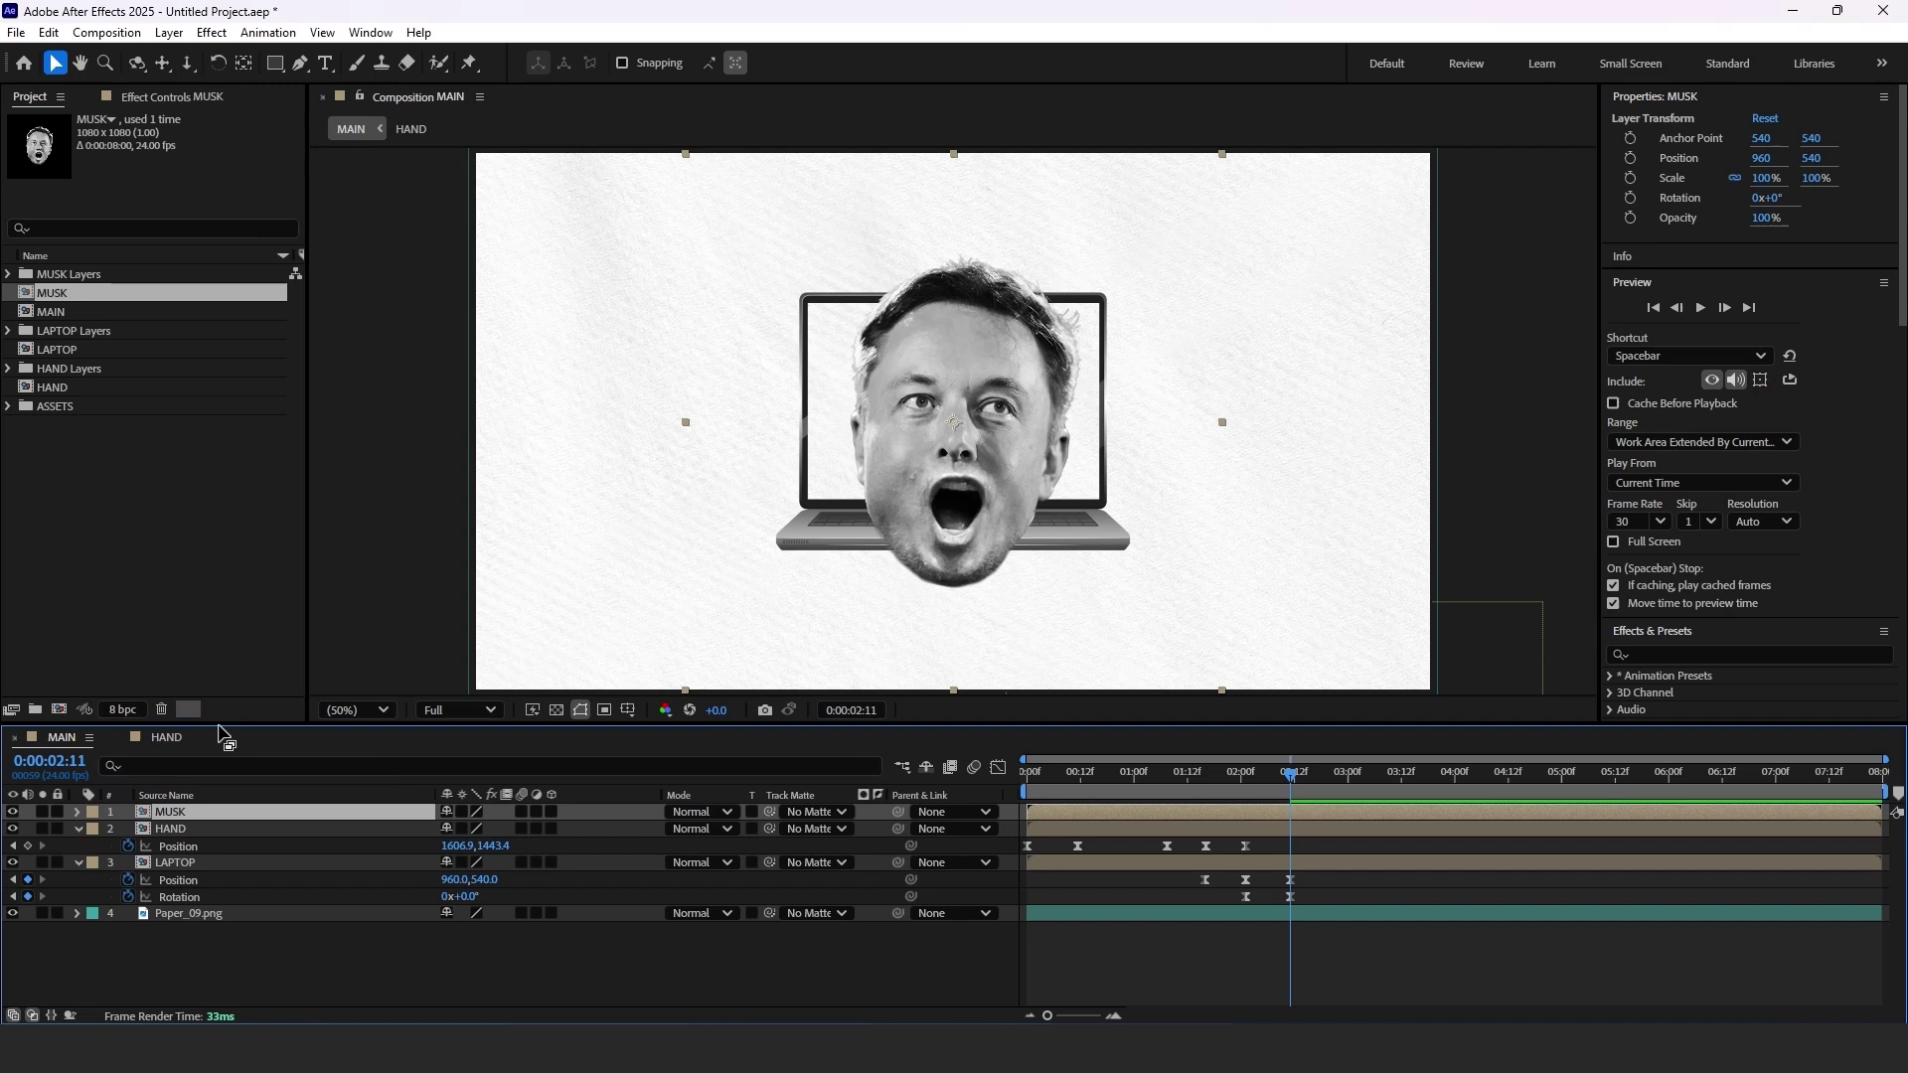
Scale the MUSK layer to 41% and position it at 964, 508 inside the laptop screen.
{"action": "key", "text": "s"}
{"action": "left_click_drag", "start_coordinate": [463, 829], "coordinate": [405, 828]}
{"action": "left_click_drag", "start_coordinate": [956, 437], "coordinate": [958, 421]}
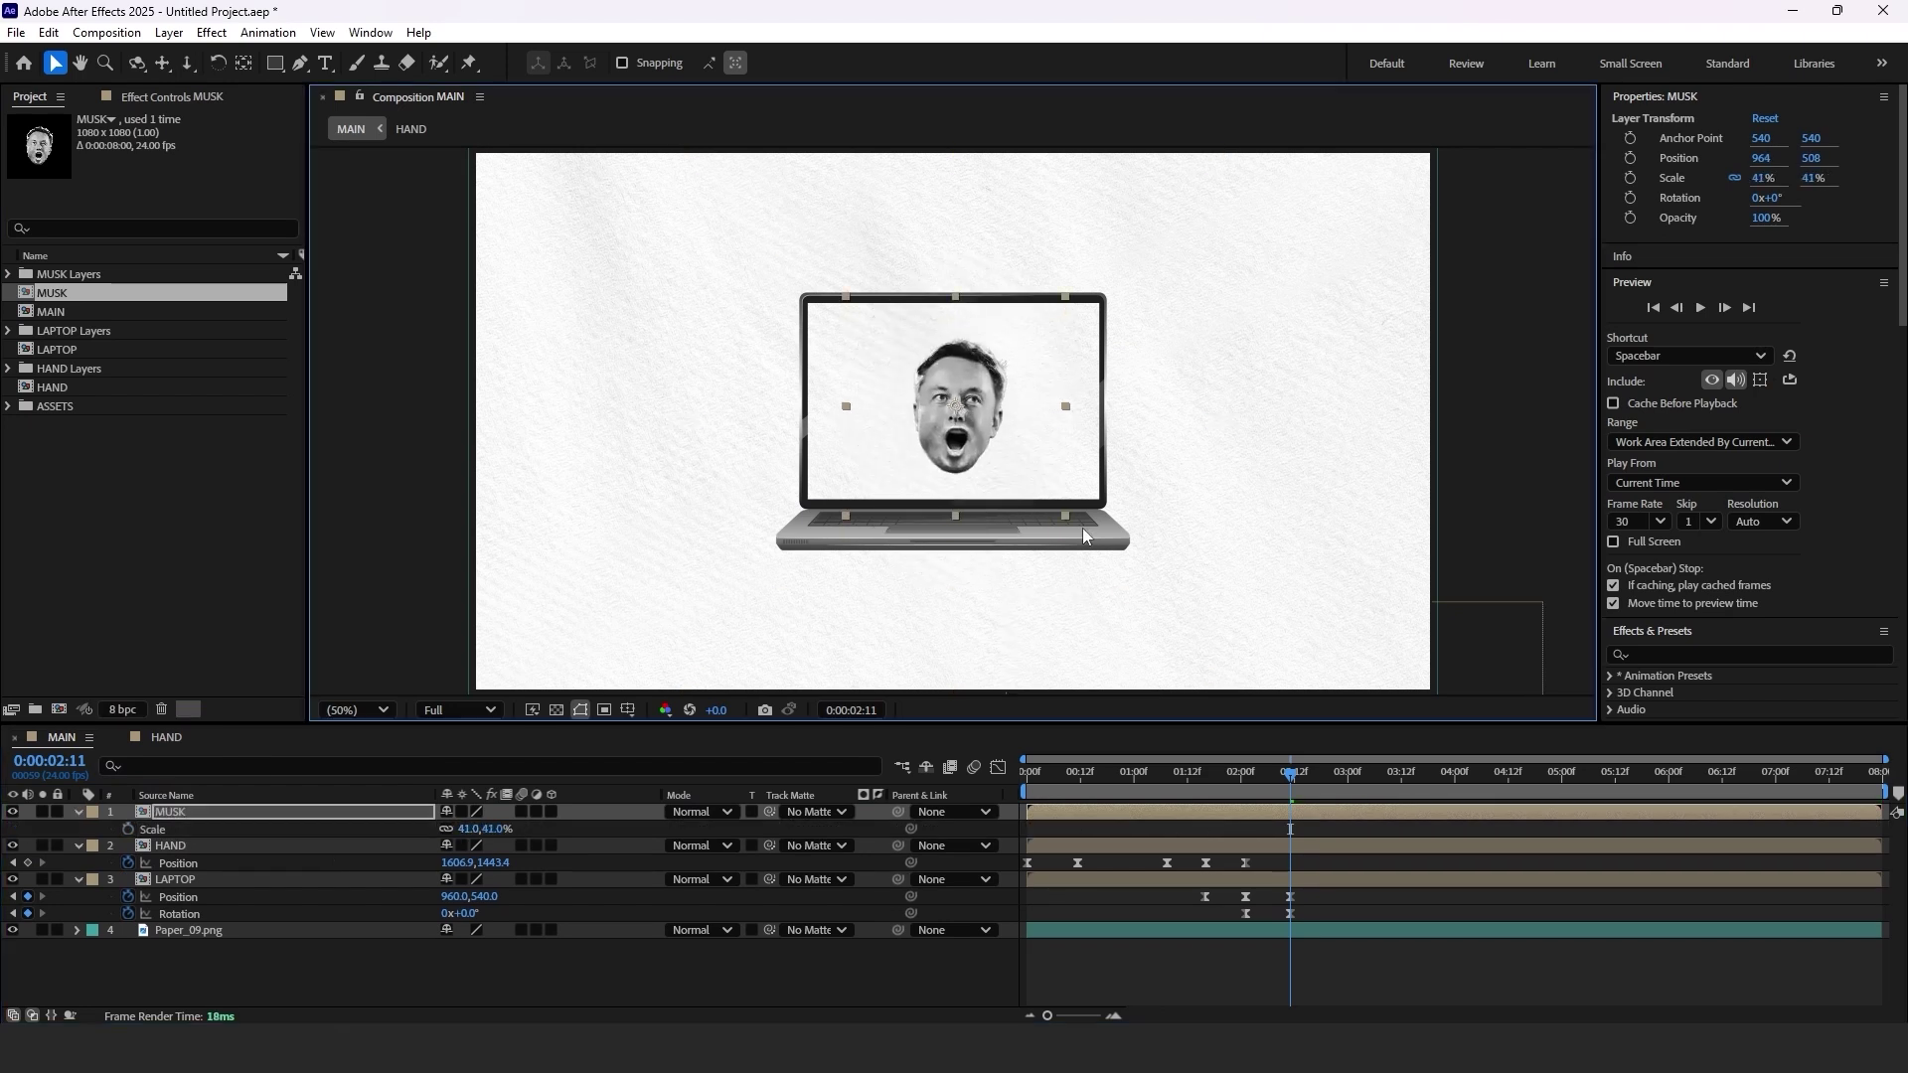
Move the MUSK layer in time so that it starts at 0:00:02:01.
{"action": "left_click_drag", "start_coordinate": [1047, 813], "coordinate": [1266, 844]}
{"action": "left_click_drag", "start_coordinate": [1254, 777], "coordinate": [1244, 777]}
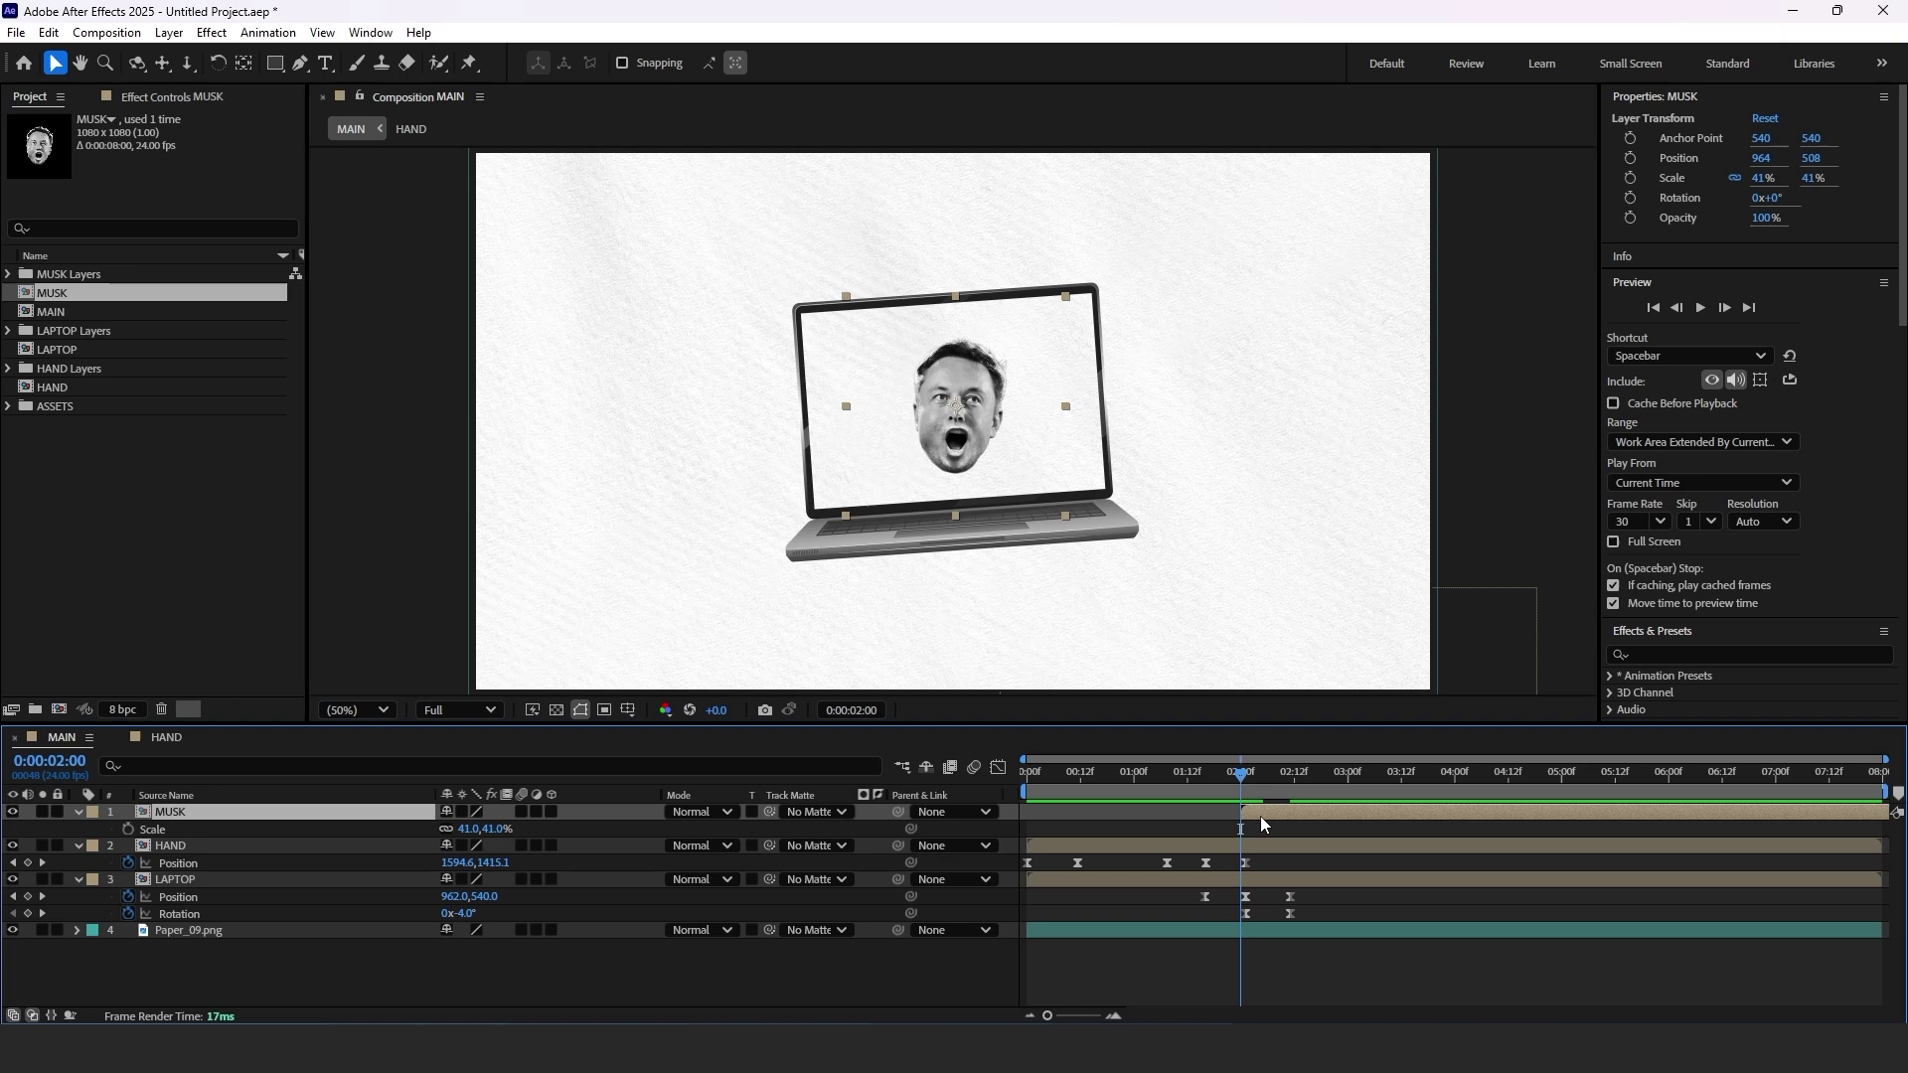
{"action": "scroll", "coordinate": [1260, 815], "scroll_direction": "up", "scroll_amount": 1}
{"action": "key", "text": "Page_Up"}
{"action": "left_click", "coordinate": [1225, 777]}
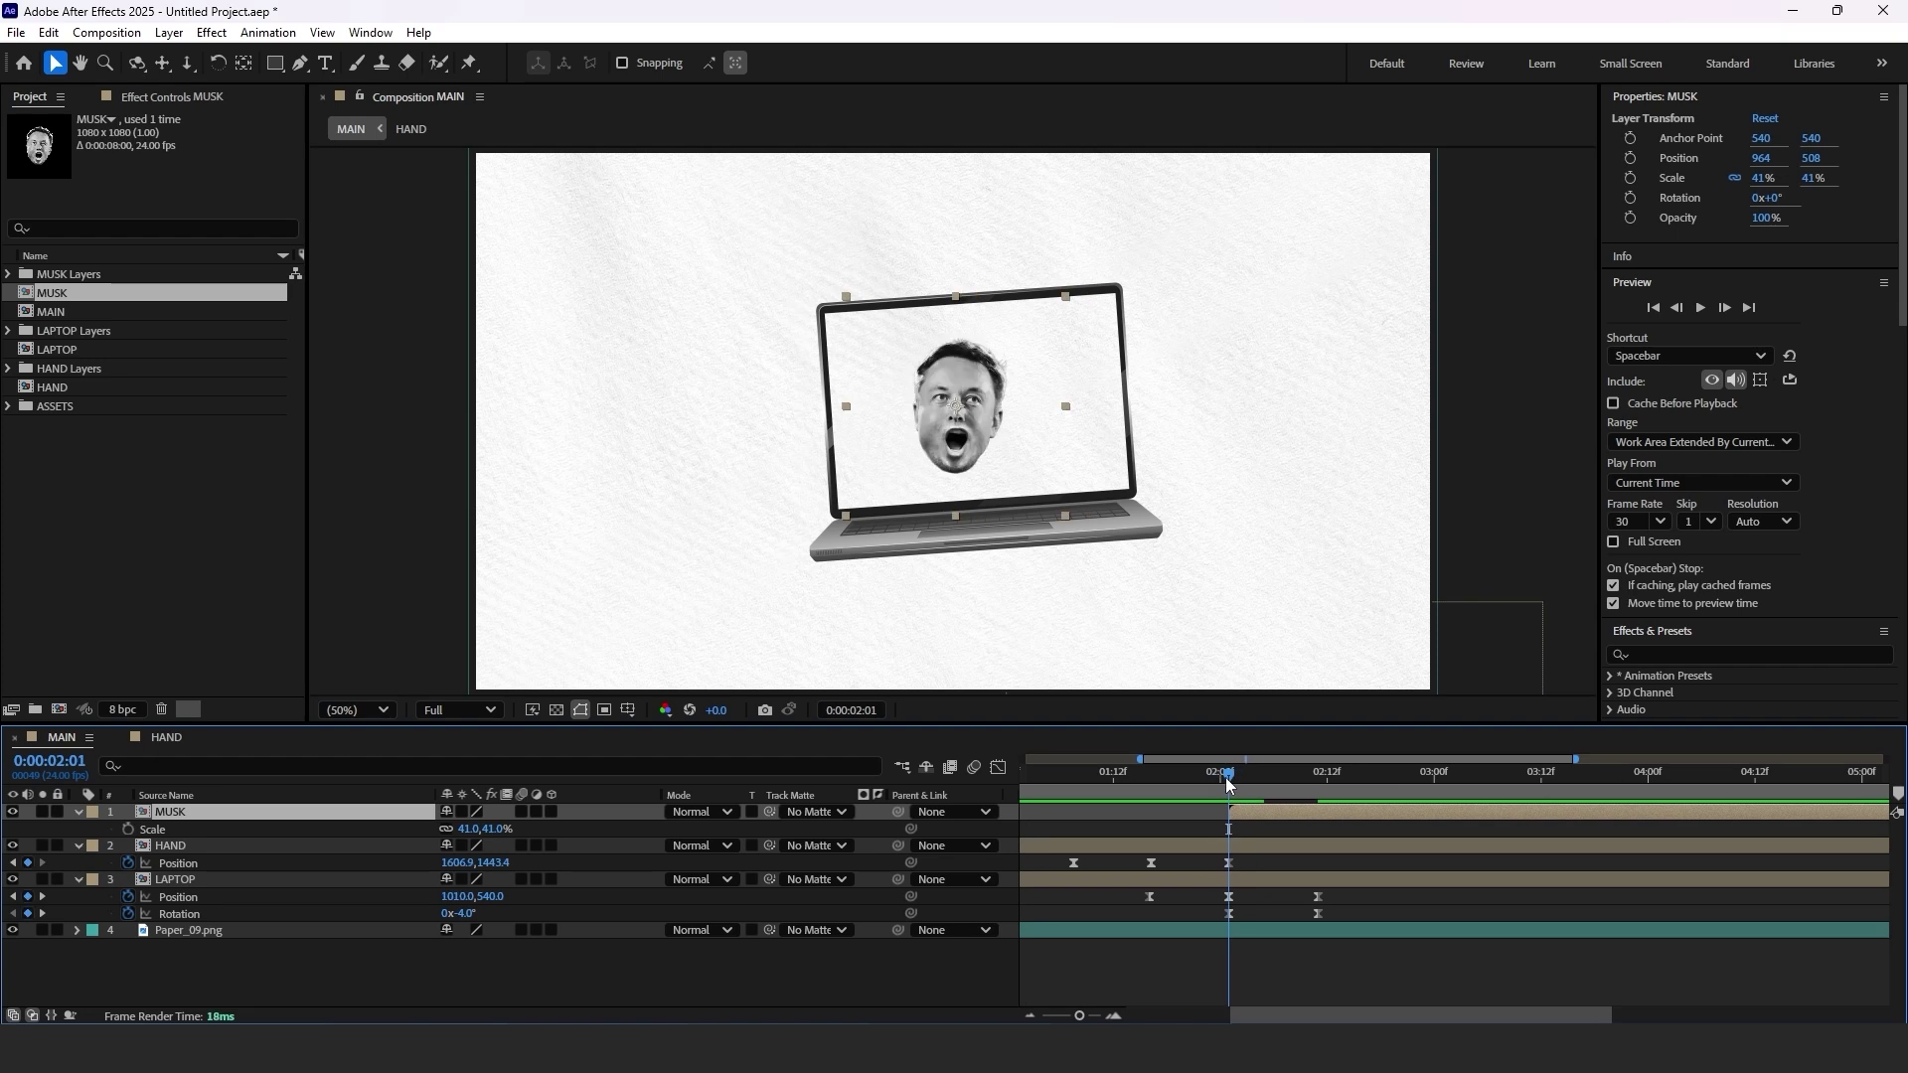
Split the MUSK layer at 0:00:02:11 and parent its first part to the LAPTOP layer.
{"action": "left_click", "coordinate": [1318, 779]}
{"action": "key", "text": "ctrl+shift+d"}
{"action": "left_click", "coordinate": [1268, 832]}
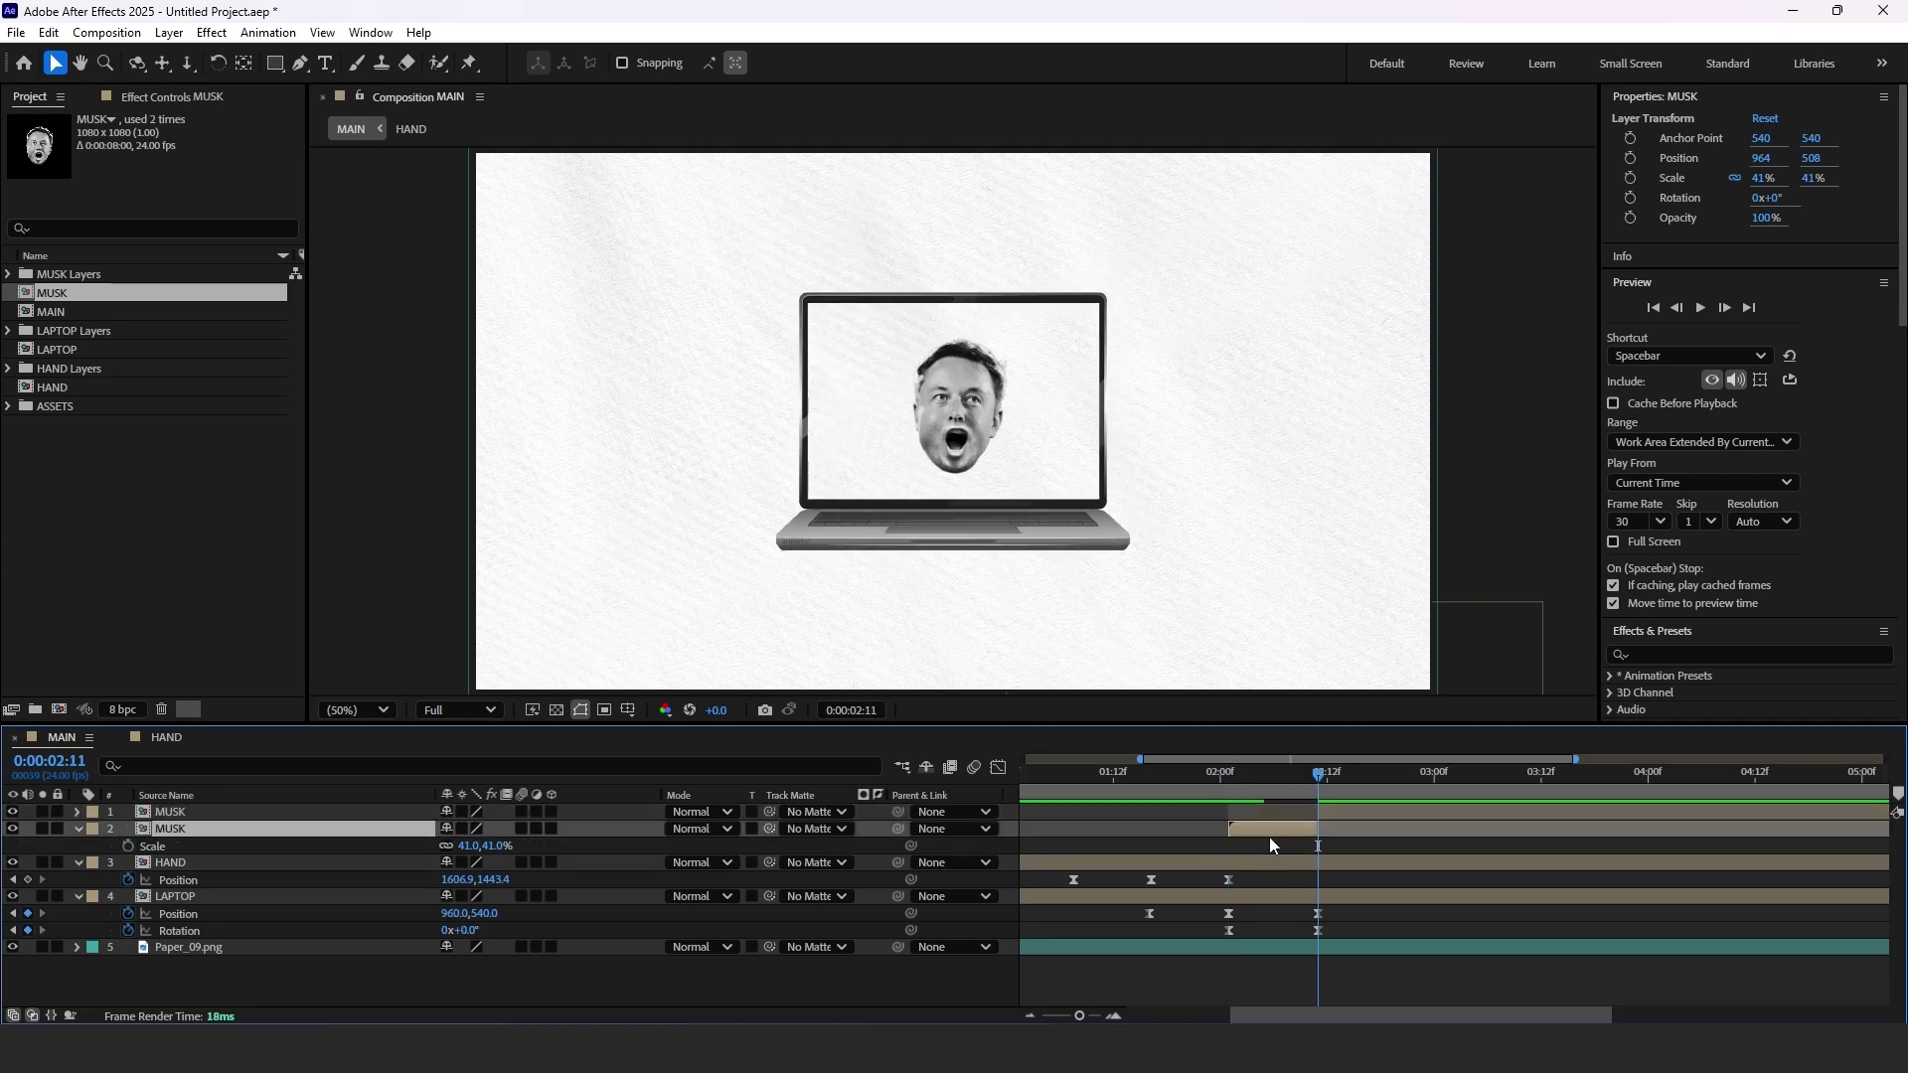
{"action": "left_click_drag", "start_coordinate": [904, 827], "coordinate": [240, 898]}
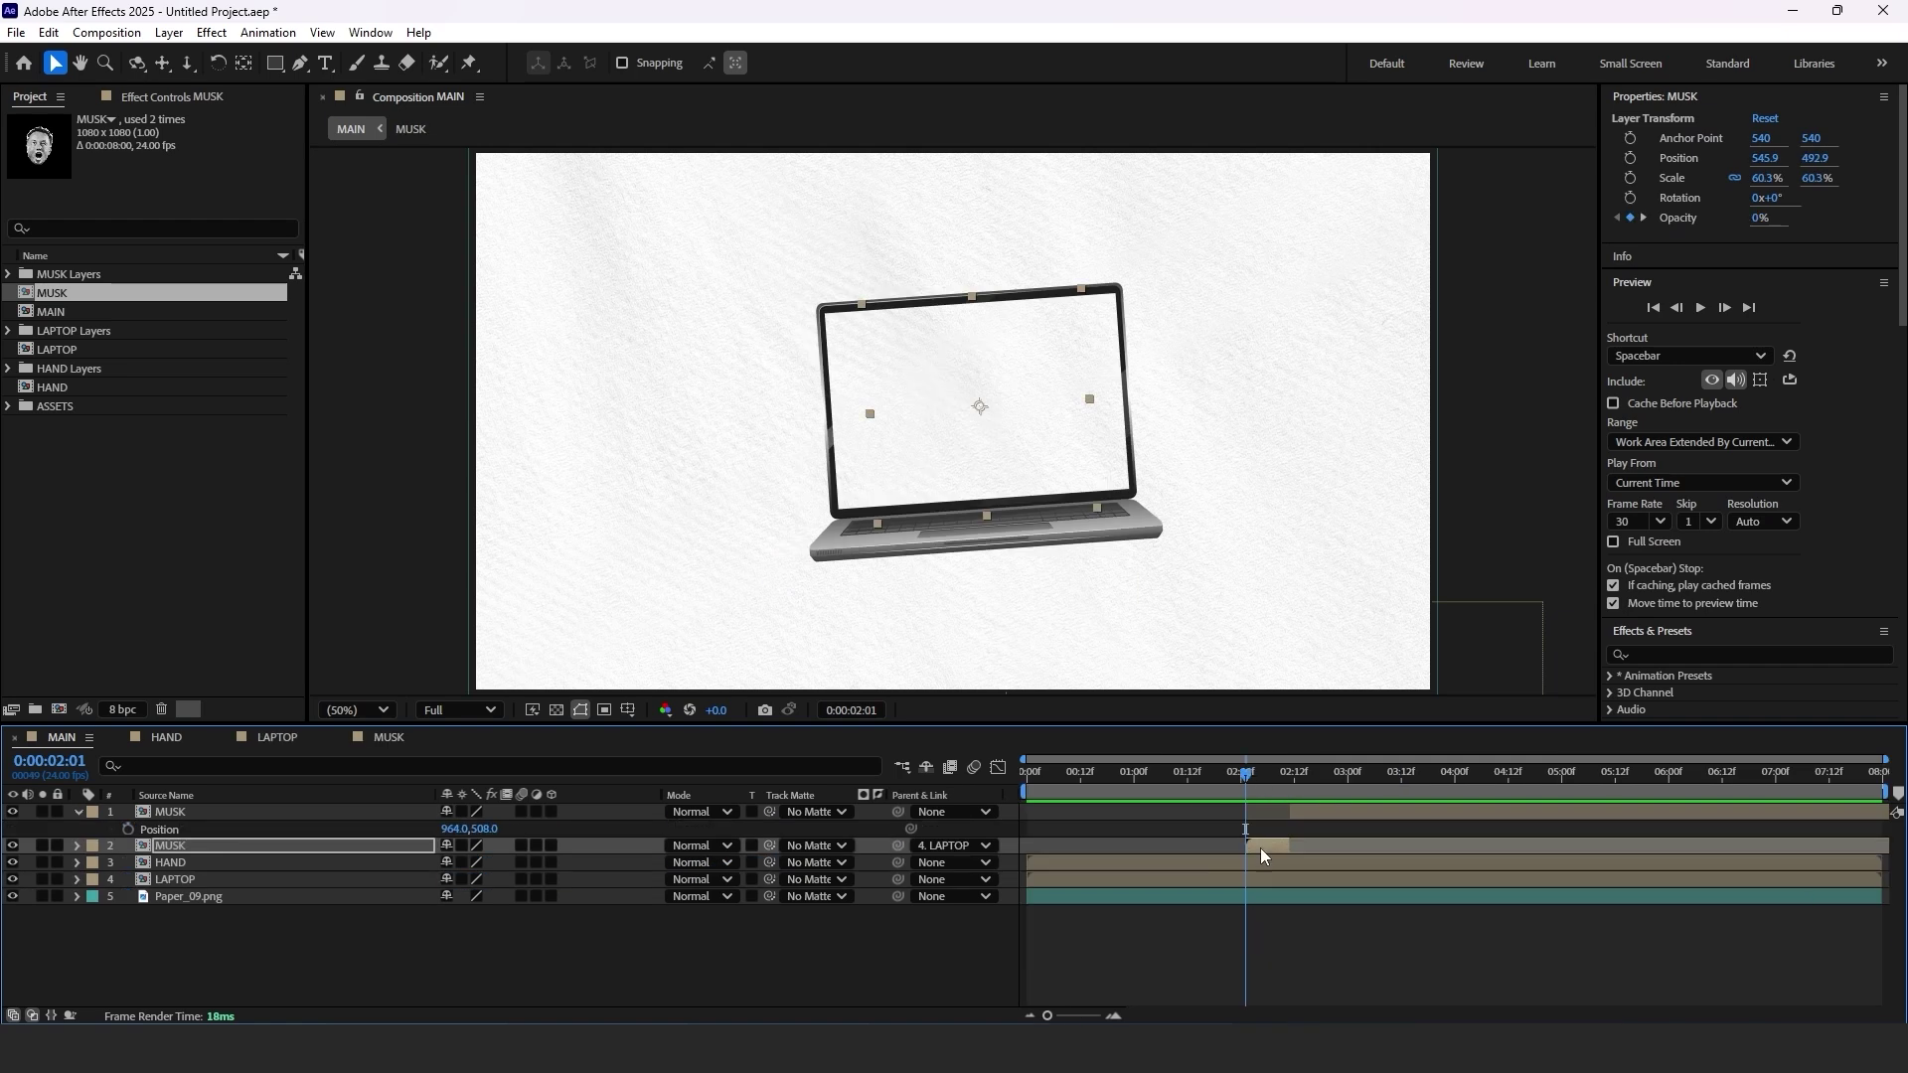
Extend the parented MUSK layer's fade-in by moving its second Opacity keyframe to 0:00:02:11.
{"action": "key", "text": "t"}
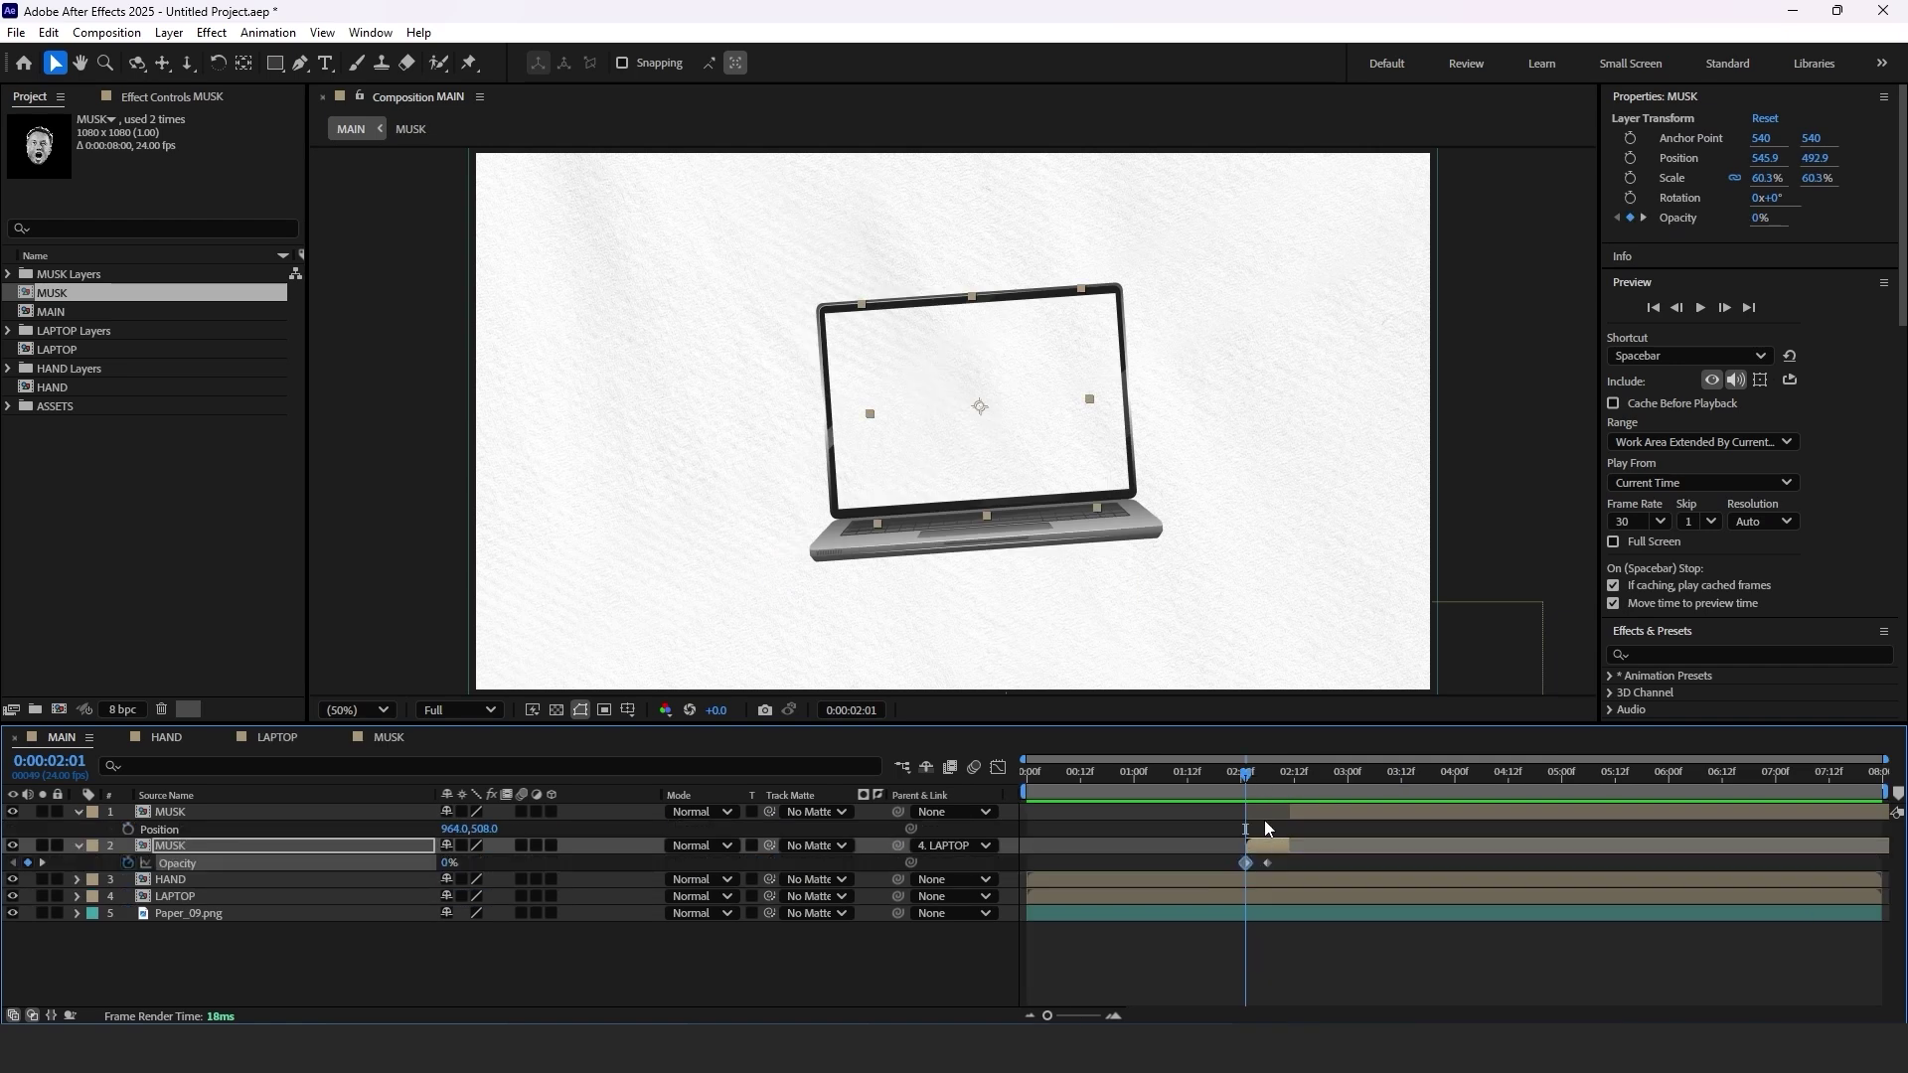
{"action": "left_click_drag", "start_coordinate": [1269, 864], "coordinate": [1289, 865]}
Split the LAPTOP layer at 0:00:02:11 and place its second part directly below the top MUSK layer.
{"action": "left_click_drag", "start_coordinate": [1248, 781], "coordinate": [1290, 777]}
{"action": "left_click", "coordinate": [1320, 875]}
{"action": "key", "text": "ctrl+shift+d"}
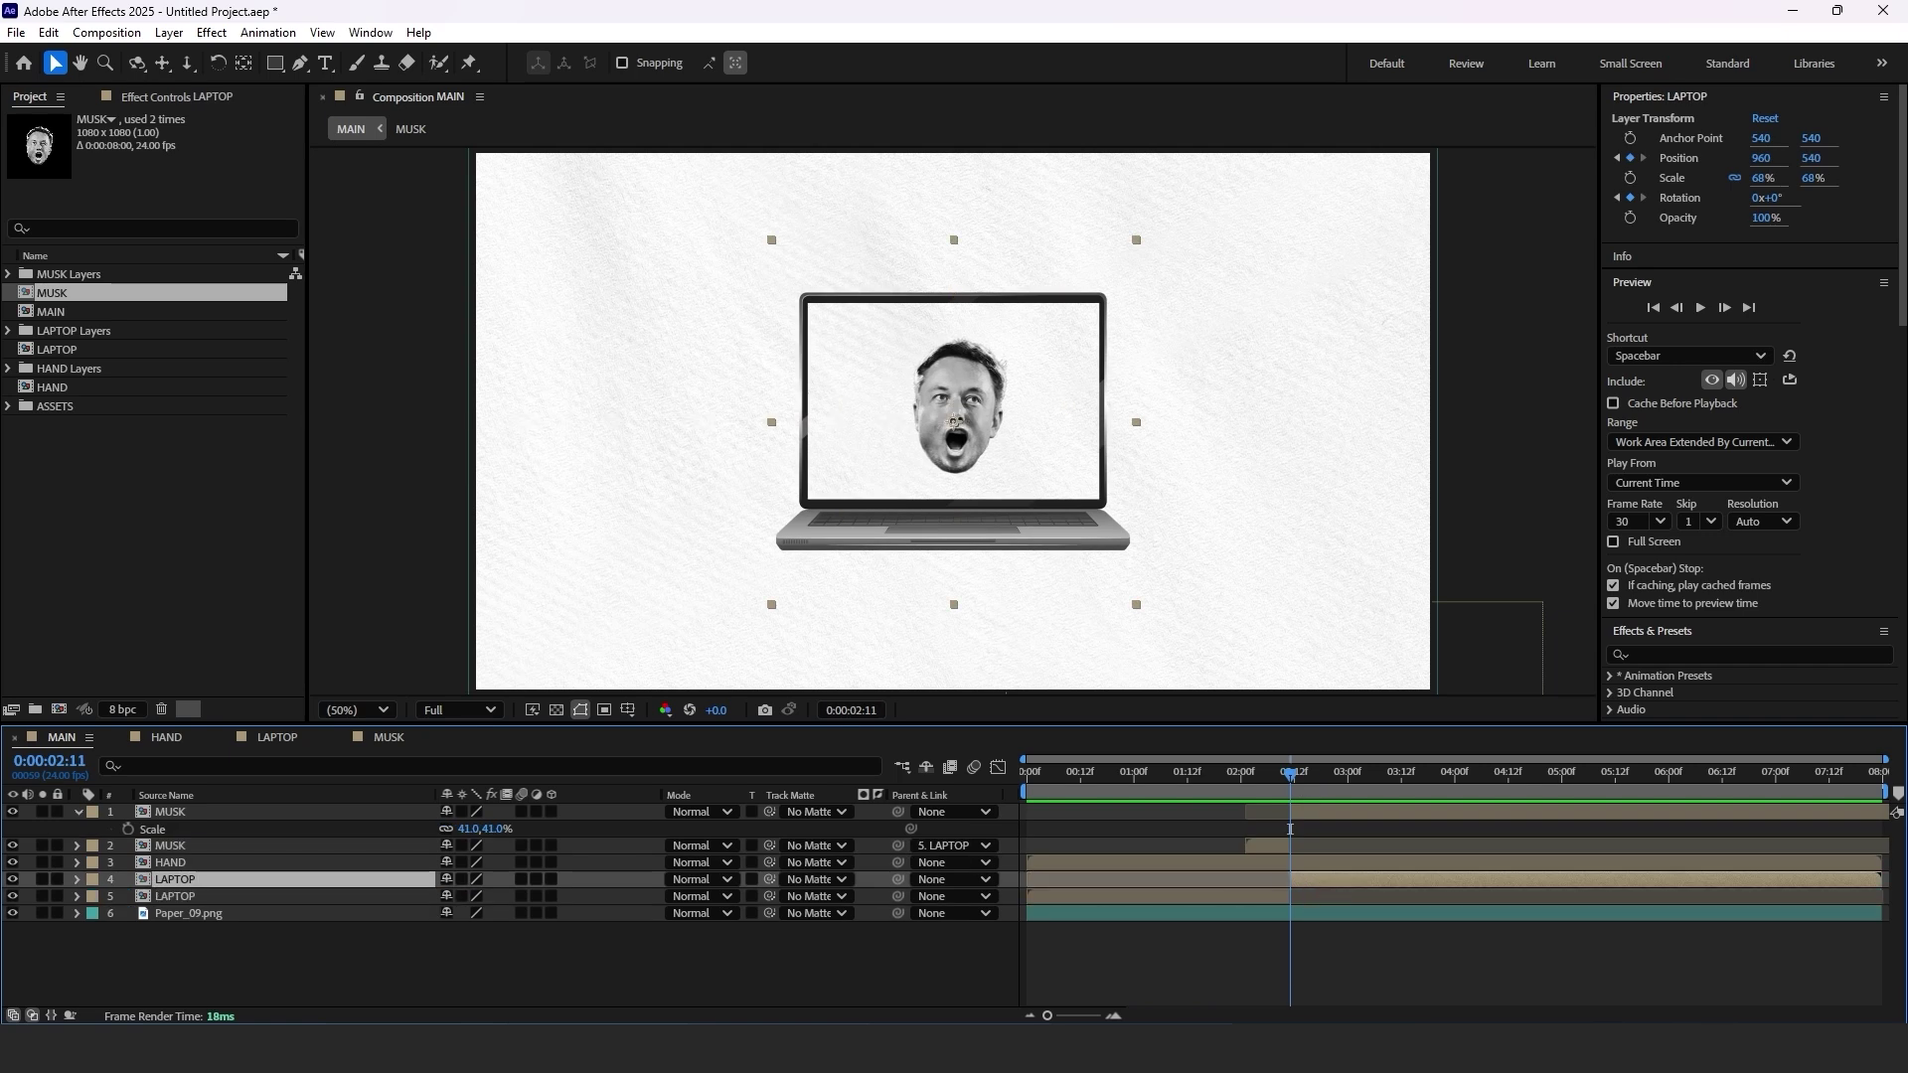
{"action": "left_click_drag", "start_coordinate": [184, 879], "coordinate": [185, 828]}
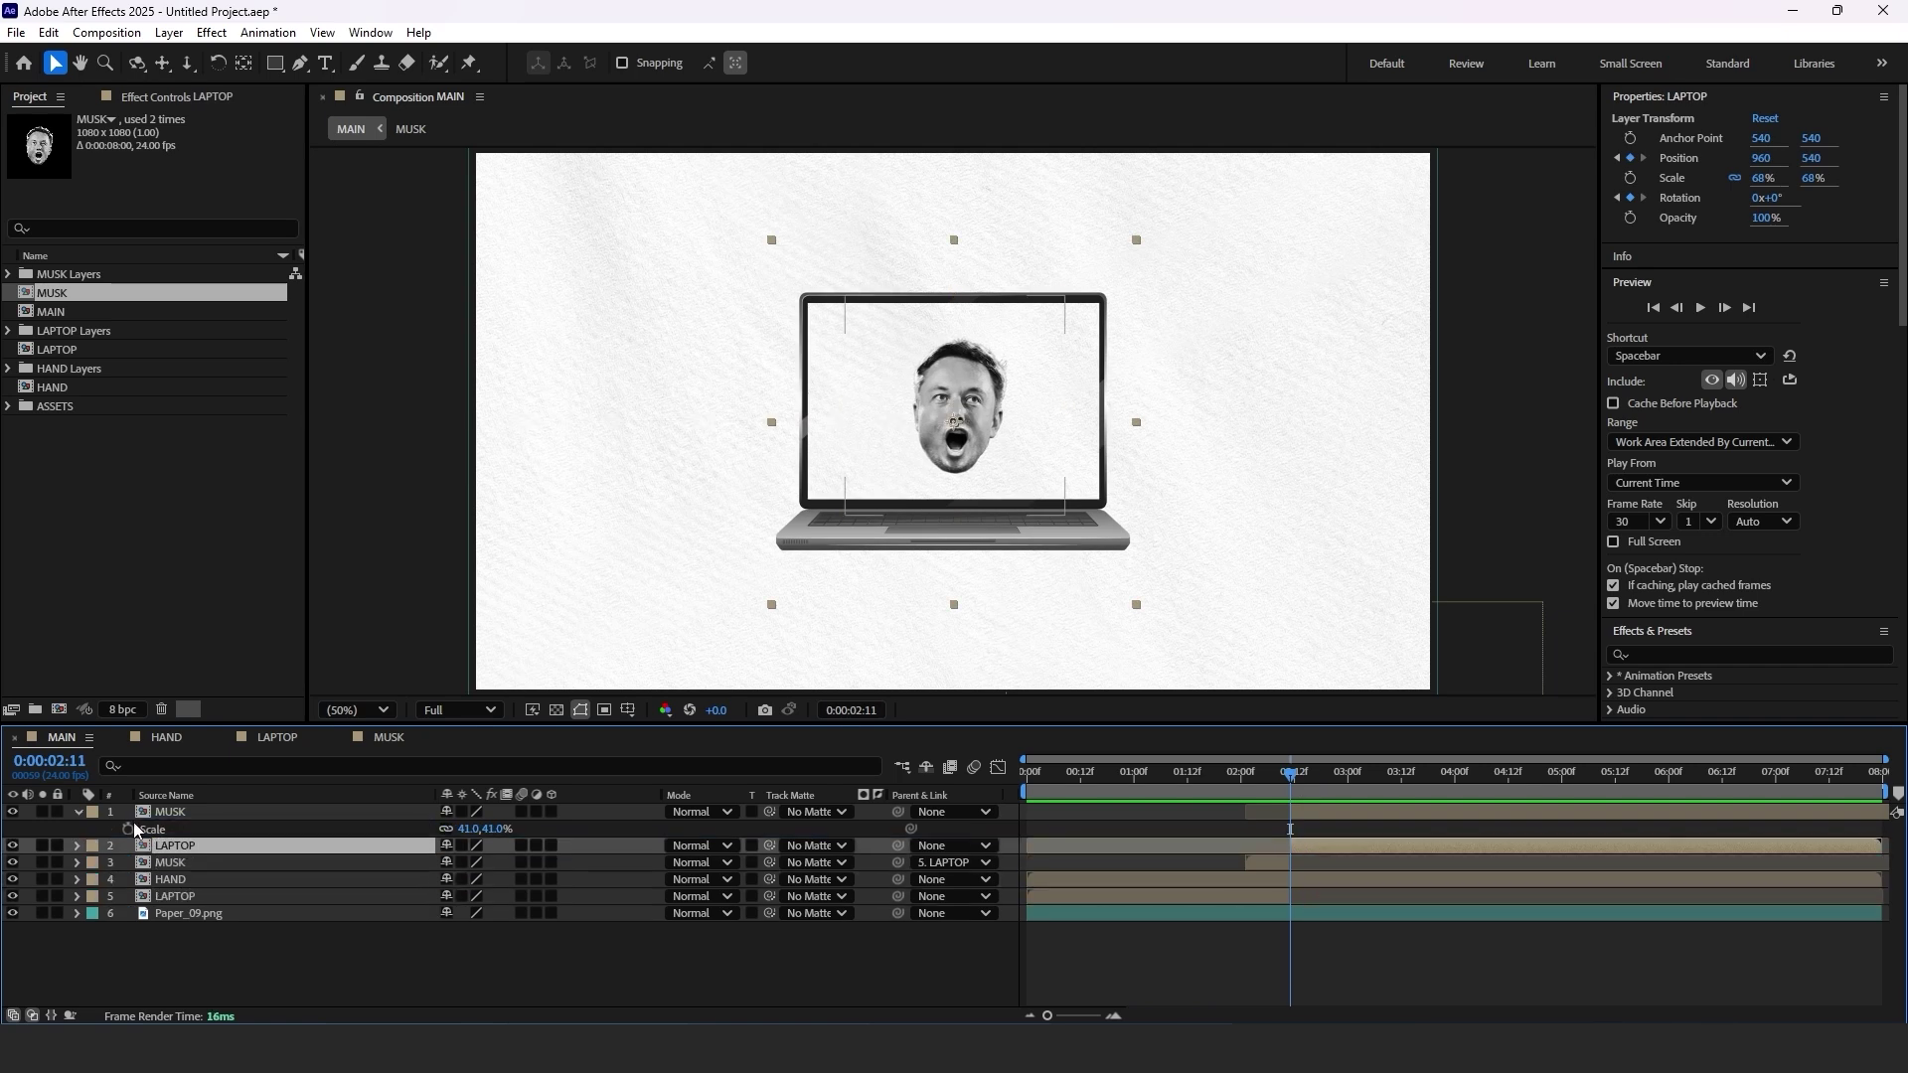
{"action": "left_click", "coordinate": [78, 812]}
Create a null object trimmed to start at 0:00:02:11 and parent the second parts of MUSK and LAPTOP to it.
{"action": "right_click", "coordinate": [258, 932]}
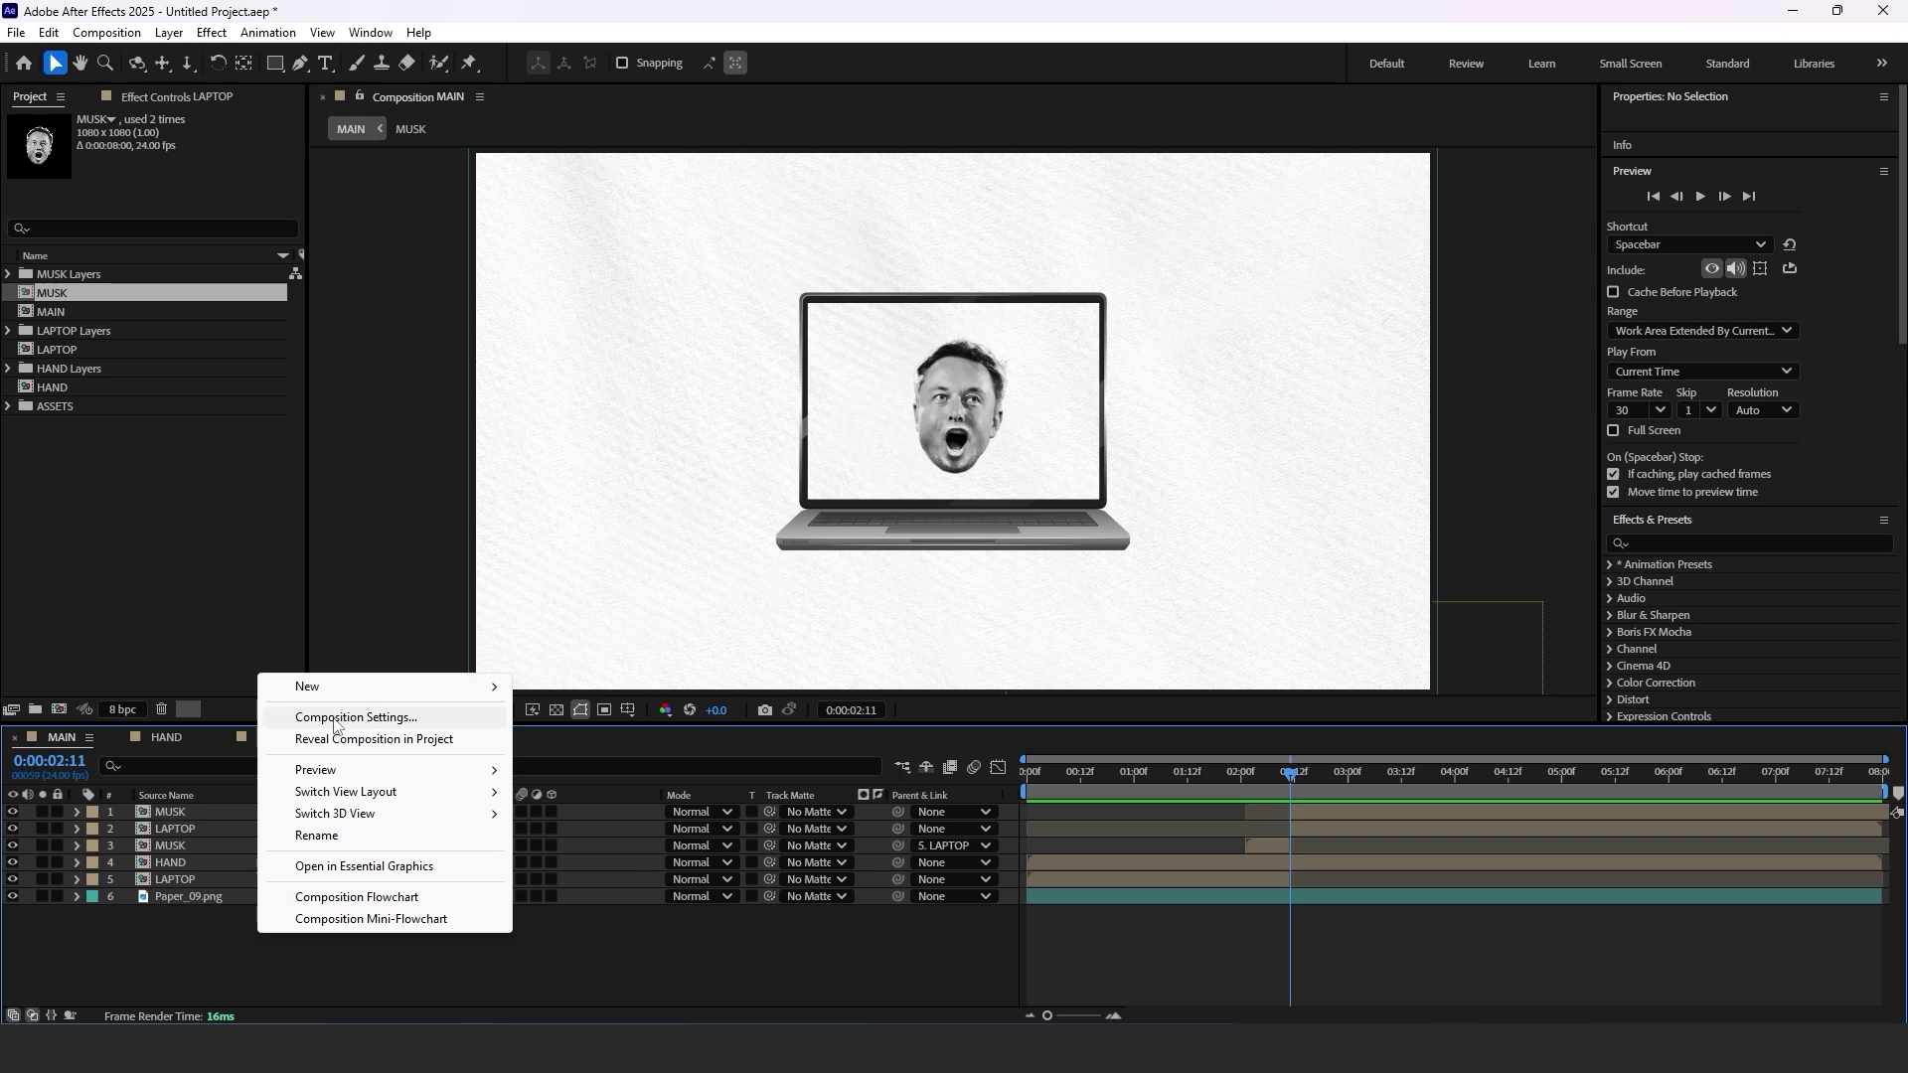
{"action": "mouse_move", "coordinate": [428, 686]}
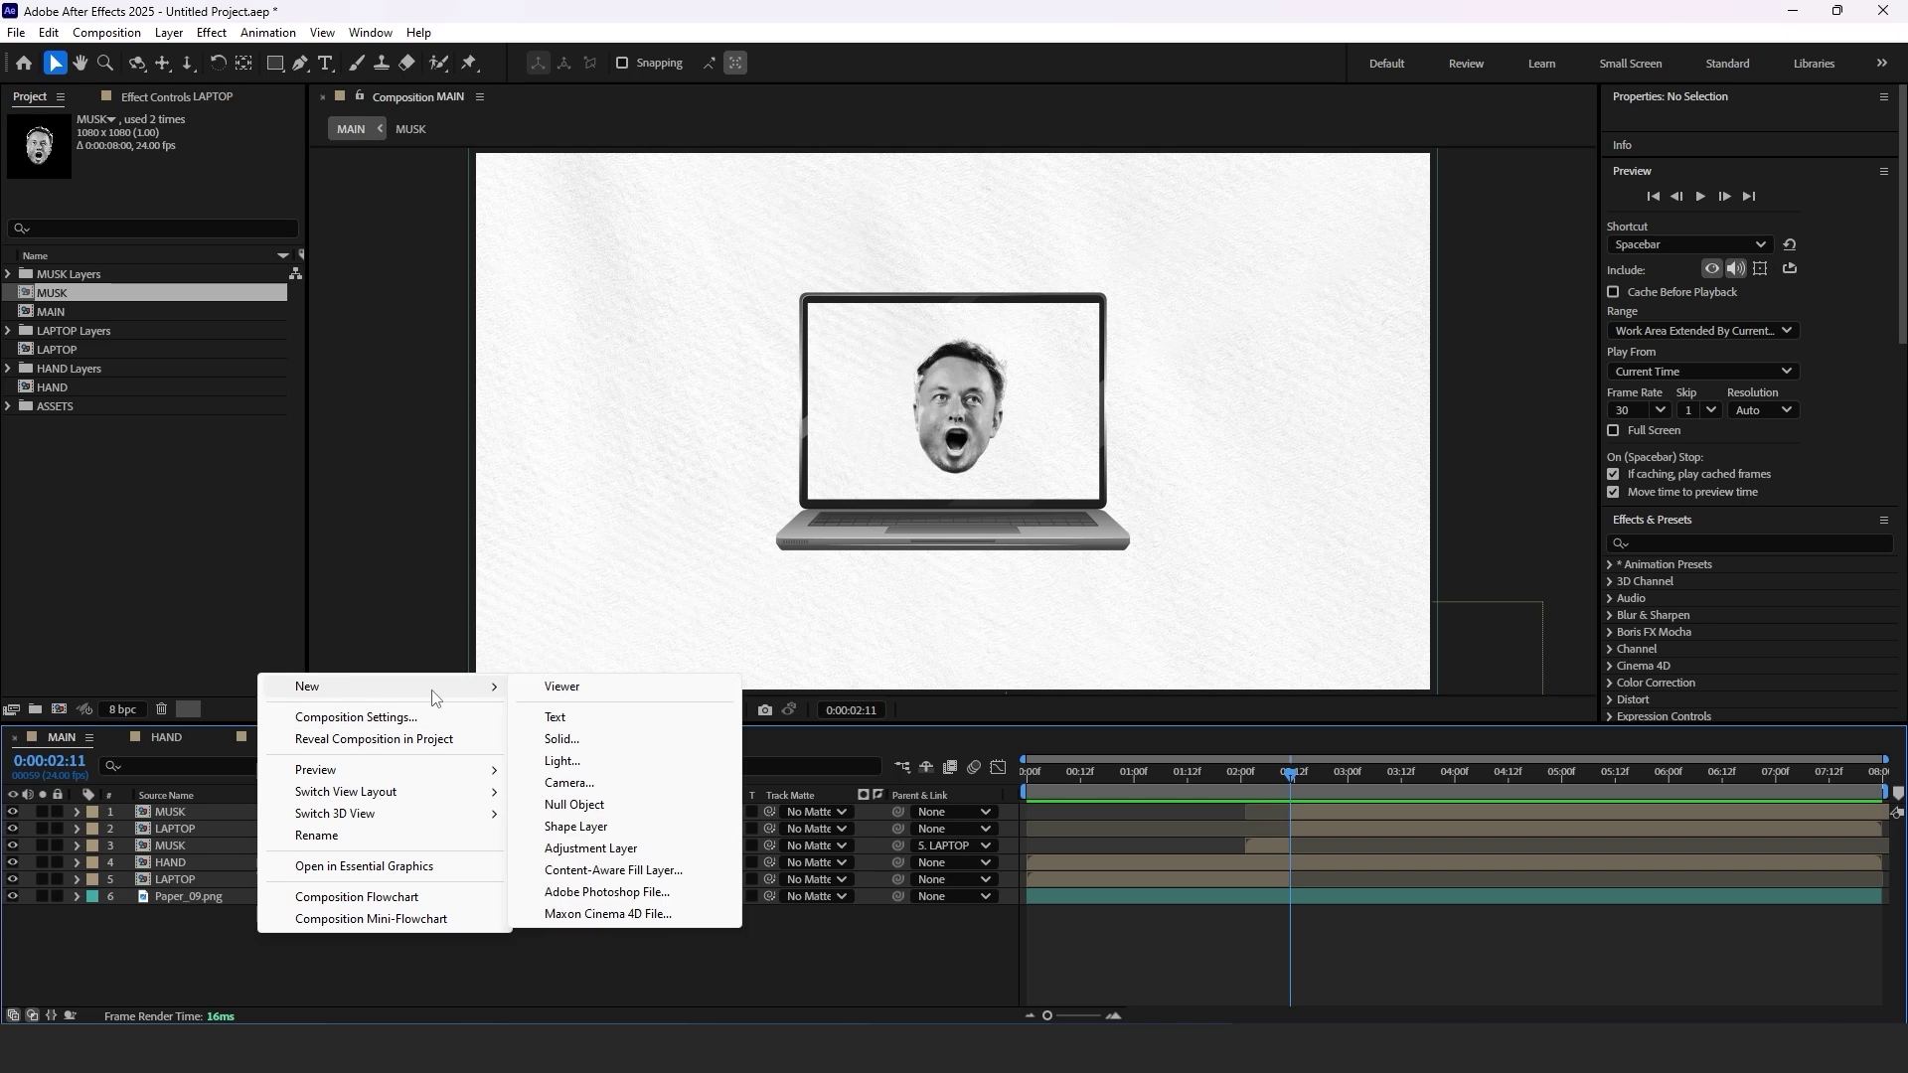
{"action": "left_click", "coordinate": [576, 805]}
{"action": "left_click", "coordinate": [209, 829]}
{"action": "left_click", "coordinate": [201, 845], "text": "ctrl"}
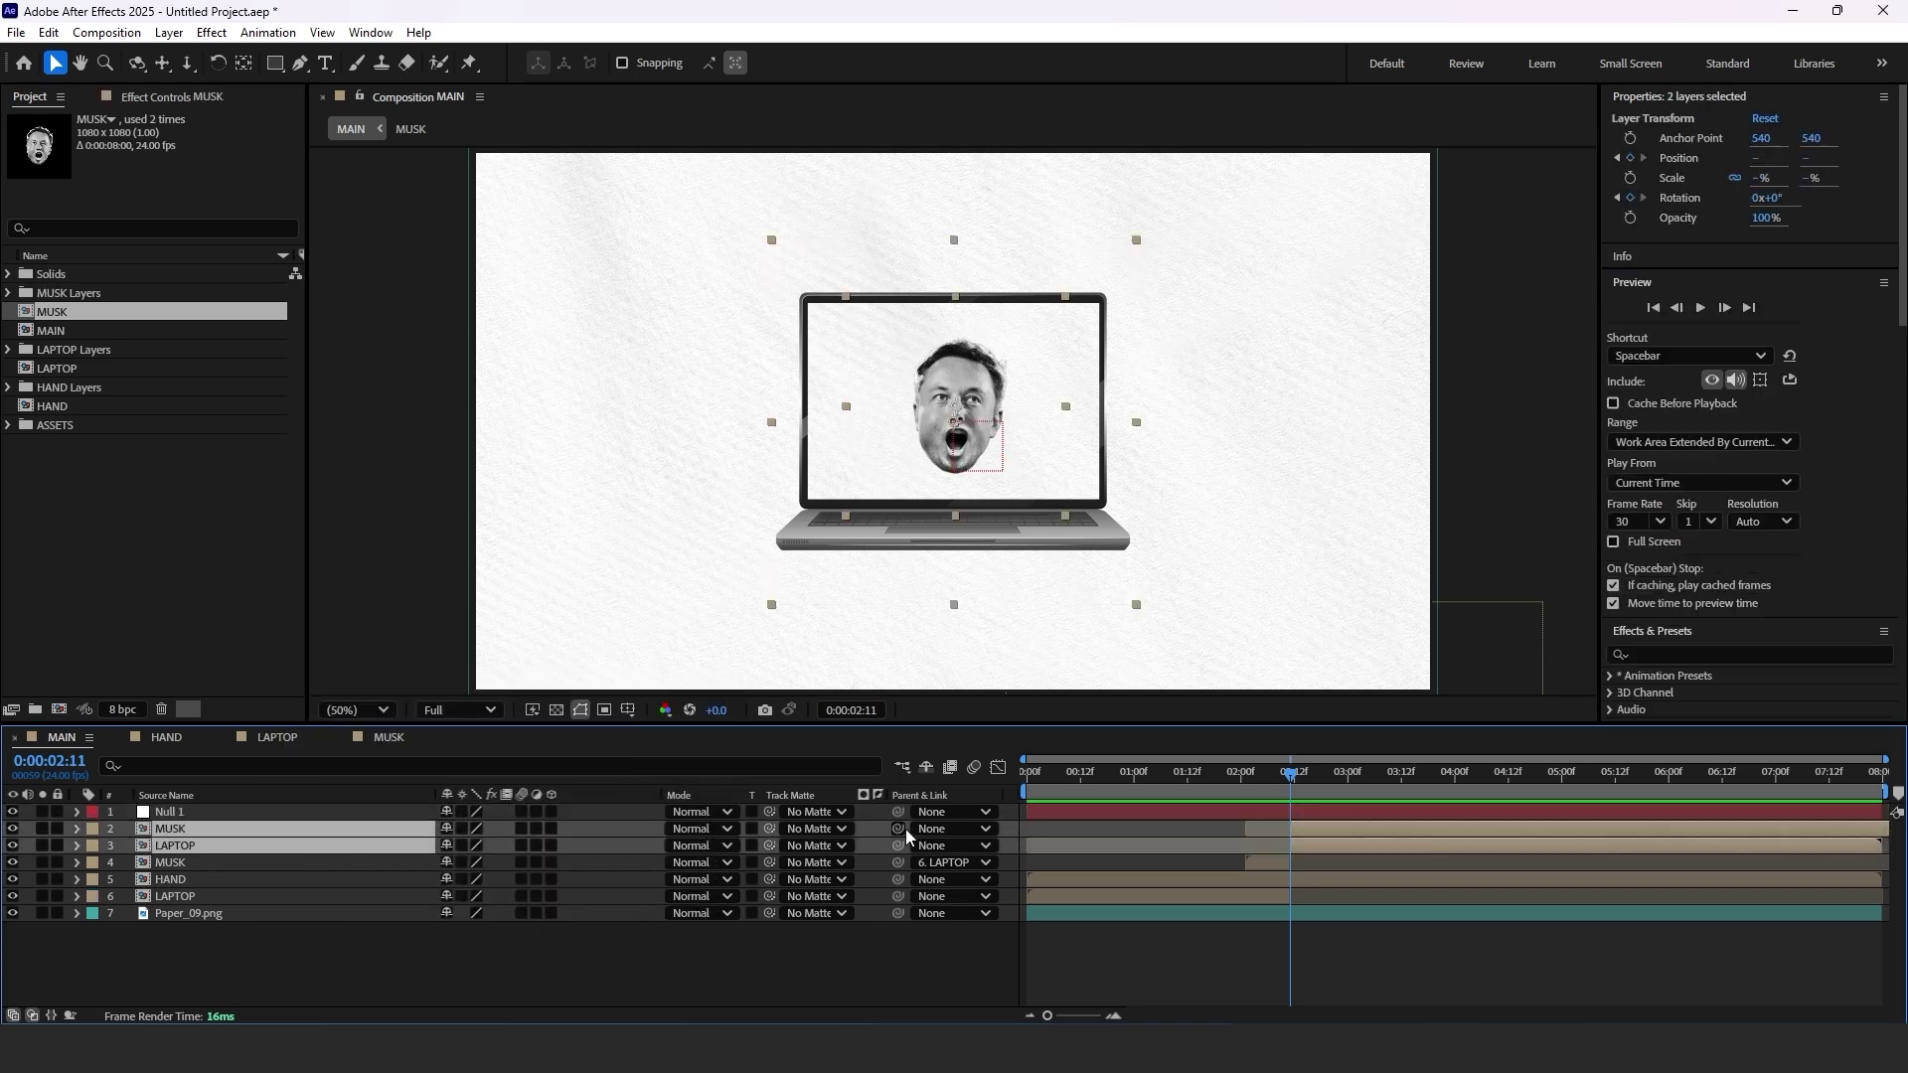
{"action": "left_click_drag", "start_coordinate": [904, 829], "coordinate": [447, 812]}
{"action": "left_click", "coordinate": [1160, 810]}
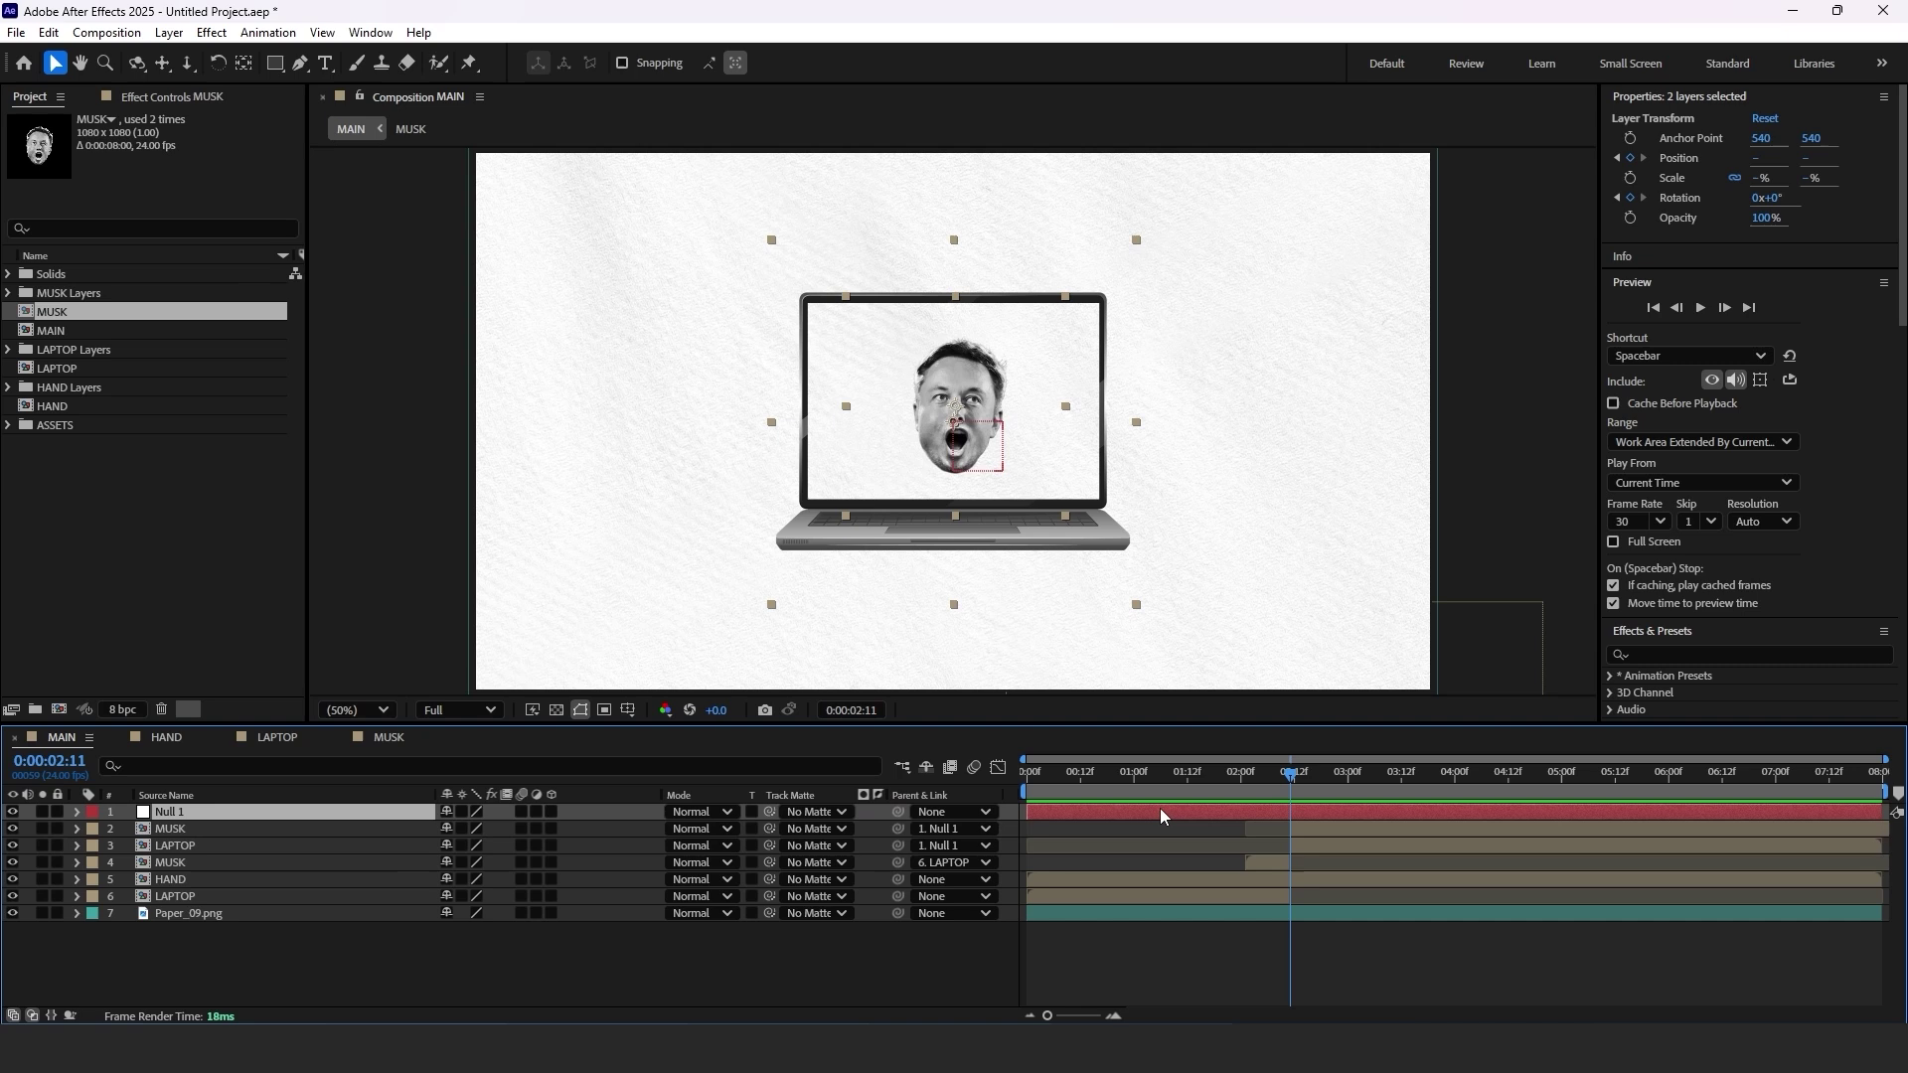
{"action": "key", "text": "alt+bracketleft"}
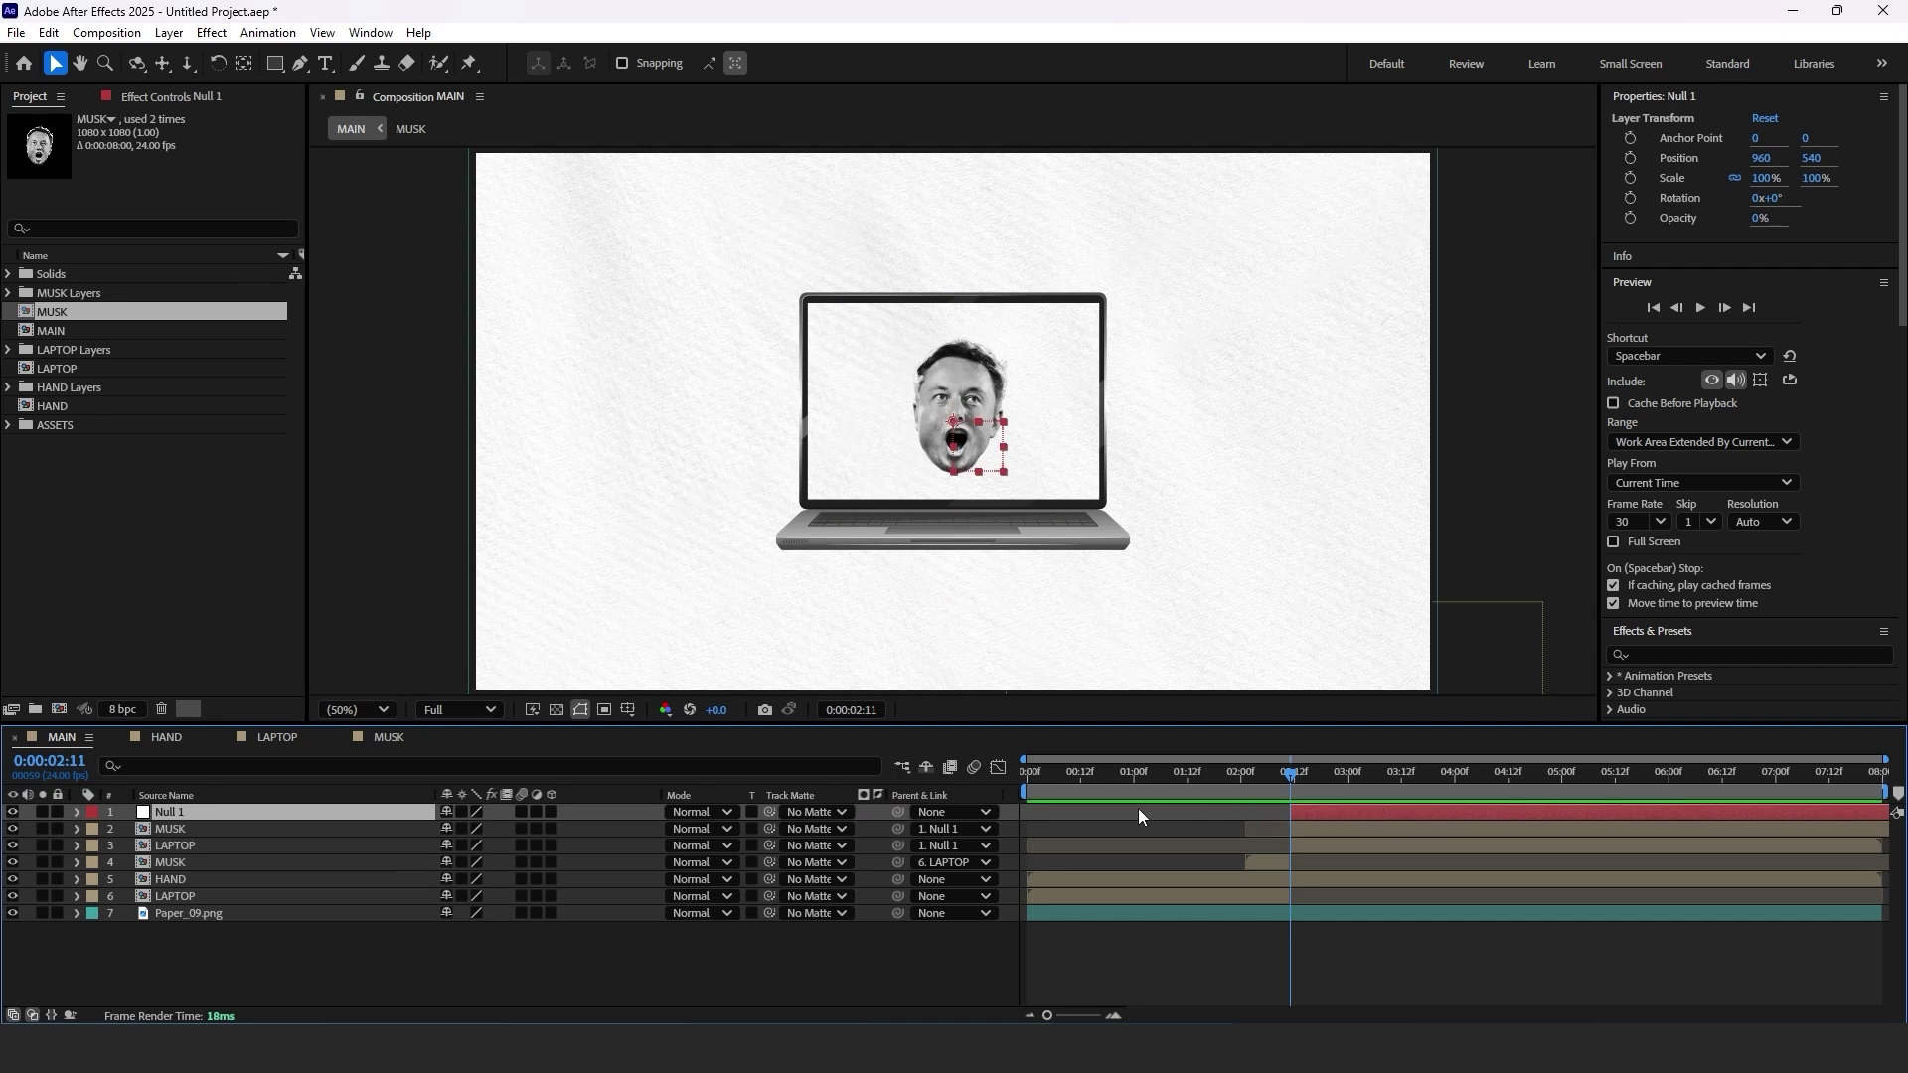
Keyframe Null 1's Scale from 100% at 0:00:02:11 to 343% at 0:00:02:19 for a zoom into the face.
{"action": "key", "text": "s"}
{"action": "left_click", "coordinate": [128, 828]}
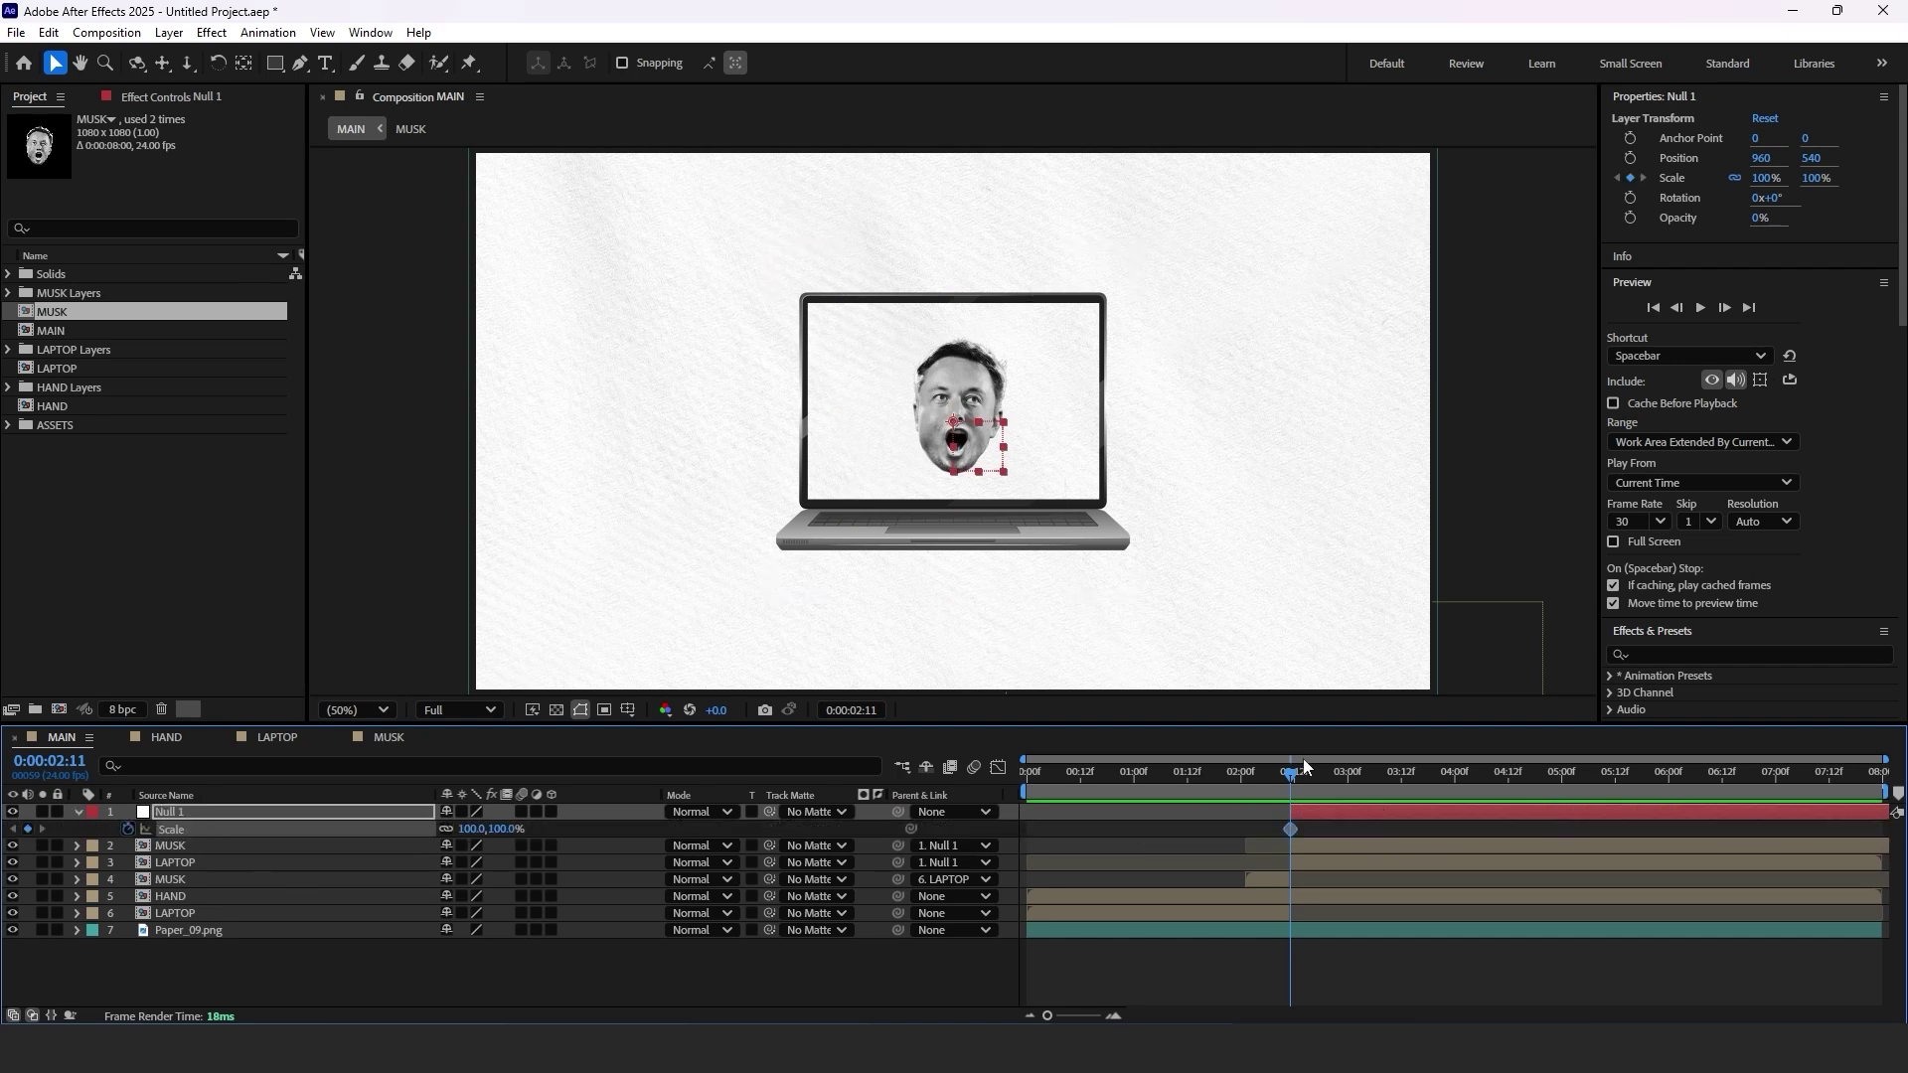
{"action": "left_click_drag", "start_coordinate": [1305, 767], "coordinate": [1330, 776]}
{"action": "left_click_drag", "start_coordinate": [472, 829], "coordinate": [679, 809]}
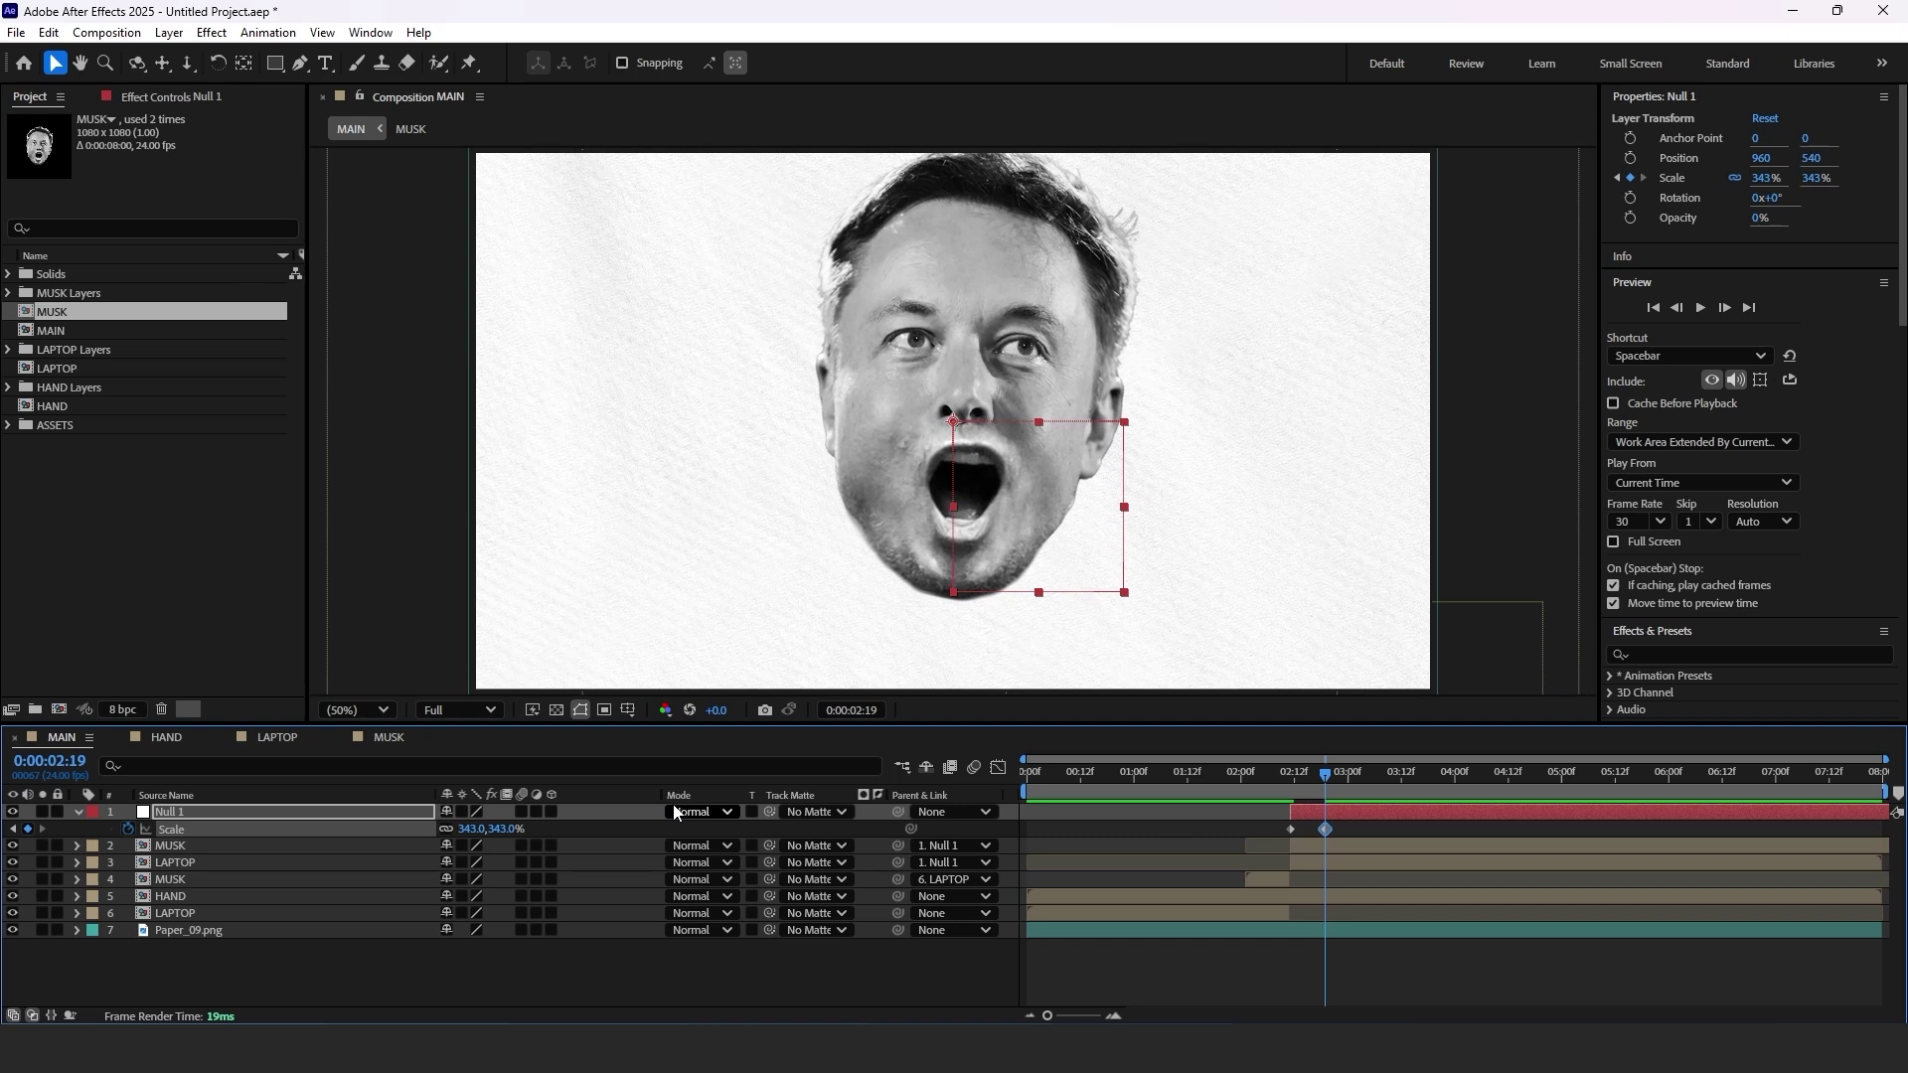
Keyframe Null 1's Position from 960, 540 at 0:00:02:11 to 960, 617 at 0:00:02:19 and reduce its end Scale to 310%.
{"action": "key", "text": "shift+p"}
{"action": "left_click", "coordinate": [128, 829]}
{"action": "left_click_drag", "start_coordinate": [1325, 829], "coordinate": [1291, 829]}
{"action": "mouse_move", "coordinate": [482, 829]}
{"action": "left_mouse_down"}
{"action": "mouse_move", "coordinate": [558, 829]}
{"action": "mouse_move", "coordinate": [468, 847]}
{"action": "left_mouse_up"}
Keyframe the second LAPTOP part's Opacity from 100% to 0% at 0:00:02:19 so the laptop fades out, and preview the fade.
{"action": "left_click", "coordinate": [1330, 885]}
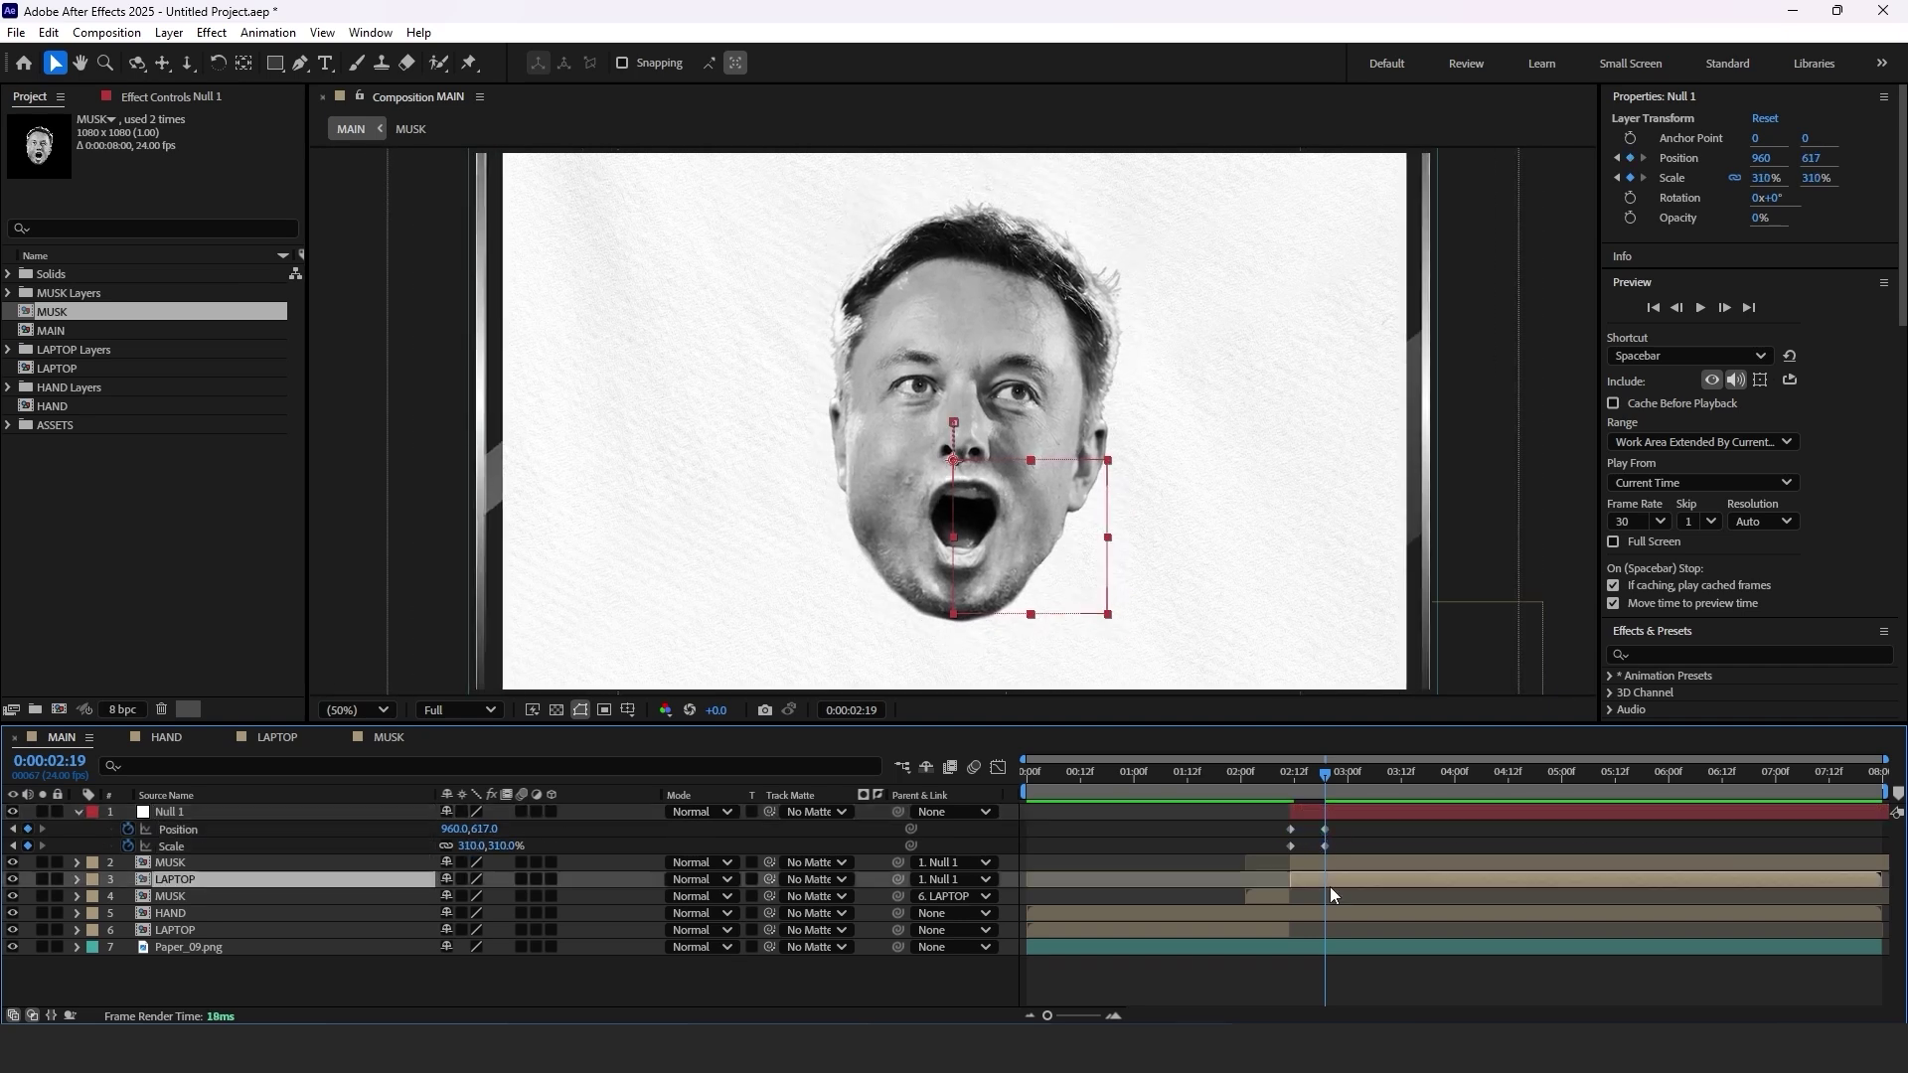
{"action": "key", "text": "t"}
{"action": "left_click", "coordinate": [128, 896]}
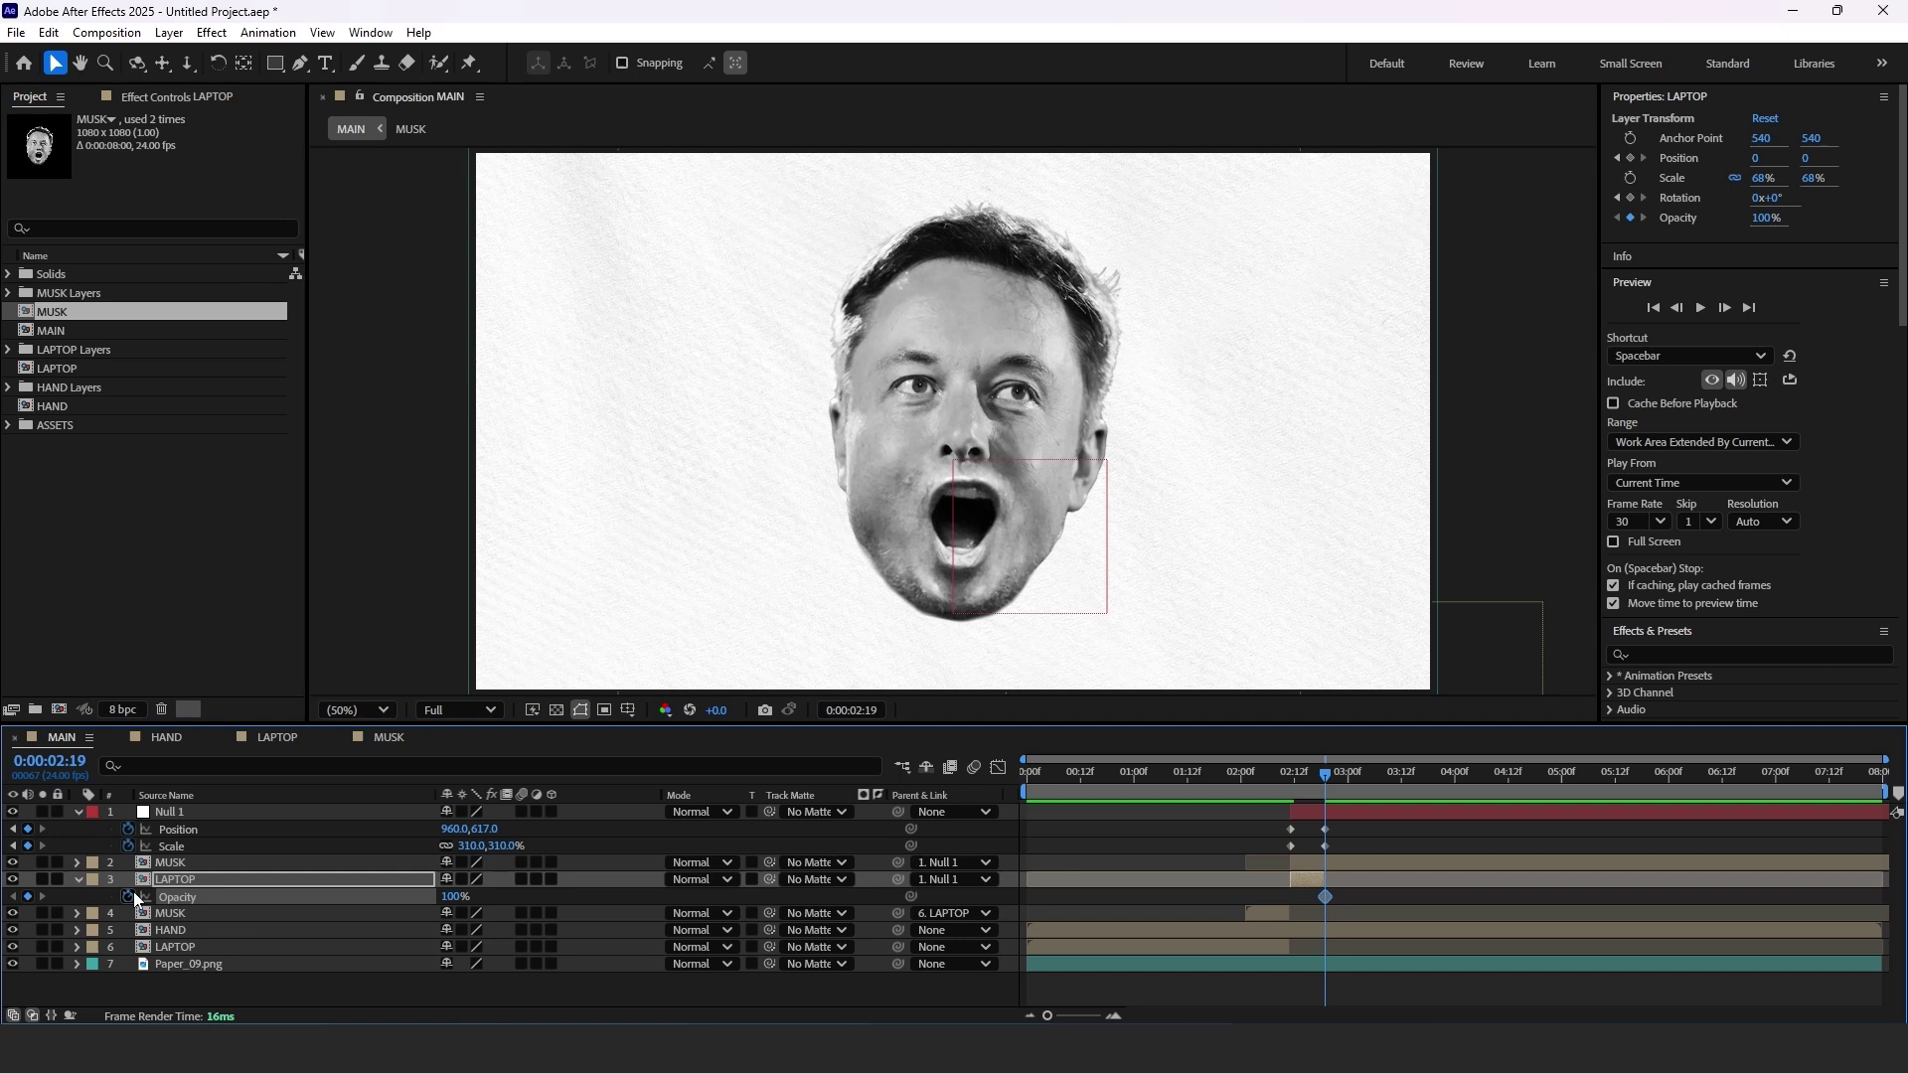
{"action": "left_click_drag", "start_coordinate": [1324, 898], "coordinate": [1308, 899]}
{"action": "left_click_drag", "start_coordinate": [453, 899], "coordinate": [226, 901]}
{"action": "mouse_move", "coordinate": [1293, 760]}
{"action": "left_mouse_down"}
{"action": "mouse_move", "coordinate": [1333, 772]}
{"action": "mouse_move", "coordinate": [1312, 772]}
{"action": "left_mouse_up"}
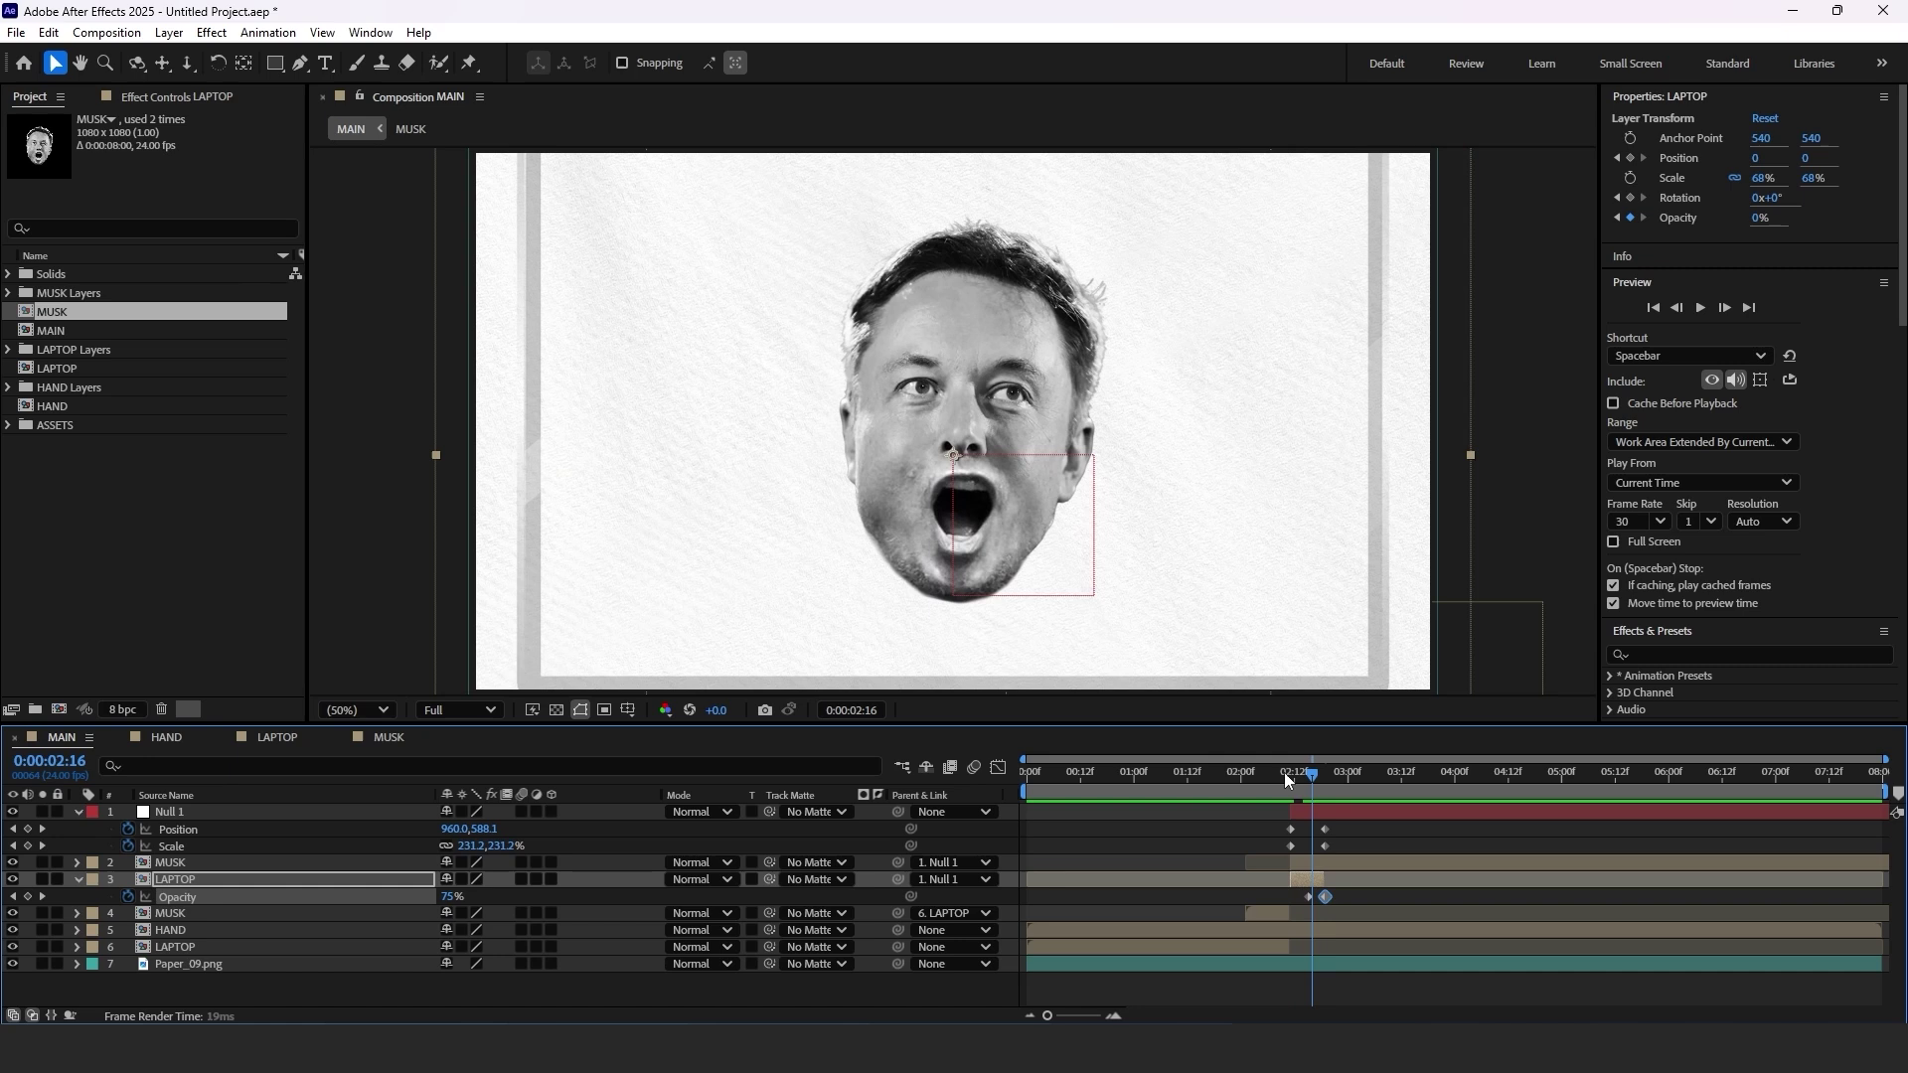
{"action": "left_click", "coordinate": [1261, 772]}
{"action": "key", "text": "space"}
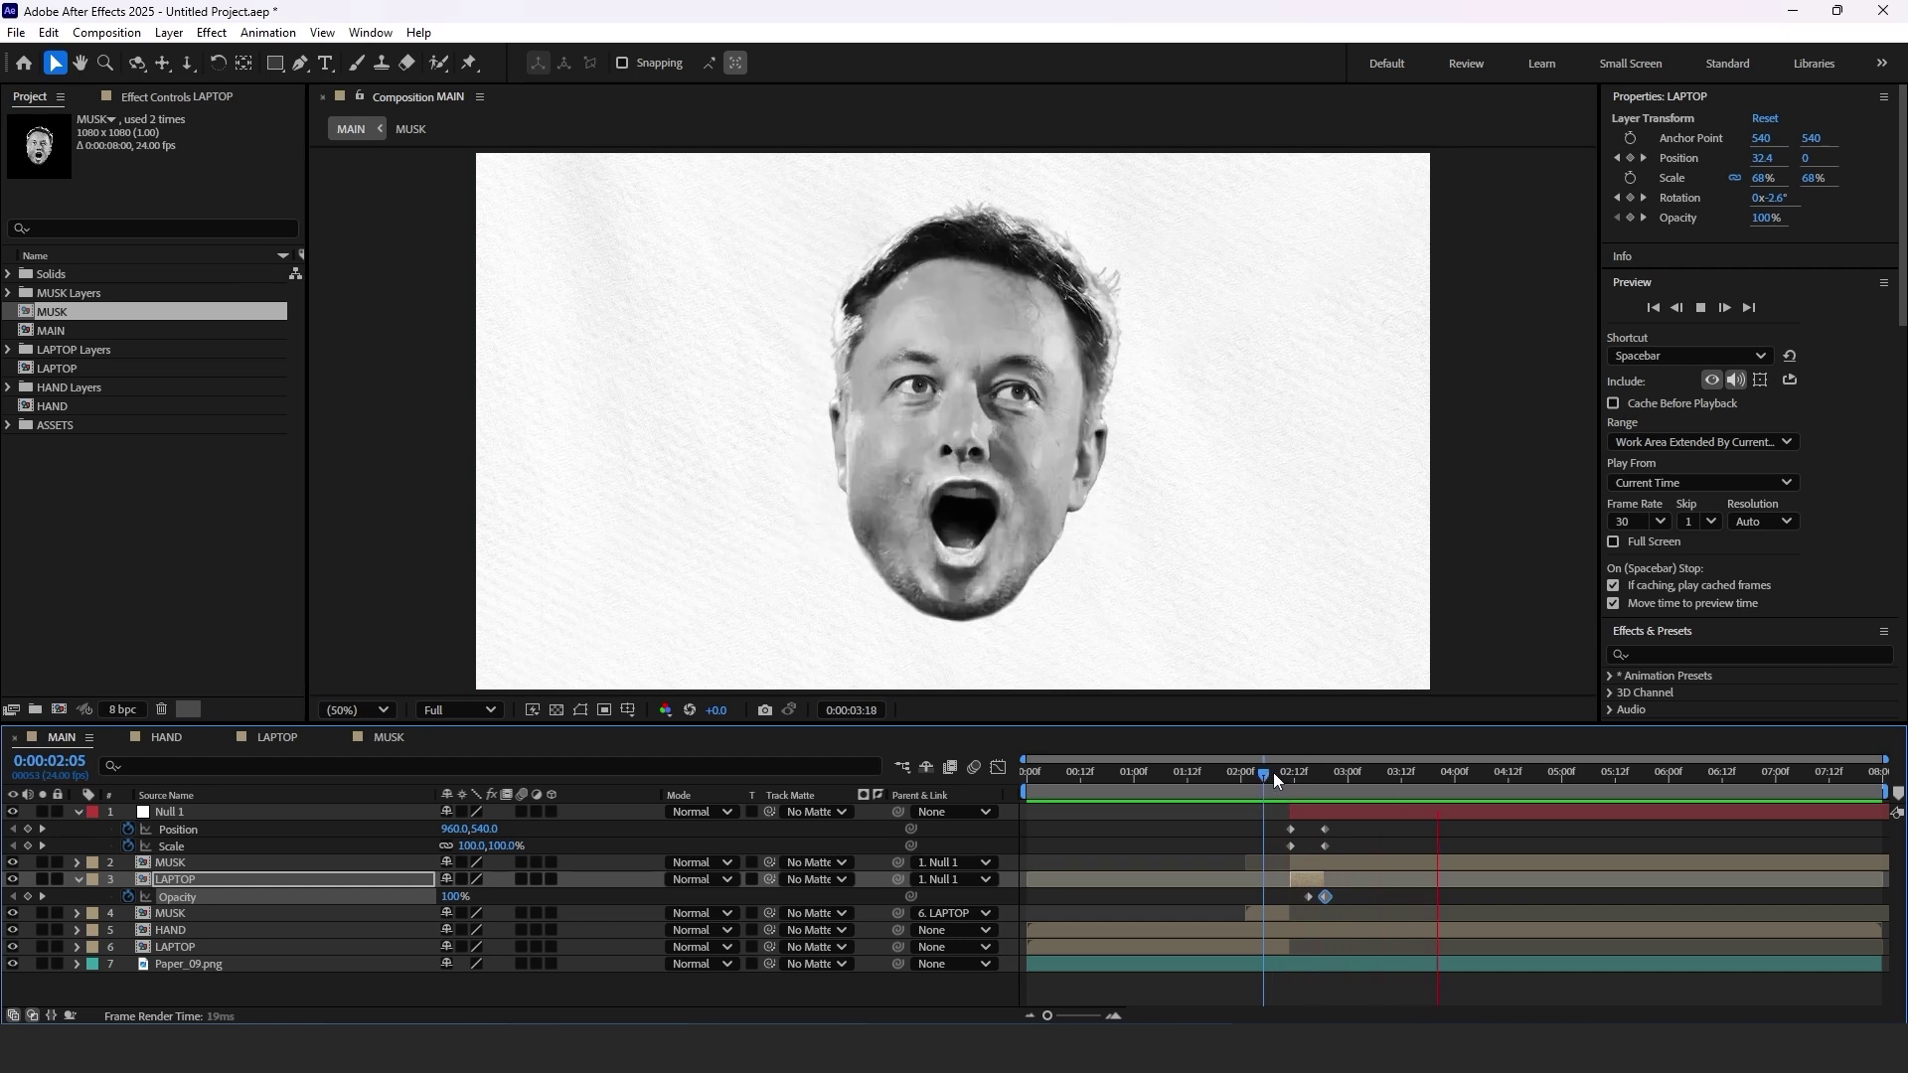
Apply Easy Ease to Null 1's Position and Scale keyframes, shape the speed curve to peak early with a long ease-out, and preview.
{"action": "left_click_drag", "start_coordinate": [1341, 844], "coordinate": [1276, 829]}
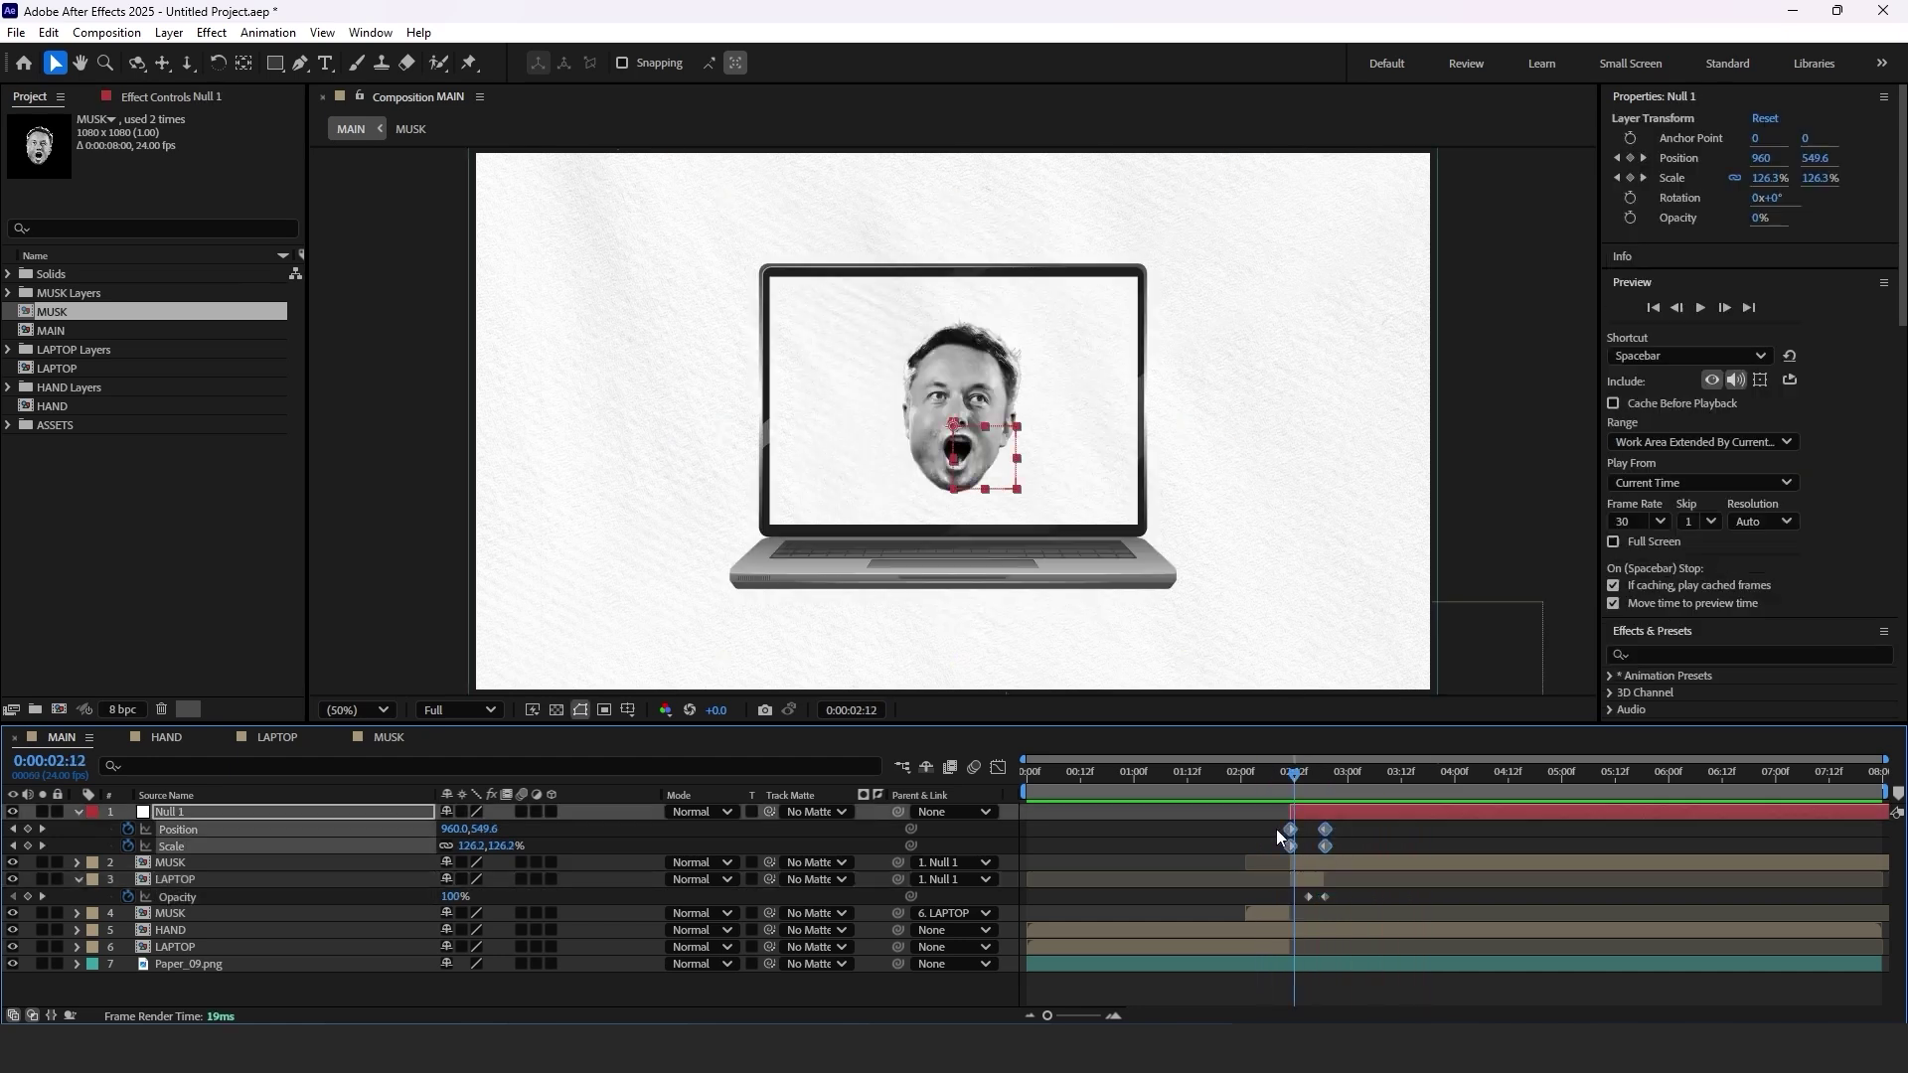
{"action": "key", "text": "F9"}
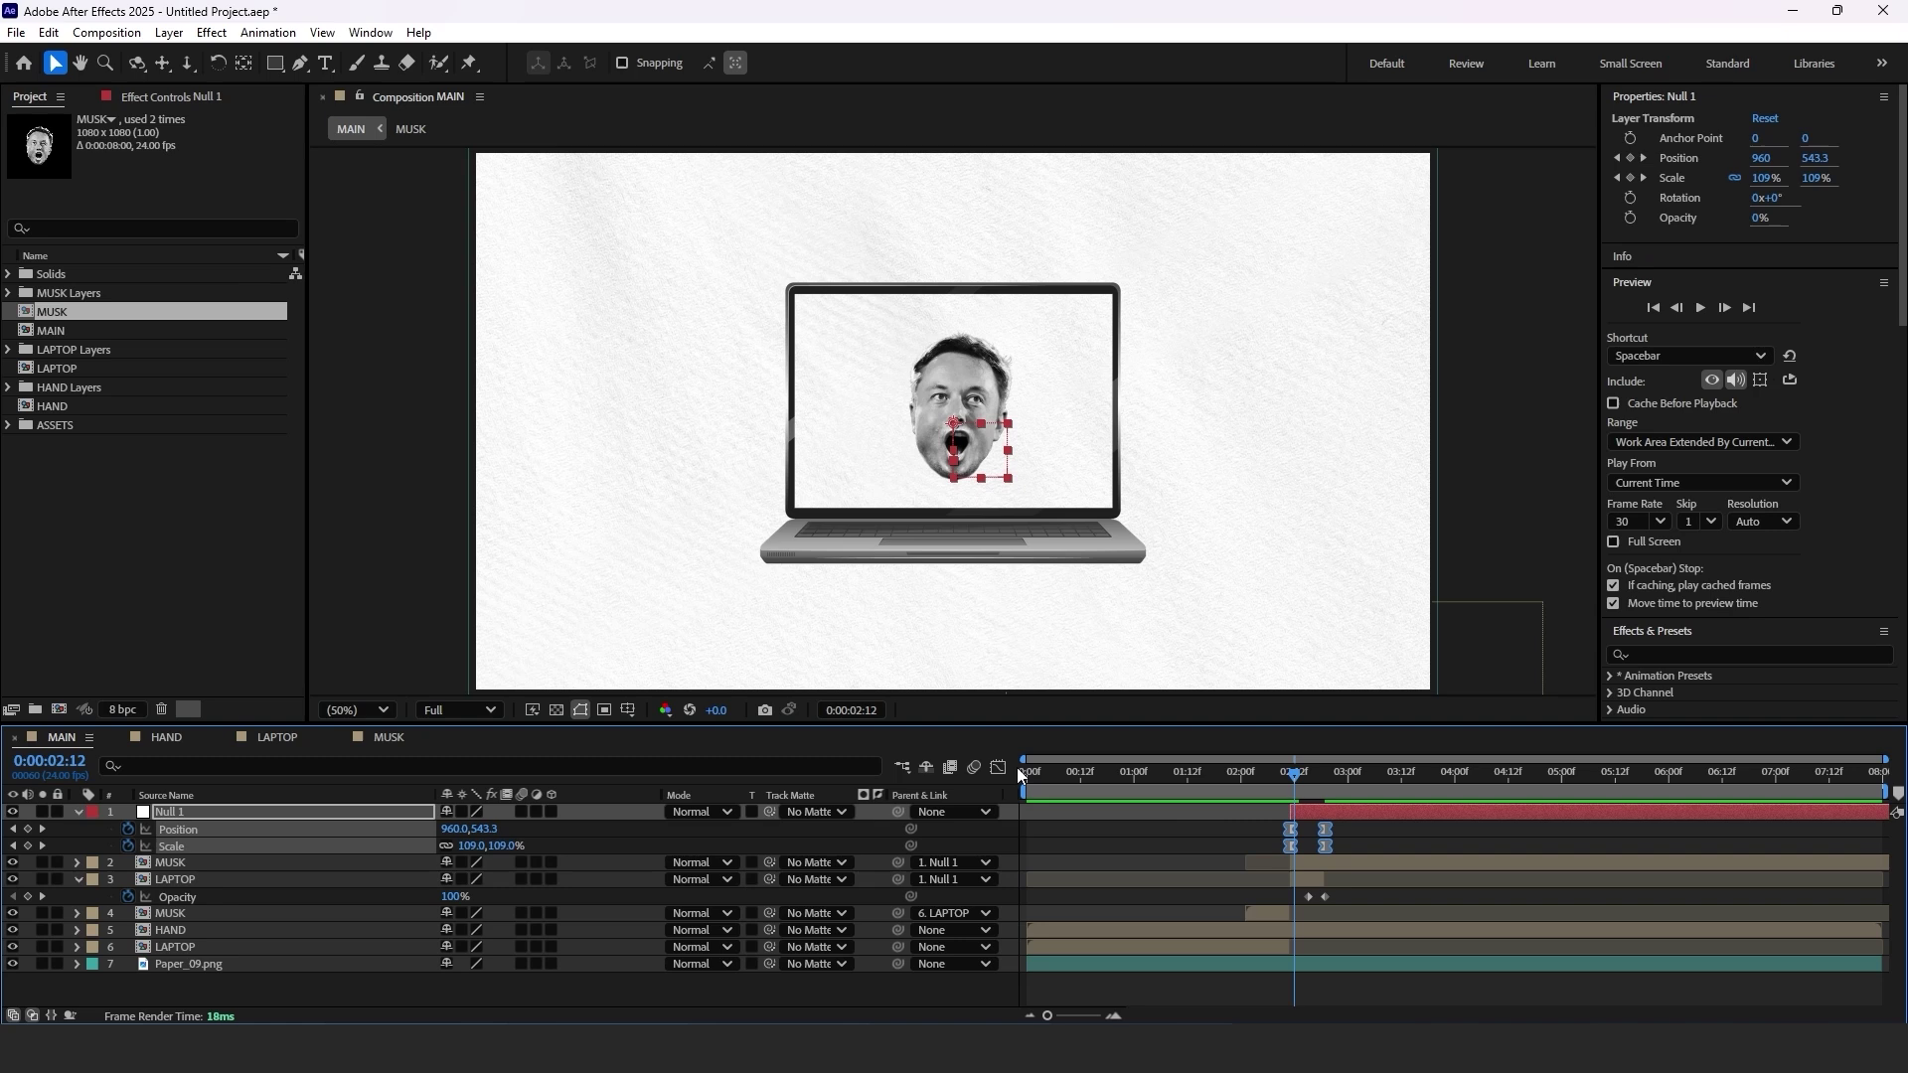
{"action": "left_click", "coordinate": [998, 767]}
{"action": "left_click_drag", "start_coordinate": [1336, 966], "coordinate": [1291, 932]}
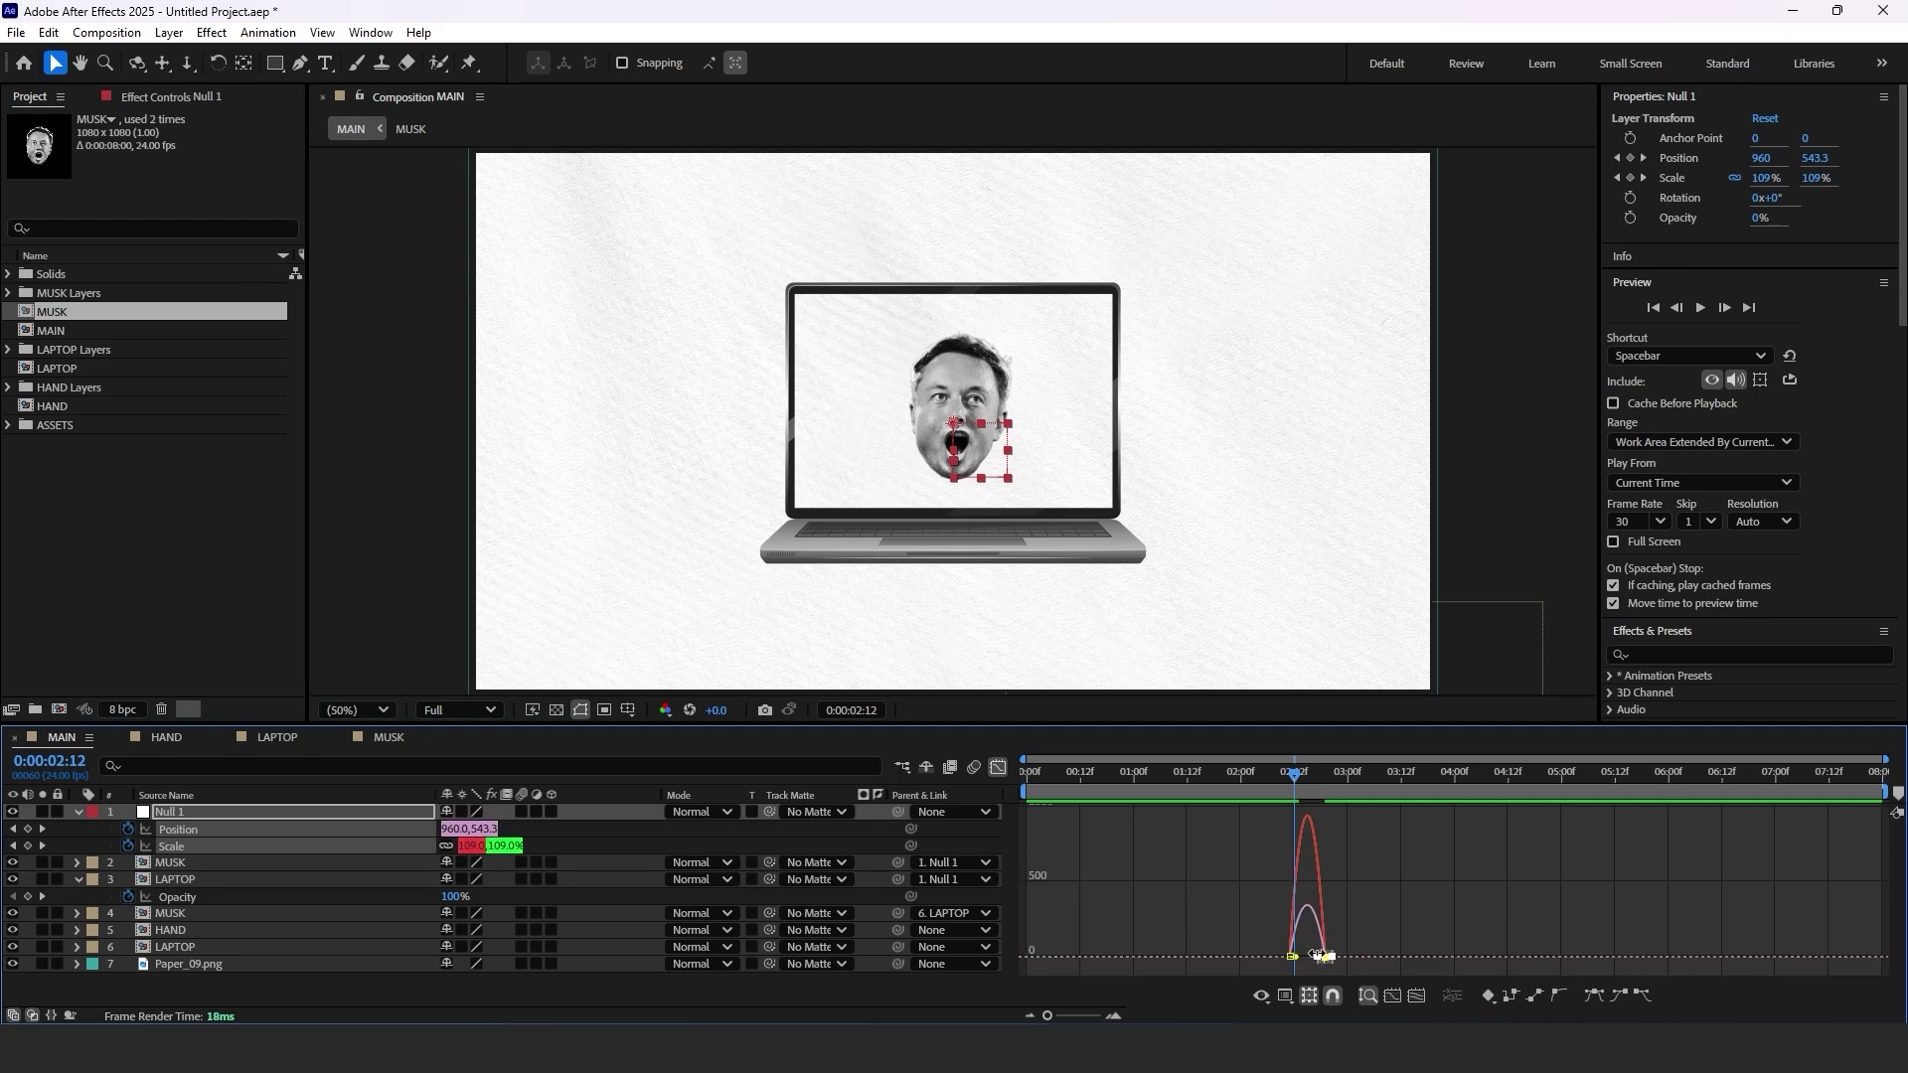
{"action": "scroll", "coordinate": [1330, 956], "scroll_direction": "up", "scroll_amount": 3}
{"action": "left_click", "coordinate": [1347, 949]}
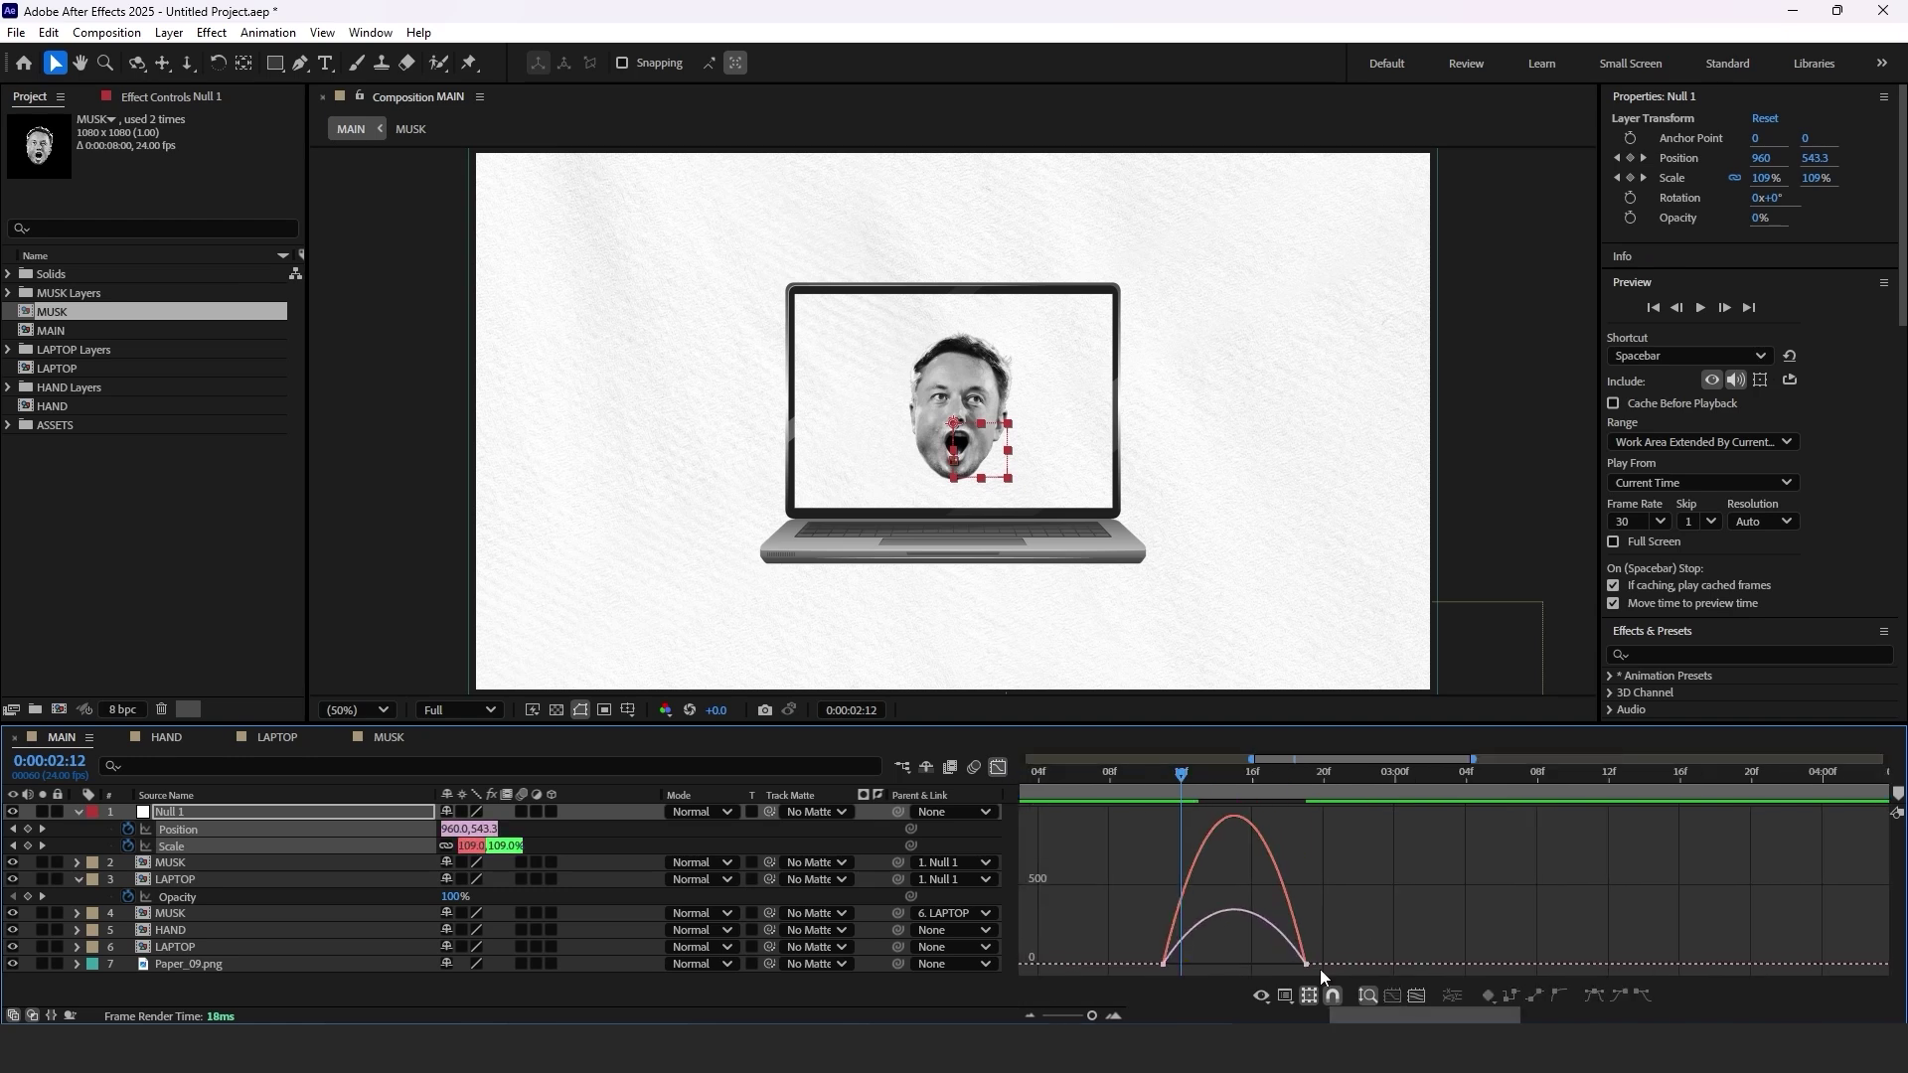
{"action": "left_click_drag", "start_coordinate": [1320, 968], "coordinate": [1243, 956]}
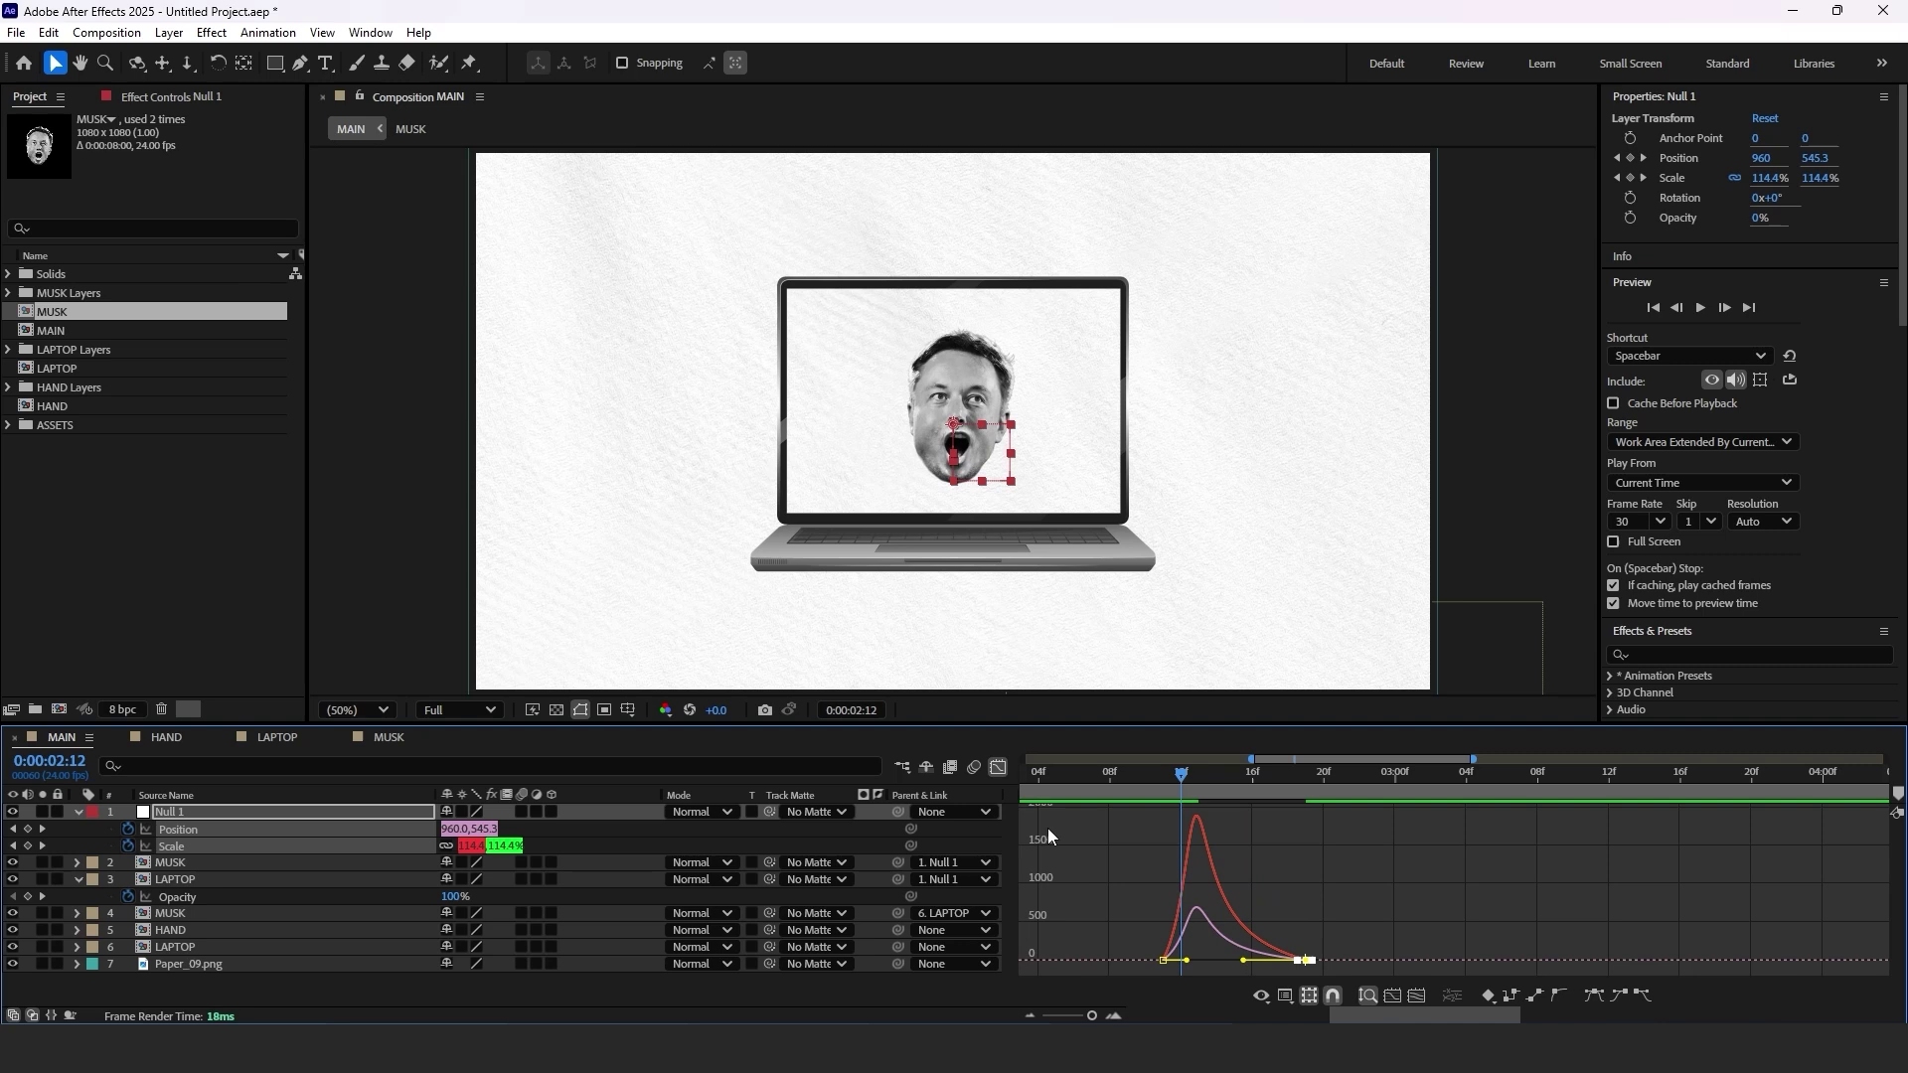
{"action": "left_click", "coordinate": [997, 767]}
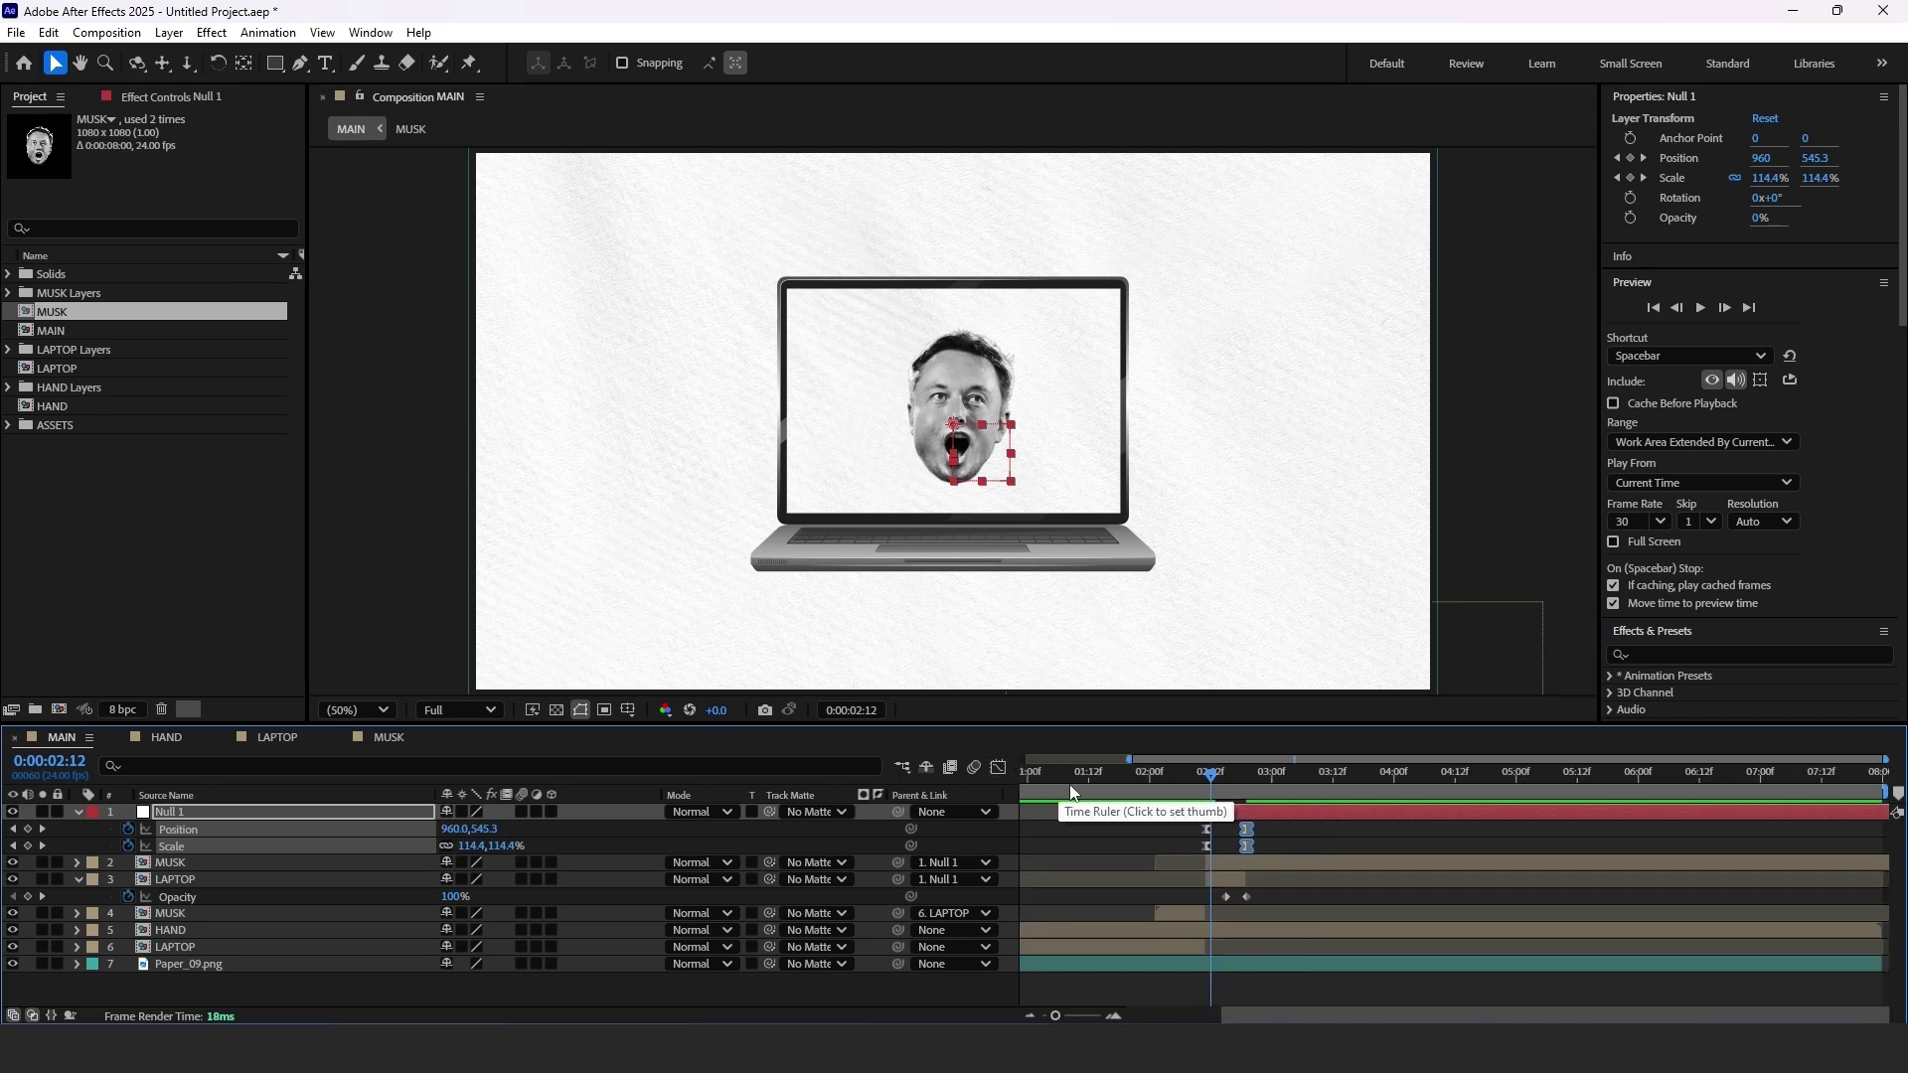
{"action": "key", "text": "Home"}
{"action": "key", "text": "space"}
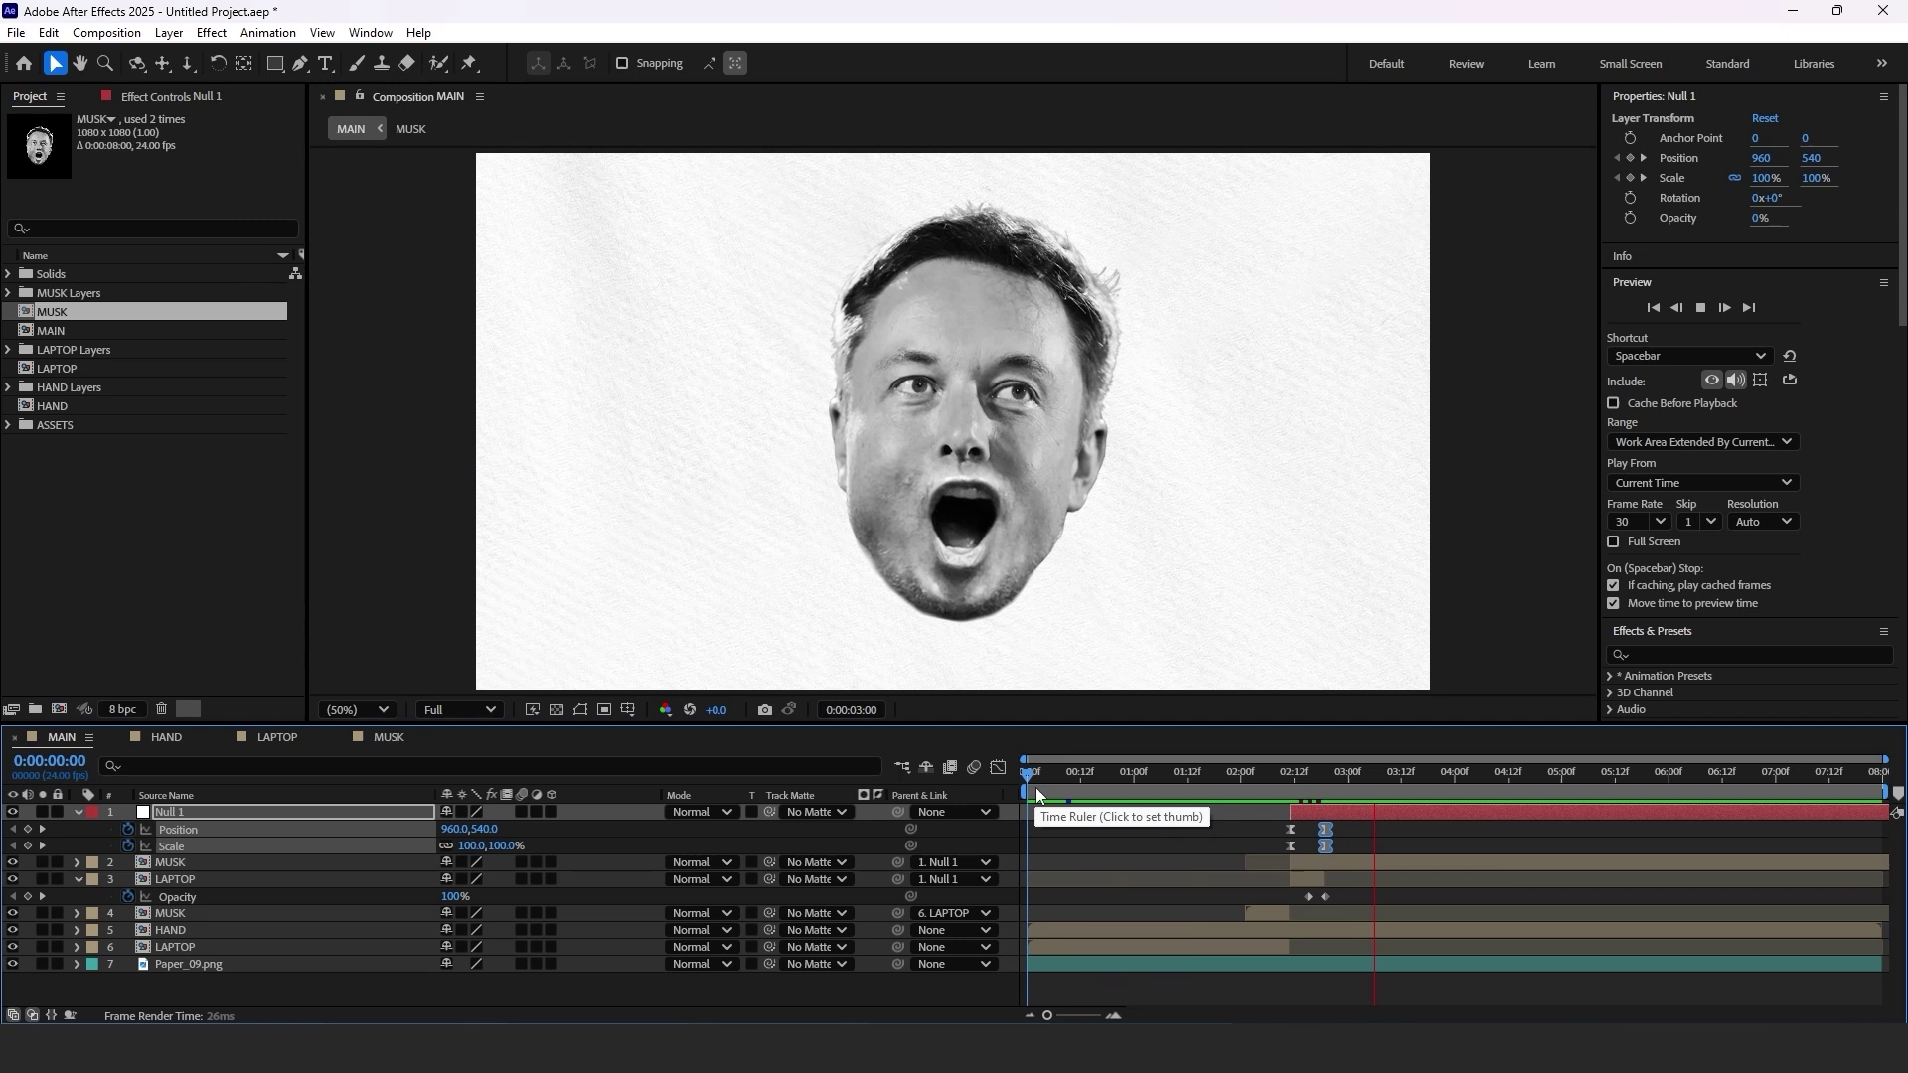
Slow the zoom by moving Null 1's end keyframes to 0:00:03:11 and the LAPTOP fade's end keyframe to about 0:00:03:00.
{"action": "left_click", "coordinate": [1347, 849]}
{"action": "left_click_drag", "start_coordinate": [1326, 846], "coordinate": [1401, 841]}
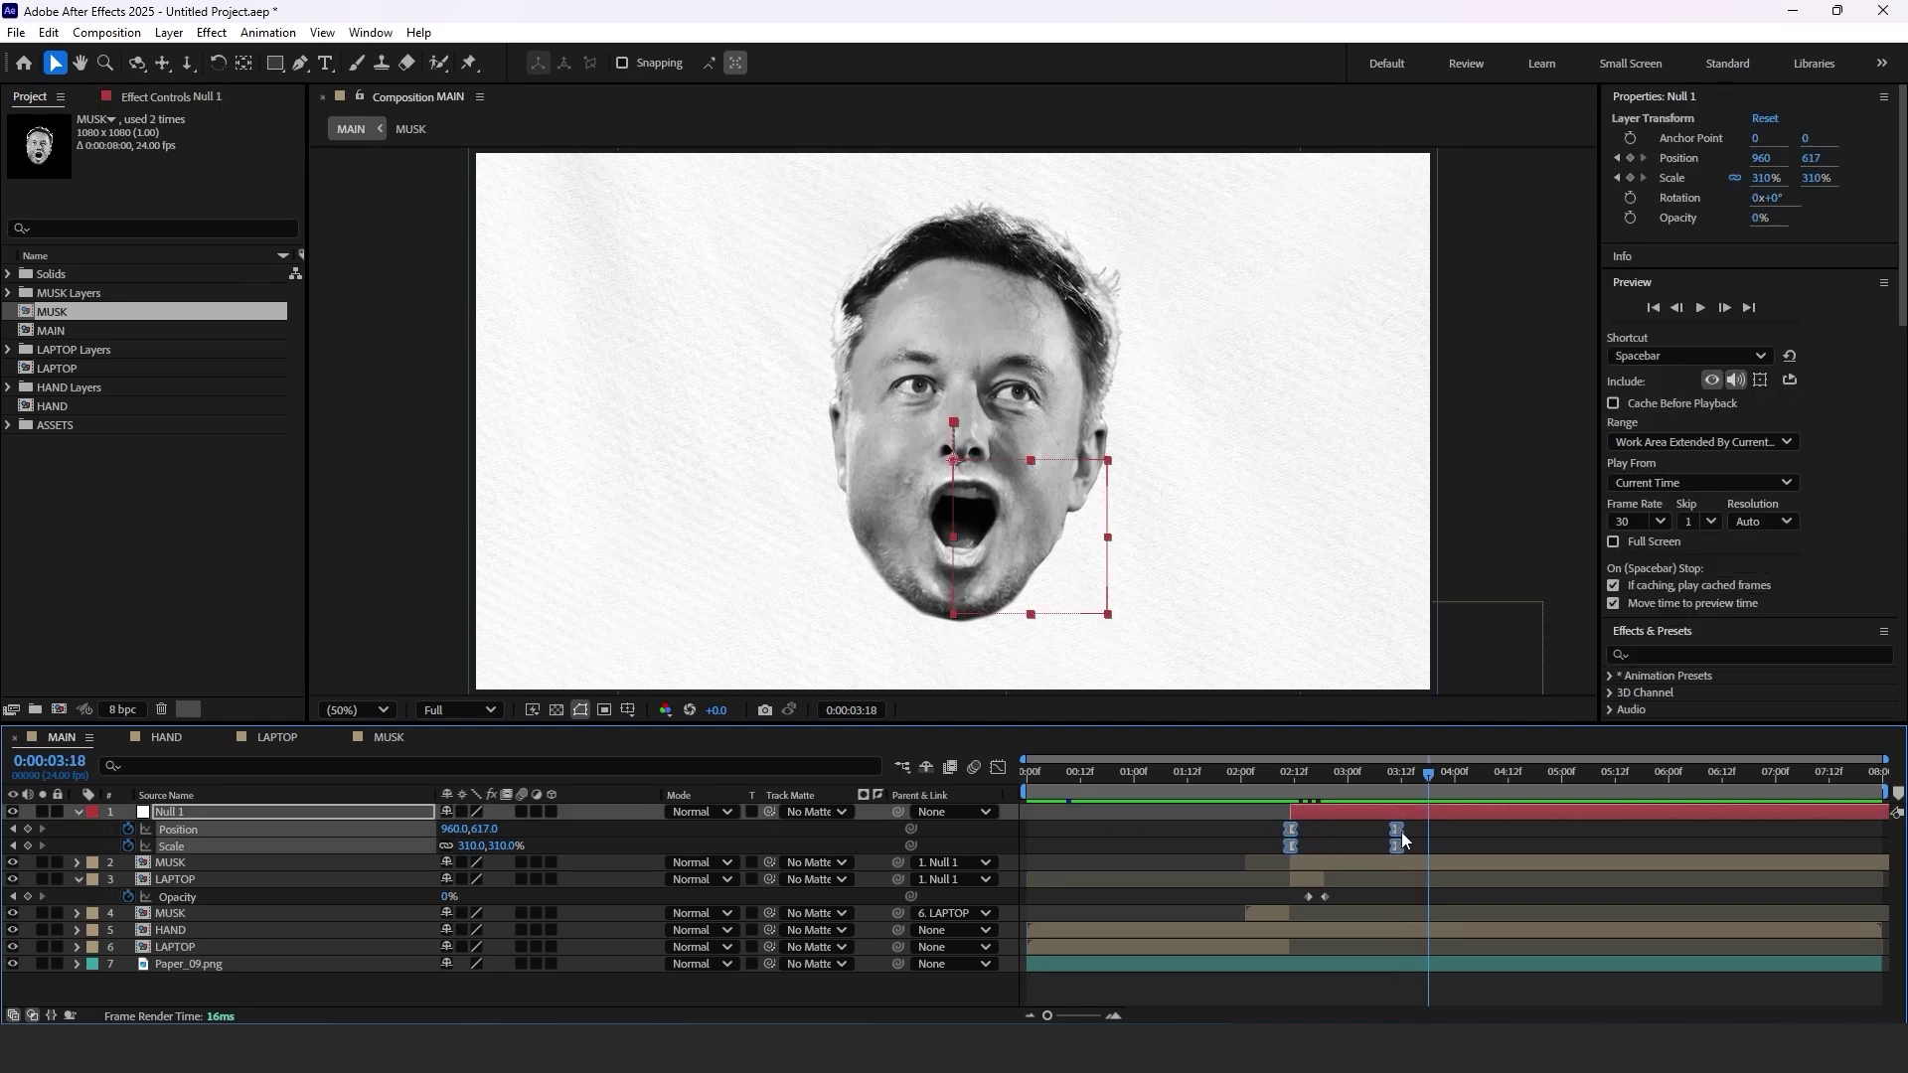
{"action": "left_click_drag", "start_coordinate": [1326, 896], "coordinate": [1348, 897]}
{"action": "left_click", "coordinate": [1278, 779]}
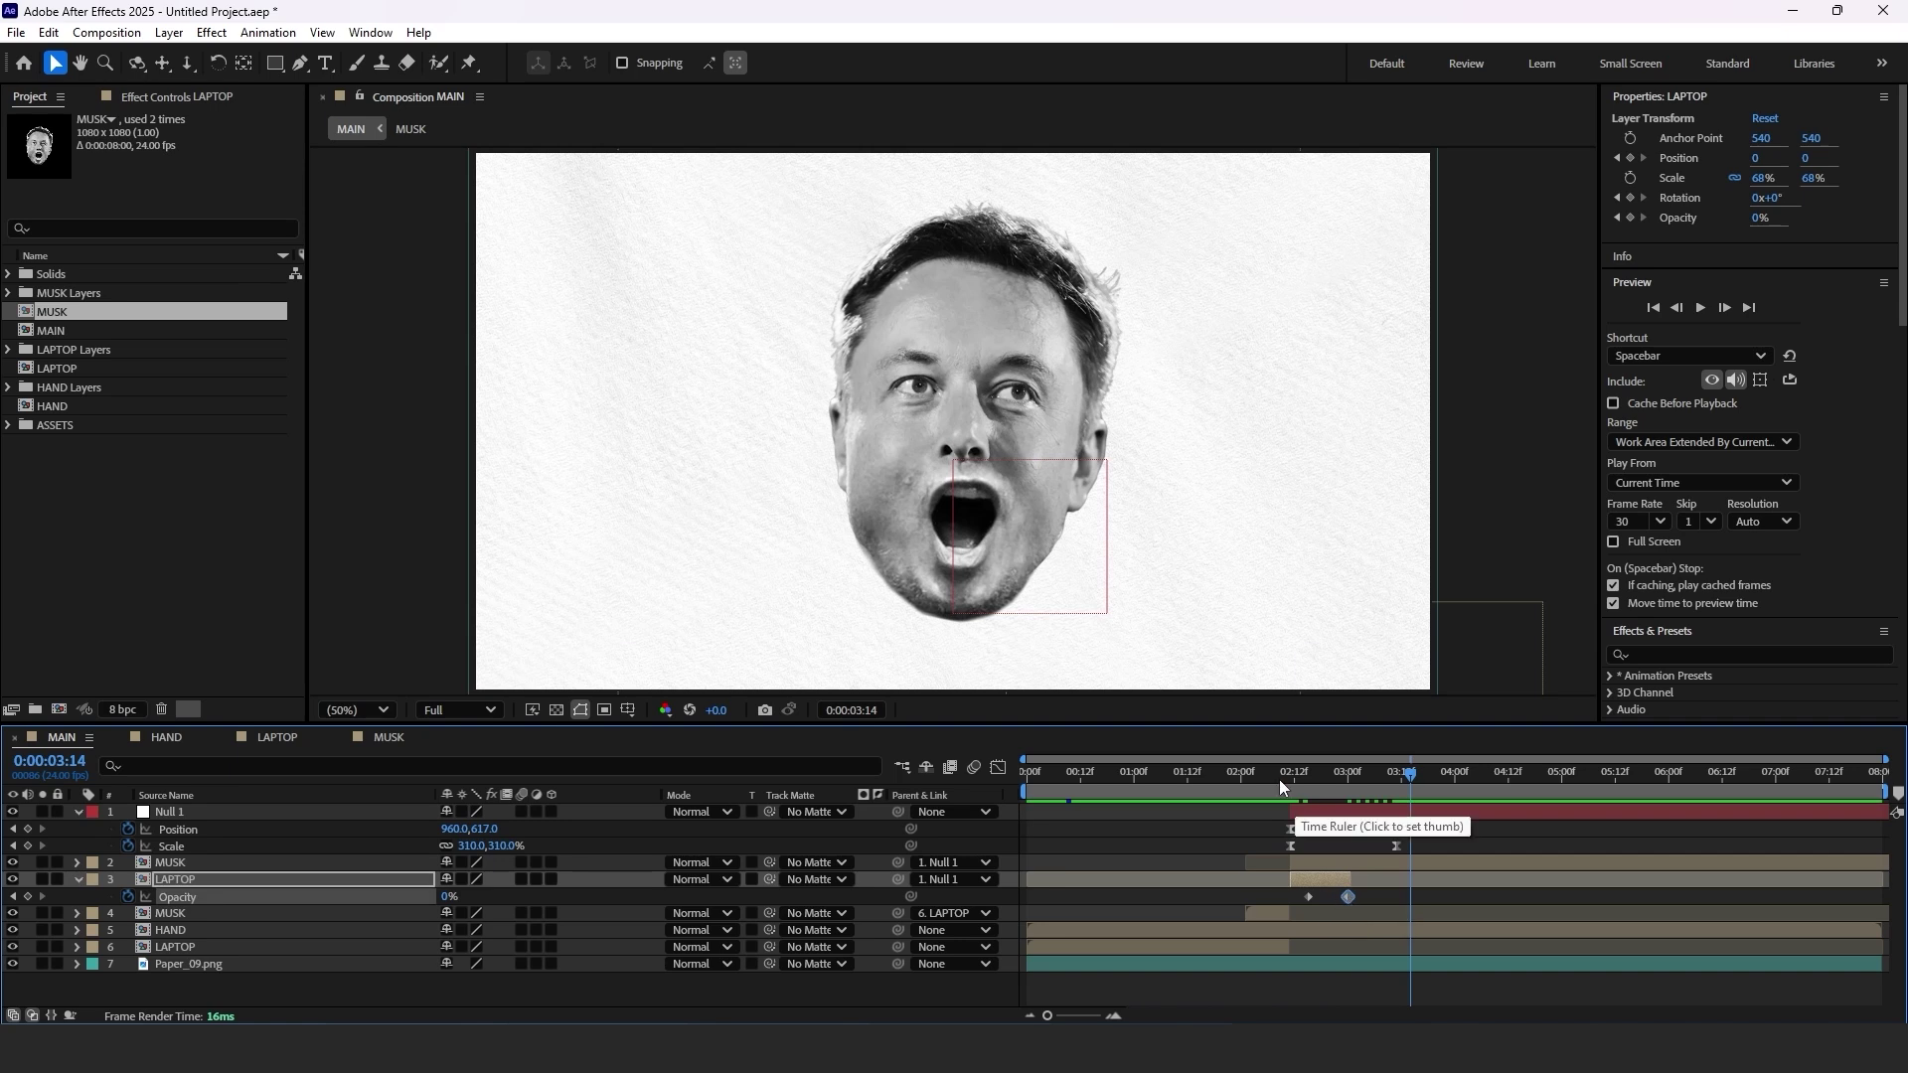
{"action": "key", "text": "space"}
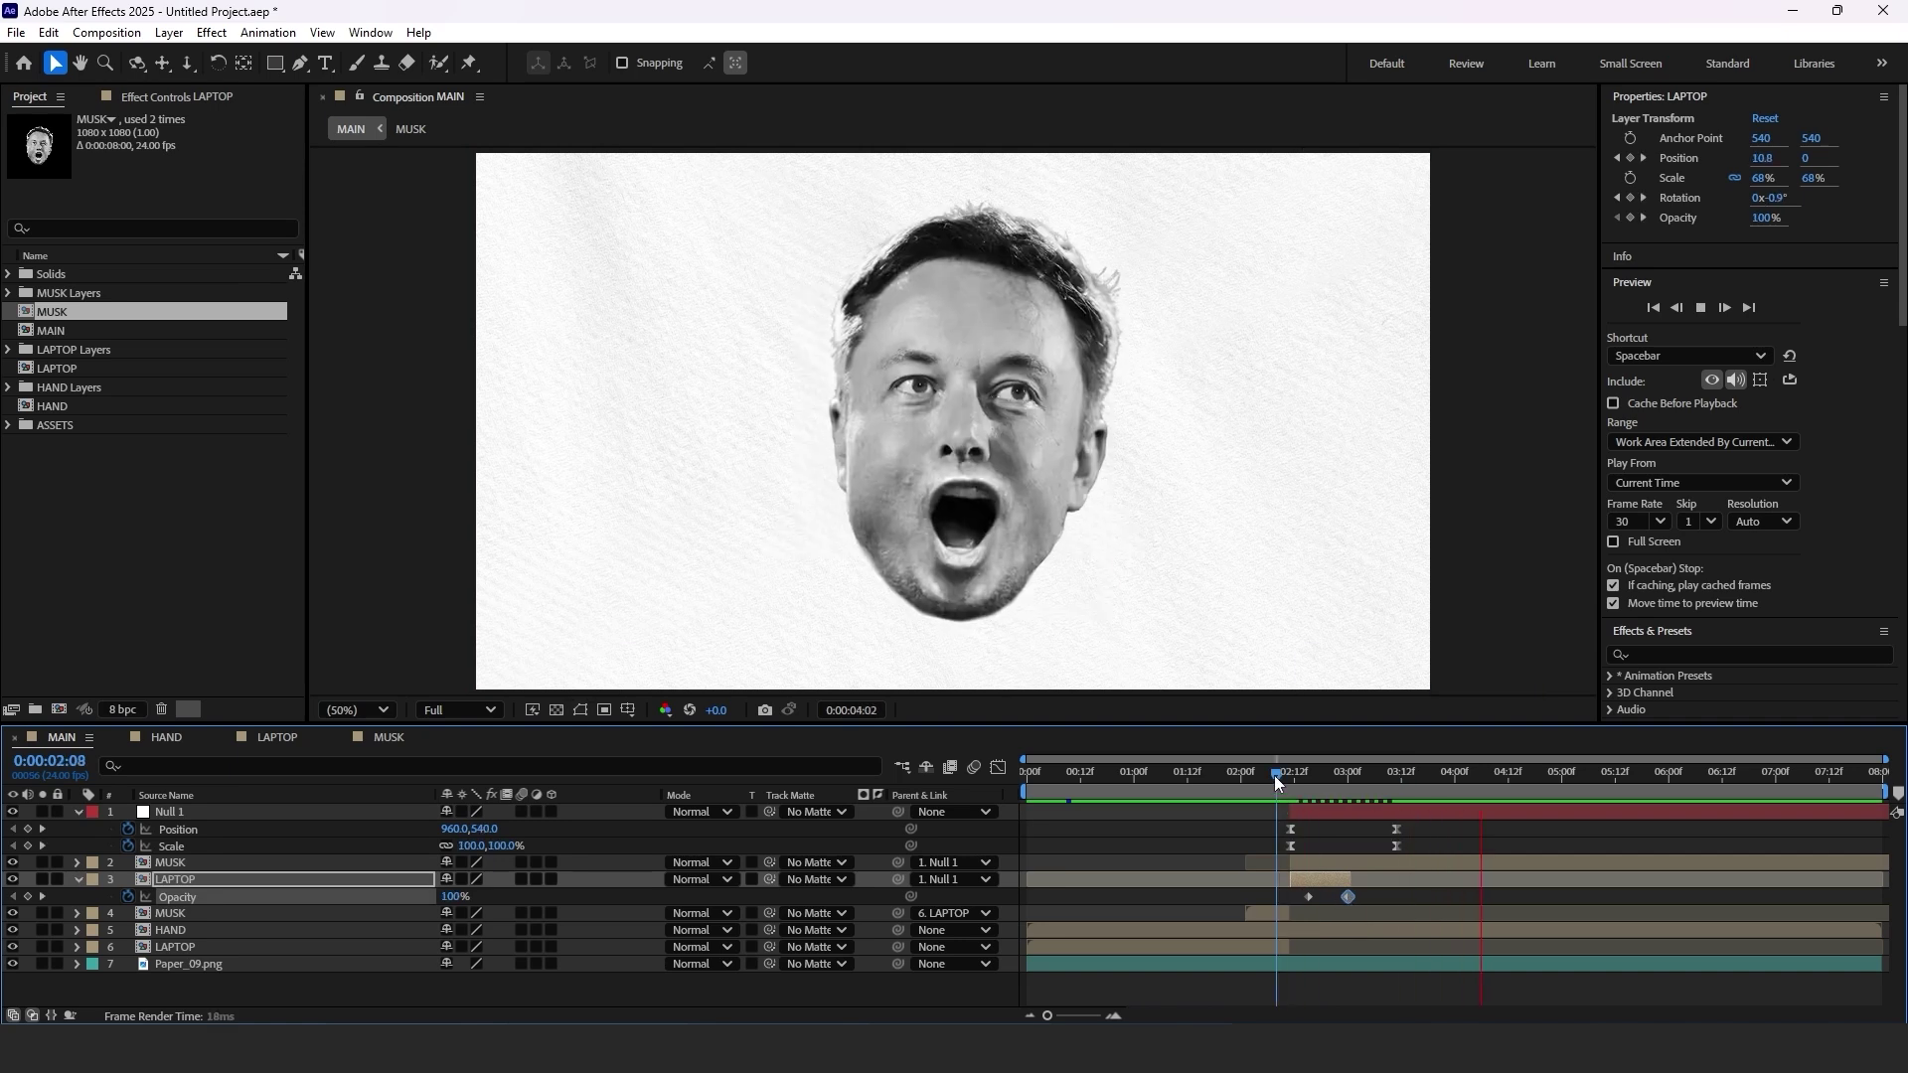
{"action": "key", "text": "space"}
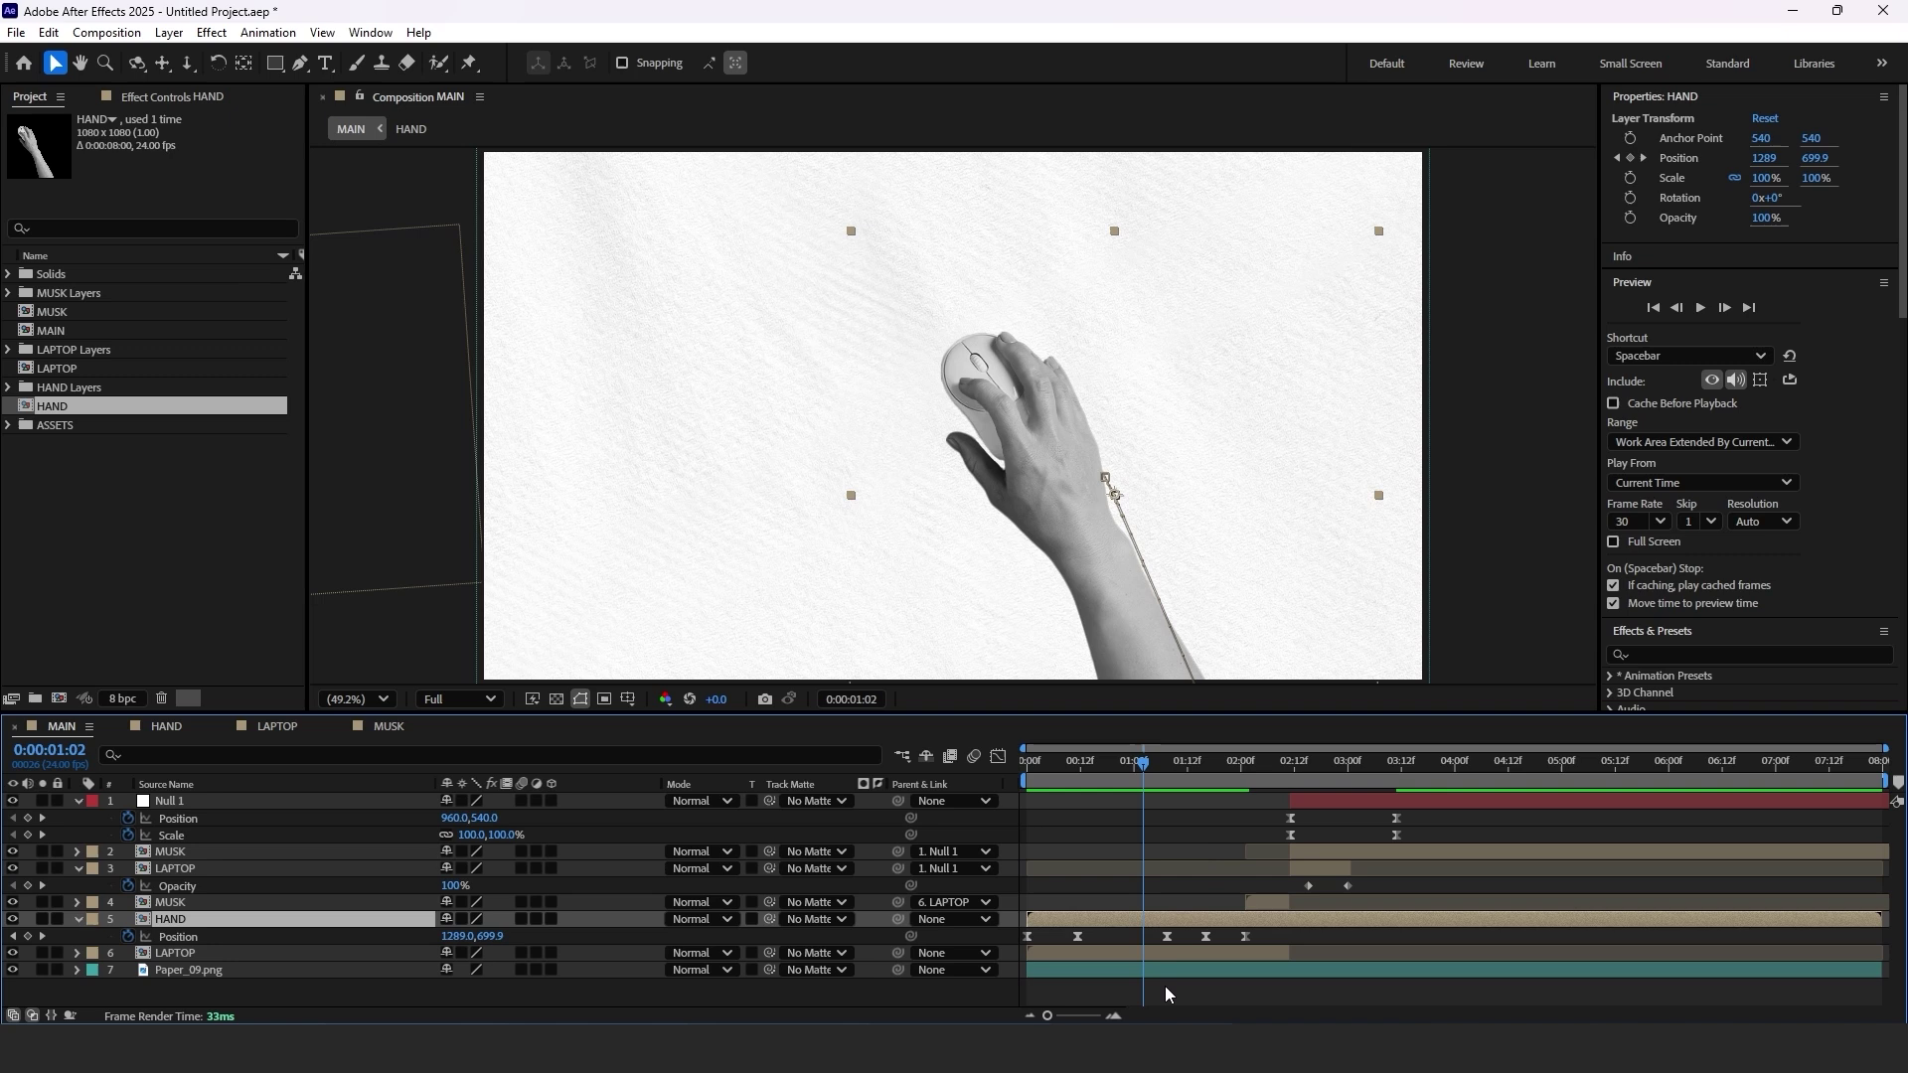
Shift HAND's last three Position keyframes to start at 0:00:01:02, move the first LAPTOP part's keyframes equally earlier, and preview.
{"action": "left_click_drag", "start_coordinate": [1115, 939], "coordinate": [1143, 939]}
{"action": "left_click_drag", "start_coordinate": [1107, 765], "coordinate": [1172, 778]}
{"action": "key", "text": "space"}
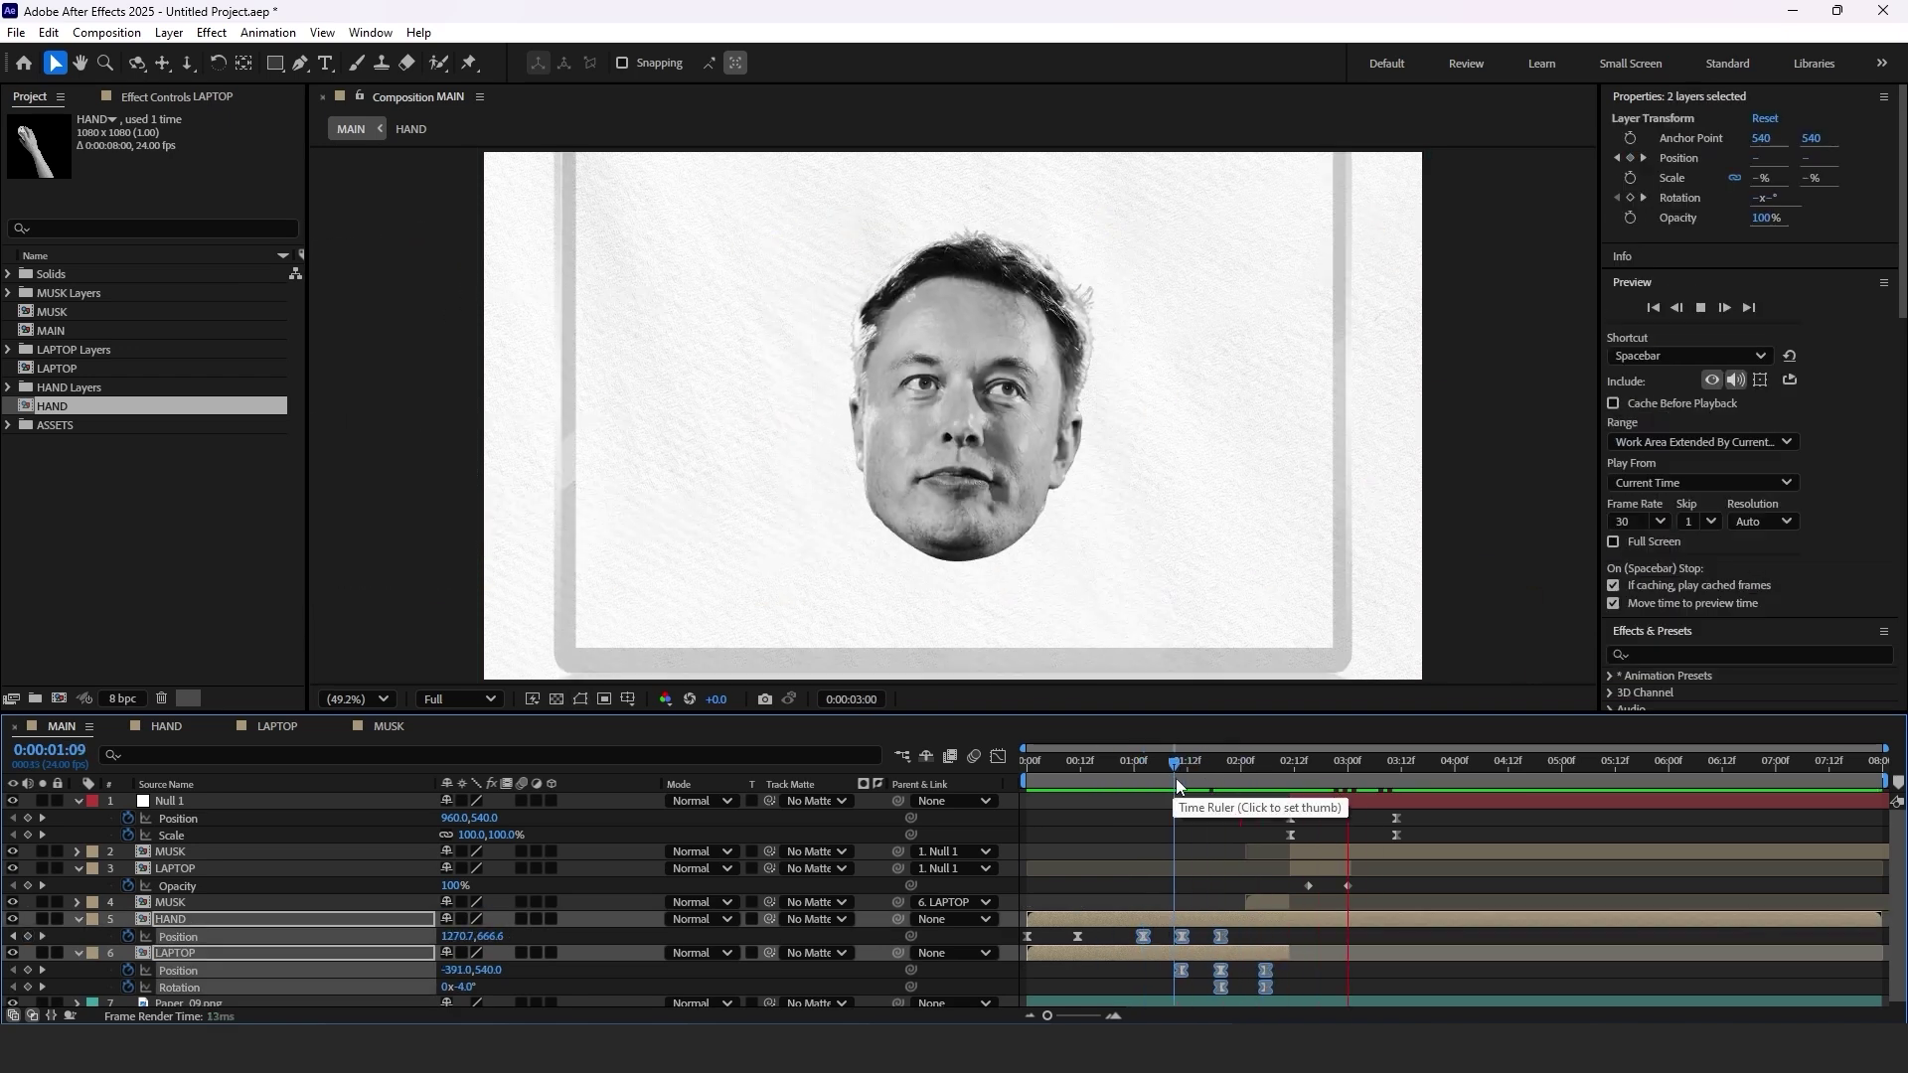
{"action": "key", "text": "space"}
Add cursor.png as the top layer, scale it to 12%, place it at 1476.6, 318.3 and trim its start to 0:00:02:11.
{"action": "left_click", "coordinate": [1292, 771]}
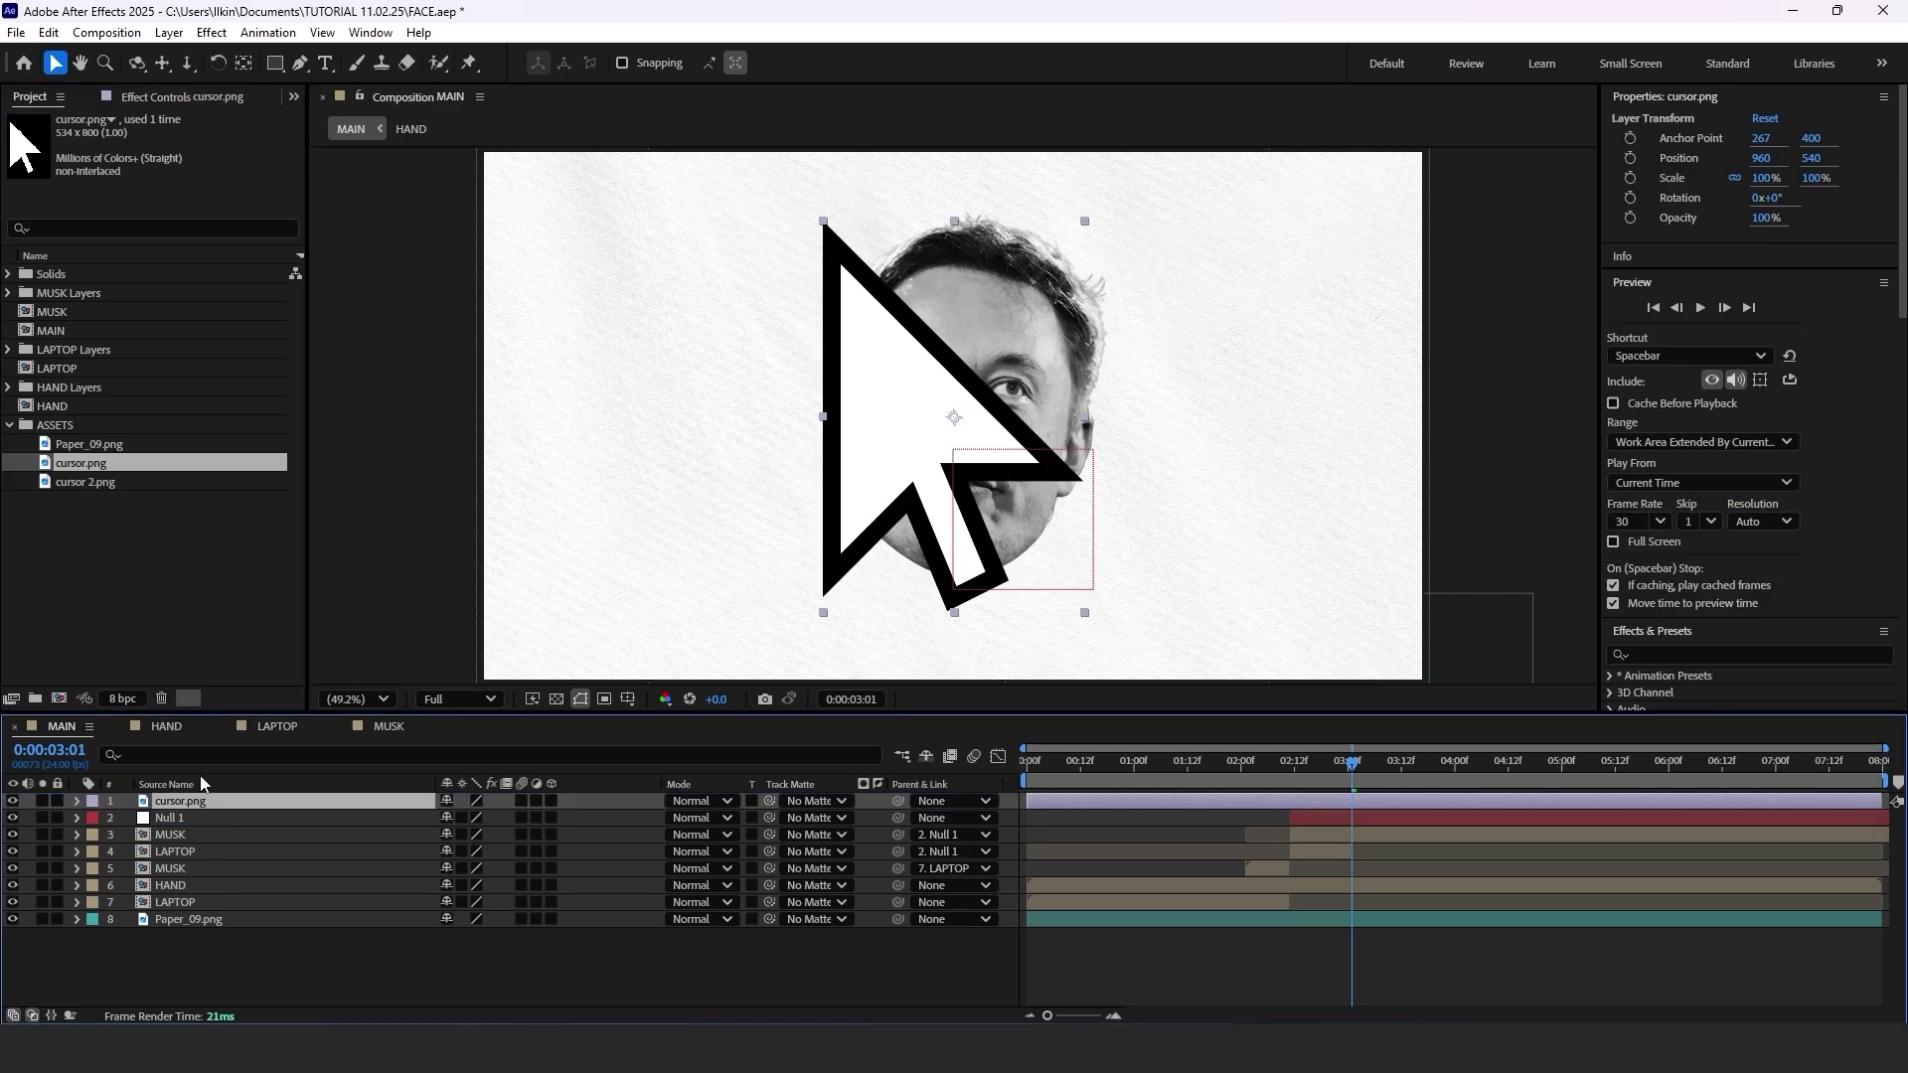
{"action": "key", "text": "s"}
{"action": "left_click_drag", "start_coordinate": [473, 819], "coordinate": [397, 818]}
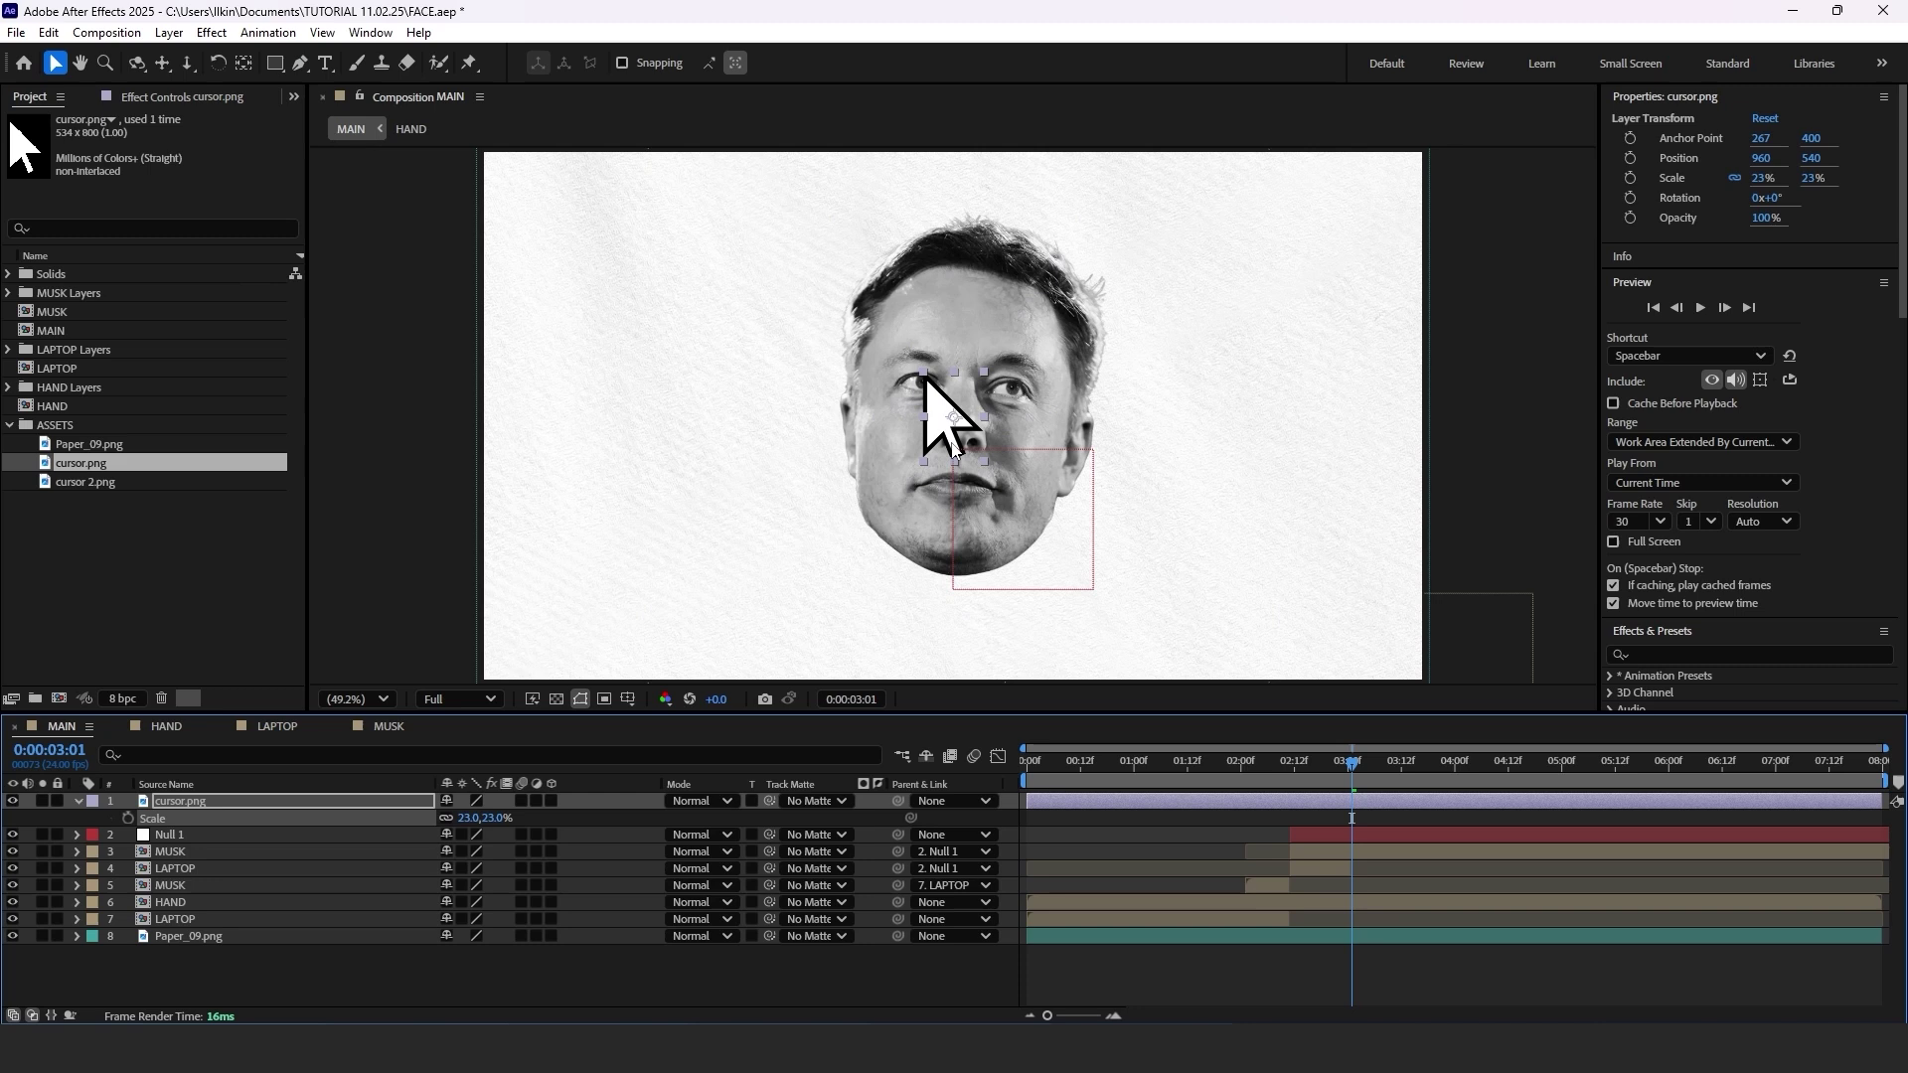
{"action": "left_click_drag", "start_coordinate": [956, 426], "coordinate": [1309, 543]}
{"action": "left_click_drag", "start_coordinate": [468, 818], "coordinate": [457, 816]}
{"action": "left_click_drag", "start_coordinate": [1254, 517], "coordinate": [1205, 311]}
{"action": "left_click_drag", "start_coordinate": [1057, 801], "coordinate": [1320, 804]}
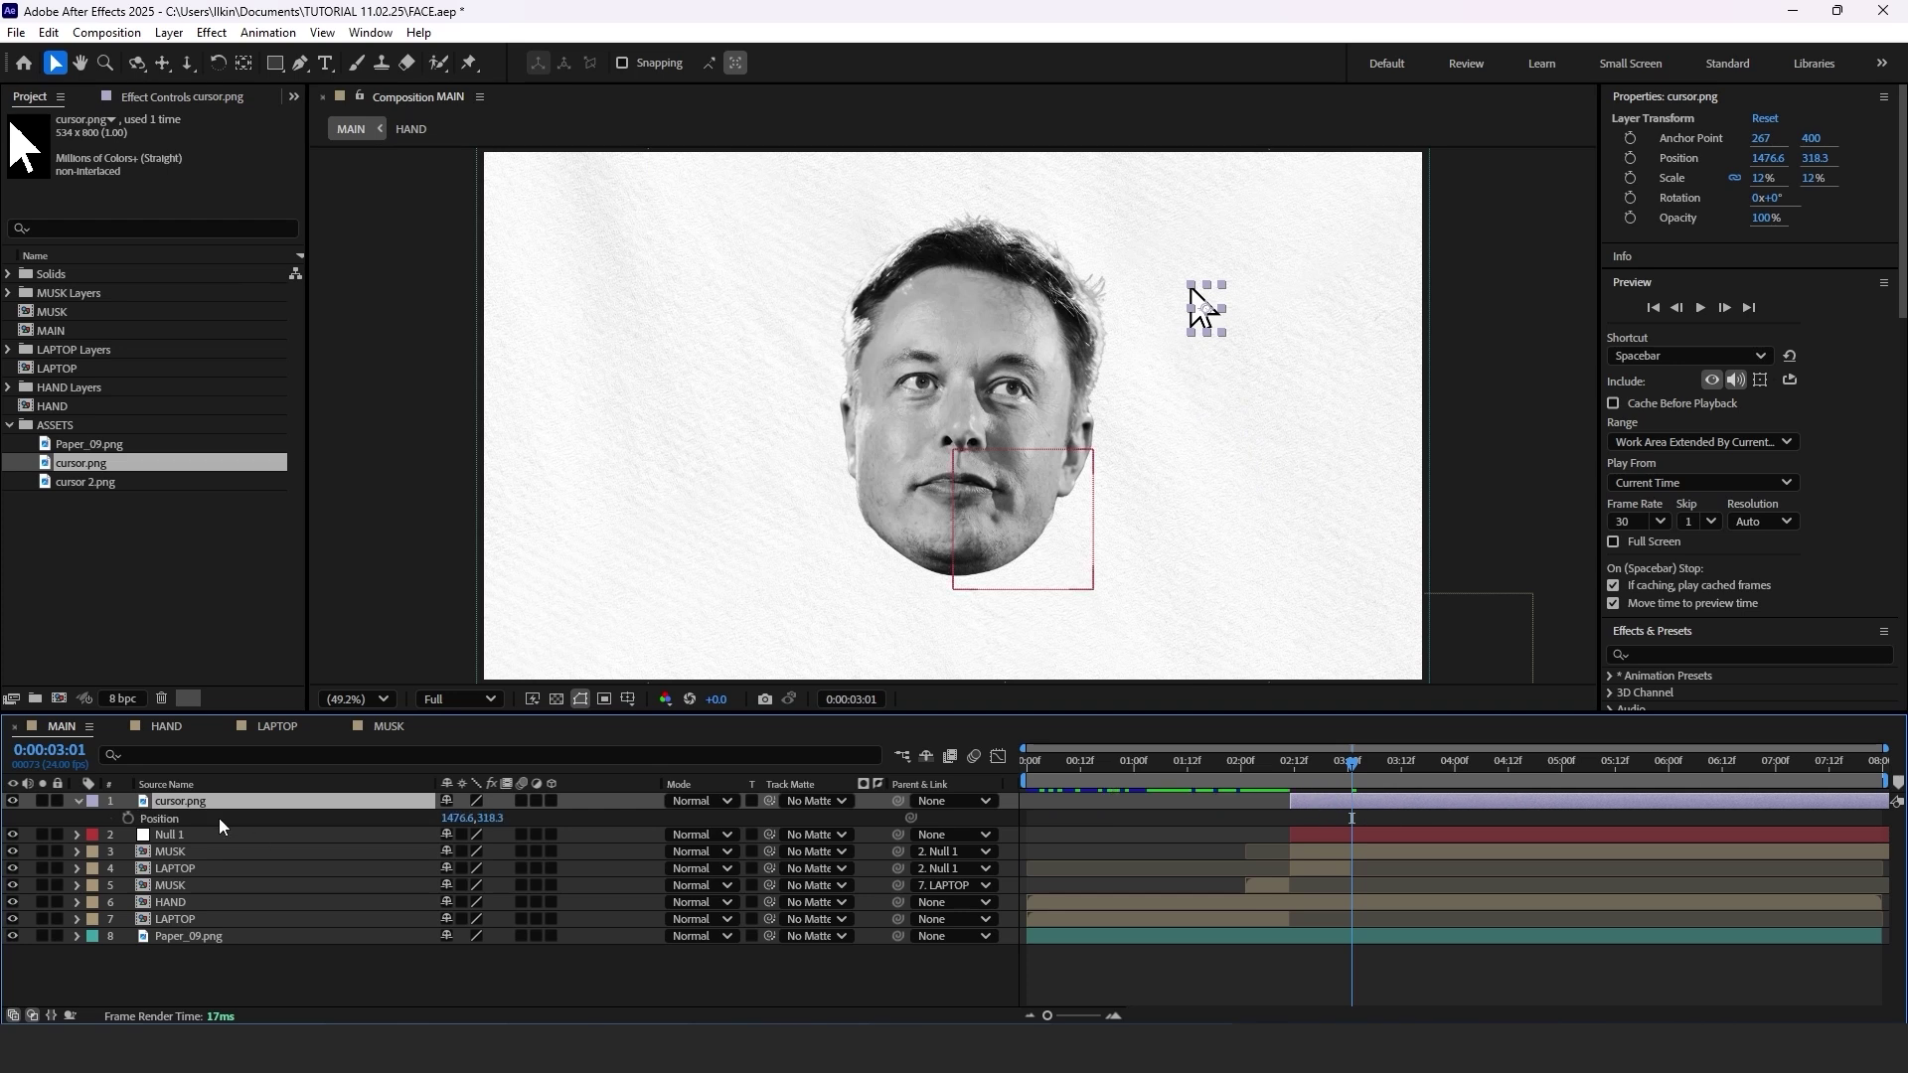
Keyframe the cursor's Position from 2059.6, 318.3 at 0:00:02:11 to 1476.6, 318.3 at 0:00:03:01 with Easy Ease.
{"action": "left_click", "coordinate": [127, 817]}
{"action": "left_click", "coordinate": [1290, 763]}
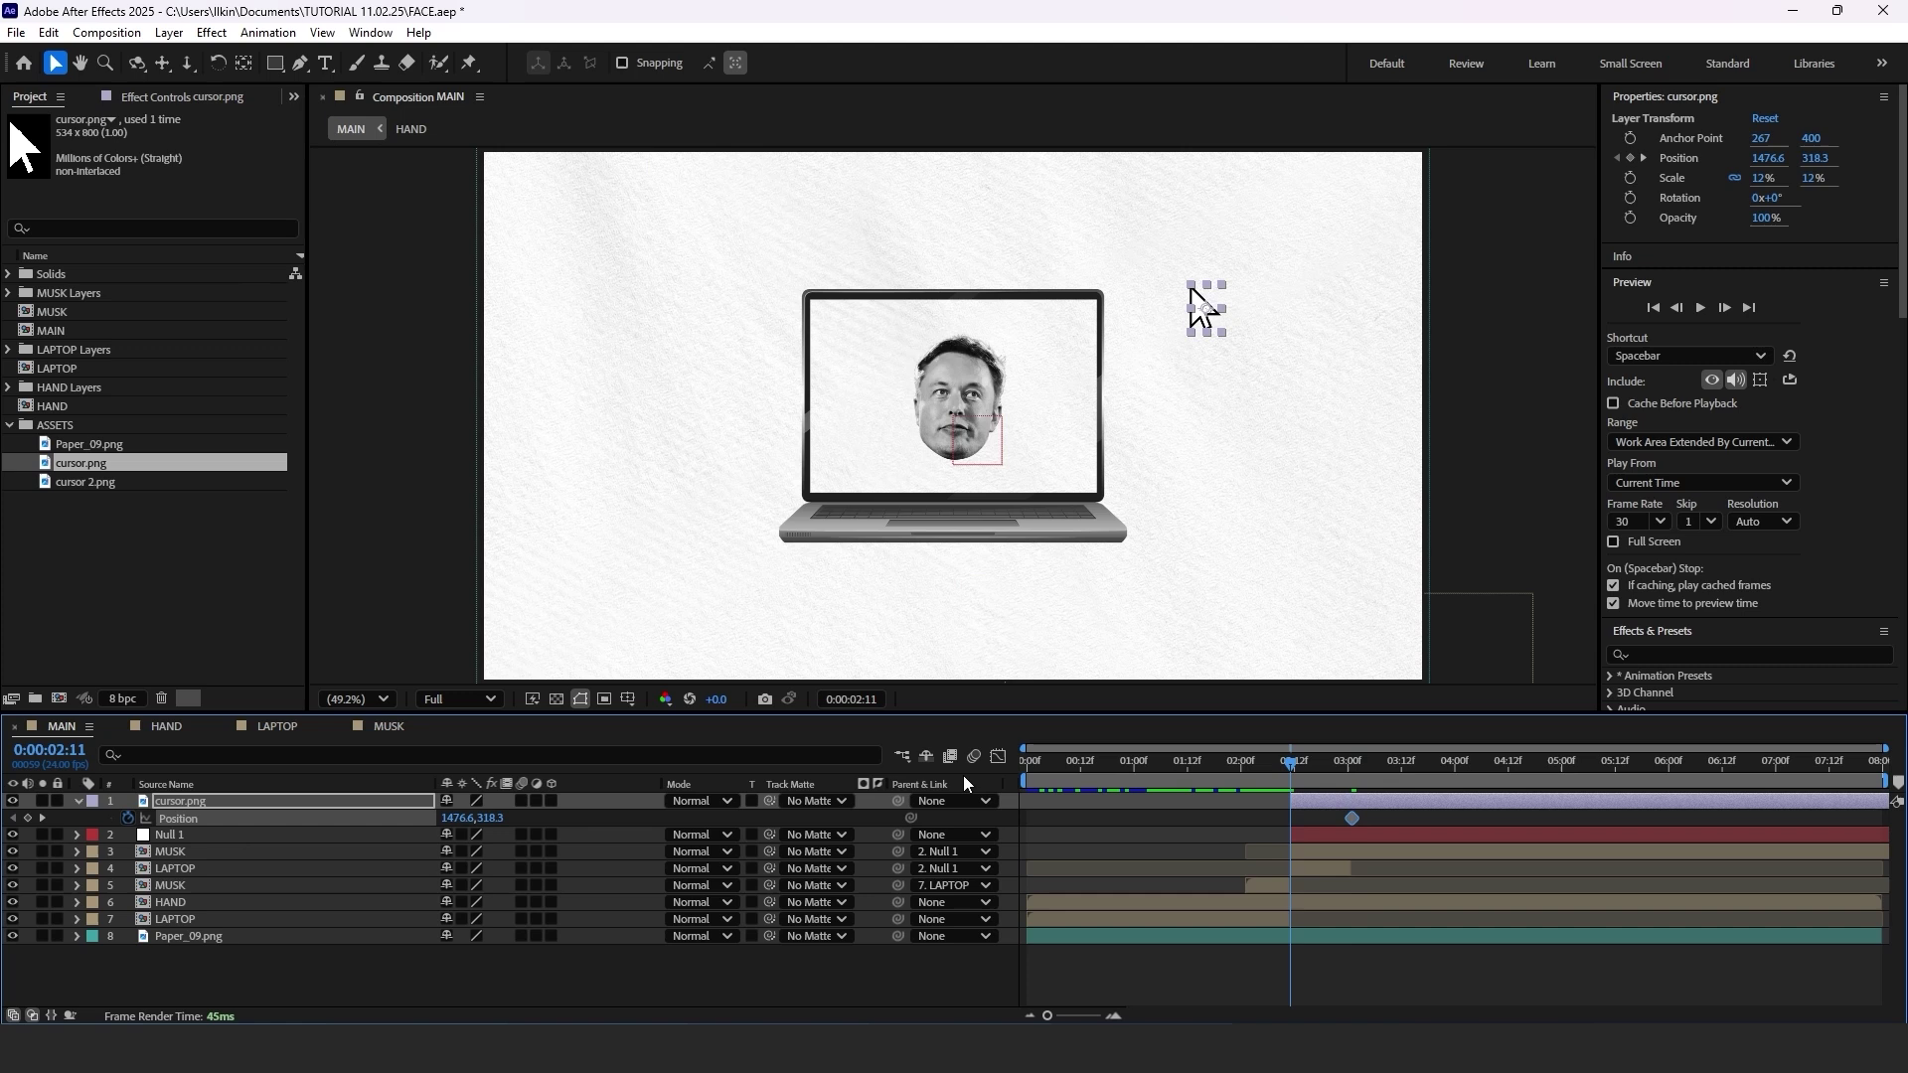
{"action": "left_click_drag", "start_coordinate": [1195, 296], "coordinate": [1480, 295]}
{"action": "left_click_drag", "start_coordinate": [1377, 818], "coordinate": [1243, 819]}
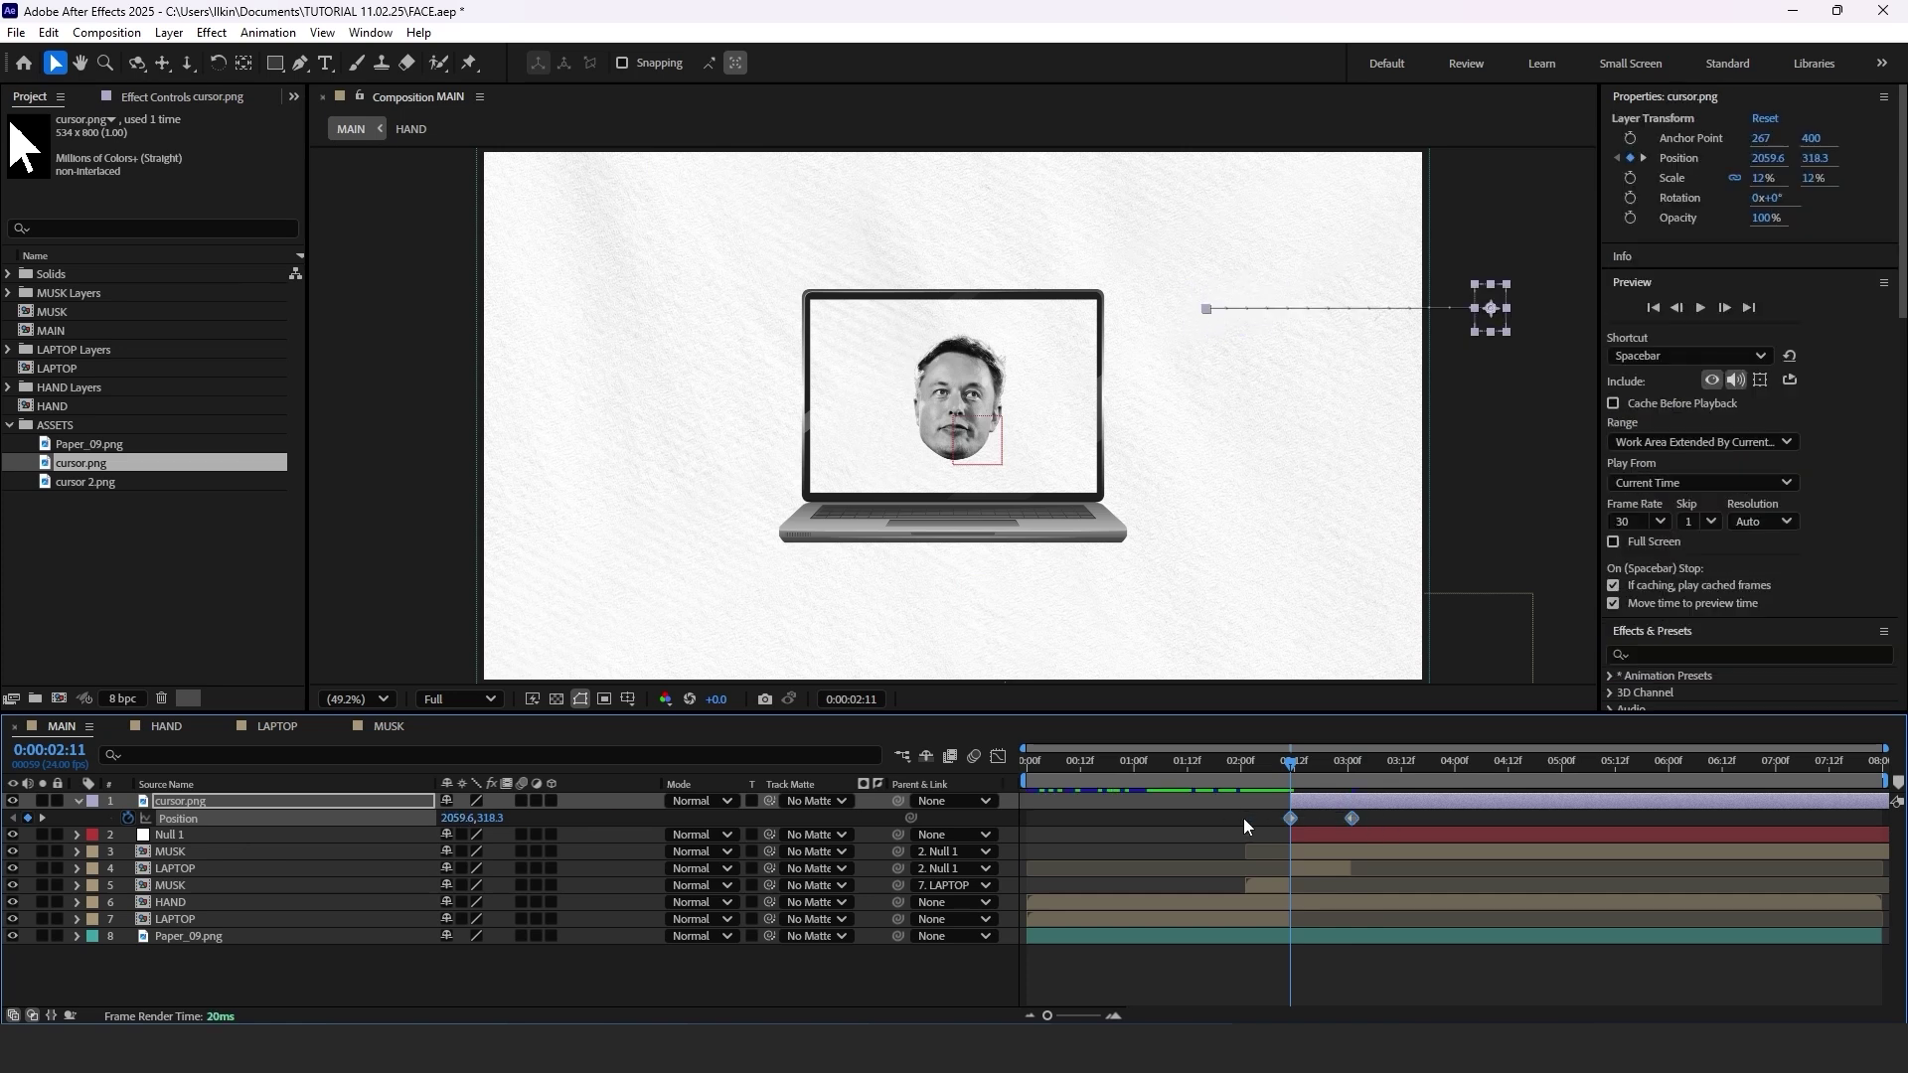
{"action": "key", "text": "F9"}
Move the cursor's end Position keyframe to 0:00:03:11 in line with Null 1's end keyframes.
{"action": "left_click", "coordinate": [1324, 835]}
{"action": "key", "text": "u"}
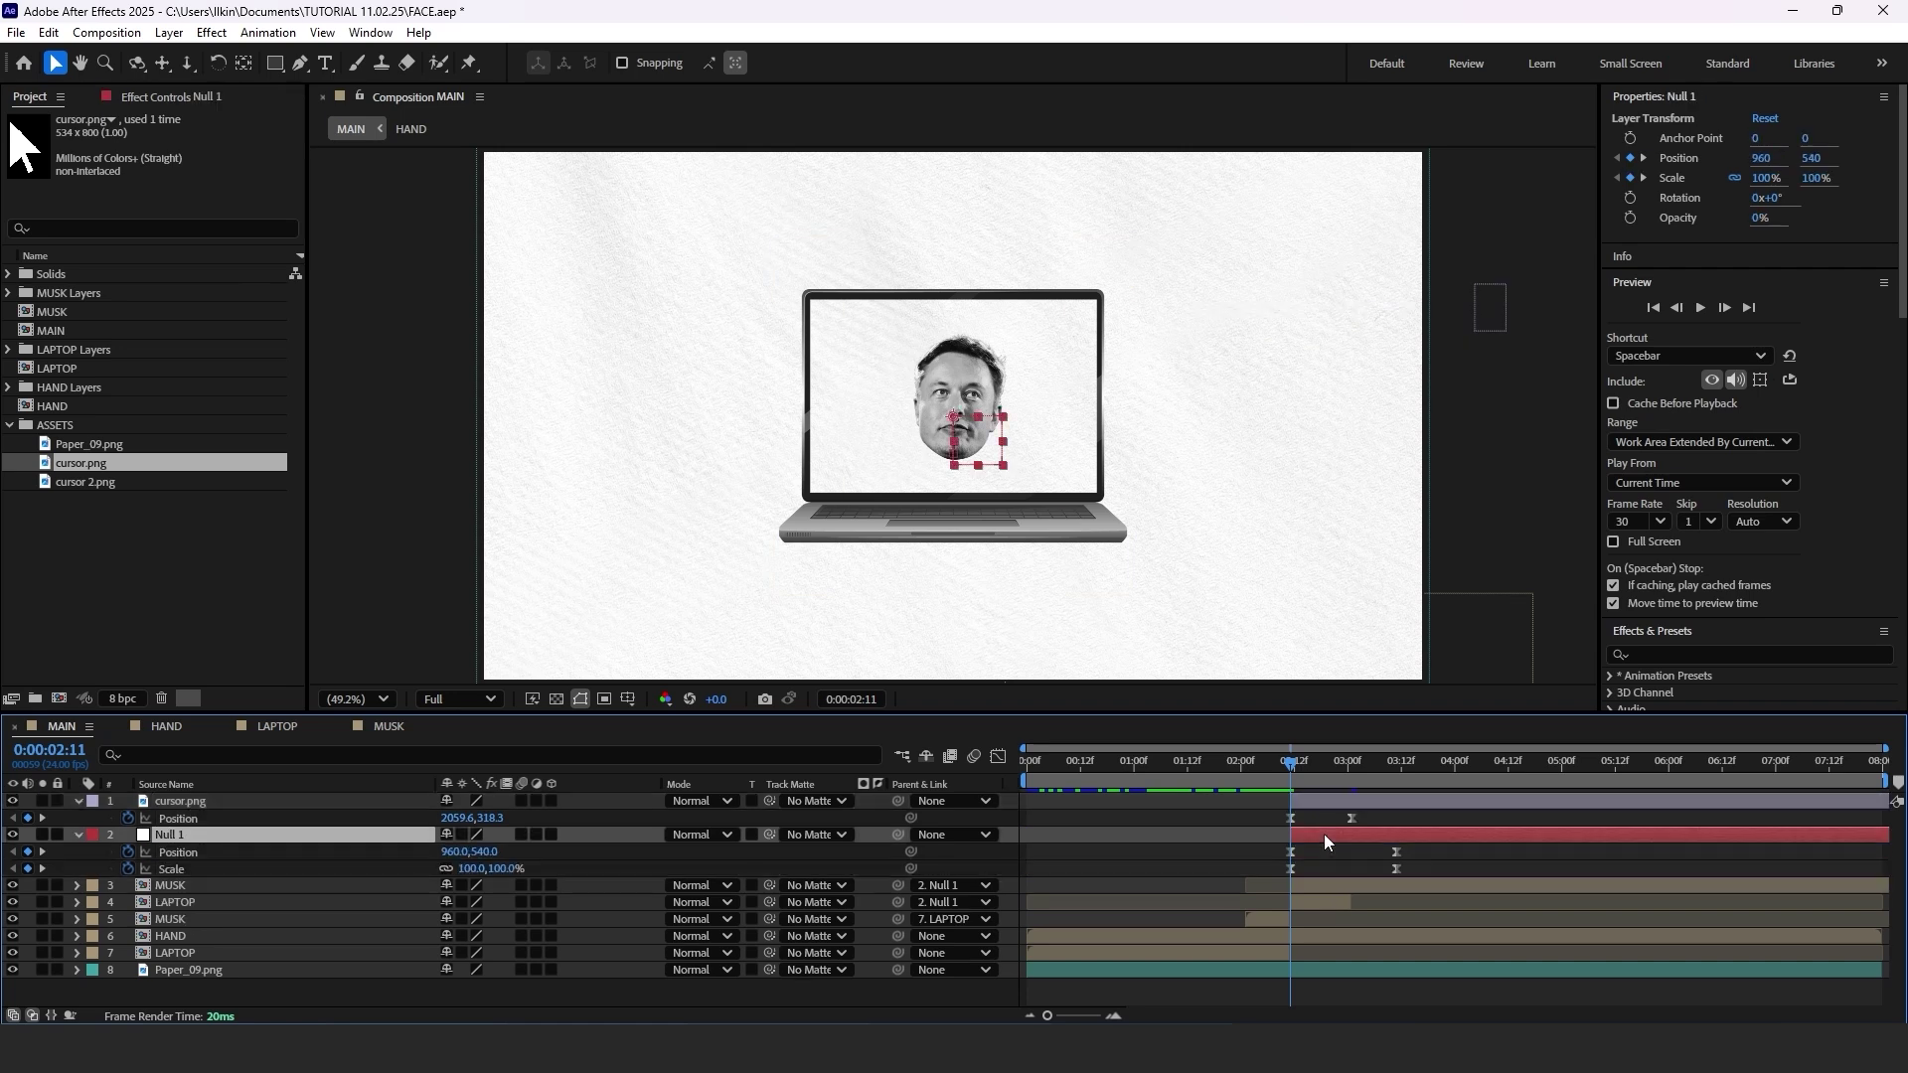
{"action": "left_click_drag", "start_coordinate": [1351, 818], "coordinate": [1396, 818]}
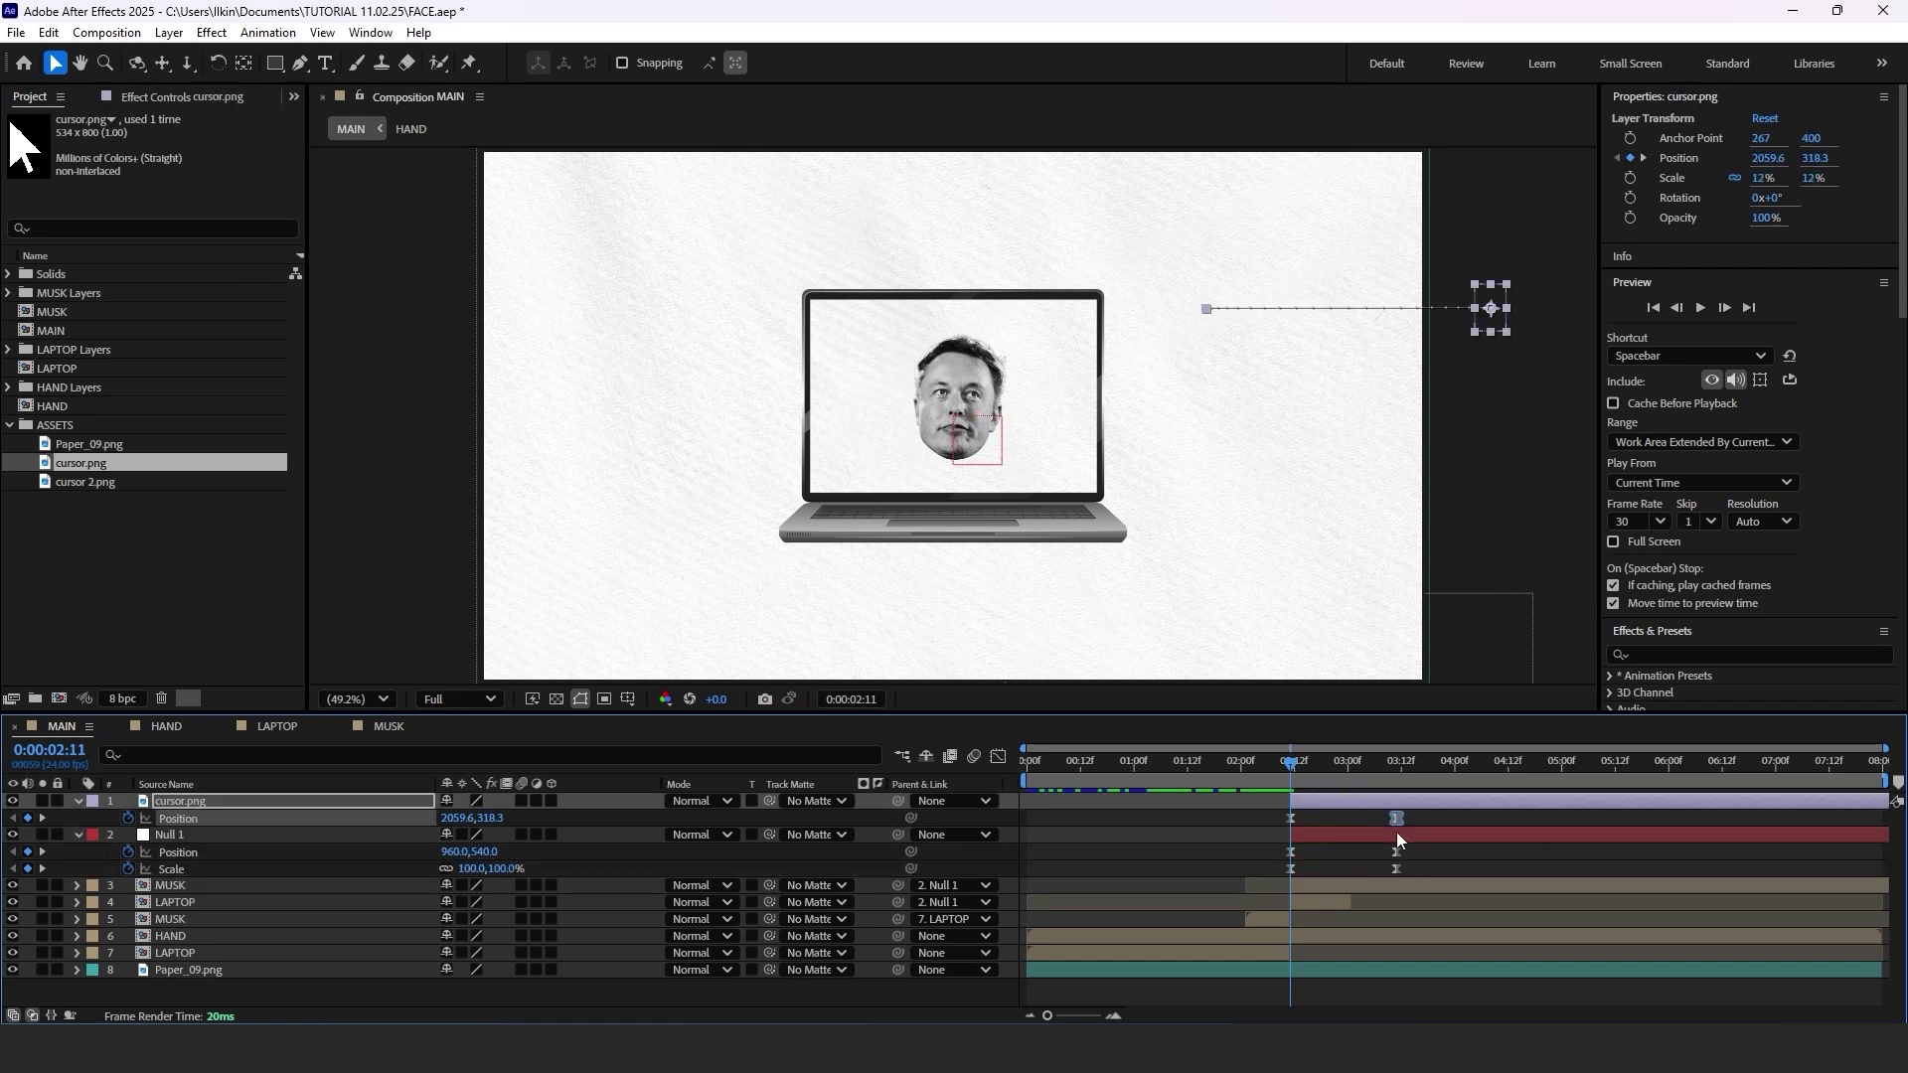
Check Null 1's Position speed curve and shape the cursor's Position curve to match with an early peak and long ease-out.
{"action": "left_click", "coordinate": [1398, 851]}
{"action": "left_click", "coordinate": [998, 757]}
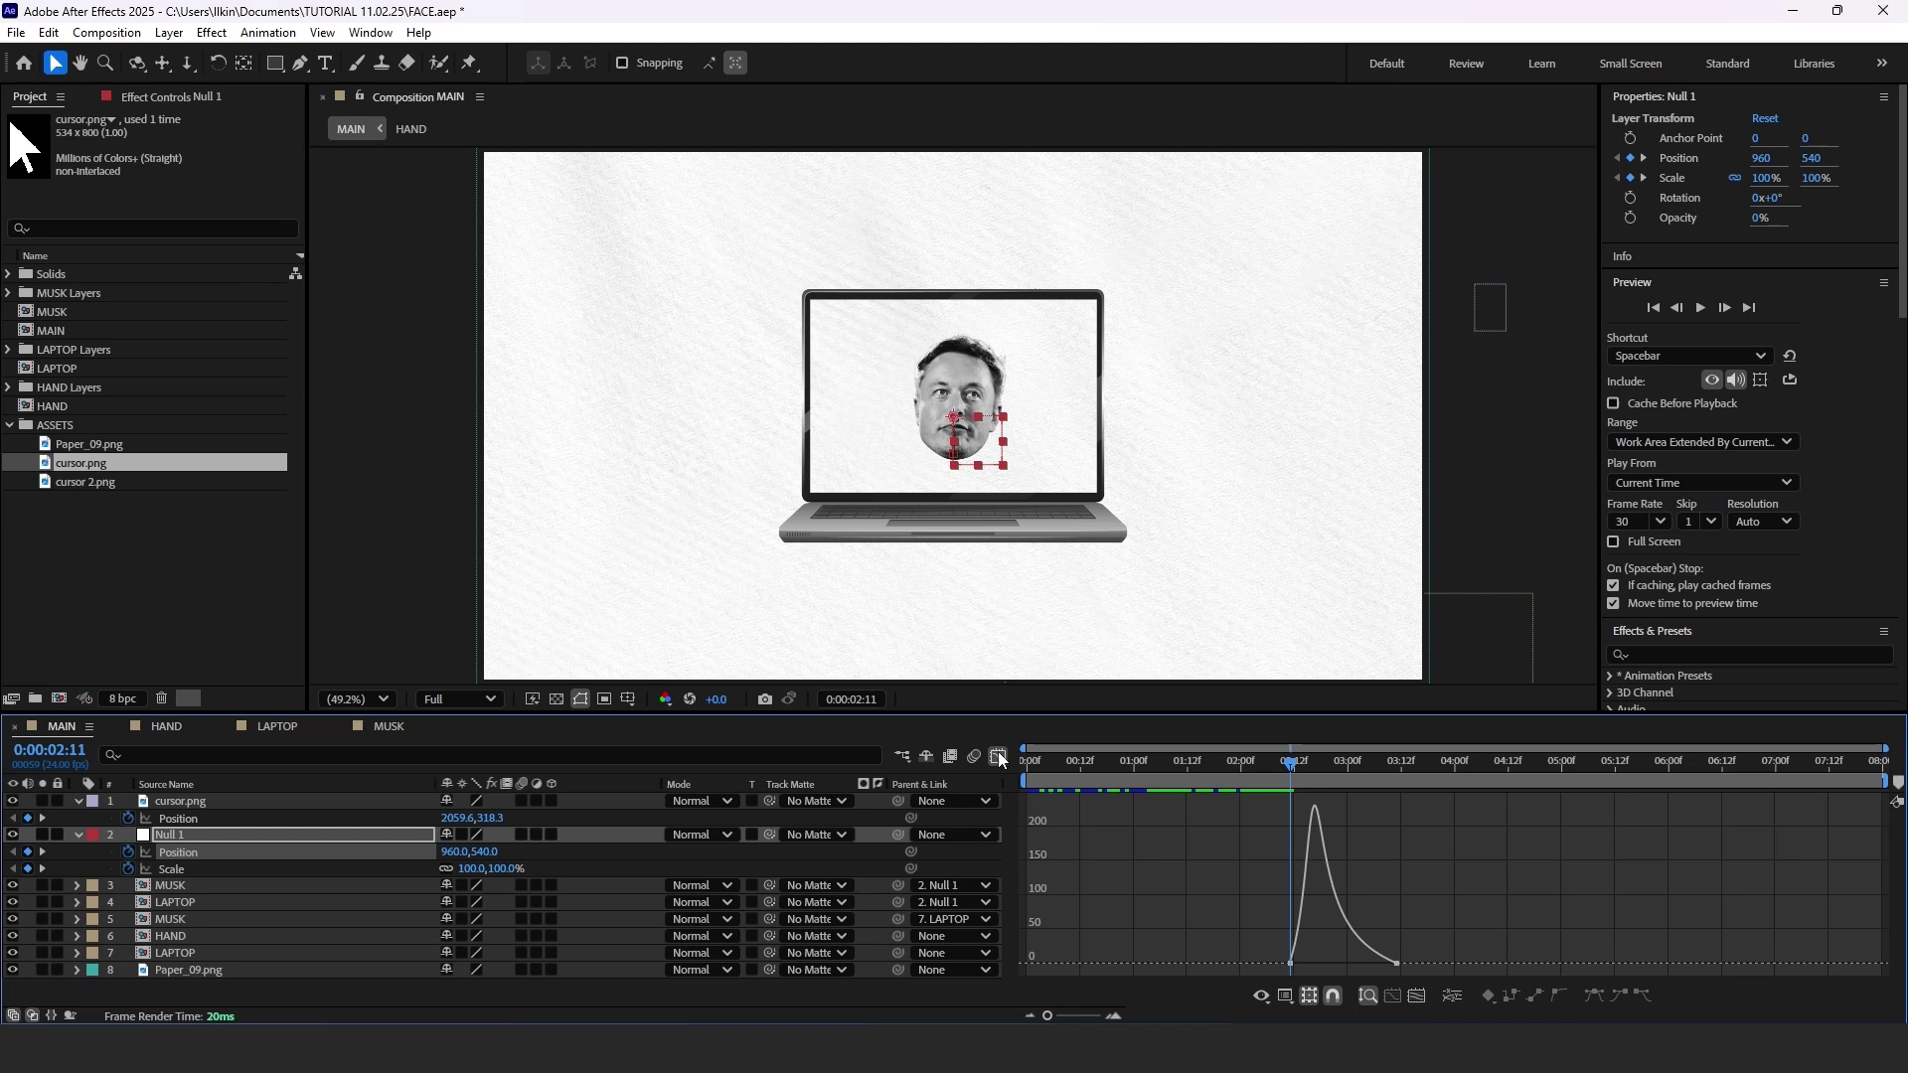
{"action": "left_click", "coordinate": [998, 754]}
{"action": "left_click_drag", "start_coordinate": [1445, 809], "coordinate": [1258, 823]}
{"action": "key", "text": "shift+F3"}
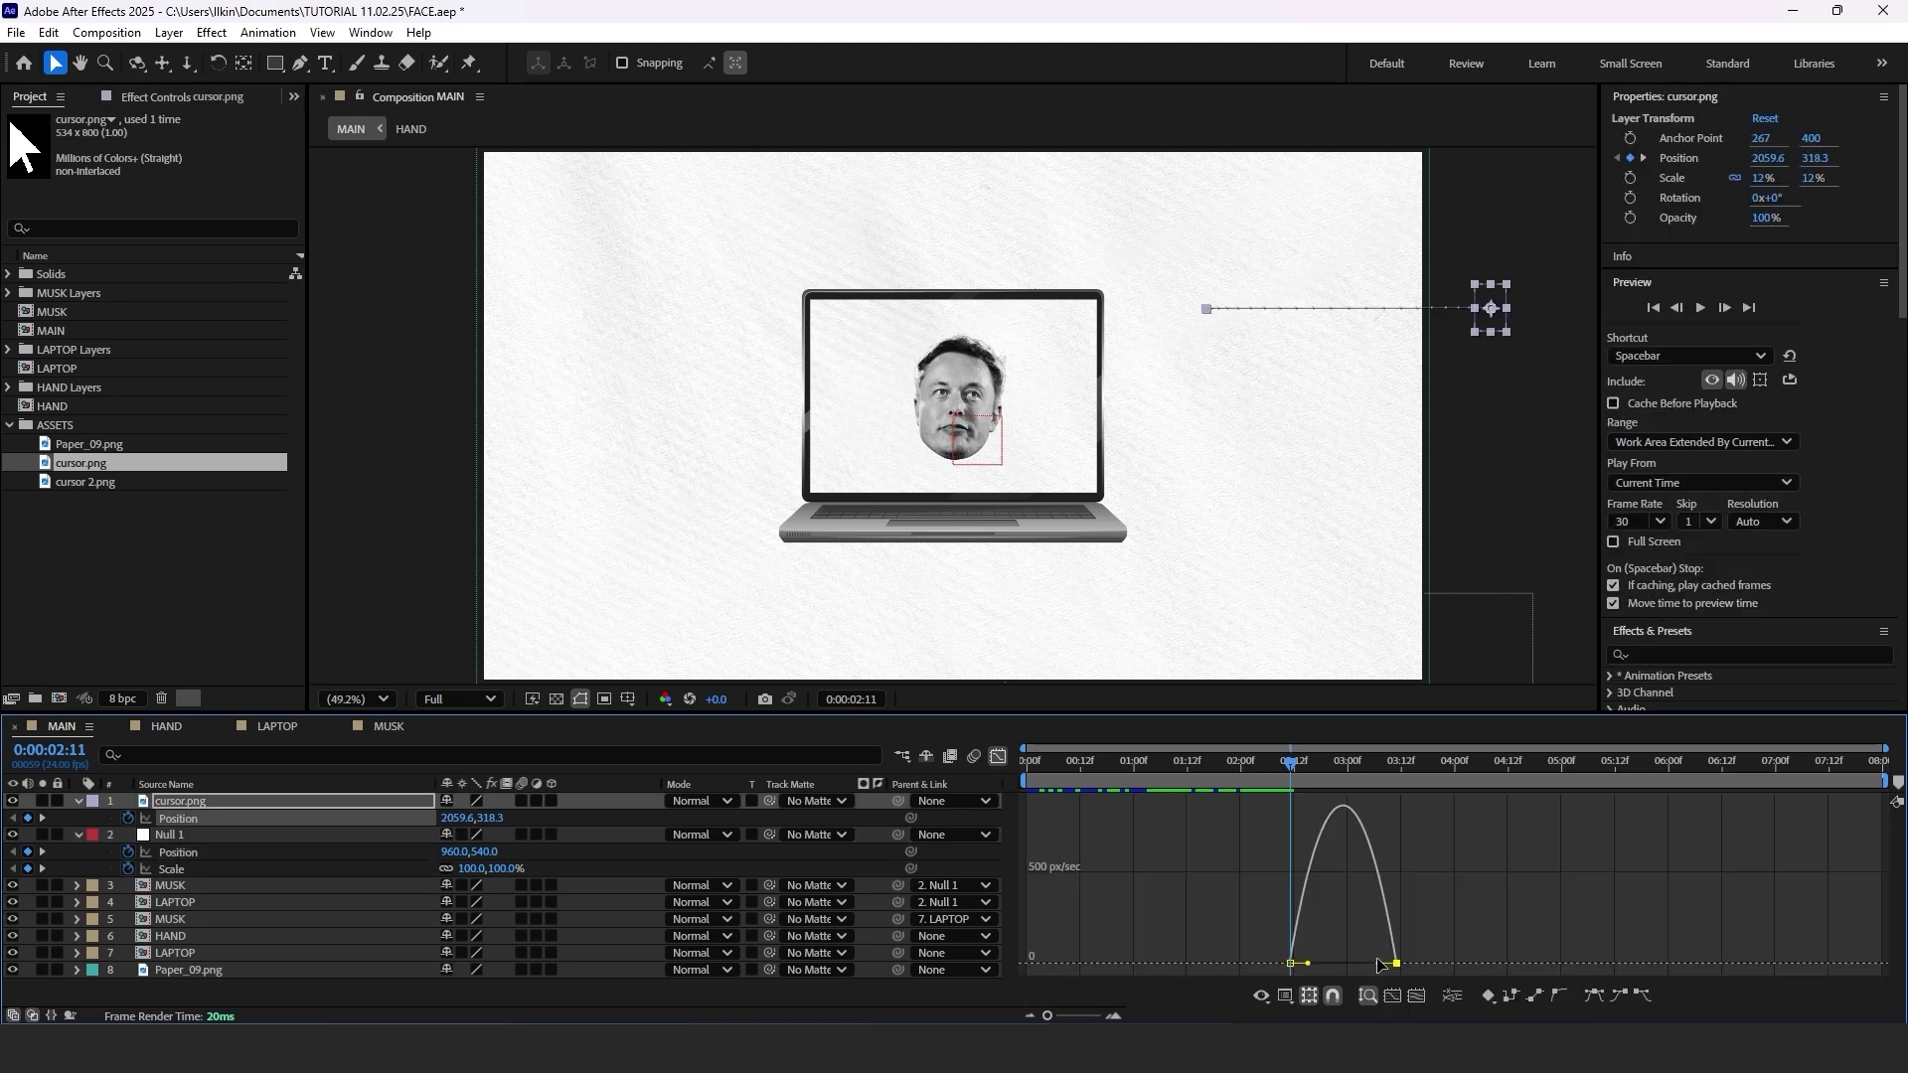
{"action": "left_click_drag", "start_coordinate": [1380, 963], "coordinate": [1346, 963]}
{"action": "key", "text": "shift+F3"}
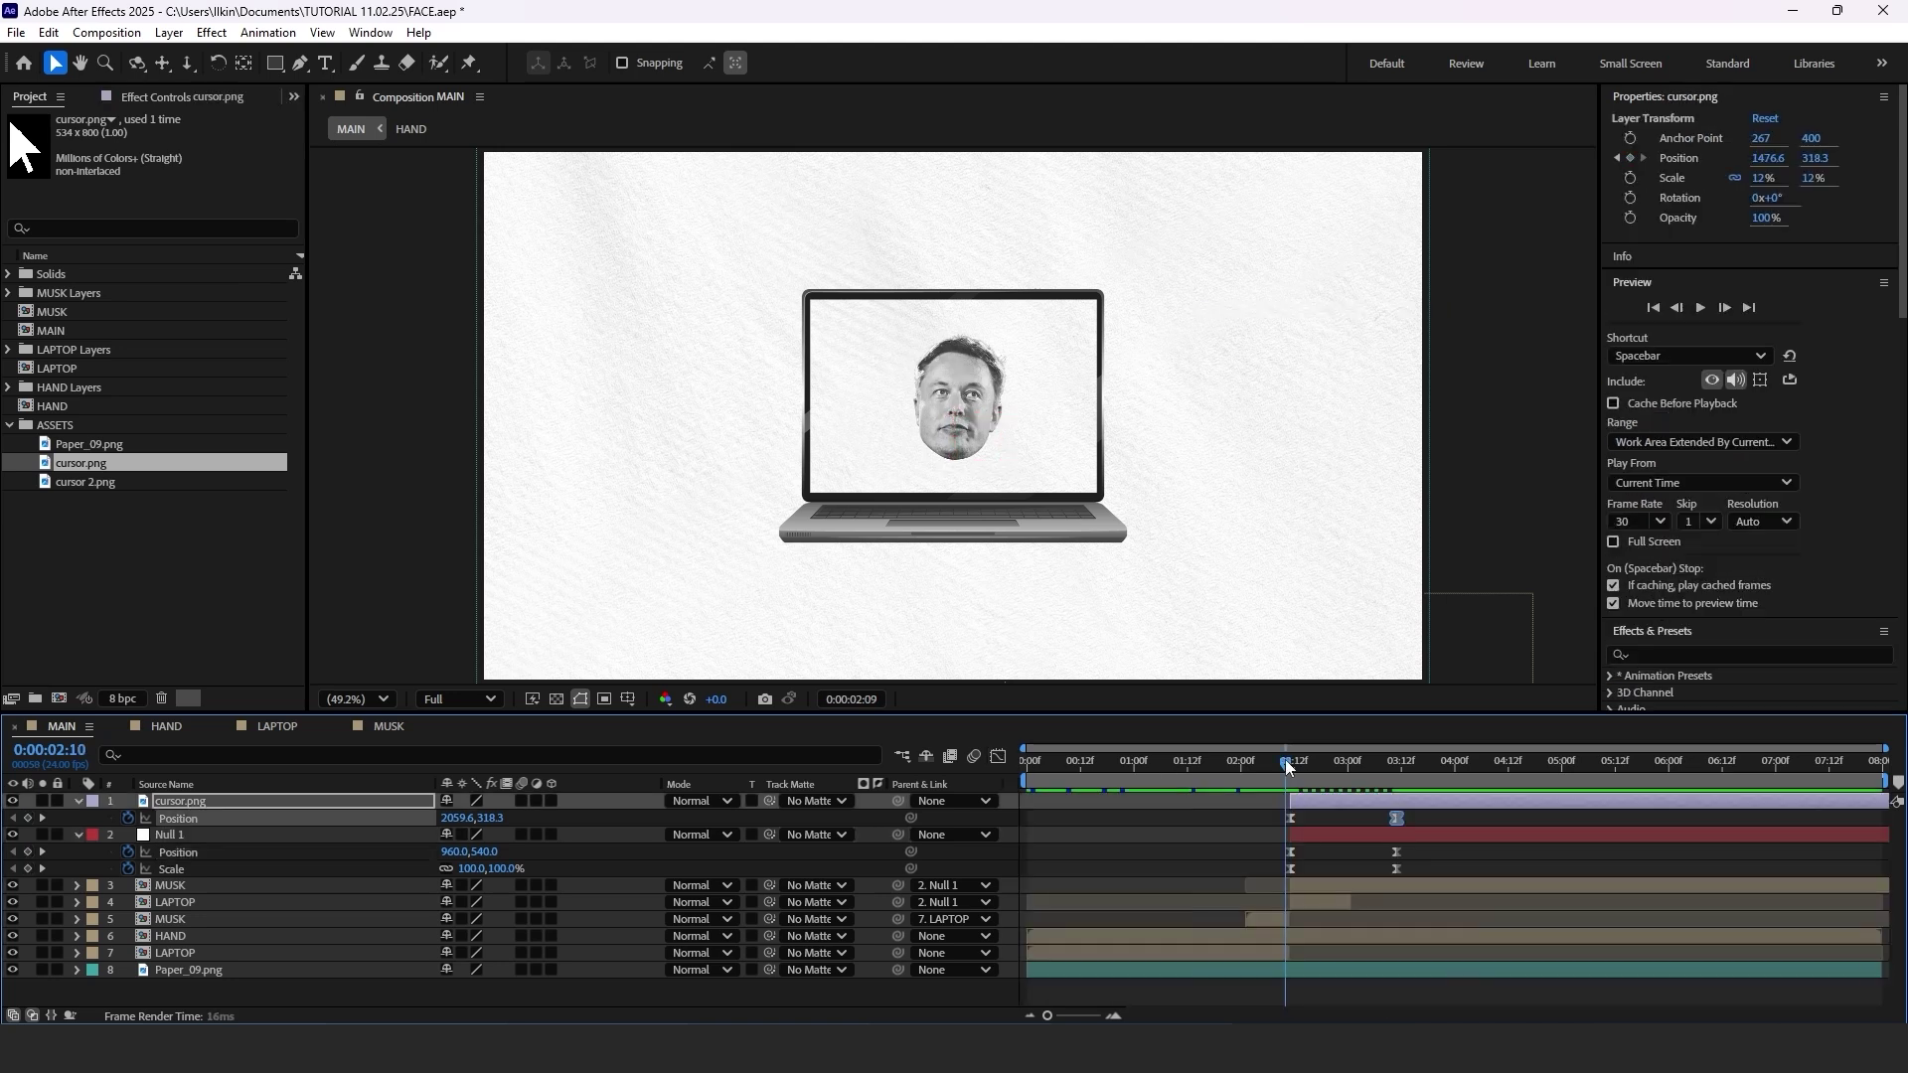
Split cursor.png at 0:00:03:11 and clear the inherited Position keyframes from its second part.
{"action": "left_click_drag", "start_coordinate": [1290, 760], "coordinate": [1404, 753]}
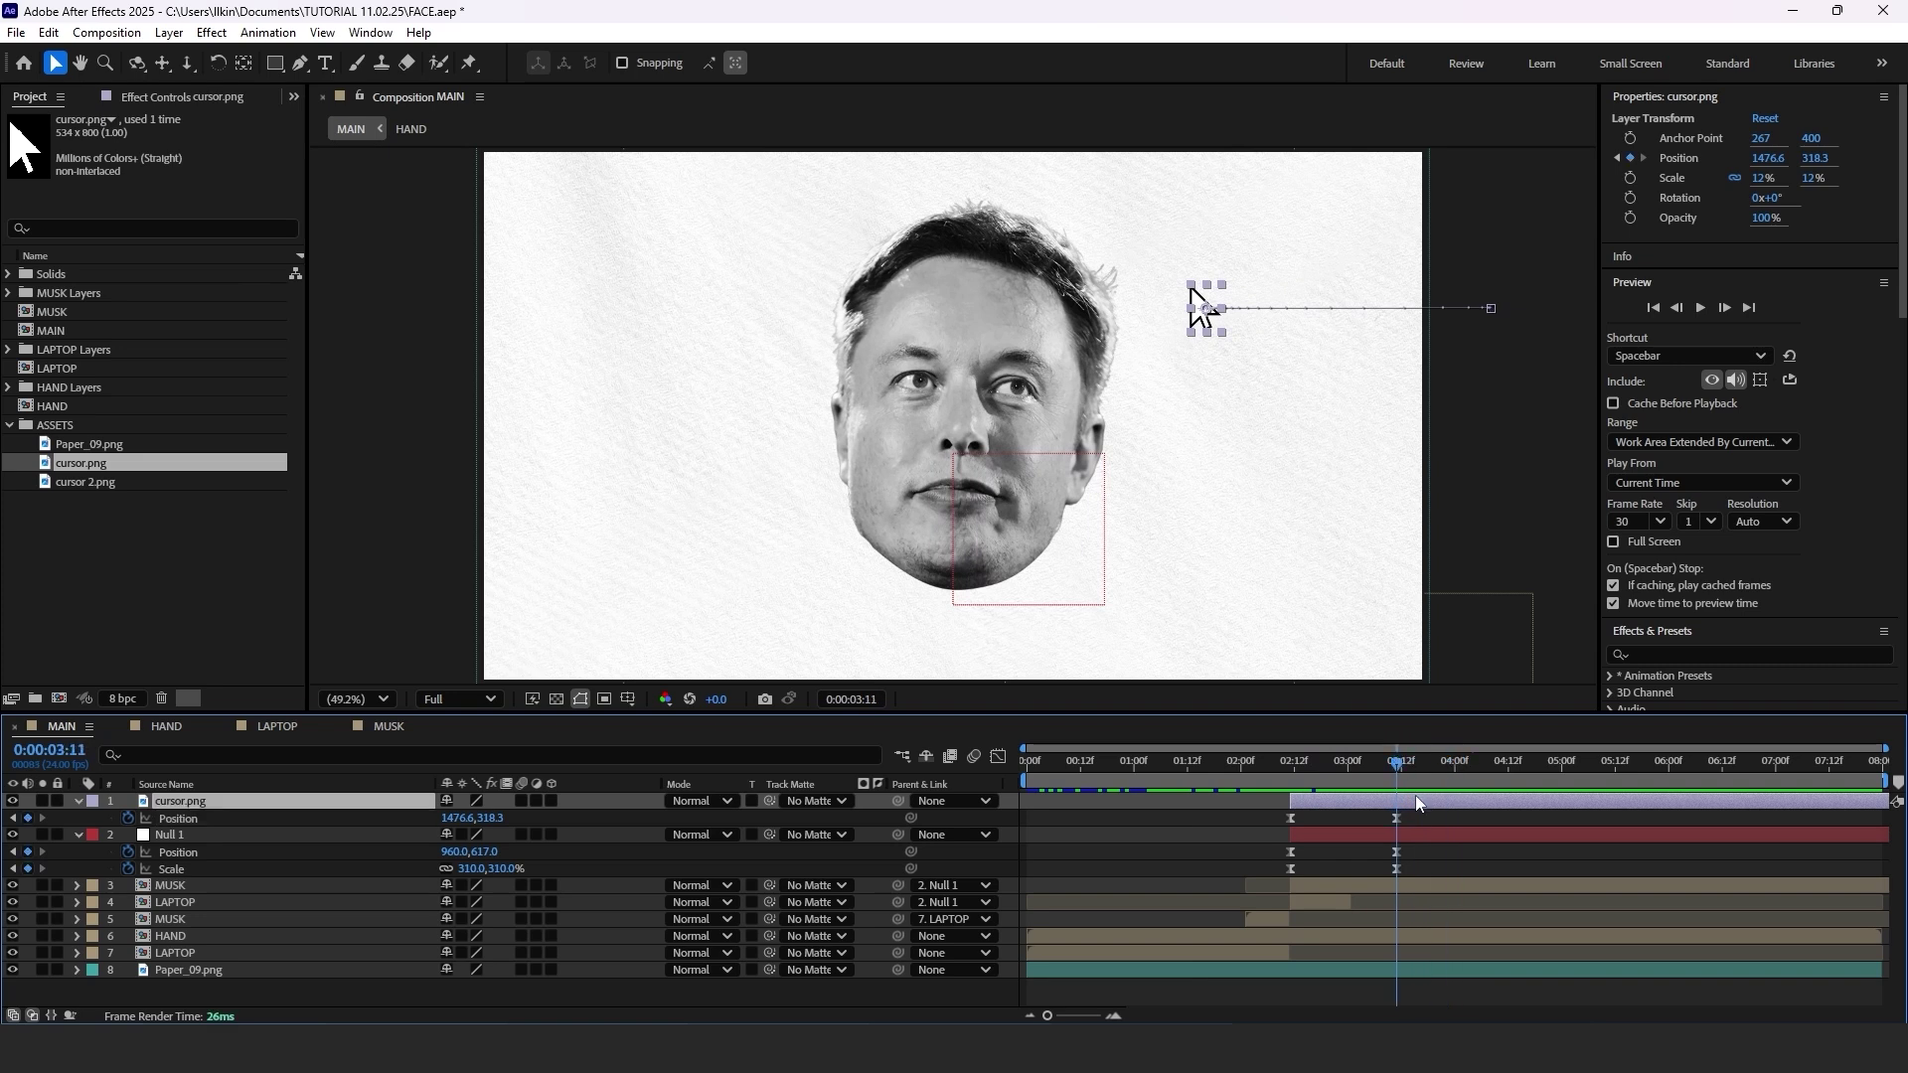
{"action": "key", "text": "ctrl+shift+d"}
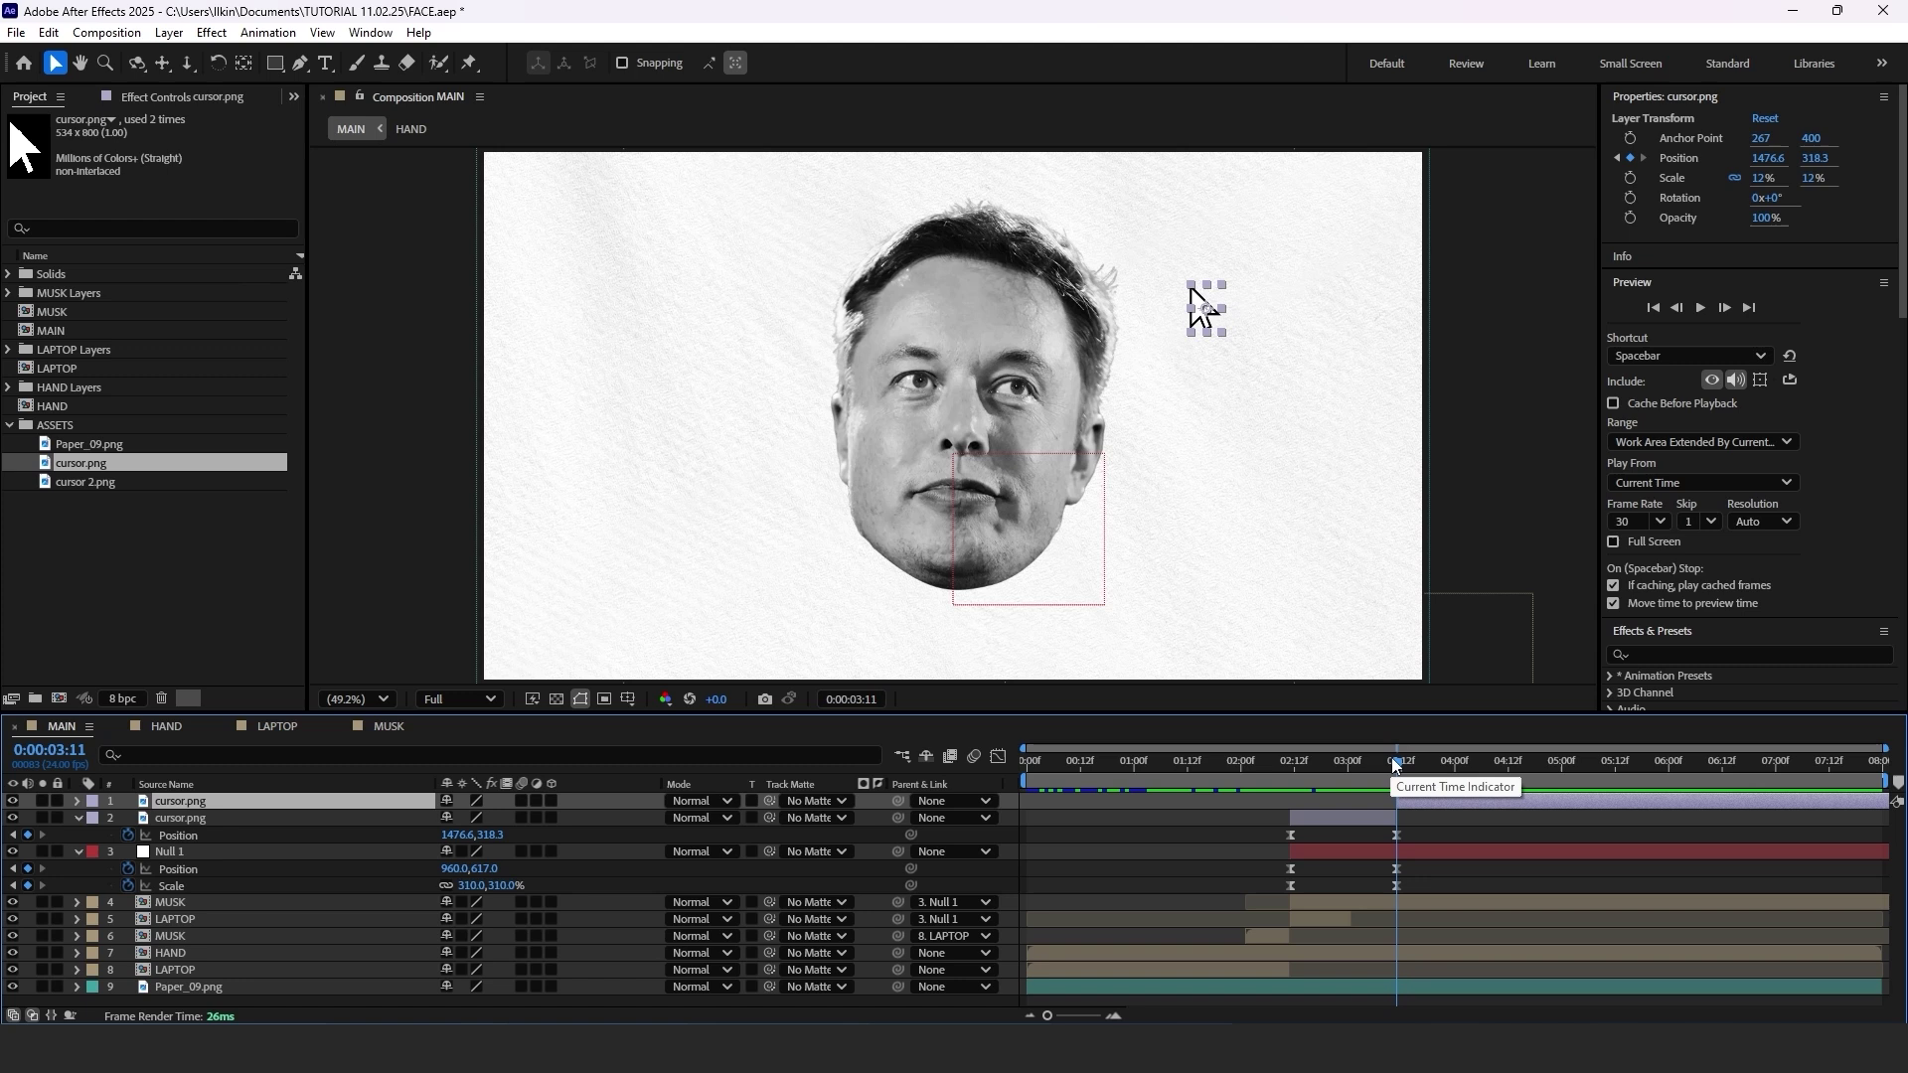
{"action": "key", "text": "p"}
{"action": "left_click_drag", "start_coordinate": [1427, 825], "coordinate": [1260, 810]}
{"action": "key", "text": "Delete"}
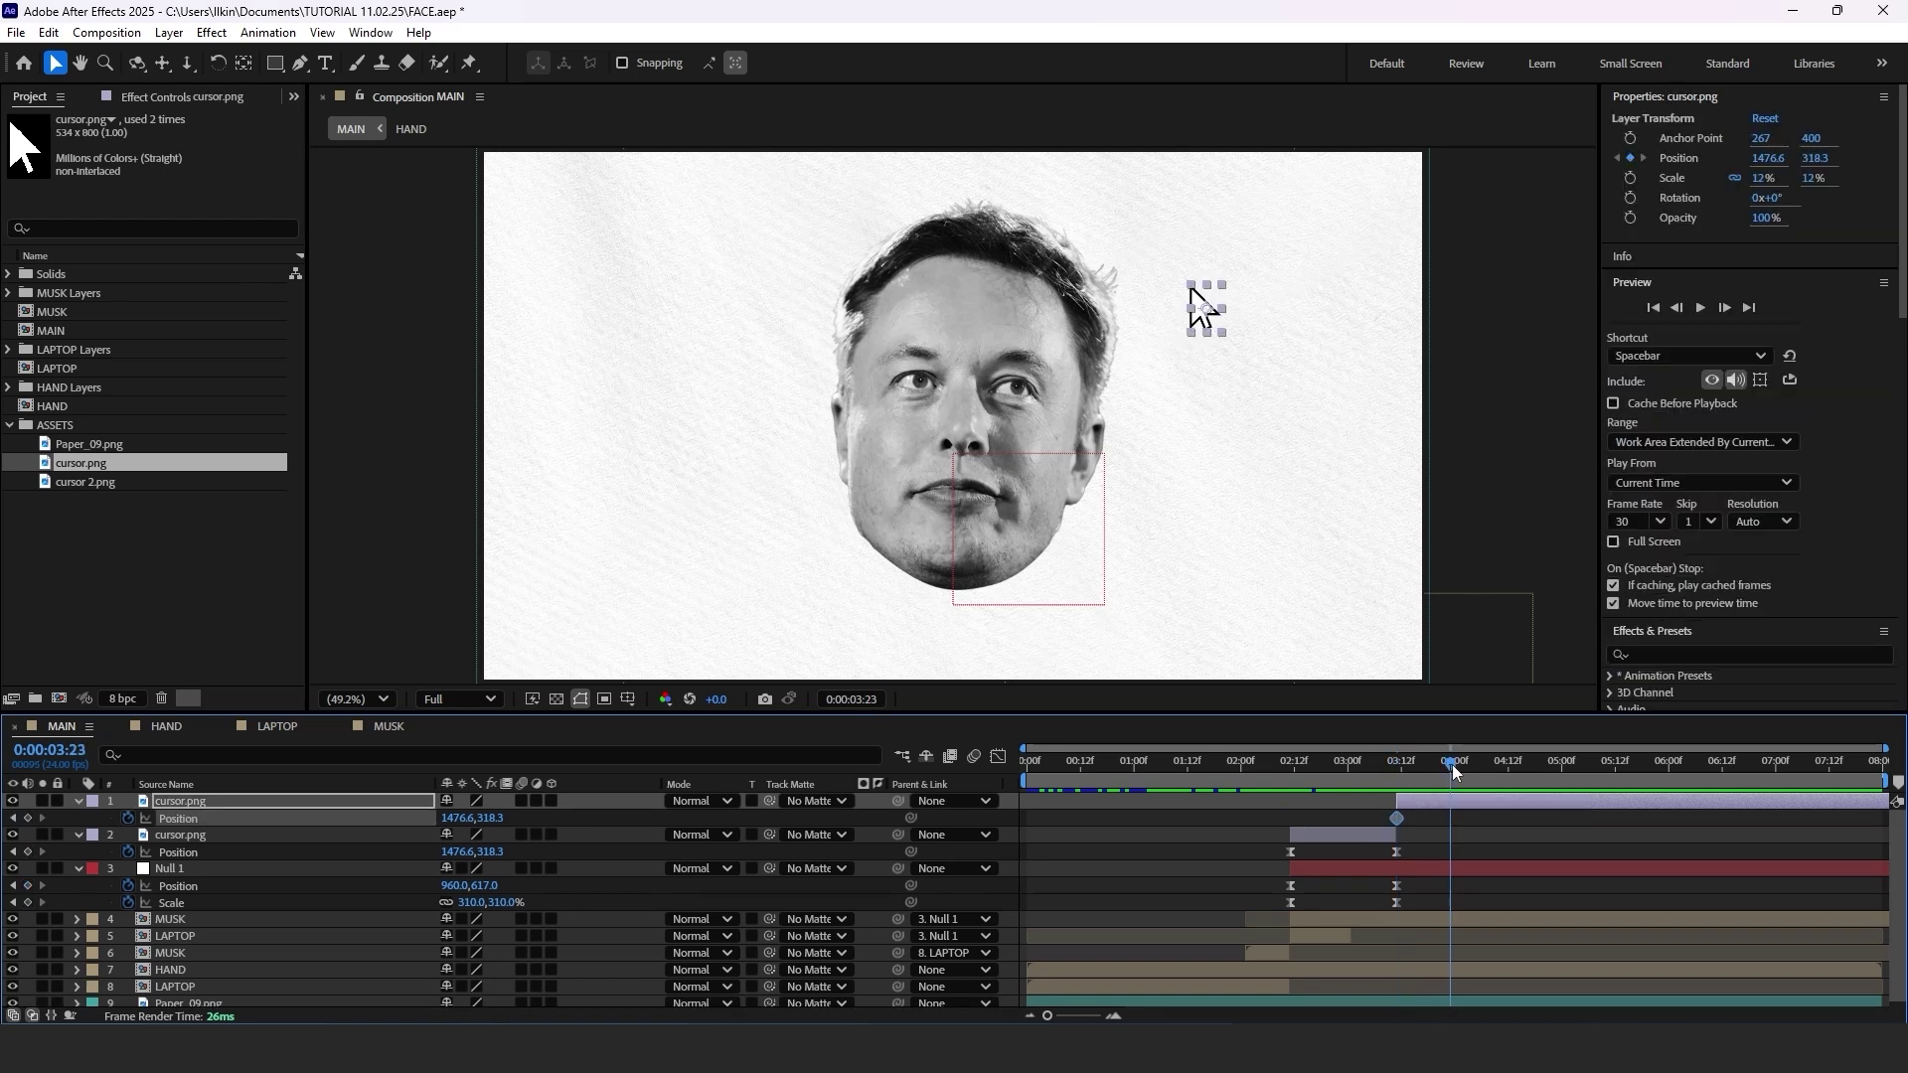
Keyframe the second cursor part's Position to 1525.4, 823.1 at 0:00:04:00 and 394.6, 398 at 0:00:05:00, and split it there.
{"action": "left_click_drag", "start_coordinate": [1205, 309], "coordinate": [1235, 549]}
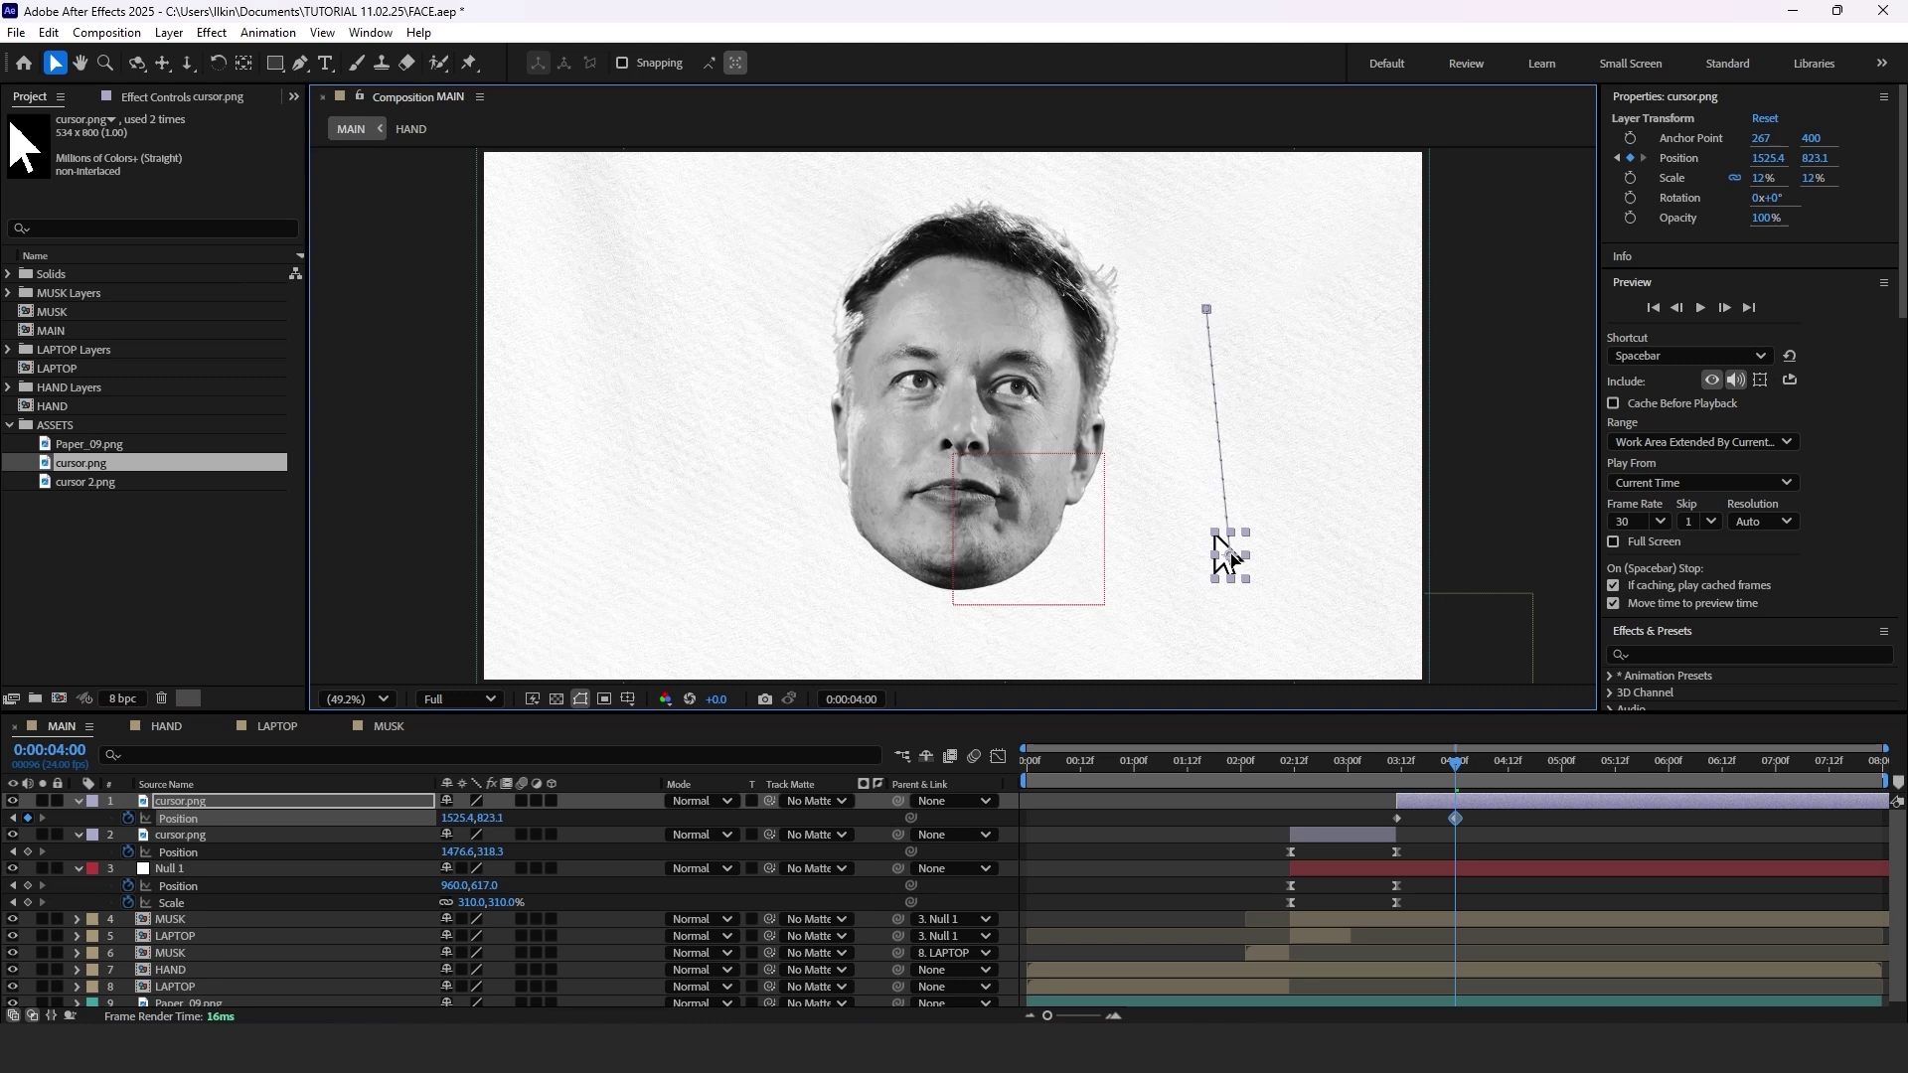
{"action": "left_click_drag", "start_coordinate": [1226, 549], "coordinate": [674, 352]}
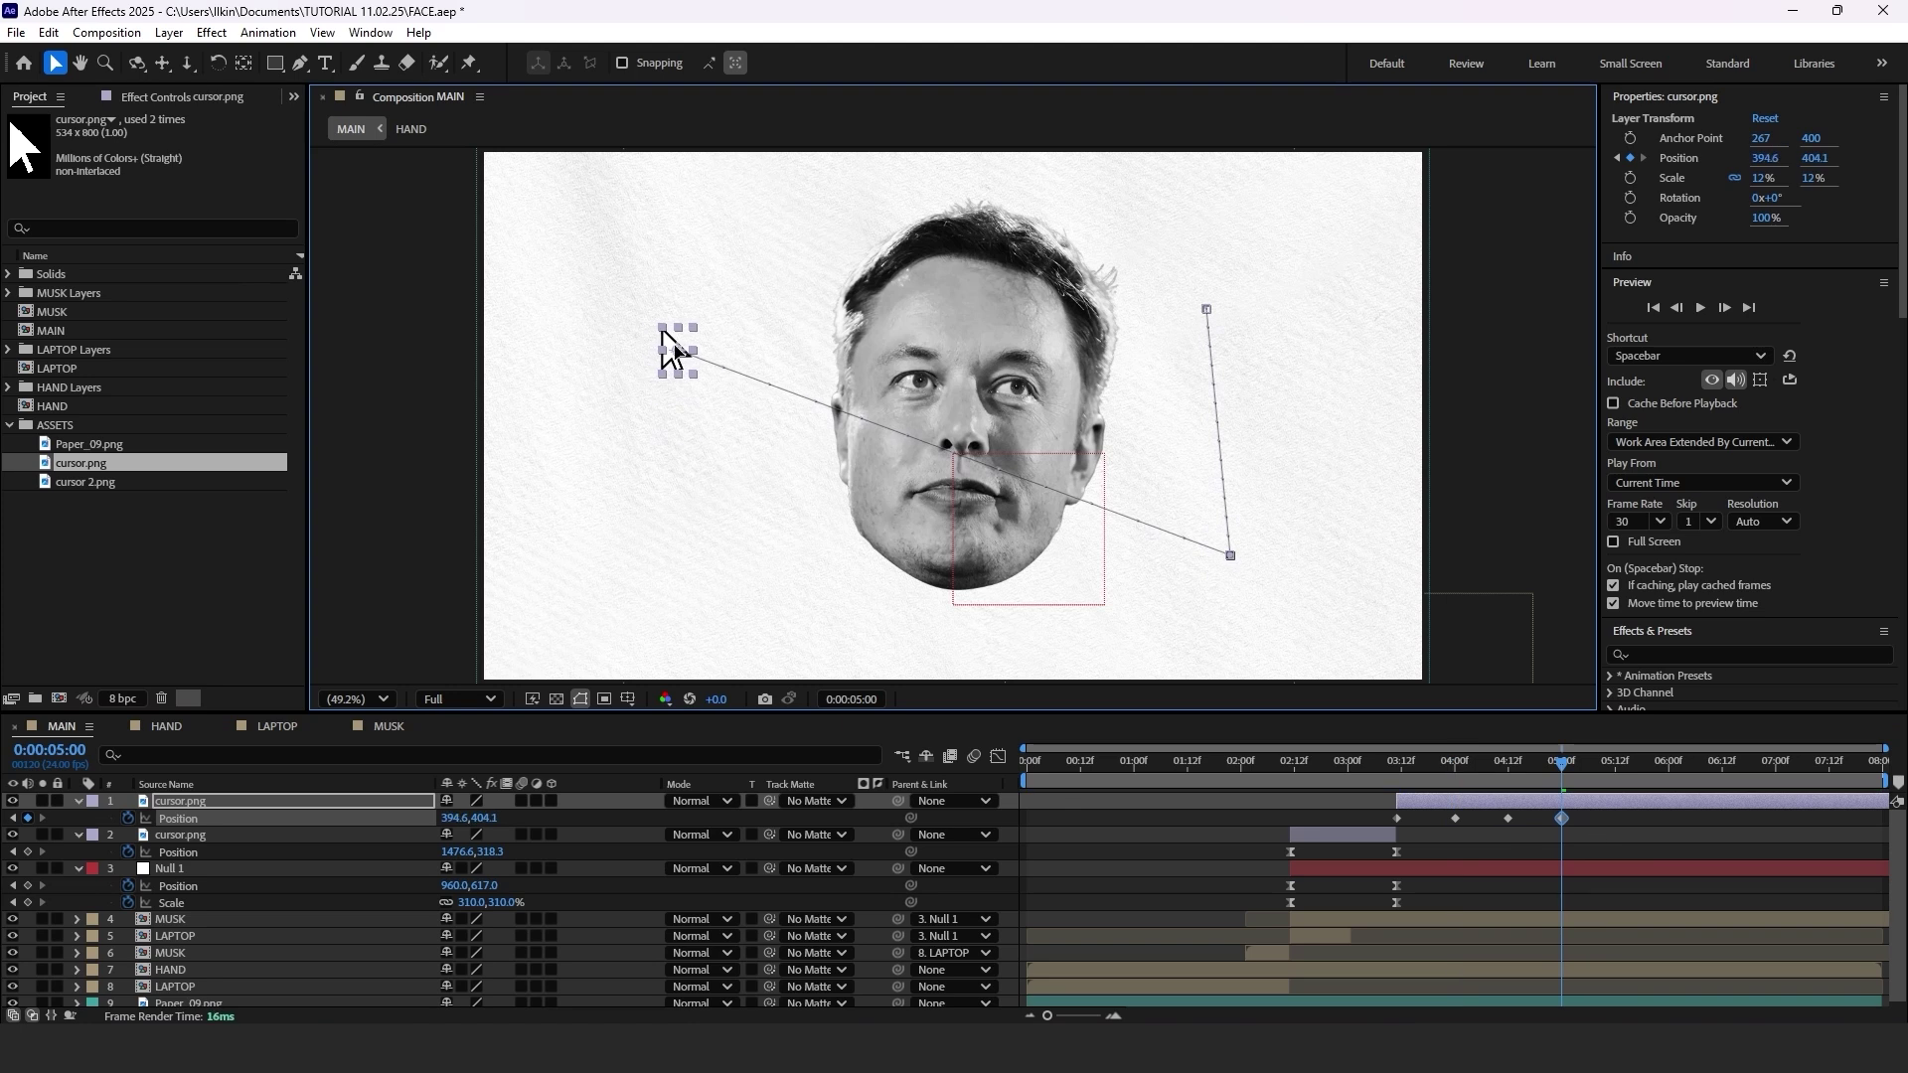
{"action": "key", "text": "ctrl+shift+d"}
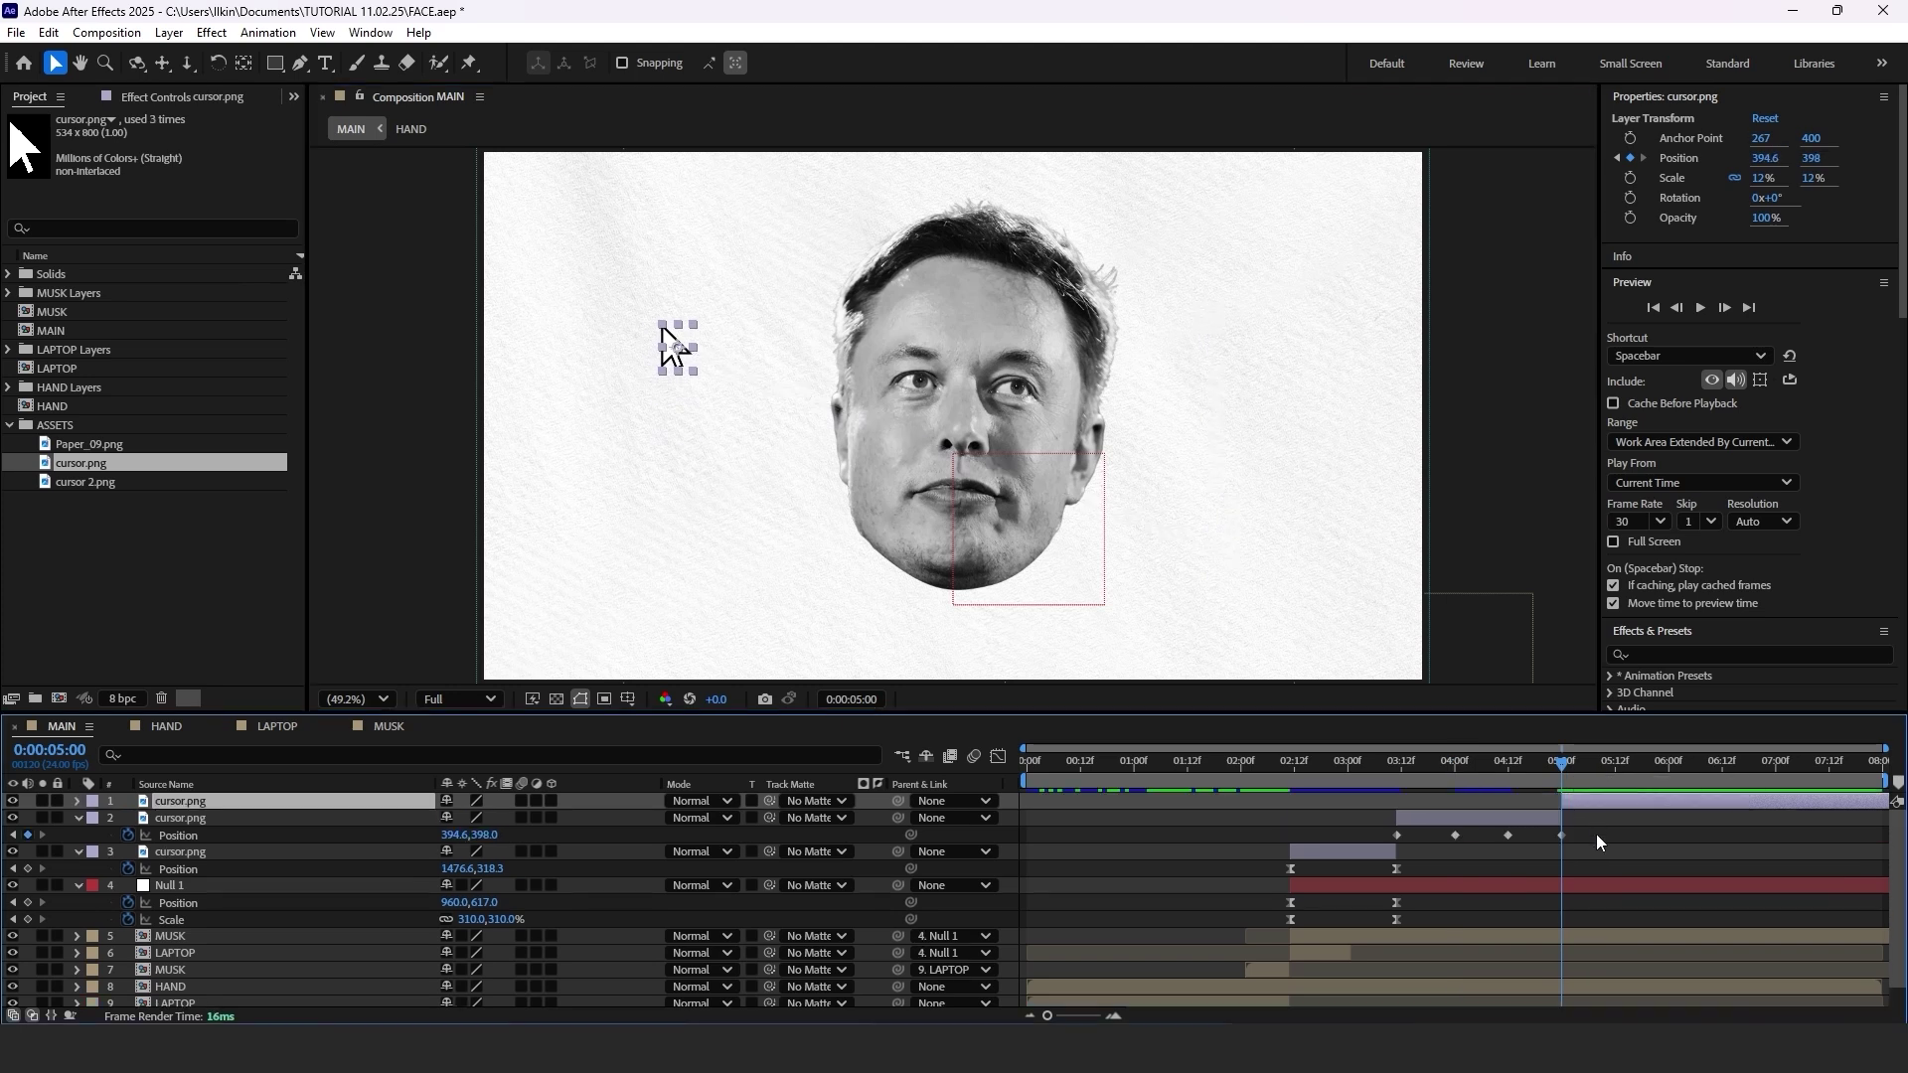
Ease the second cursor part's Position keyframes and shape the first move's speed curve to peak early.
{"action": "left_click", "coordinate": [1361, 837]}
{"action": "left_click", "coordinate": [1455, 835]}
{"action": "left_click", "coordinate": [997, 756]}
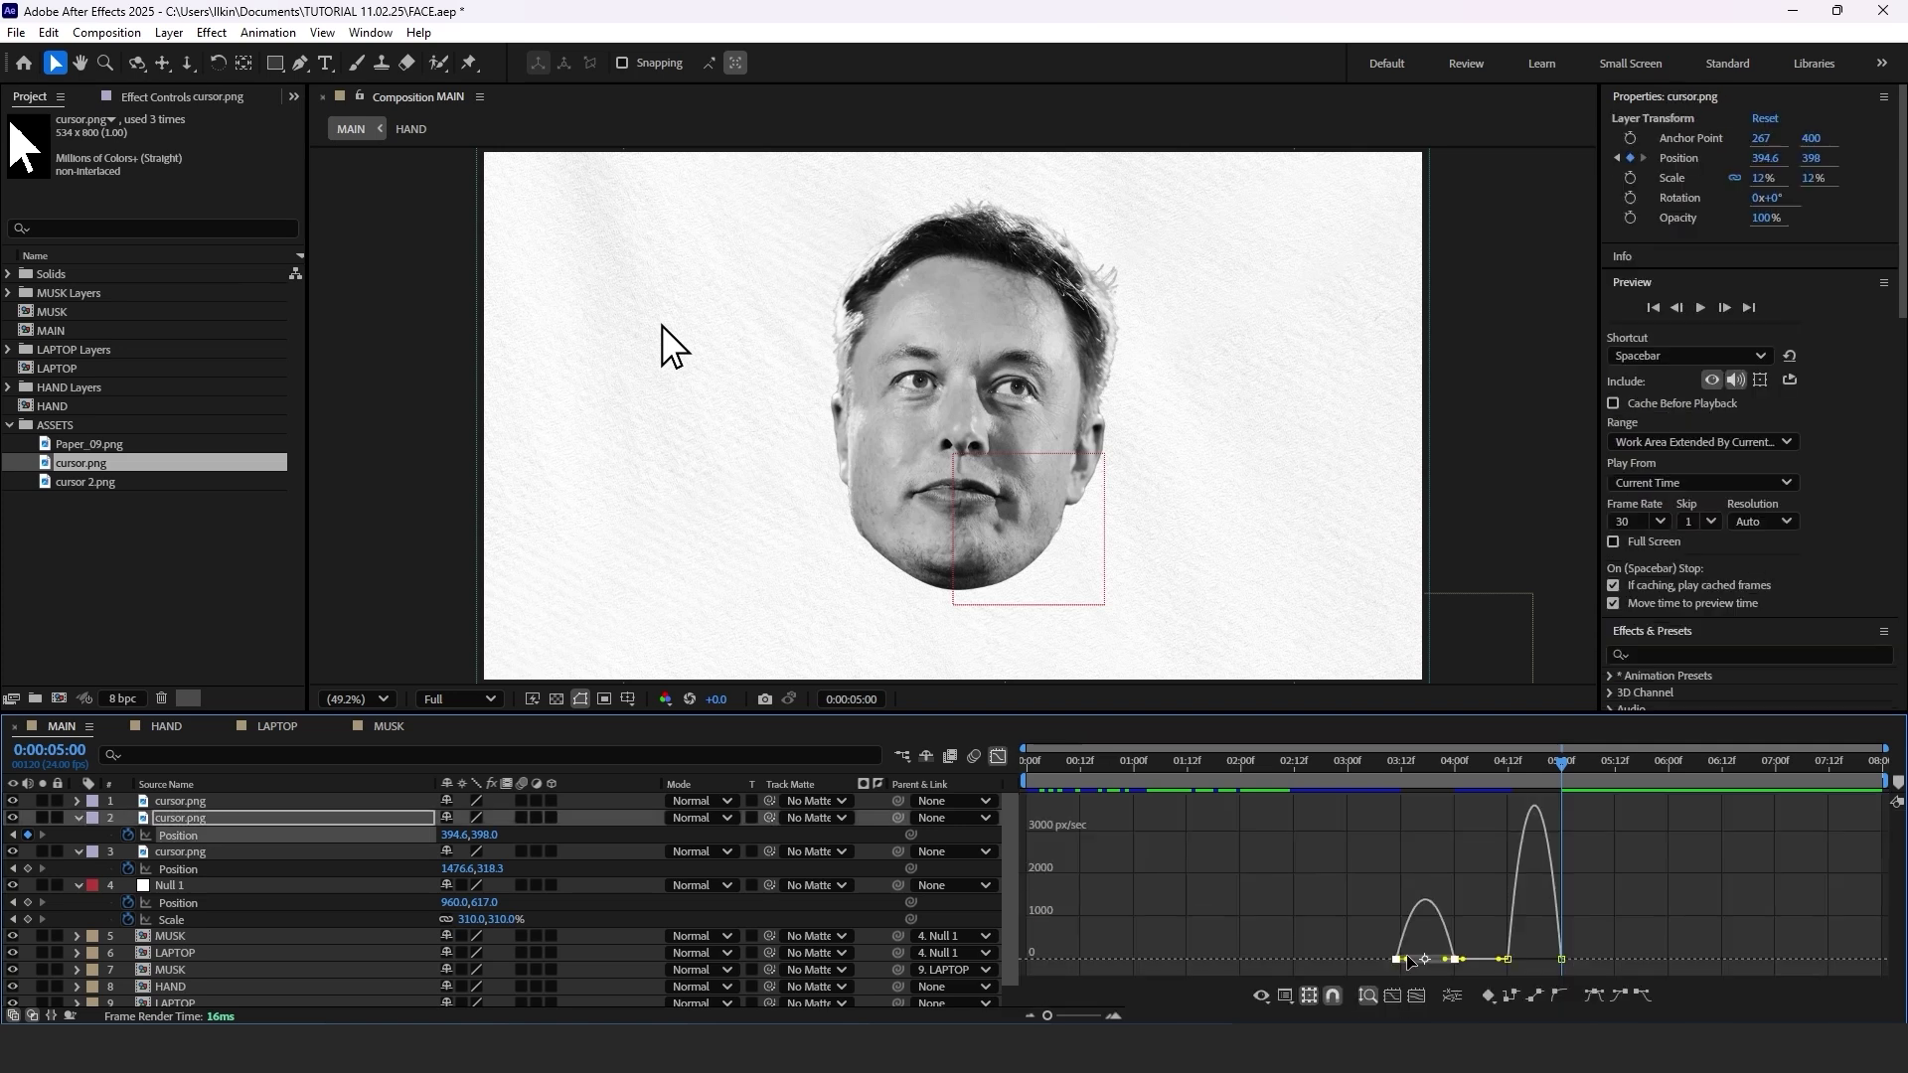
{"action": "left_click_drag", "start_coordinate": [1406, 963], "coordinate": [1427, 963]}
{"action": "key", "text": "ctrl+z"}
{"action": "left_click", "coordinate": [998, 756]}
Shape the speed curve of the second cursor part's move ending at 0:00:05:00 with a longer ease-out and preview the animation.
{"action": "left_click_drag", "start_coordinate": [1491, 840], "coordinate": [1568, 833]}
{"action": "left_click", "coordinate": [998, 755]}
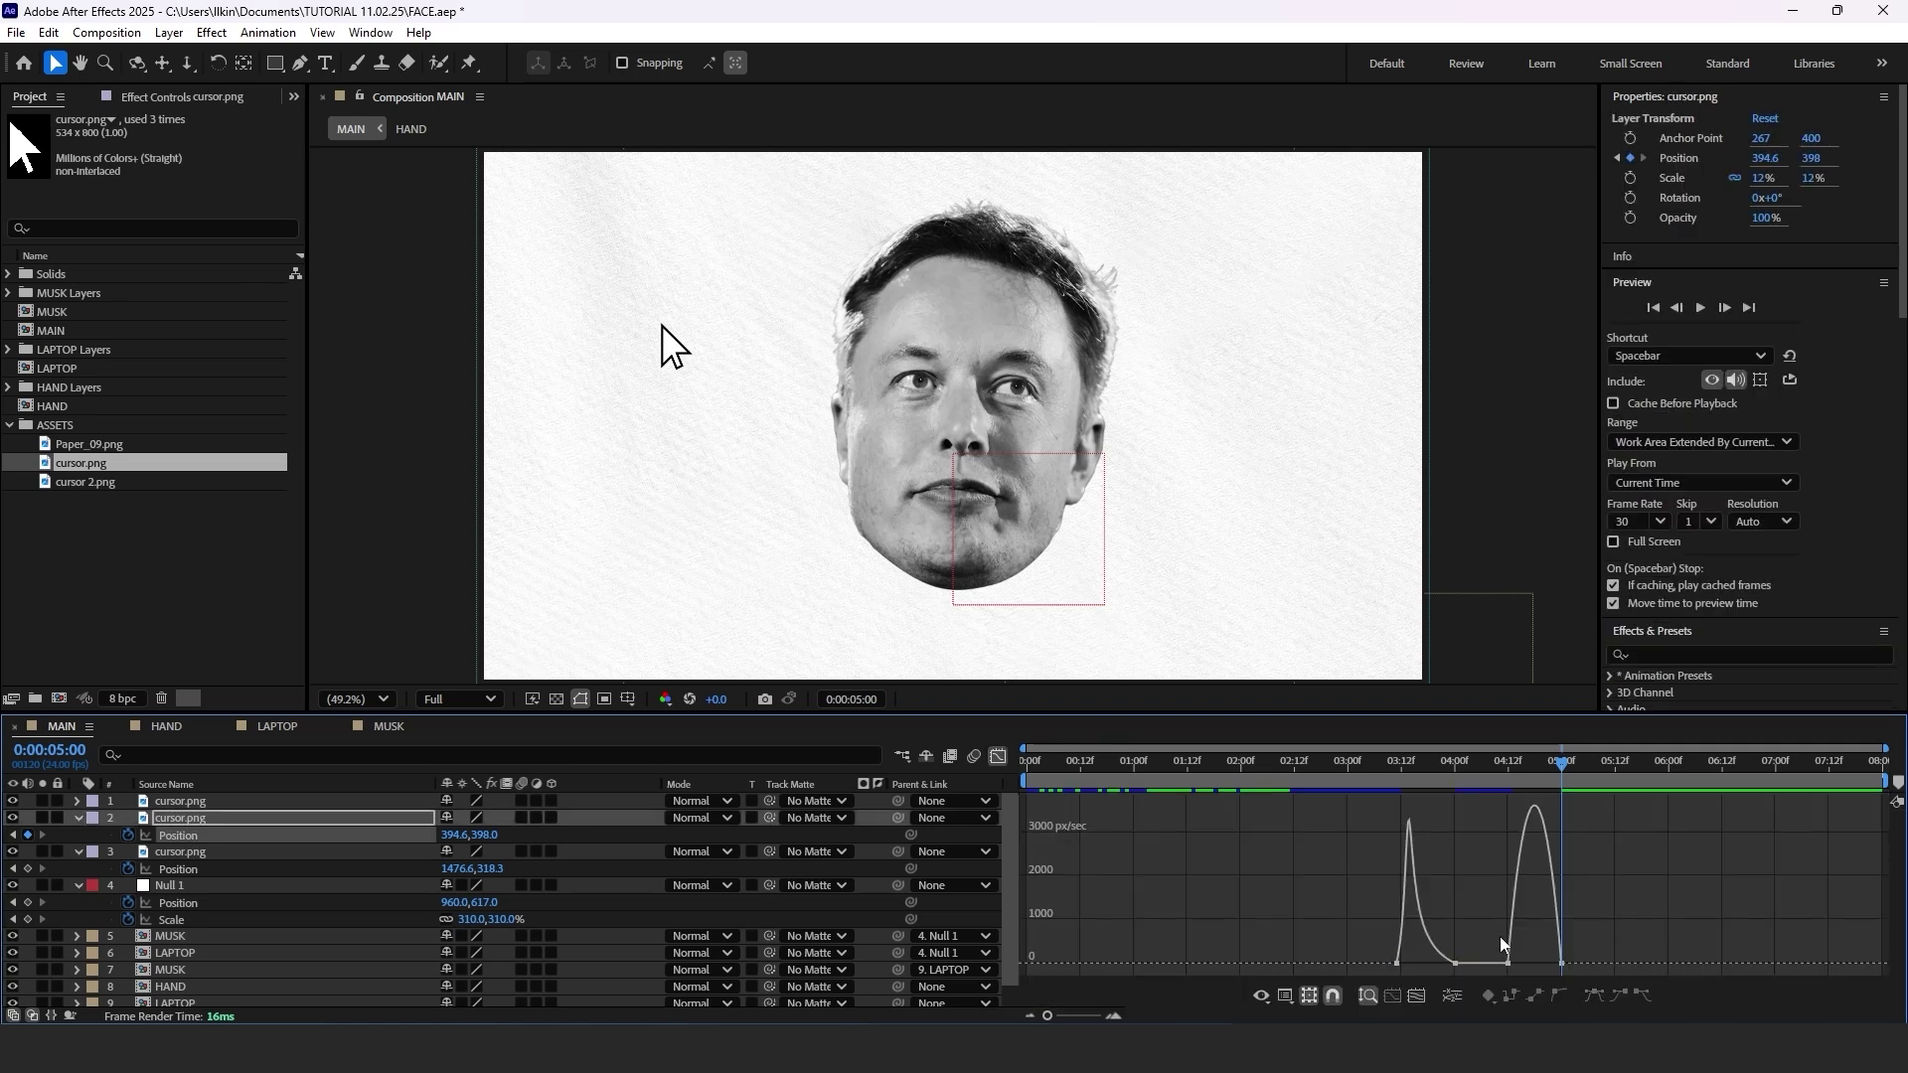
{"action": "left_click_drag", "start_coordinate": [1552, 963], "coordinate": [1532, 968]}
{"action": "left_click", "coordinate": [998, 756]}
{"action": "left_click", "coordinate": [1295, 762]}
{"action": "key", "text": "space"}
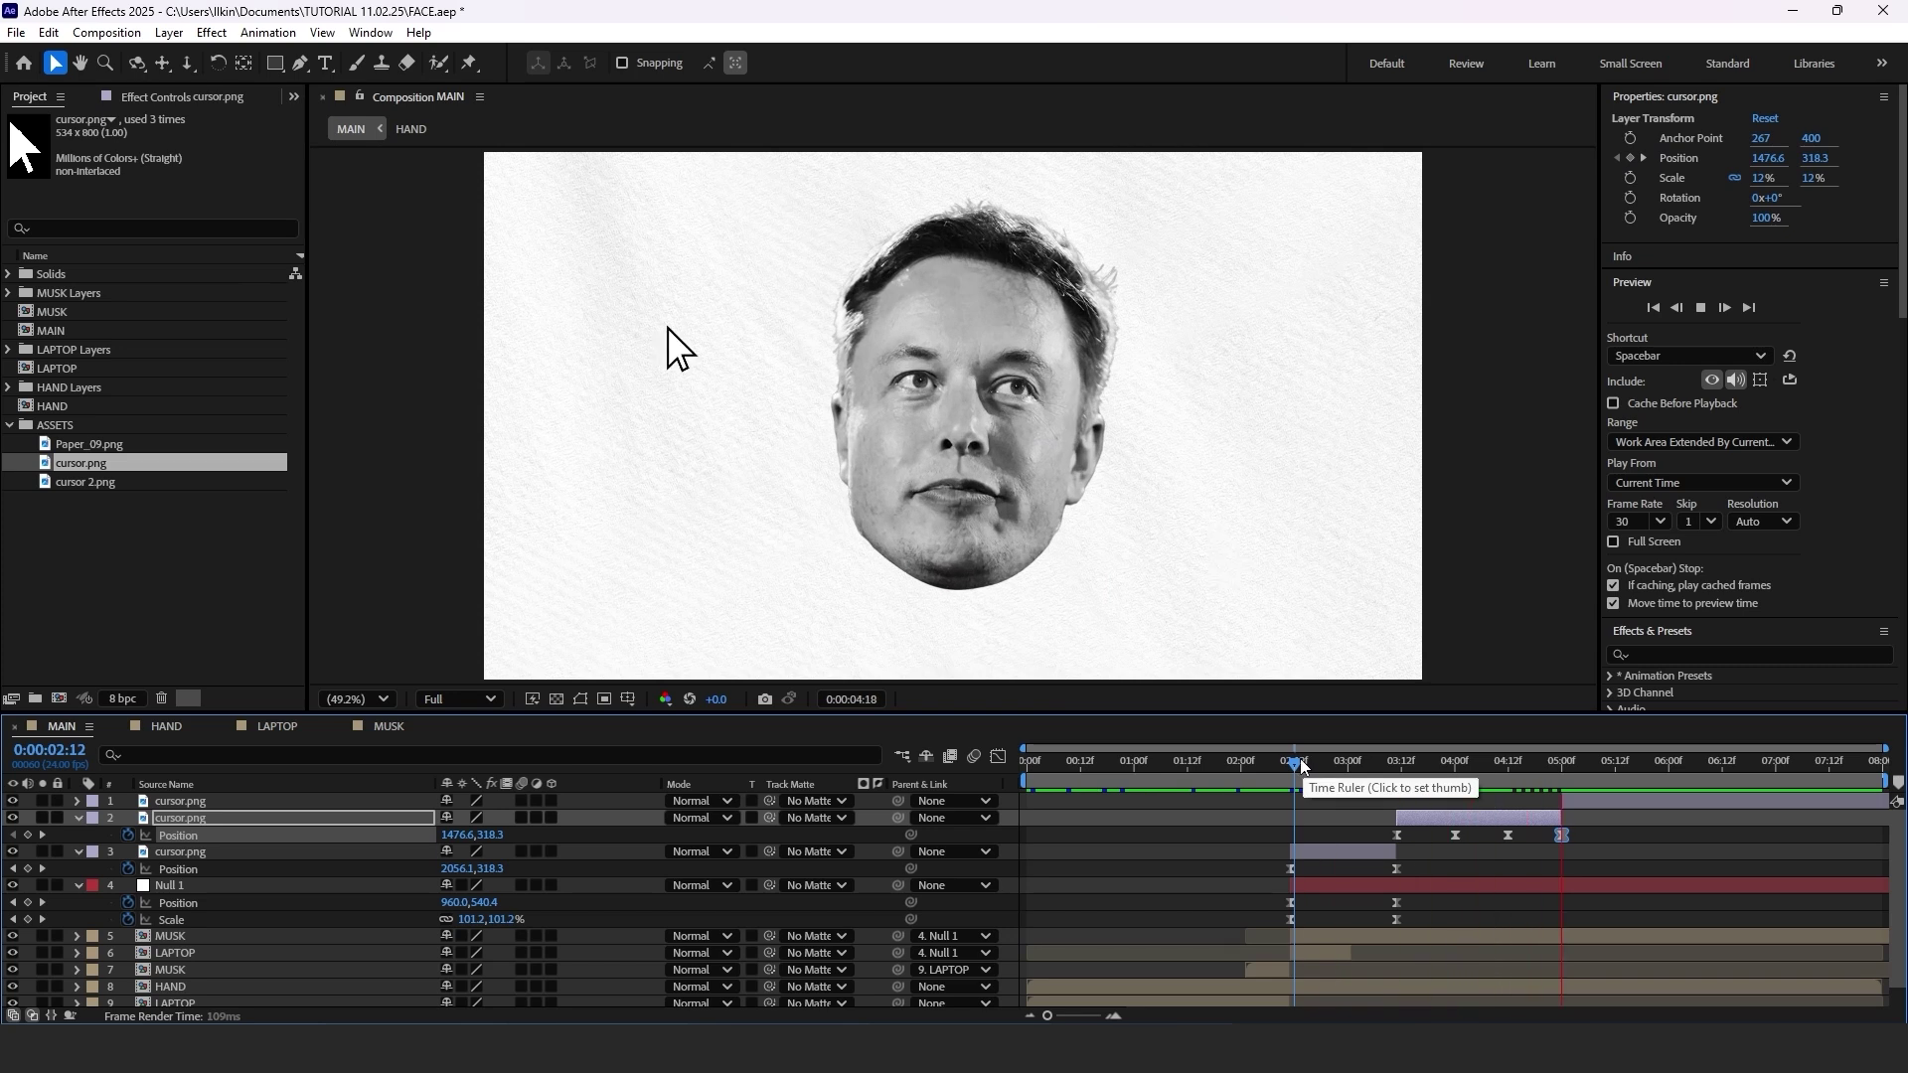
Split the MUSK layer at 0:00:05:00 and split its earlier part again at 0:00:03:11.
{"action": "left_click", "coordinate": [1568, 938]}
{"action": "key", "text": "ctrl+shift+d"}
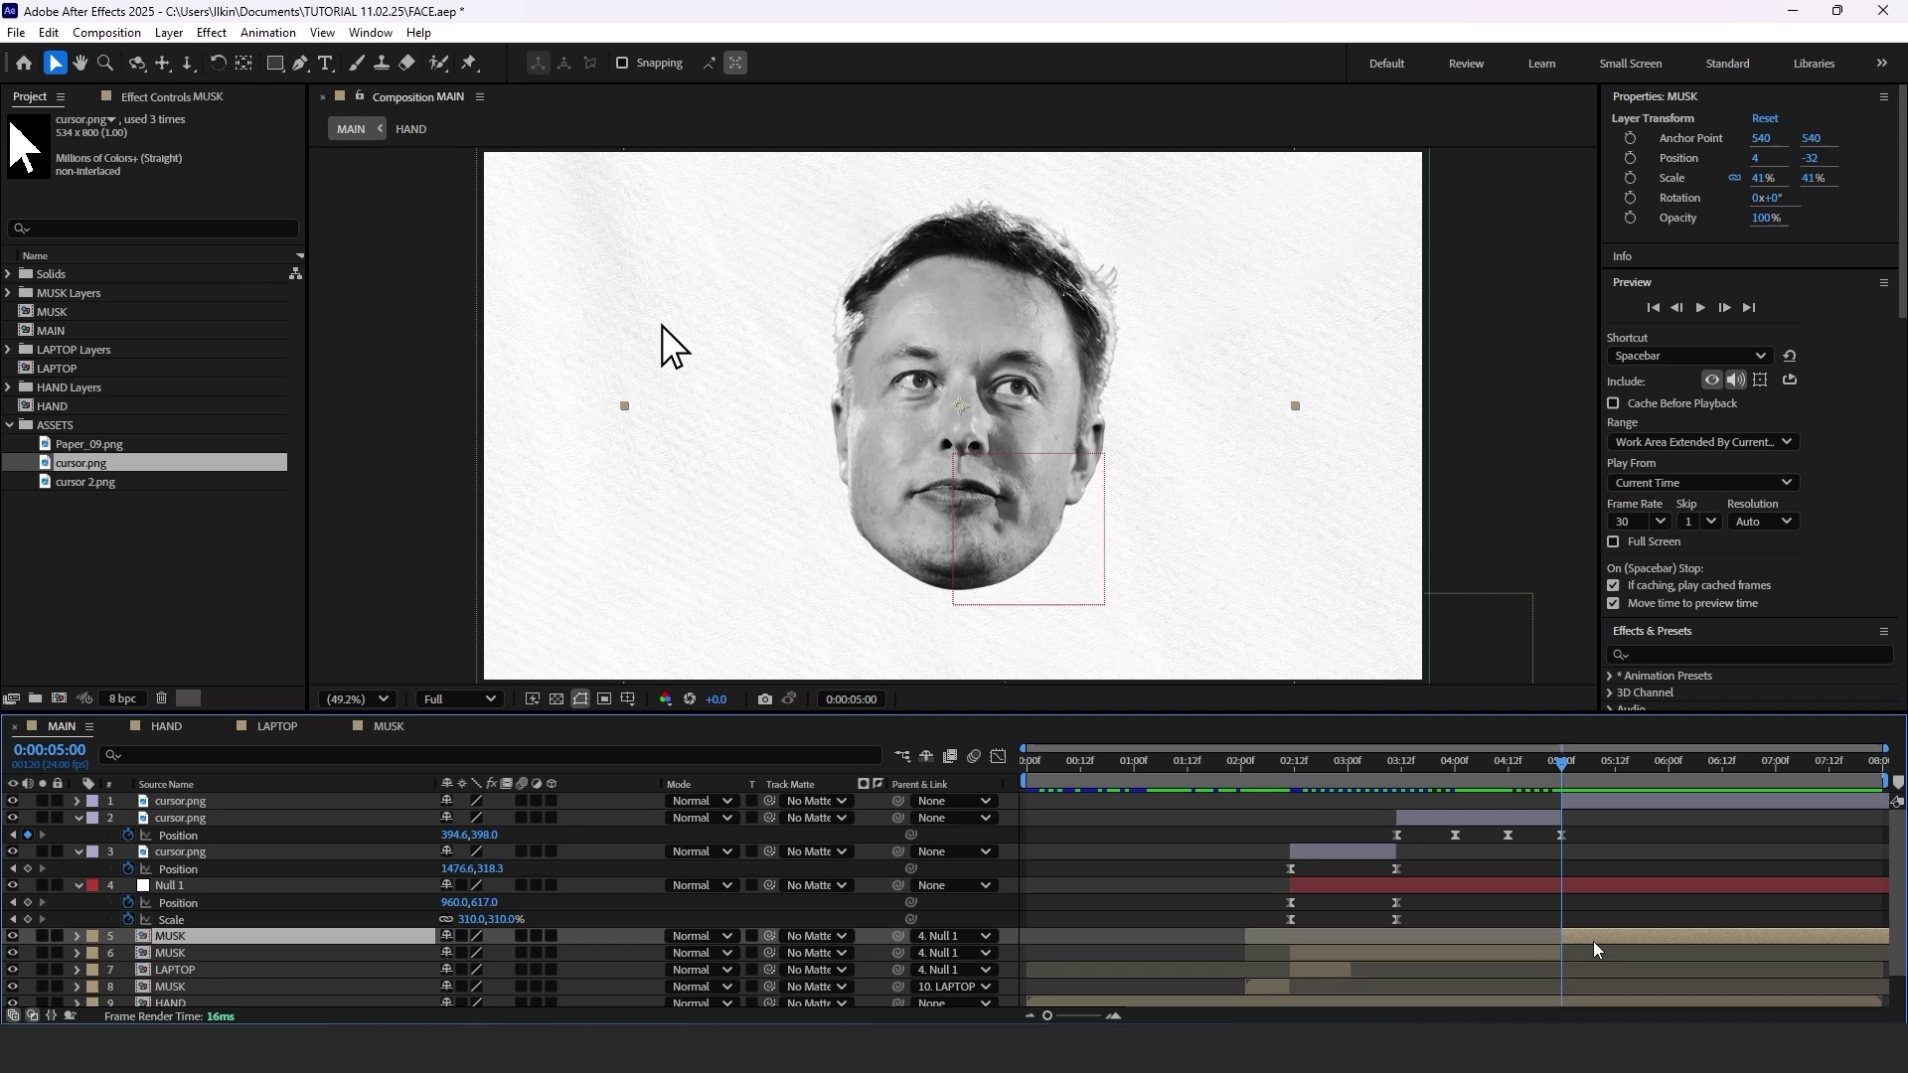
{"action": "left_click", "coordinate": [1402, 770]}
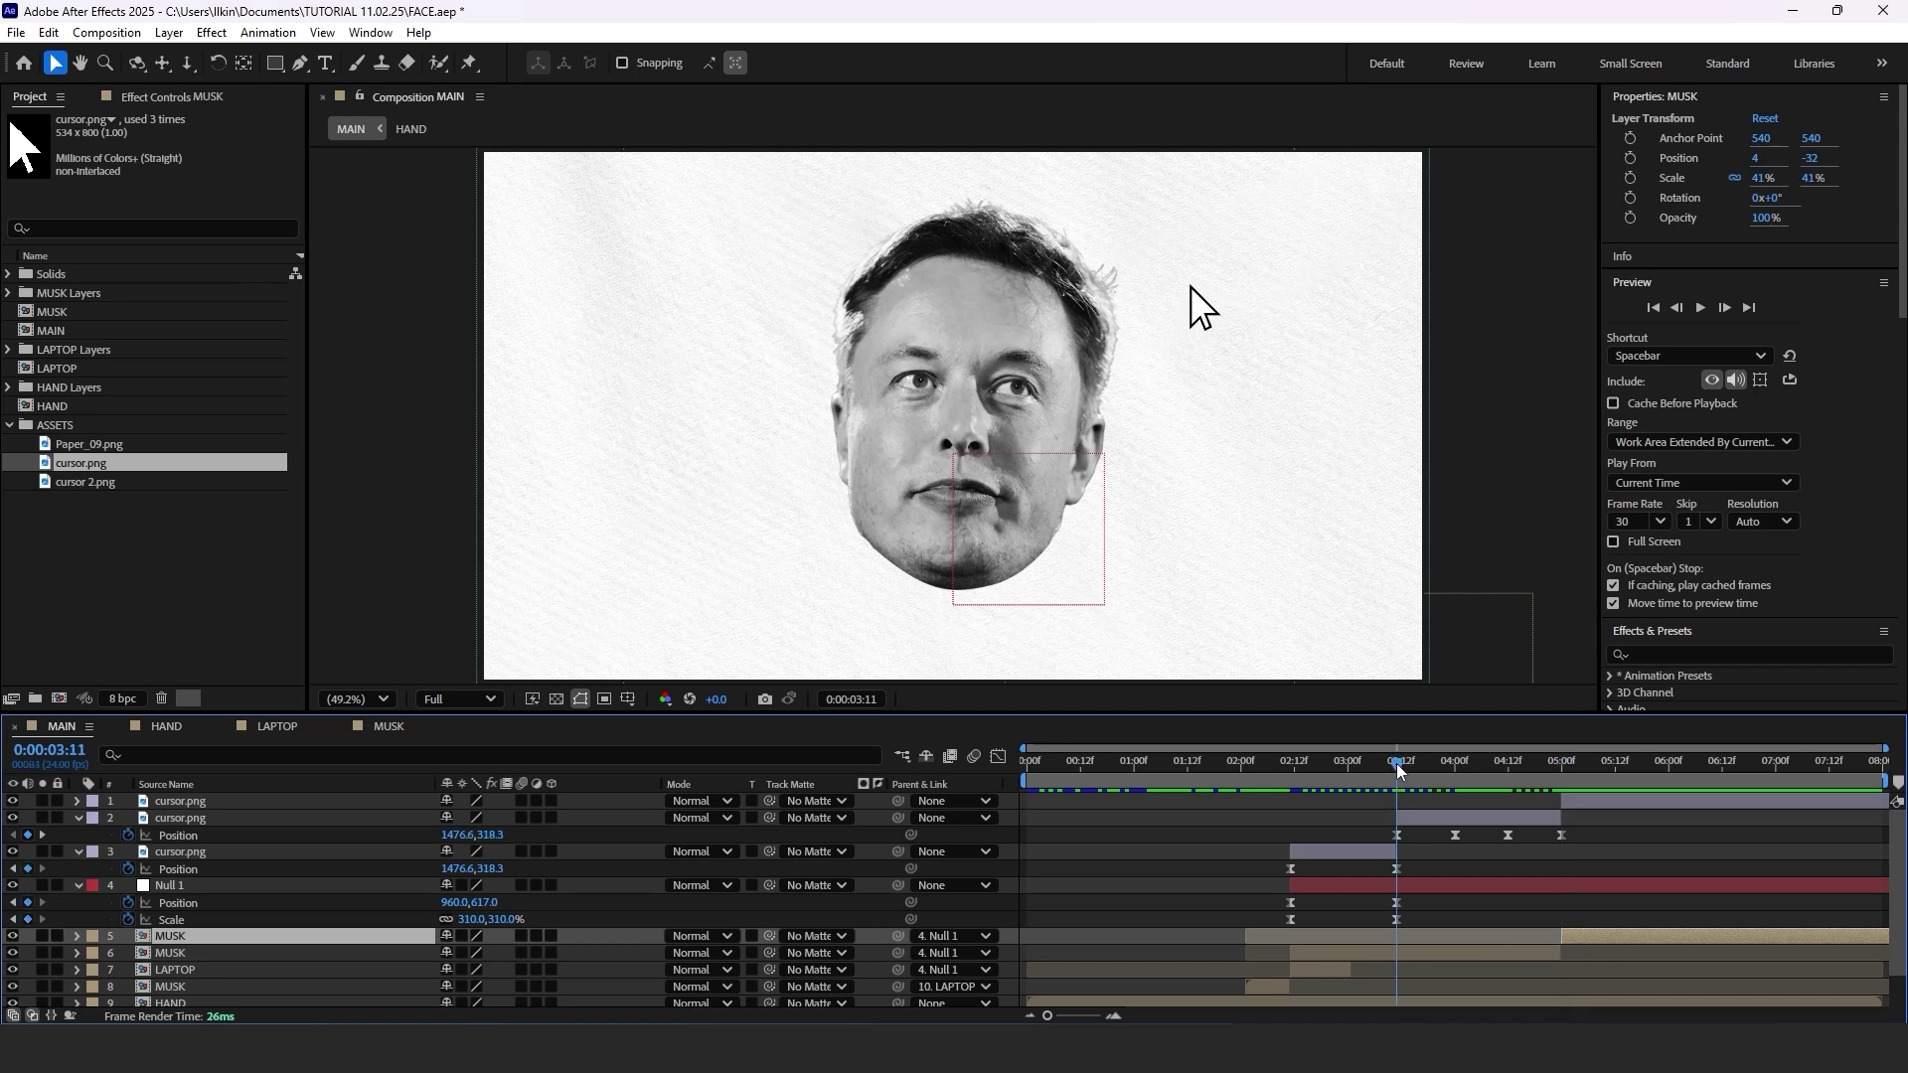
{"action": "key", "text": "F2"}
{"action": "left_click", "coordinate": [1442, 961]}
{"action": "key", "text": "ctrl+shift+d"}
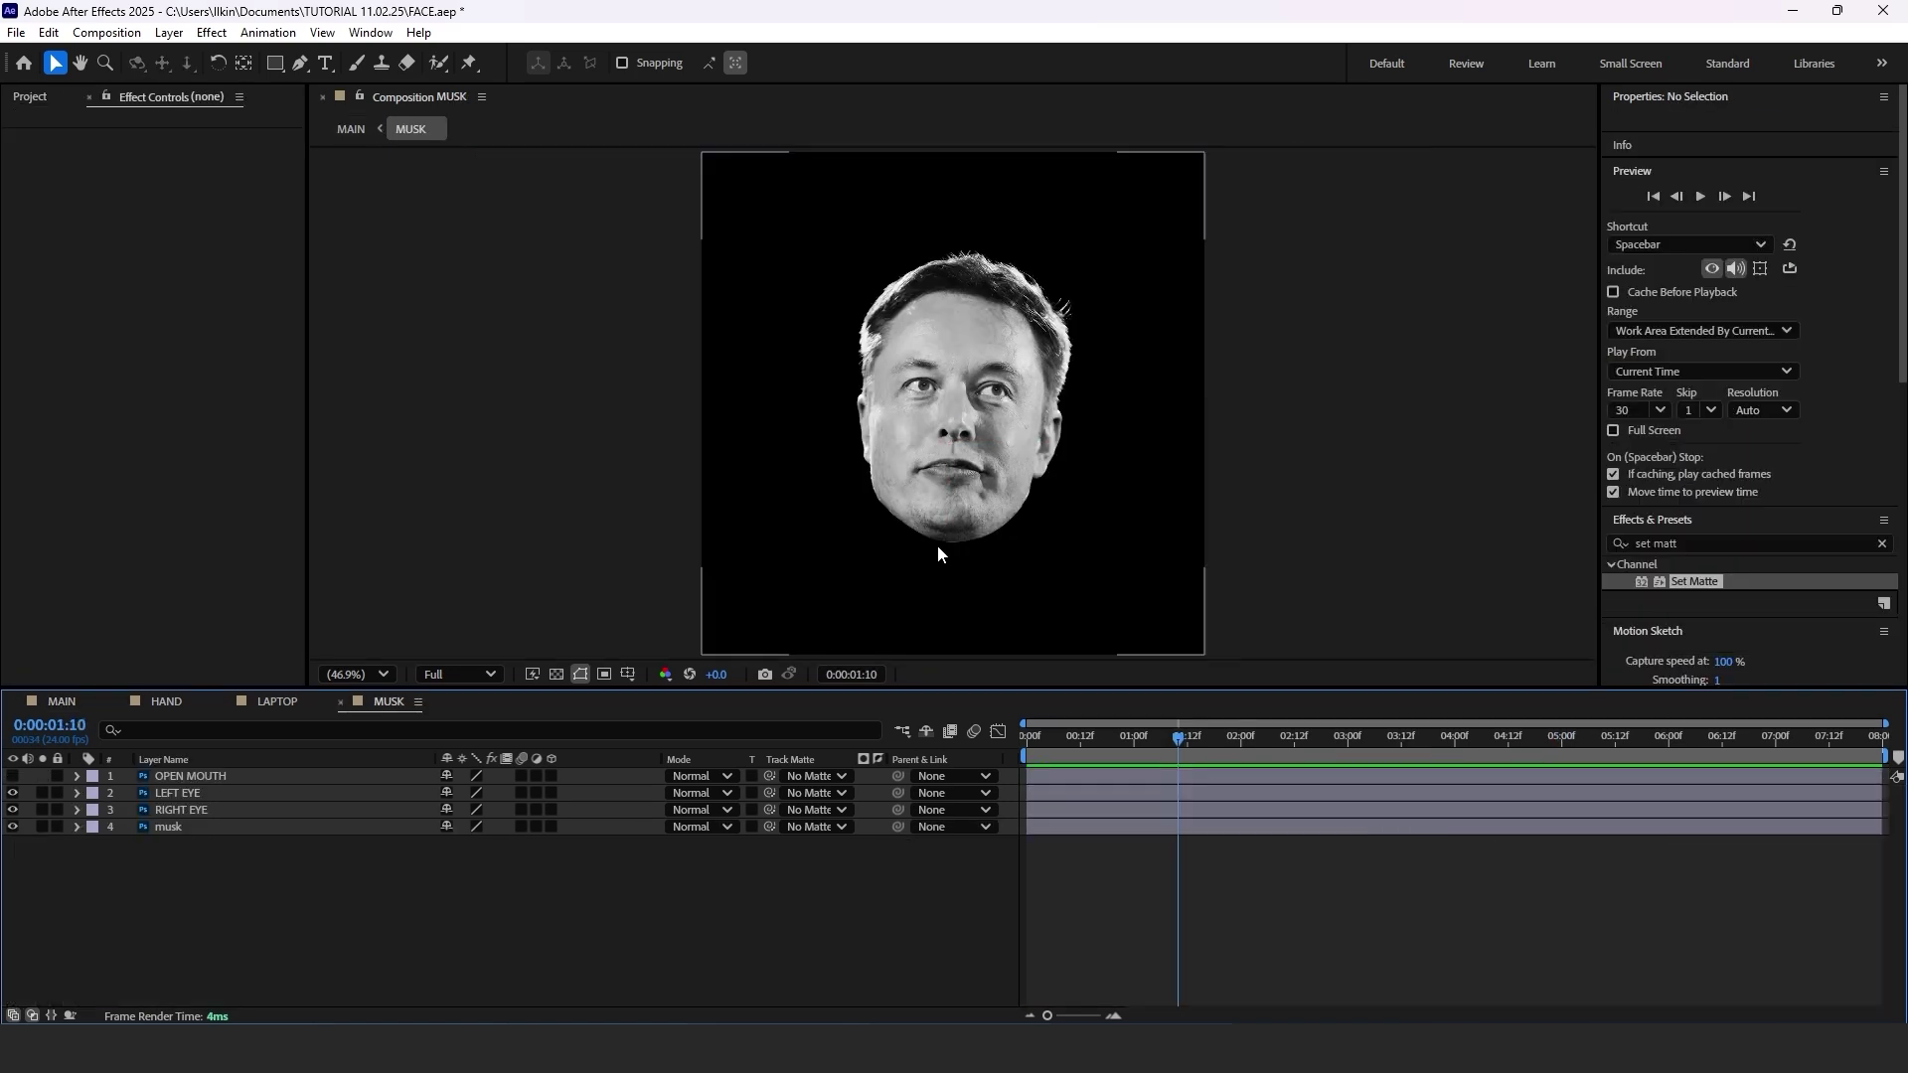
Trace the left eye's opening in the MUSK composition with the Pen tool as a closed, black-filled shape.
{"action": "scroll", "coordinate": [954, 307], "scroll_direction": "up", "scroll_amount": 2}
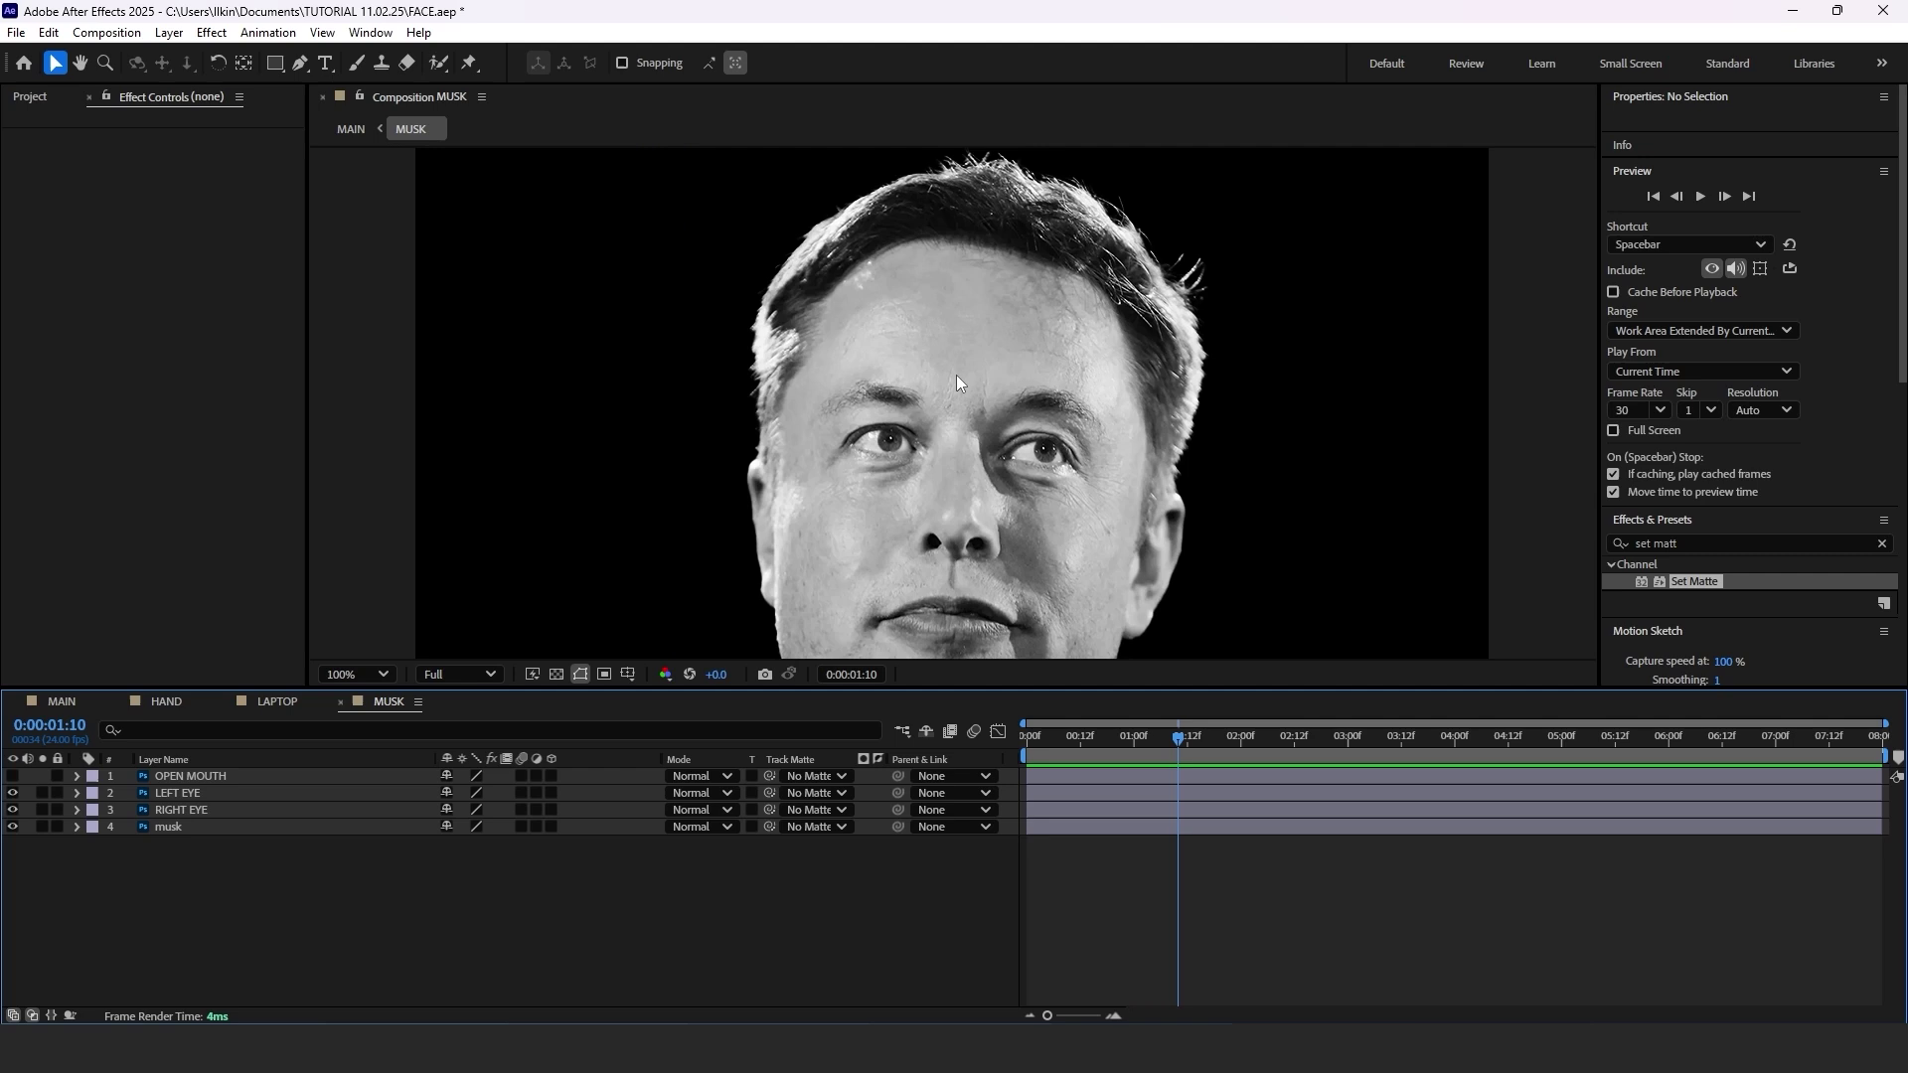
{"action": "scroll", "coordinate": [956, 374], "scroll_direction": "up", "scroll_amount": 4}
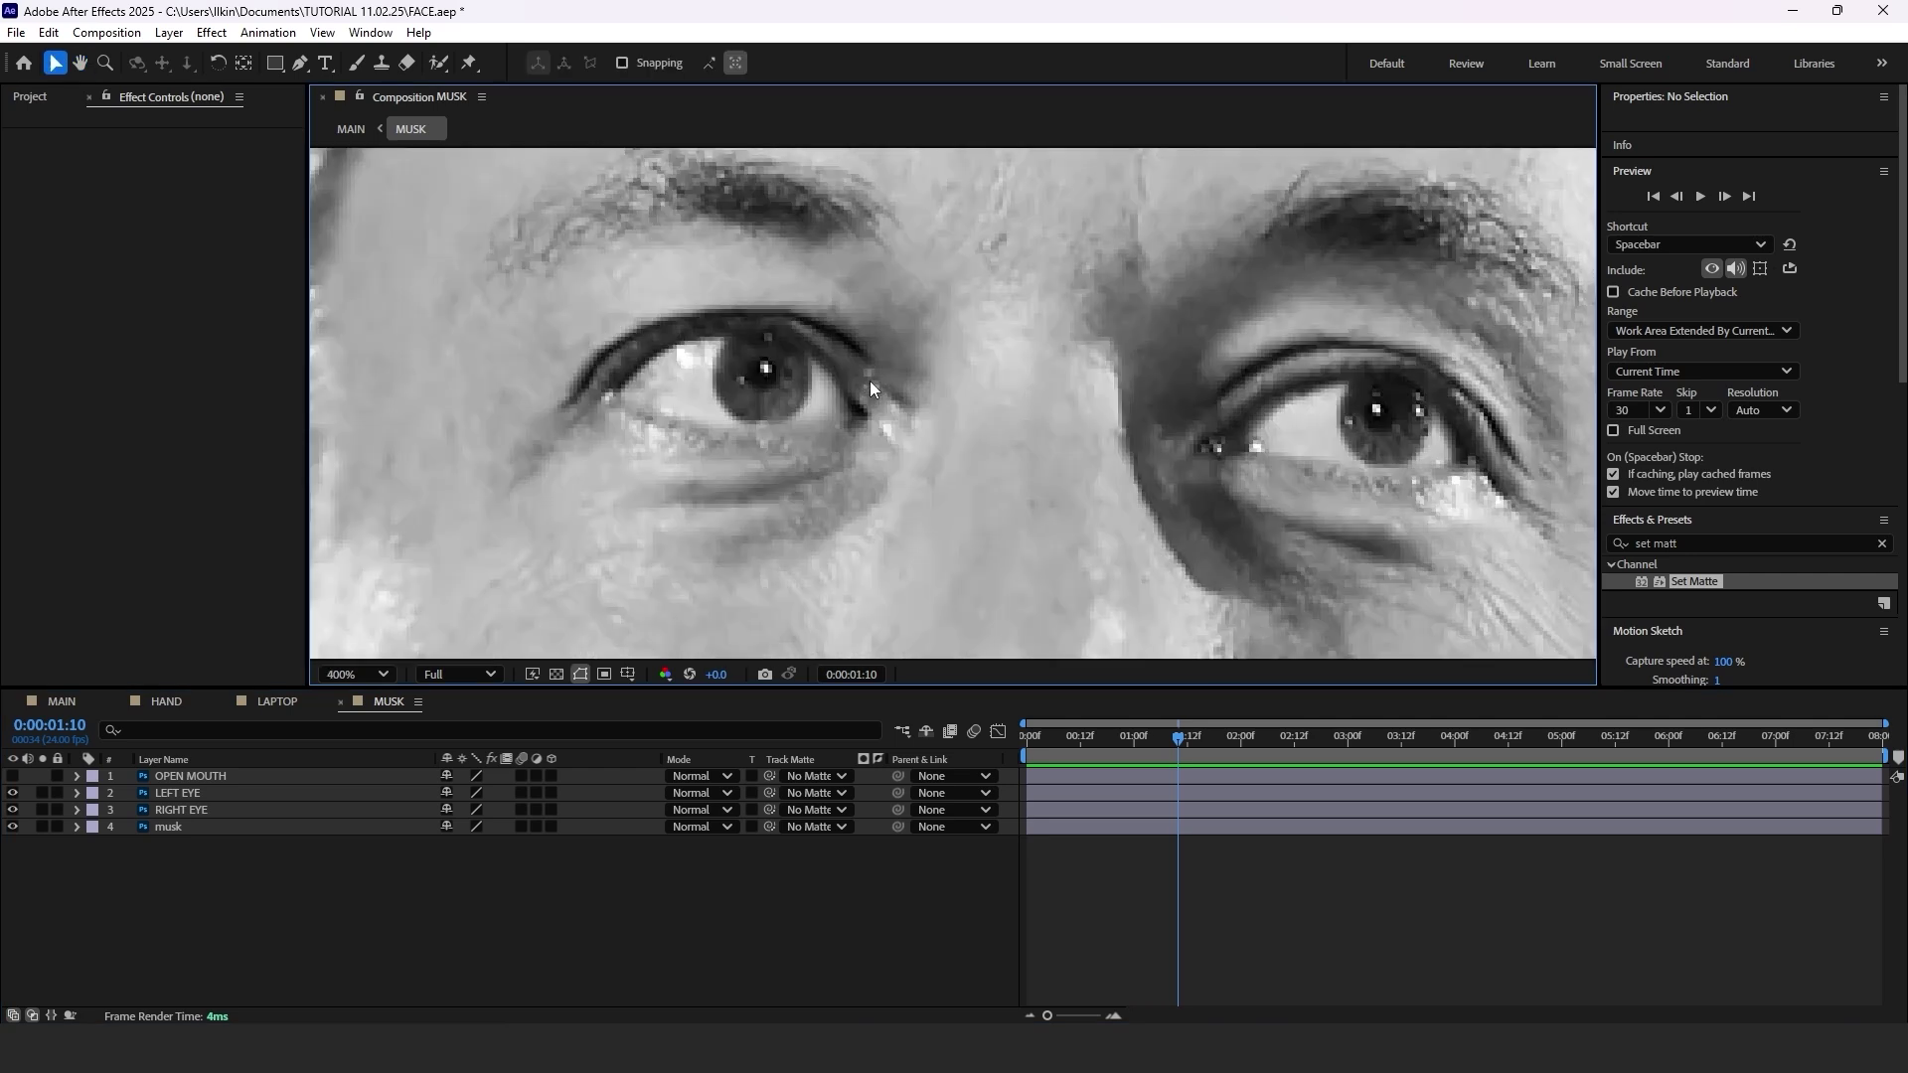
{"action": "left_click", "coordinate": [301, 61]}
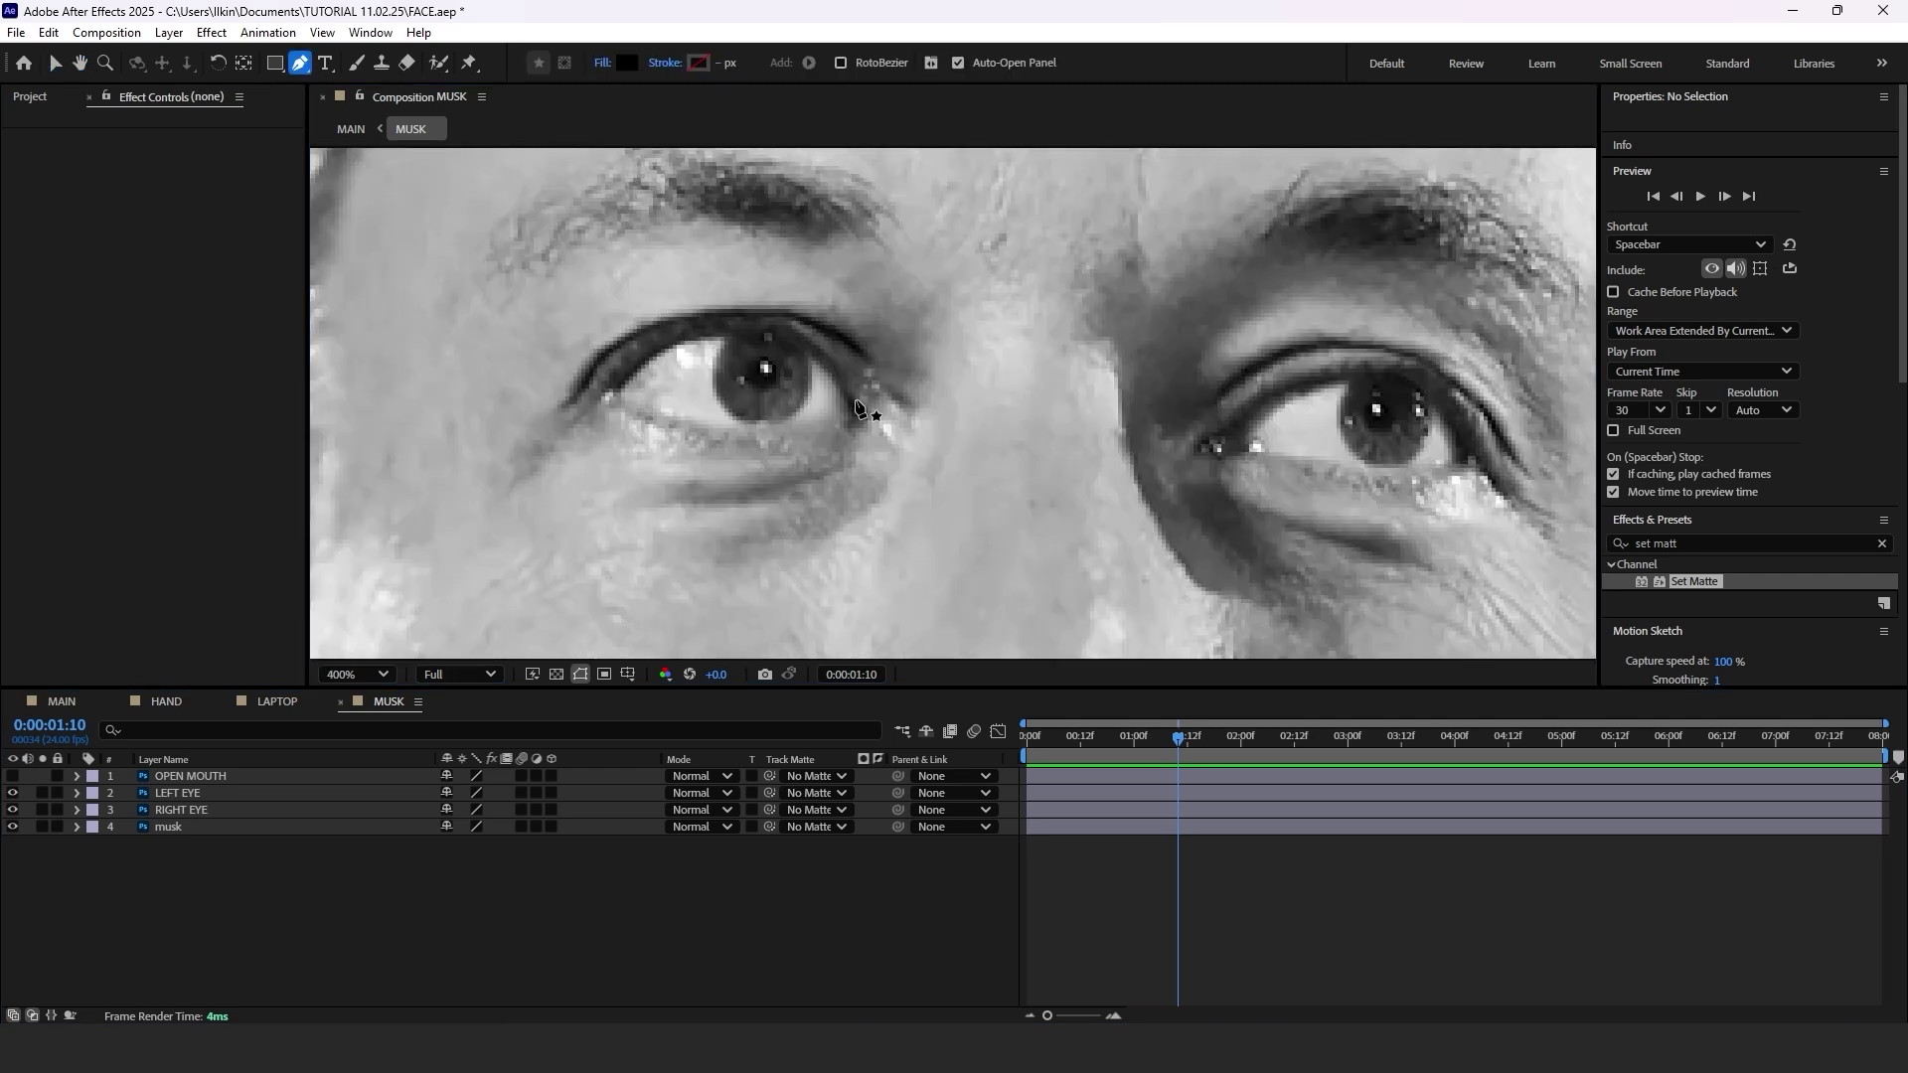
{"action": "left_click", "coordinate": [851, 401]}
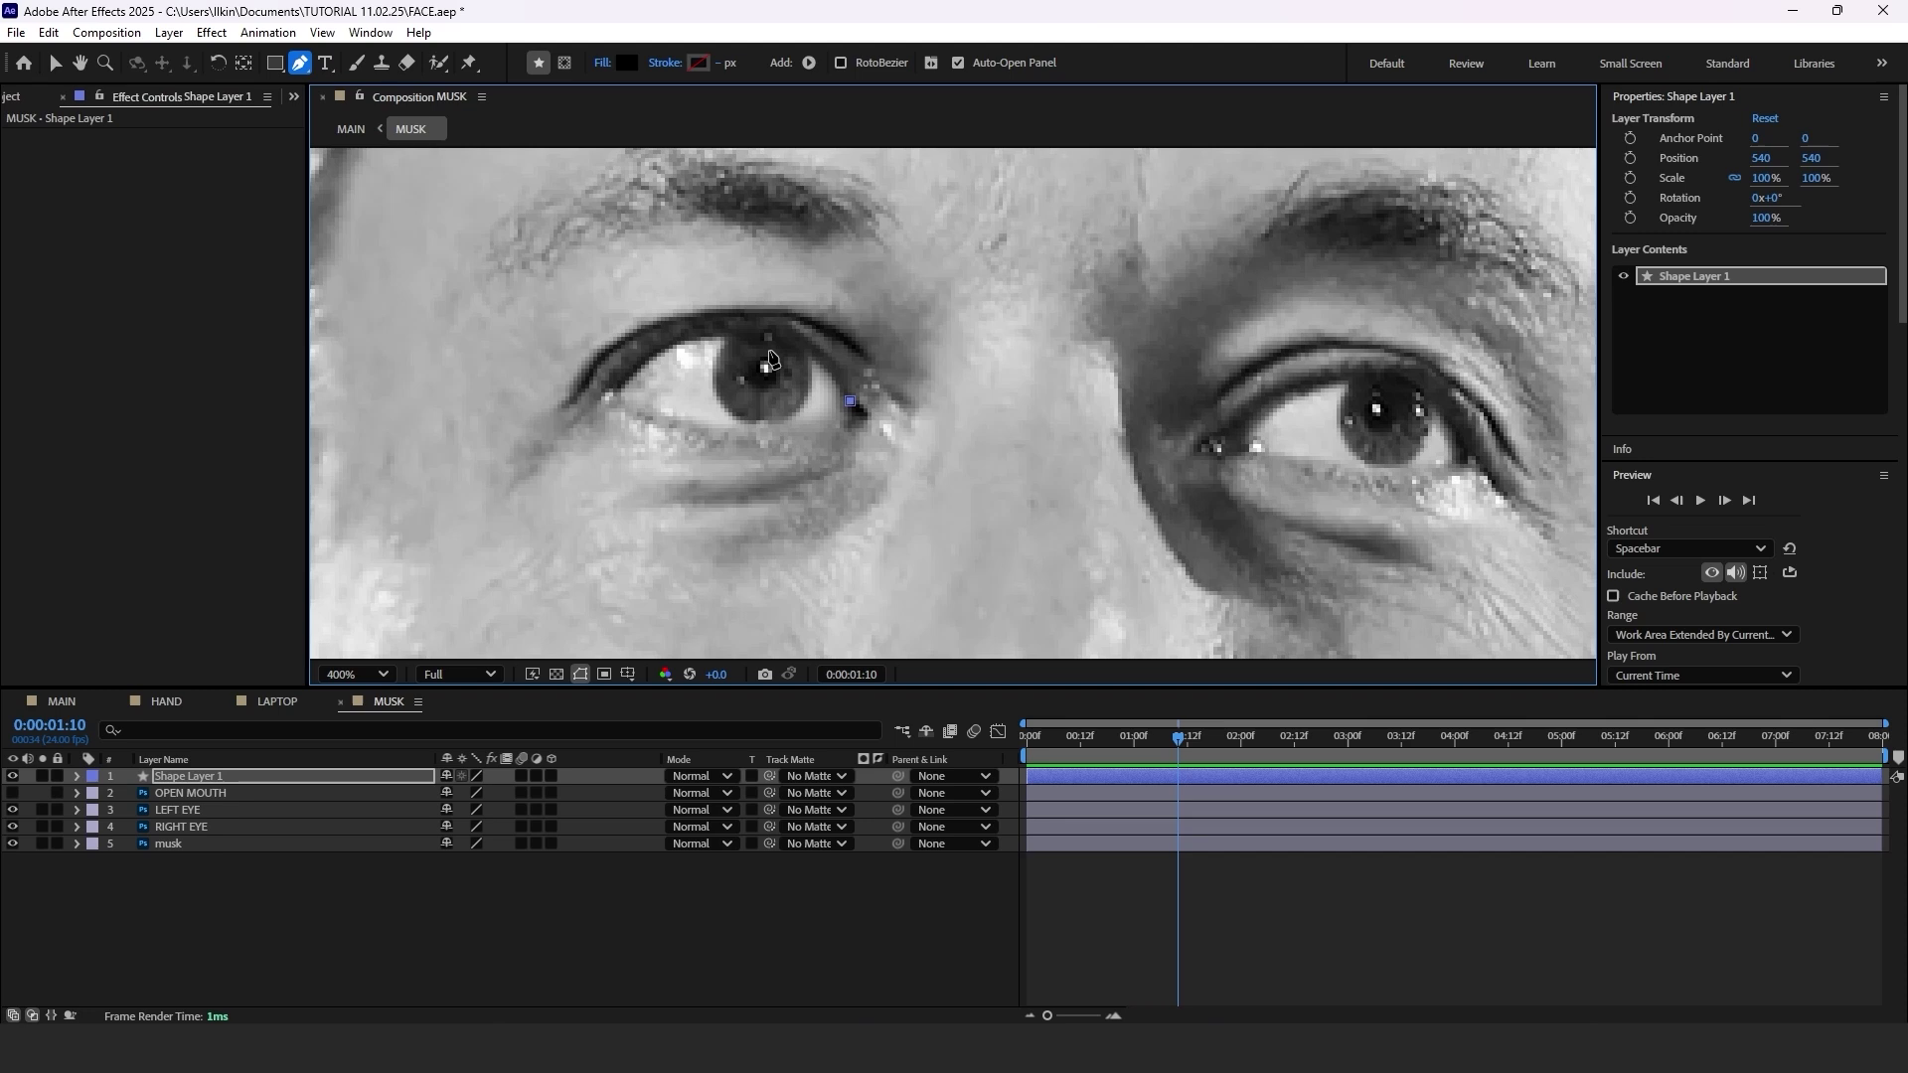
{"action": "left_click_drag", "start_coordinate": [726, 341], "coordinate": [629, 350]}
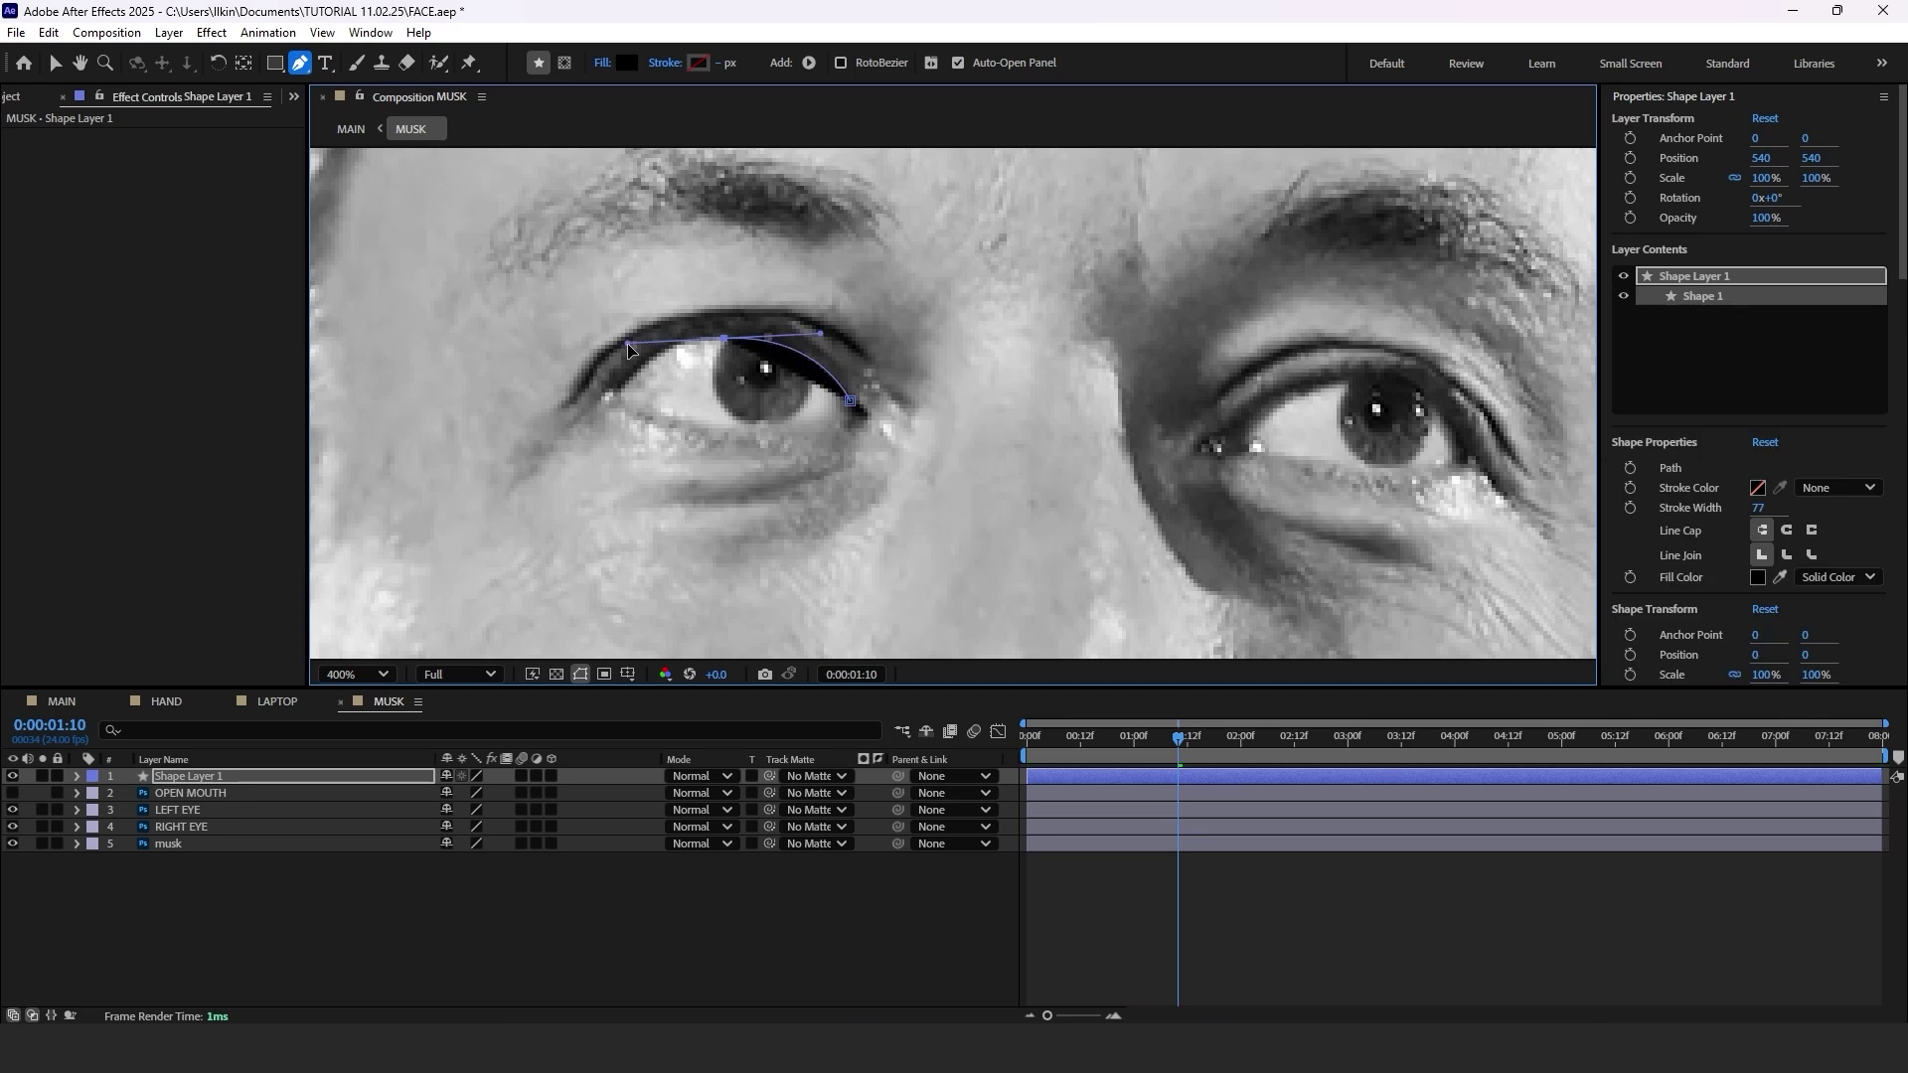
{"action": "left_click", "coordinate": [616, 391]}
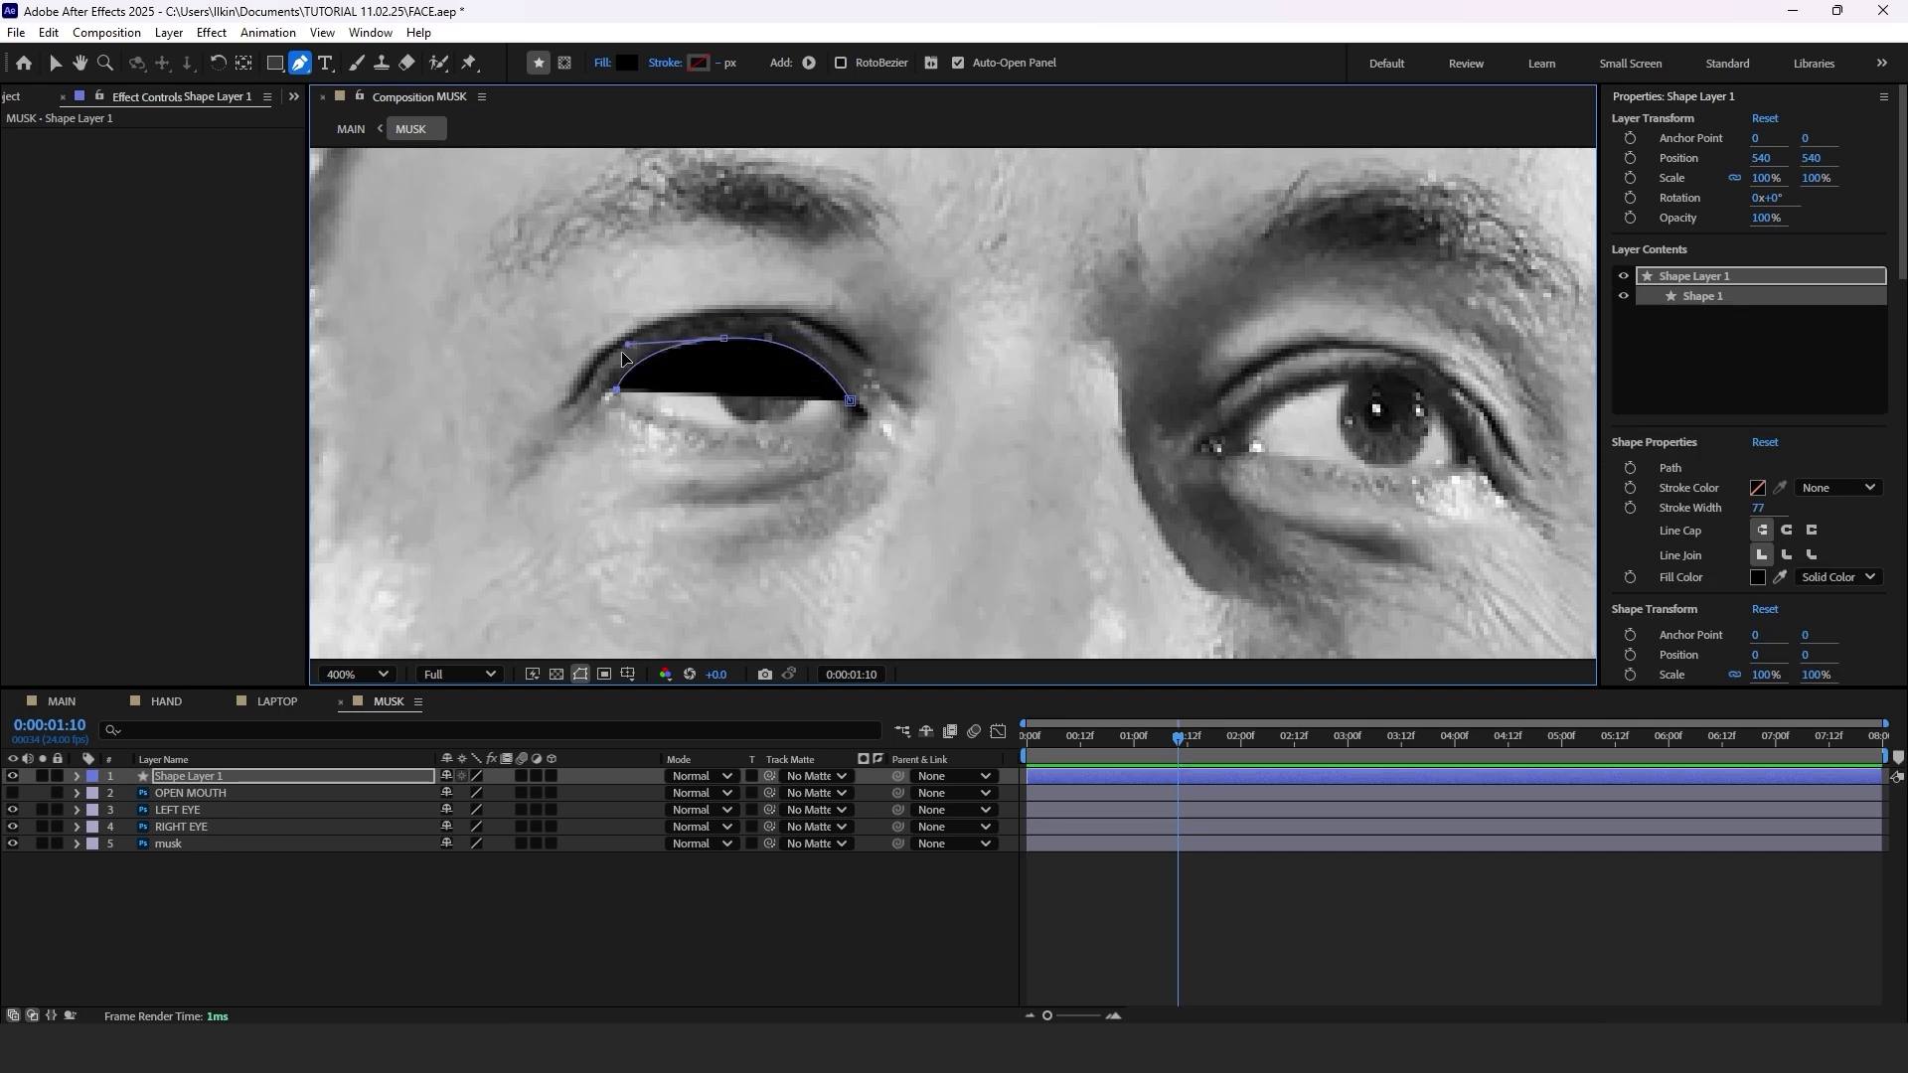
{"action": "left_click_drag", "start_coordinate": [627, 345], "coordinate": [656, 344]}
{"action": "left_click_drag", "start_coordinate": [760, 424], "coordinate": [846, 412]}
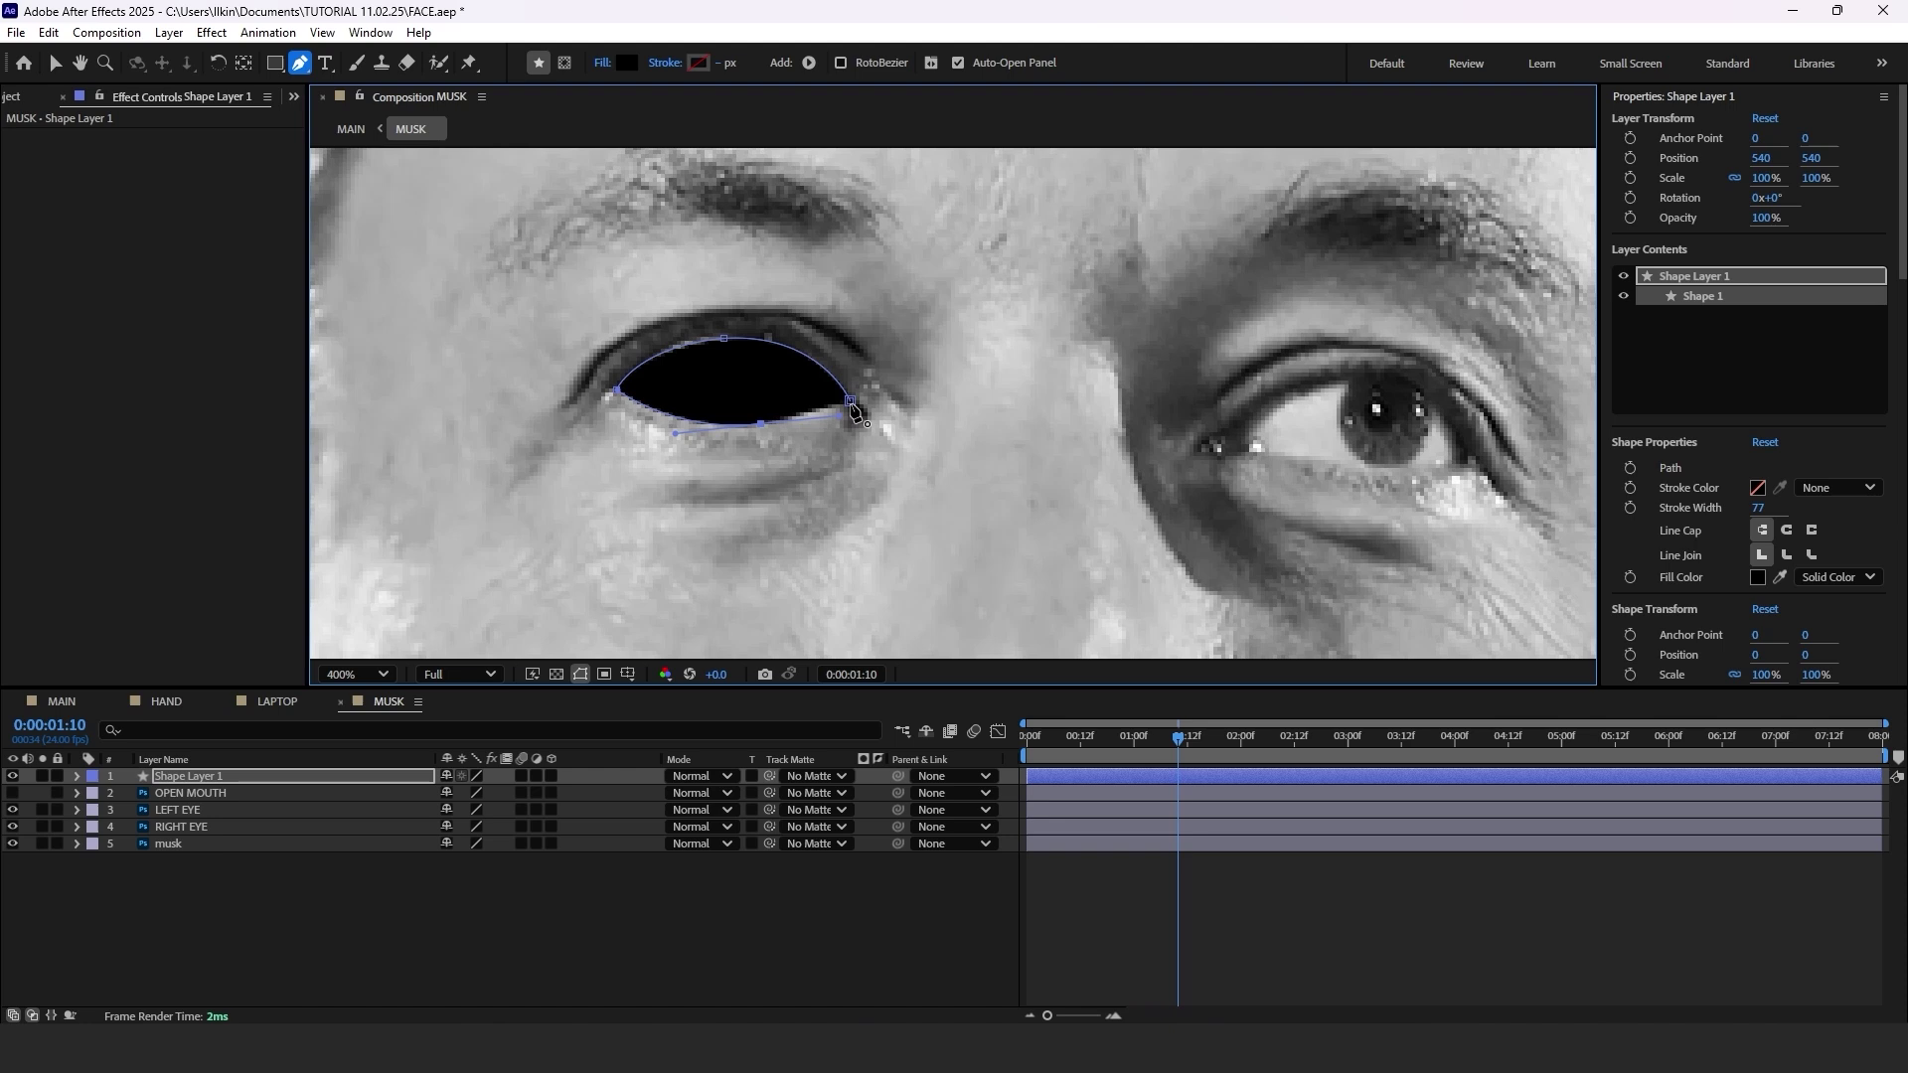
{"action": "left_click", "coordinate": [850, 400]}
Place Shape Layer 1 directly above LEFT EYE and assign it as that layer's track matte.
{"action": "left_click", "coordinate": [224, 776]}
{"action": "left_click", "coordinate": [218, 818]}
{"action": "left_click_drag", "start_coordinate": [770, 810], "coordinate": [228, 783]}
{"action": "left_click", "coordinate": [238, 782]}
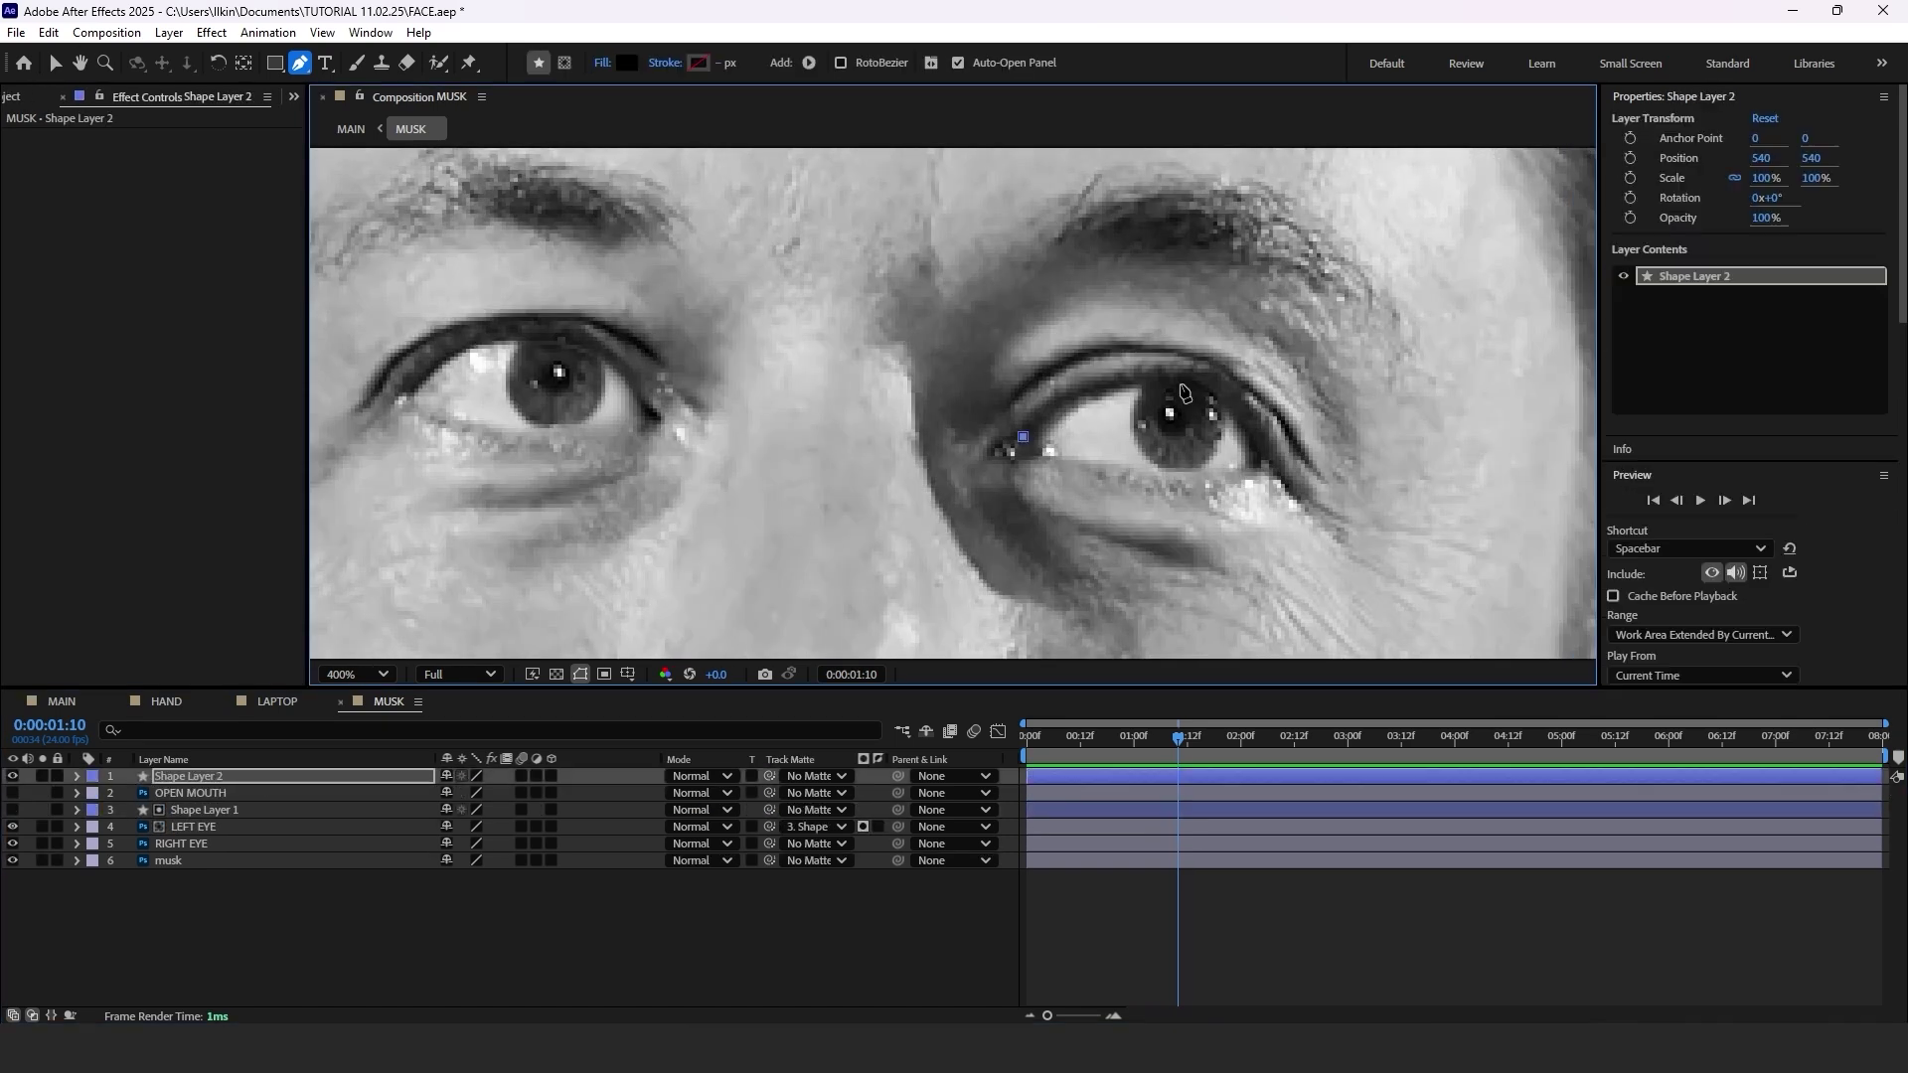
Trace the right eye's opening with the Pen tool as a second closed shape.
{"action": "left_click_drag", "start_coordinate": [1180, 382], "coordinate": [1233, 390]}
{"action": "mouse_move", "coordinate": [1260, 452]}
{"action": "left_mouse_down"}
{"action": "mouse_move", "coordinate": [1258, 472]}
{"action": "mouse_move", "coordinate": [1107, 471]}
{"action": "left_mouse_up"}
{"action": "left_click_drag", "start_coordinate": [1022, 437], "coordinate": [1034, 426]}
Place Shape Layer 2 directly above RIGHT EYE and assign it as that layer's track matte.
{"action": "left_click_drag", "start_coordinate": [214, 776], "coordinate": [213, 835]}
{"action": "left_click_drag", "start_coordinate": [769, 844], "coordinate": [277, 830]}
{"action": "key", "text": "F2"}
{"action": "left_click", "coordinate": [355, 674]}
{"action": "left_click", "coordinate": [345, 293]}
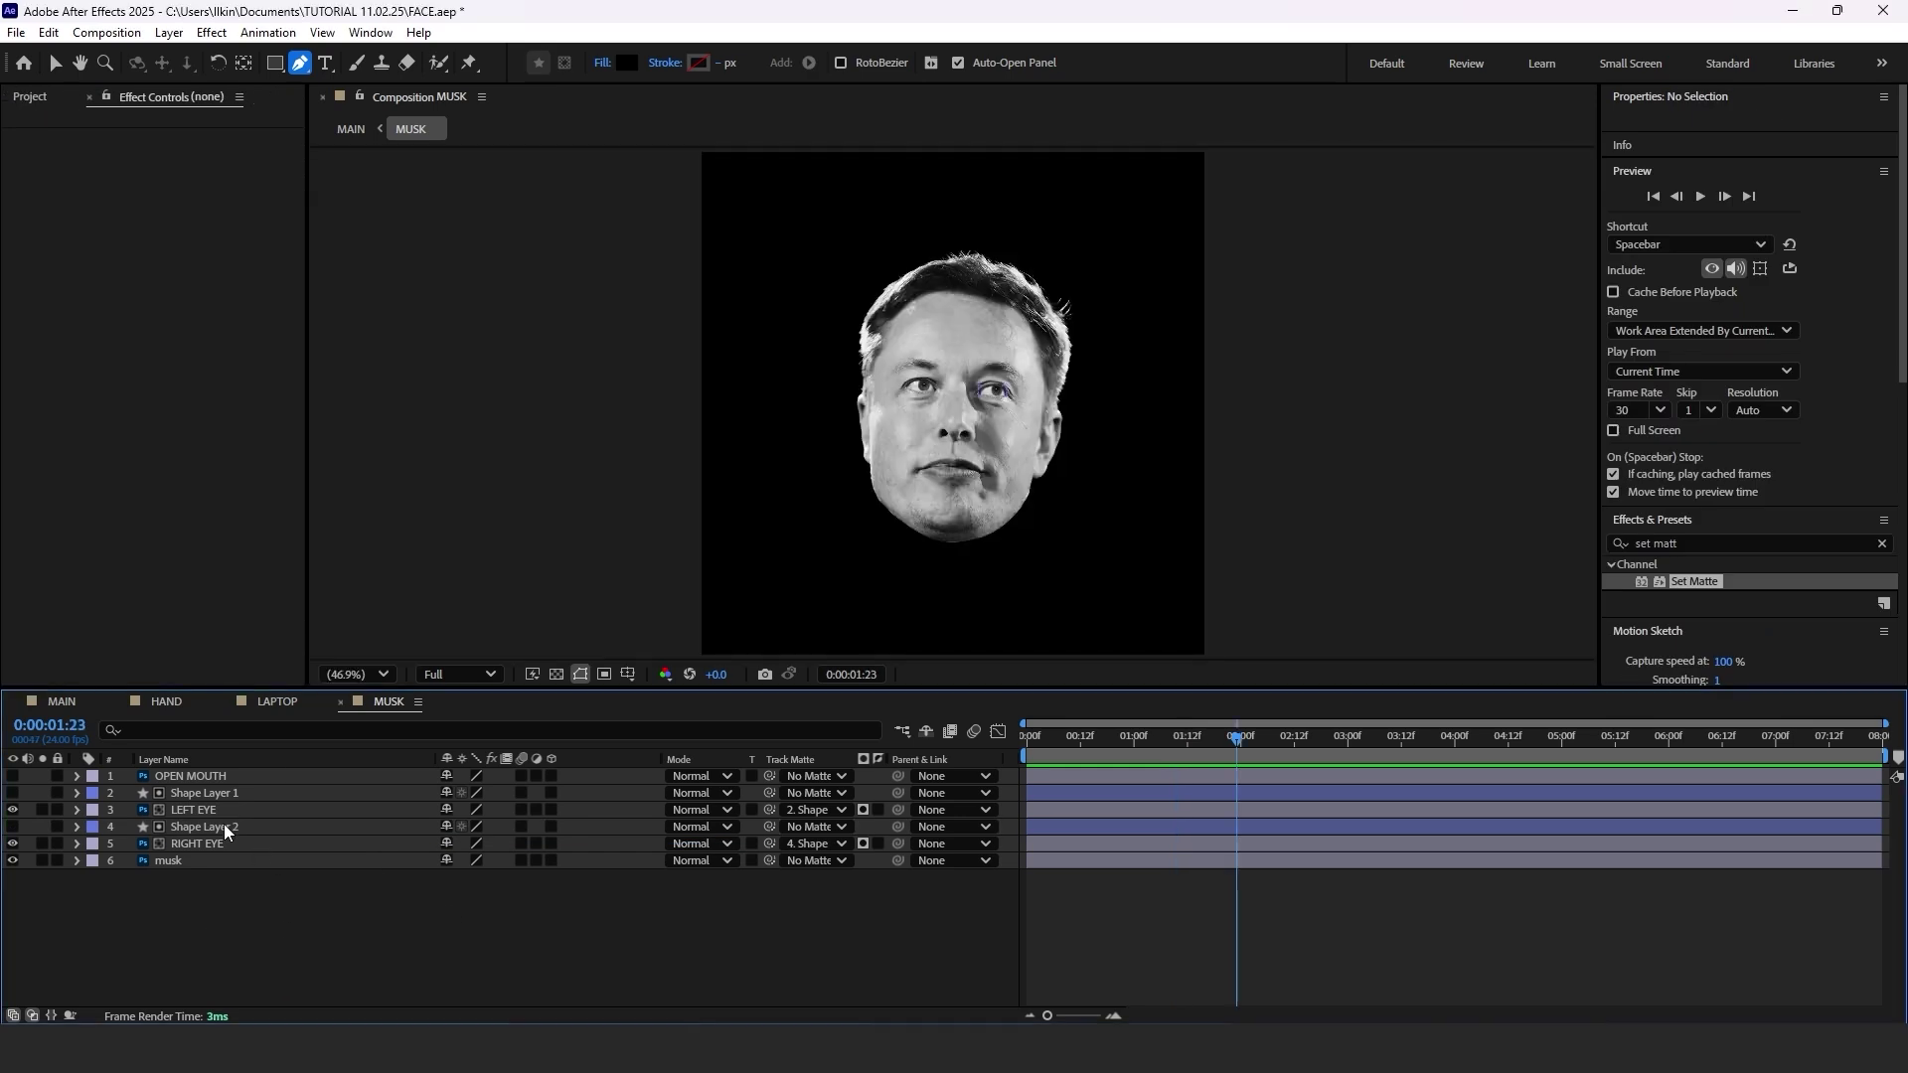
Keyframe the Position of LEFT EYE and RIGHT EYE, shift those keyframes earlier, and move both irises down and right at 0:00:01:23.
{"action": "left_click", "coordinate": [208, 842]}
{"action": "left_click", "coordinate": [186, 812], "text": "ctrl"}
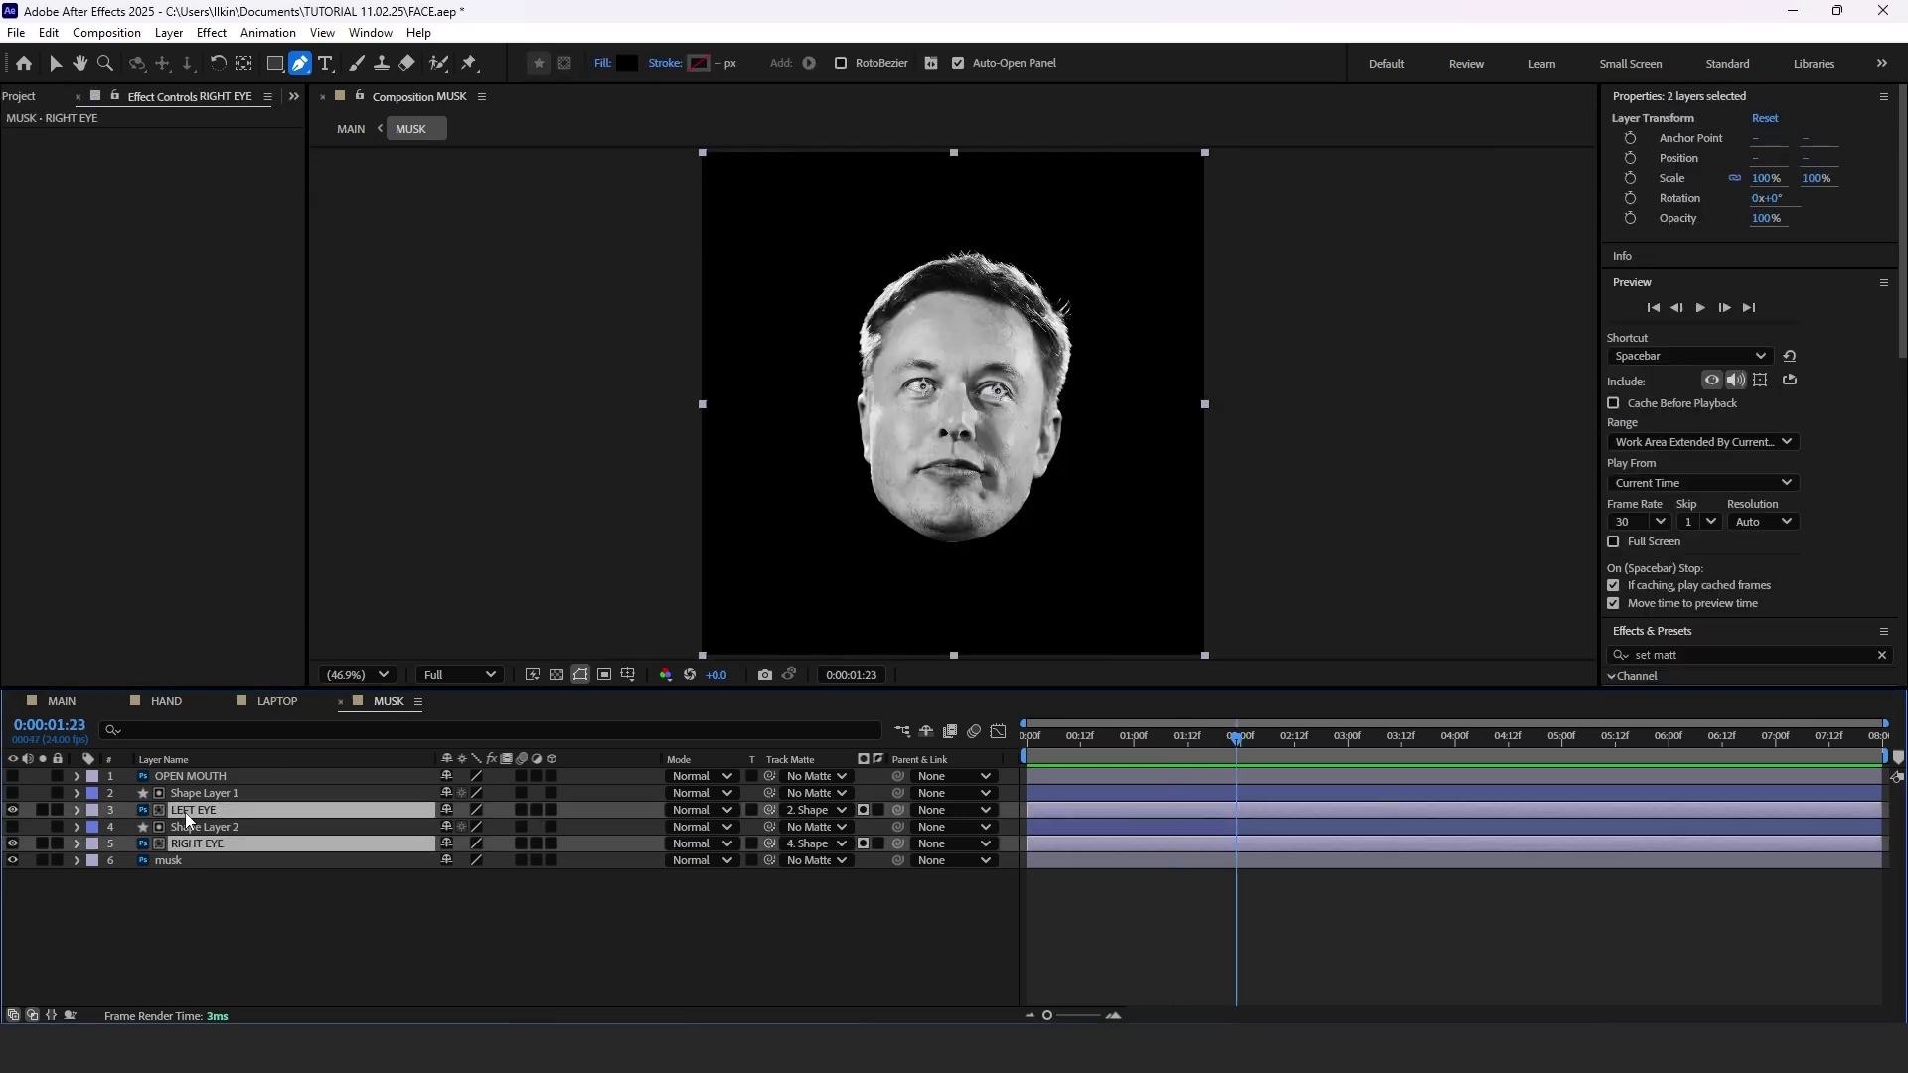
{"action": "key", "text": "p"}
{"action": "left_click", "coordinate": [127, 827]}
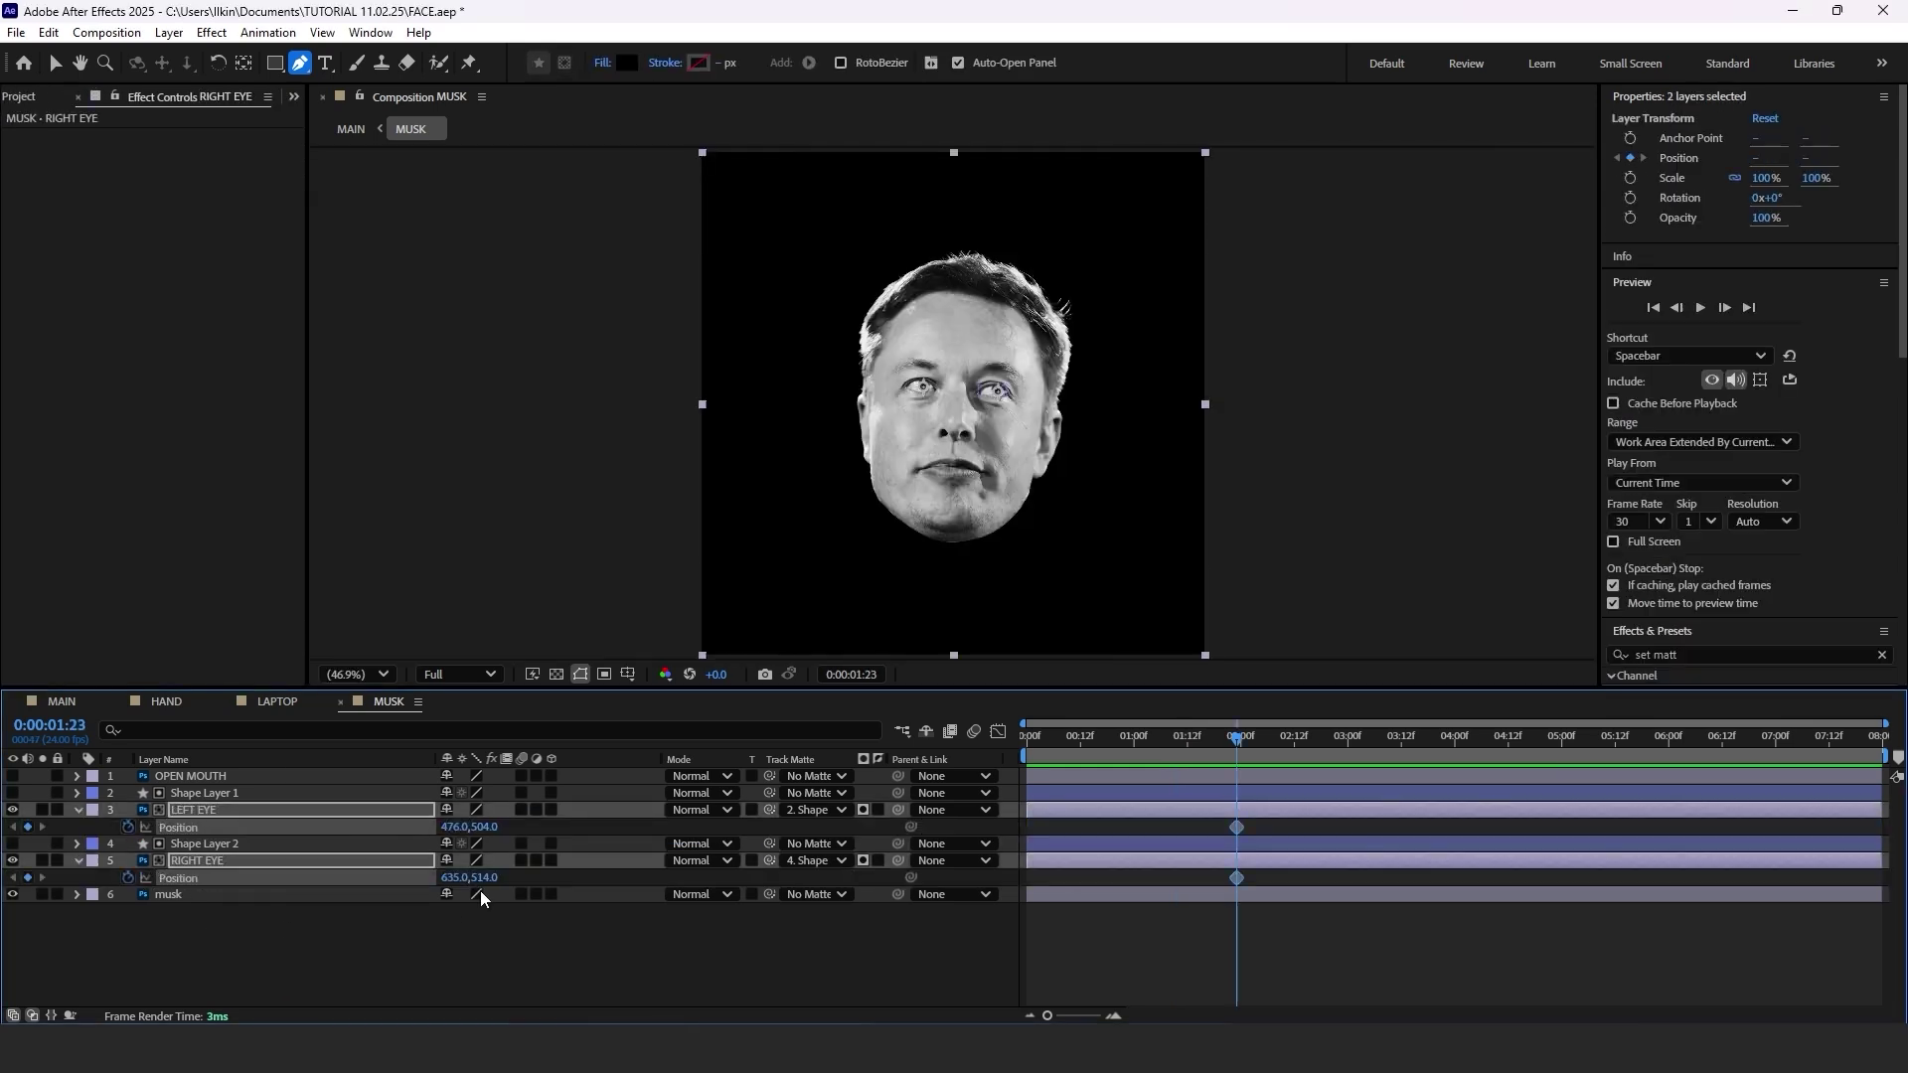
{"action": "left_click_drag", "start_coordinate": [1194, 827], "coordinate": [1193, 829]}
{"action": "scroll", "coordinate": [1003, 397], "scroll_direction": "up", "scroll_amount": 4}
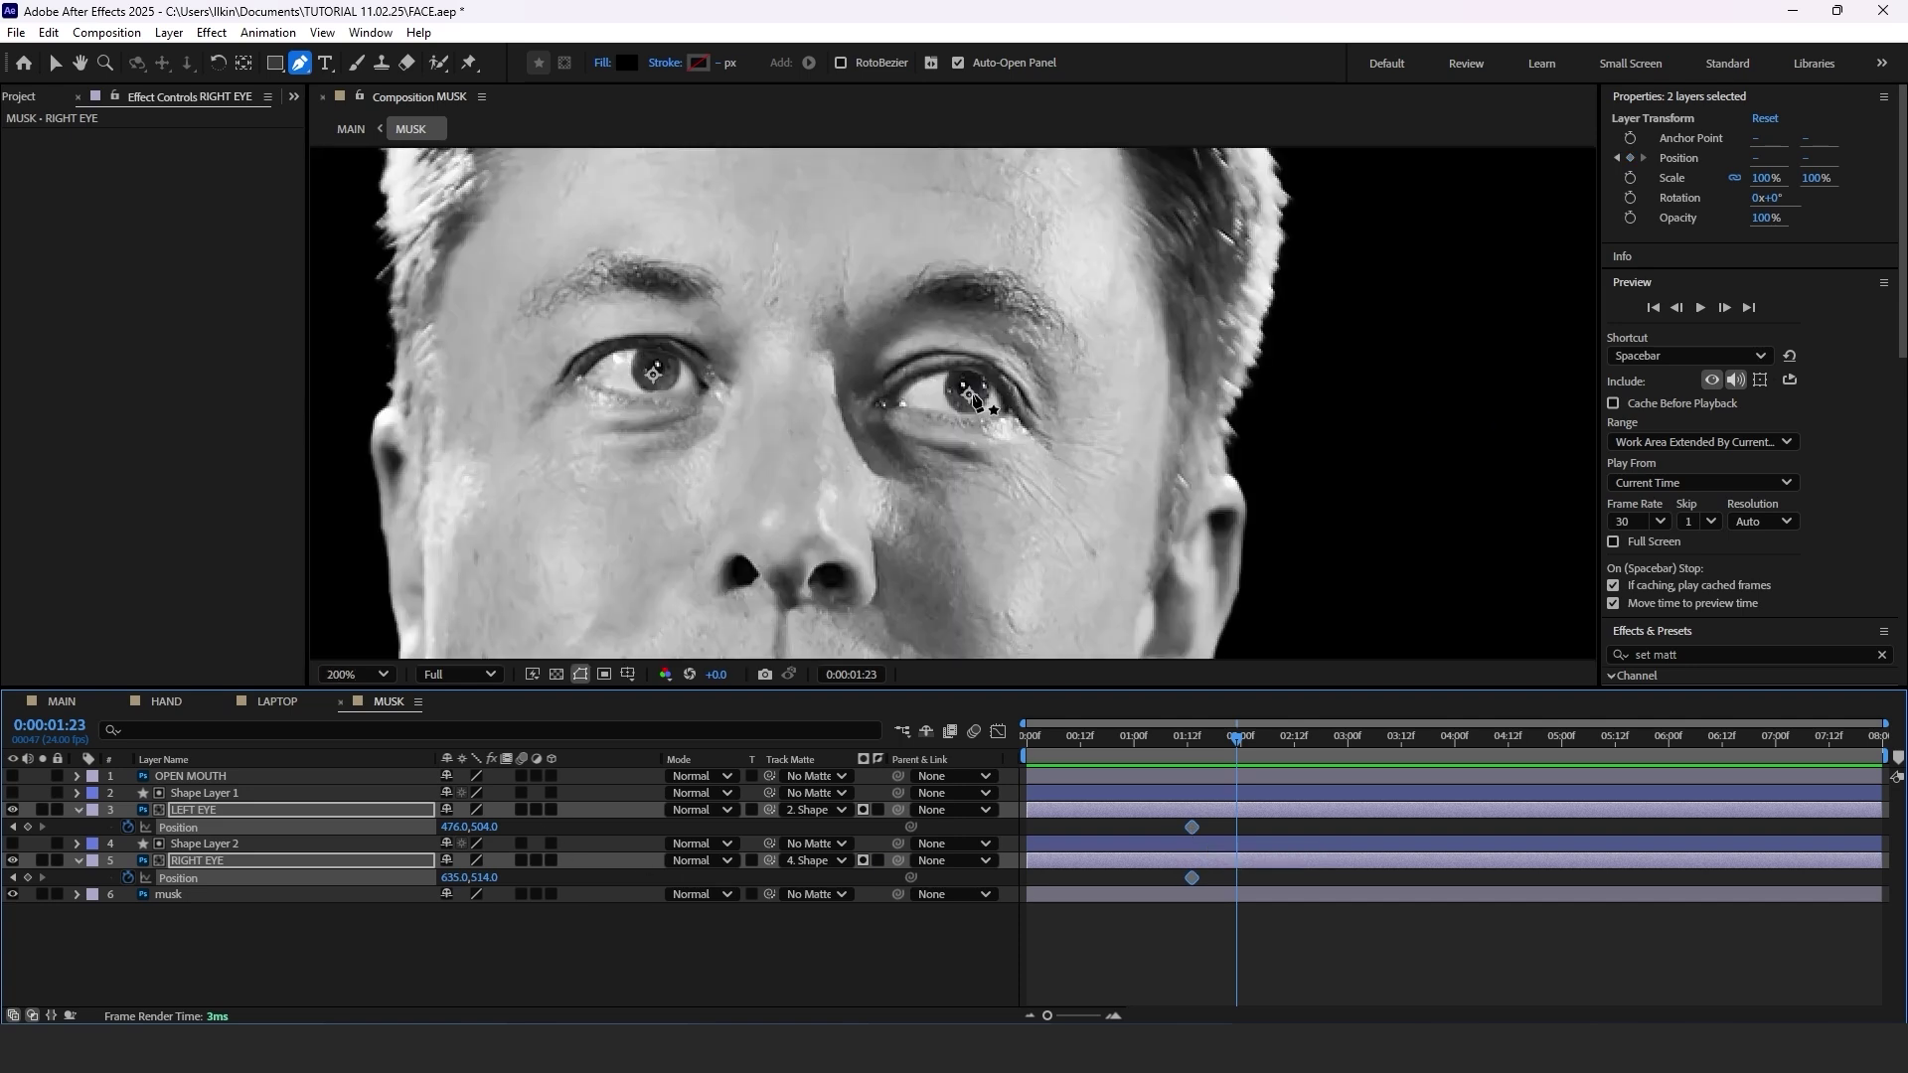
{"action": "key", "text": "v"}
{"action": "left_click_drag", "start_coordinate": [974, 395], "coordinate": [998, 418]}
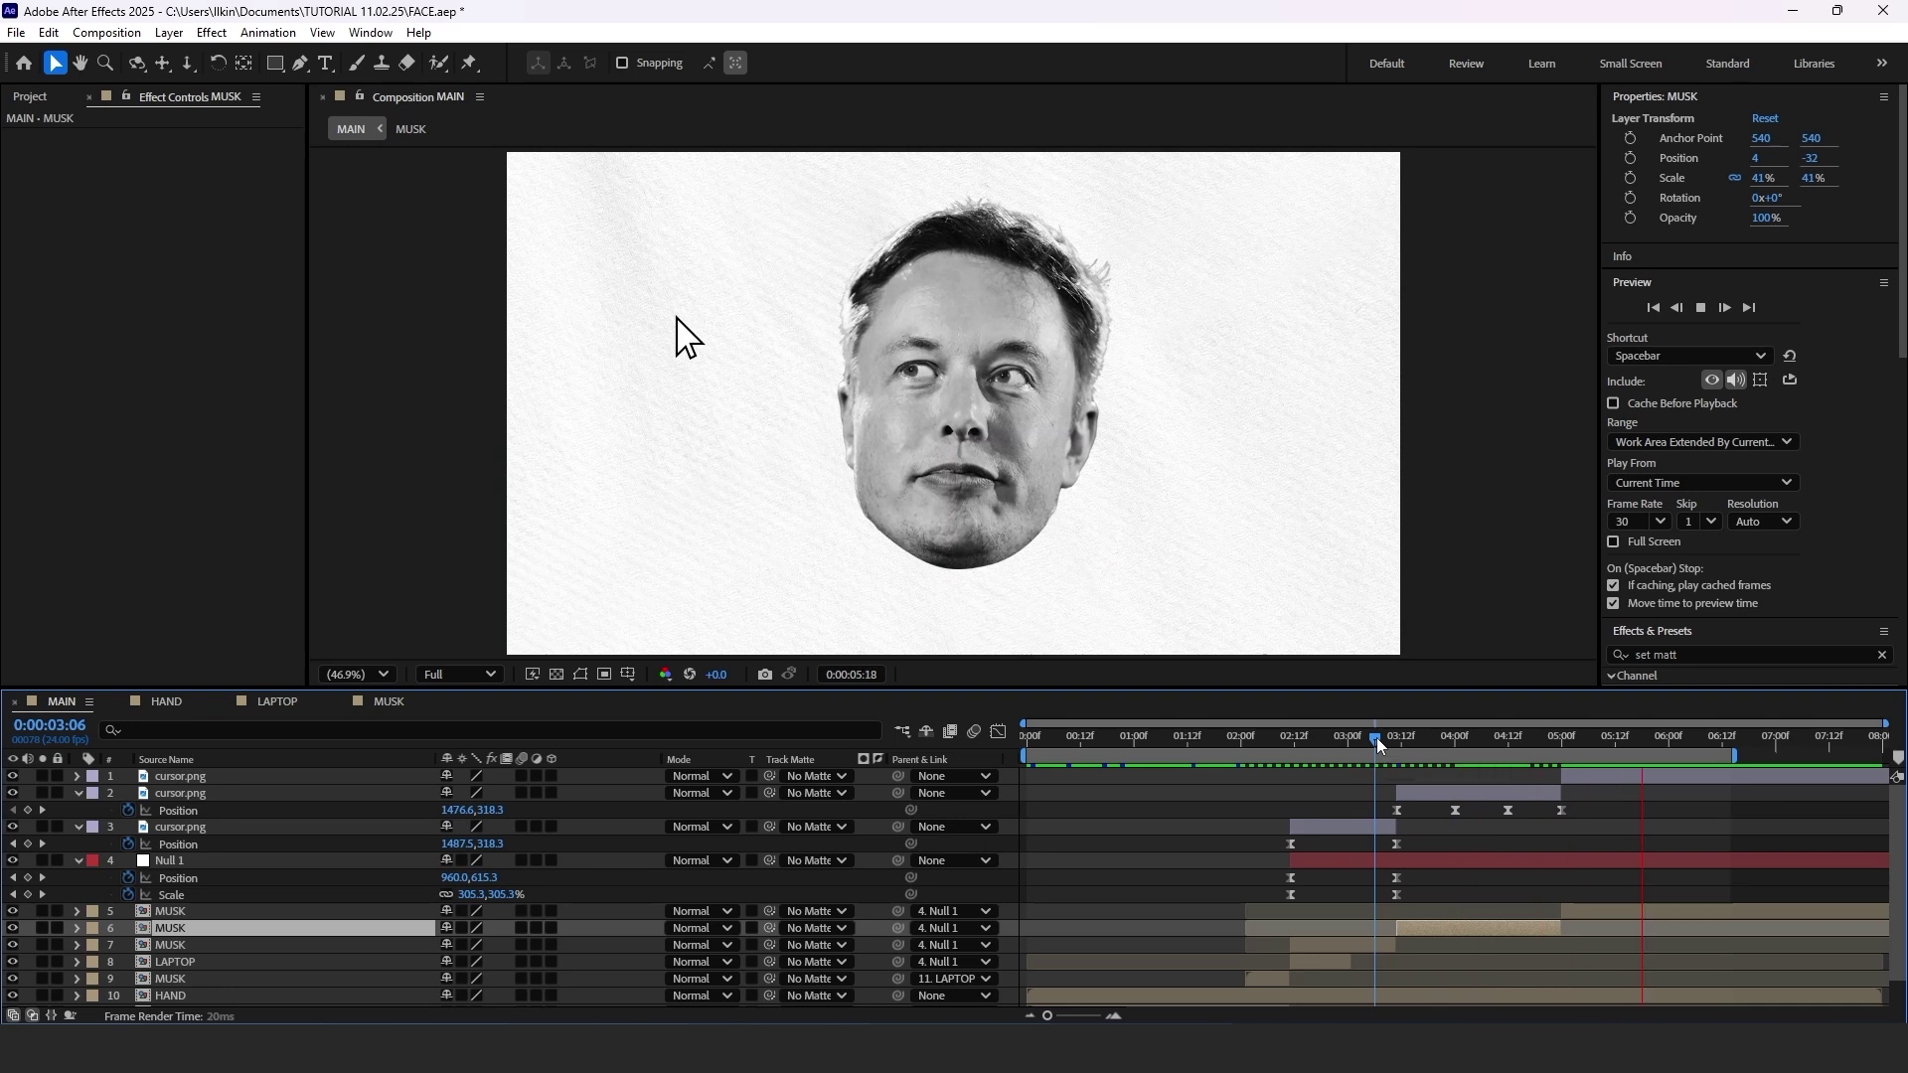
Reopen the MUSK composition and apply Easy Ease to all Position keyframes of LEFT EYE and RIGHT EYE.
{"action": "key", "text": "space"}
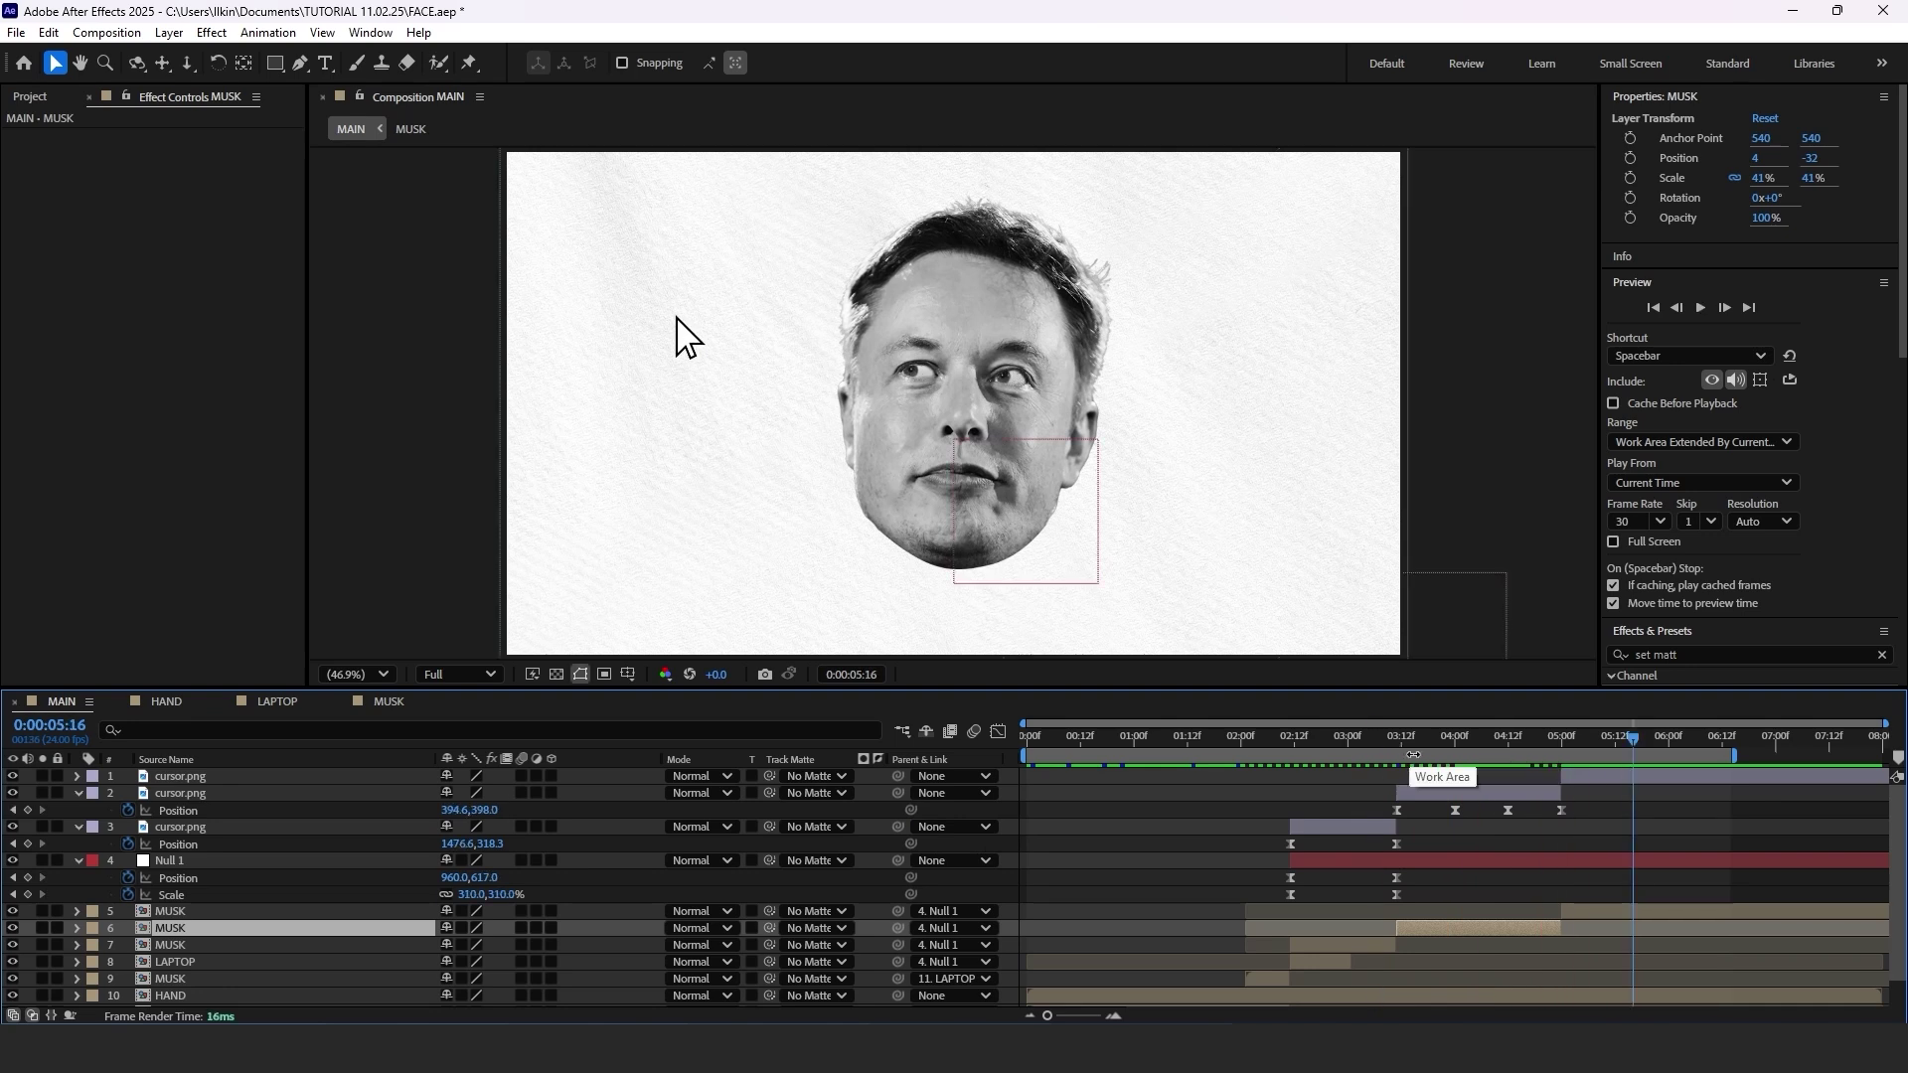
{"action": "left_click", "coordinate": [1374, 737]}
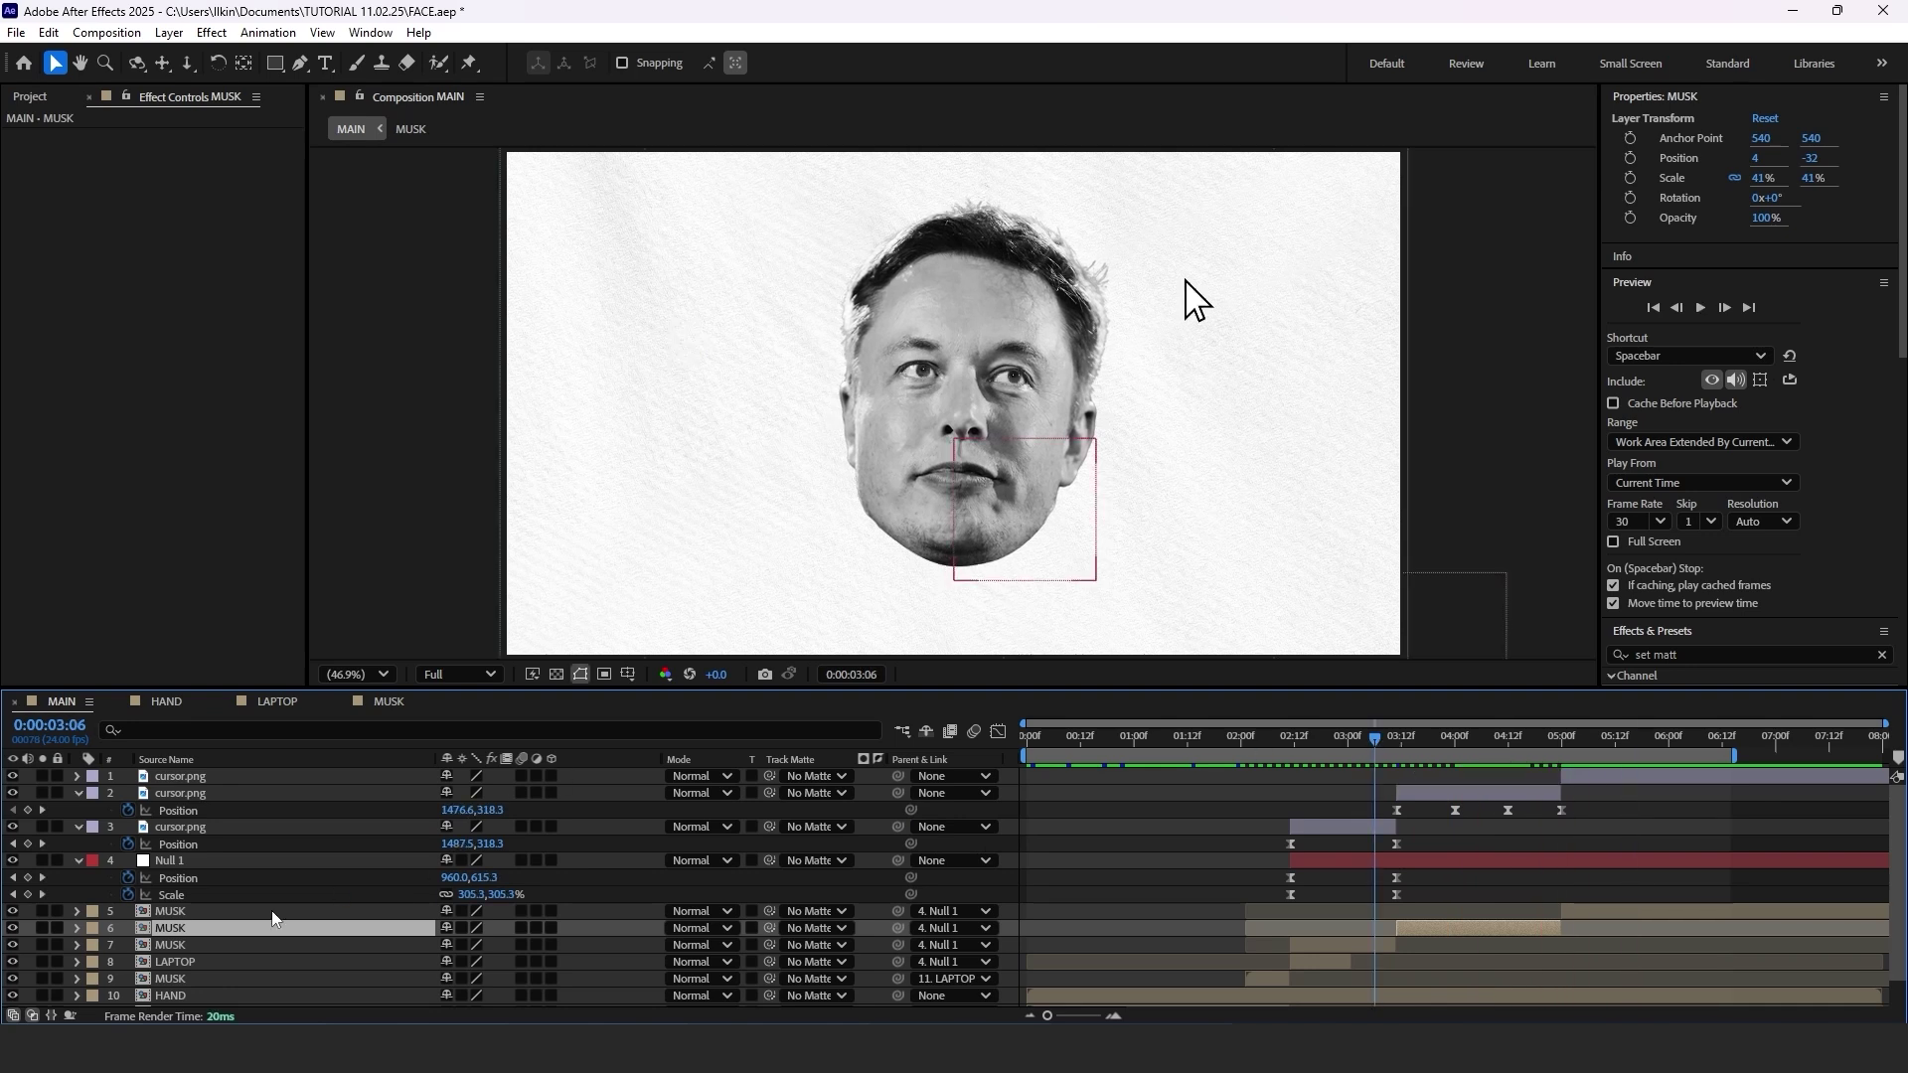
{"action": "double_click", "coordinate": [206, 930]}
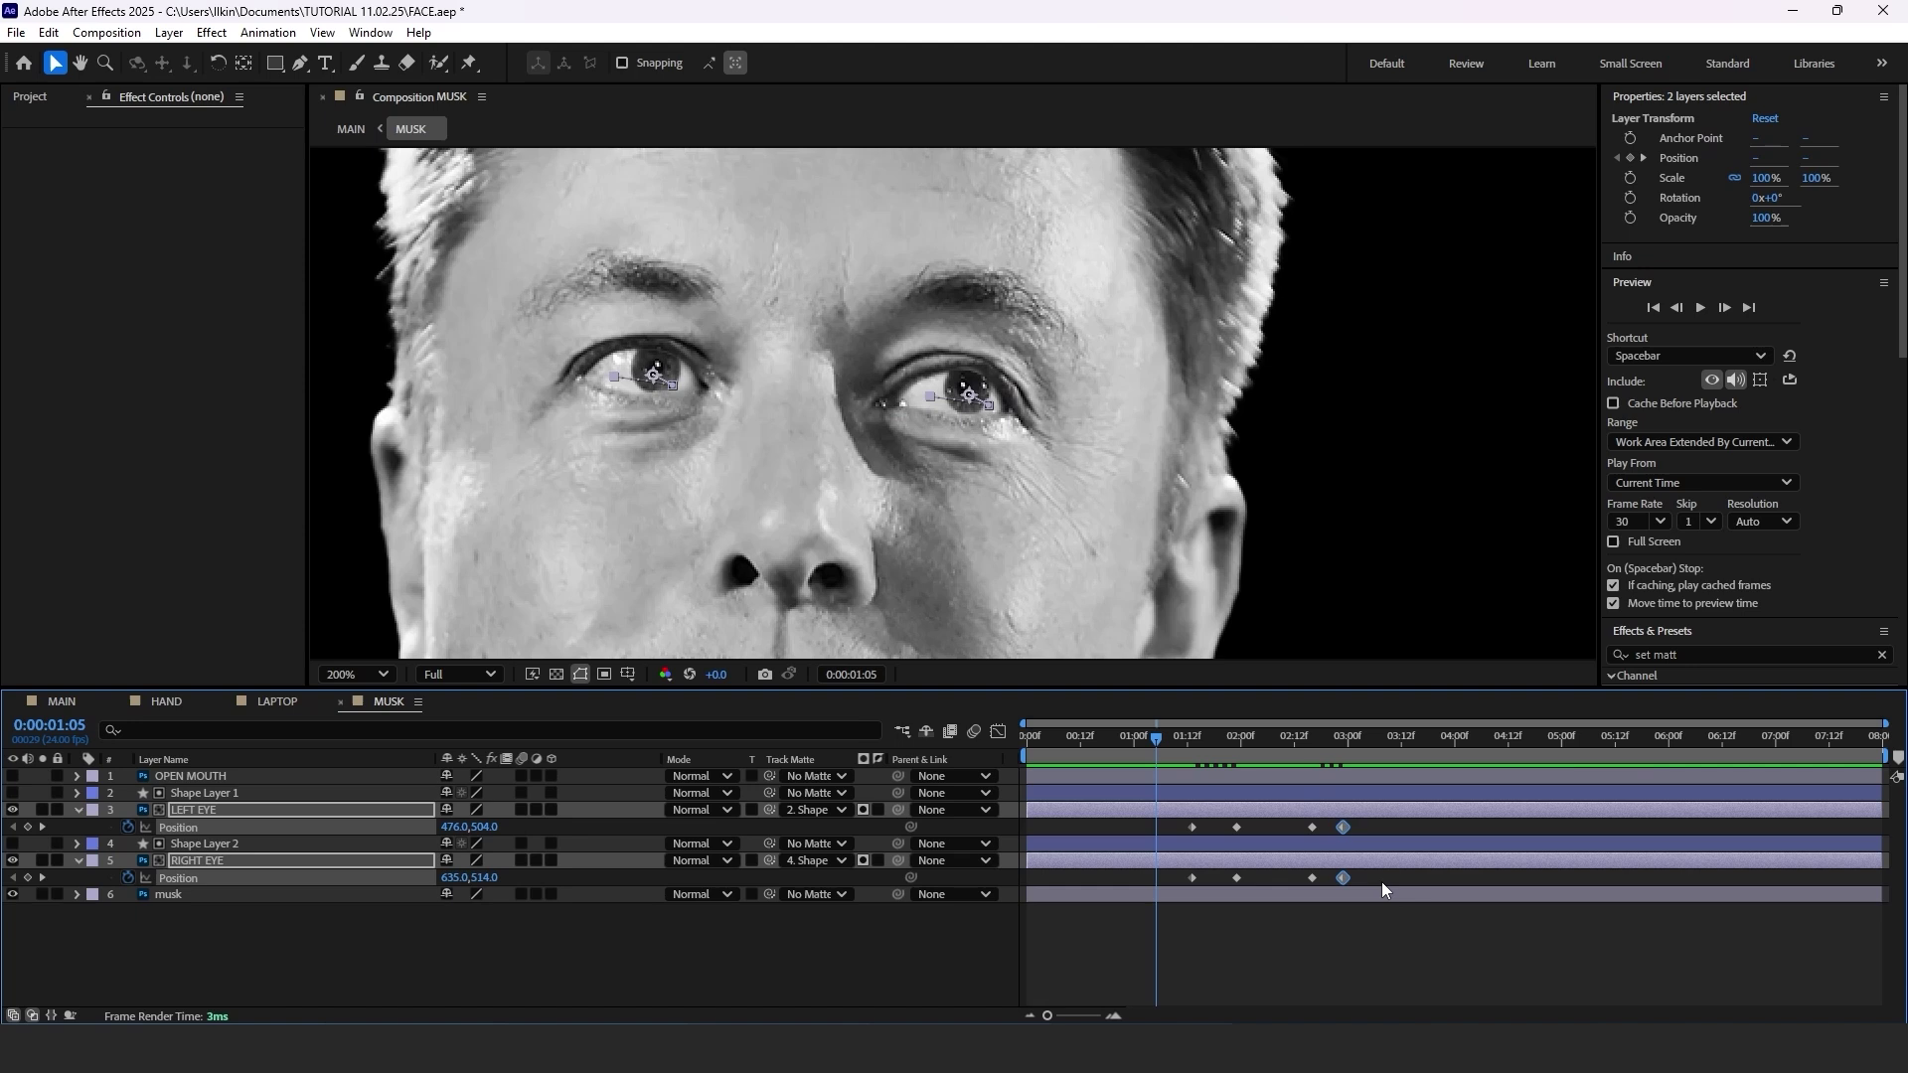
{"action": "left_click_drag", "start_coordinate": [1381, 880], "coordinate": [1149, 816]}
{"action": "key", "text": "F9"}
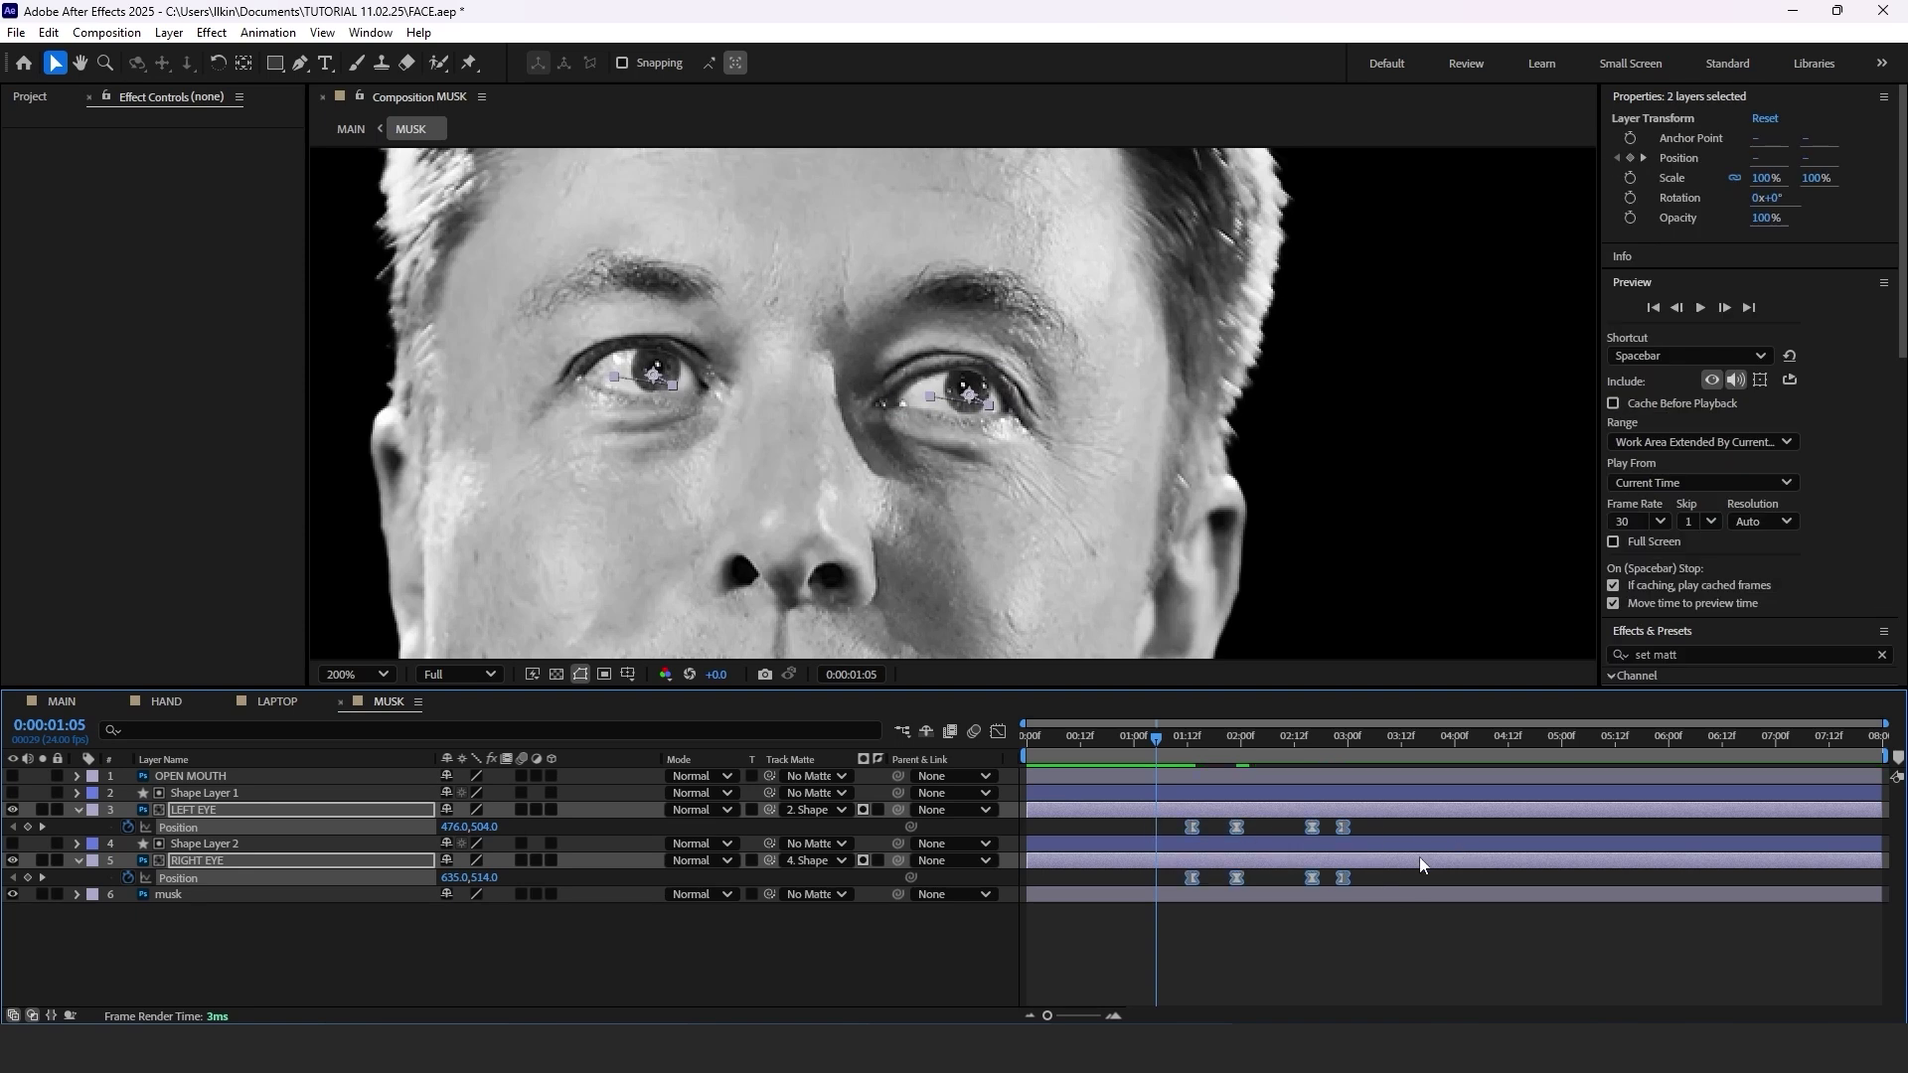
{"action": "left_click", "coordinate": [1419, 859]}
Move the third Position keyframes of both eyes slightly earlier and select their last pair of keyframes.
{"action": "left_click", "coordinate": [1312, 878]}
{"action": "left_click", "coordinate": [1312, 827], "text": "shift"}
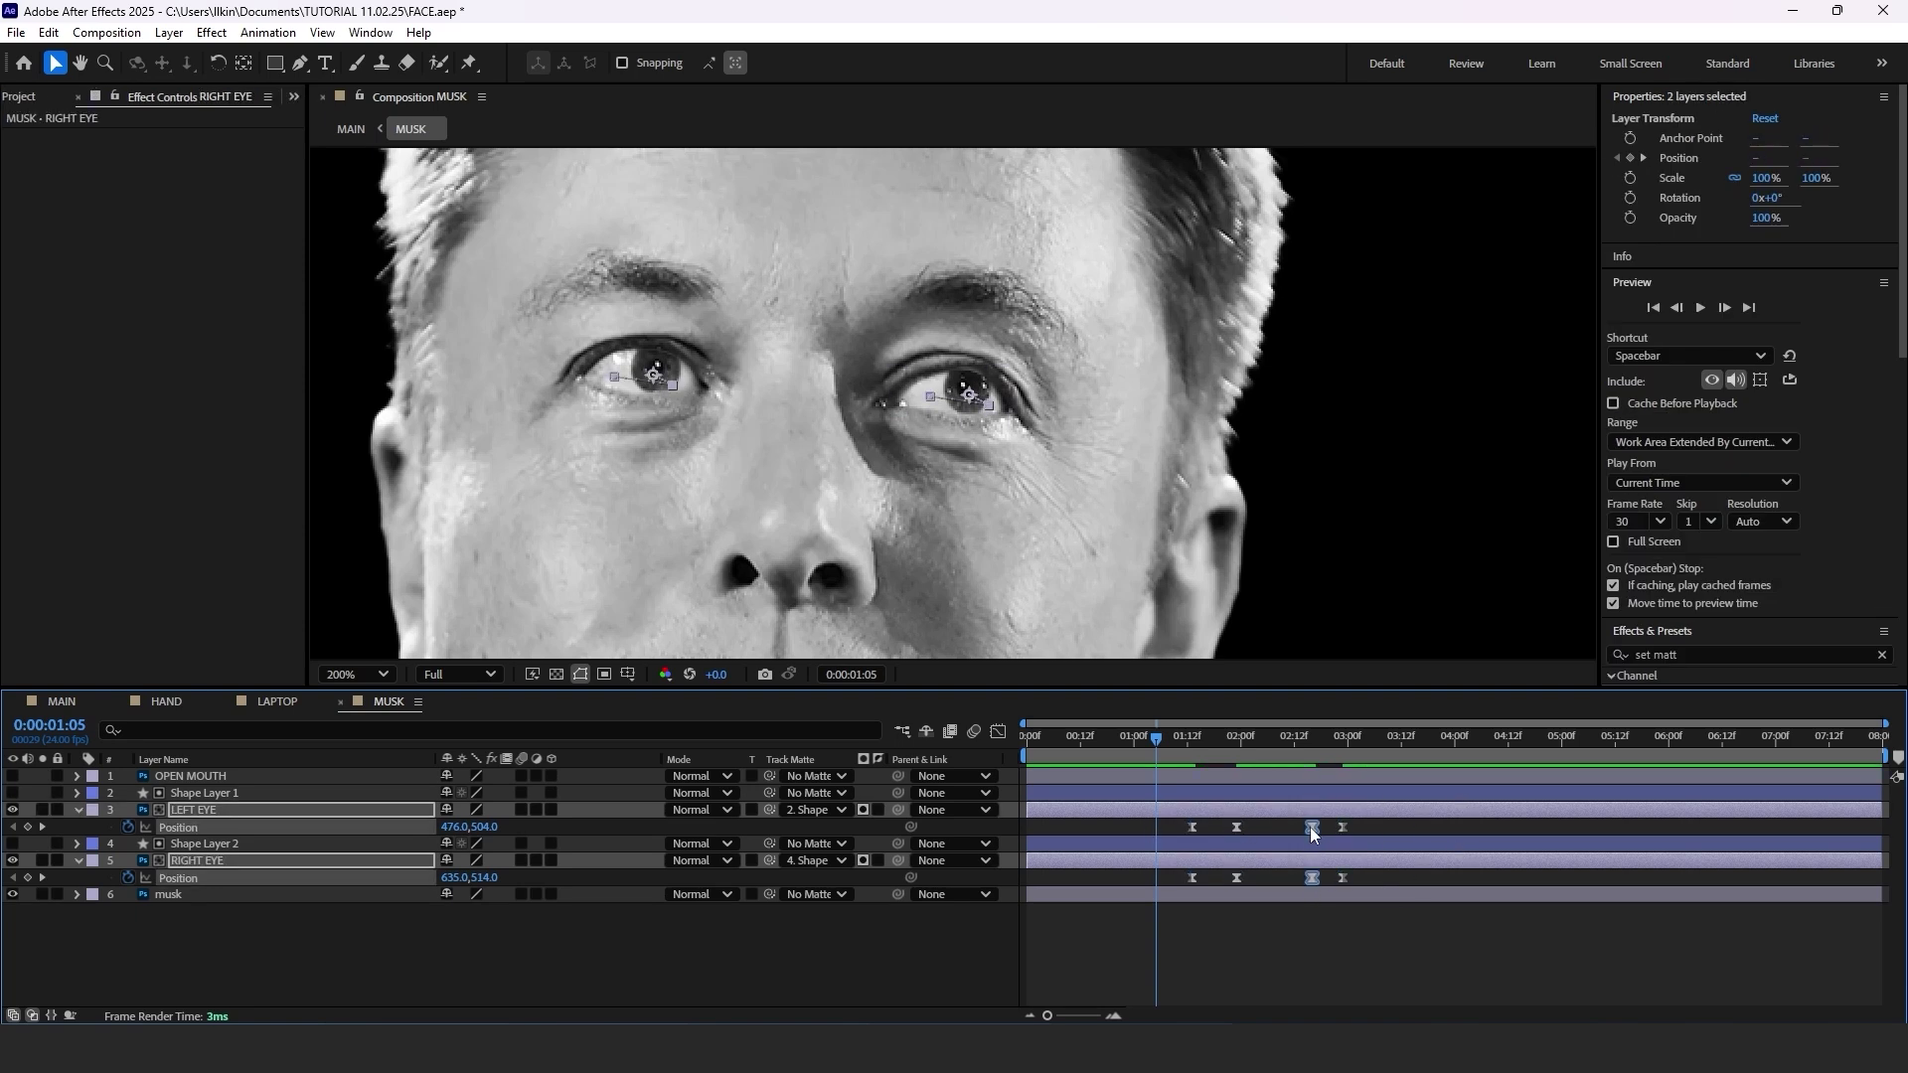
{"action": "left_click_drag", "start_coordinate": [1302, 825], "coordinate": [1292, 826]}
{"action": "left_click_drag", "start_coordinate": [1369, 880], "coordinate": [1314, 839]}
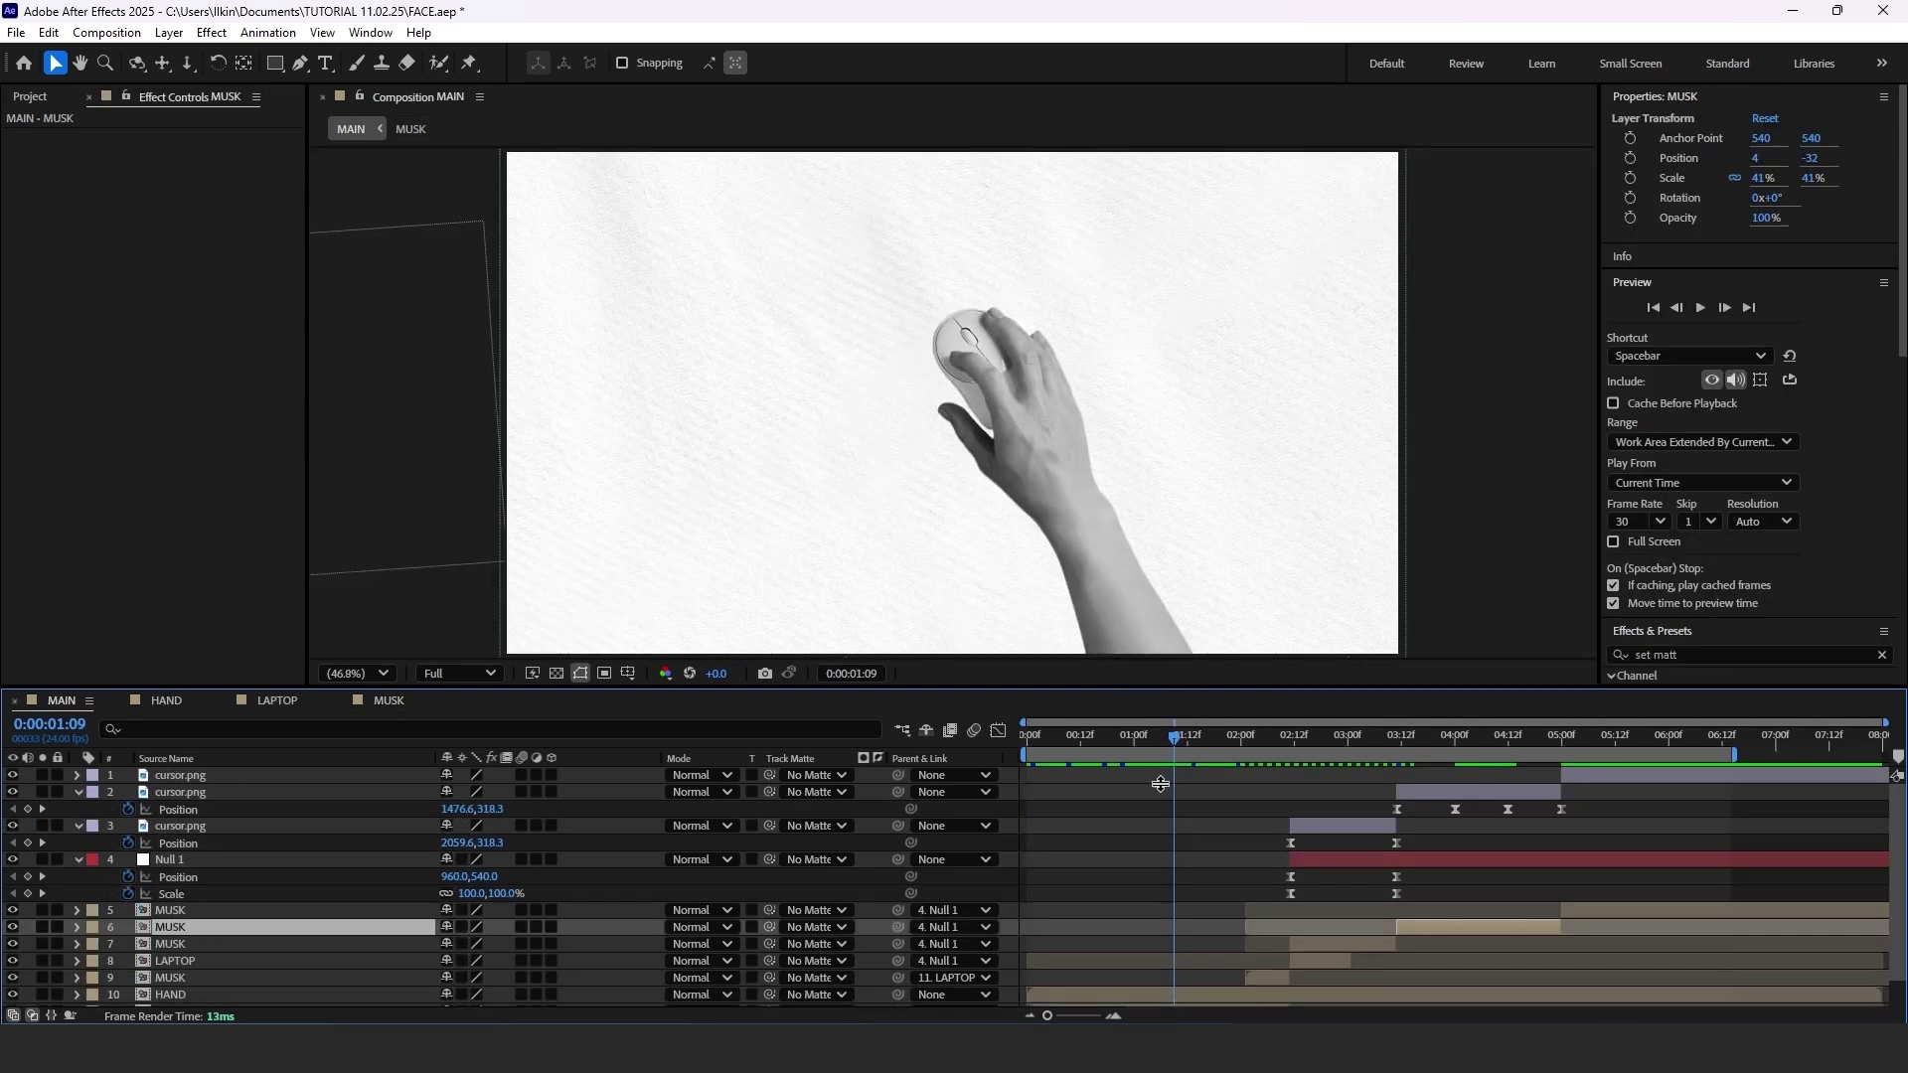
Preview the MAIN composition in an enlarged viewer from 0:00:01:09 and restore the timeline's height.
{"action": "left_click_drag", "start_coordinate": [1054, 688], "coordinate": [1043, 833]}
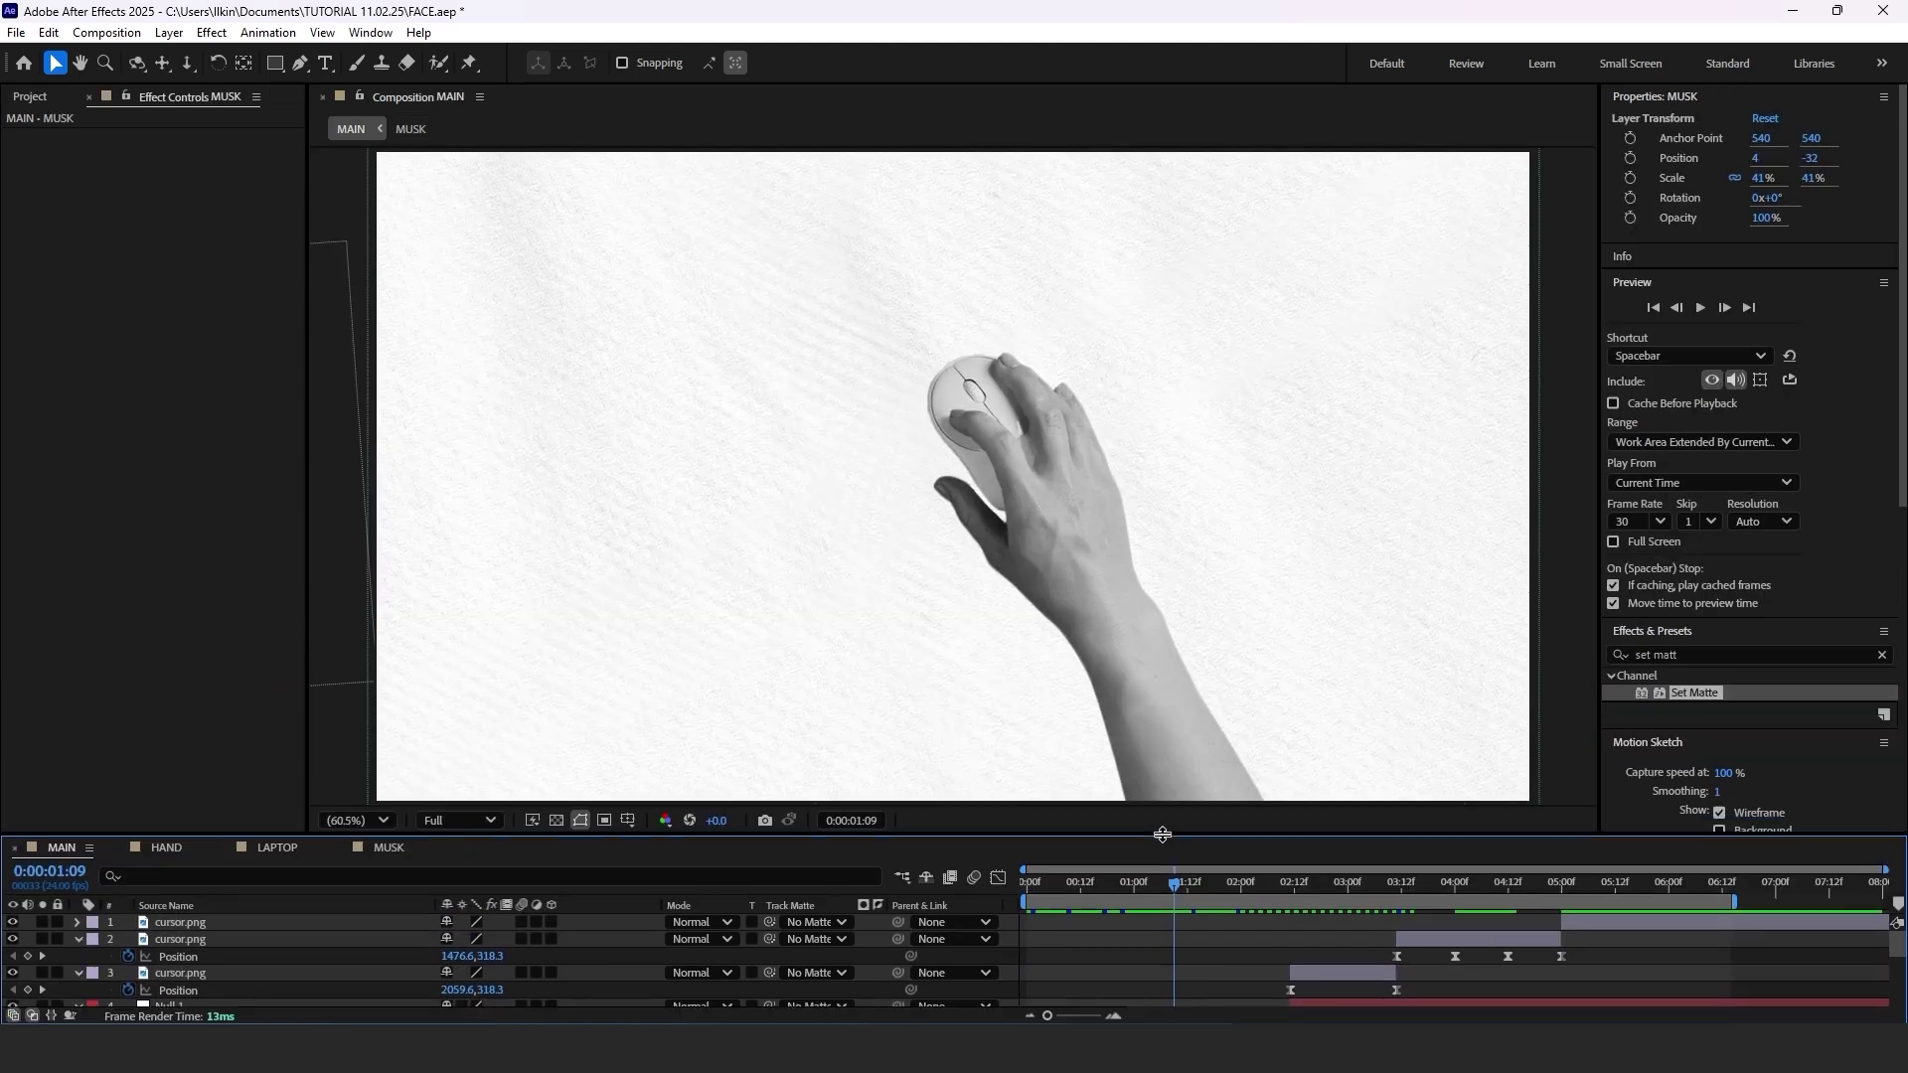
{"action": "key", "text": "space"}
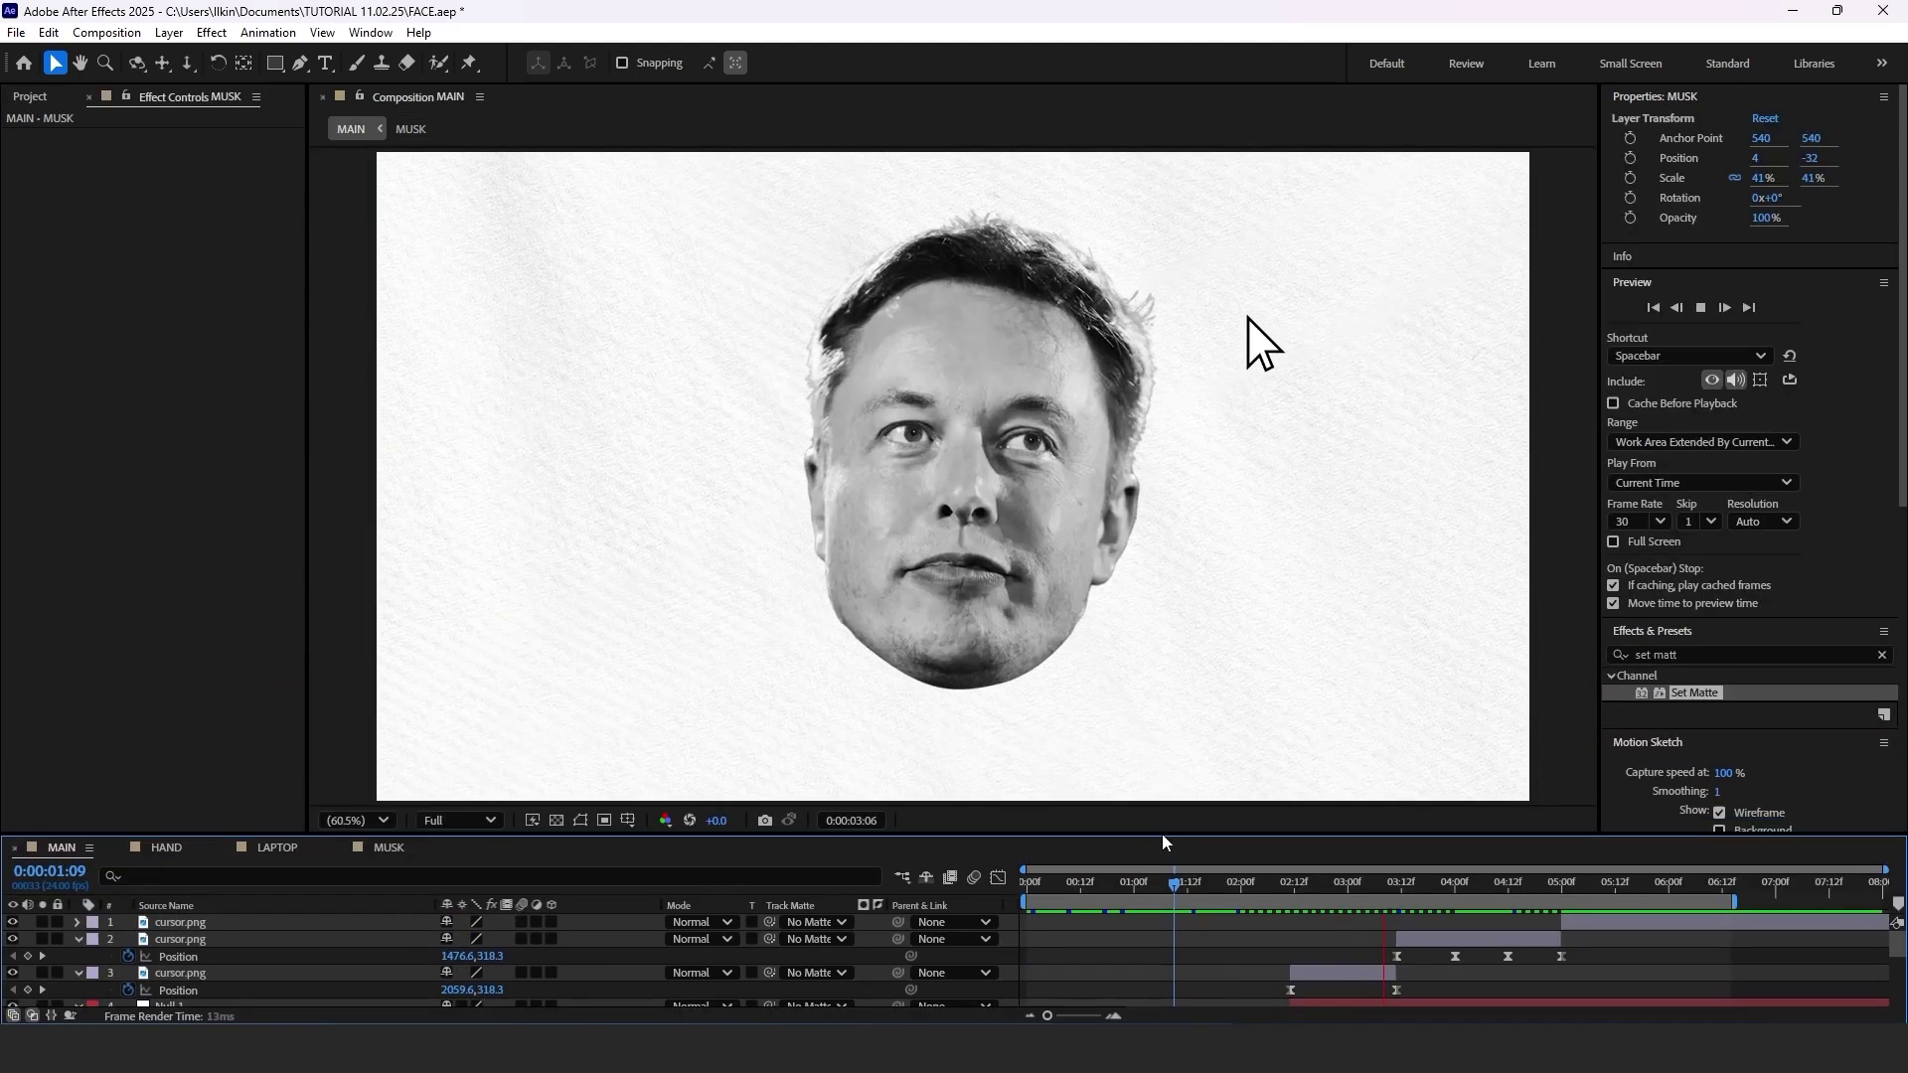
{"action": "key", "text": "space"}
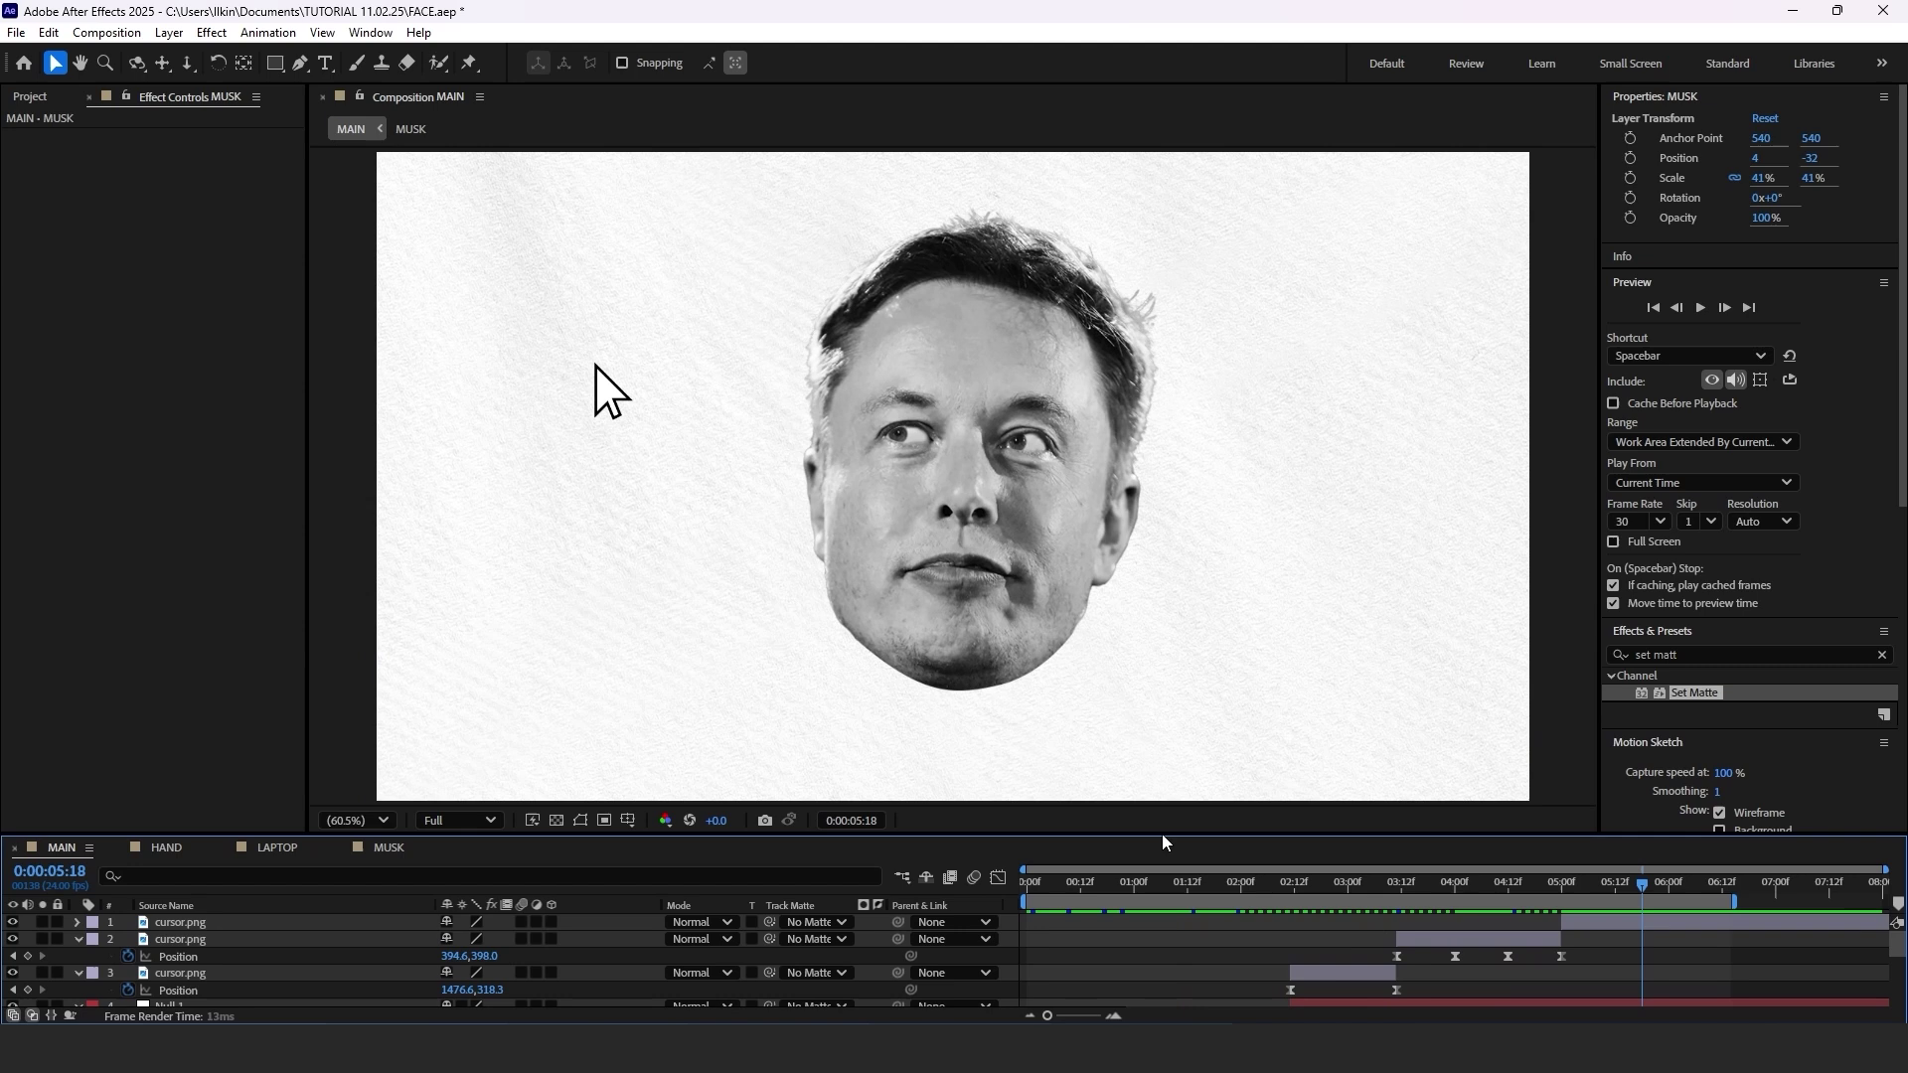
{"action": "left_click_drag", "start_coordinate": [1190, 832], "coordinate": [1192, 690]}
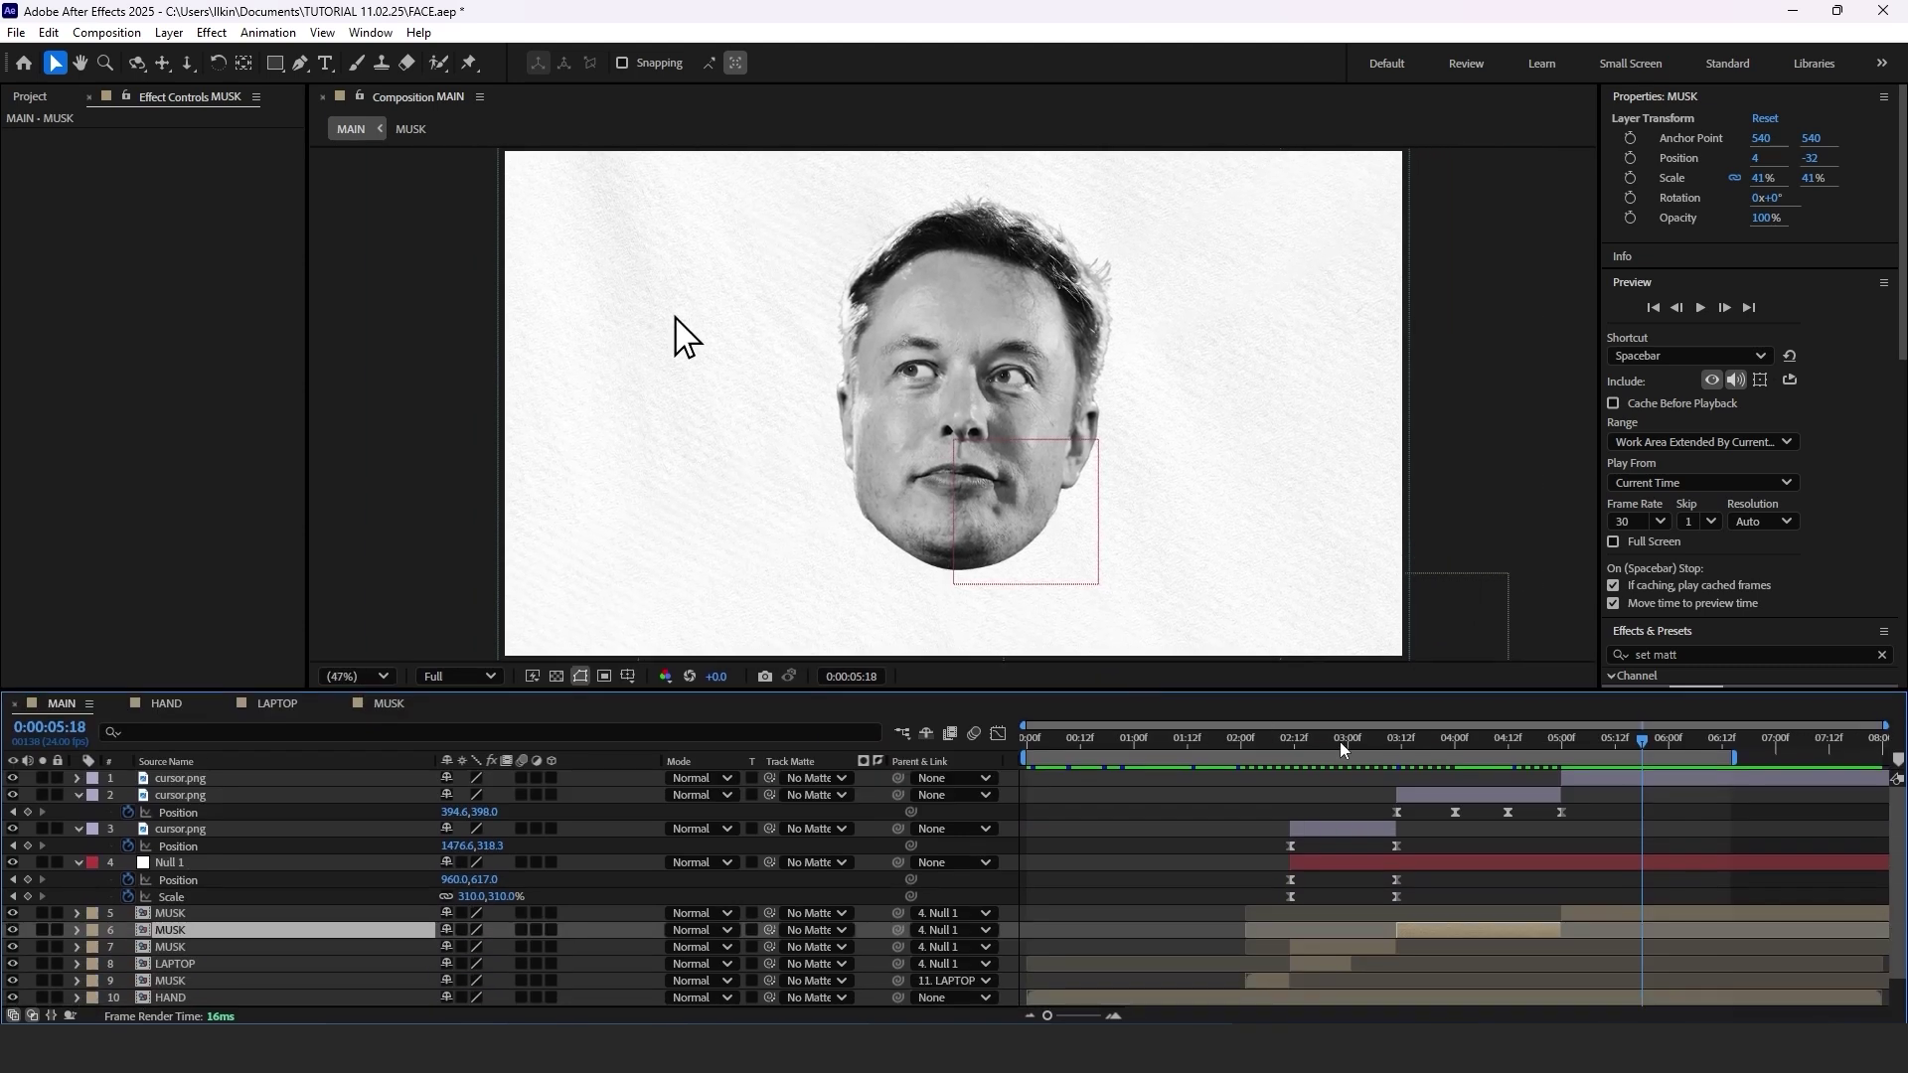
Keyframe the last cursor.png part's Position at its start and move it onto the mouth, to 994.1, 708.4, at 0:00:05:10.
{"action": "left_click", "coordinate": [196, 778]}
{"action": "left_click_drag", "start_coordinate": [1341, 751], "coordinate": [1606, 742]}
{"action": "key", "text": "p"}
{"action": "left_click", "coordinate": [129, 795]}
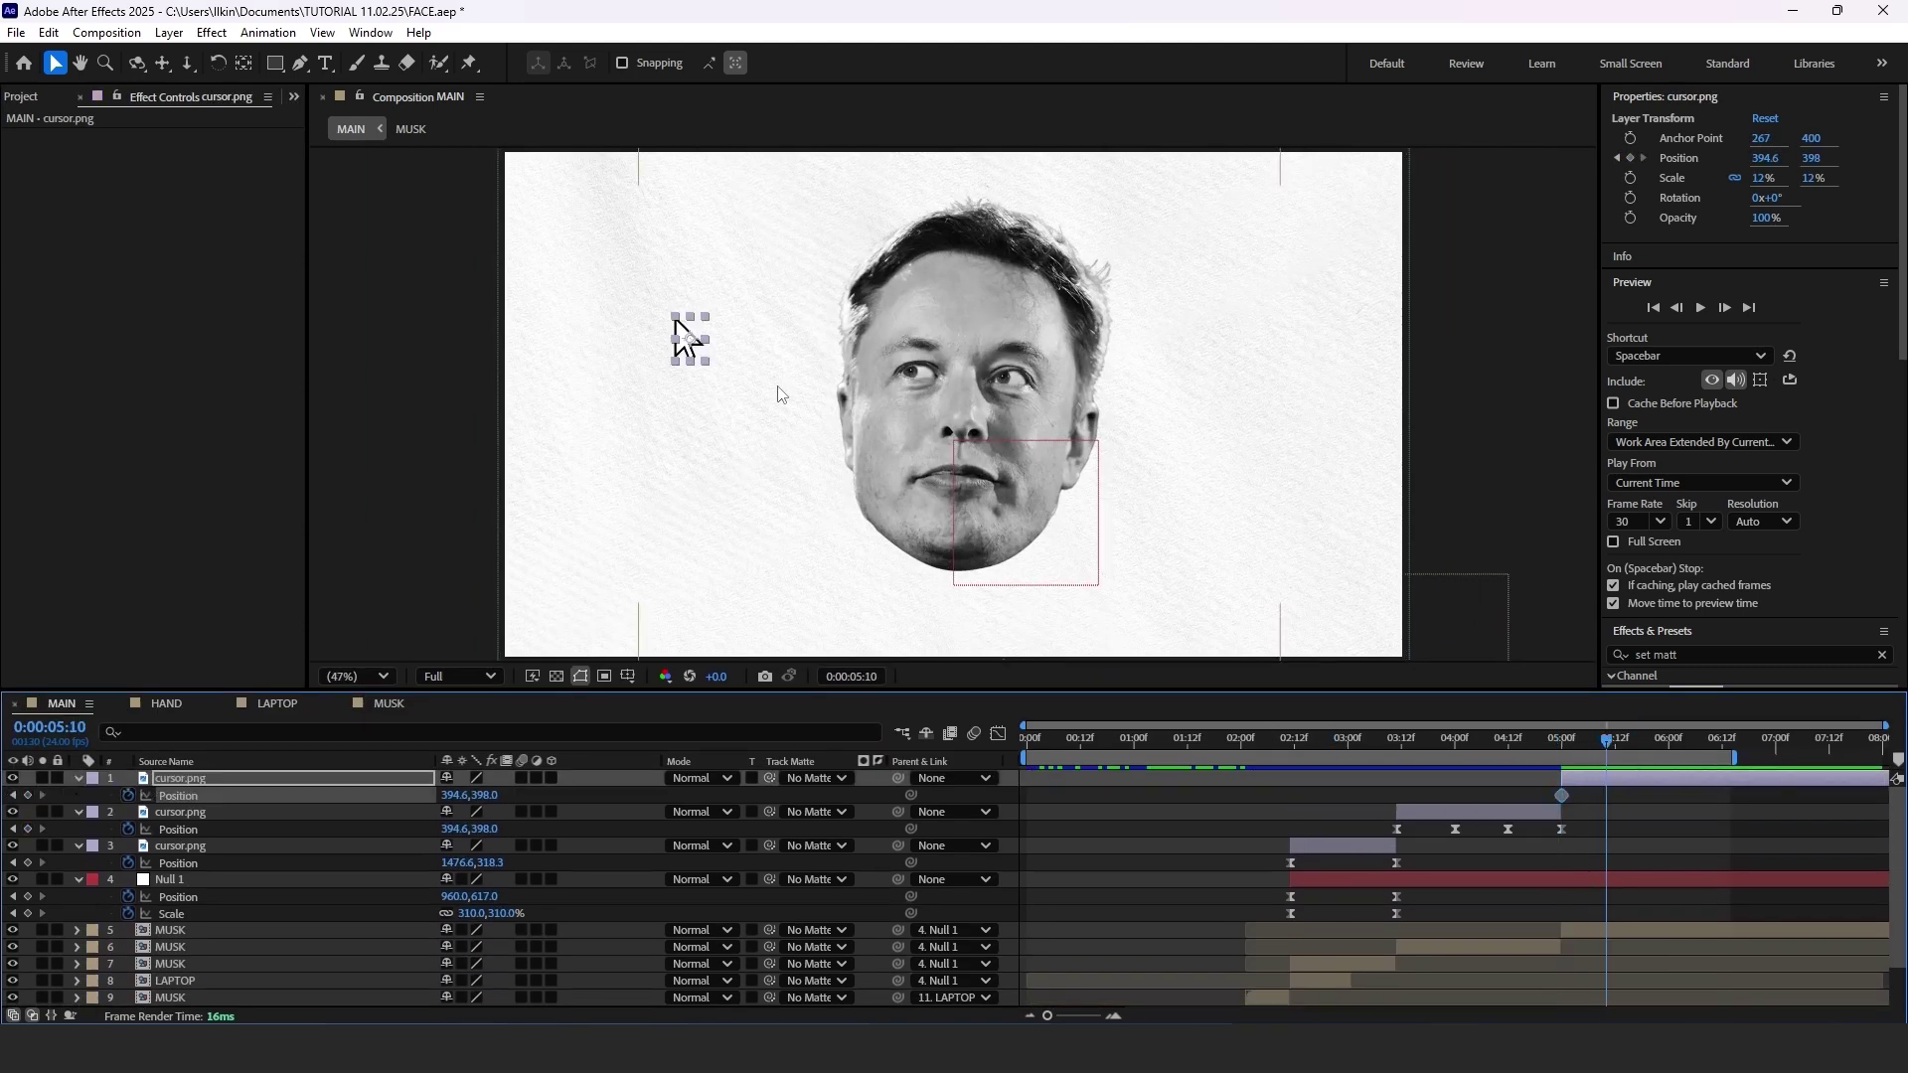
{"action": "left_click_drag", "start_coordinate": [686, 338], "coordinate": [965, 483]}
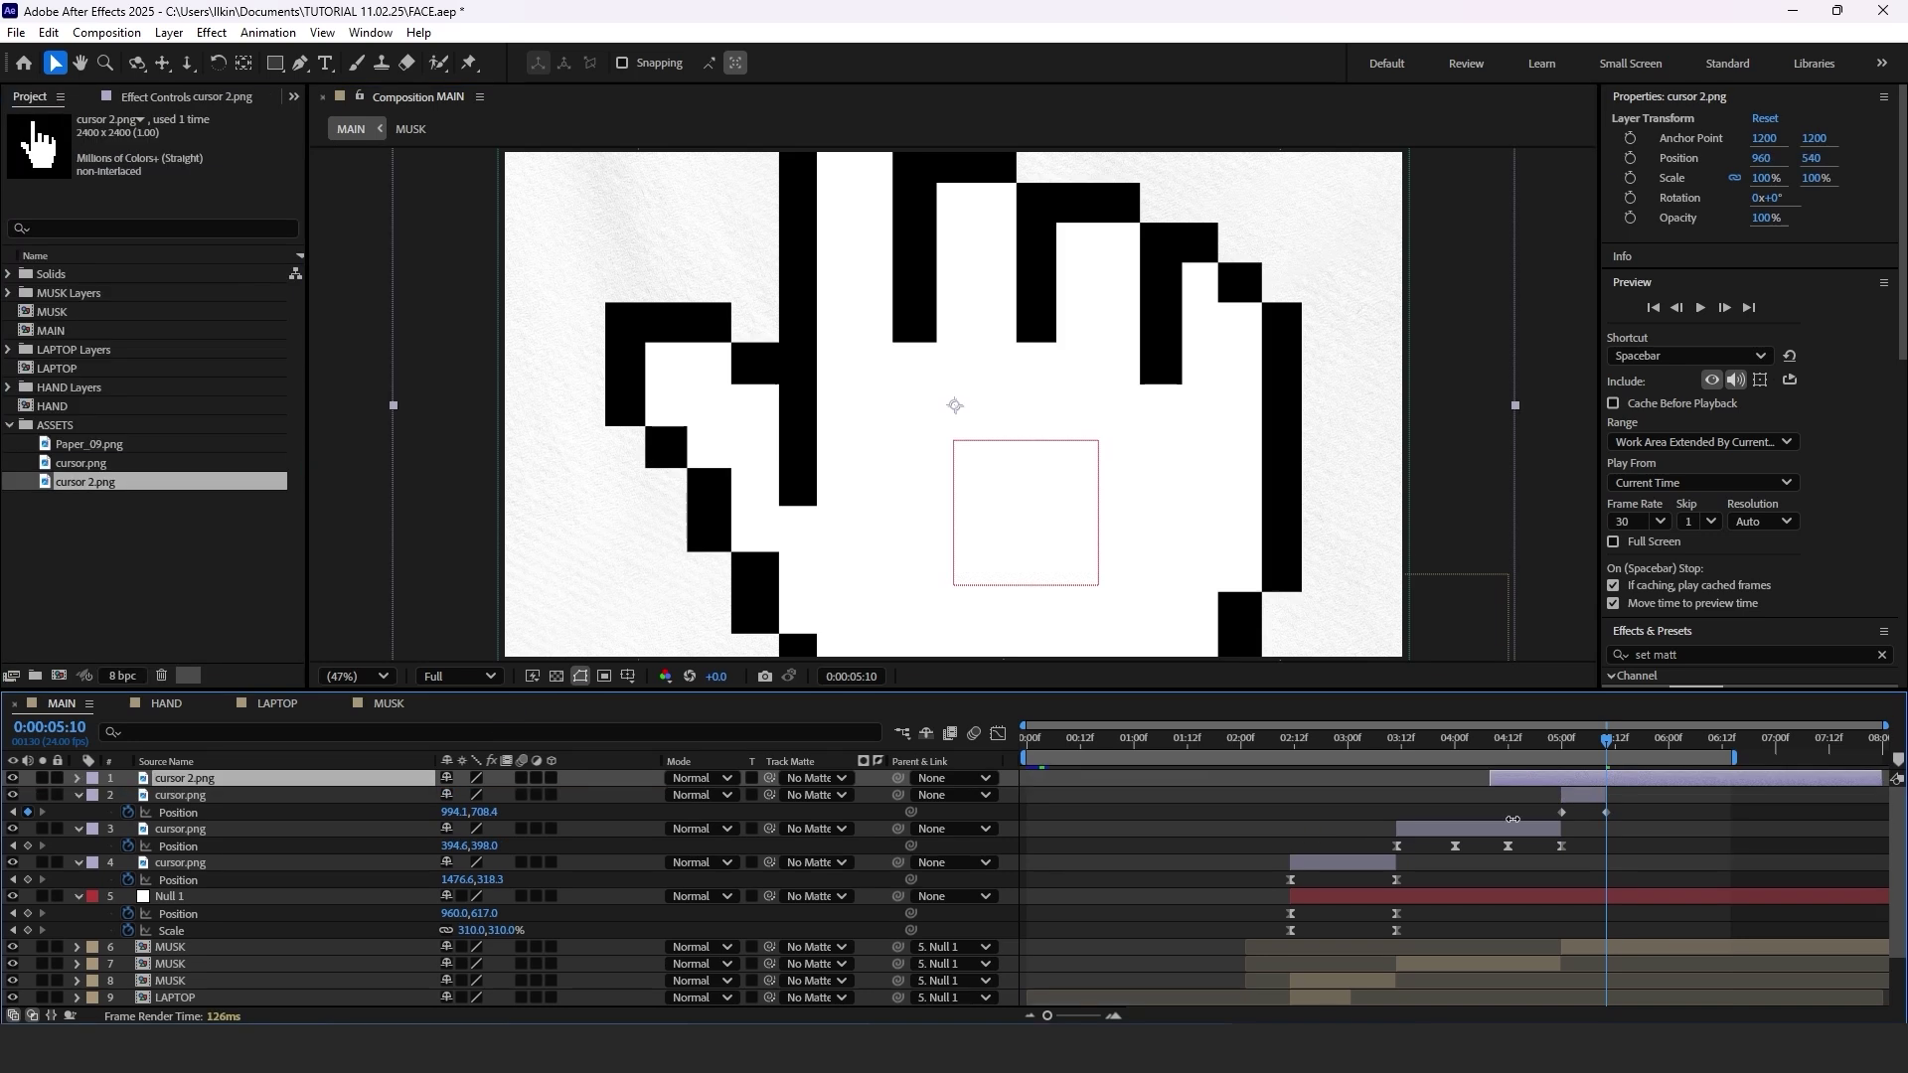
Scale cursor 2.png down to 5% and extend the work area to the end of the composition.
{"action": "key", "text": "s"}
{"action": "left_click_drag", "start_coordinate": [461, 795], "coordinate": [370, 779]}
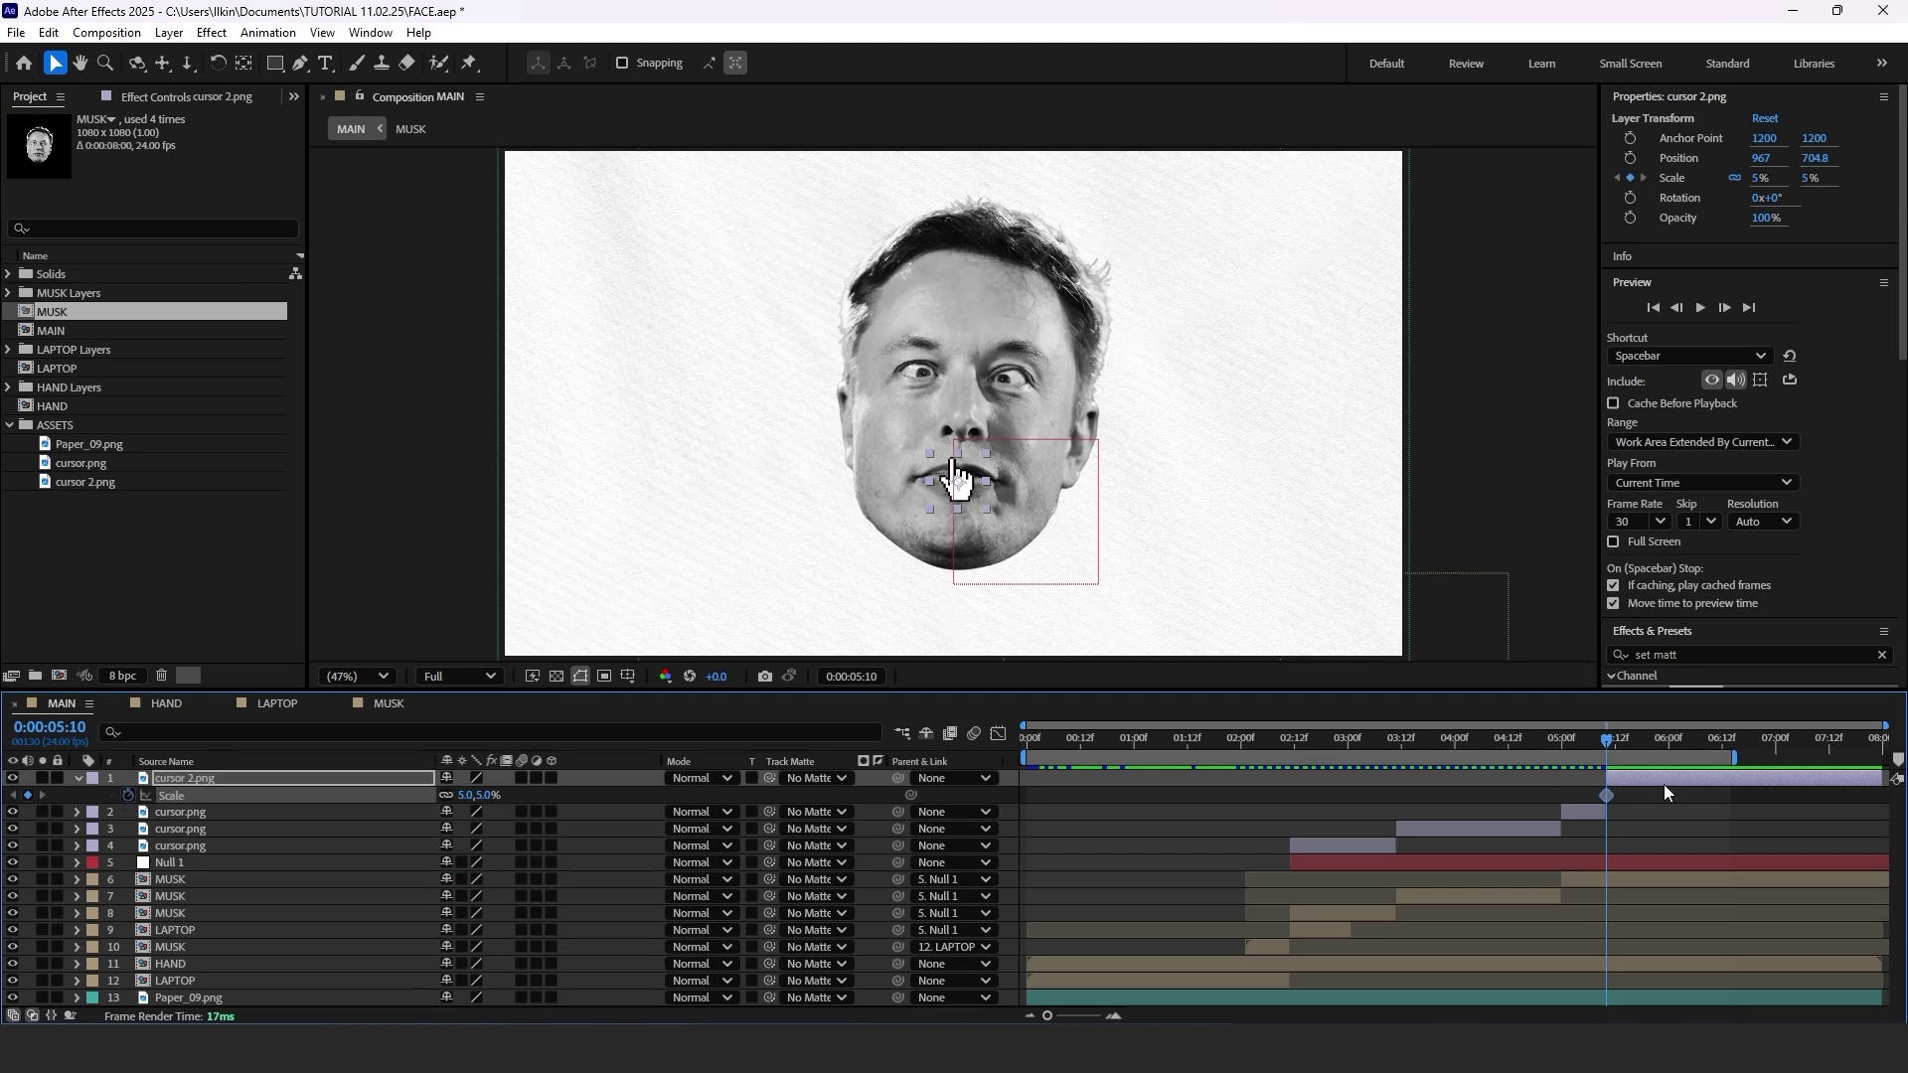
{"action": "scroll", "coordinate": [1664, 793], "scroll_direction": "up", "scroll_amount": 2}
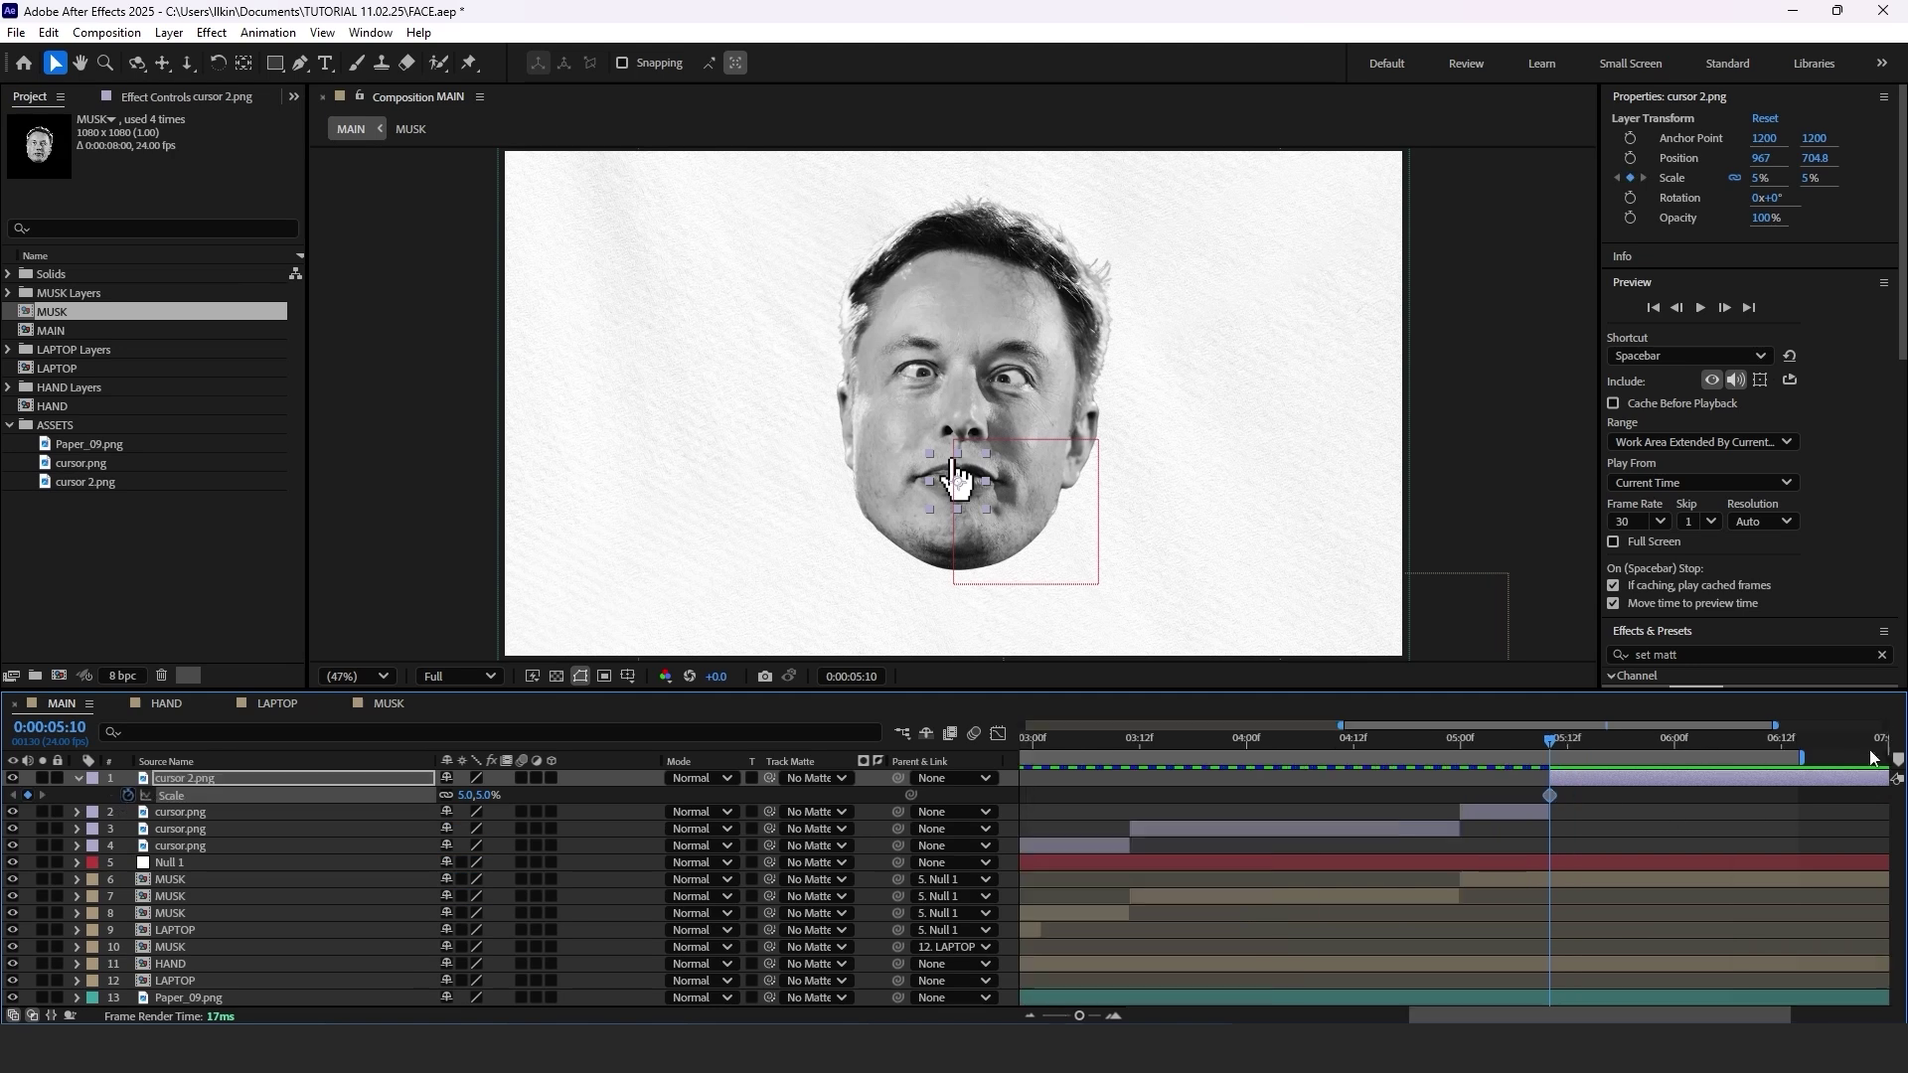
{"action": "left_click_drag", "start_coordinate": [1801, 758], "coordinate": [1899, 750]}
Keyframe cursor 2.png's Scale to 4% at 0:00:05:14 and copy its first Scale keyframe to 0:00:05:18.
{"action": "left_click_drag", "start_coordinate": [1338, 745], "coordinate": [1368, 755]}
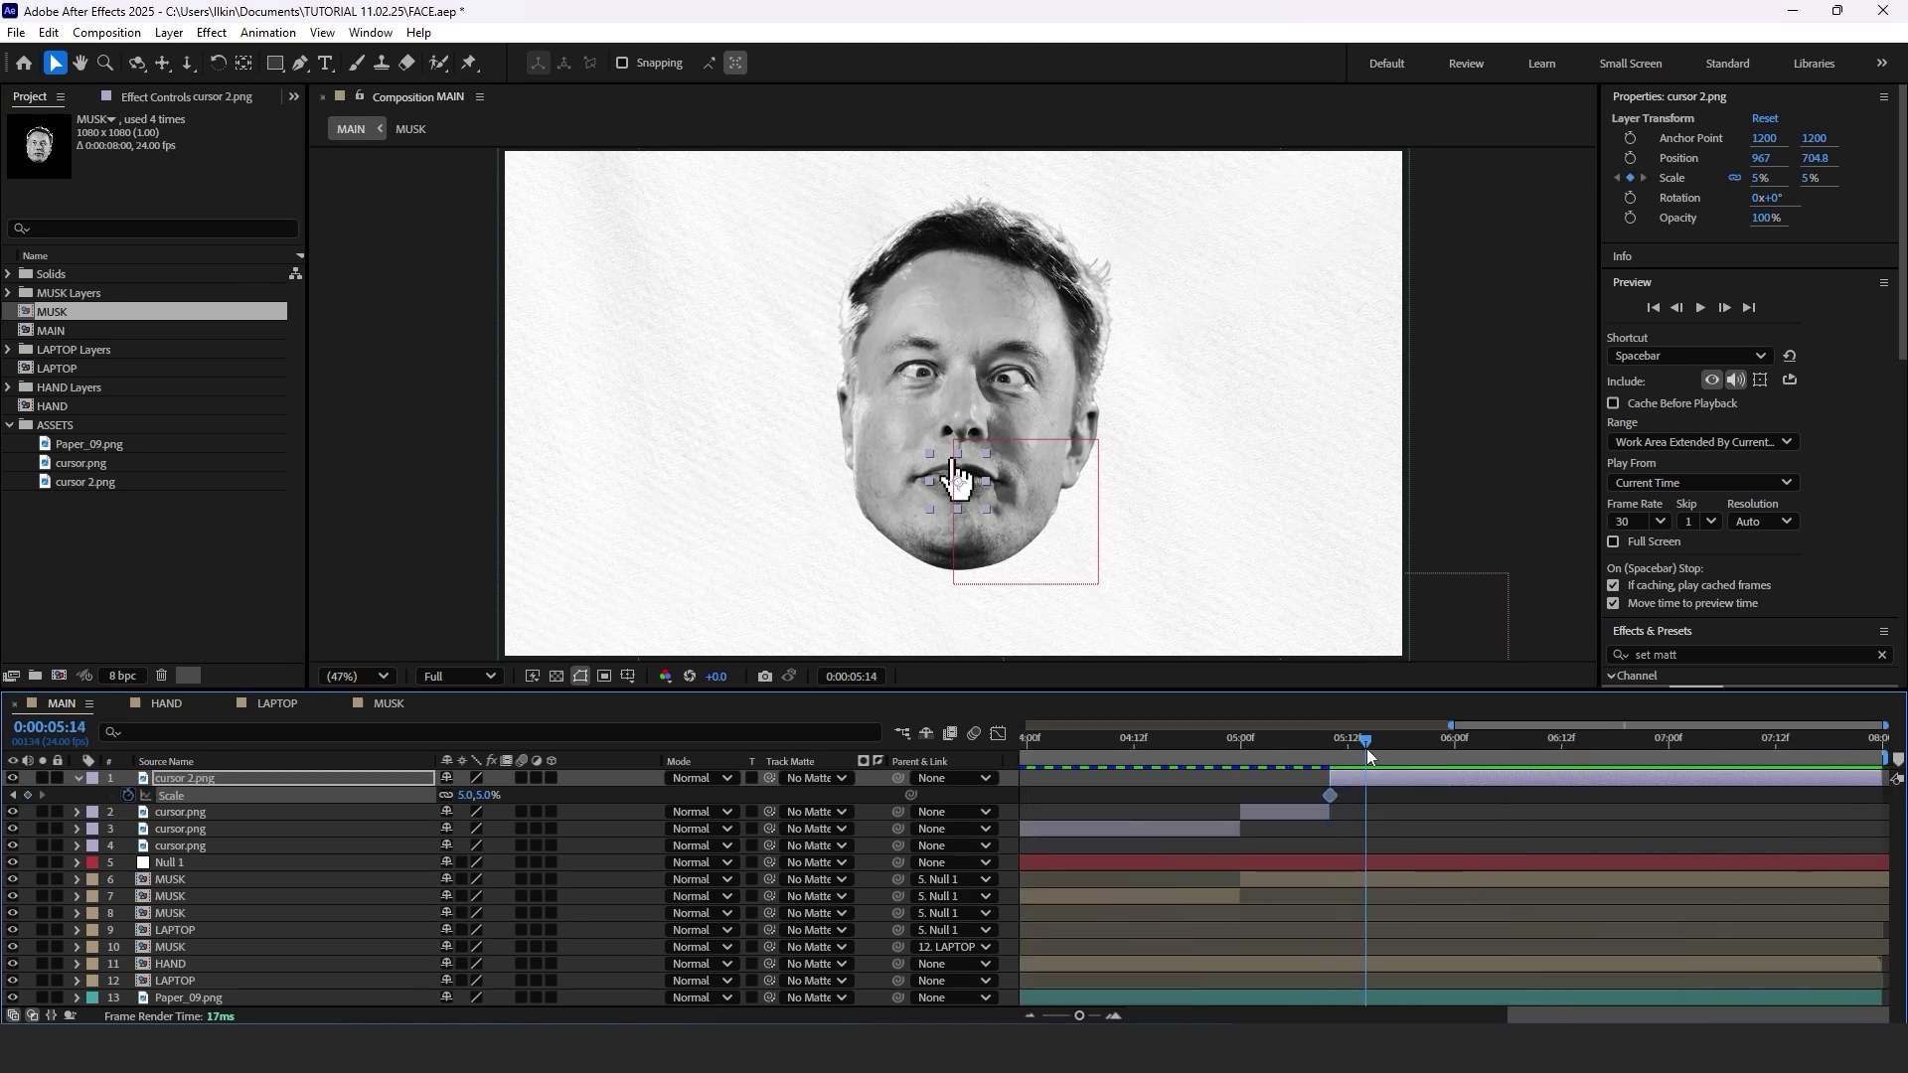
{"action": "left_click", "coordinate": [460, 795]}
{"action": "key", "text": "Return"}
{"action": "left_click", "coordinate": [1332, 795]}
{"action": "left_click_drag", "start_coordinate": [1391, 743], "coordinate": [1399, 746]}
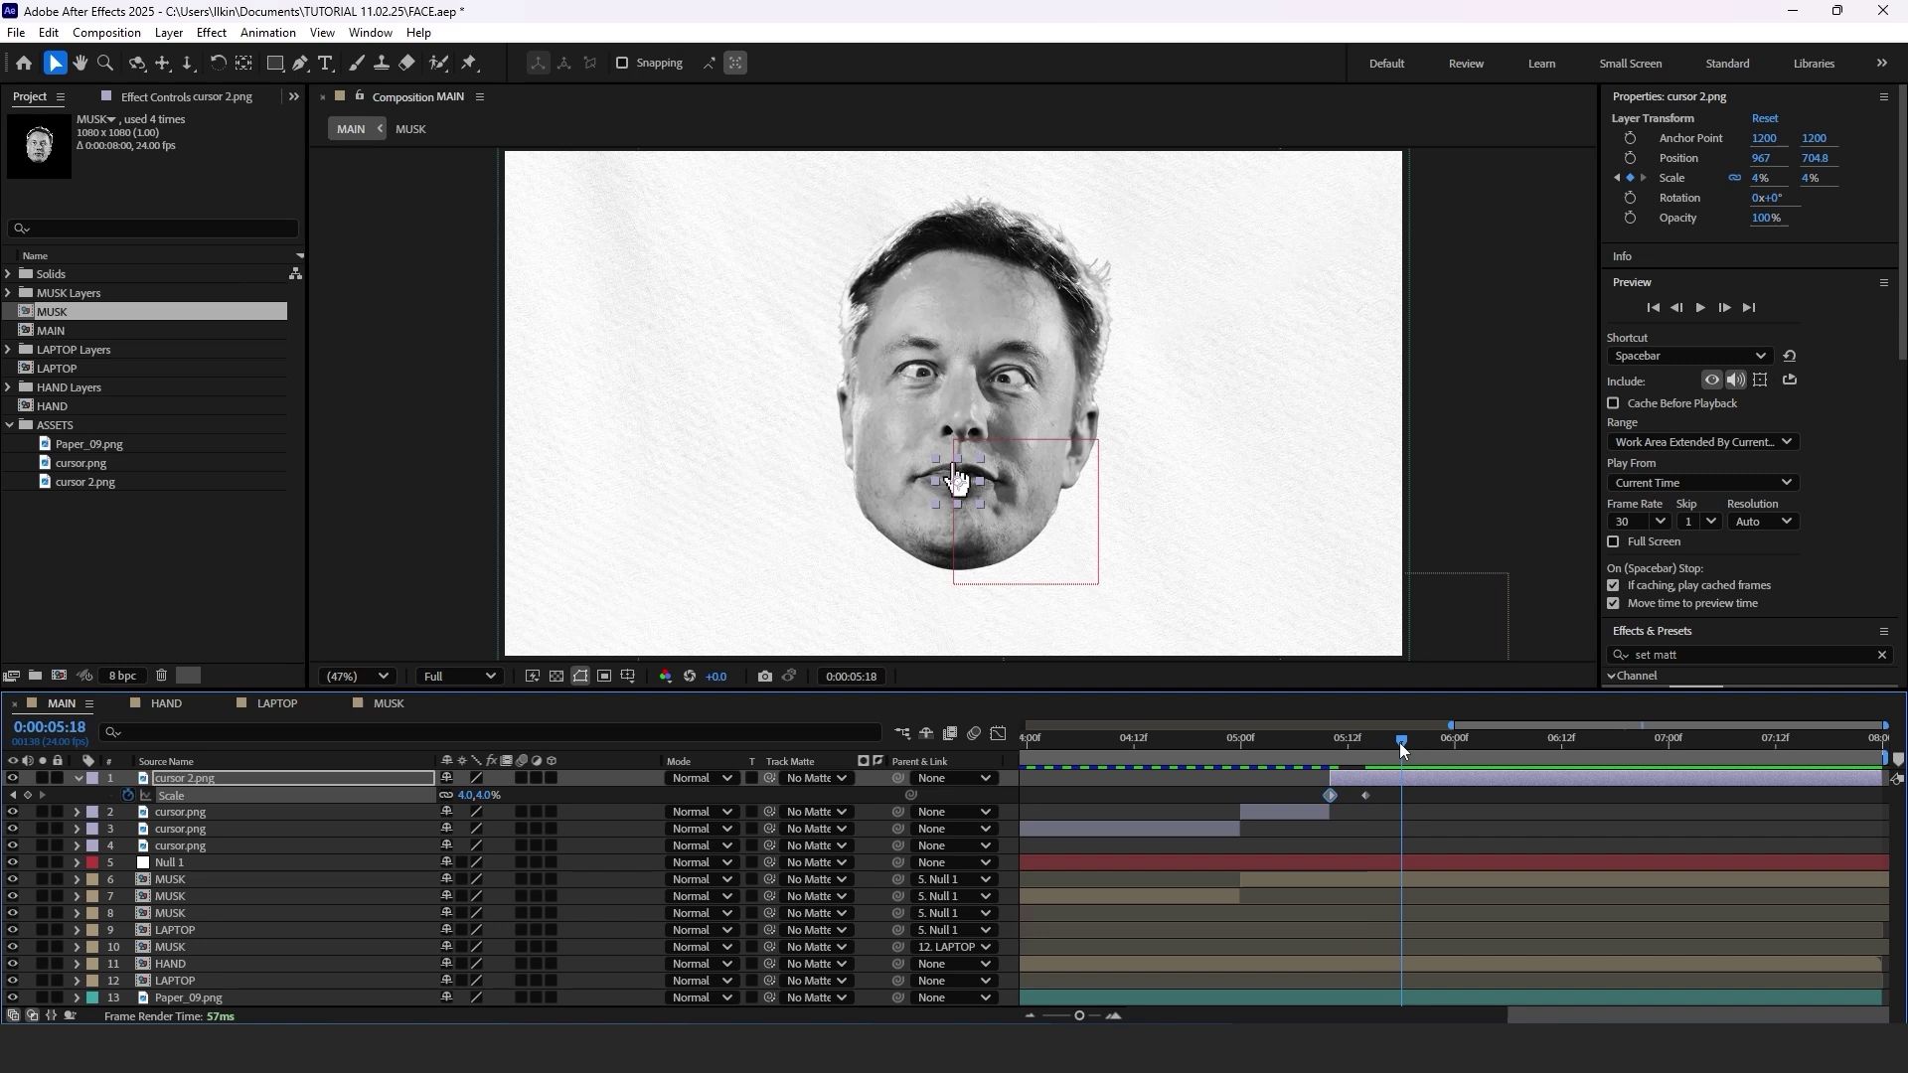
{"action": "key", "text": "ctrl+v"}
Ease cursor 2.png's Scale keyframes, preview from 0:00:04:21 and return to 0:00:05:10.
{"action": "key", "text": "space"}
{"action": "left_click", "coordinate": [1214, 749]}
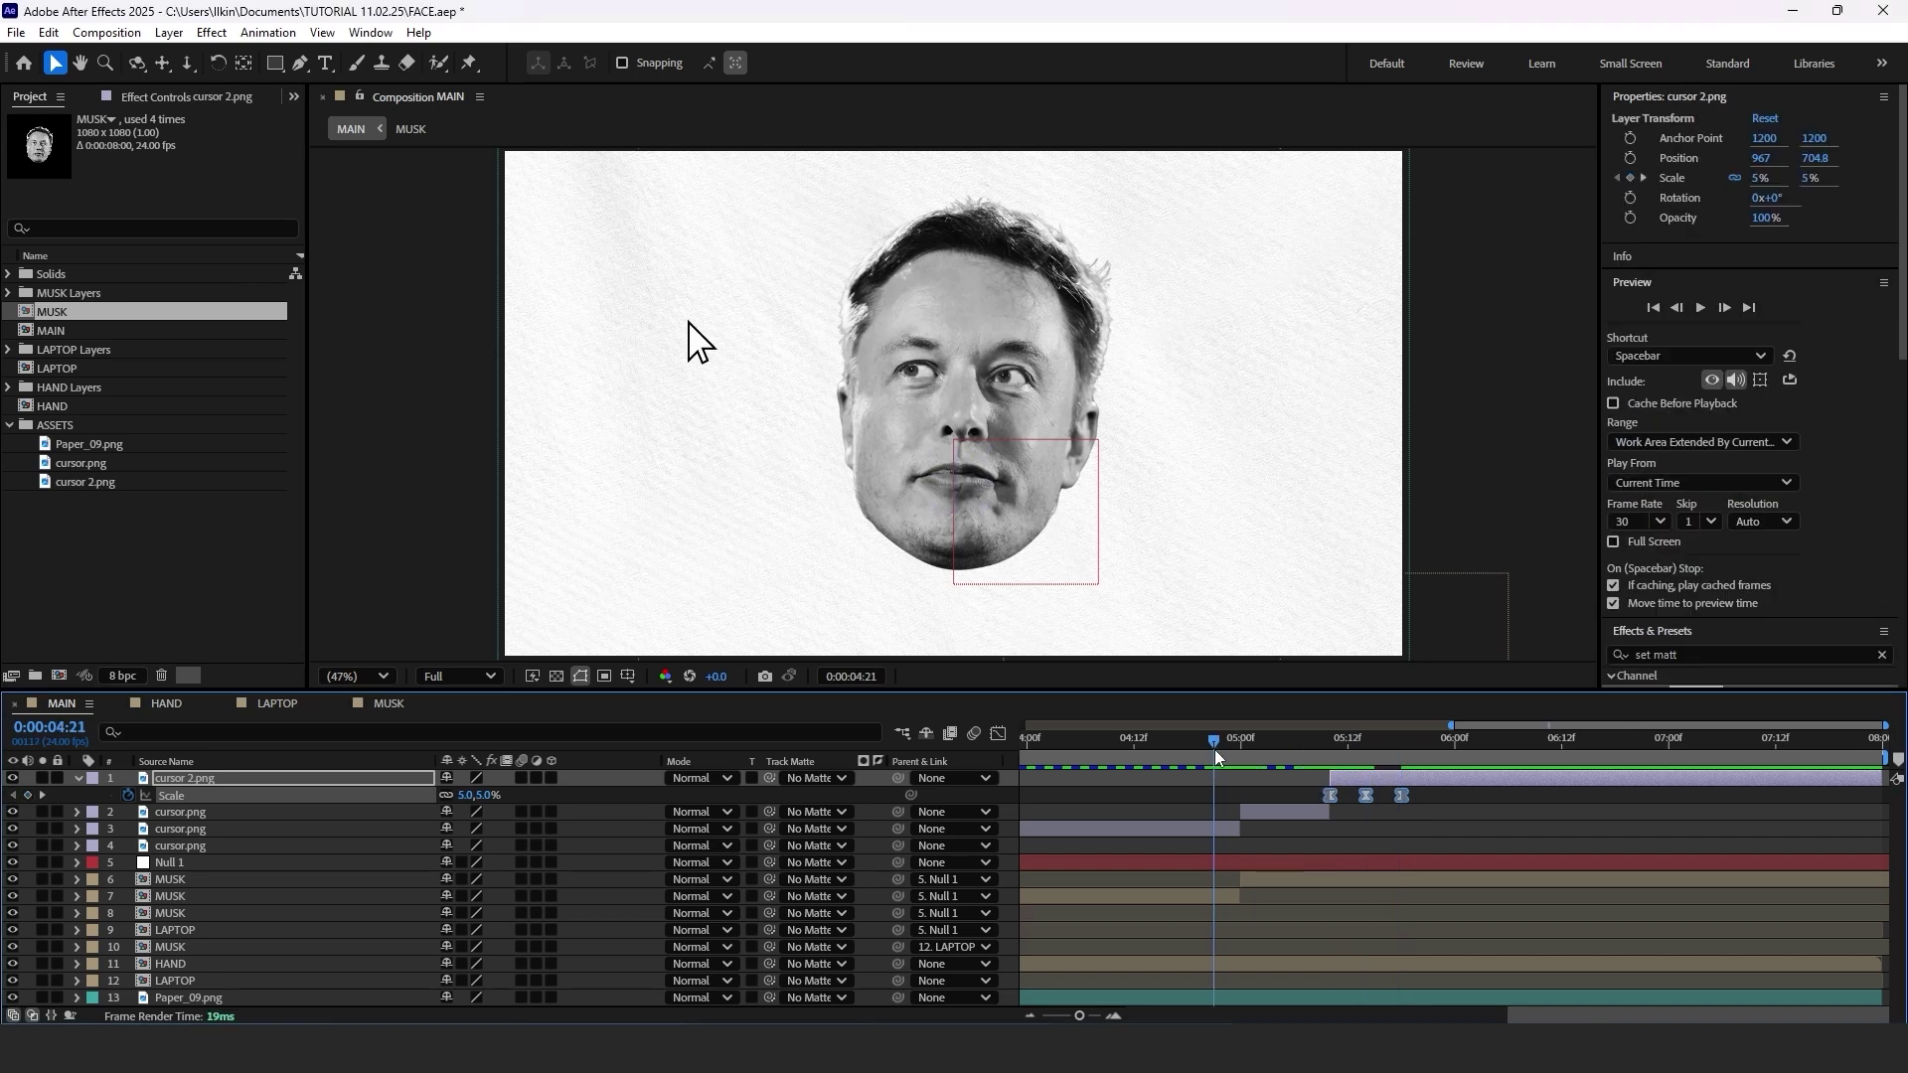
{"action": "key", "text": "space"}
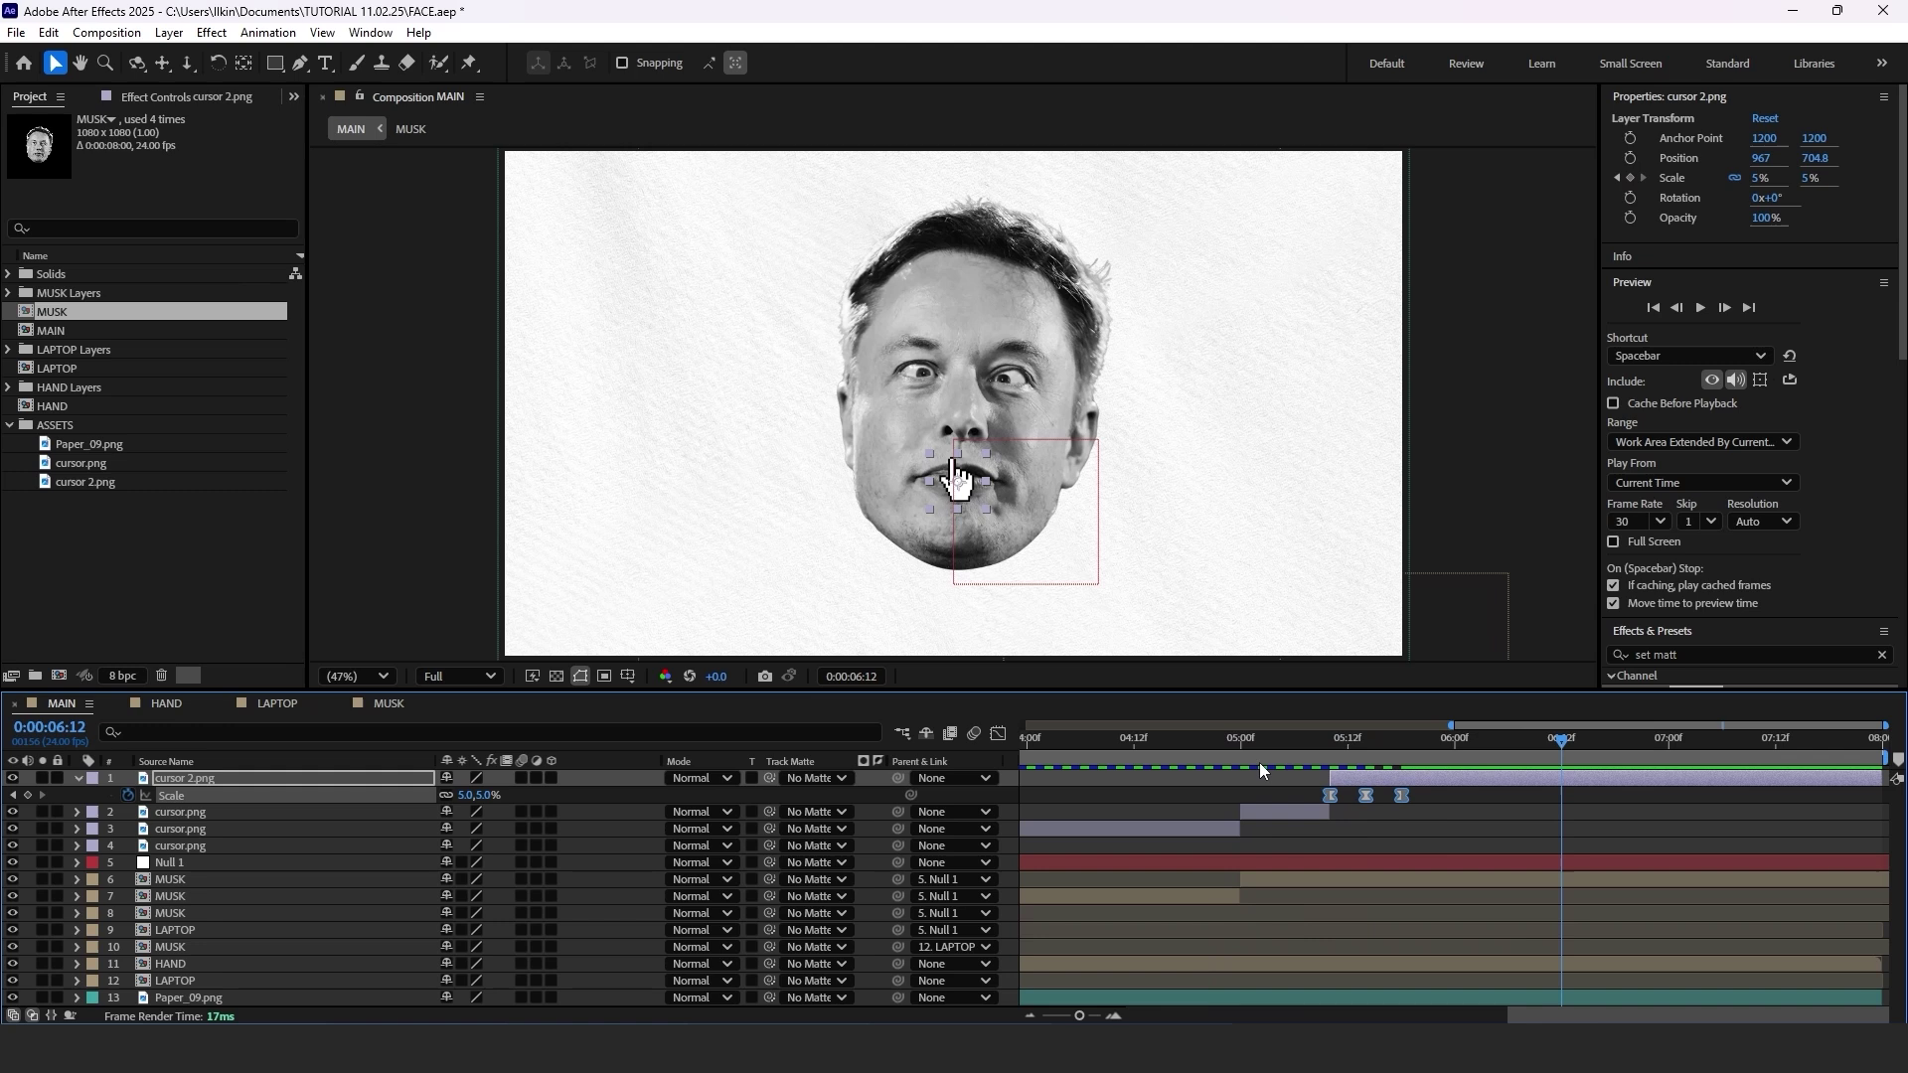
{"action": "left_click", "coordinate": [1332, 743]}
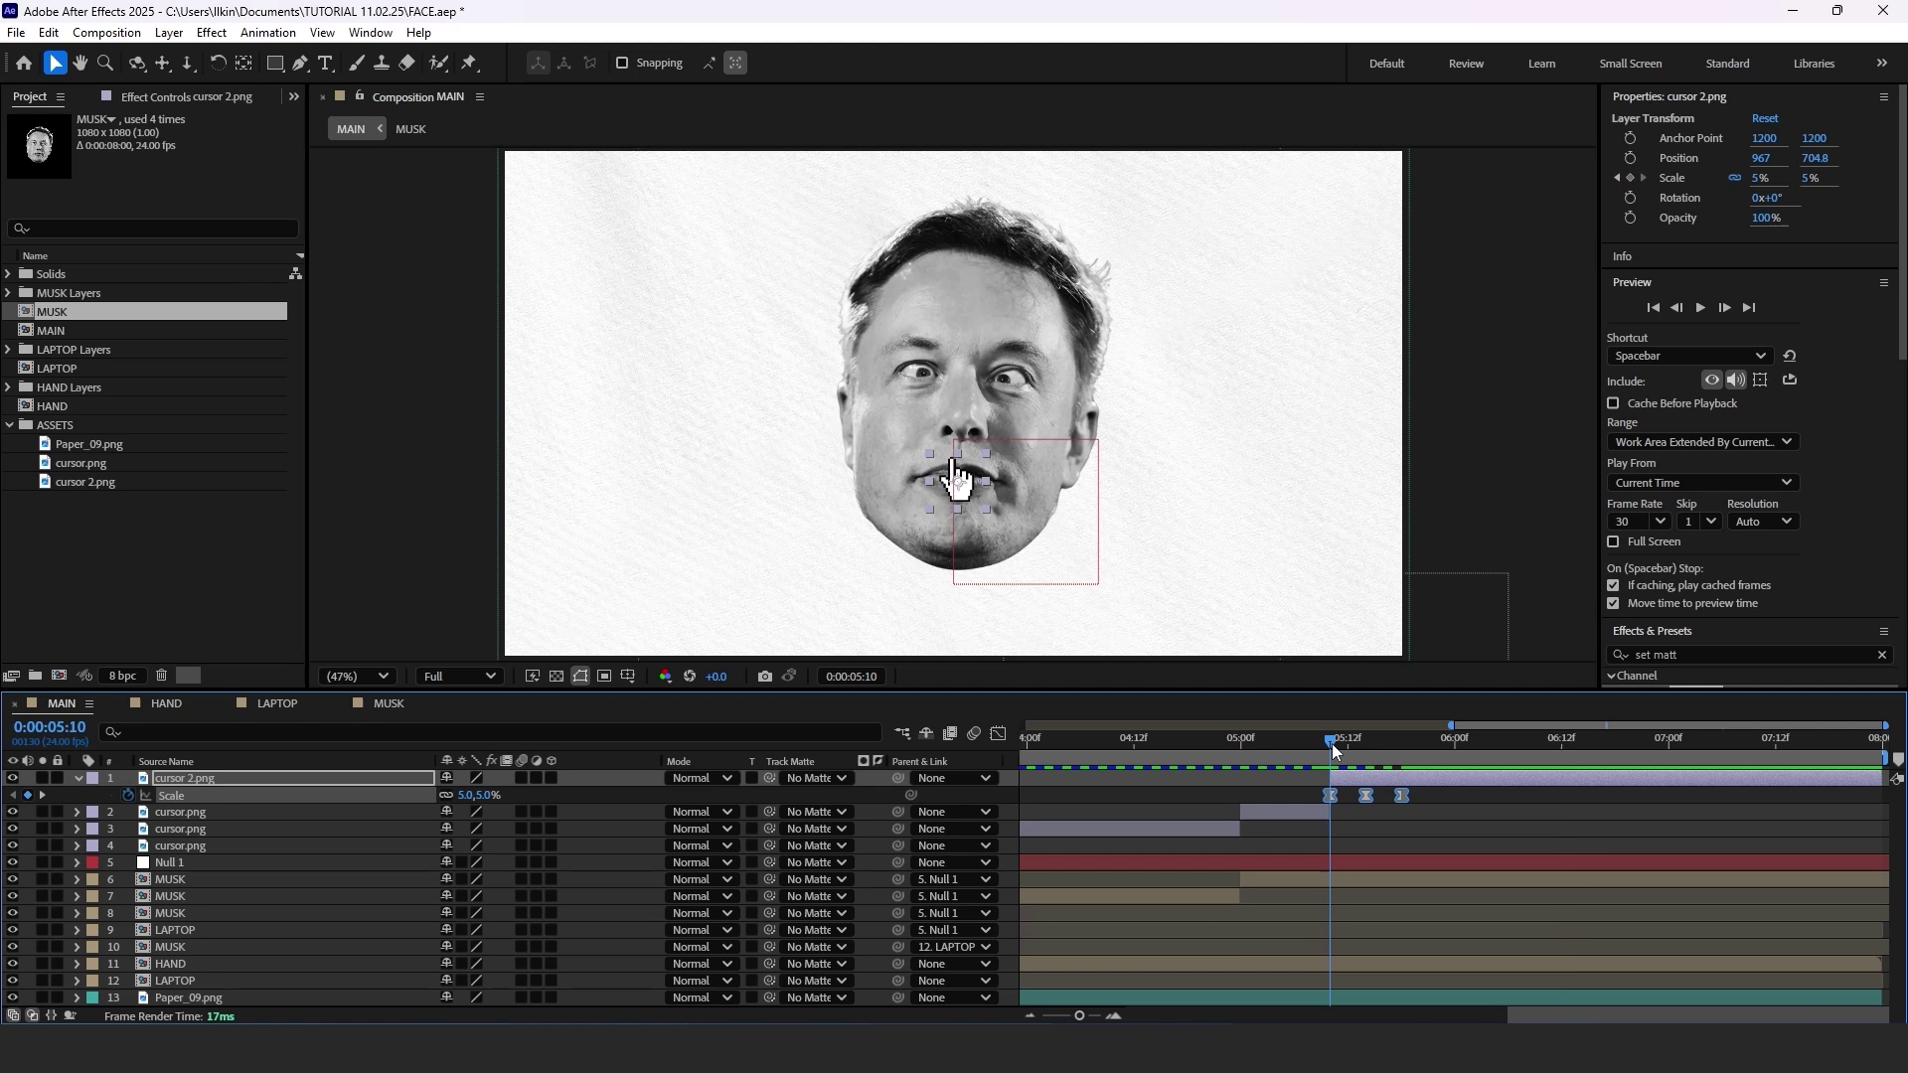
In the MUSK composition at 0:00:03:09, turn the pupils inward: RIGHT EYE to 608.2, 518.2 and LEFT EYE to 486.5, 509.2.
{"action": "left_click", "coordinate": [1355, 878]}
{"action": "double_click", "coordinate": [1355, 880]}
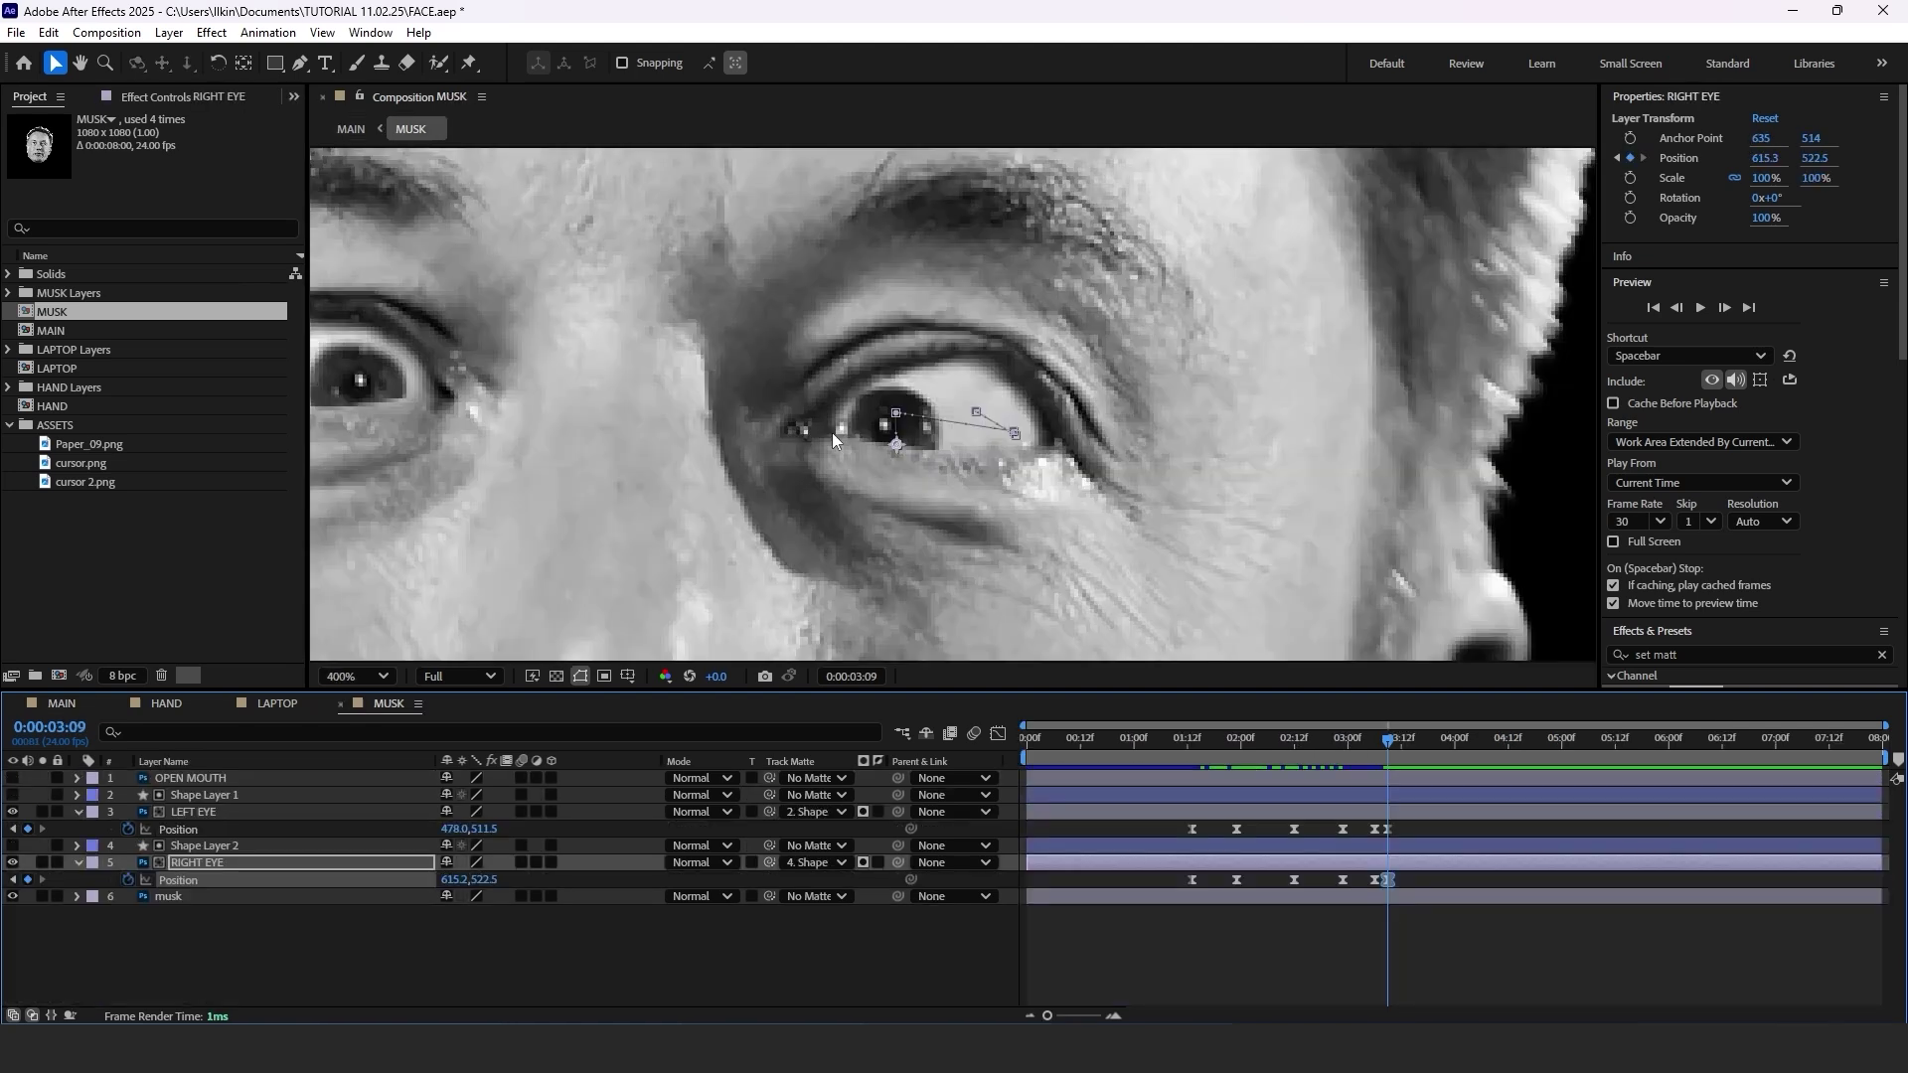
{"action": "left_click_drag", "start_coordinate": [904, 445], "coordinate": [878, 443]}
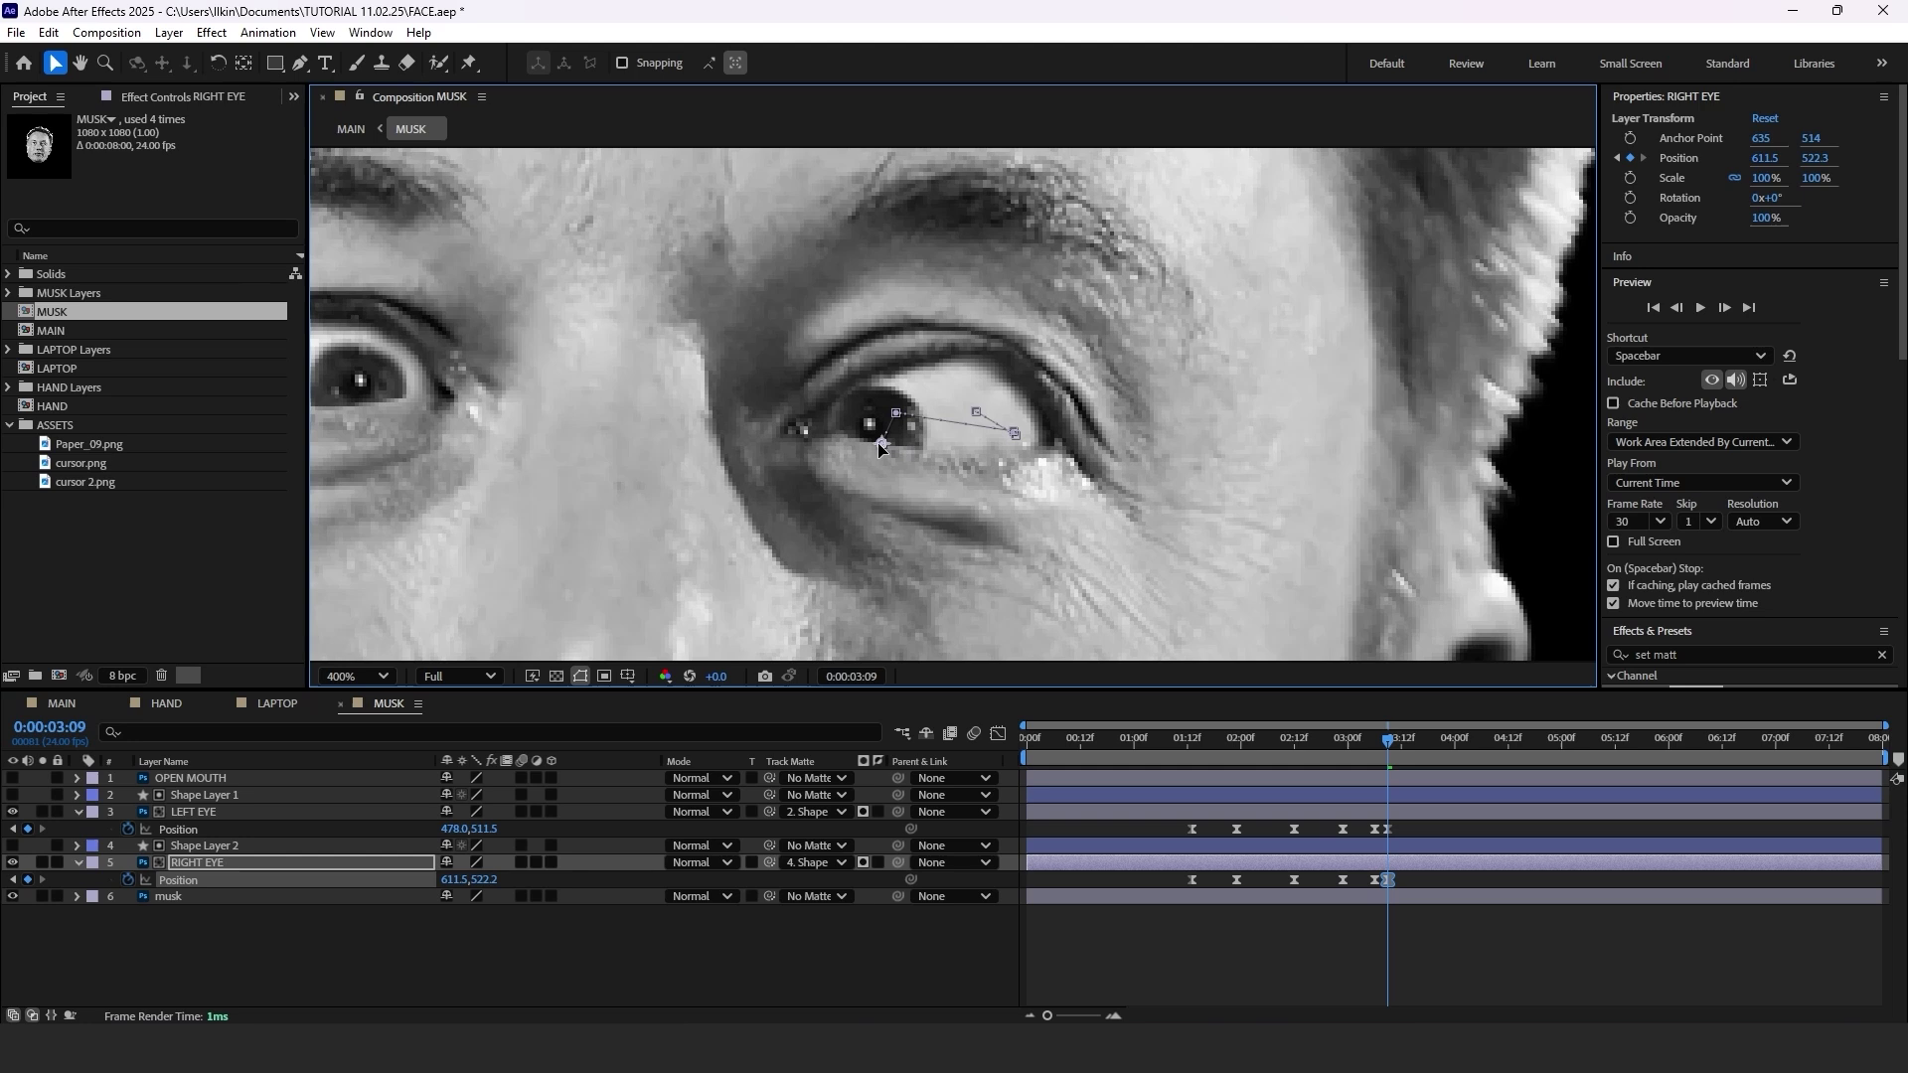
{"action": "left_click", "coordinate": [1168, 811]}
{"action": "left_click_drag", "start_coordinate": [364, 392], "coordinate": [397, 383]}
{"action": "left_click", "coordinate": [1387, 879]}
{"action": "left_click_drag", "start_coordinate": [877, 439], "coordinate": [863, 423]}
Move the second-to-last Position keyframes of both eyes slightly earlier and preview the eye movement in MAIN.
{"action": "scroll", "coordinate": [1421, 881], "scroll_direction": "up", "scroll_amount": 1}
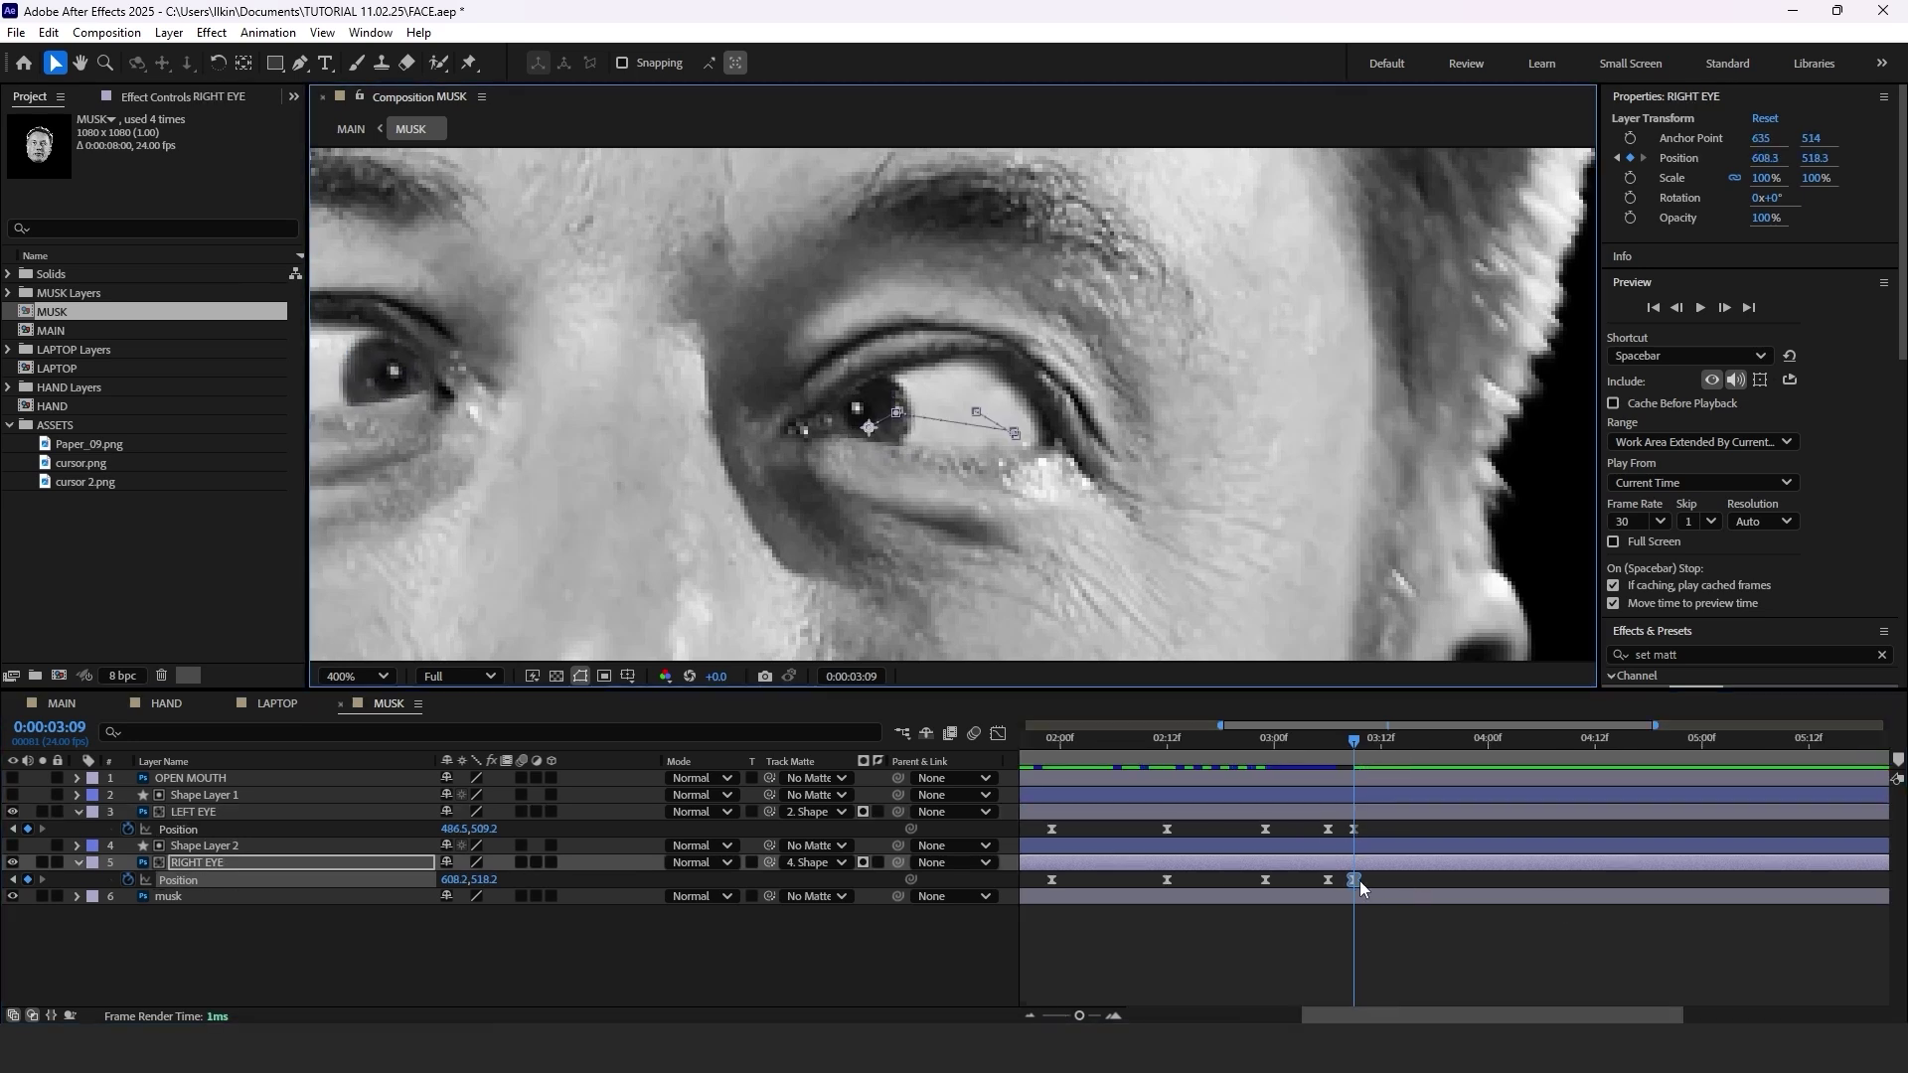
{"action": "left_click_drag", "start_coordinate": [1341, 889], "coordinate": [1310, 829]}
{"action": "left_click", "coordinate": [61, 702]}
{"action": "left_click", "coordinate": [1303, 741]}
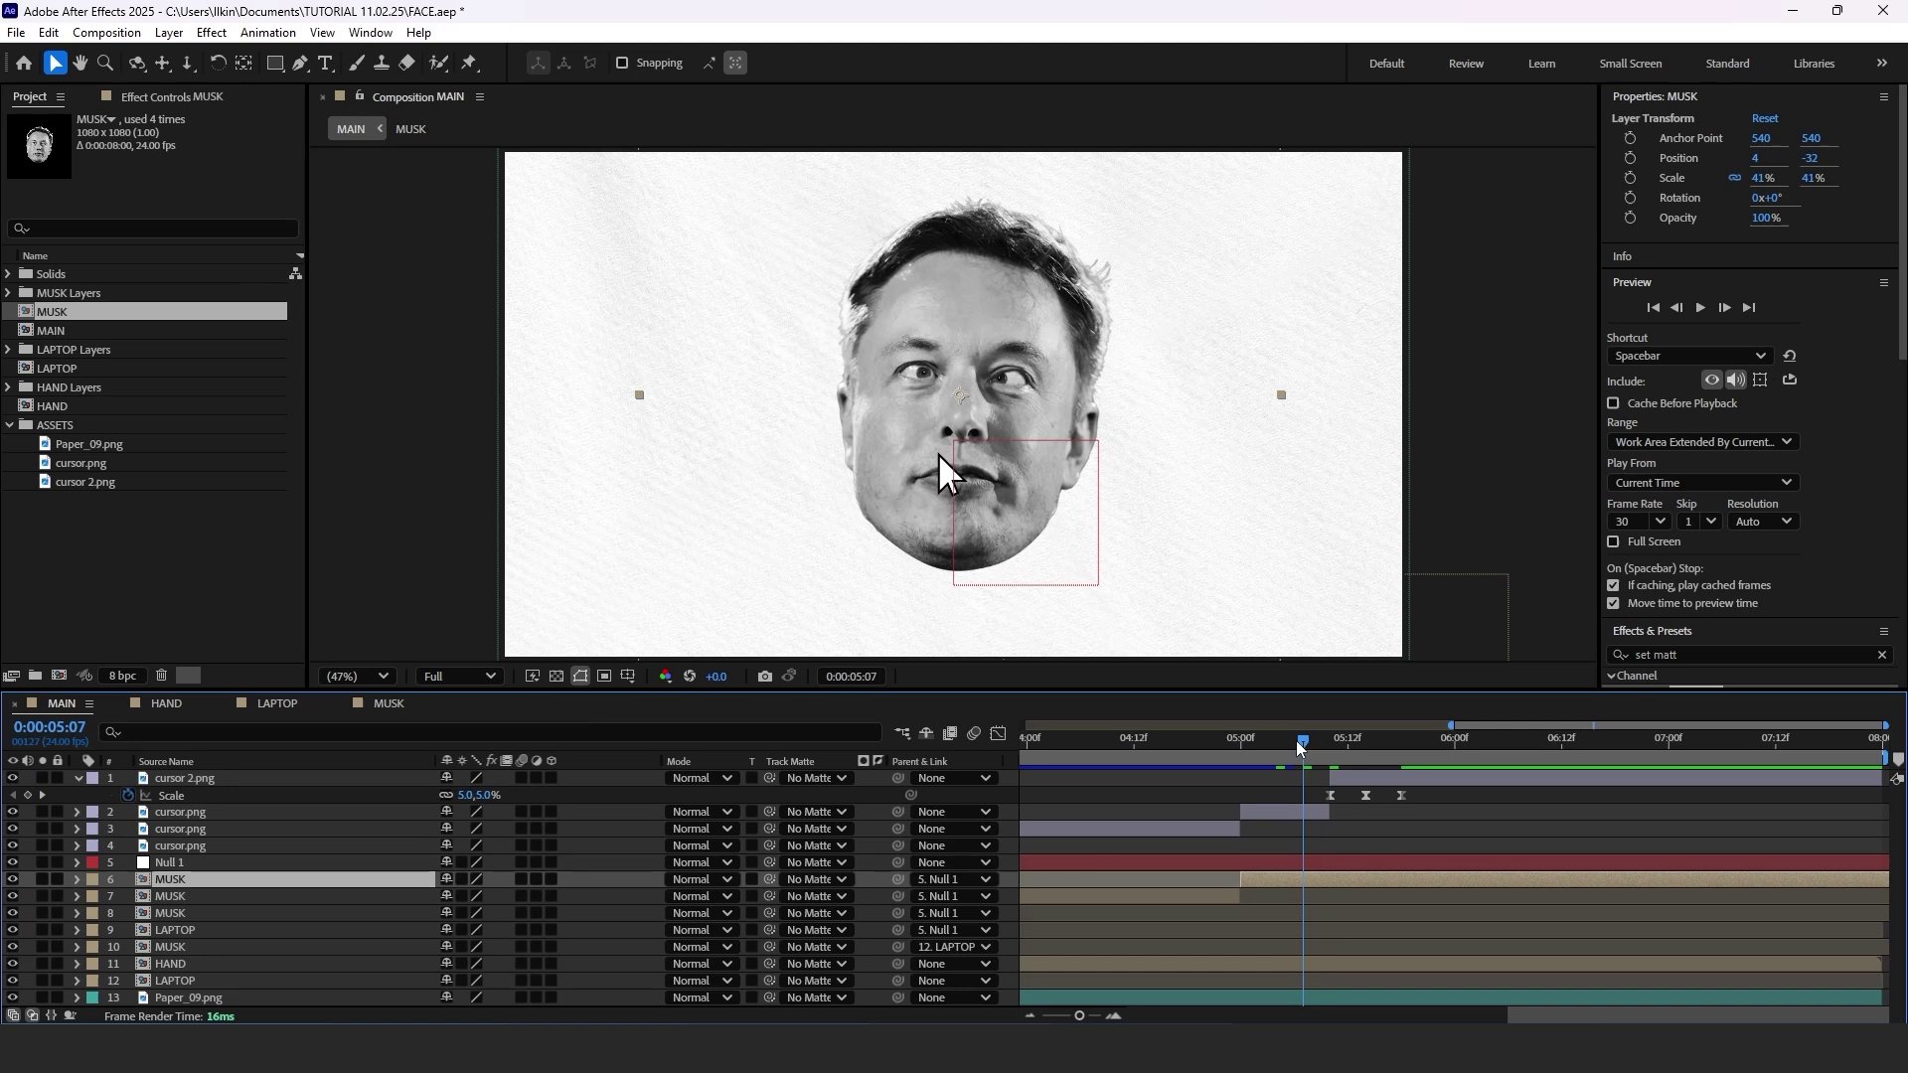
{"action": "key", "text": "space"}
{"action": "left_click", "coordinate": [1220, 747]}
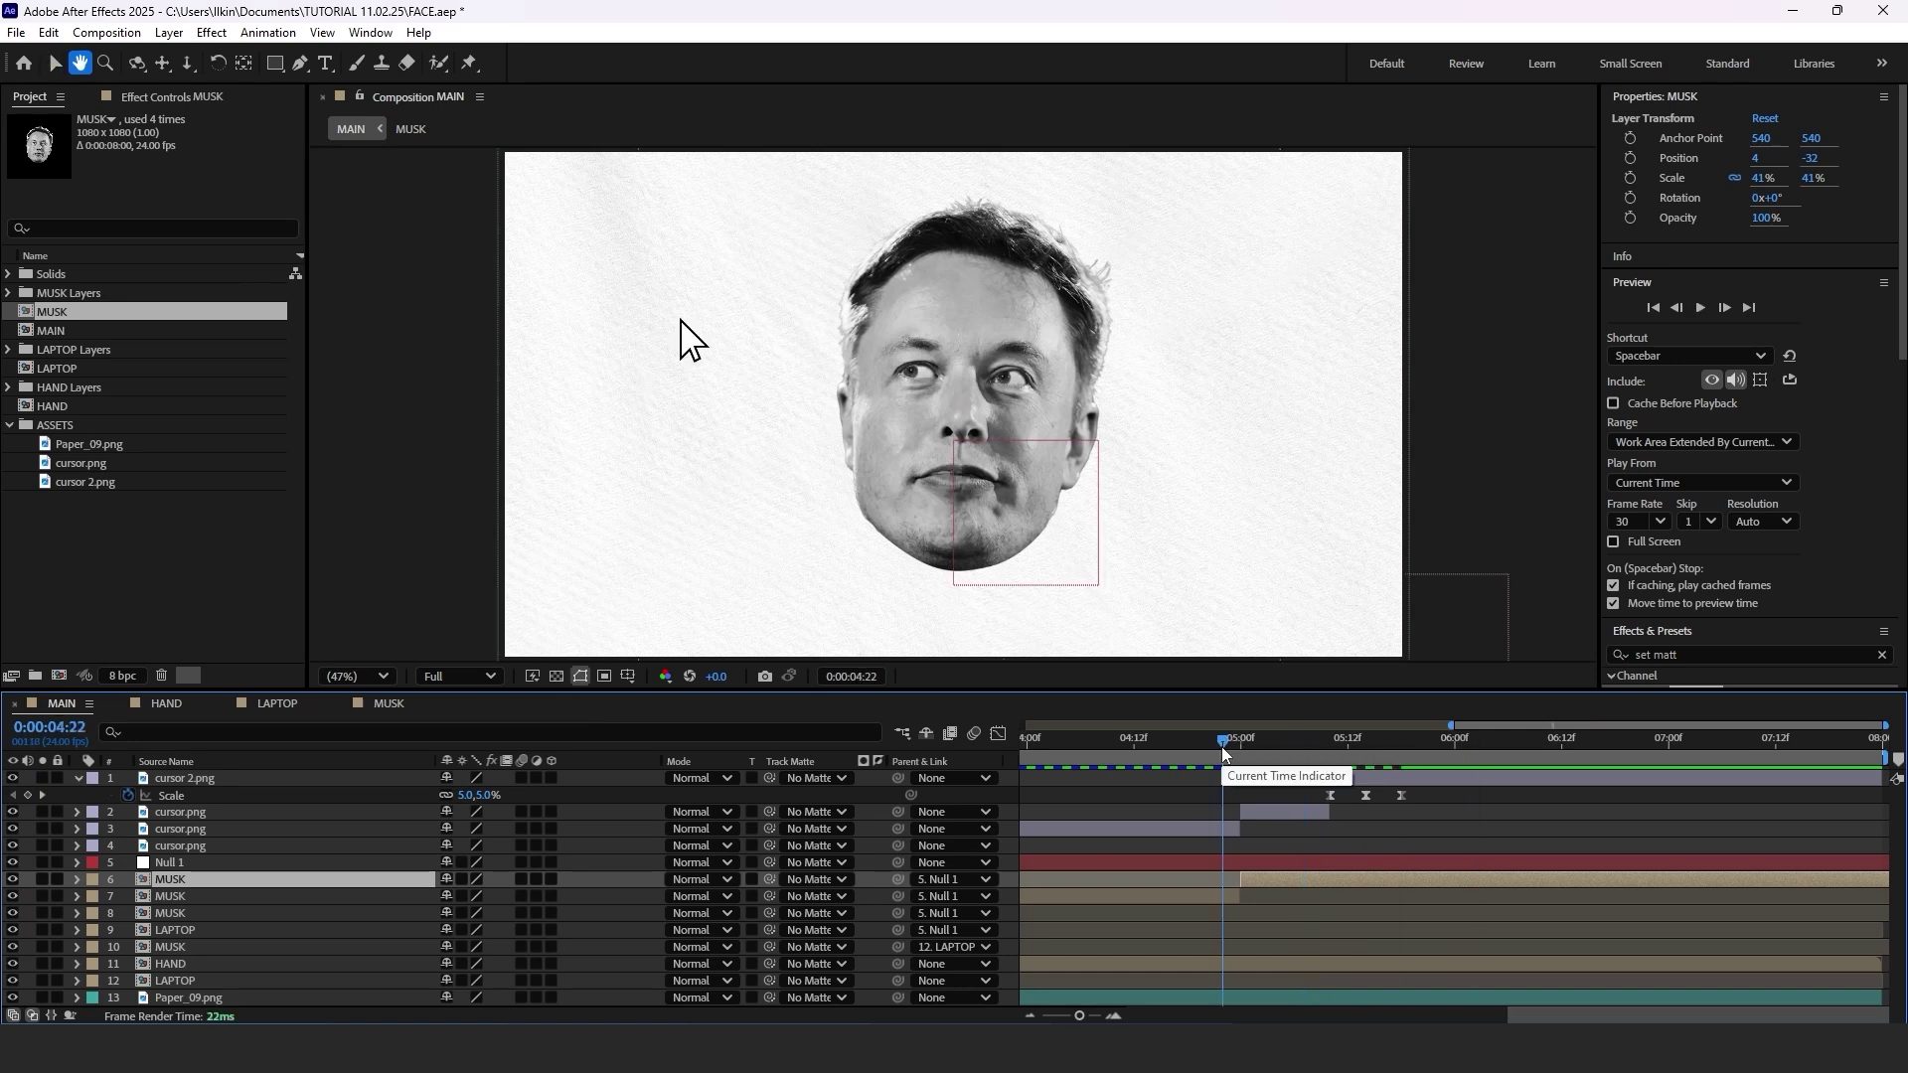
Open the mouth at 0:00:05:14 of MAIN by splitting OPEN MOUTH at 0:00:03:13 in MUSK, deleting the earlier part and showing the rest.
{"action": "left_click", "coordinate": [1331, 741]}
{"action": "left_click_drag", "start_coordinate": [1331, 739], "coordinate": [1367, 745]}
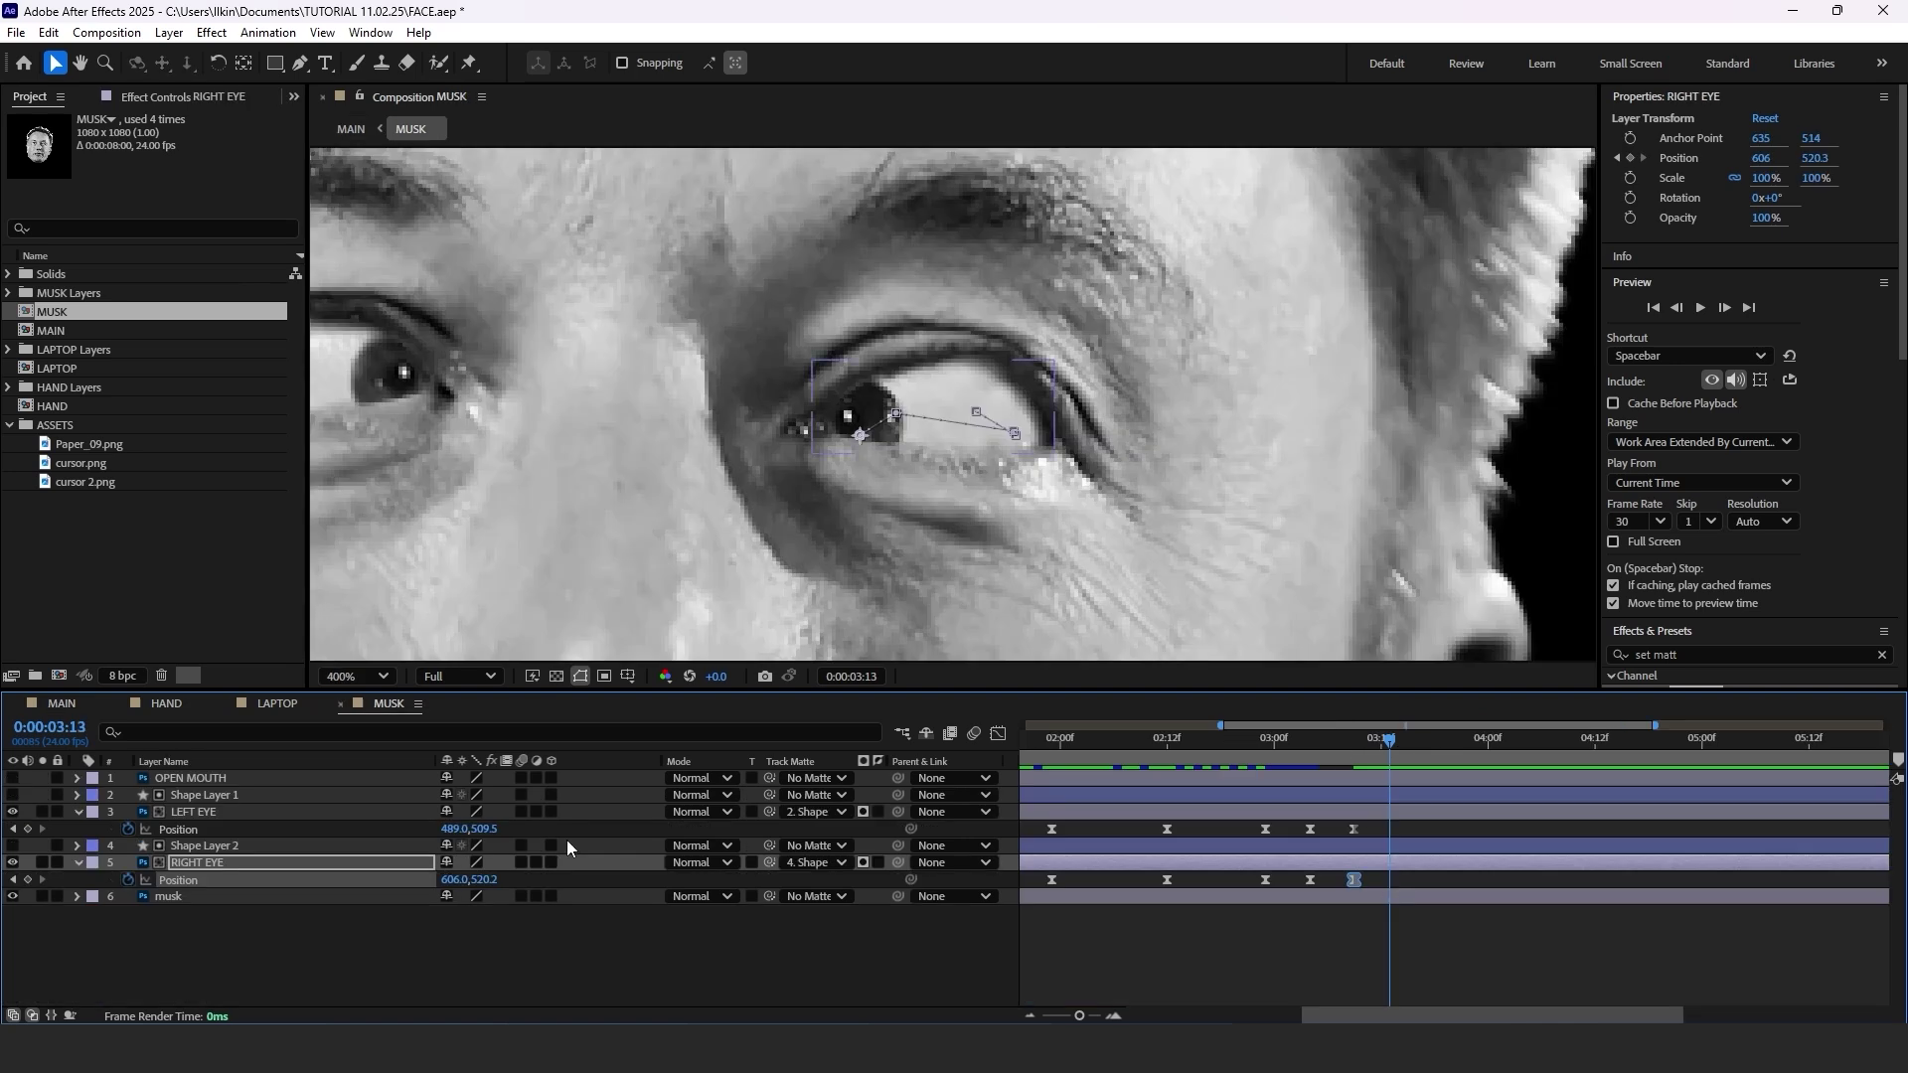
{"action": "left_click", "coordinate": [193, 780]}
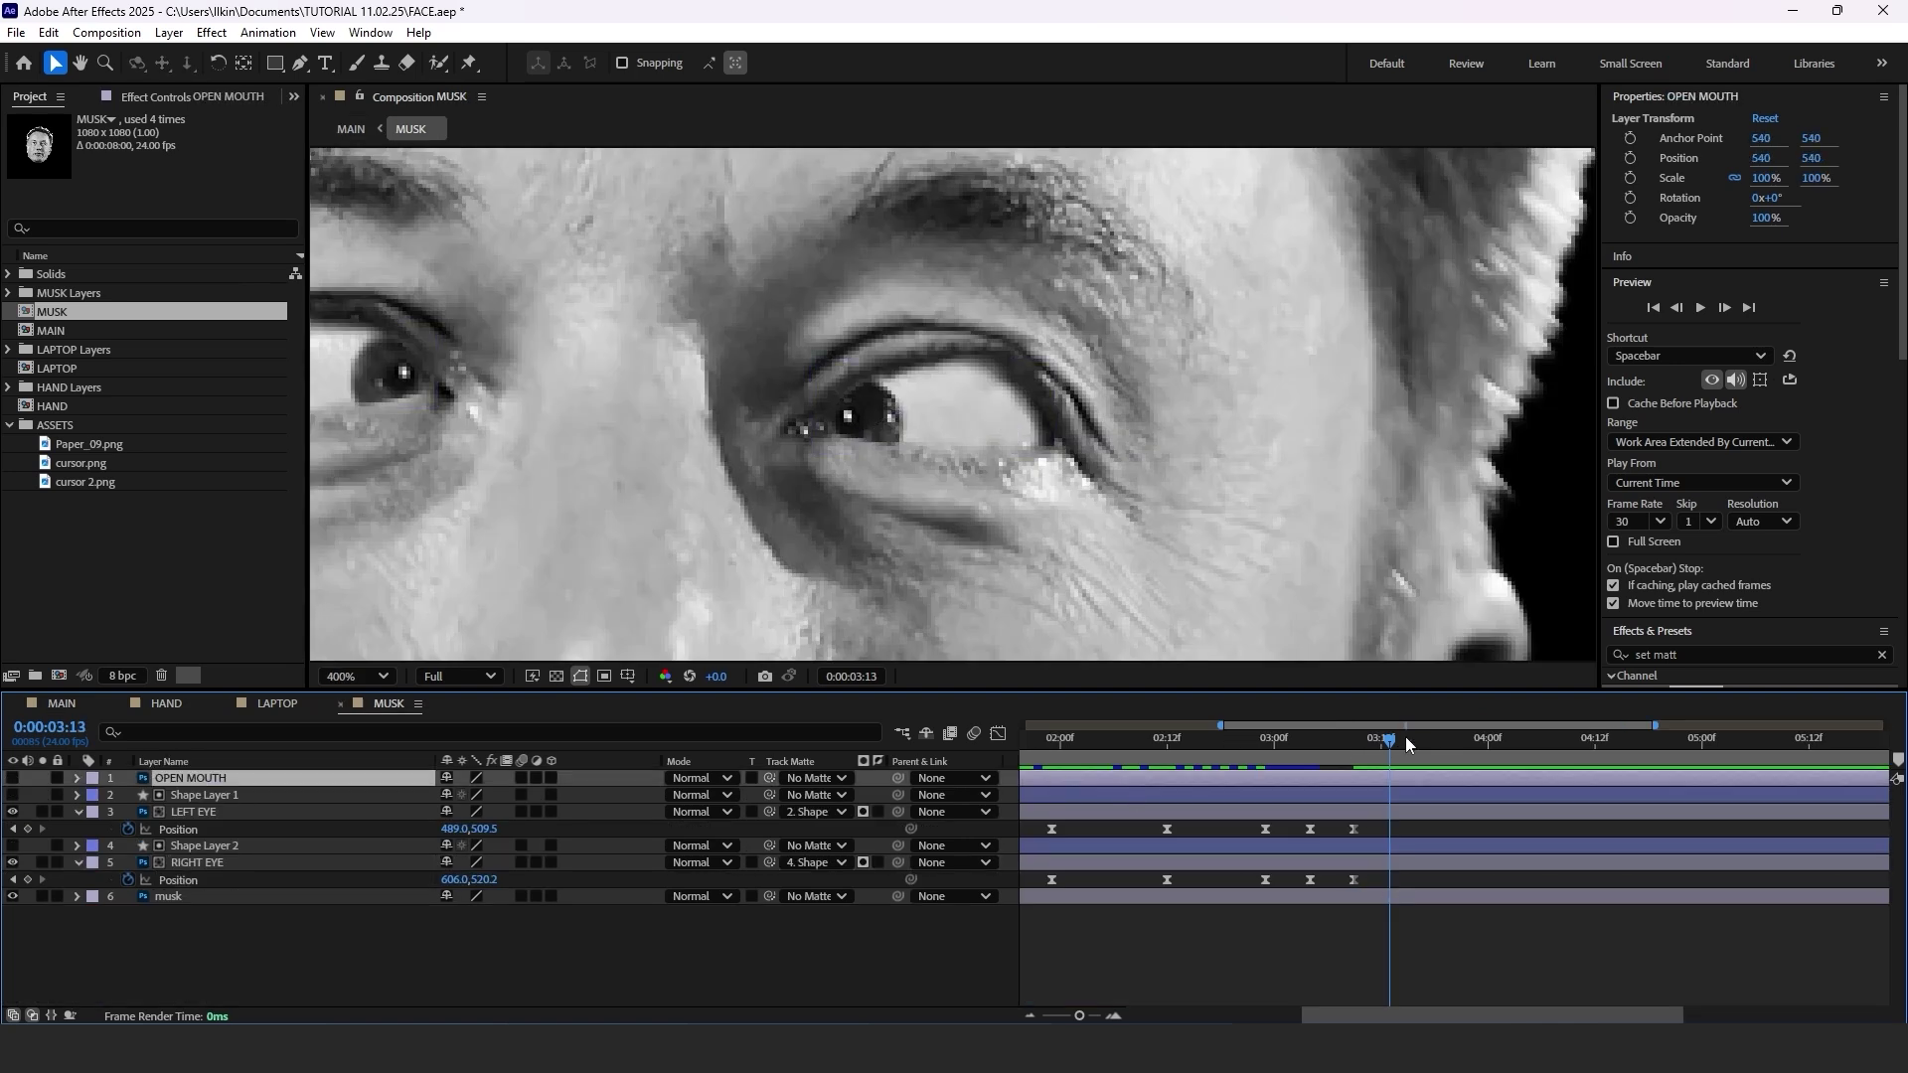
{"action": "key", "text": "ctrl+shift+d"}
{"action": "left_click", "coordinate": [1373, 795]}
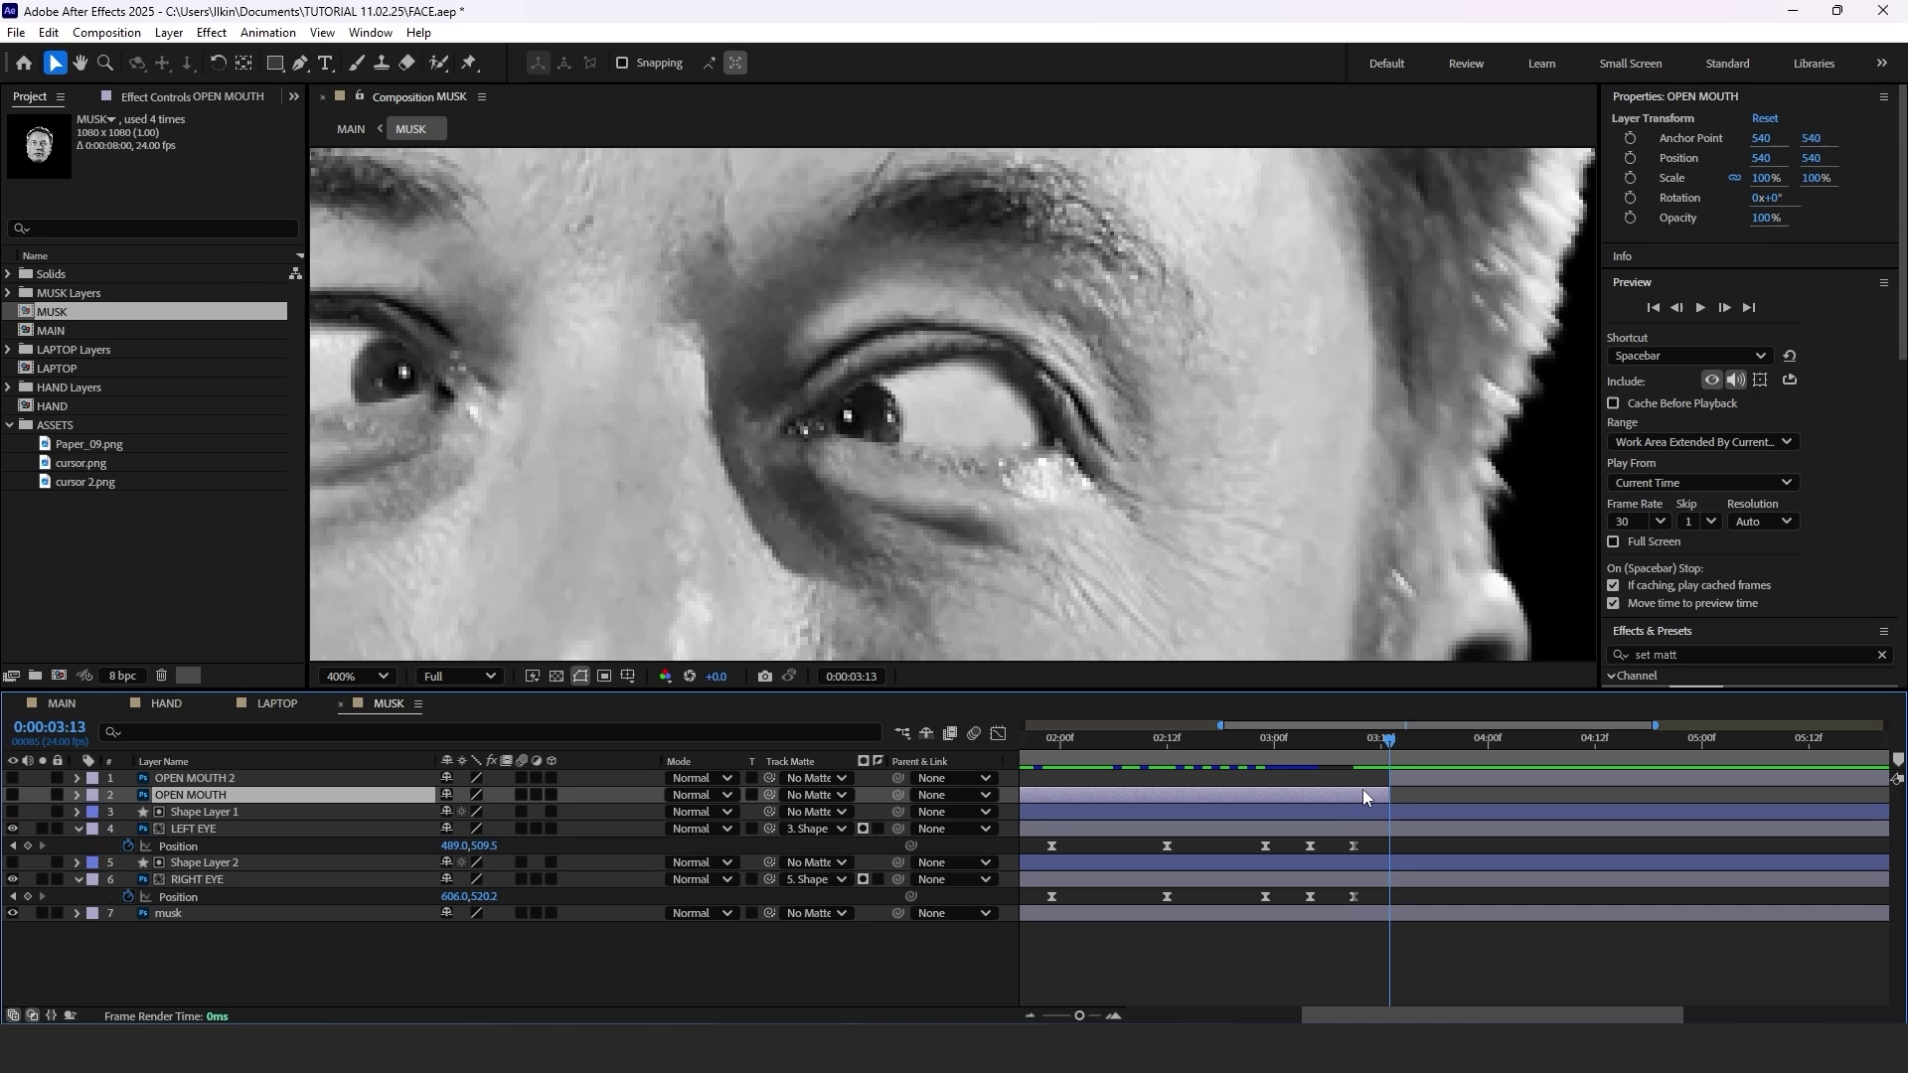
{"action": "key", "text": "Delete"}
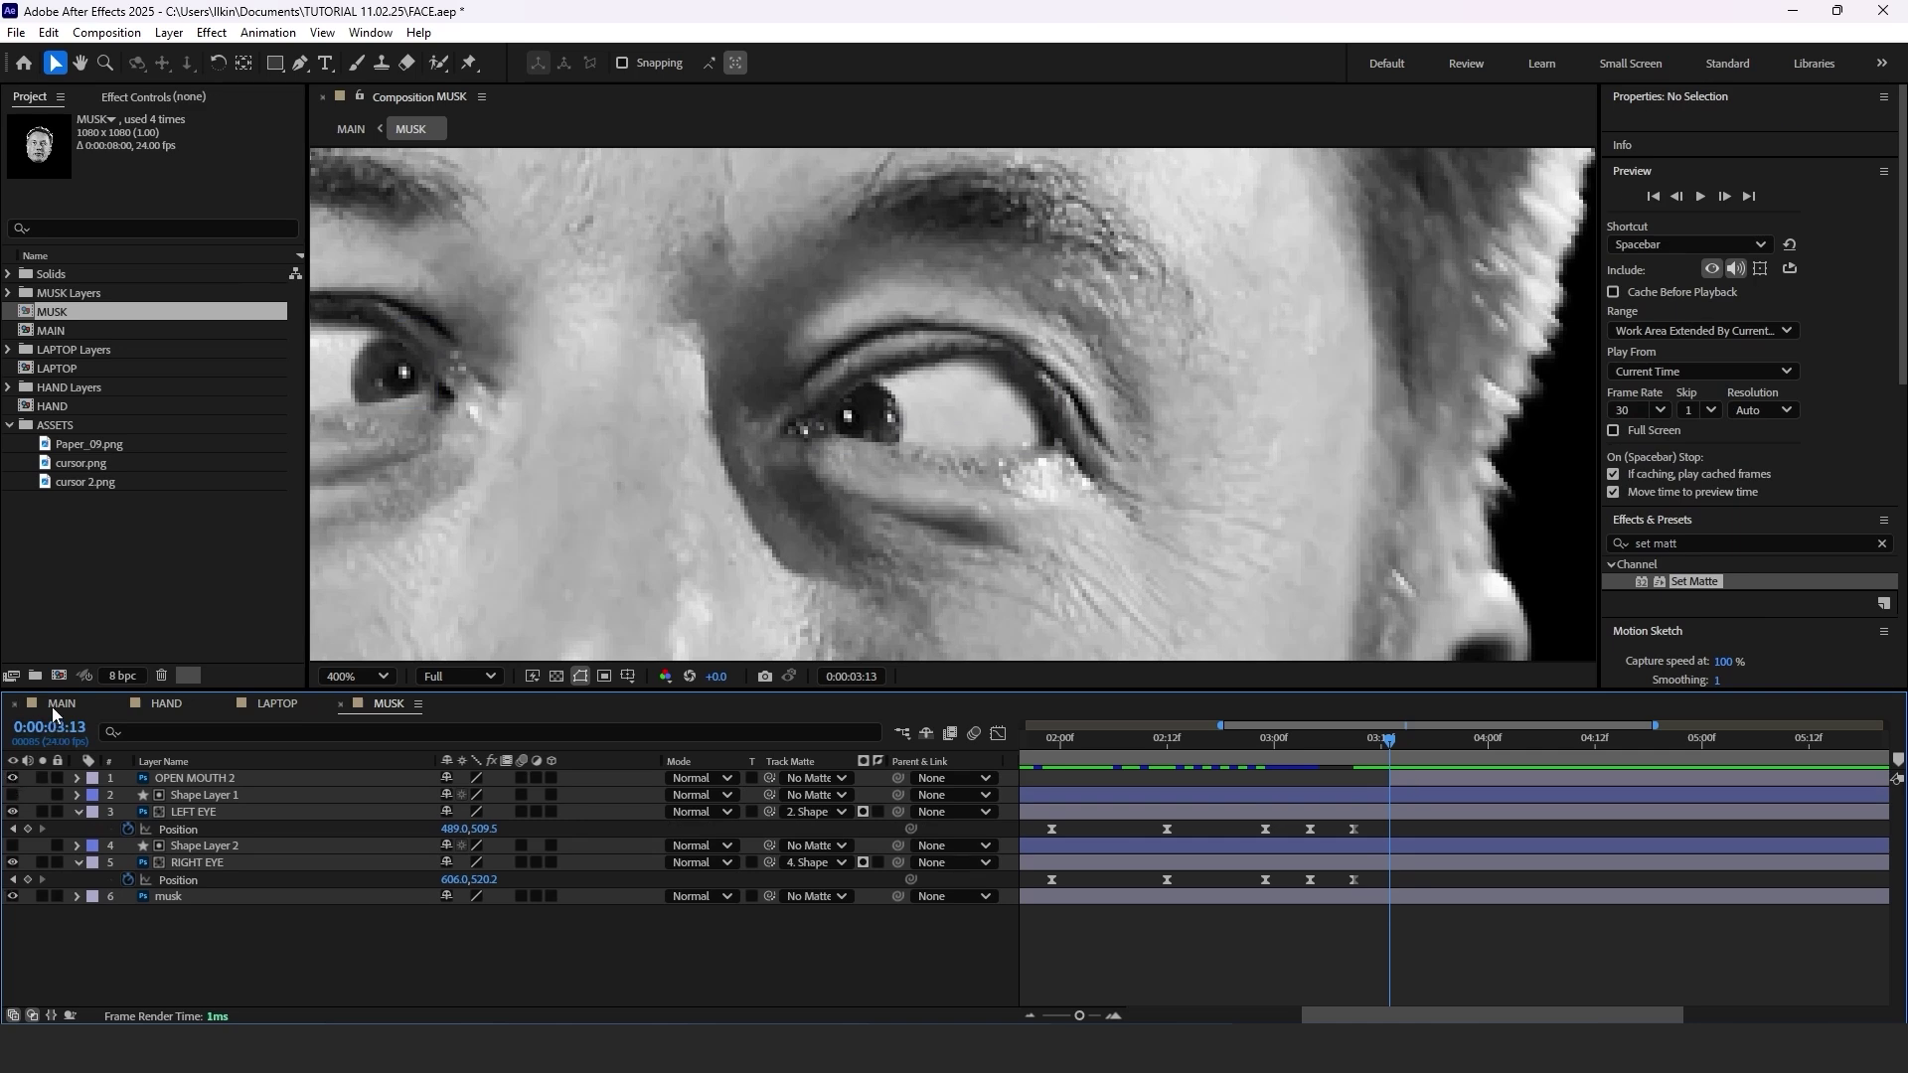
{"action": "left_click", "coordinate": [58, 705]}
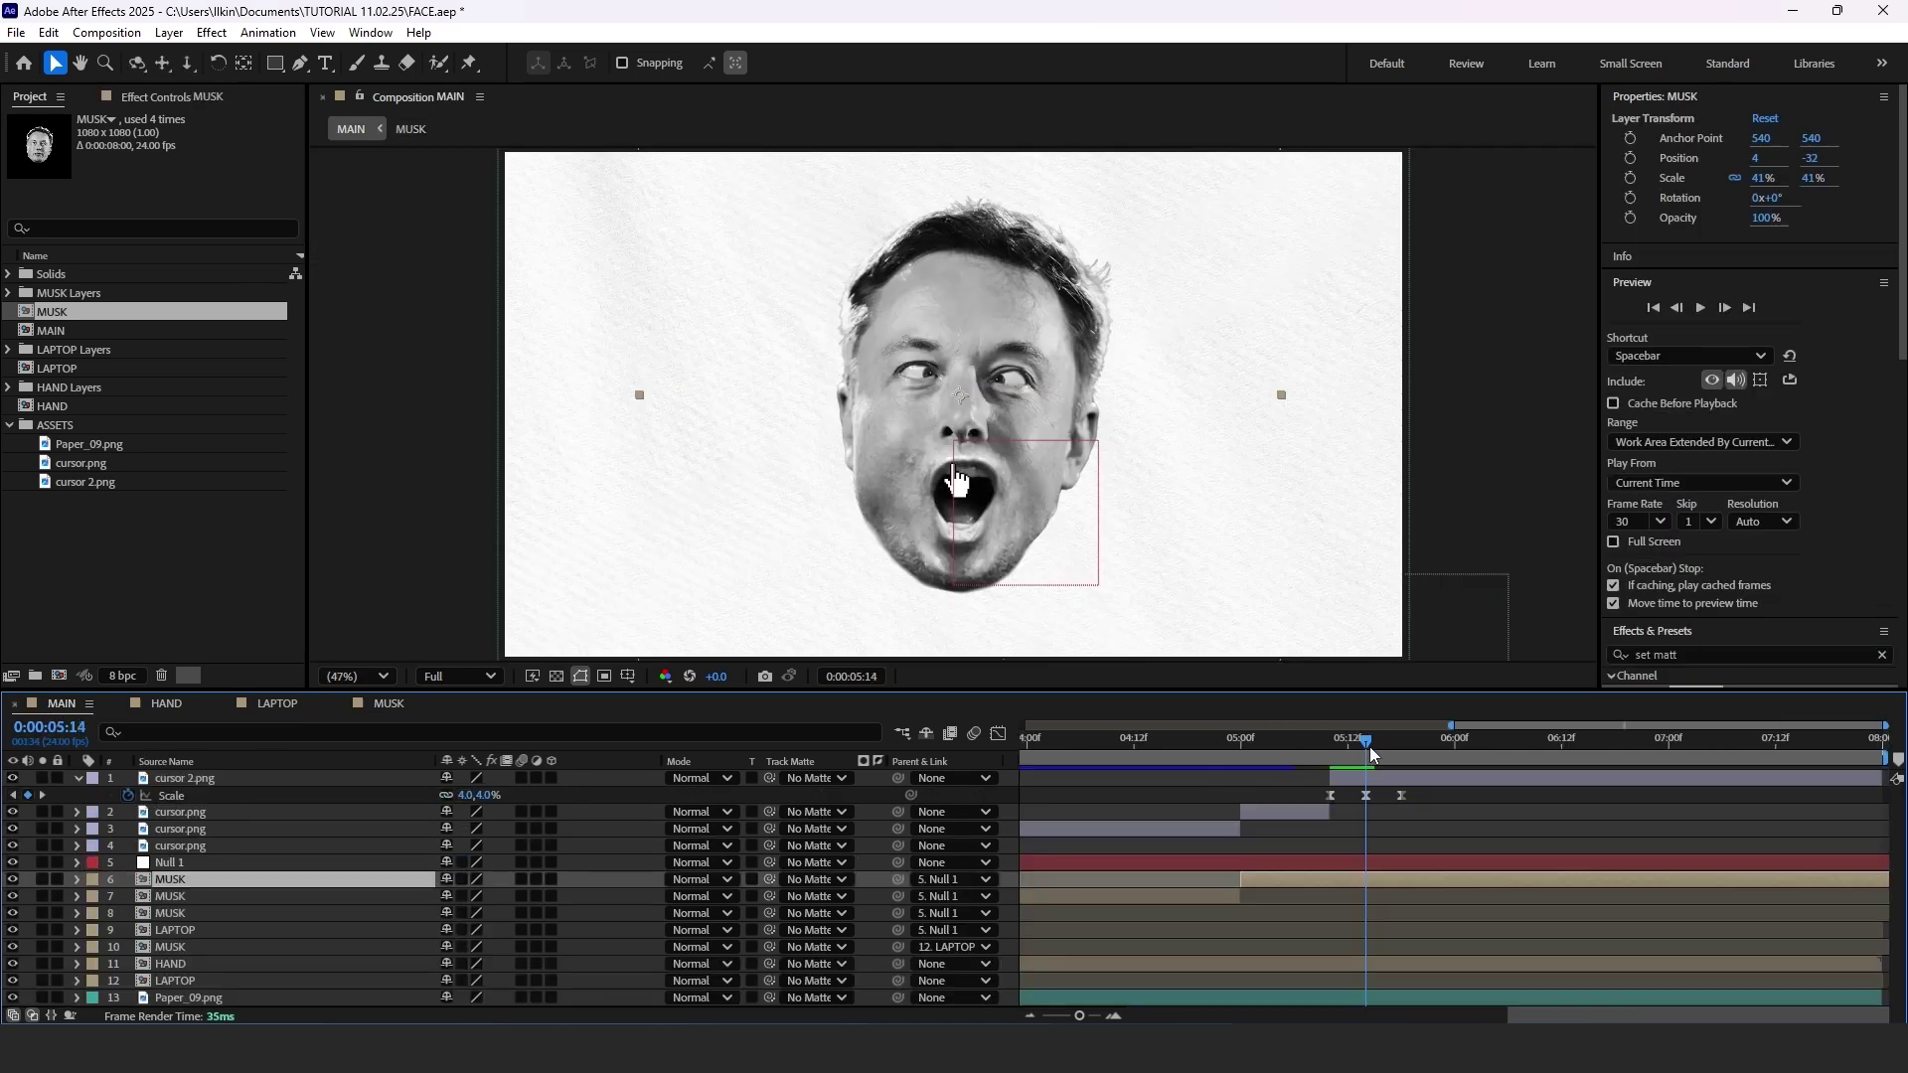
Keyframe cursor 2.png's Position on the mouth and move it off the canvas's lower-right corner, to 1983.2, 1110.9, at 0:00:06:02.
{"action": "left_click_drag", "start_coordinate": [1369, 741], "coordinate": [1405, 741]}
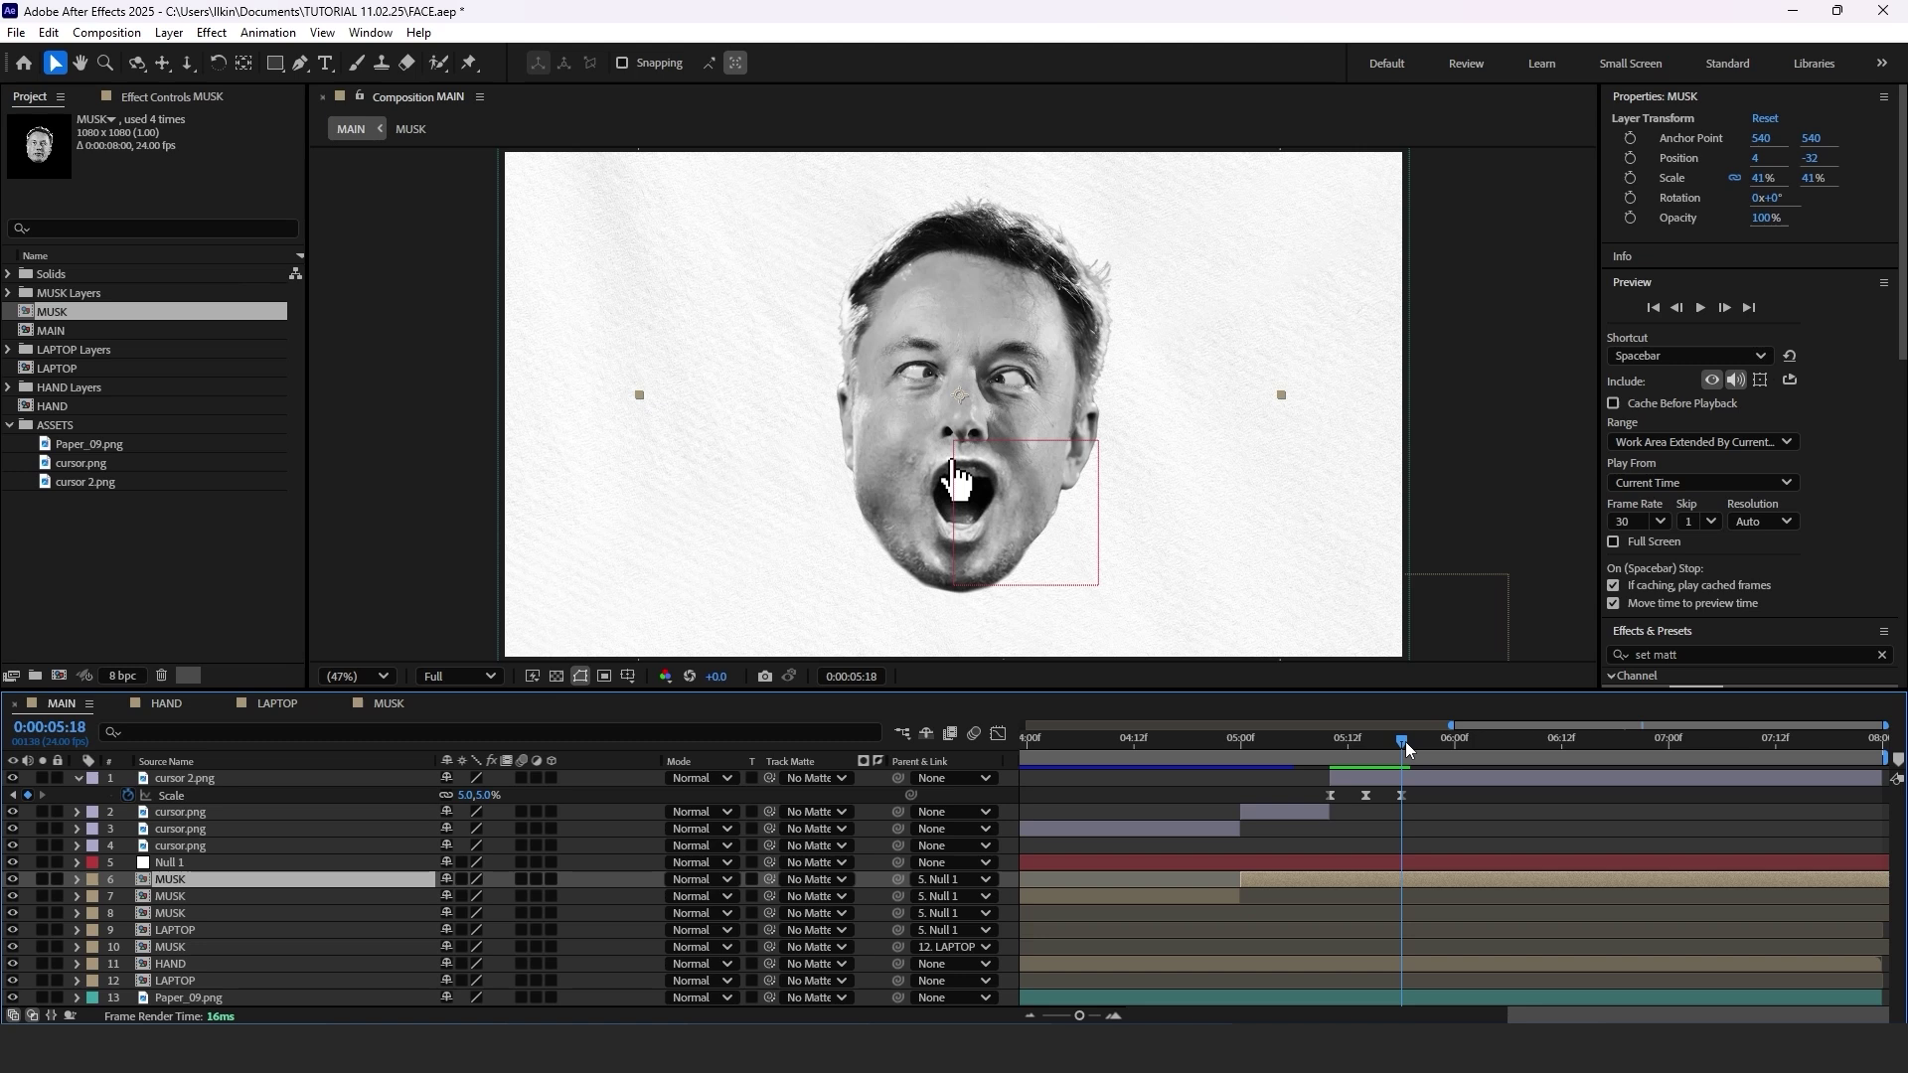
{"action": "left_click", "coordinate": [1457, 846]}
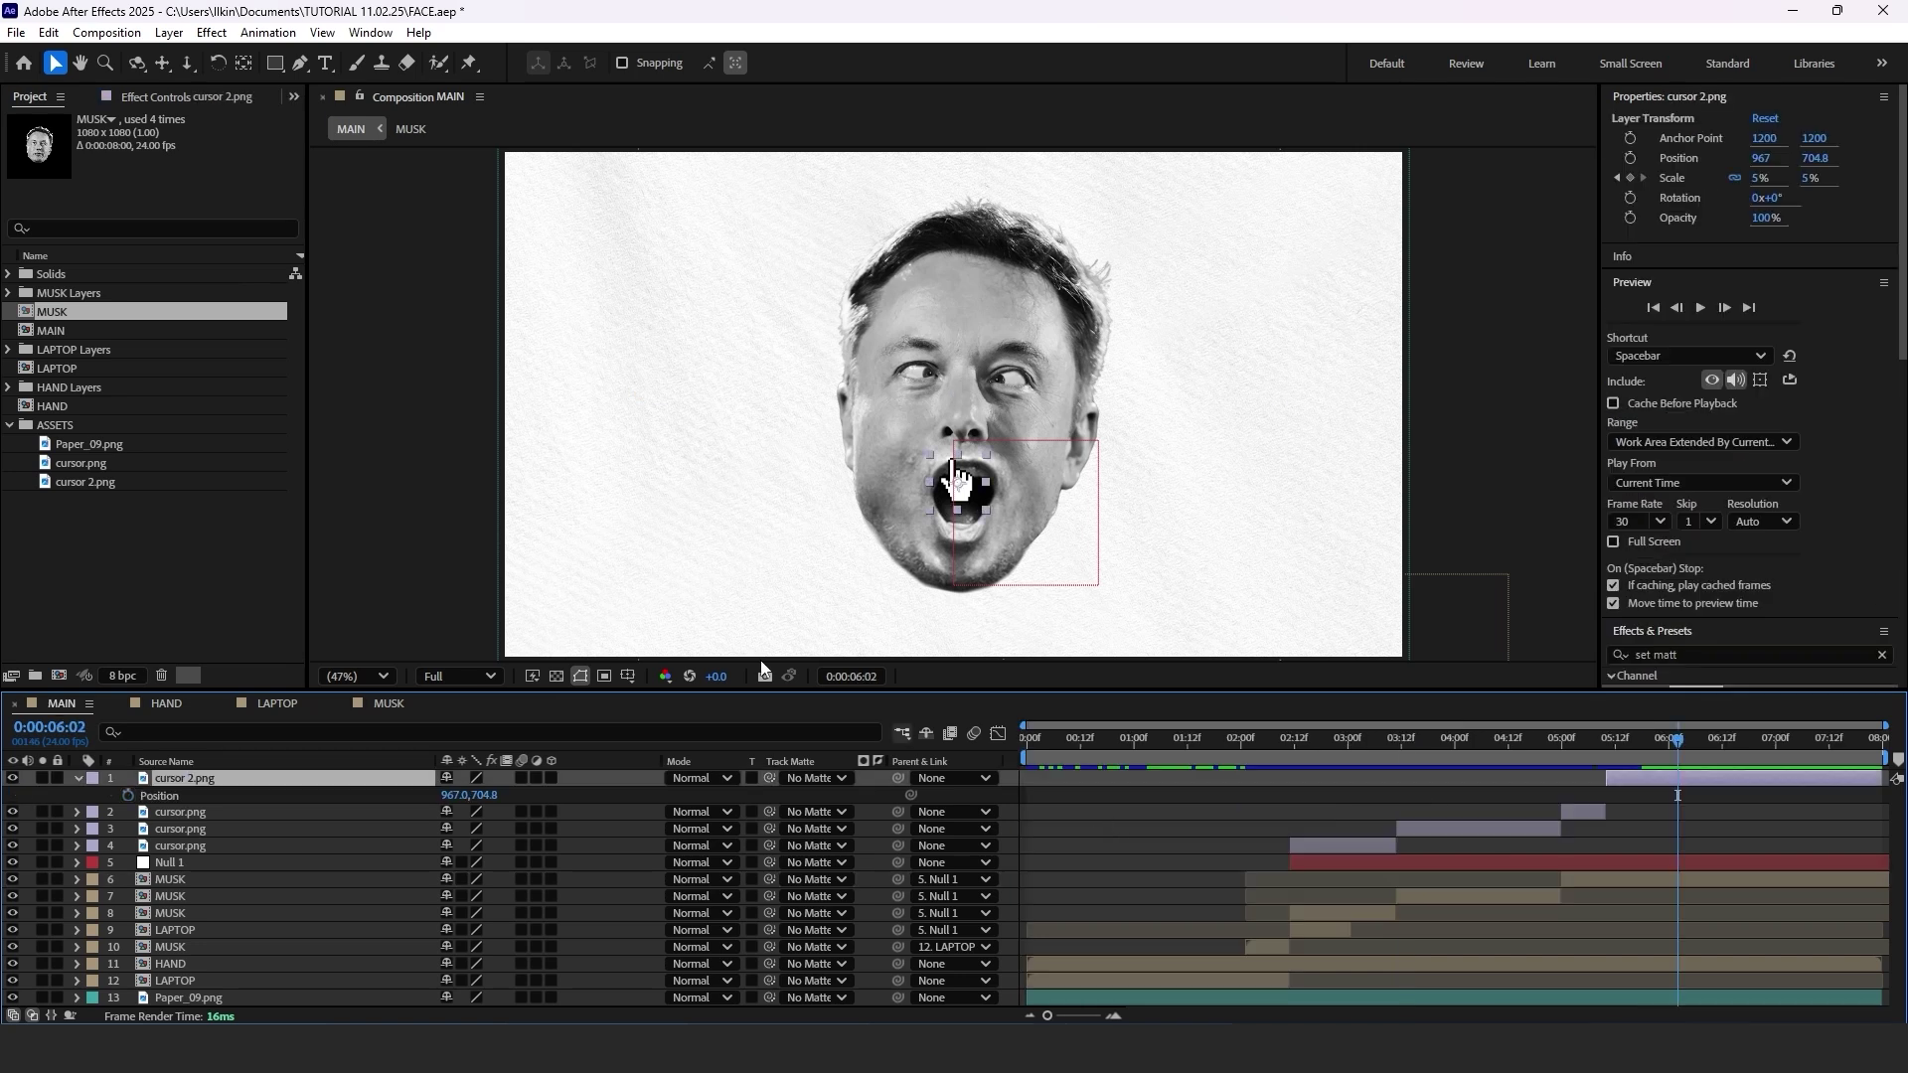
{"action": "left_click", "coordinate": [128, 795]}
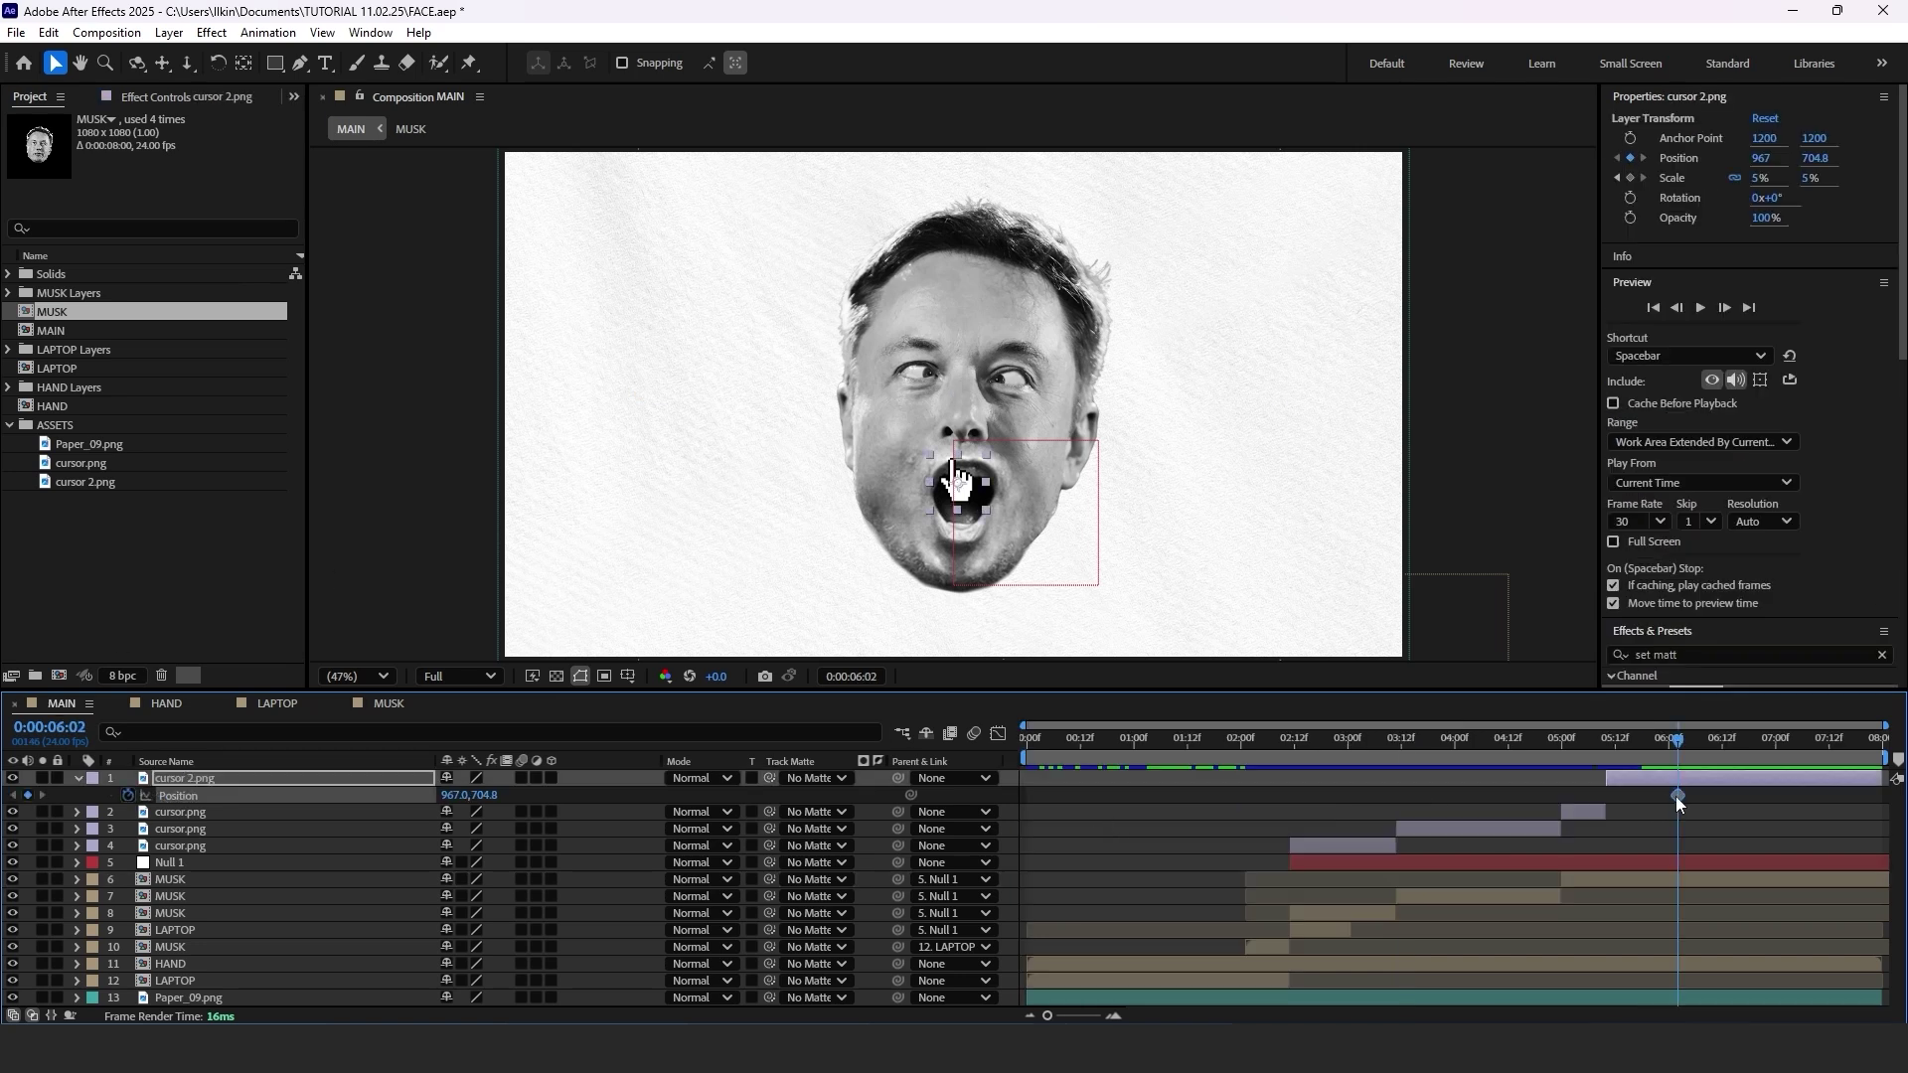
{"action": "left_click_drag", "start_coordinate": [1677, 799], "coordinate": [1660, 799]}
{"action": "left_click_drag", "start_coordinate": [982, 500], "coordinate": [1434, 680]}
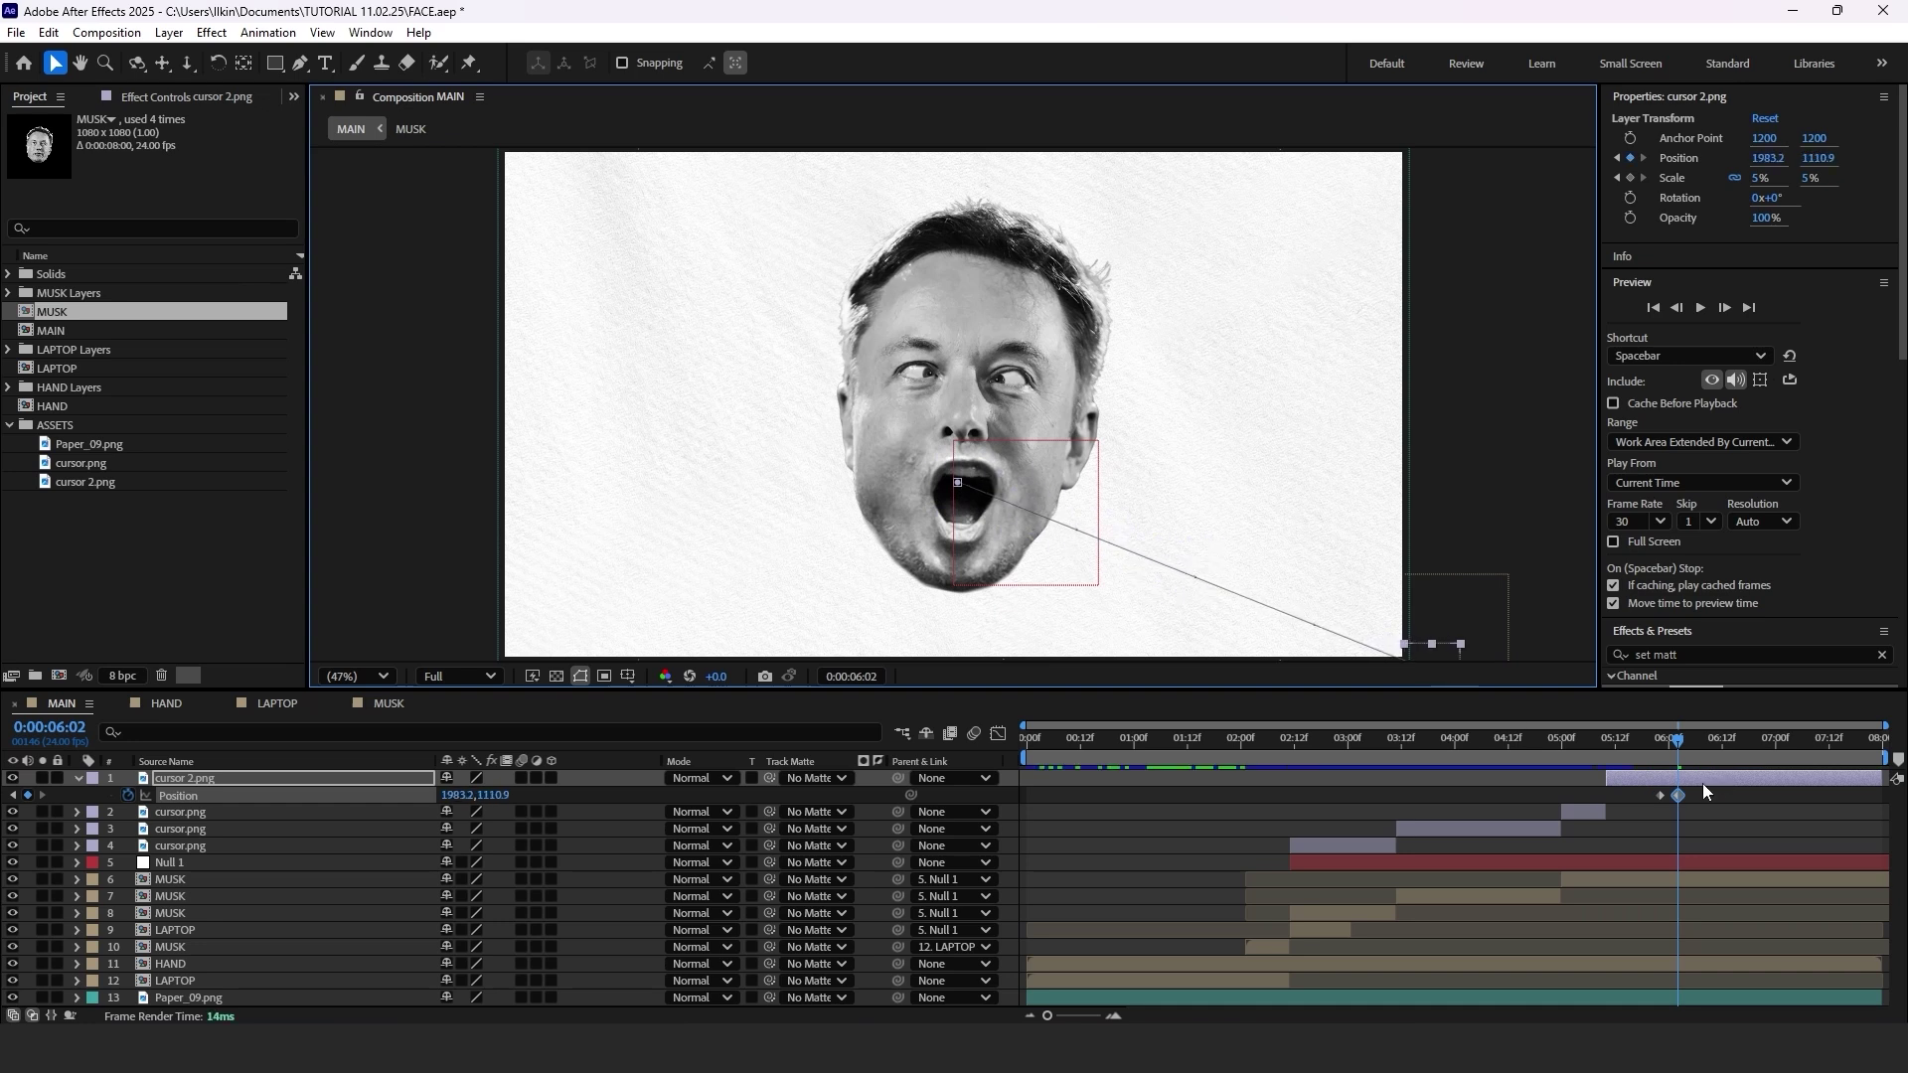
Spread cursor 2.png's Position keyframes to 0:00:05:20 and 0:00:06:06, ease them and review the exit move.
{"action": "mouse_move", "coordinate": [1686, 796]}
{"action": "left_mouse_down"}
{"action": "mouse_move", "coordinate": [1631, 791]}
{"action": "mouse_move", "coordinate": [1696, 797]}
{"action": "left_mouse_up"}
{"action": "key", "text": "F9"}
{"action": "left_click", "coordinate": [1757, 738]}
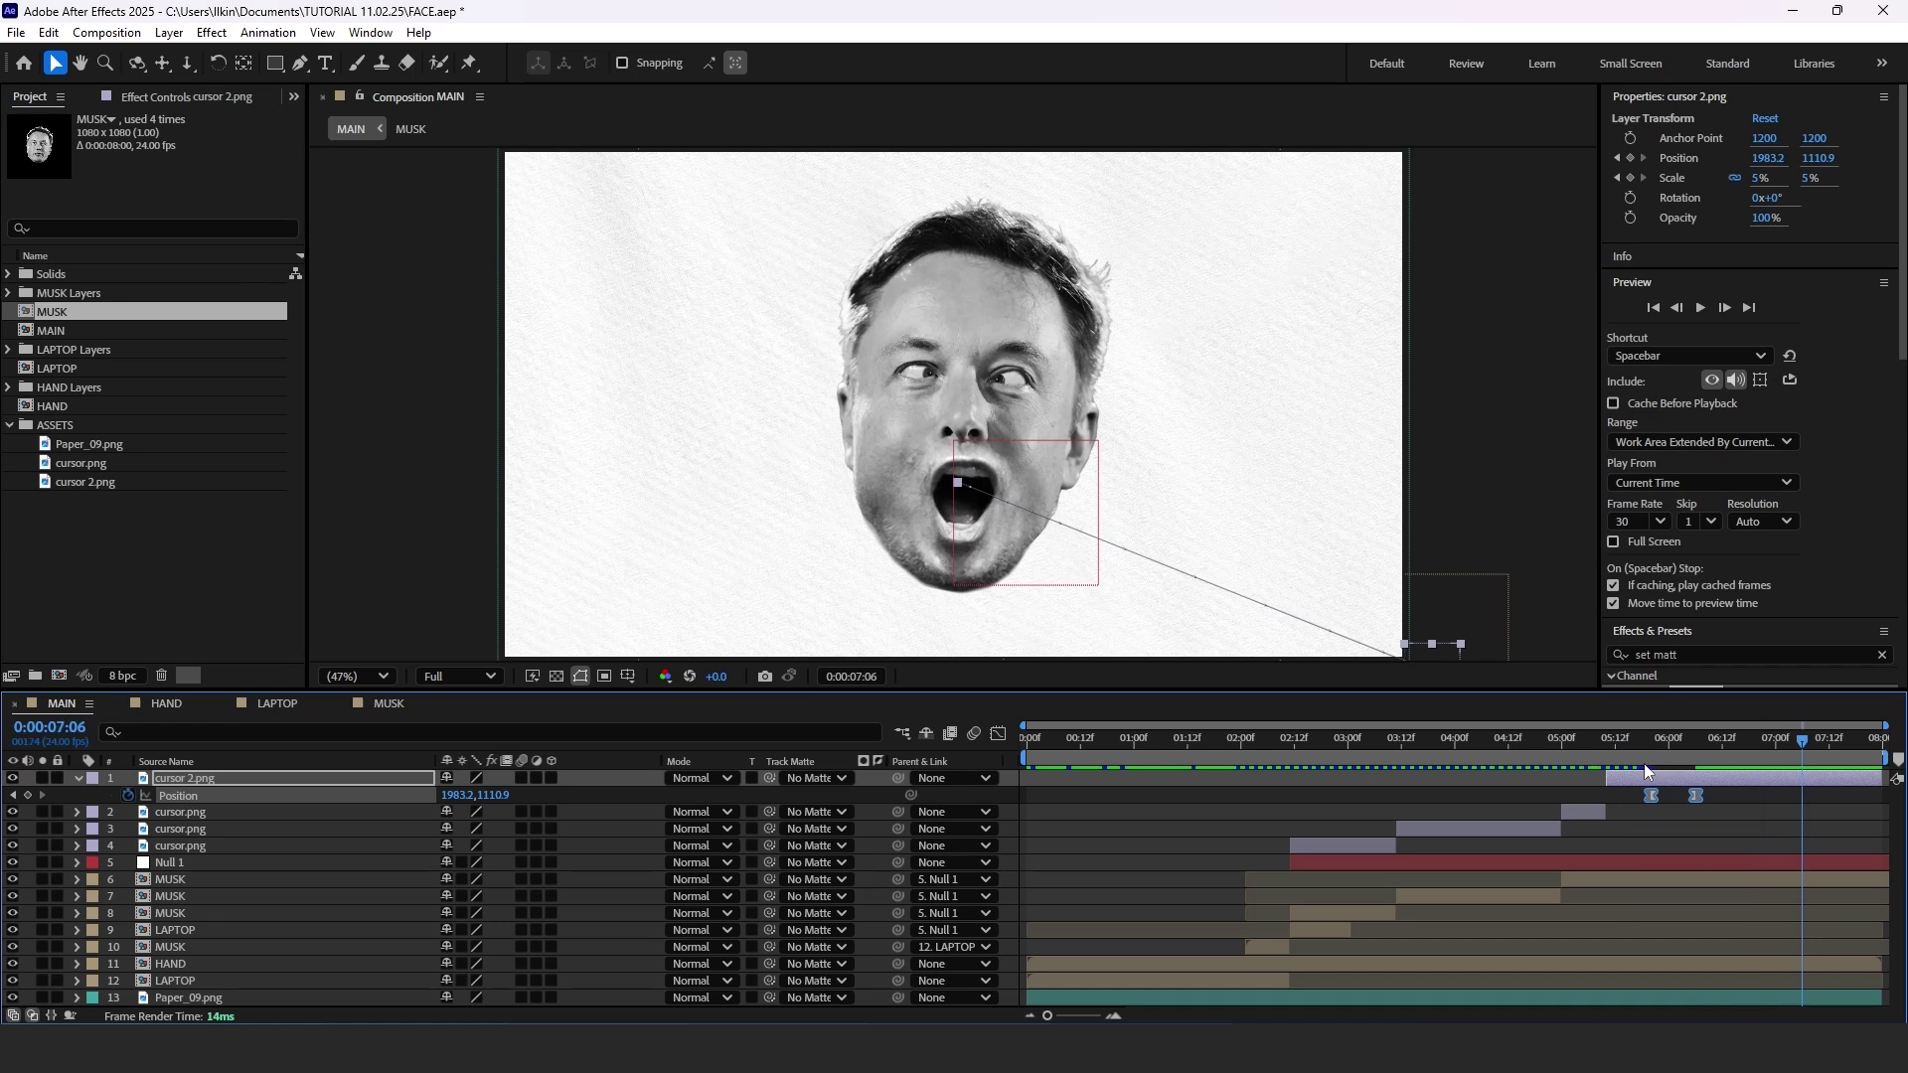
{"action": "left_click_drag", "start_coordinate": [1626, 741], "coordinate": [1664, 749]}
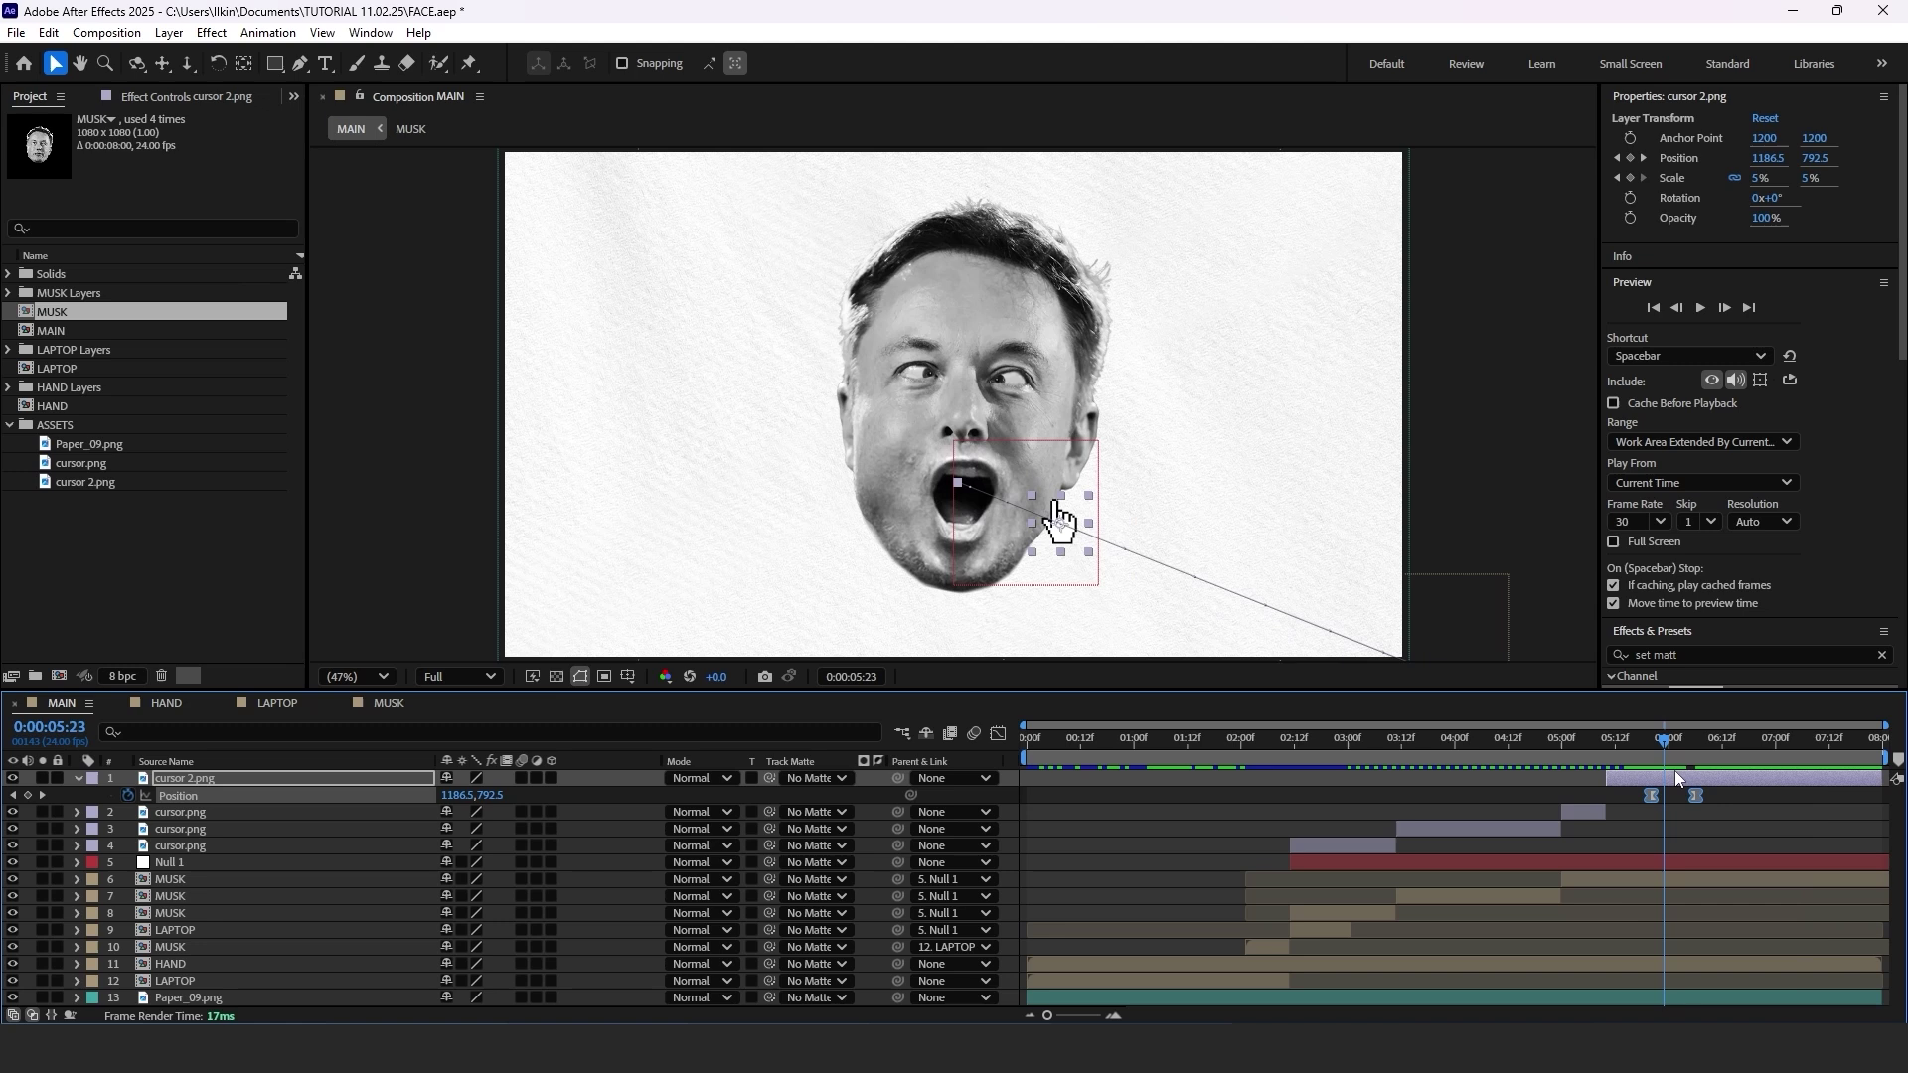
Duplicate the last cursor.png part, place the copy above cursor 2.png and shift it later to the exit move.
{"action": "left_click", "coordinate": [189, 833]}
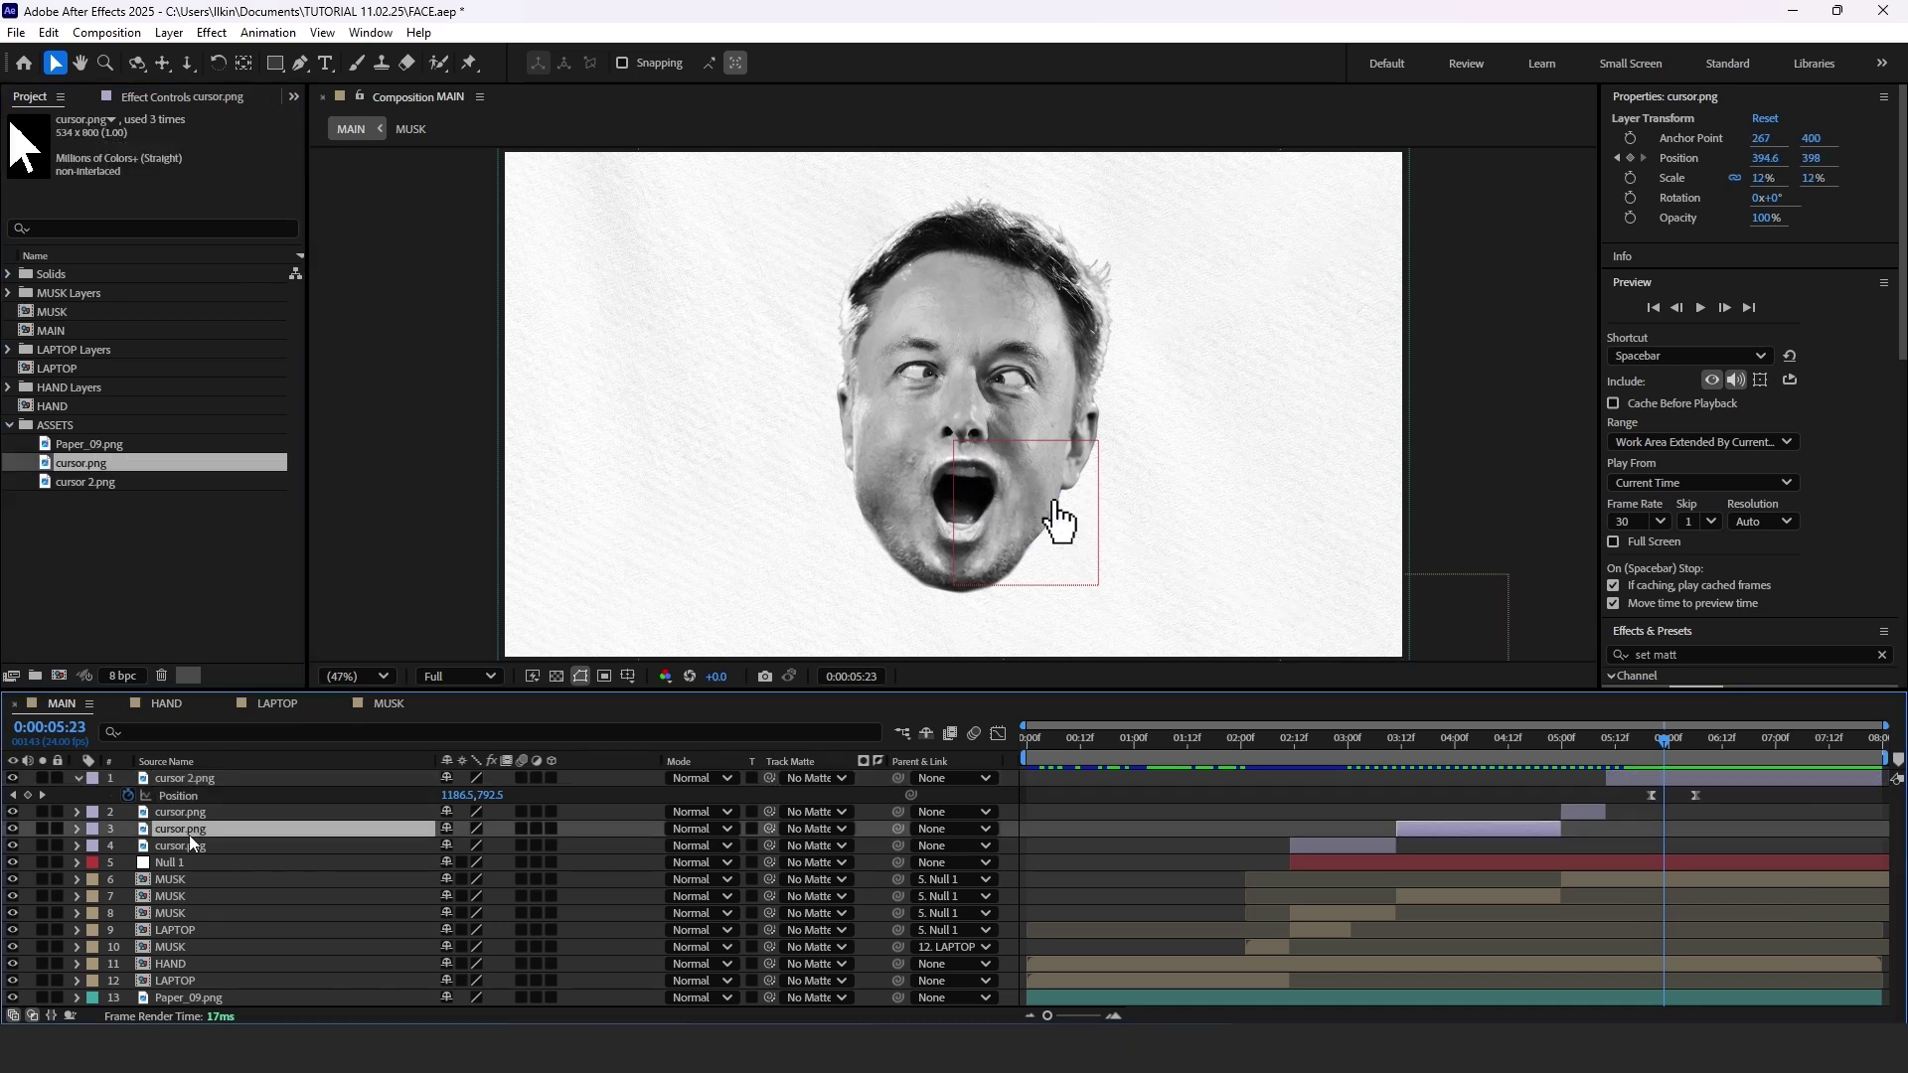
{"action": "left_click", "coordinate": [189, 810]}
{"action": "key", "text": "ctrl+d"}
{"action": "left_click_drag", "start_coordinate": [188, 810], "coordinate": [202, 770]}
{"action": "key", "text": "p"}
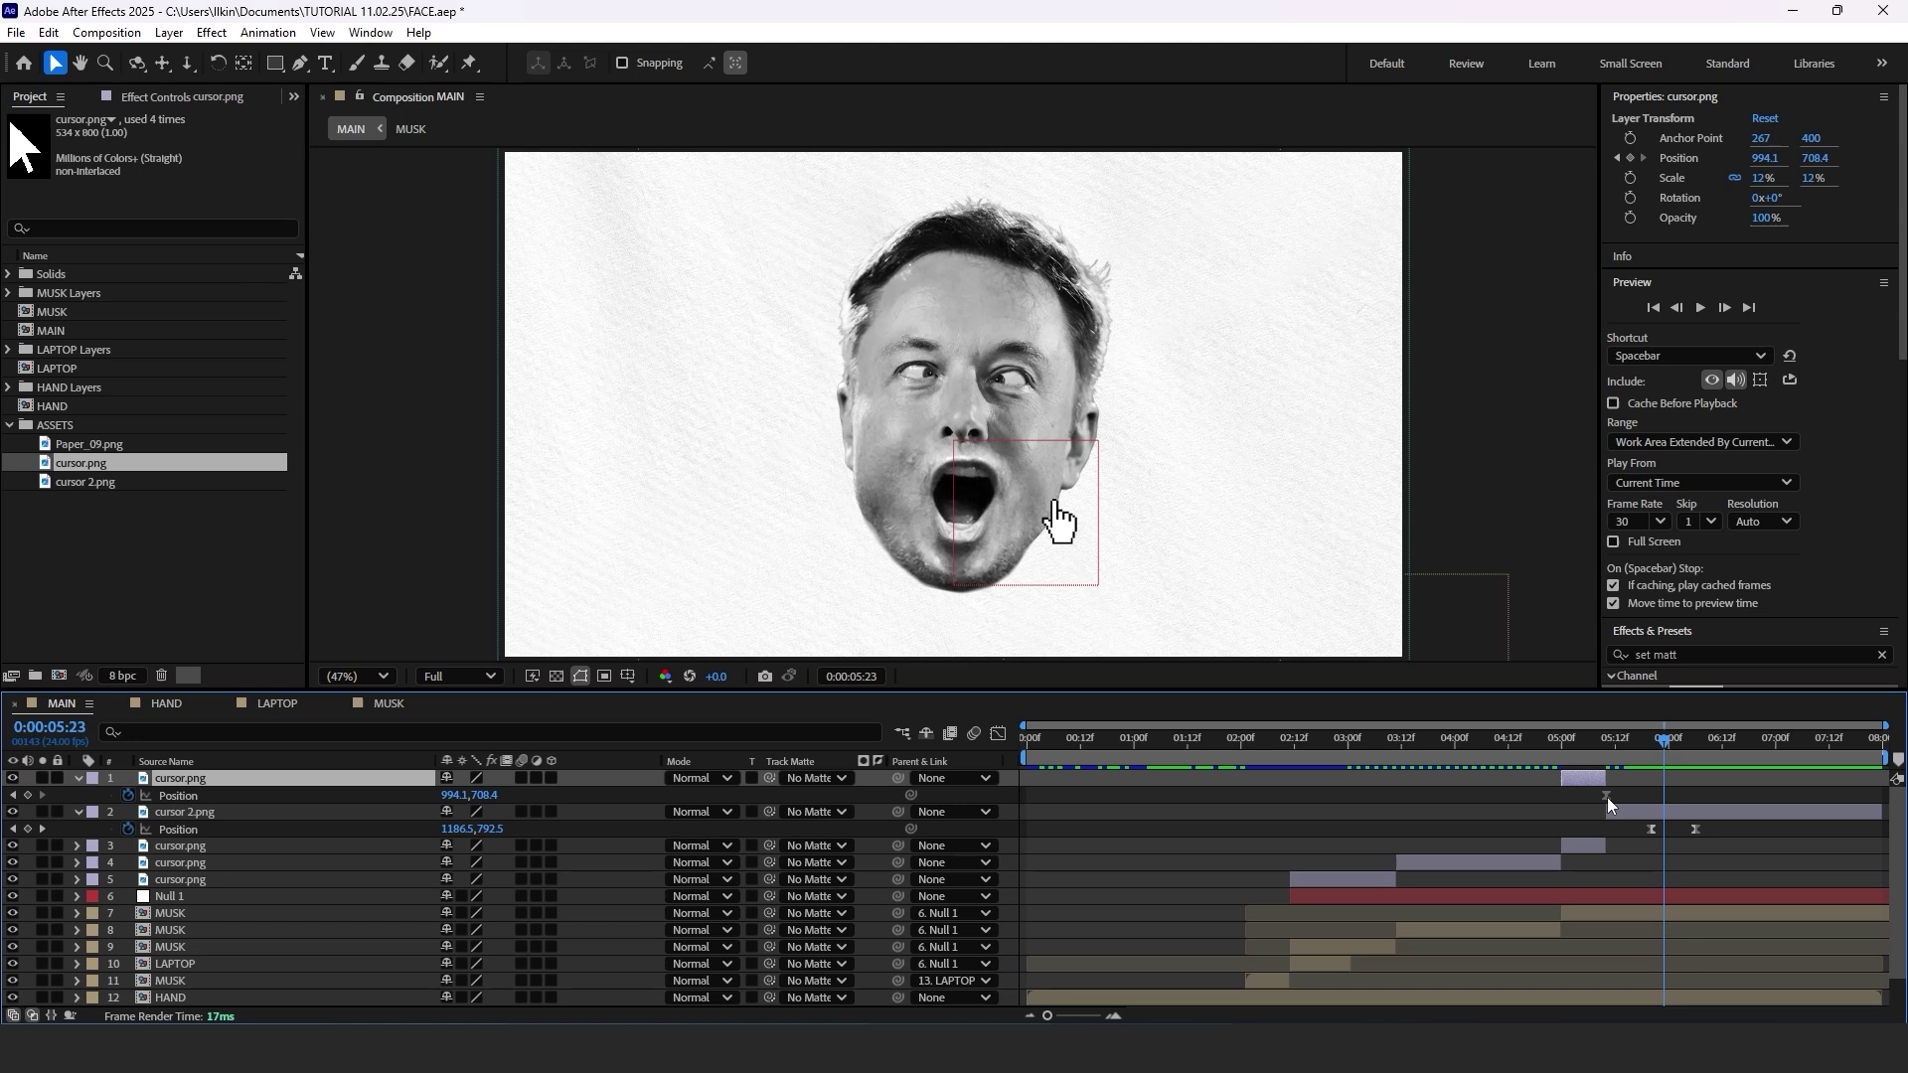
{"action": "left_click_drag", "start_coordinate": [1580, 780], "coordinate": [1663, 741]}
Cut cursor 2.png off at its last Position keyframe and align the cursor.png copy with the exit move from 0:00:05:20.
{"action": "key", "text": "o"}
{"action": "left_click", "coordinate": [1713, 811]}
{"action": "key", "text": "ctrl+shift+d"}
{"action": "key", "text": "Delete"}
{"action": "left_click_drag", "start_coordinate": [1682, 780], "coordinate": [1649, 743]}
{"action": "left_click_drag", "start_coordinate": [1701, 778], "coordinate": [1621, 742]}
{"action": "key", "text": "="}
Copy cursor 2.png's Position keyframes onto the cursor.png copy, starting at 0:00:05:20.
{"action": "left_click", "coordinate": [1636, 811]}
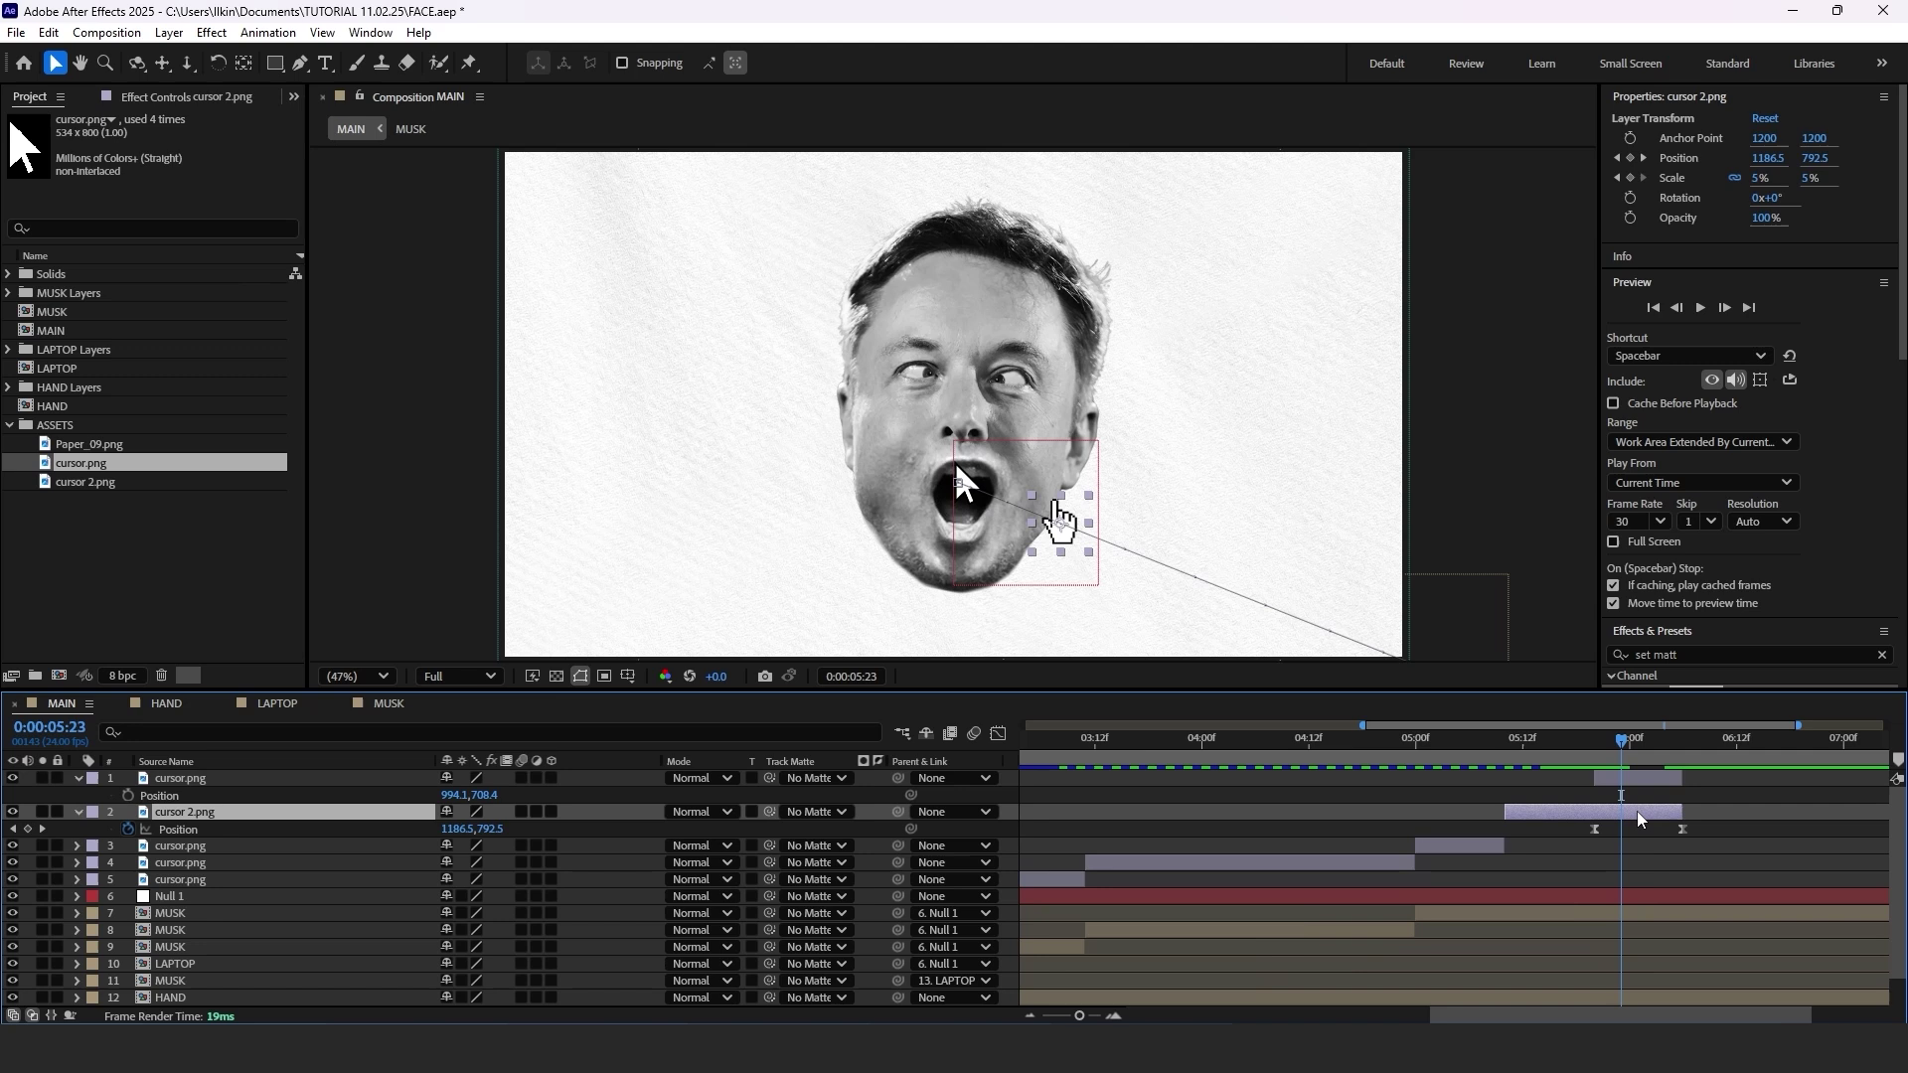
{"action": "left_click", "coordinate": [196, 829]}
{"action": "key", "text": "ctrl+c"}
{"action": "left_click", "coordinate": [1617, 780]}
{"action": "key", "text": "ctrl+v"}
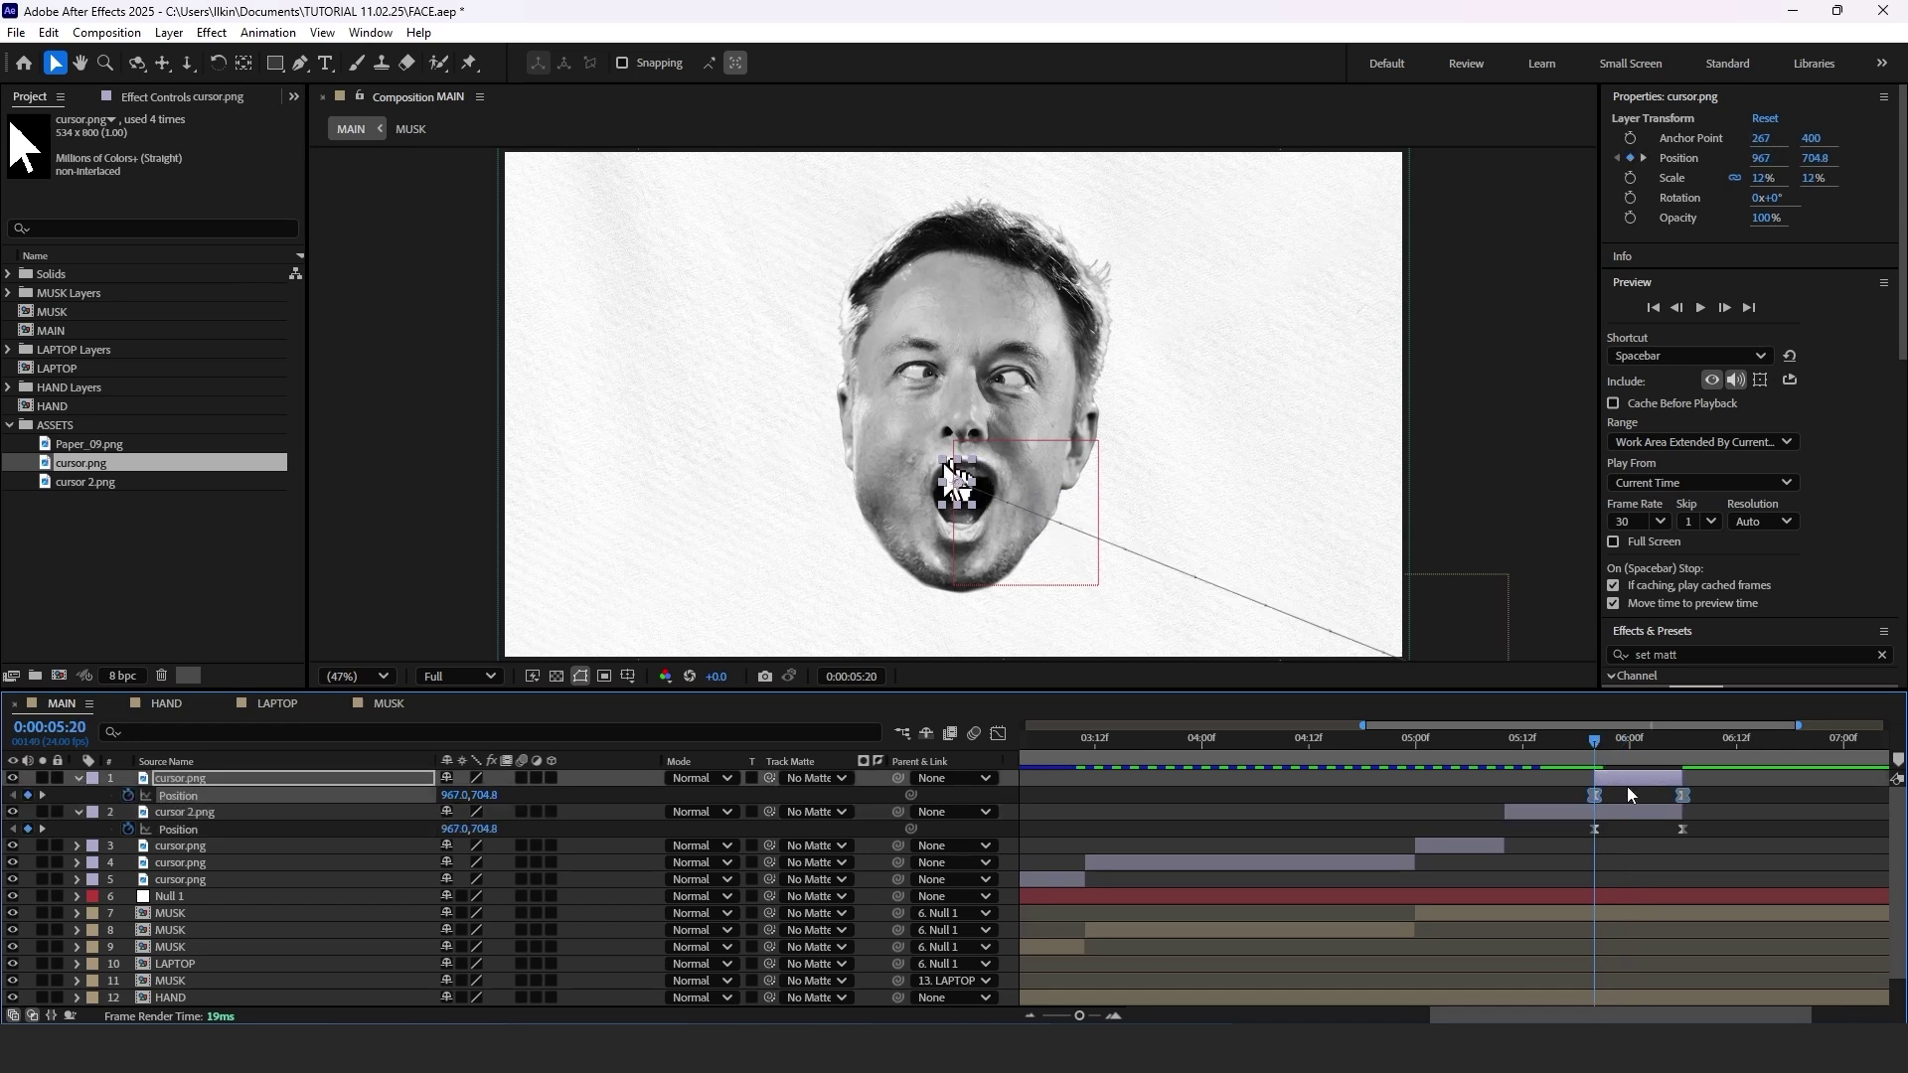
Switch from the hand to the arrow at 0:00:05:23 by removing cursor 2.png after that frame and starting the cursor.png copy there.
{"action": "left_click", "coordinate": [1643, 813]}
{"action": "key", "text": "ctrl+shift+d"}
{"action": "key", "text": "Delete"}
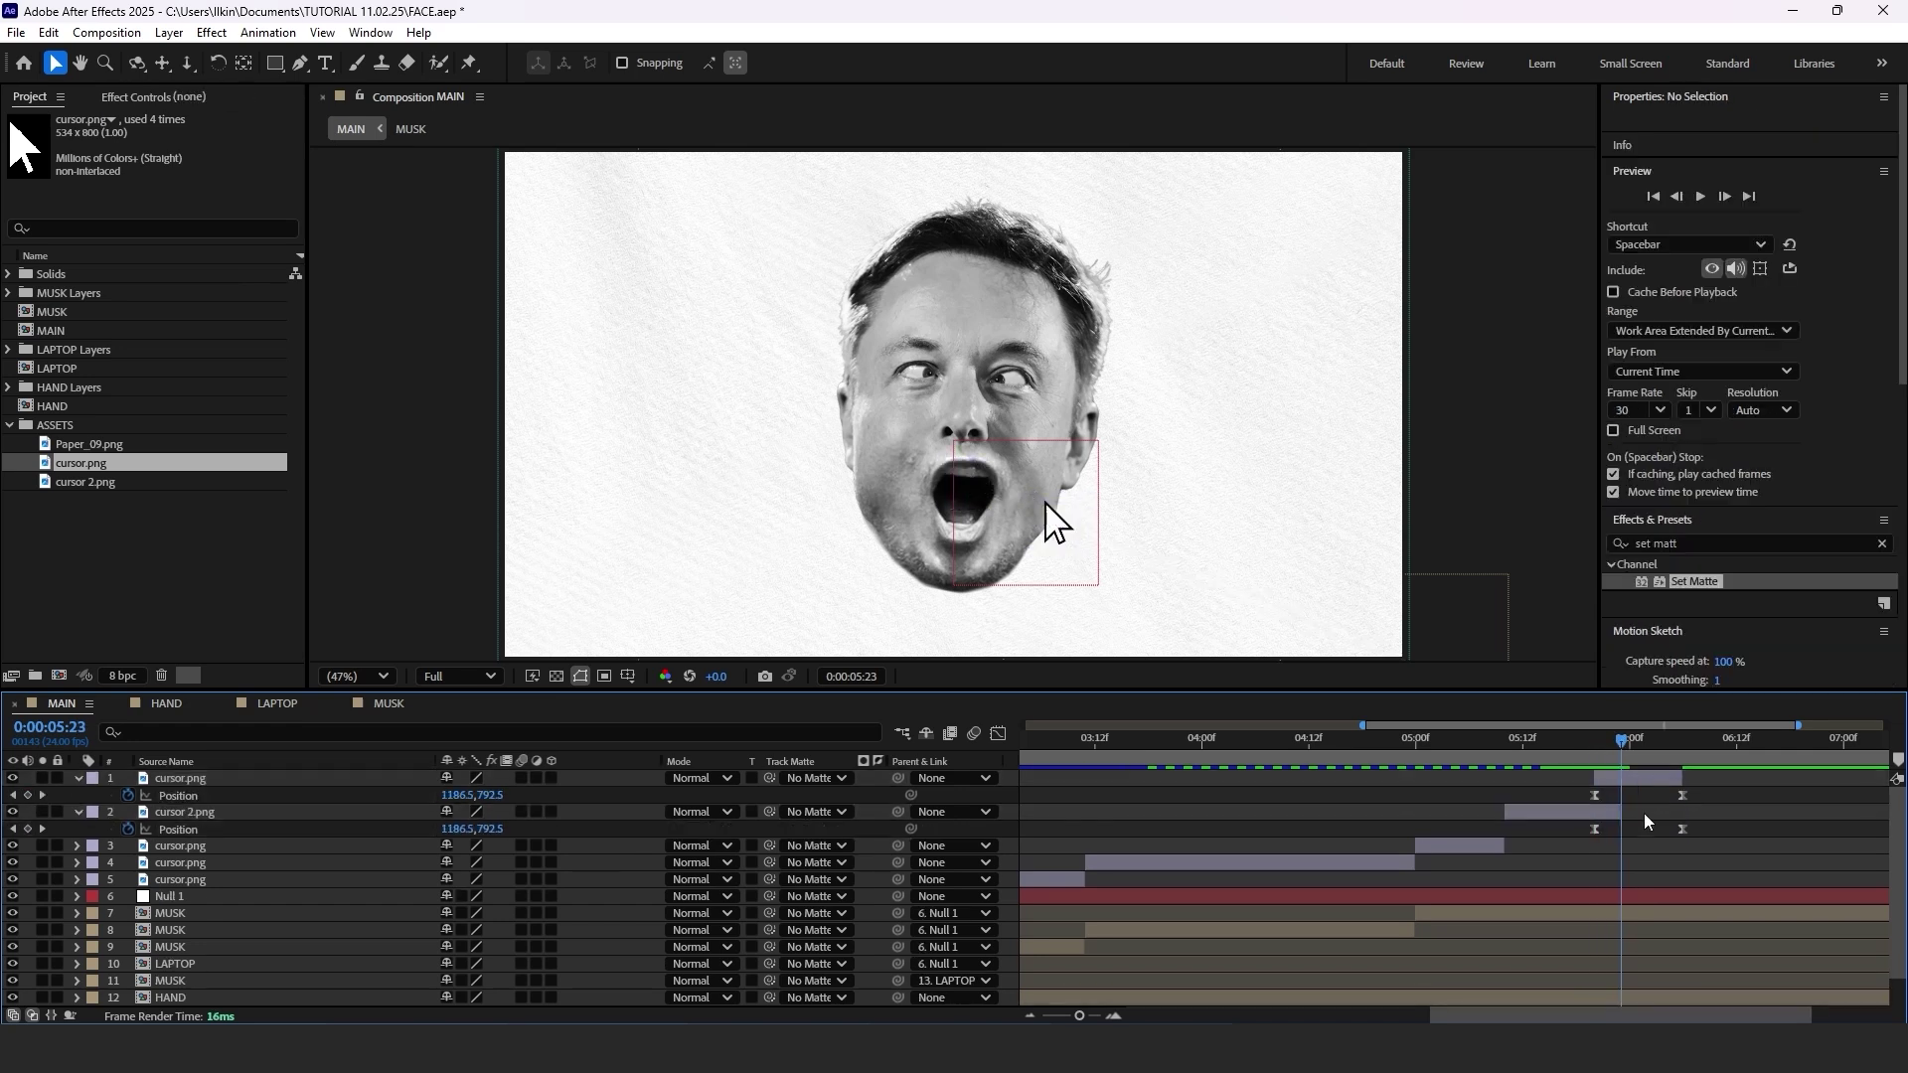
{"action": "left_click_drag", "start_coordinate": [1622, 756], "coordinate": [1682, 773]}
{"action": "left_click", "coordinate": [1625, 778]}
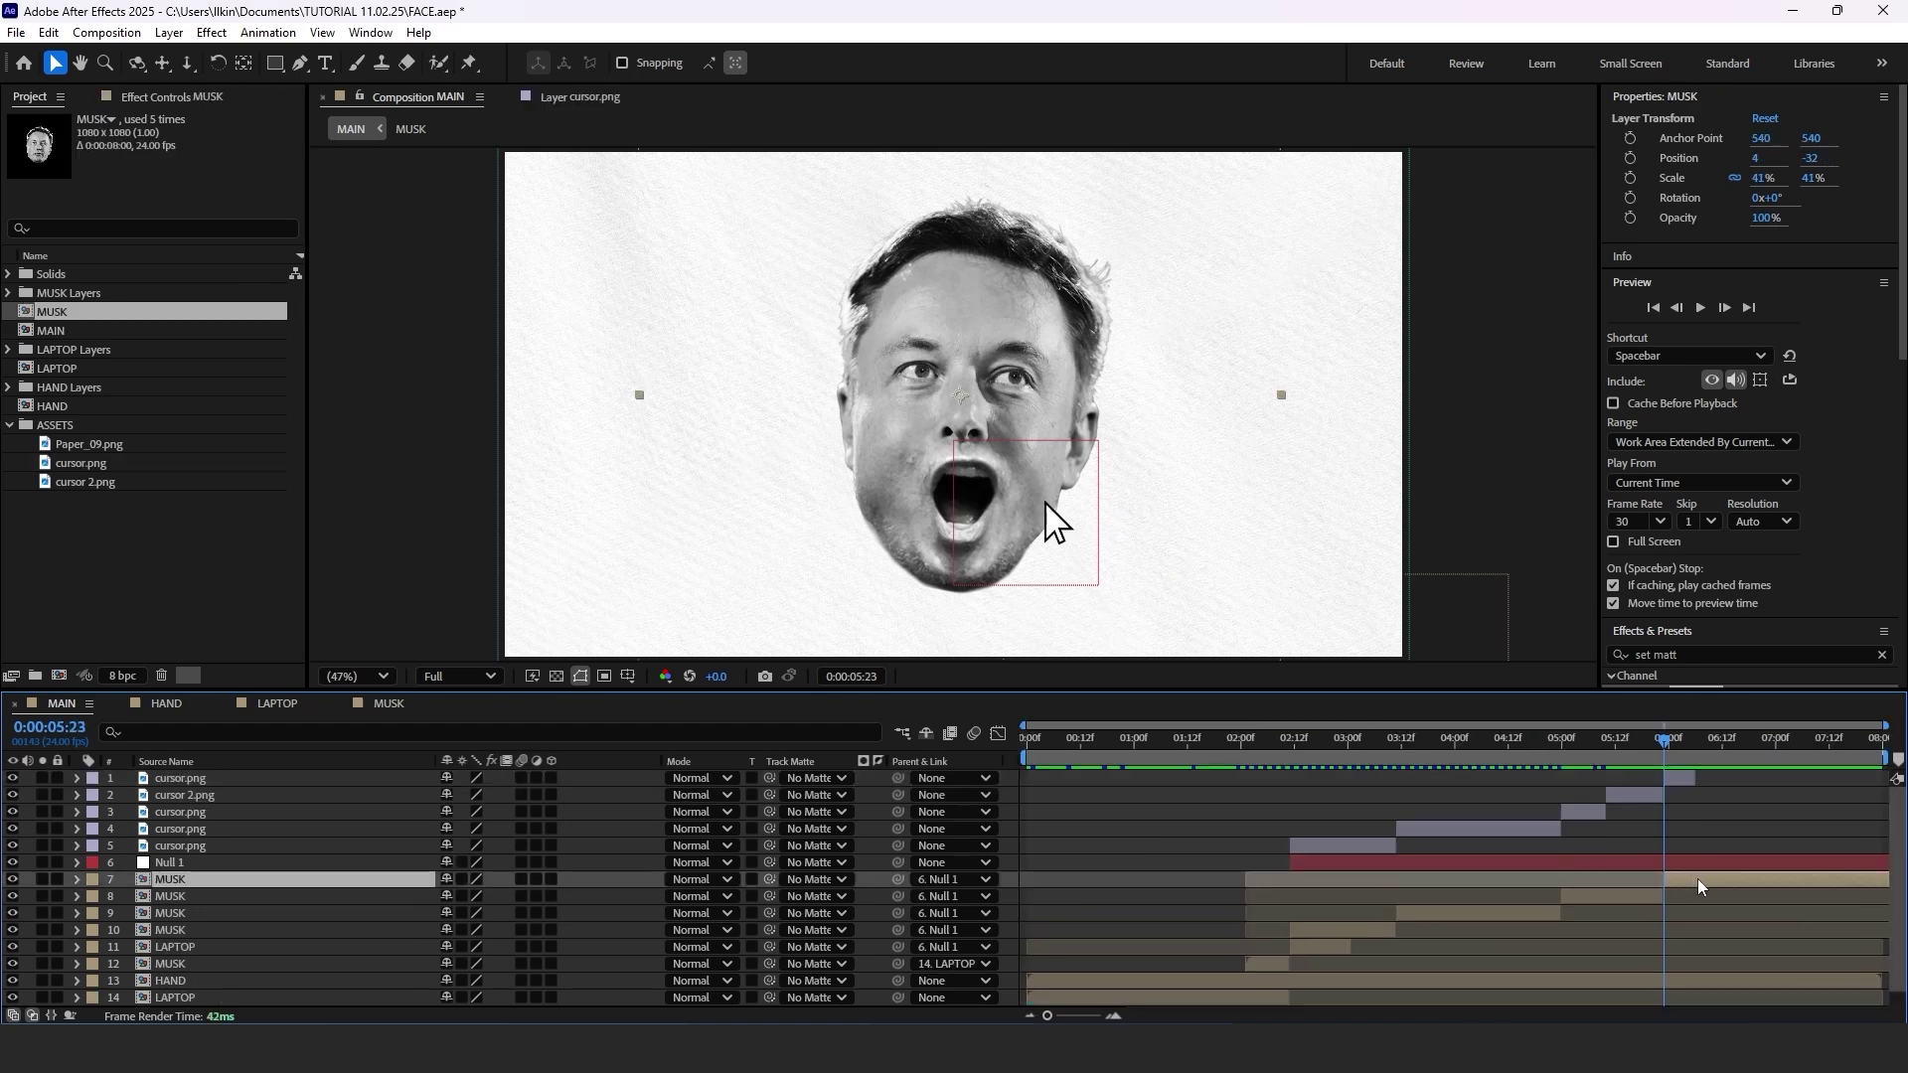
Add the expression wiggle(4,5) to the Position of the MUSK part that starts at 0:00:05:17.
{"action": "key", "text": "p"}
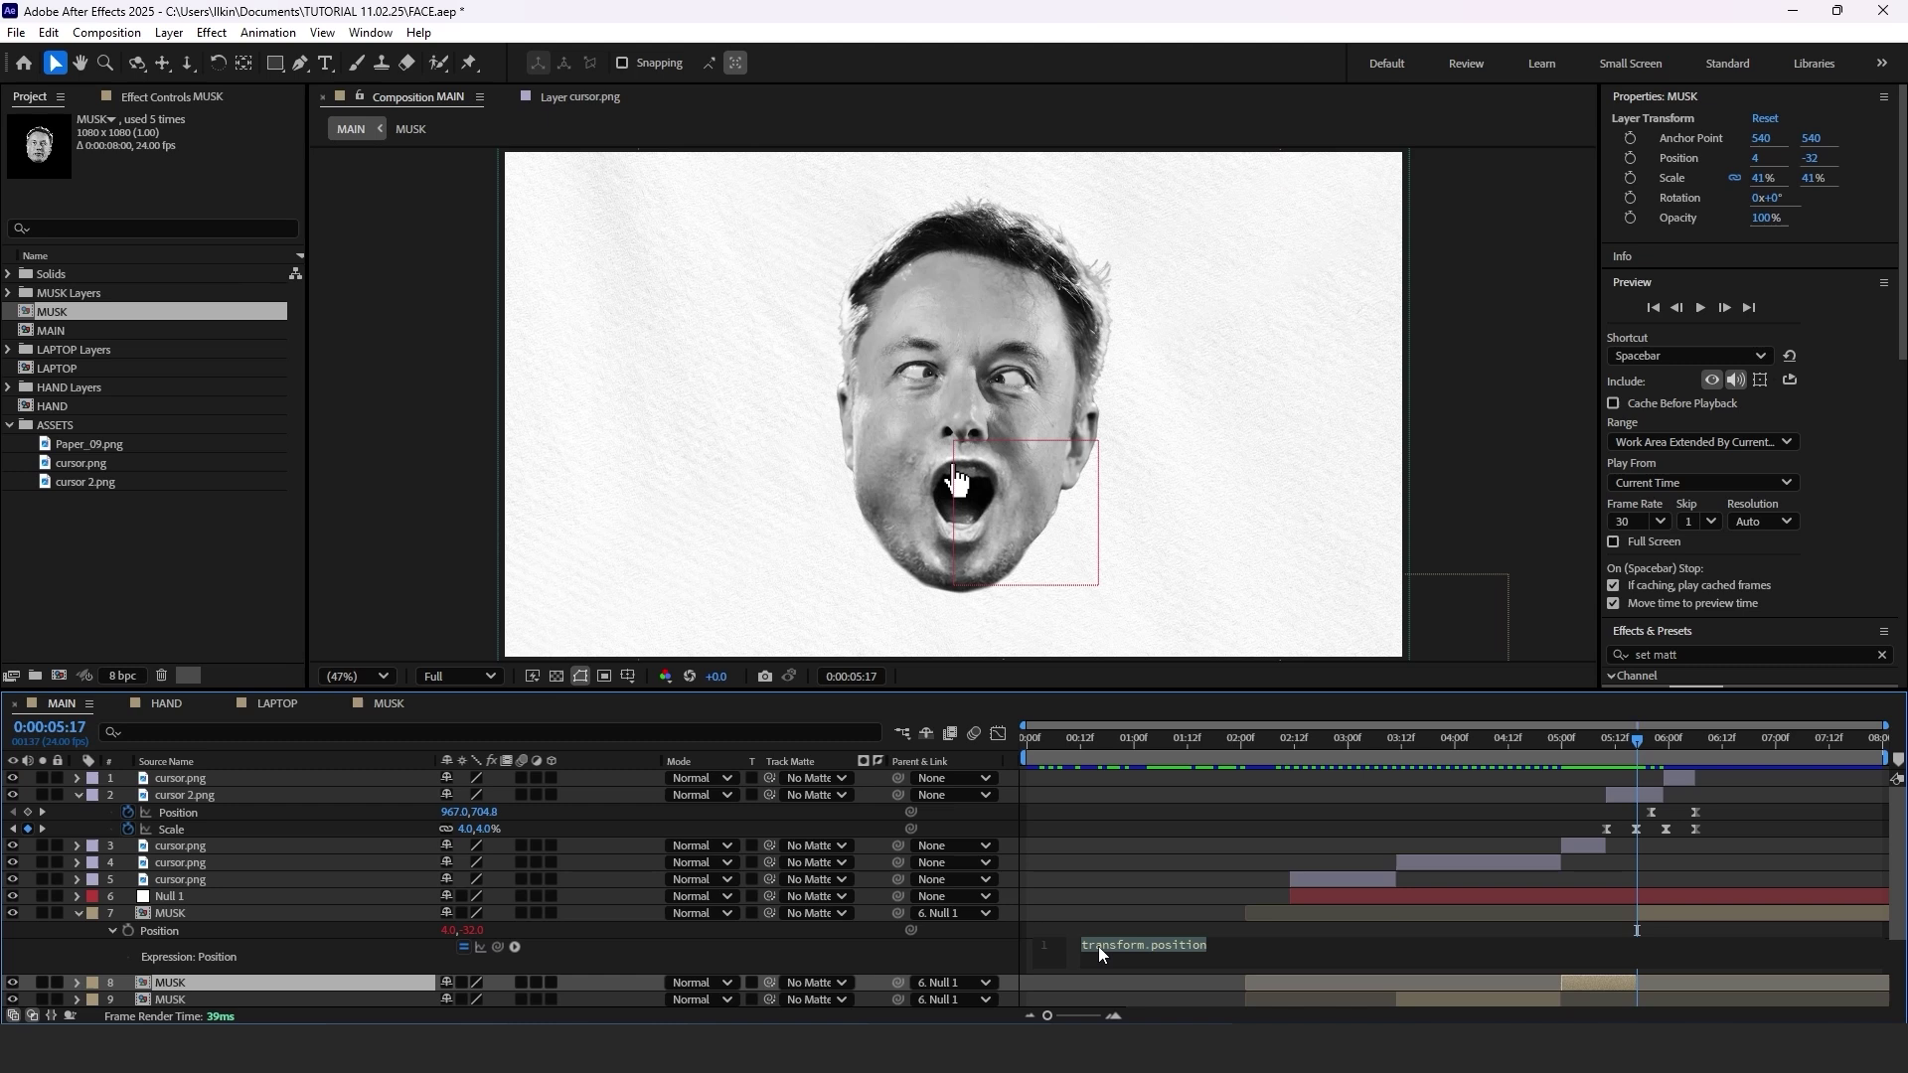
{"action": "type", "text": "wiggle()4,5"}
{"action": "left_click", "coordinate": [1513, 743]}
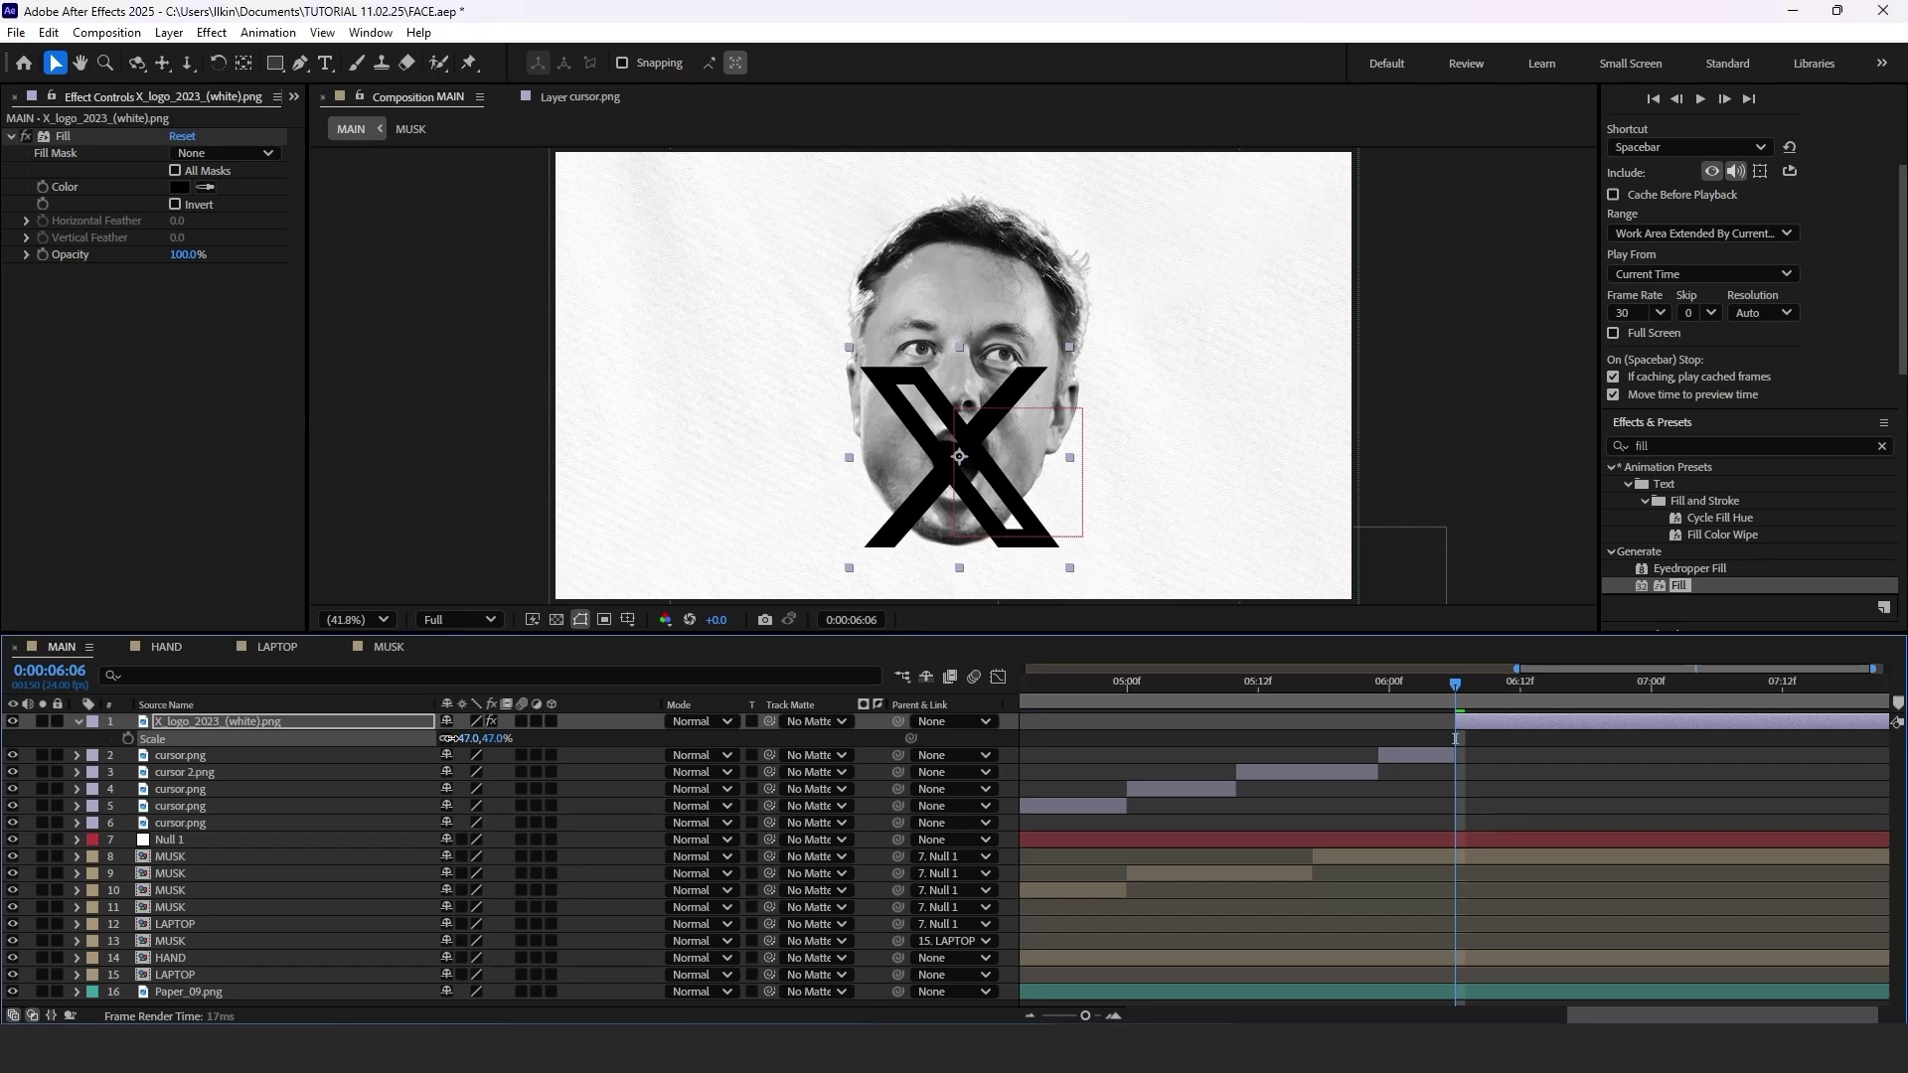
Scale X_logo_2023_(white).png down to 6% so it fits inside the open mouth.
{"action": "left_click_drag", "start_coordinate": [452, 738], "coordinate": [411, 738]}
{"action": "scroll", "coordinate": [960, 456], "scroll_direction": "up", "scroll_amount": 5}
{"action": "scroll", "coordinate": [941, 468], "scroll_direction": "down", "scroll_amount": 2}
{"action": "left_click", "coordinate": [356, 619]}
{"action": "left_click", "coordinate": [354, 254]}
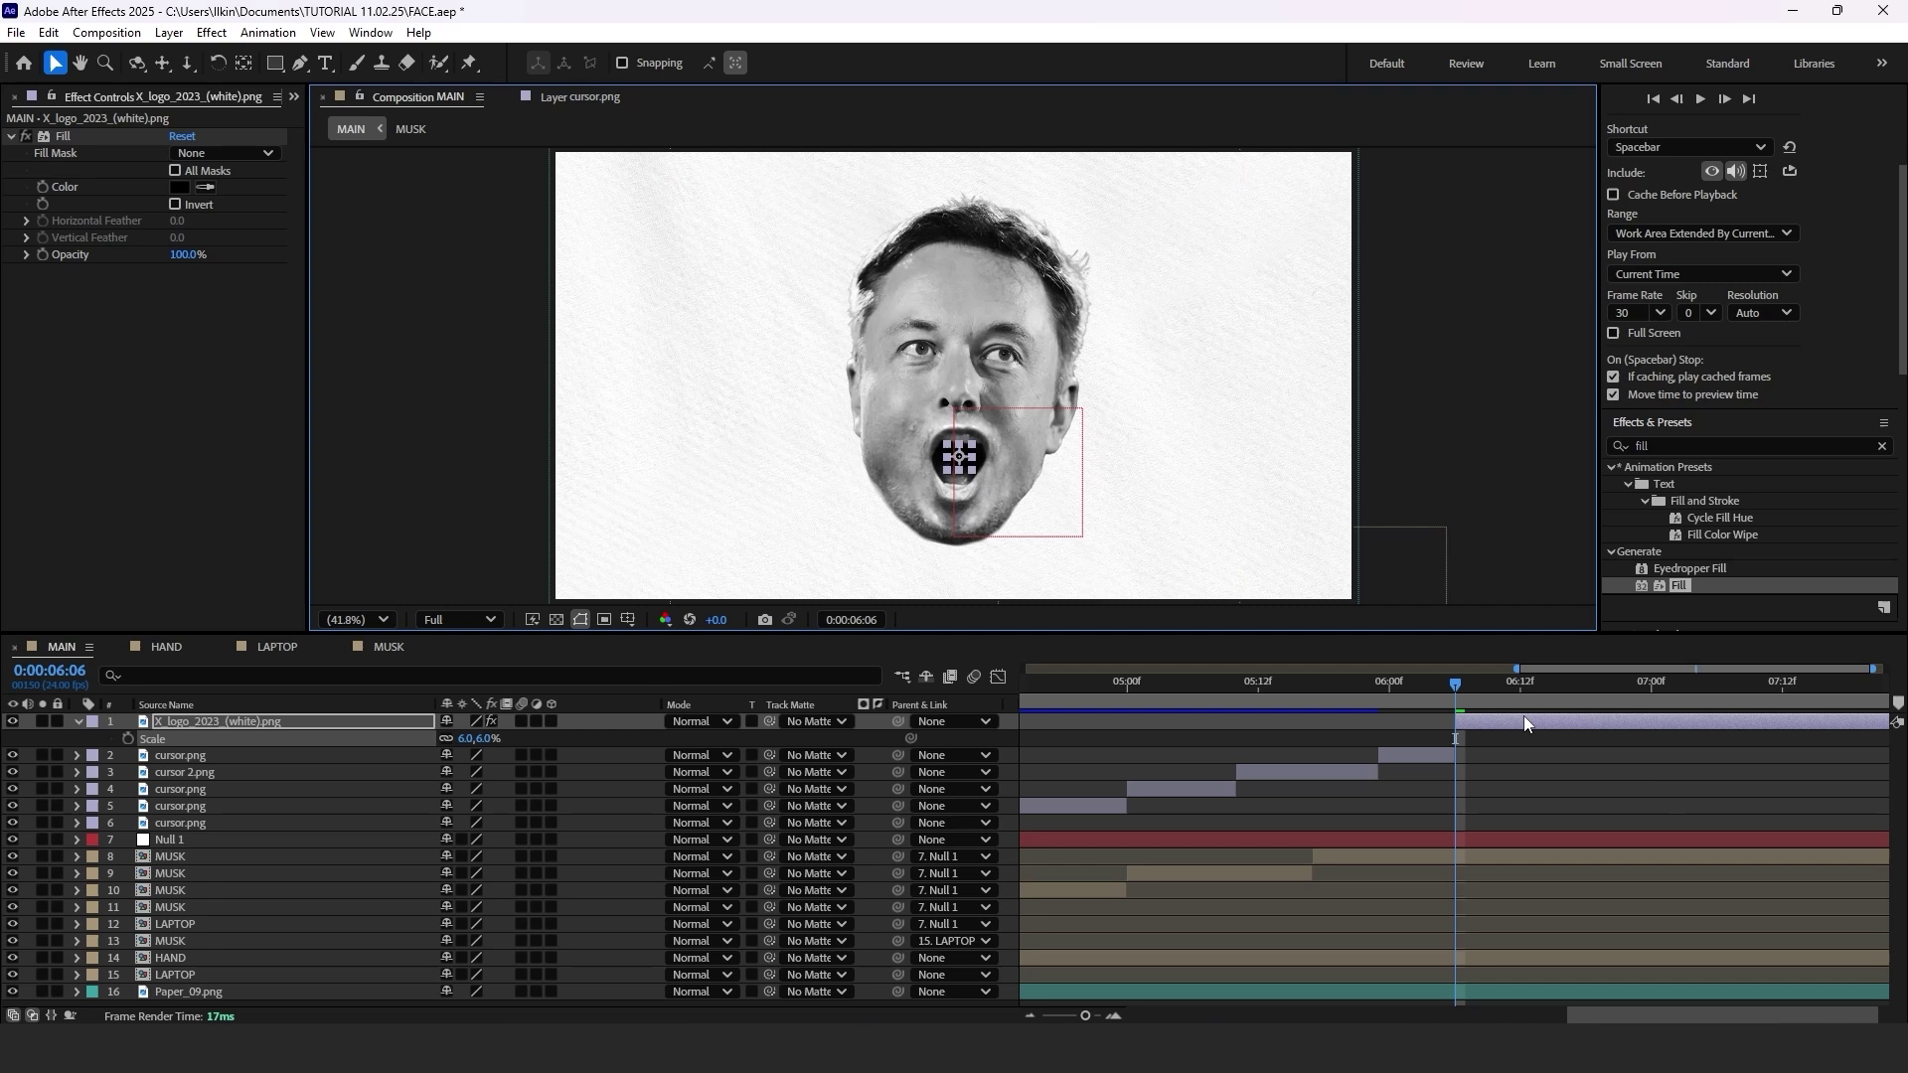
Keyframe the X logo's Position and Scale at 0:00:06:06.
{"action": "key", "text": "s"}
{"action": "key", "text": "p"}
{"action": "key", "text": "shift+s"}
{"action": "left_click", "coordinate": [128, 756]}
{"action": "left_click", "coordinate": [127, 739]}
At 0:00:06:12, move the X logo off the canvas's left edge to -201.4, 312.5 and scale it to 33%.
{"action": "left_click_drag", "start_coordinate": [1455, 693], "coordinate": [1520, 696]}
{"action": "left_click_drag", "start_coordinate": [959, 458], "coordinate": [526, 281]}
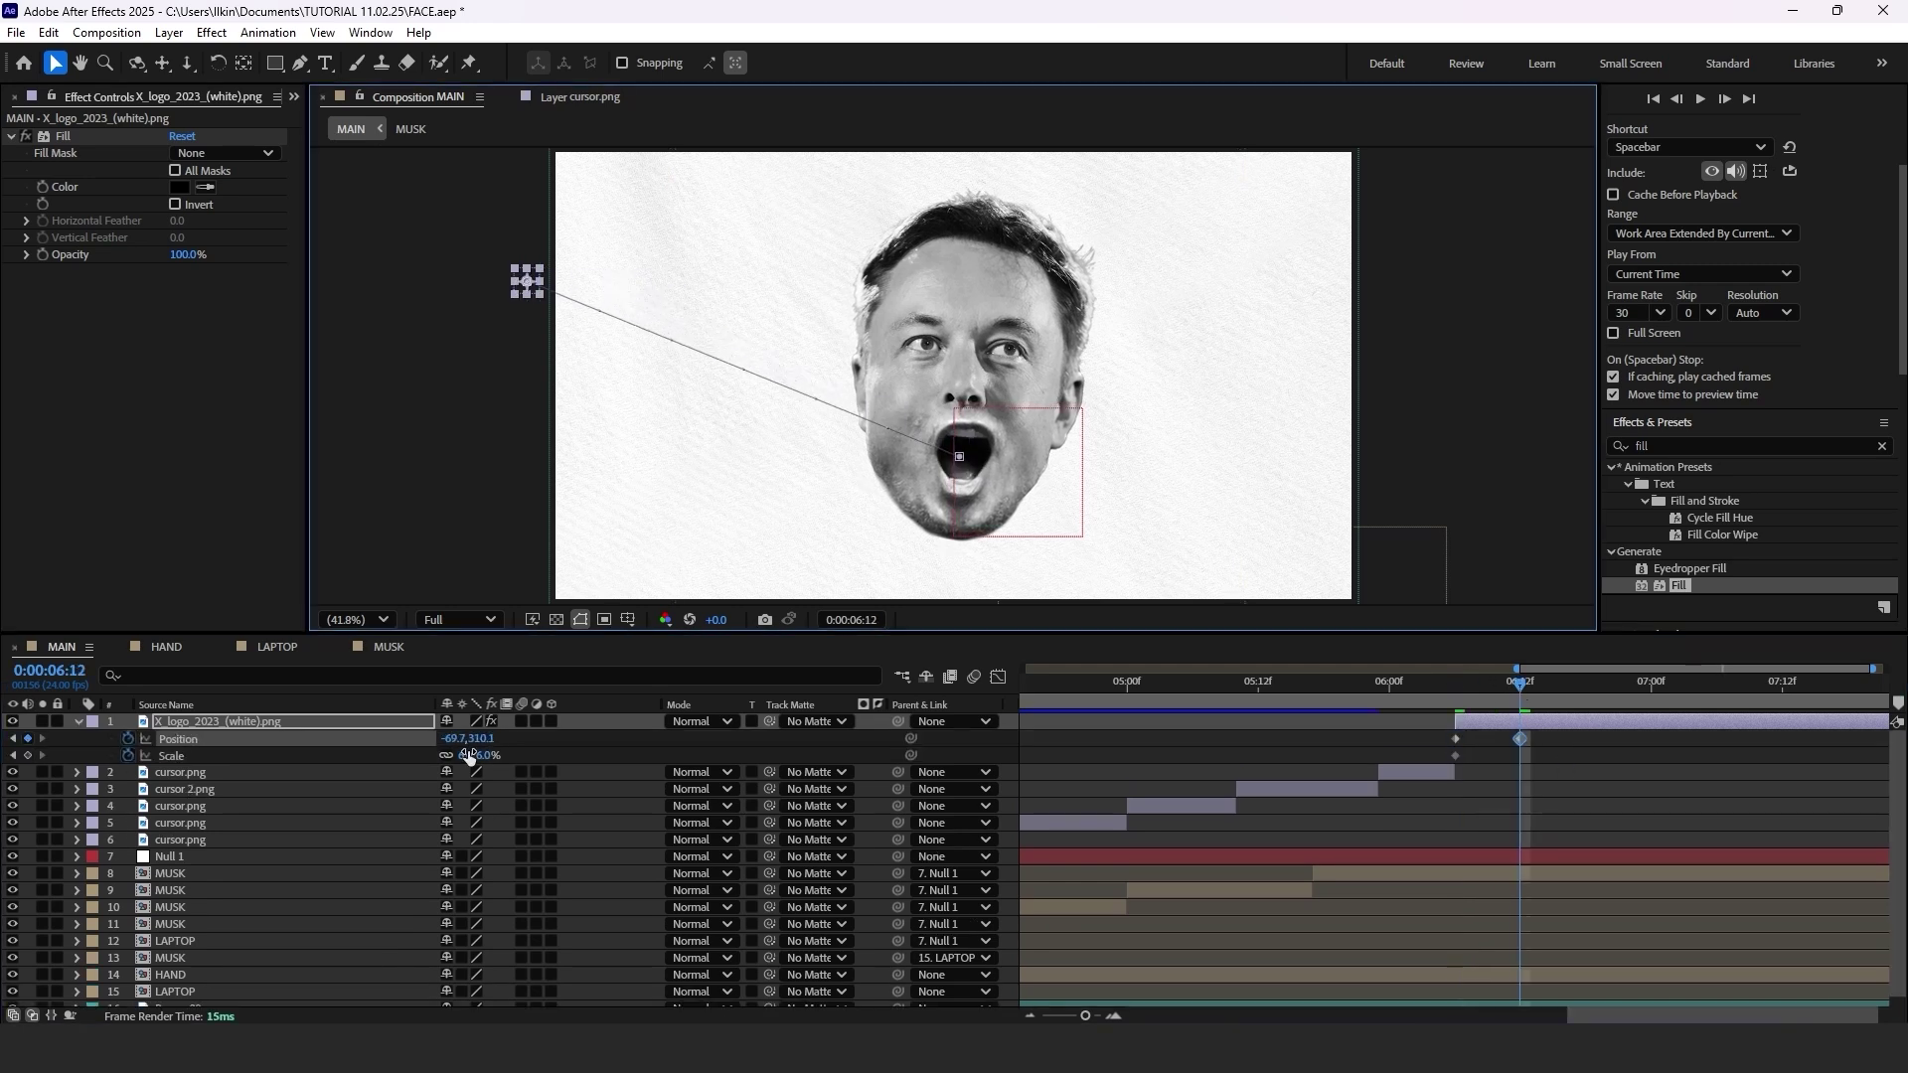
{"action": "left_click_drag", "start_coordinate": [469, 756], "coordinate": [496, 757]}
{"action": "left_click_drag", "start_coordinate": [527, 266], "coordinate": [473, 267]}
Move the X logo's end keyframes to 0:00:06:17 and shape their easing in the speed graph for a fast start.
{"action": "left_click_drag", "start_coordinate": [1433, 692], "coordinate": [1574, 701]}
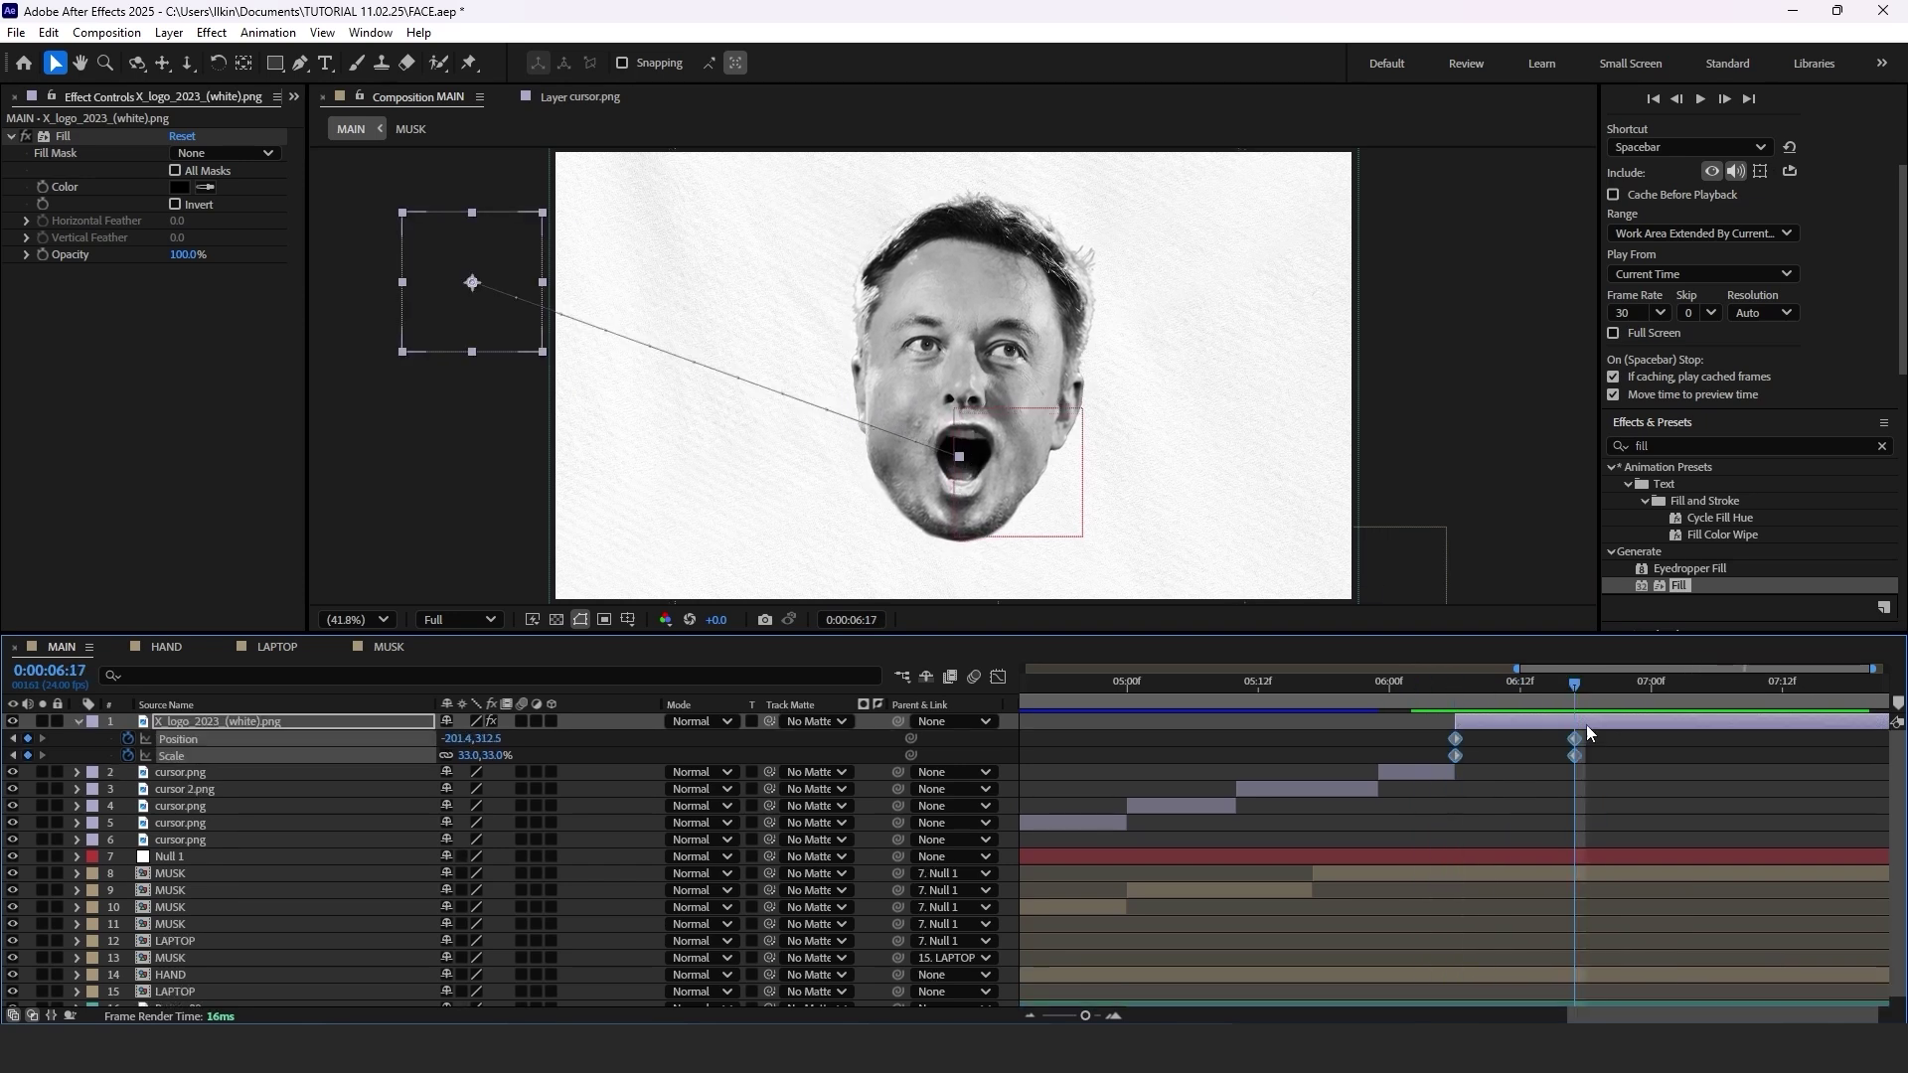
{"action": "key", "text": "ctrl+shift+d"}
{"action": "key", "text": "ctrl+z"}
{"action": "left_click", "coordinate": [998, 677]}
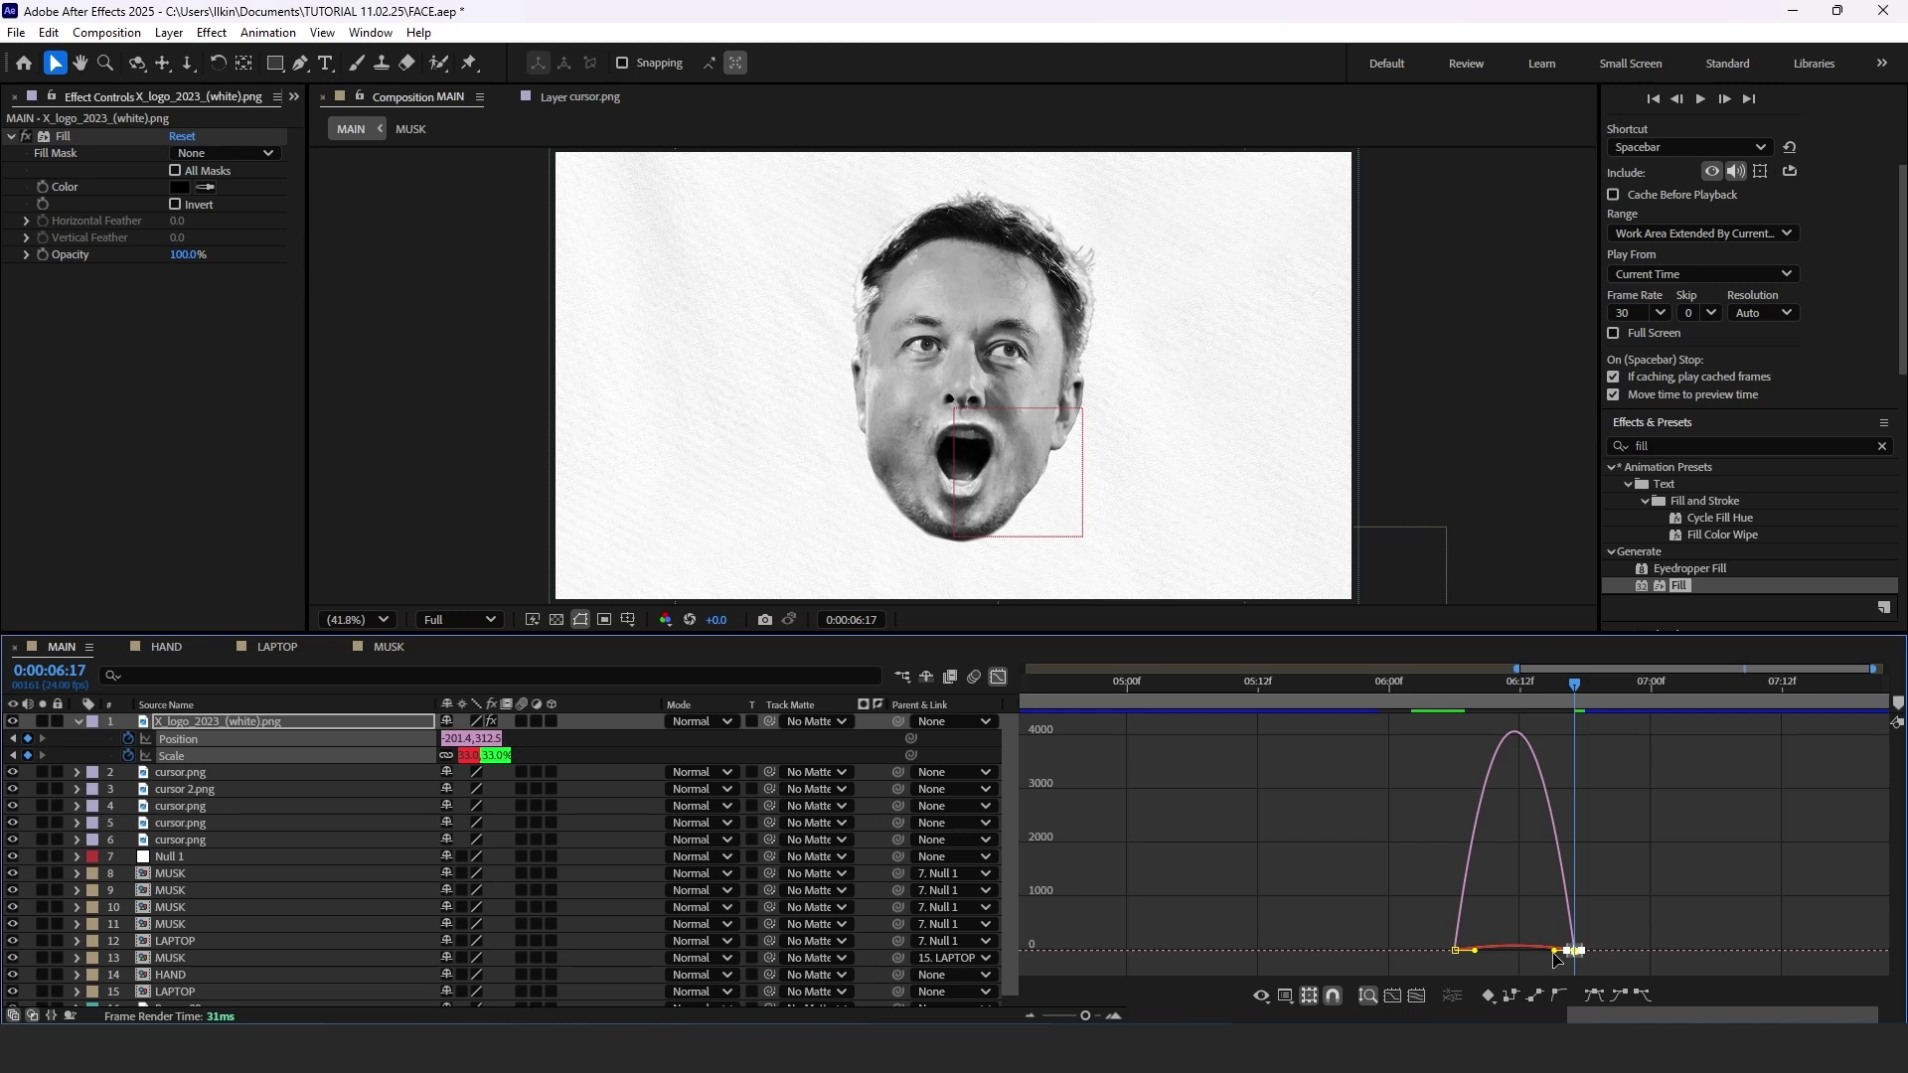
{"action": "left_click", "coordinate": [998, 676]}
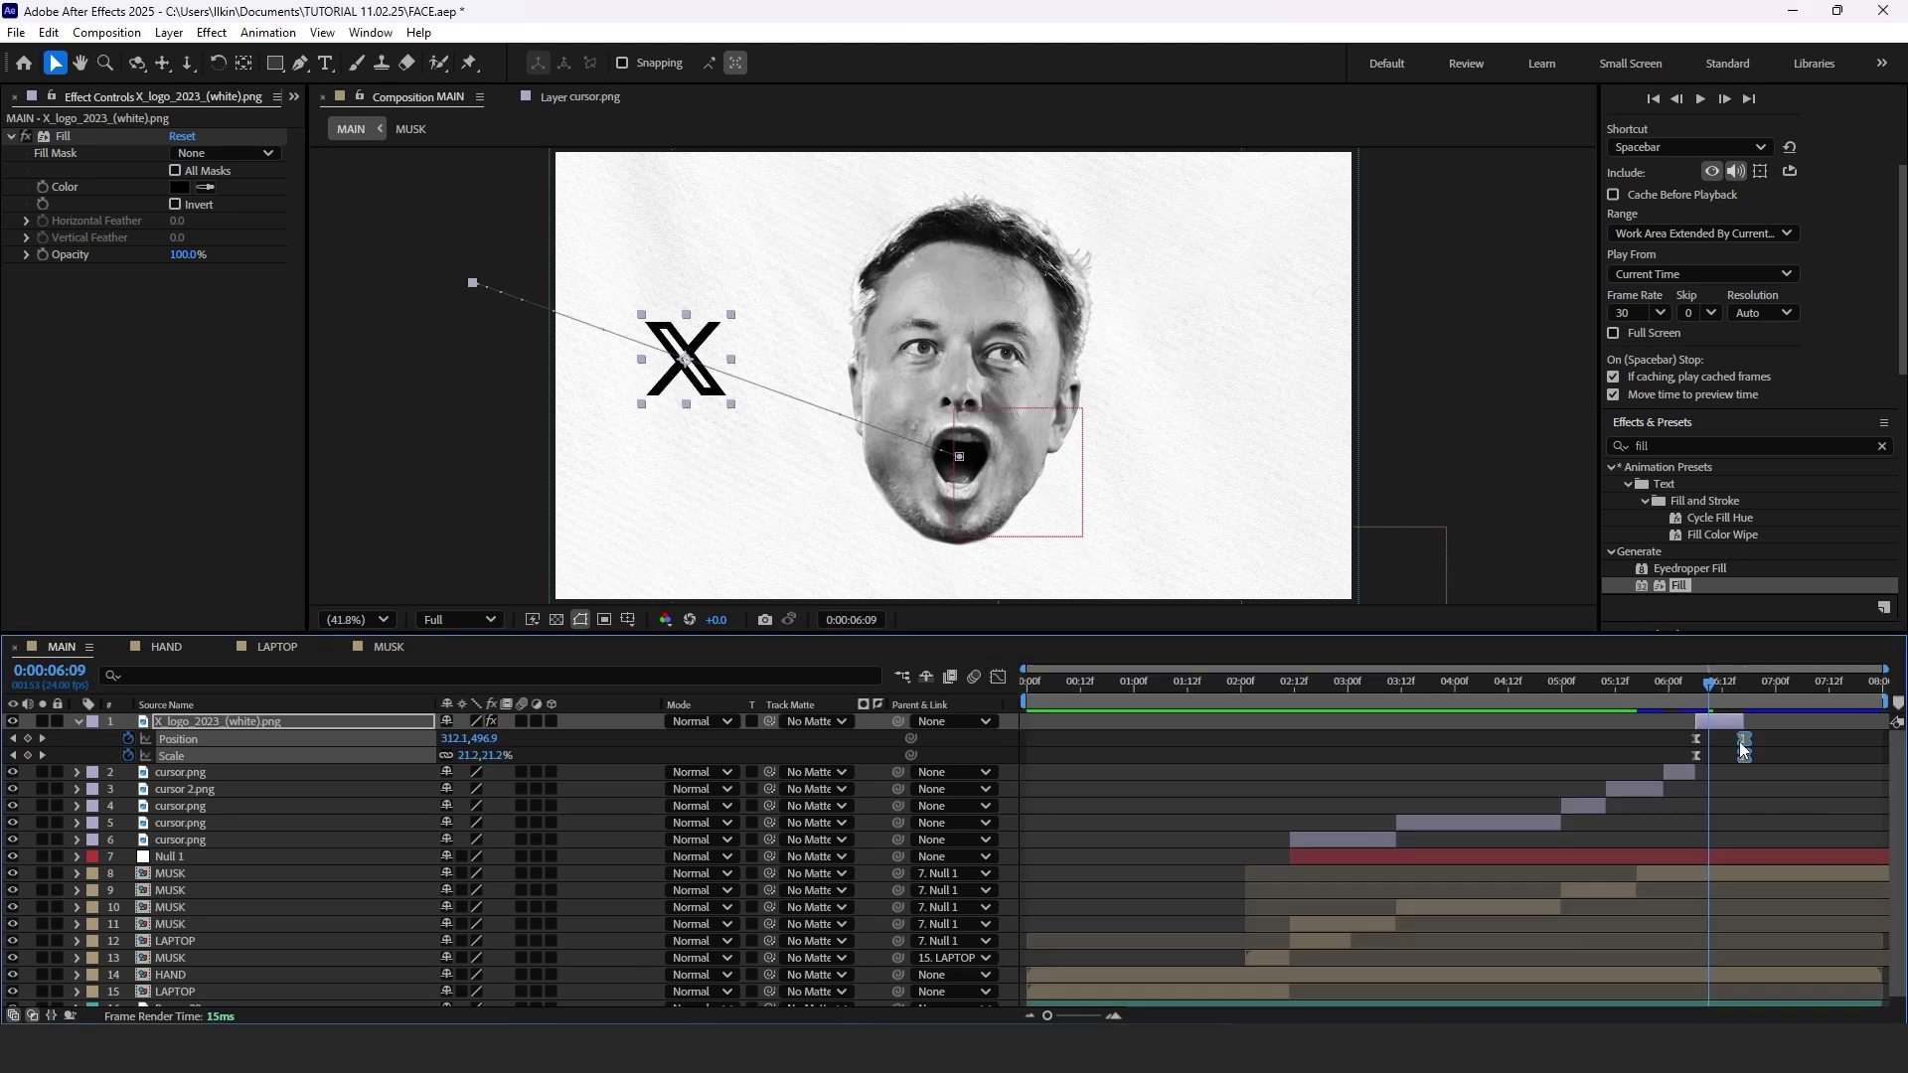
Lengthen and duplicate the X logo layer into ten staggered copies, and pre-compose them as EYES.
{"action": "mouse_move", "coordinate": [1741, 723]}
{"action": "left_mouse_down"}
{"action": "mouse_move", "coordinate": [1786, 723]}
{"action": "mouse_move", "coordinate": [1735, 761]}
{"action": "mouse_move", "coordinate": [1767, 726]}
{"action": "left_mouse_up"}
{"action": "key", "text": "ctrl+d"}
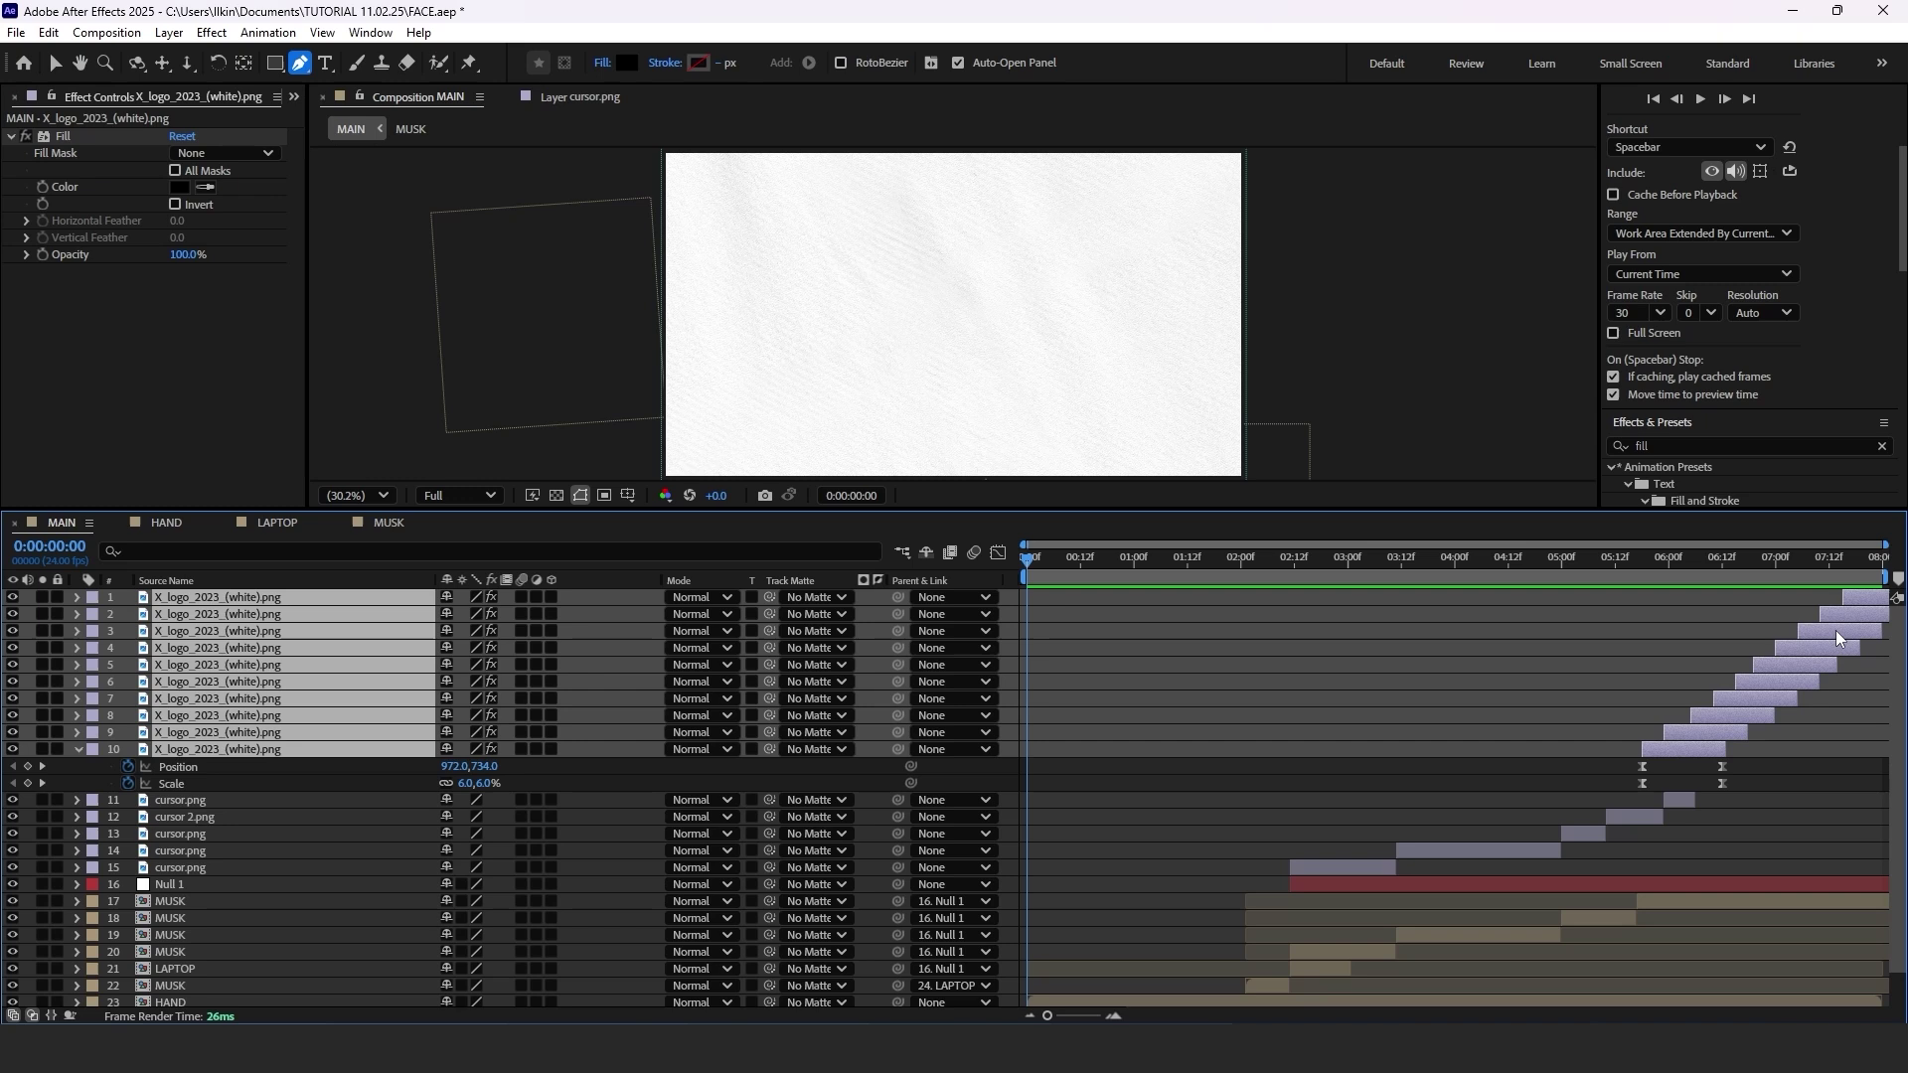
{"action": "right_click", "coordinate": [1841, 636]}
{"action": "left_click", "coordinate": [1755, 498]}
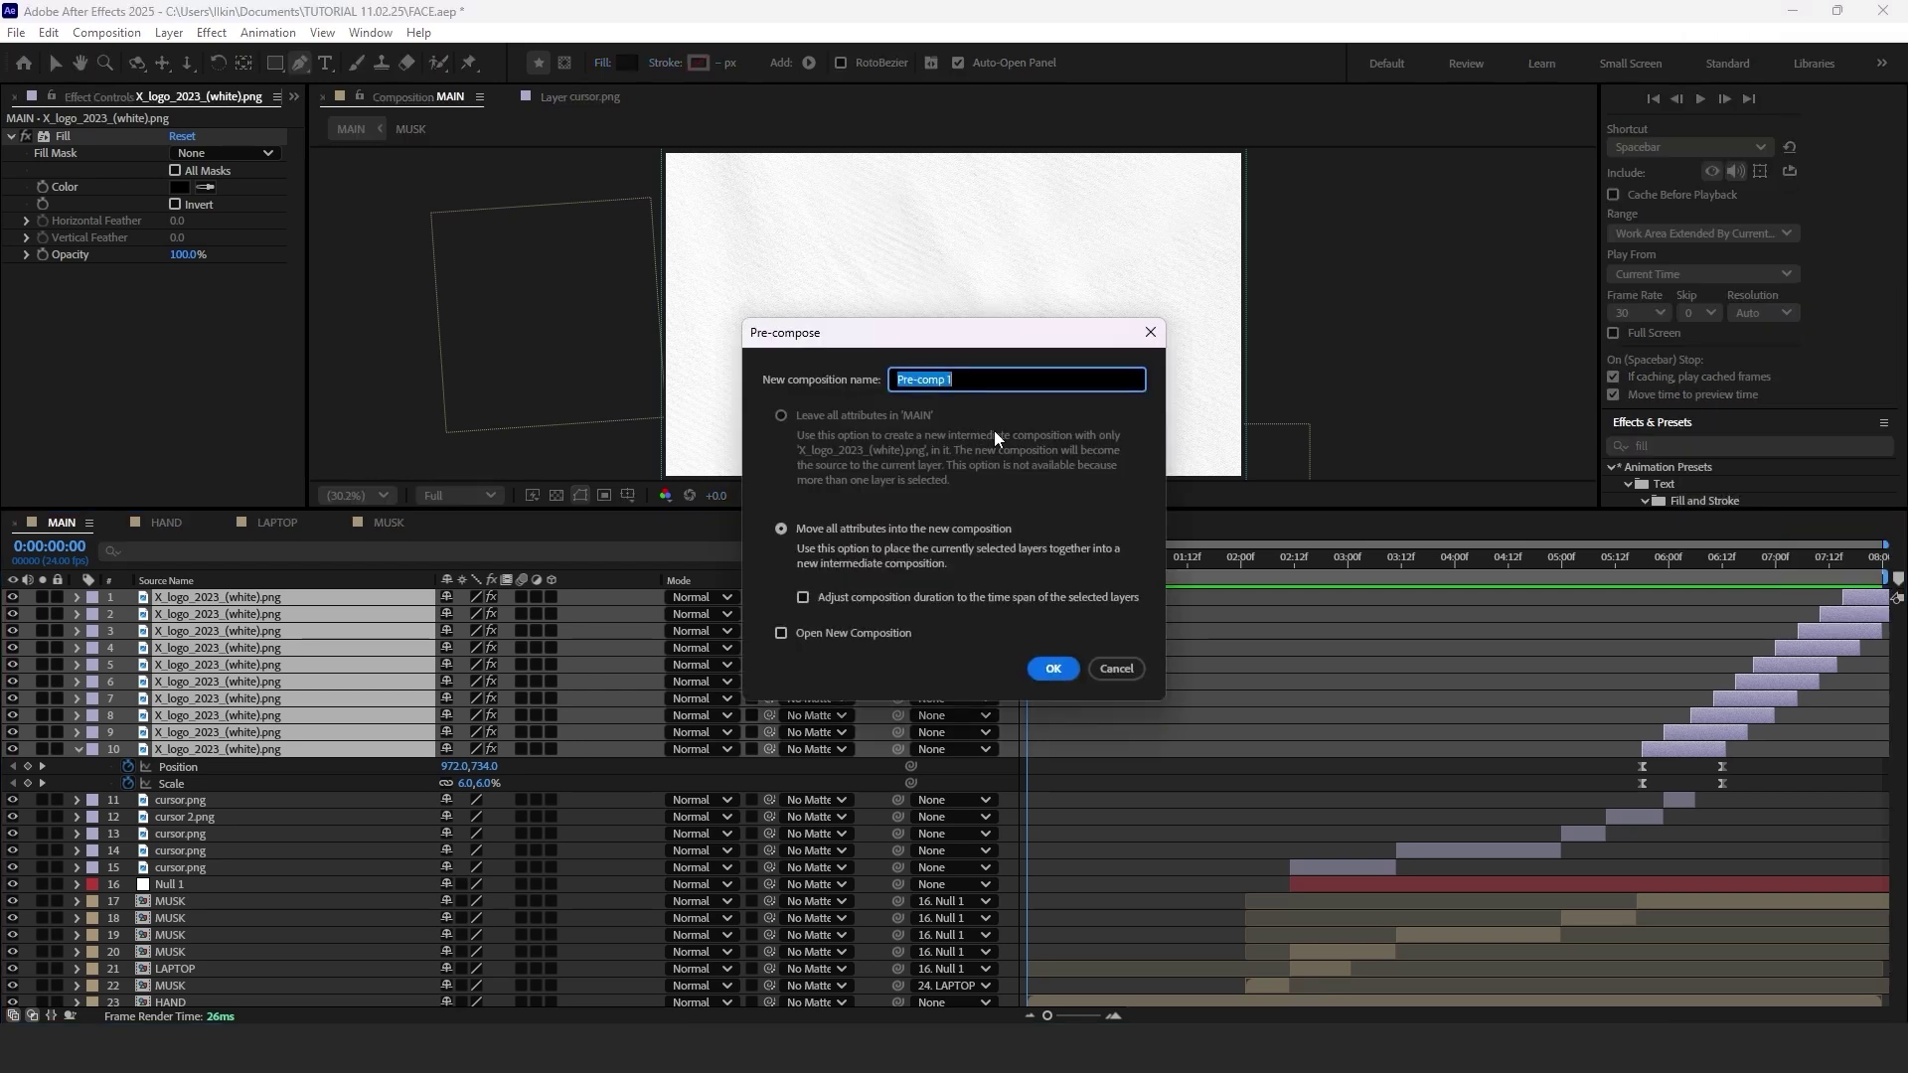
{"action": "type", "text": "EYES"}
{"action": "key", "text": "Return"}
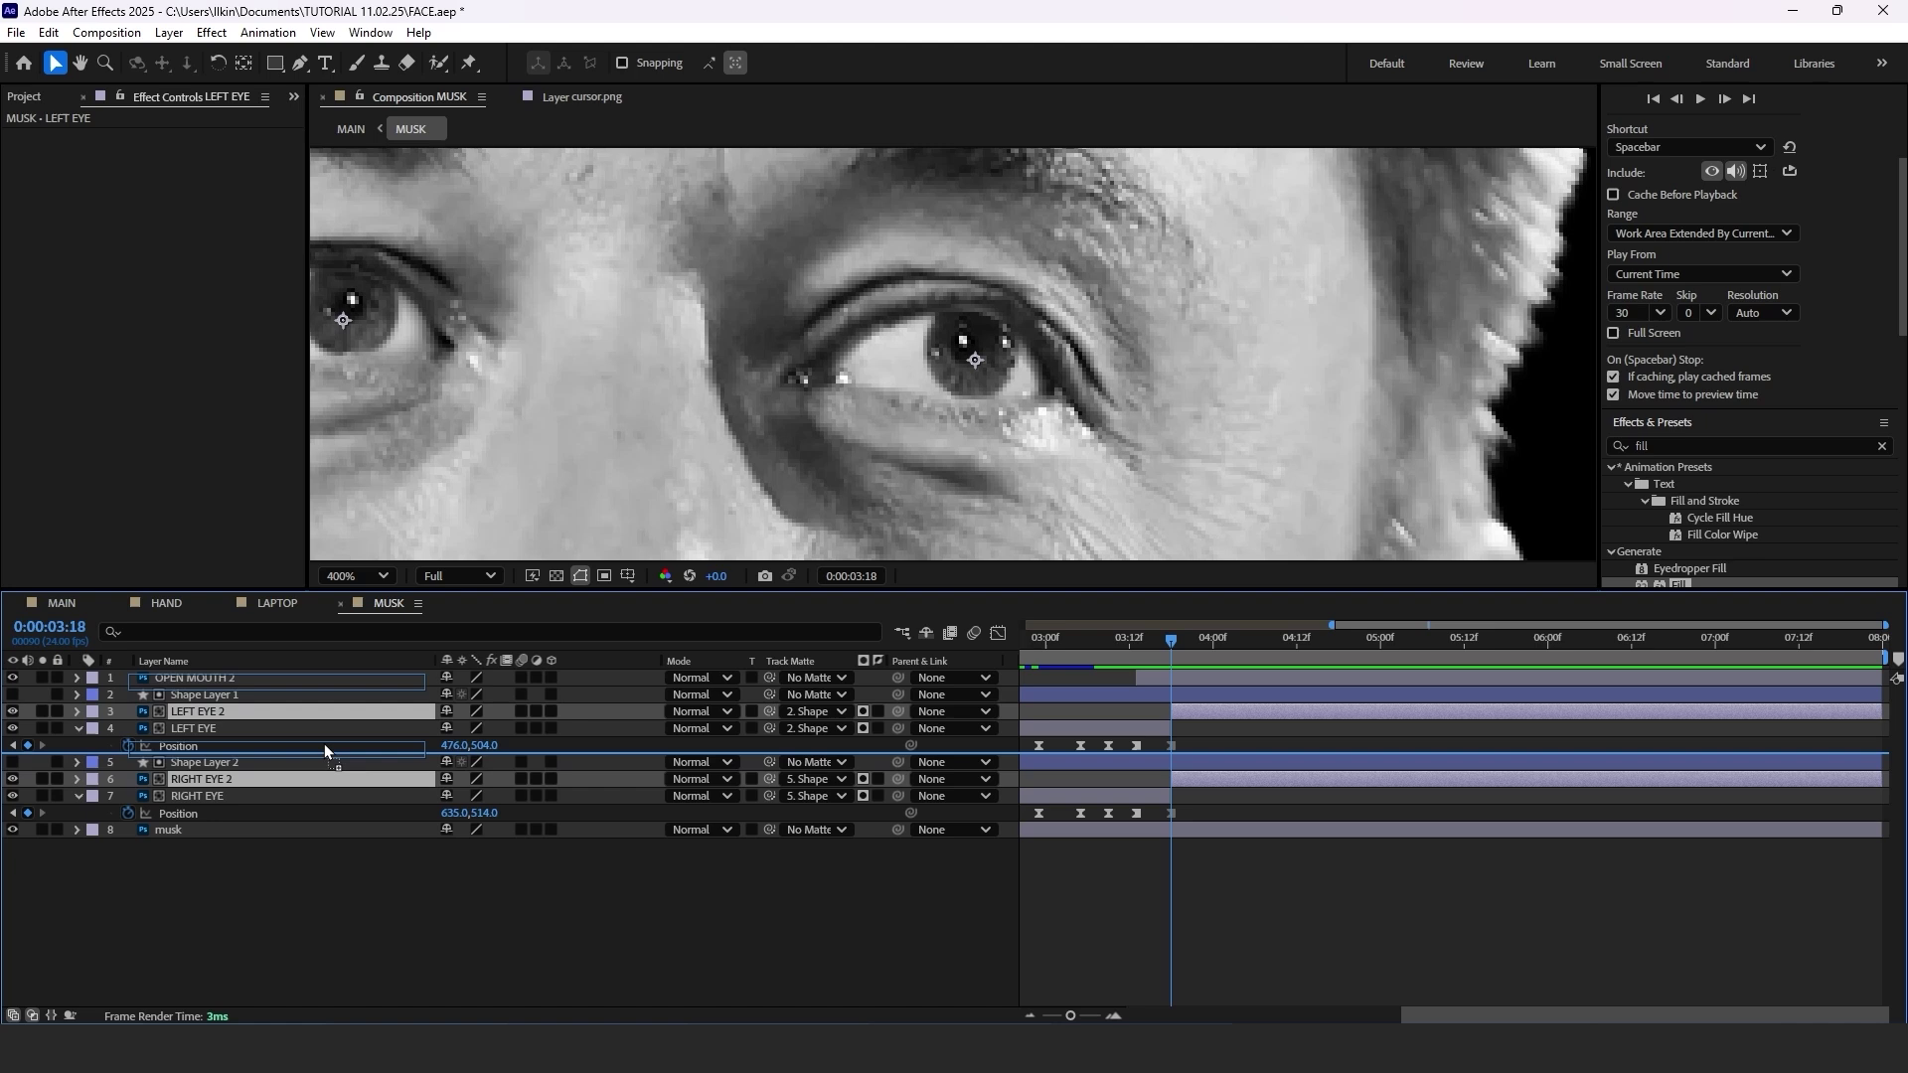
Stack LEFT EYE 2 and RIGHT EYE 2 together above LEFT EYE in MUSK and keyframe both Positions at 0:00:03:18.
{"action": "left_click_drag", "start_coordinate": [325, 752], "coordinate": [323, 720]}
{"action": "key", "text": "p"}
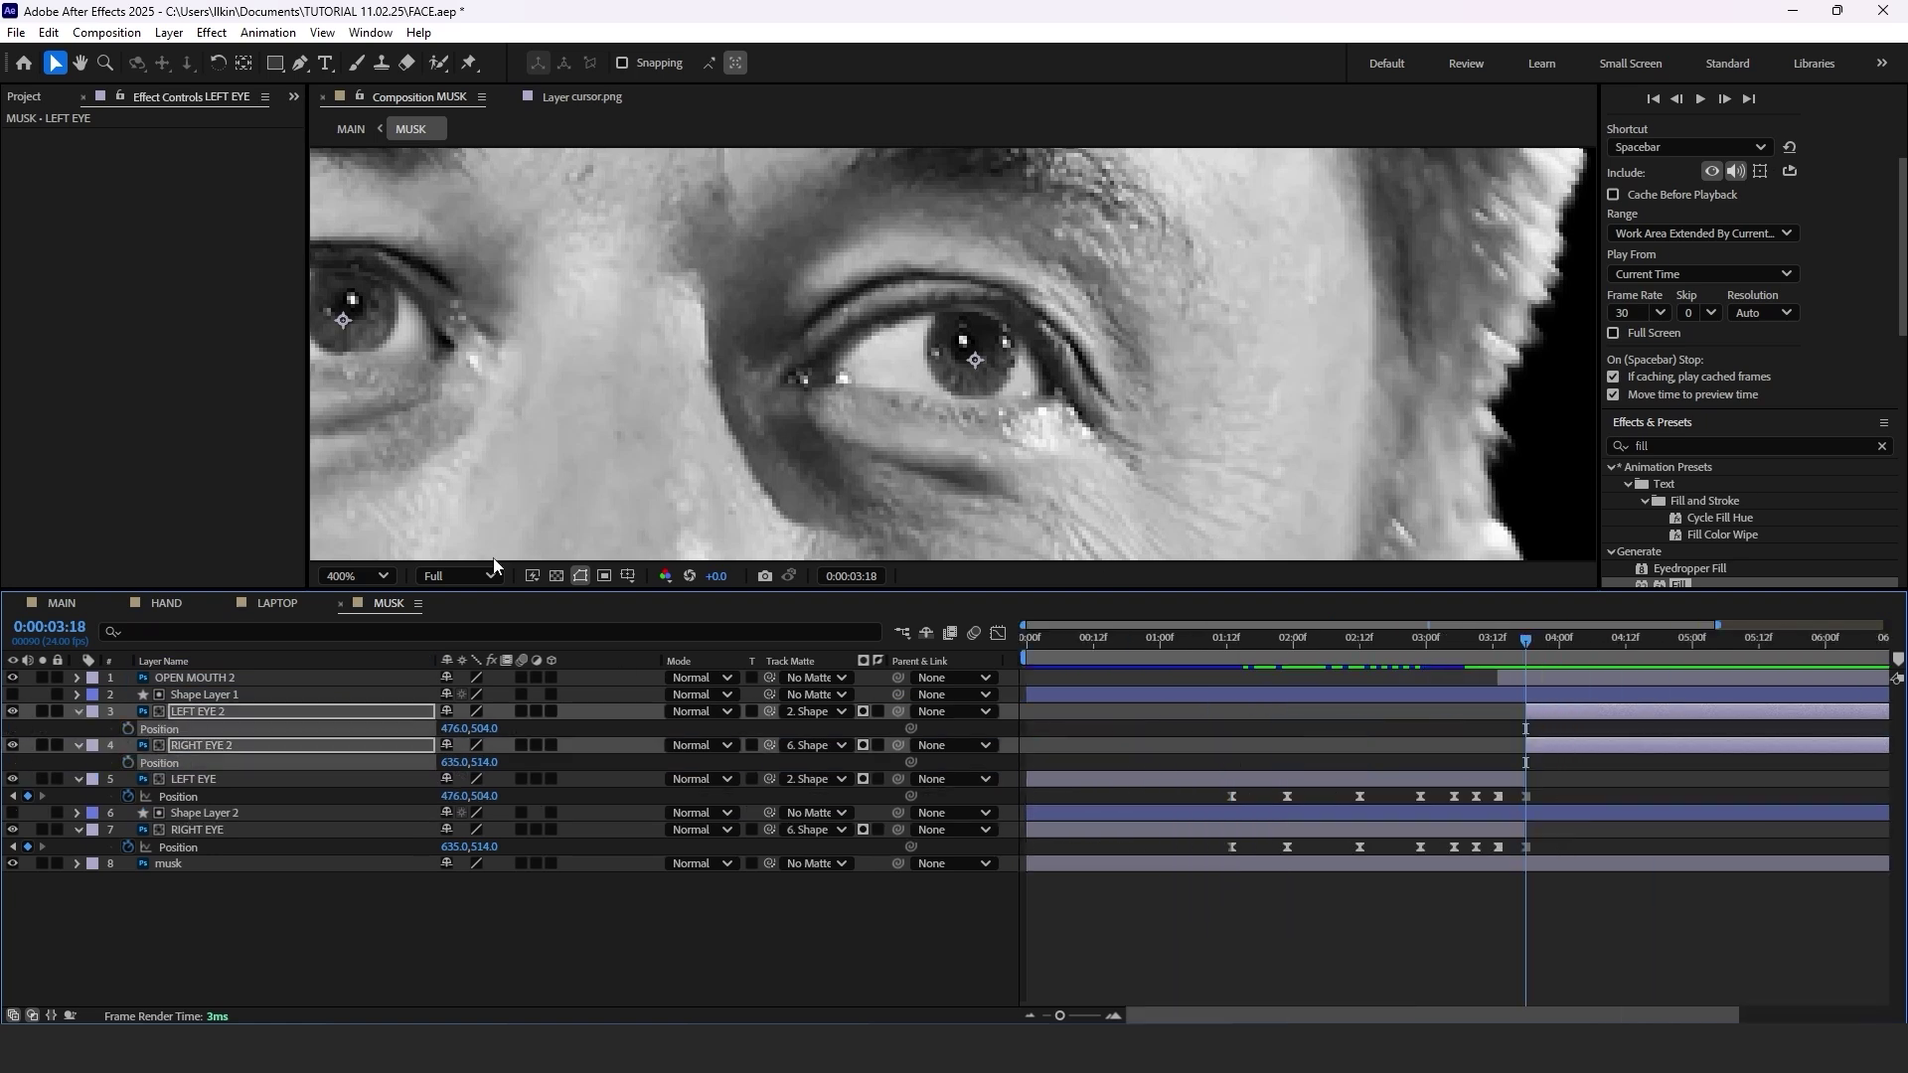
{"action": "scroll", "coordinate": [767, 347], "scroll_direction": "down", "scroll_amount": 2}
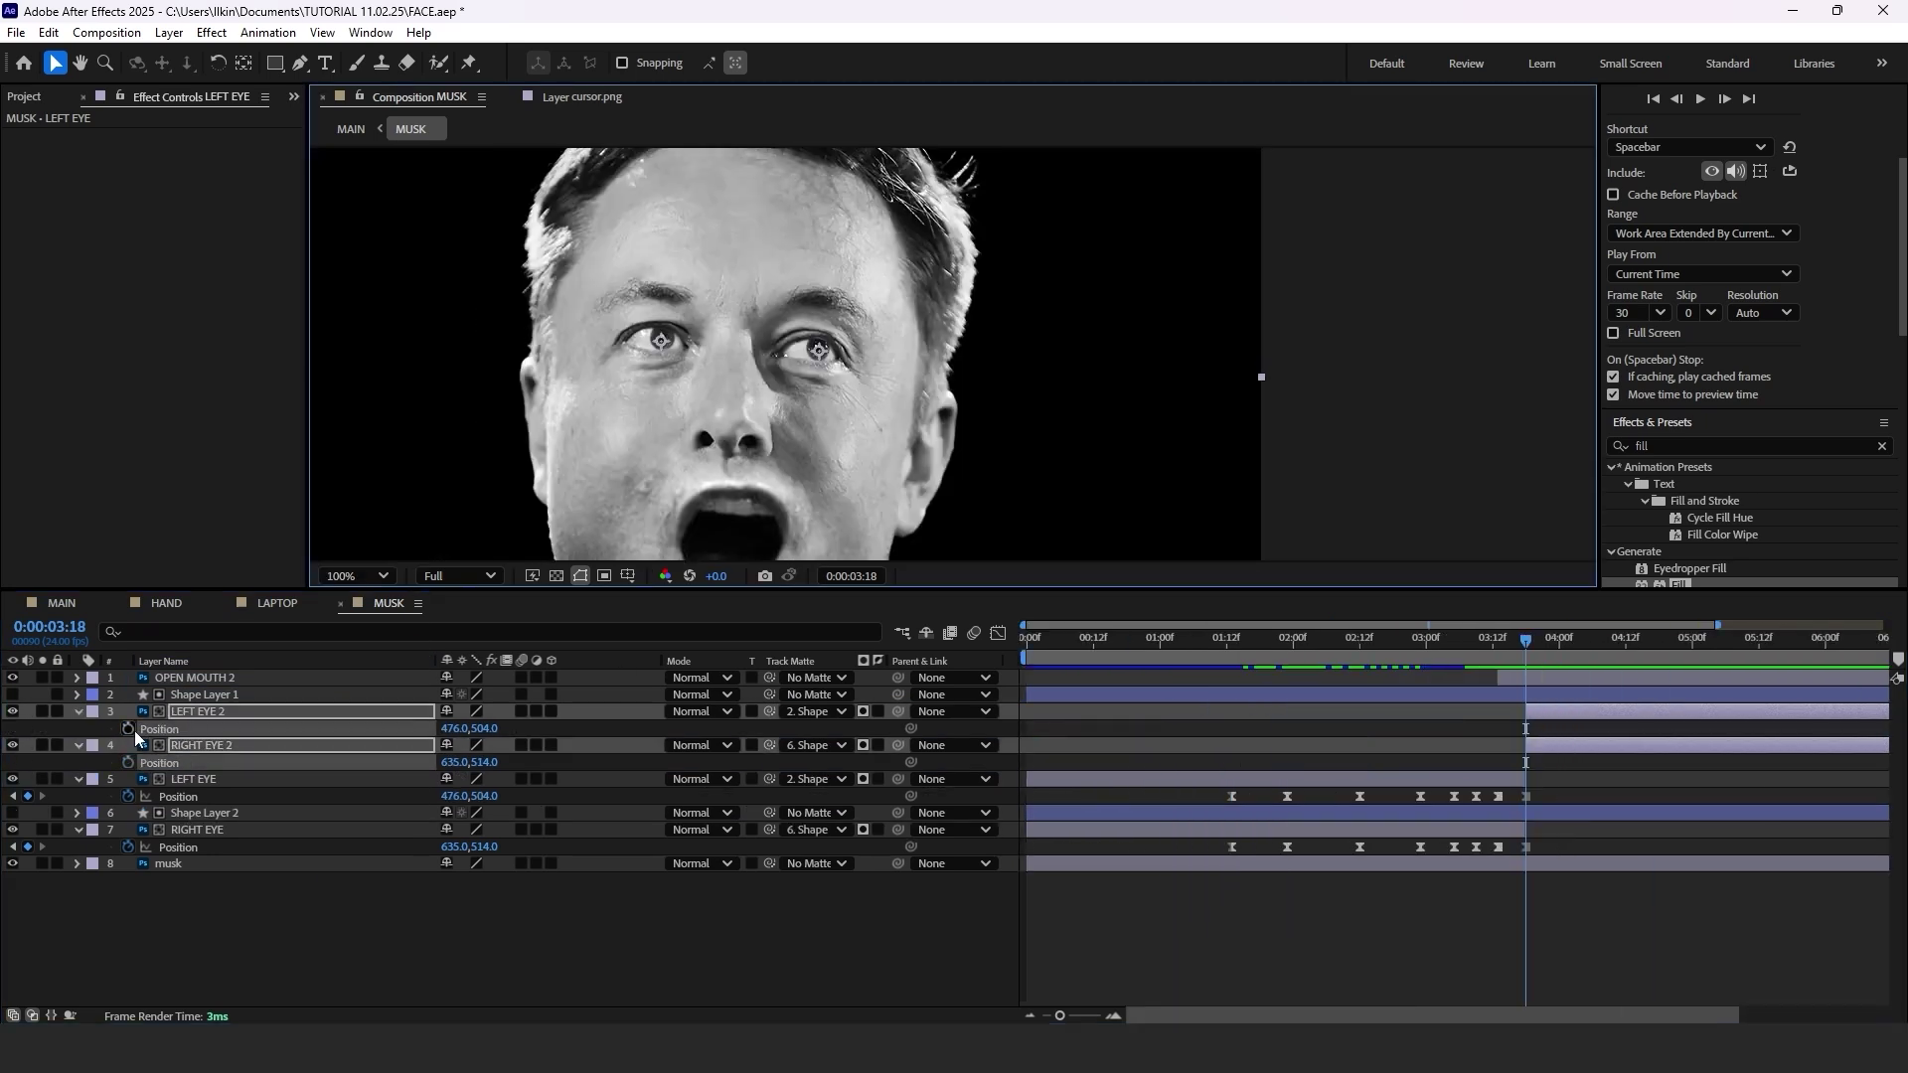
{"action": "left_click", "coordinate": [129, 729]}
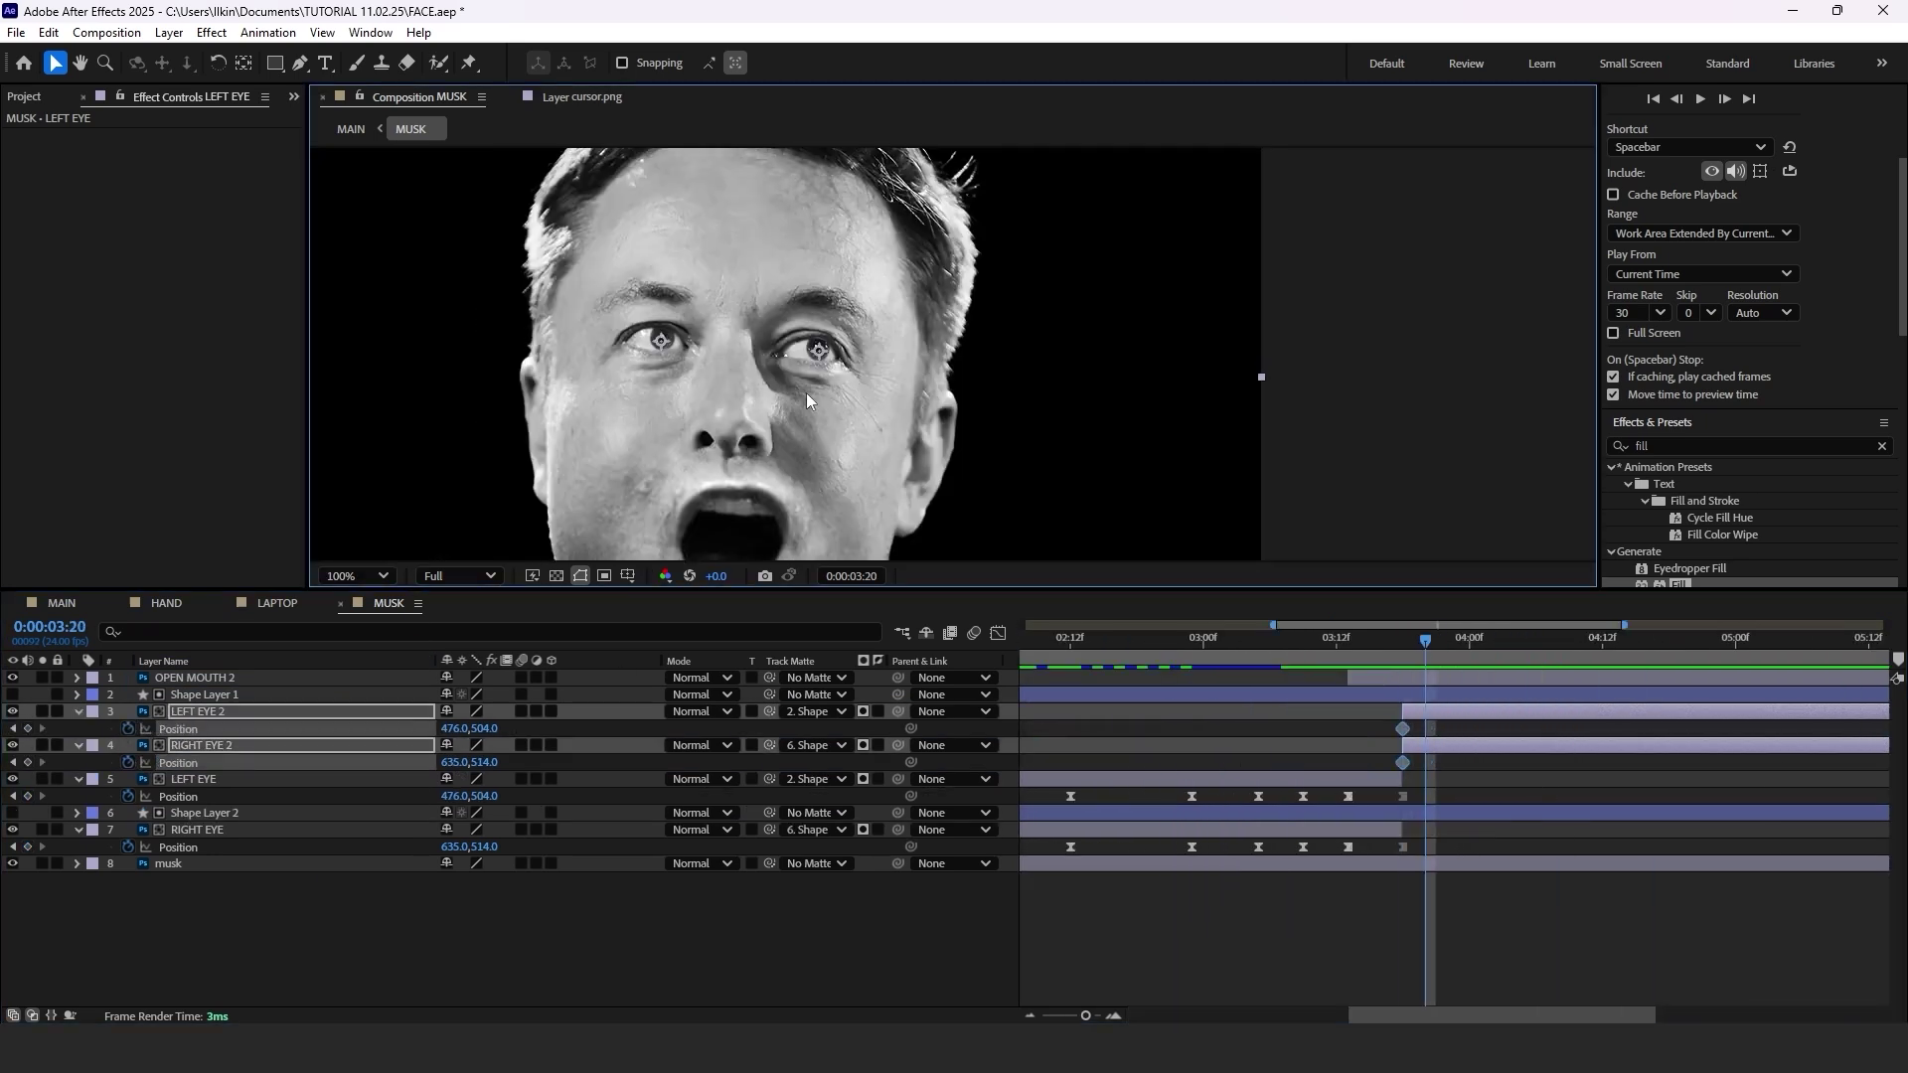
Keyframe LEFT EYE 2's Position in a roll: 484.5, 518.0 at 0:00:03:20, lower left at 0:00:03:22, and 475.0, 504.0 at 0:00:04:01.
{"action": "scroll", "coordinate": [775, 335], "scroll_direction": "up", "scroll_amount": 1}
{"action": "left_click", "coordinate": [1536, 712]}
{"action": "left_click_drag", "start_coordinate": [547, 342], "coordinate": [563, 368]}
{"action": "key", "text": "Page_Down"}
{"action": "key", "text": "Page_Down"}
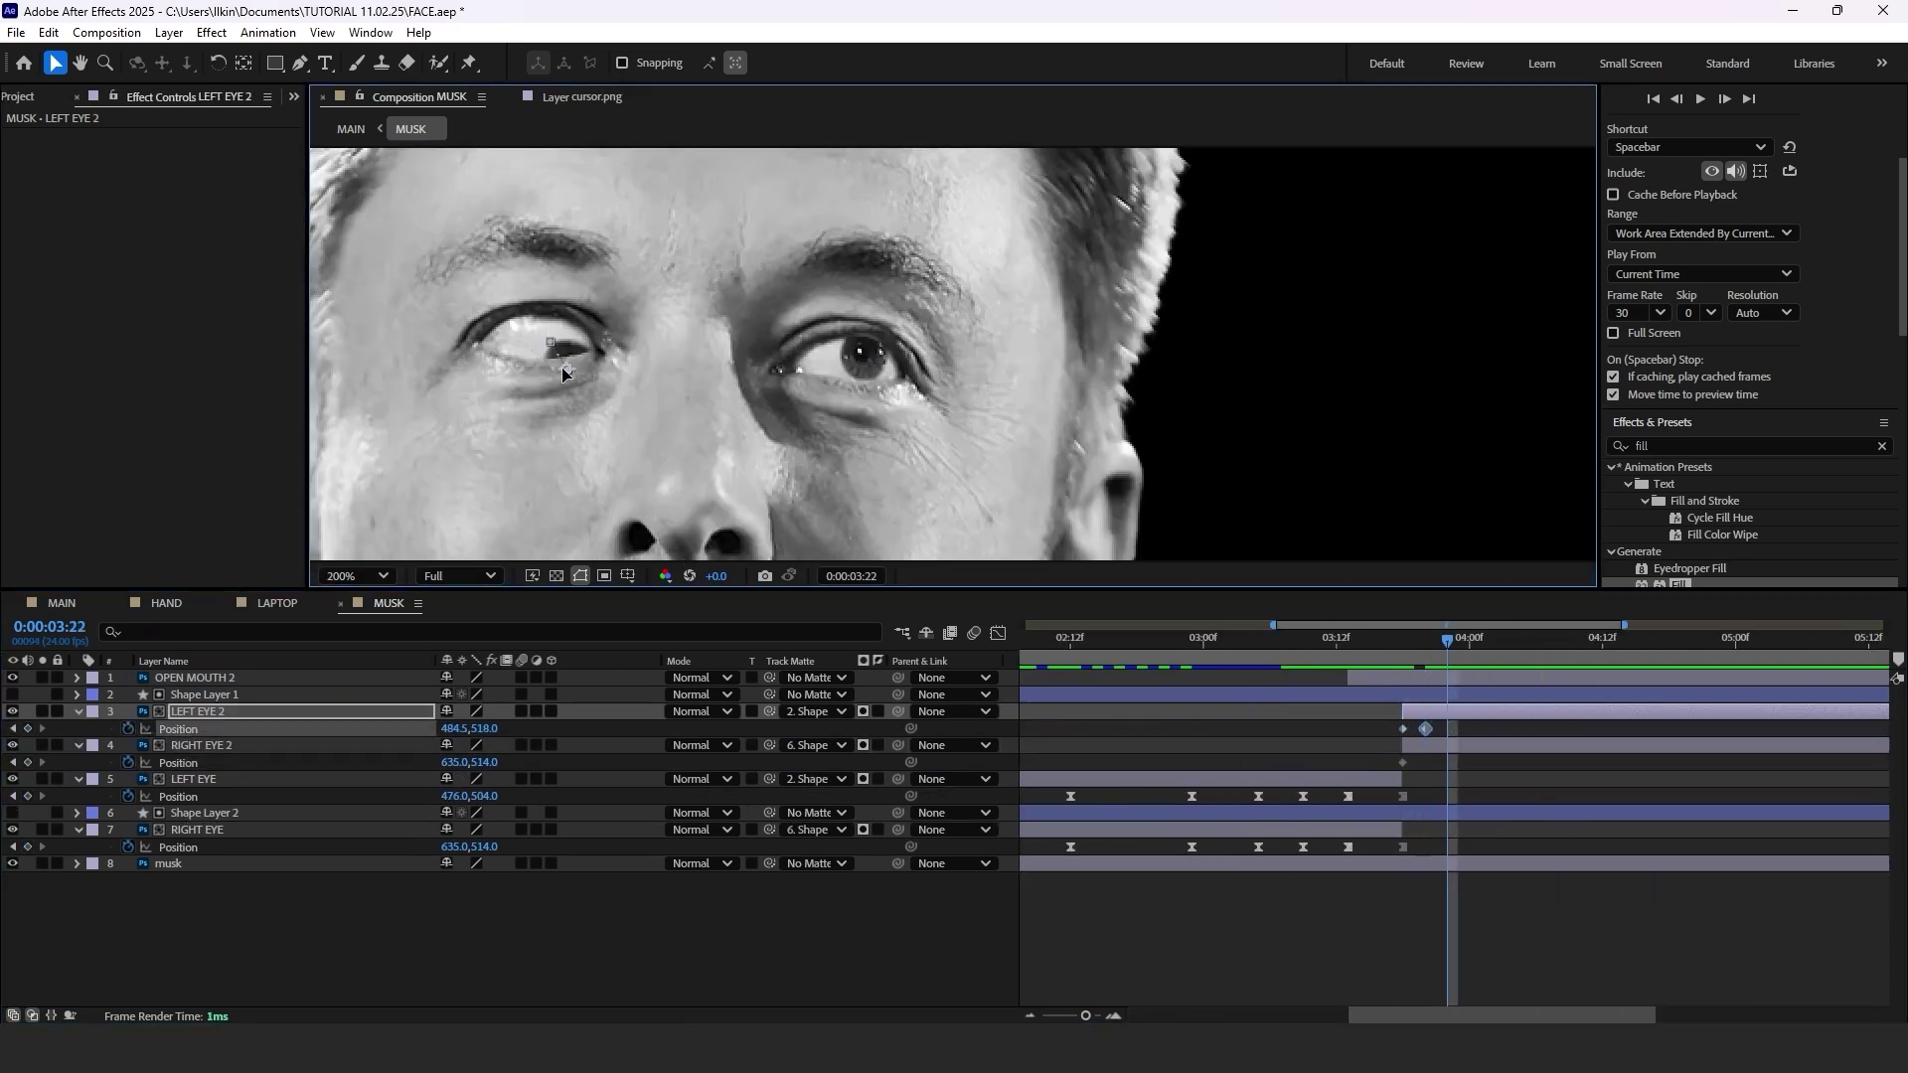
{"action": "left_click_drag", "start_coordinate": [563, 369], "coordinate": [513, 360]}
{"action": "key", "text": "Page_Down"}
{"action": "key", "text": "Page_Down"}
{"action": "key", "text": "Page_Down"}
{"action": "left_click_drag", "start_coordinate": [519, 363], "coordinate": [463, 330]}
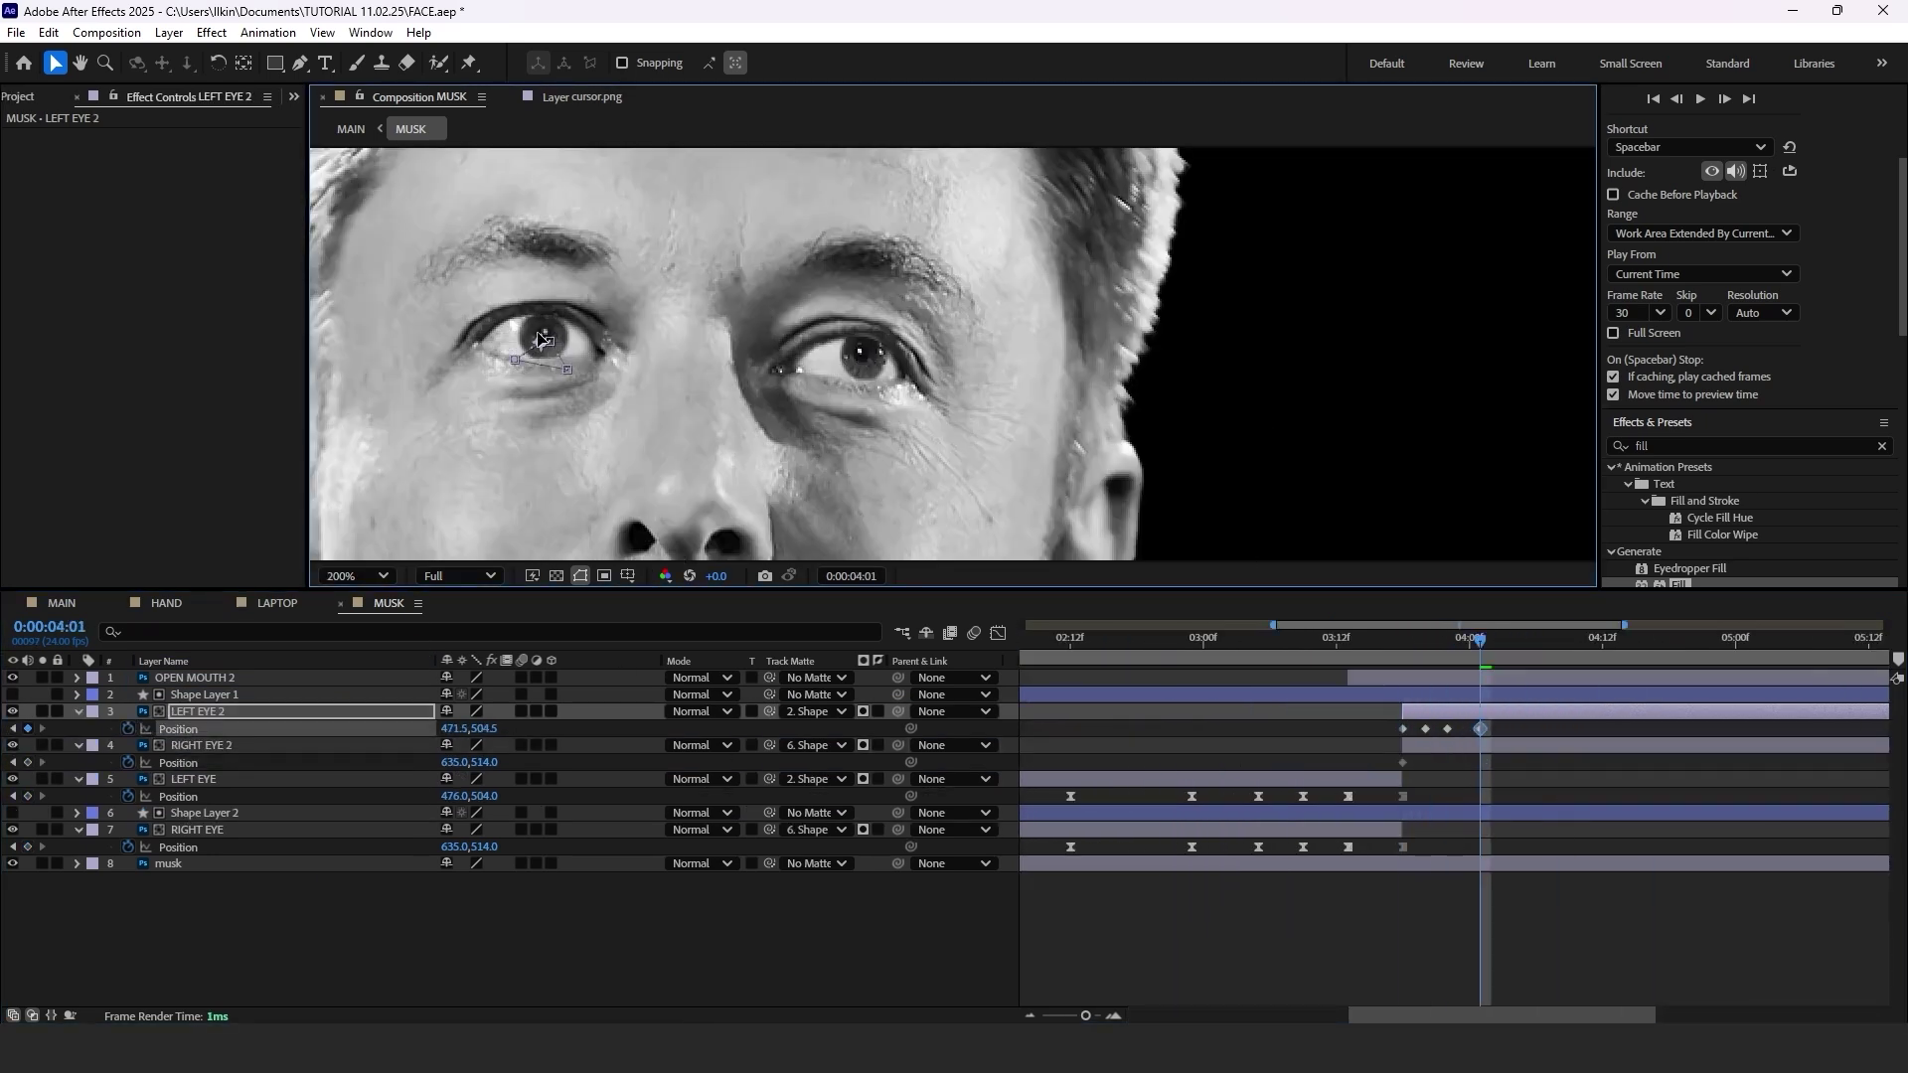
Curve LEFT EYE 2's motion path into a rounded loop and space its Position keyframes three frames apart, ending at 0:00:04:03.
{"action": "scroll", "coordinate": [560, 348], "scroll_direction": "up", "scroll_amount": 1}
{"action": "key", "text": "g"}
{"action": "left_click_drag", "start_coordinate": [577, 393], "coordinate": [603, 372]}
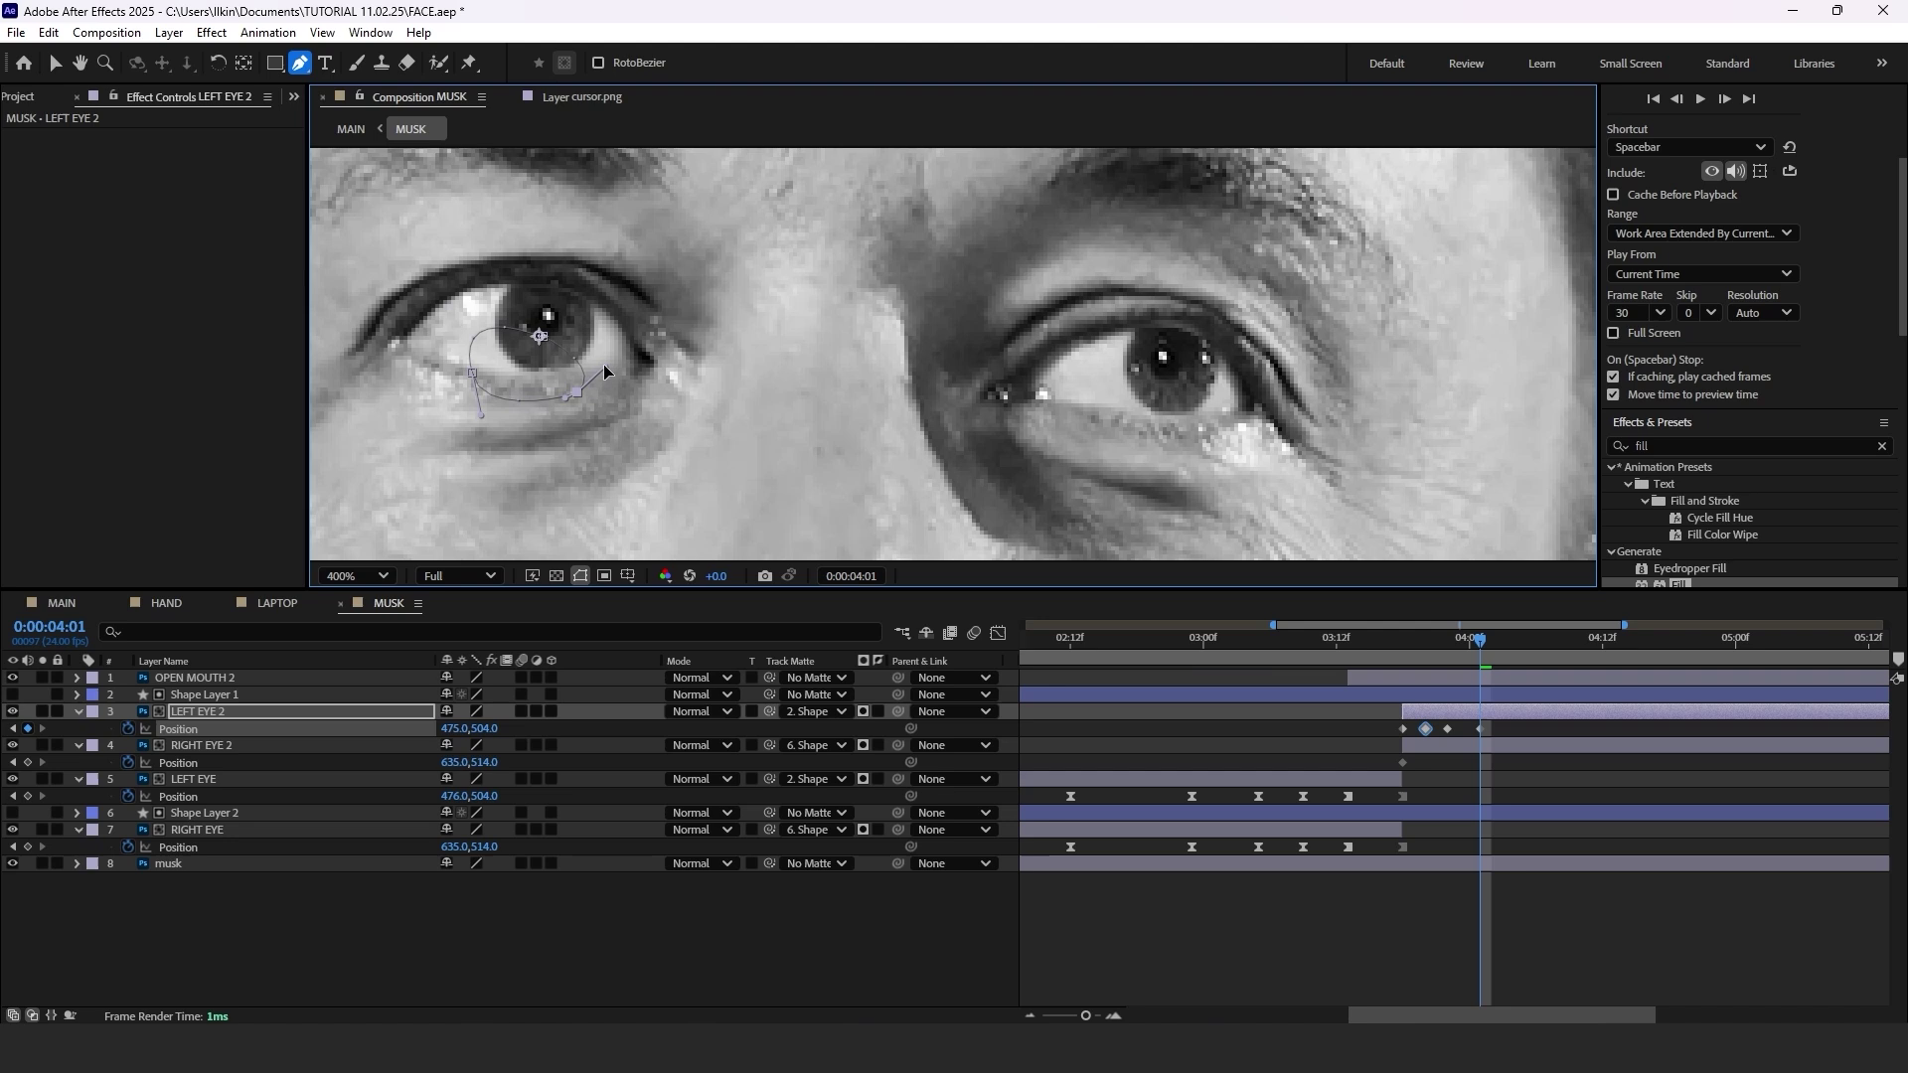
{"action": "left_click_drag", "start_coordinate": [1447, 727], "coordinate": [1507, 731]}
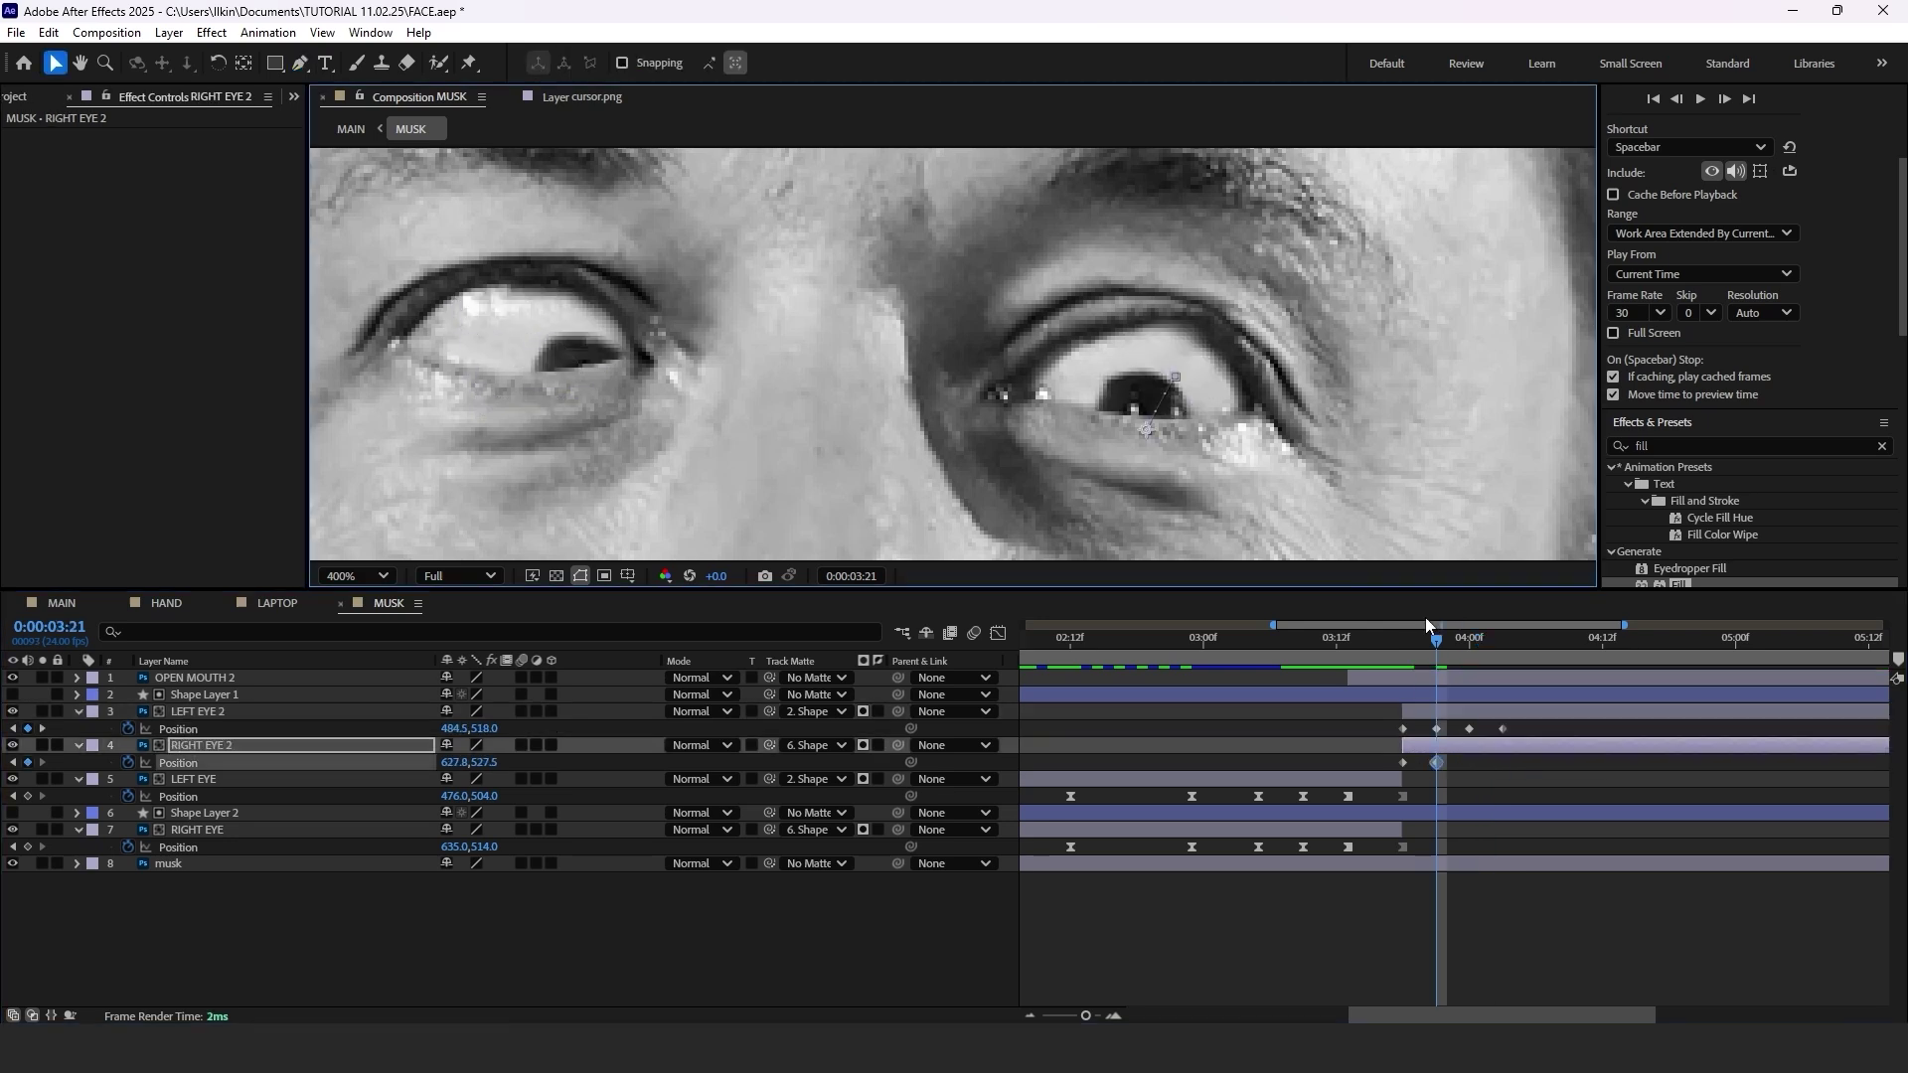
Keyframe RIGHT EYE 2's Position at 0:00:04:00 and back at 635.0, 514.0 at 0:00:04:03, and curve its motion path.
{"action": "left_click", "coordinate": [1469, 639]}
{"action": "left_click", "coordinate": [1503, 643]}
{"action": "key", "text": "g"}
{"action": "left_click_drag", "start_coordinate": [1093, 354], "coordinate": [1100, 296]}
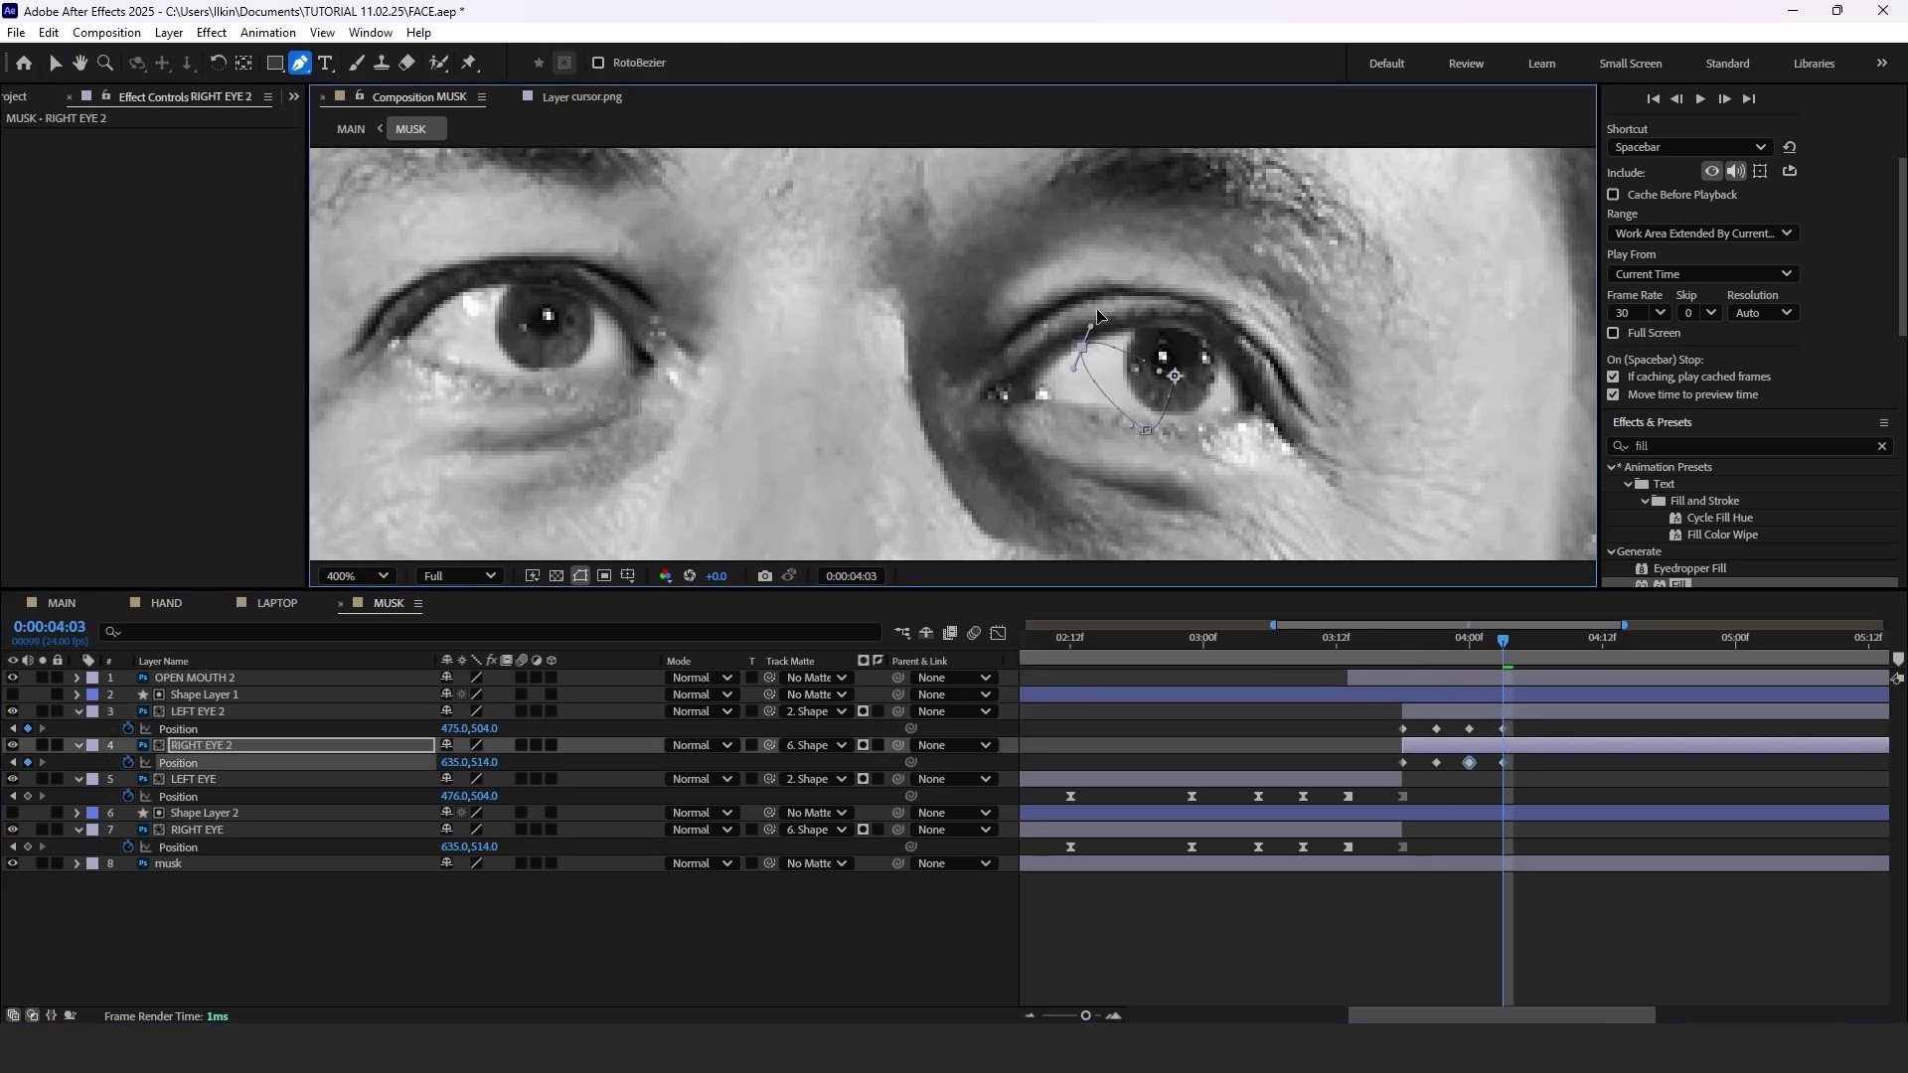
{"action": "left_click", "coordinate": [1147, 430]}
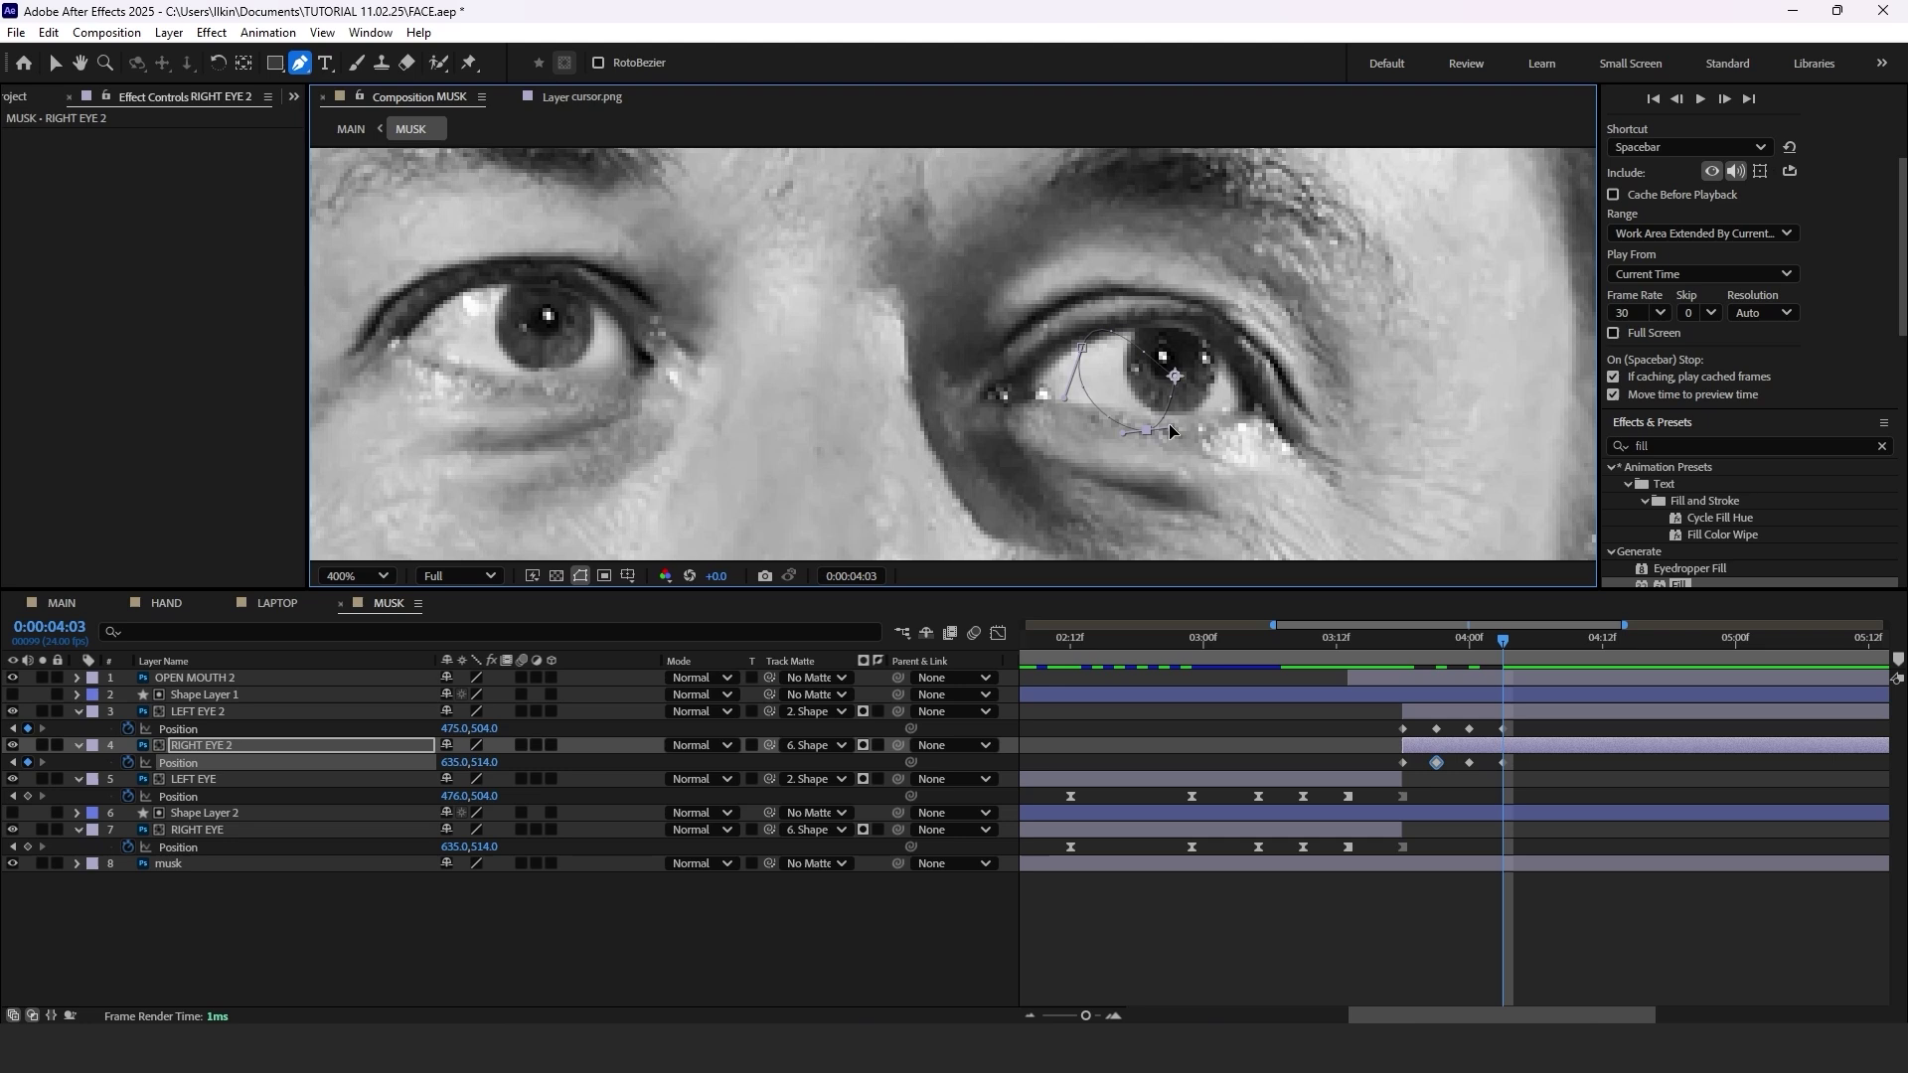
{"action": "left_click_drag", "start_coordinate": [1170, 425], "coordinate": [1184, 424]}
{"action": "left_click", "coordinate": [1175, 377]}
Apply Easy Ease to all Position keyframes of LEFT EYE 2 and RIGHT EYE 2.
{"action": "left_click_drag", "start_coordinate": [1531, 766], "coordinate": [1378, 724]}
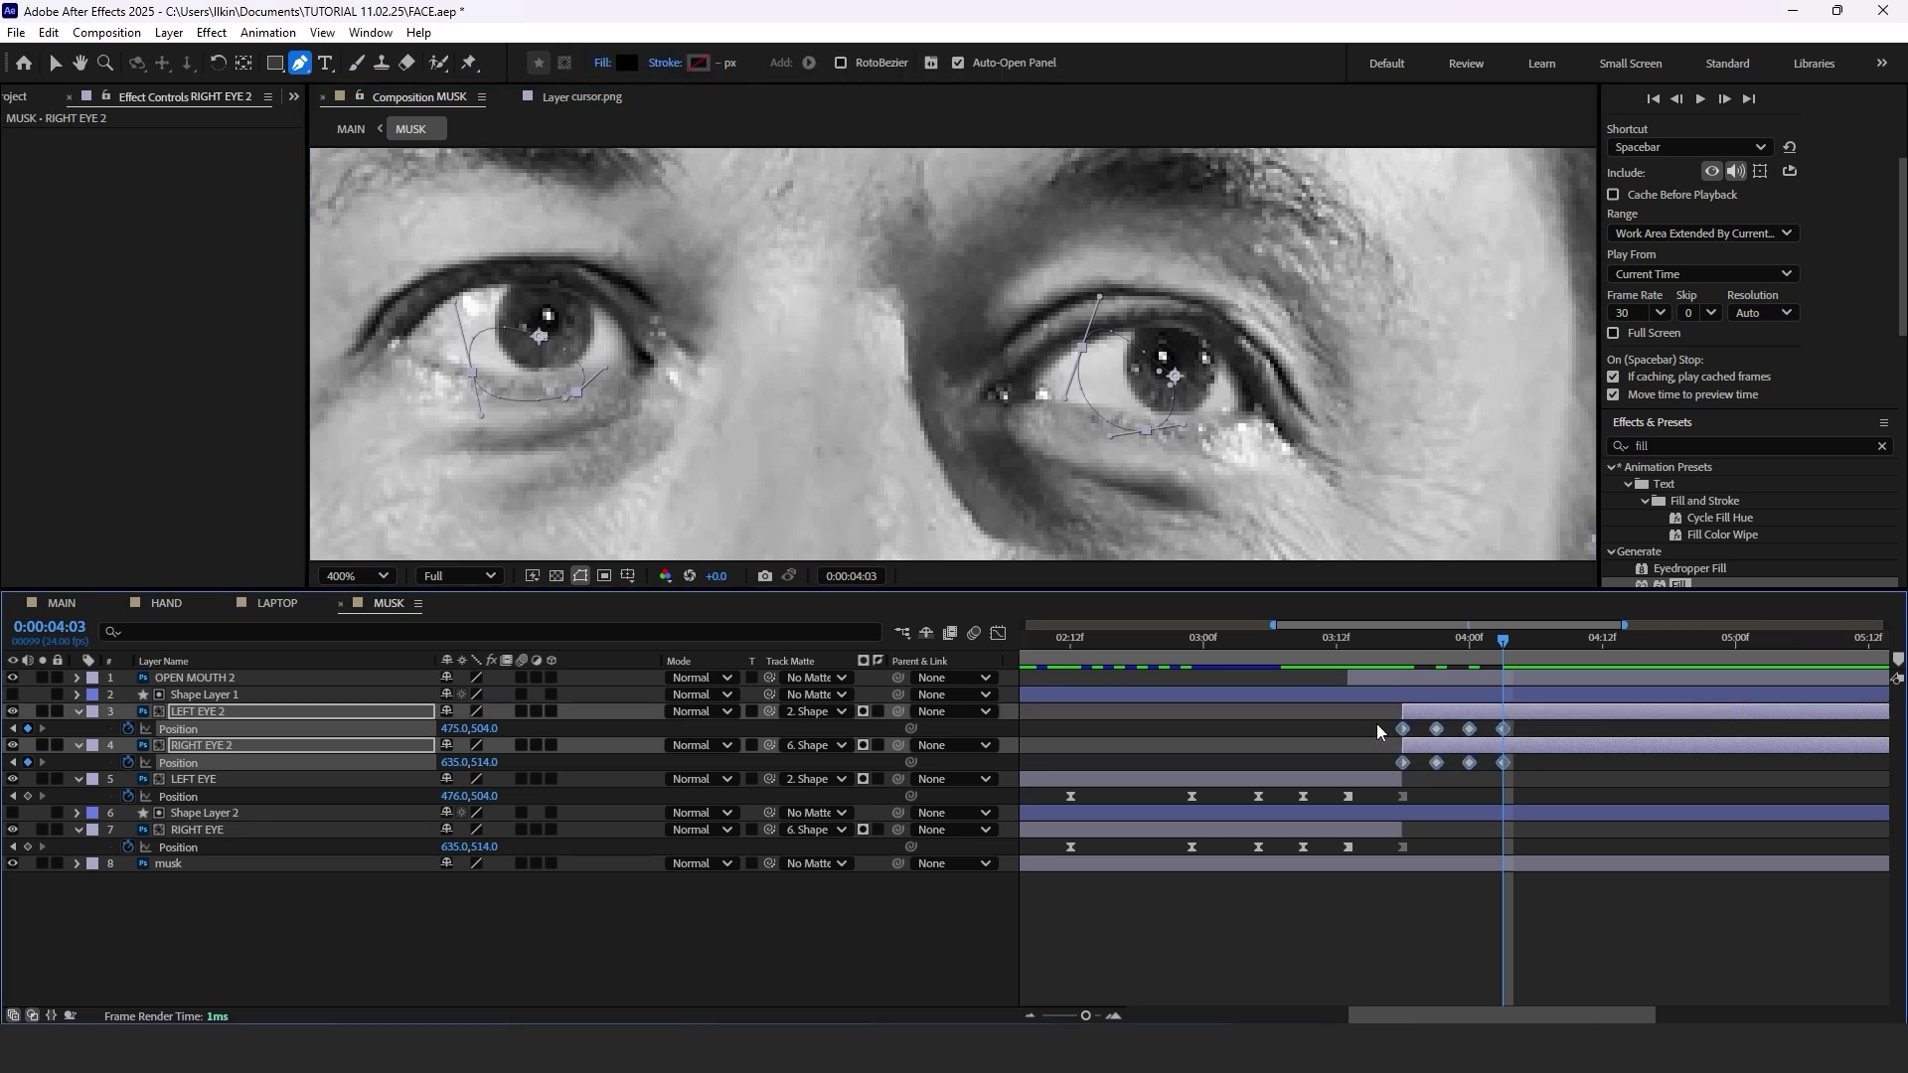
{"action": "key", "text": "F9"}
{"action": "left_click", "coordinate": [1402, 664]}
Add a loopOut() expression to the Position of LEFT EYE 2 and RIGHT EYE 2 and check the repeating eye roll.
{"action": "left_click", "coordinate": [223, 713]}
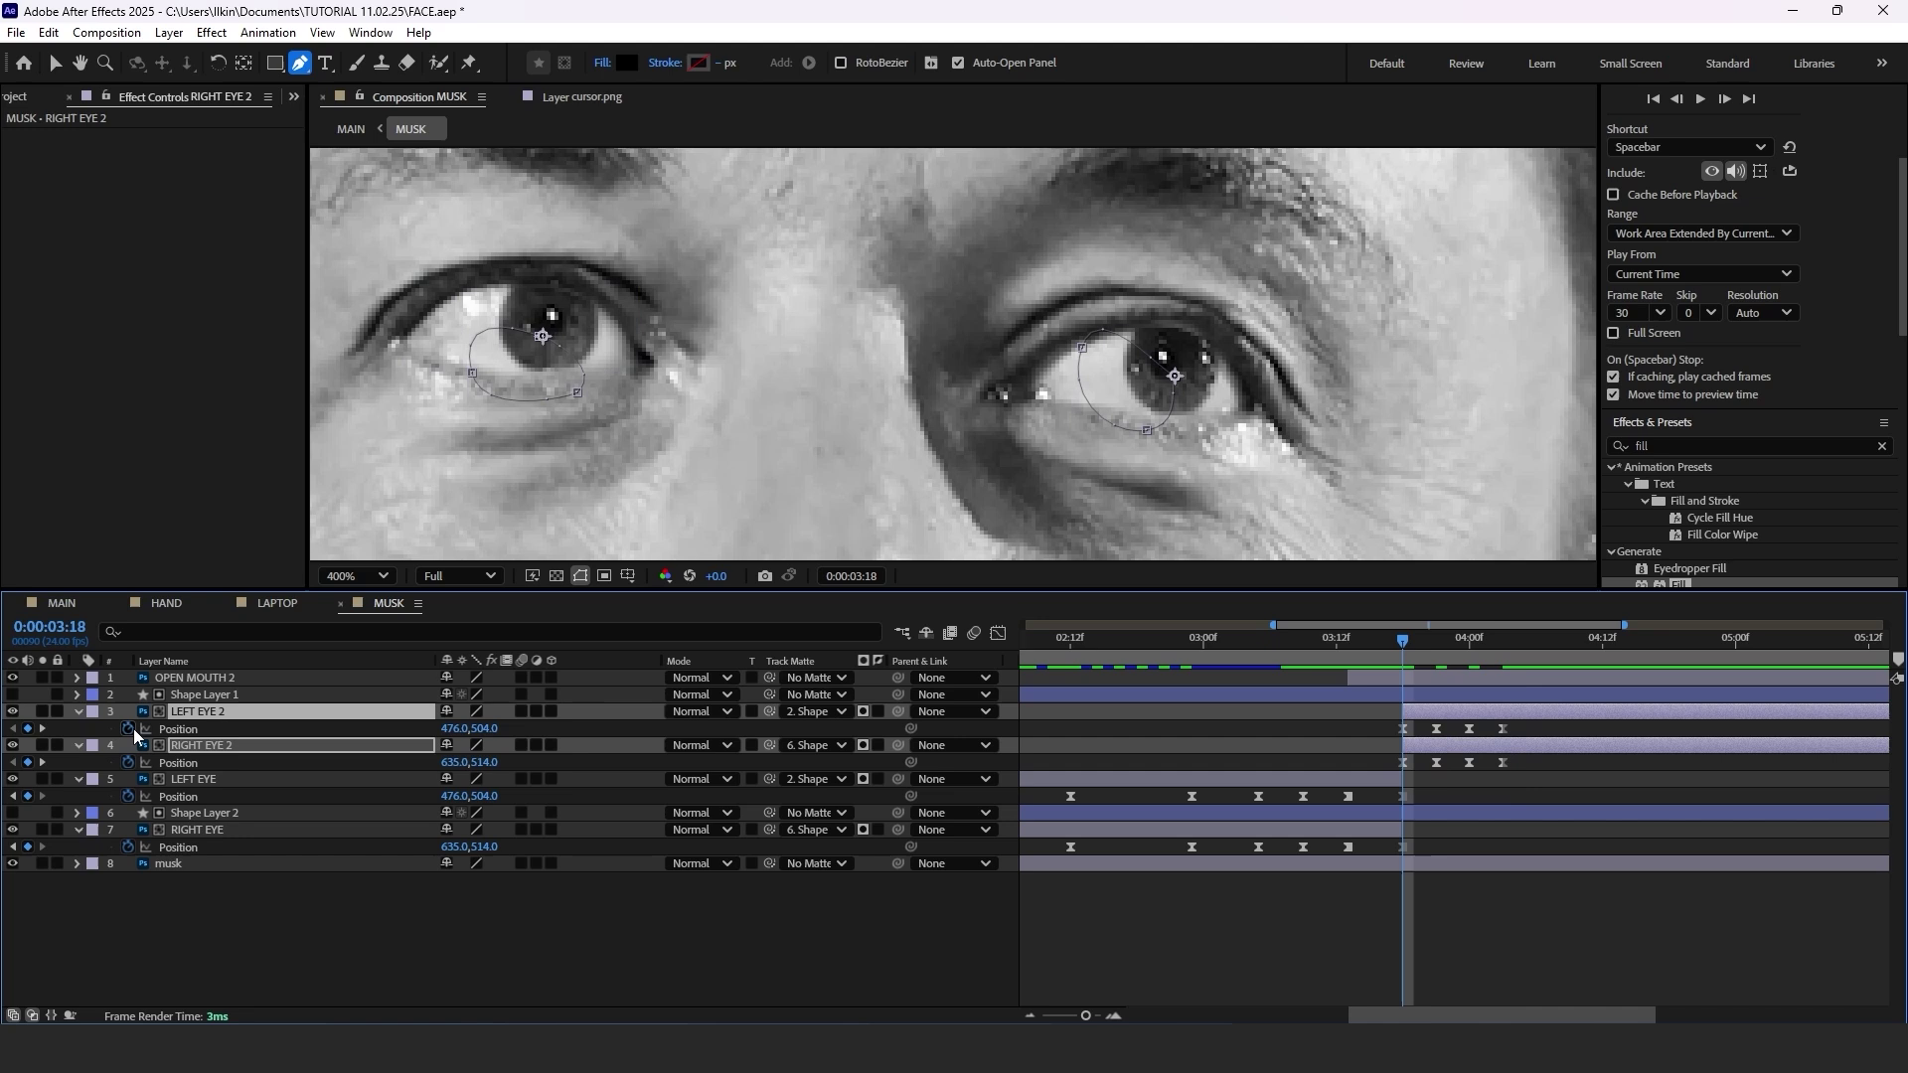
{"action": "left_click", "coordinate": [129, 728], "text": "alt"}
{"action": "type", "text": "loopo"}
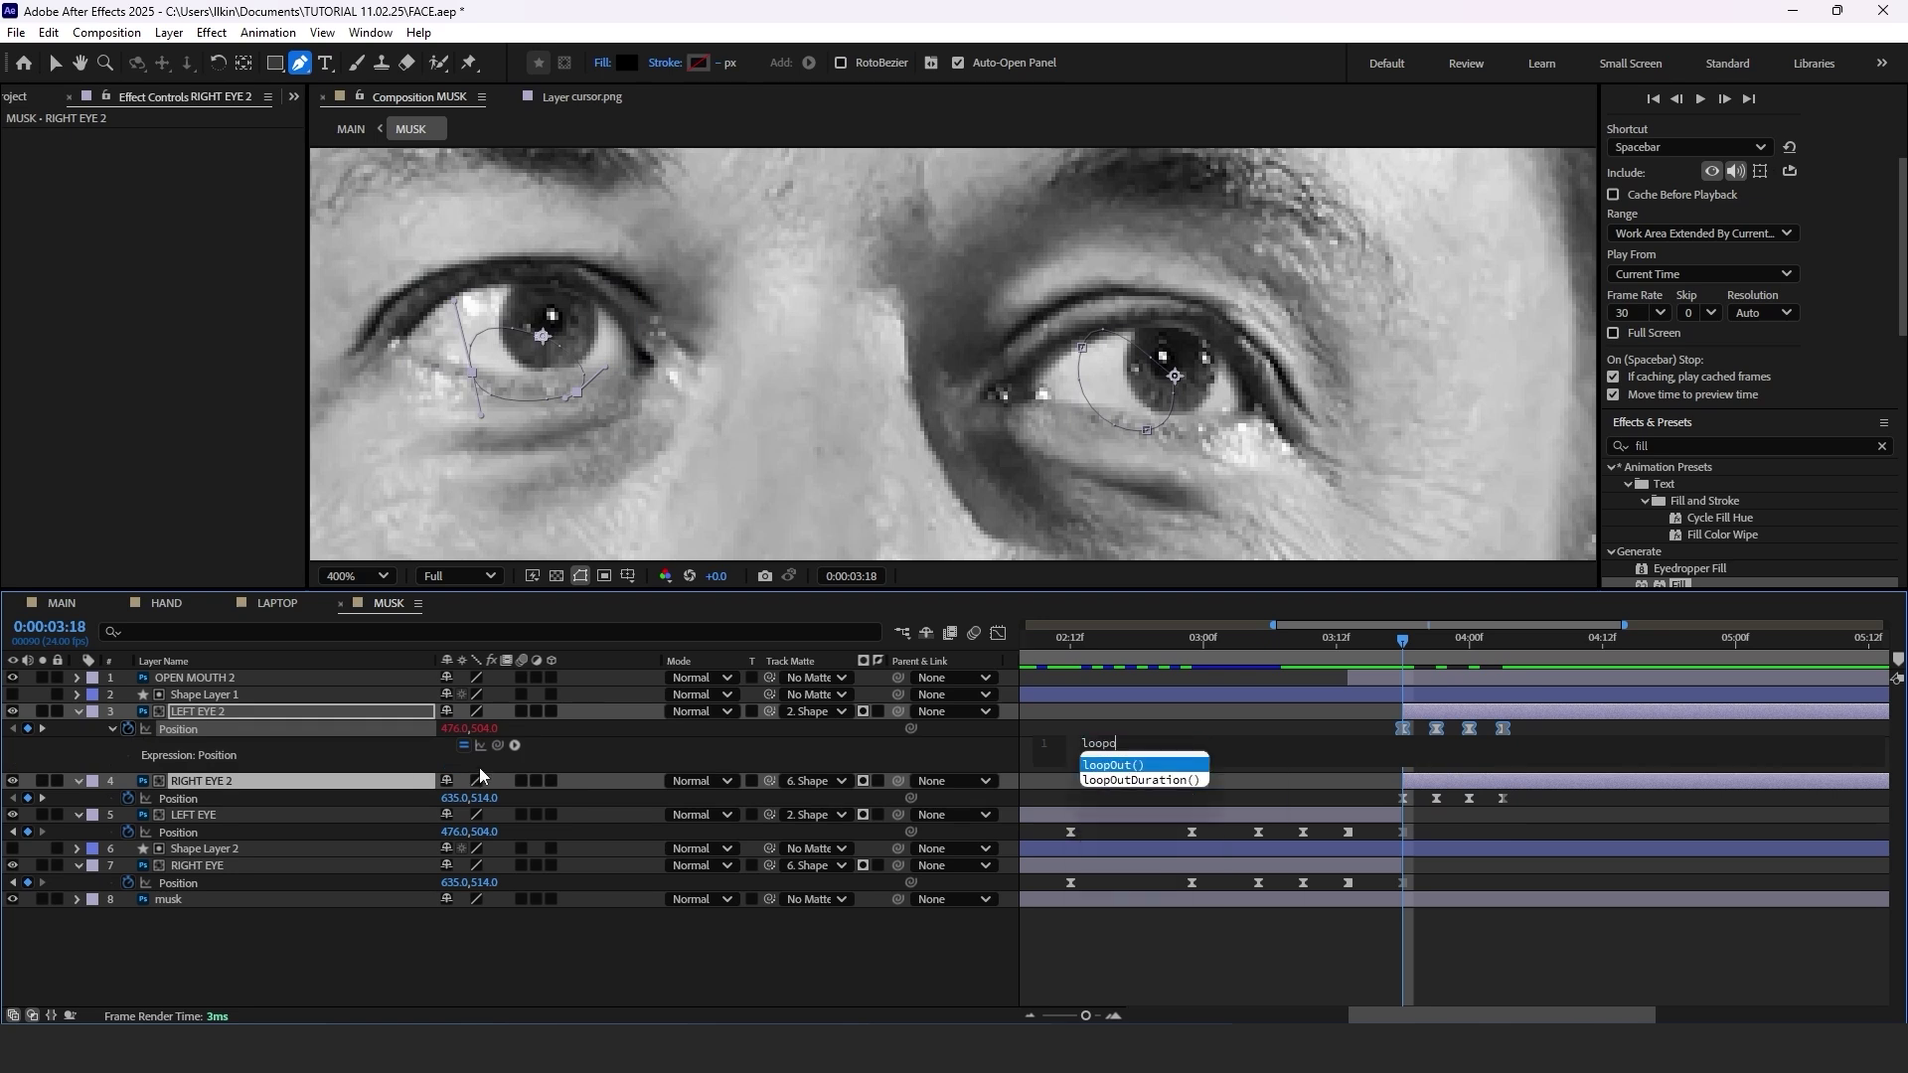
{"action": "key", "text": "Return"}
{"action": "left_click", "coordinate": [129, 799], "text": "alt"}
{"action": "type", "text": "loopo"}
{"action": "left_click_drag", "start_coordinate": [1403, 640], "coordinate": [1580, 654]}
In MAIN, keyframe Paper_09.png's Position, Scale and Rotation at 0:00:00:03 and 0:00:00:05, reaching Position 1015.0, 426.0 and Rotation -12°.
{"action": "left_click", "coordinate": [61, 603]}
{"action": "left_click", "coordinate": [925, 633]}
{"action": "left_click_drag", "start_coordinate": [994, 590], "coordinate": [1030, 801]}
{"action": "left_click", "coordinate": [1059, 887]}
{"action": "key", "text": "p"}
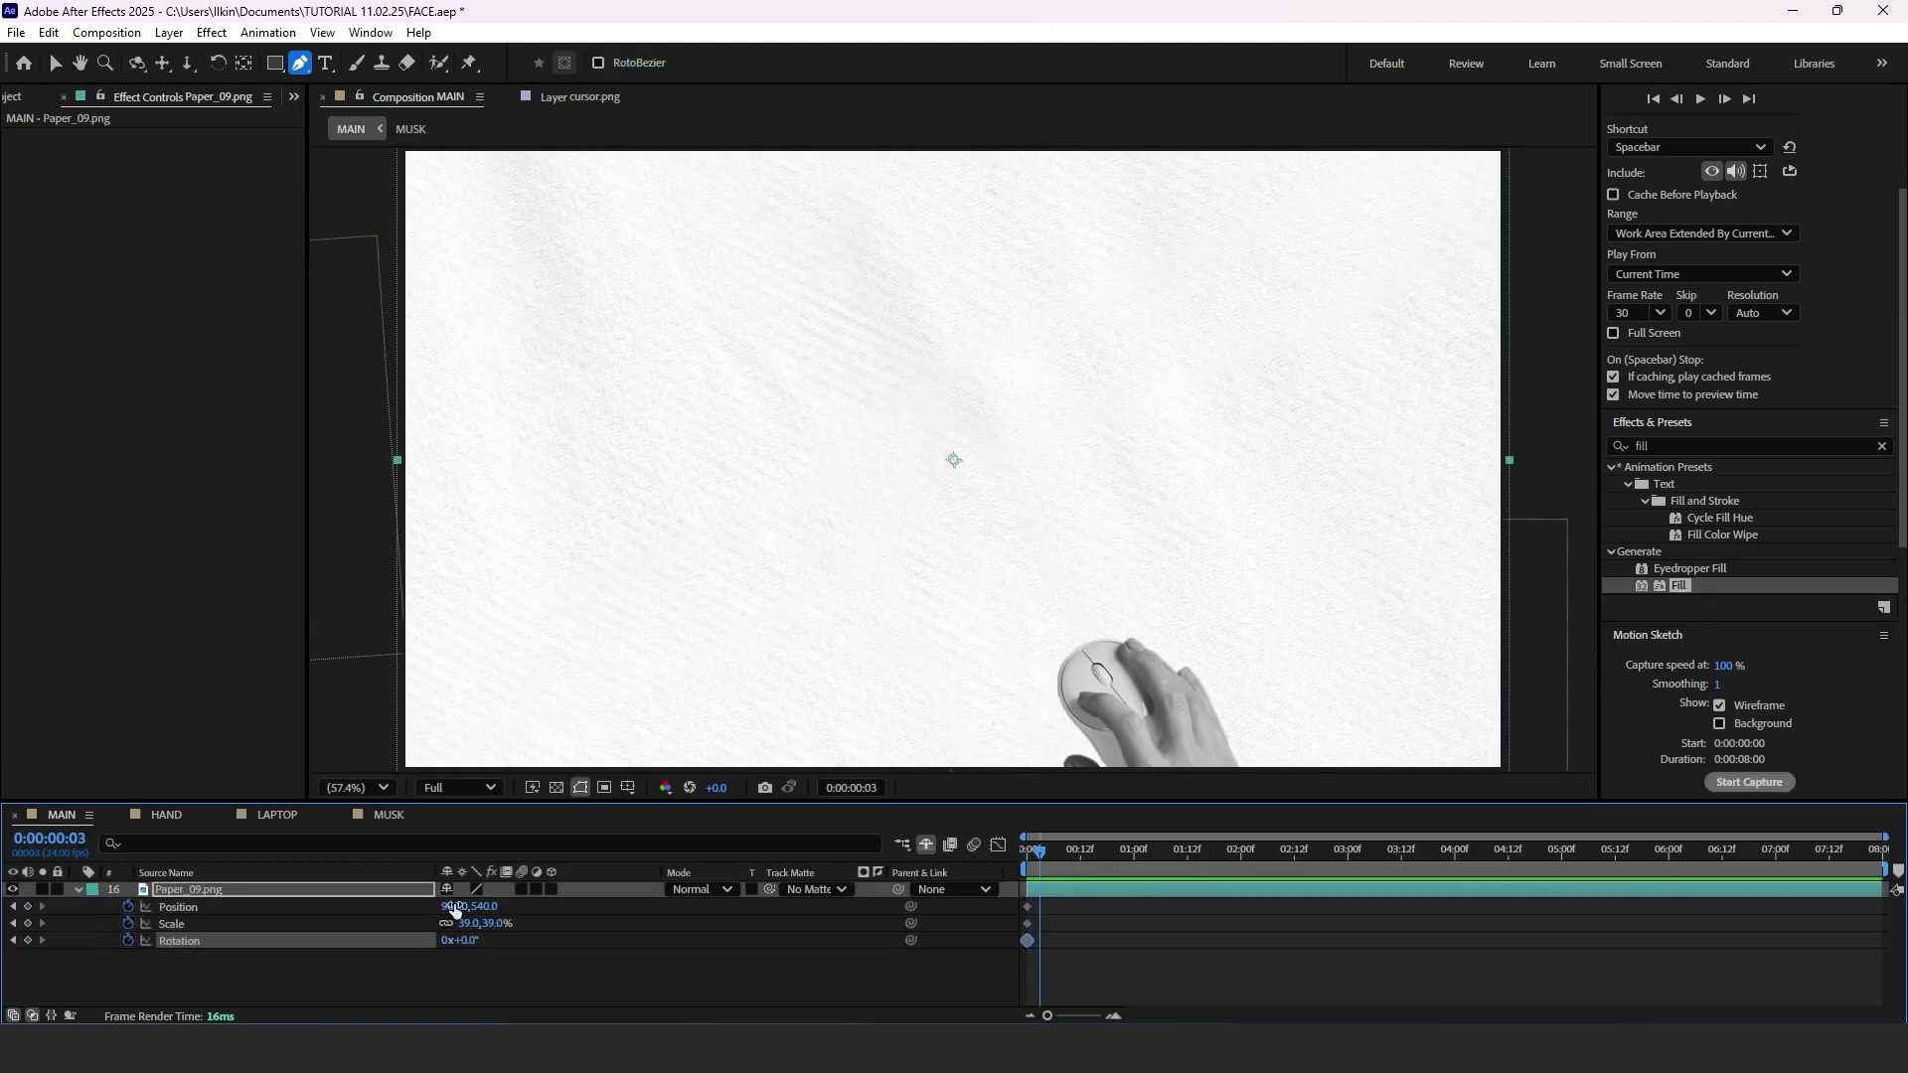
{"action": "left_click_drag", "start_coordinate": [463, 941], "coordinate": [472, 941]}
{"action": "left_click_drag", "start_coordinate": [1041, 853], "coordinate": [1048, 855]}
{"action": "left_click_drag", "start_coordinate": [468, 923], "coordinate": [472, 923]}
{"action": "left_click_drag", "start_coordinate": [472, 940], "coordinate": [378, 906]}
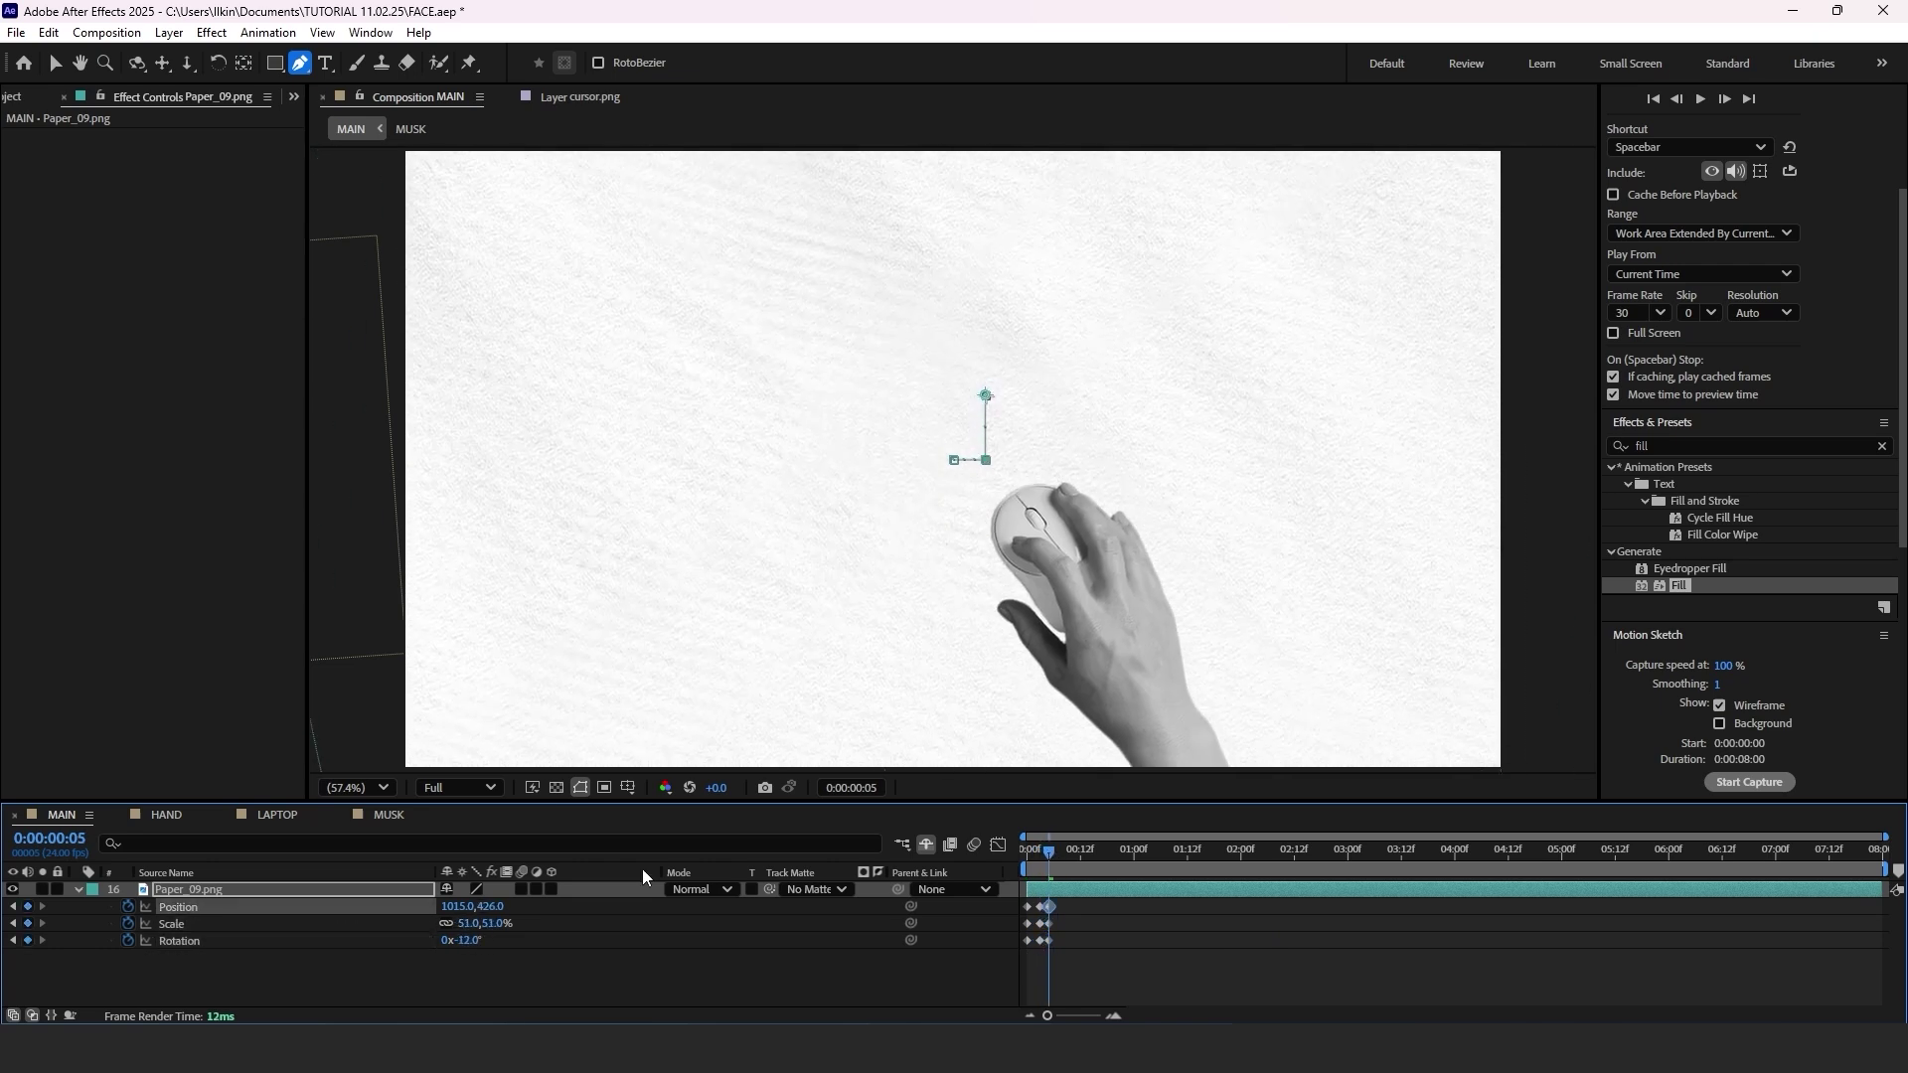
Space Paper_09.png's keyframes three frames apart and, at 0:00:00:09, set Position 1215.0, 493.0, Scale 60% and Rotation 74°.
{"action": "key", "text": "equal"}
{"action": "left_click_drag", "start_coordinate": [1087, 962], "coordinate": [1062, 900]}
{"action": "left_click_drag", "start_coordinate": [1072, 939], "coordinate": [1082, 939]}
{"action": "key", "text": "Page_Down"}
{"action": "key", "text": "Page_Down"}
{"action": "key", "text": "Page_Down"}
{"action": "key", "text": "Page_Down"}
{"action": "left_click_drag", "start_coordinate": [463, 923], "coordinate": [555, 906]}
Convert all of Paper_09.png's Position, Scale and Rotation keyframes to hold keyframes.
{"action": "left_click_drag", "start_coordinate": [992, 897], "coordinate": [1176, 962]}
{"action": "right_click", "coordinate": [1054, 923]}
{"action": "left_click", "coordinate": [1153, 820]}
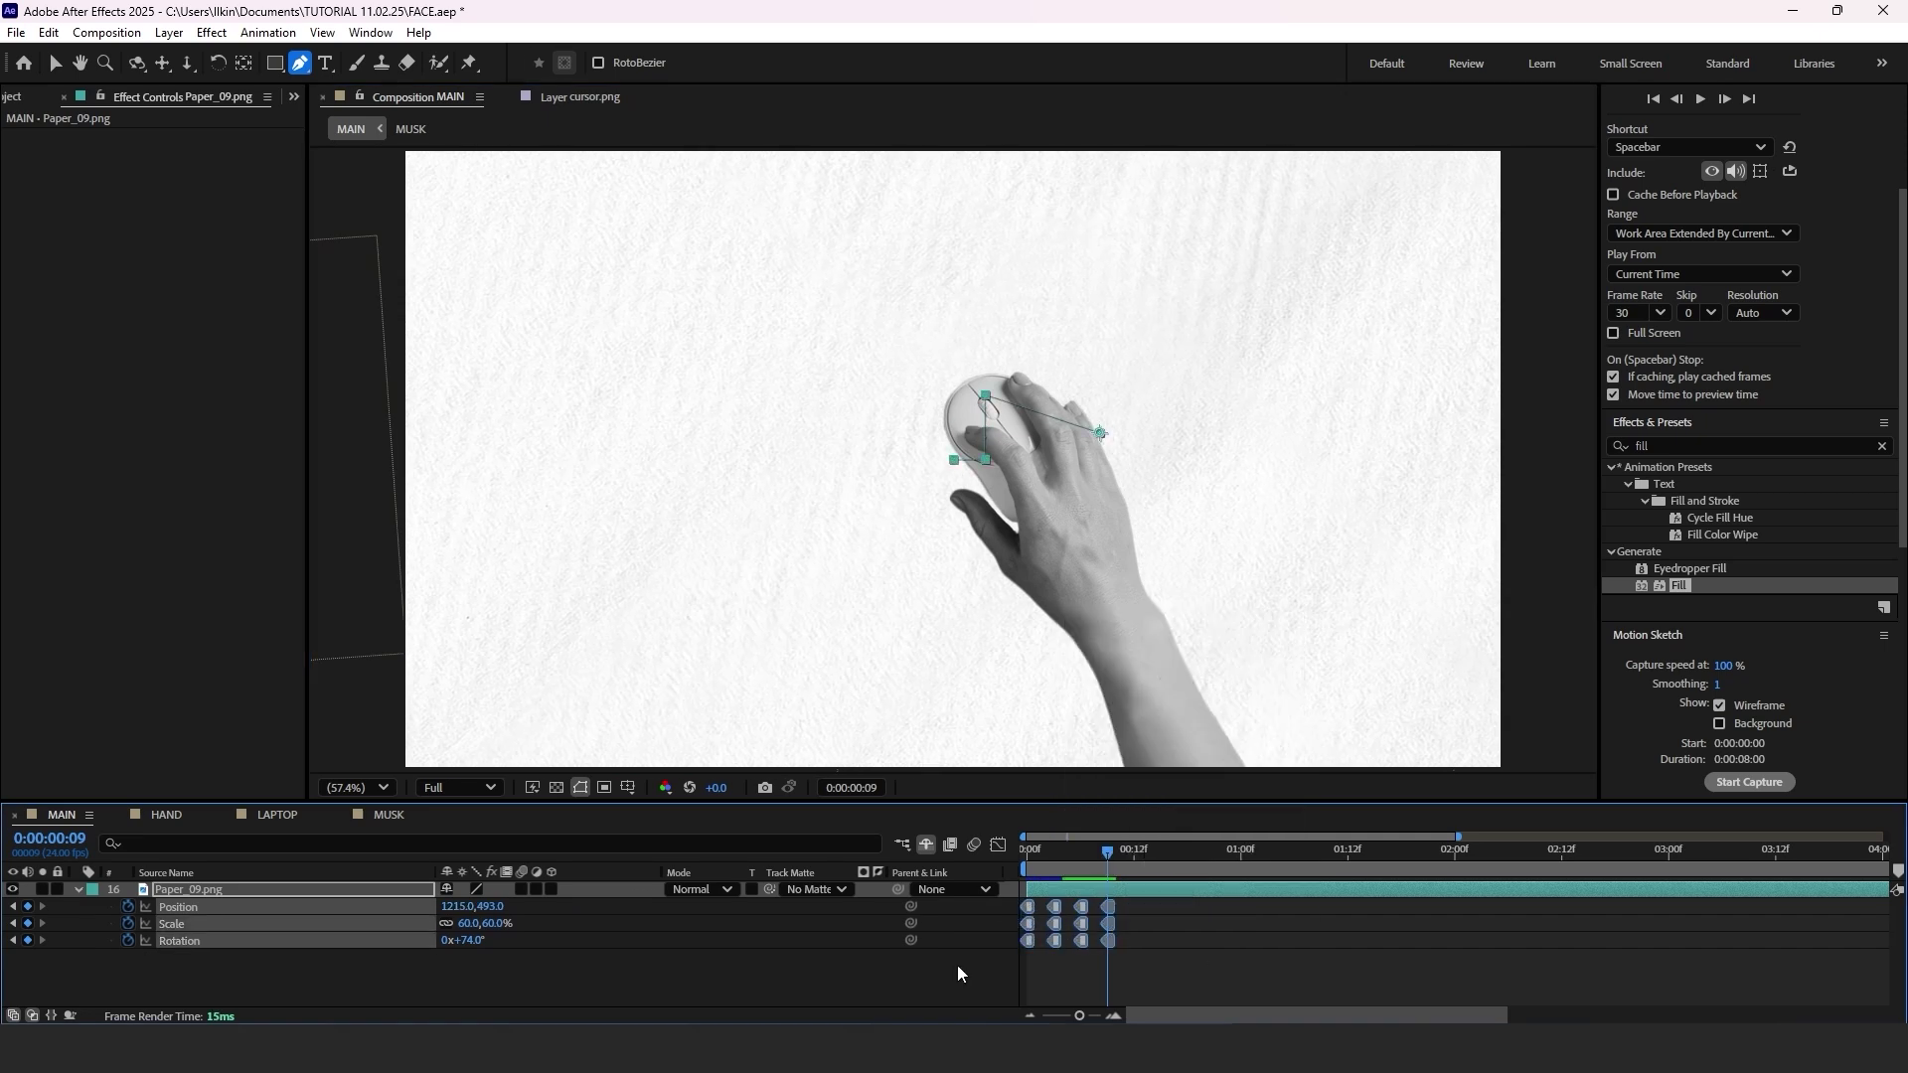
Add loopOut() expressions to Paper_09.png's Position, Scale and Rotation.
{"action": "left_click", "coordinate": [128, 906], "text": "alt"}
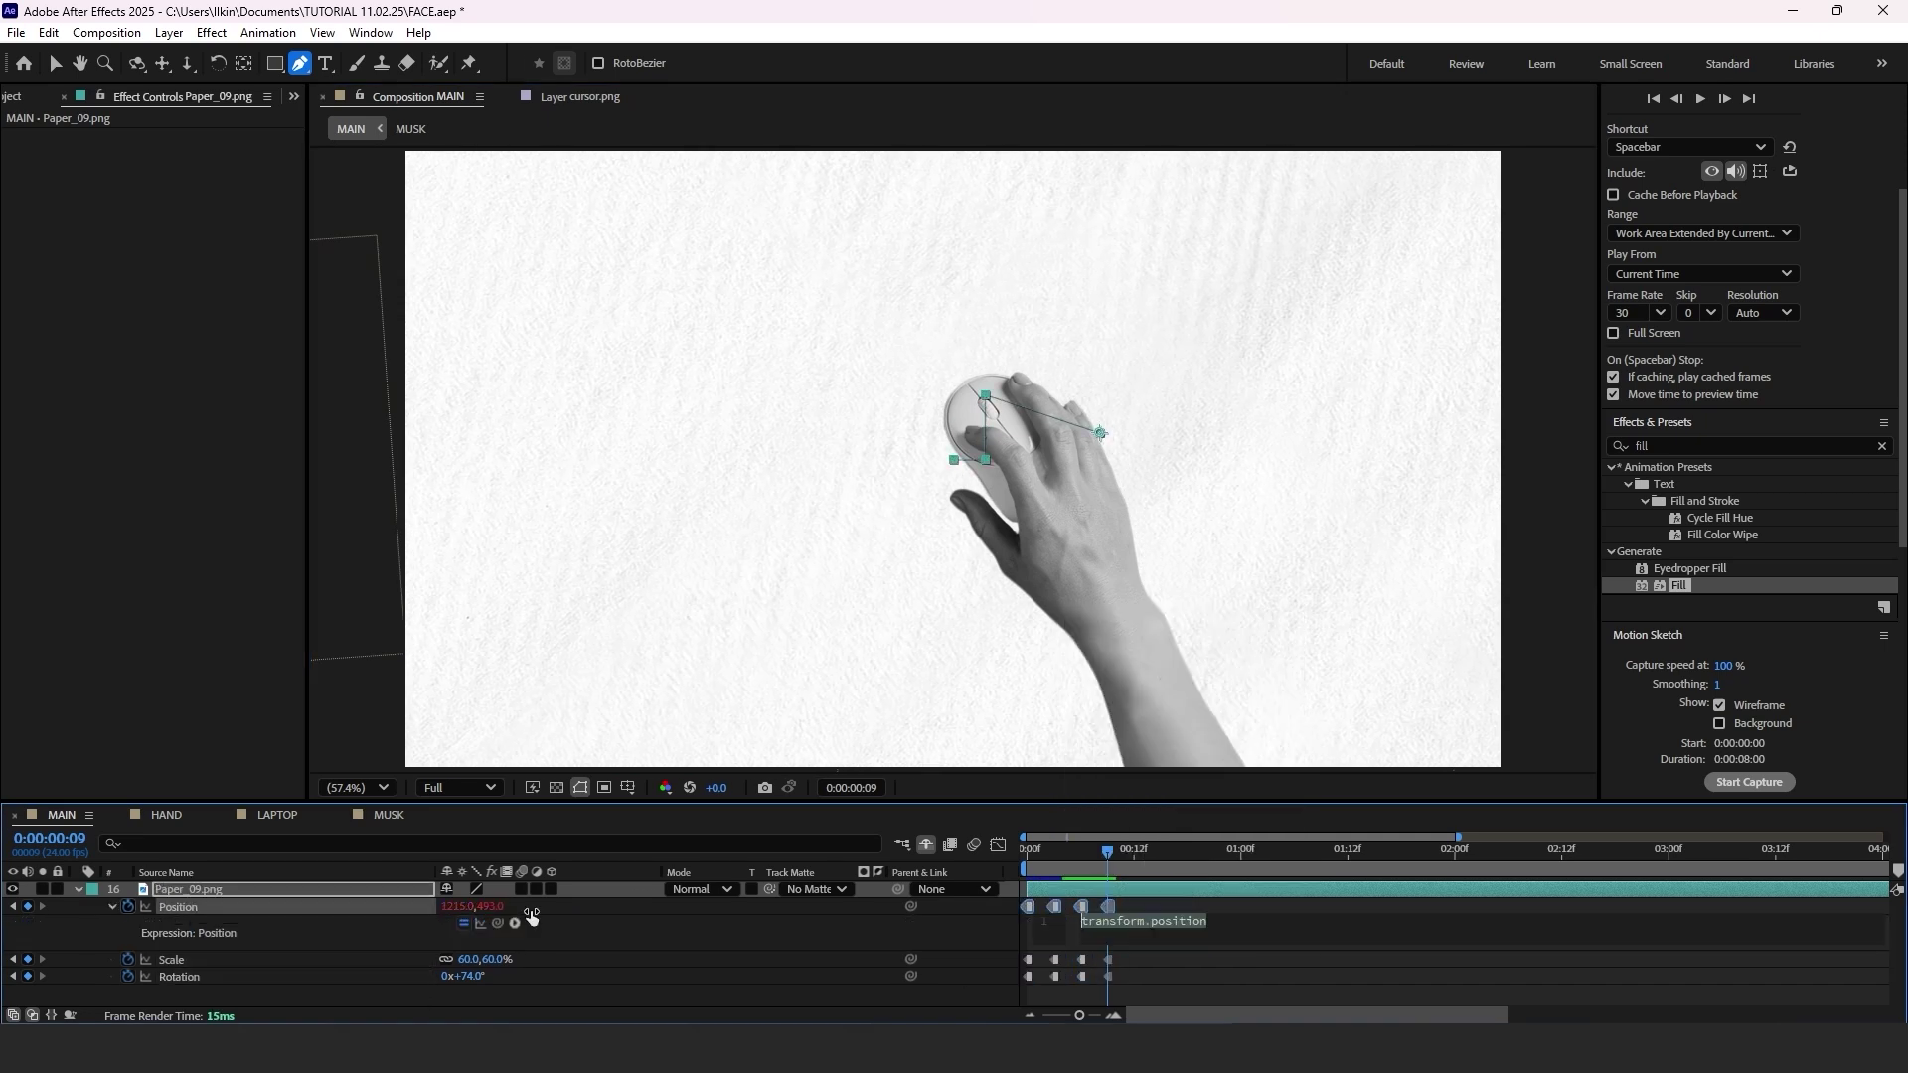
{"action": "type", "text": "loopOut()"}
{"action": "left_click", "coordinate": [128, 959], "text": "alt"}
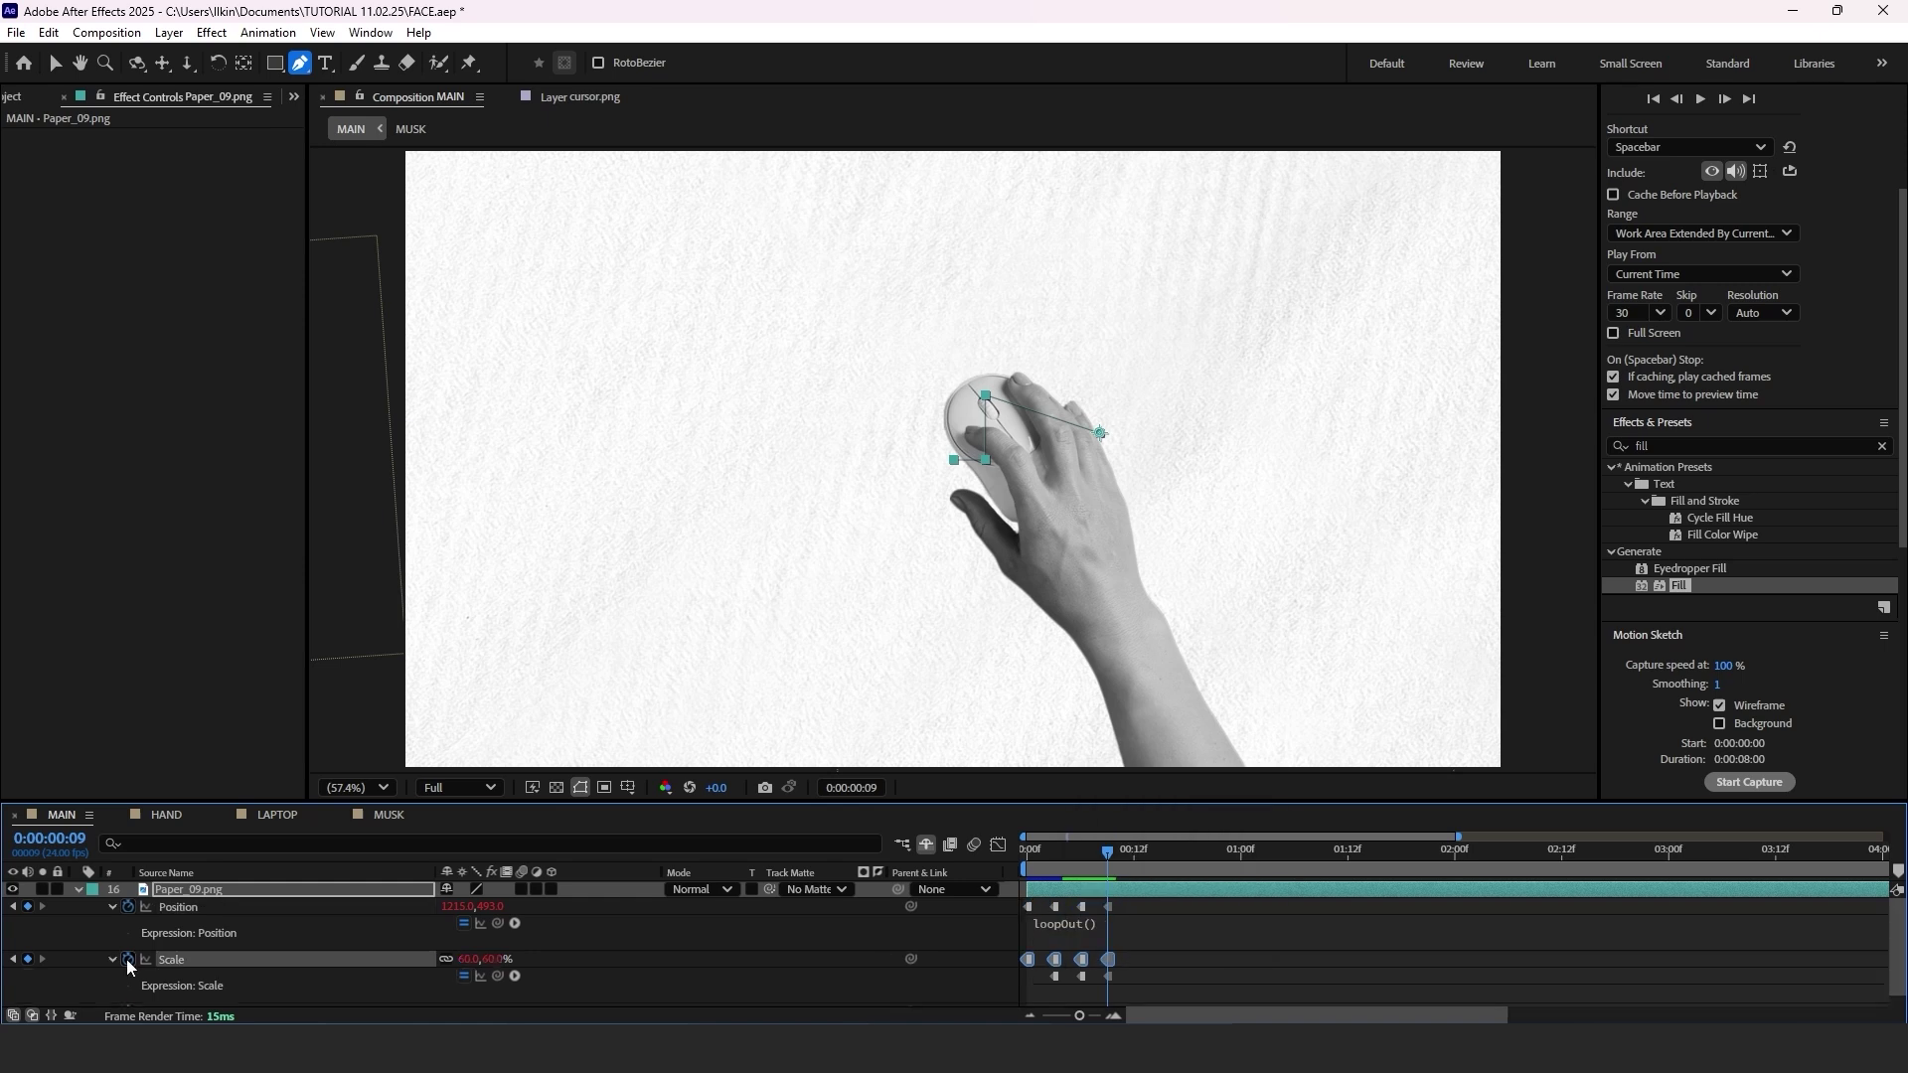
{"action": "type", "text": "loopOut()"}
{"action": "scroll", "coordinate": [128, 979], "scroll_direction": "down", "scroll_amount": 1}
{"action": "left_click", "coordinate": [128, 997], "text": "alt"}
{"action": "type", "text": "loopo"}
{"action": "scroll", "coordinate": [133, 1001], "scroll_direction": "down", "scroll_amount": 1}
{"action": "key", "text": "Return"}
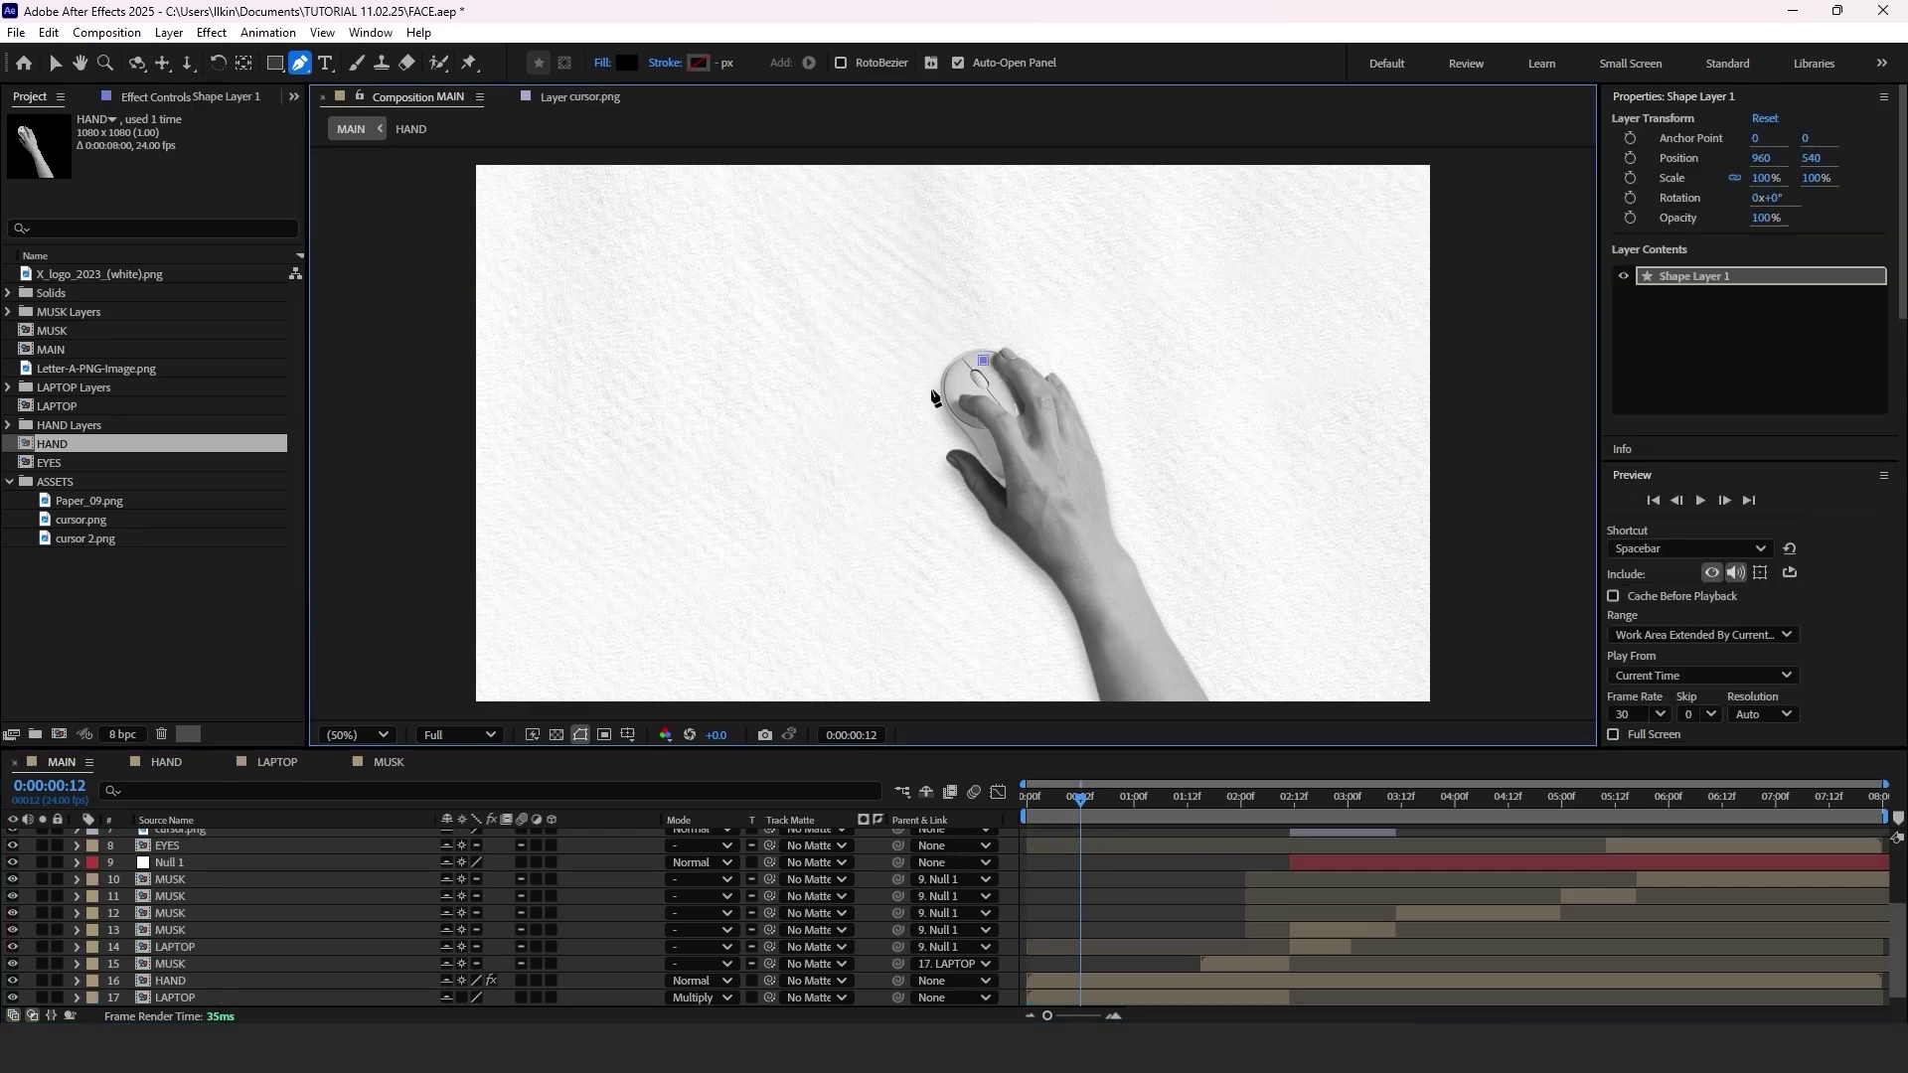
Draw a closed angular Pen shape over the hand, pointing out beside the mouse and running down along the forearm.
{"action": "left_click", "coordinate": [857, 418]}
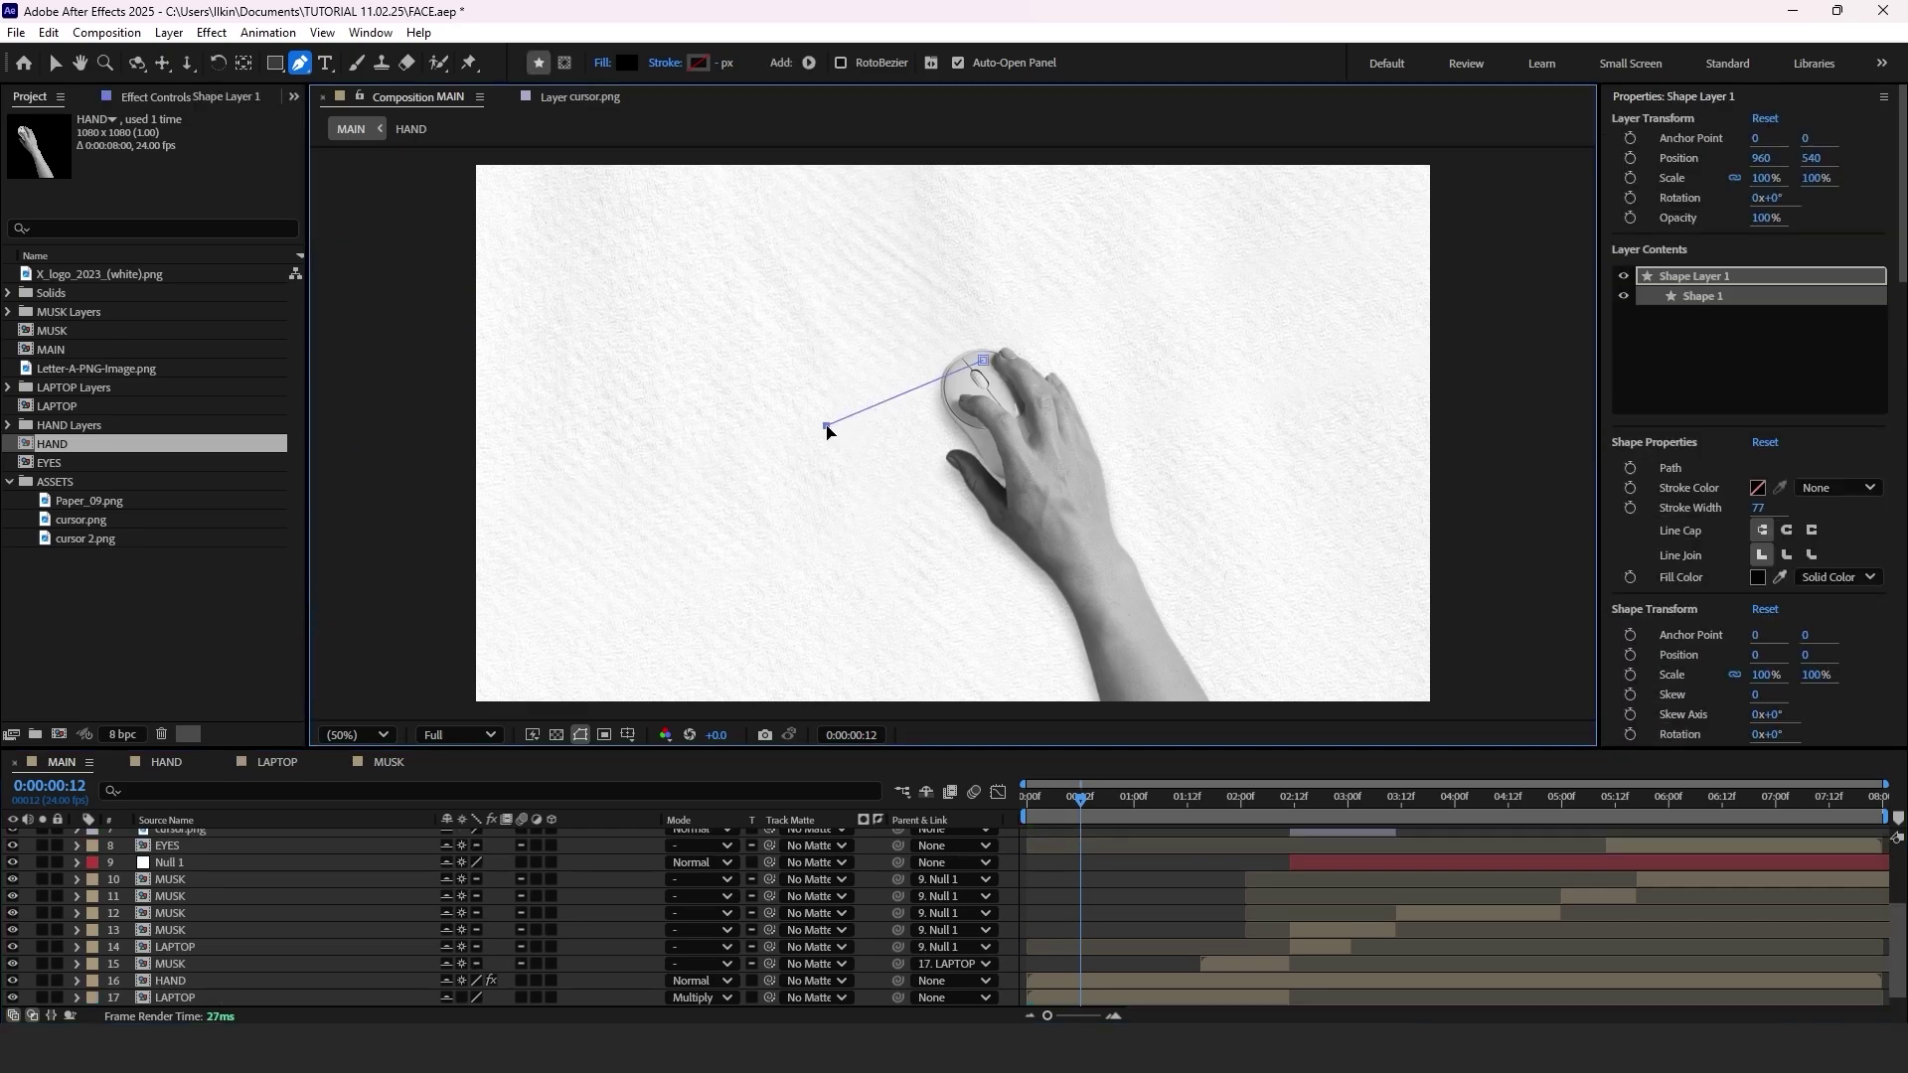
{"action": "left_click", "coordinate": [1058, 615]}
{"action": "left_click", "coordinate": [983, 359]}
{"action": "key", "text": "v"}
Move Shape Layer 1 directly beneath the HAND layer in MAIN and hide the shy layers.
{"action": "scroll", "coordinate": [166, 864], "scroll_direction": "up", "scroll_amount": 3}
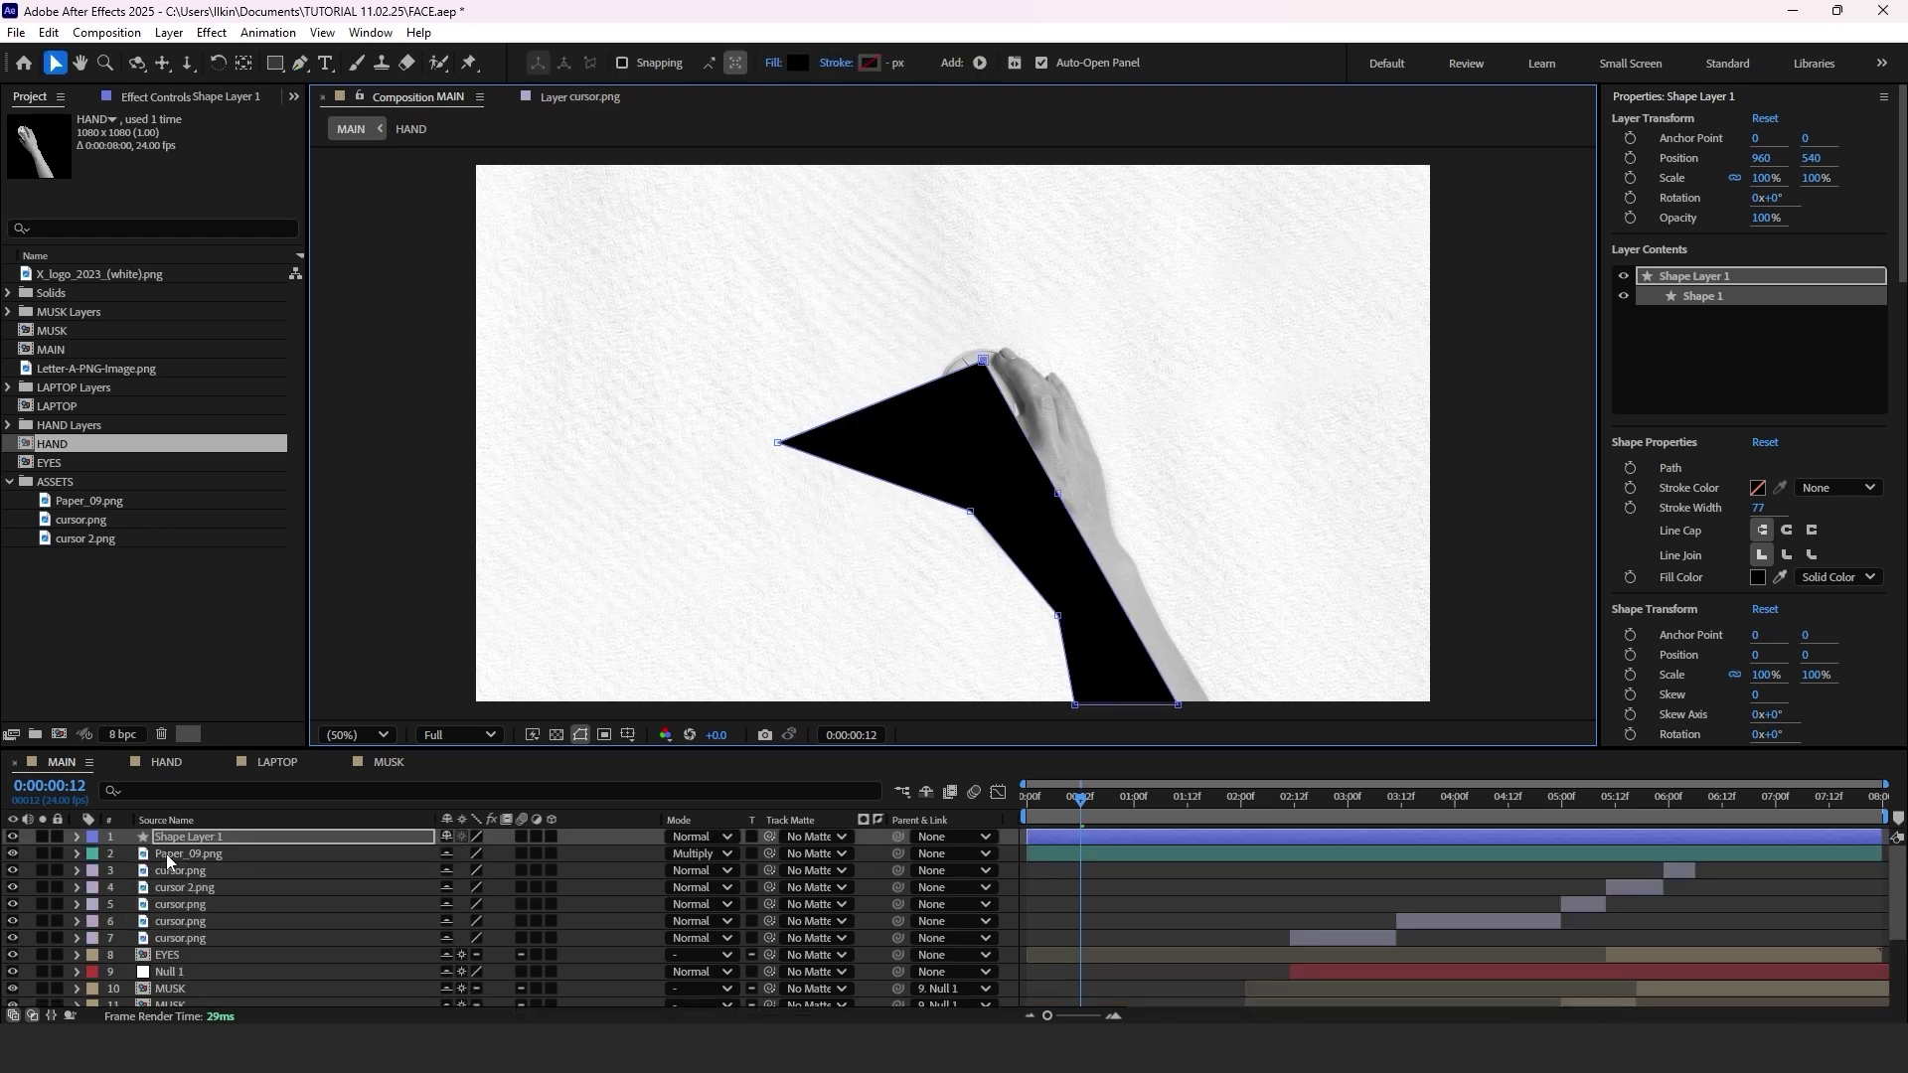
{"action": "scroll", "coordinate": [201, 911], "scroll_direction": "down", "scroll_amount": 3}
{"action": "left_click_drag", "start_coordinate": [169, 837], "coordinate": [230, 973]}
{"action": "left_click", "coordinate": [926, 791]}
Fill the angular shape with yellow and set its layer to Multiply, starting at 0:00:00:09.
{"action": "left_click", "coordinate": [796, 63]}
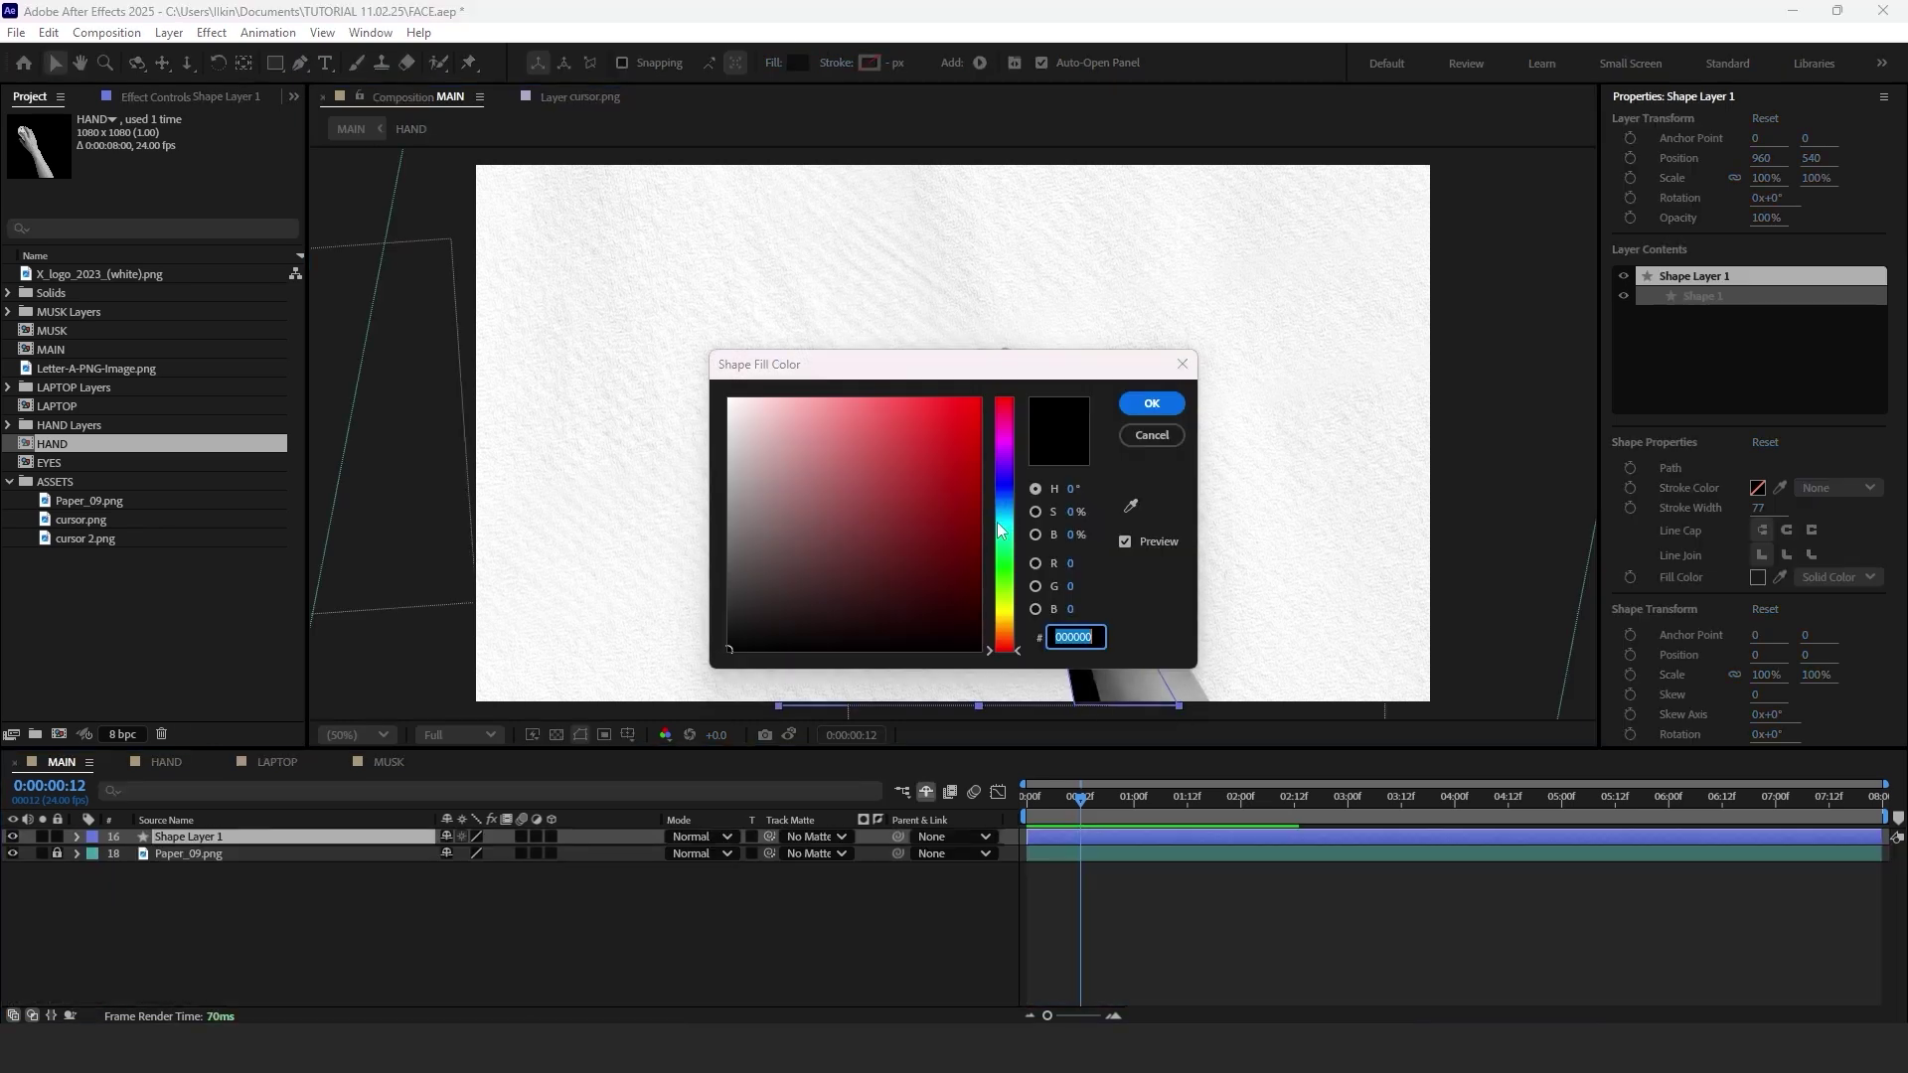
{"action": "left_click", "coordinate": [1338, 503]}
{"action": "left_click_drag", "start_coordinate": [900, 364], "coordinate": [1382, 345]}
{"action": "left_click", "coordinate": [1231, 499]}
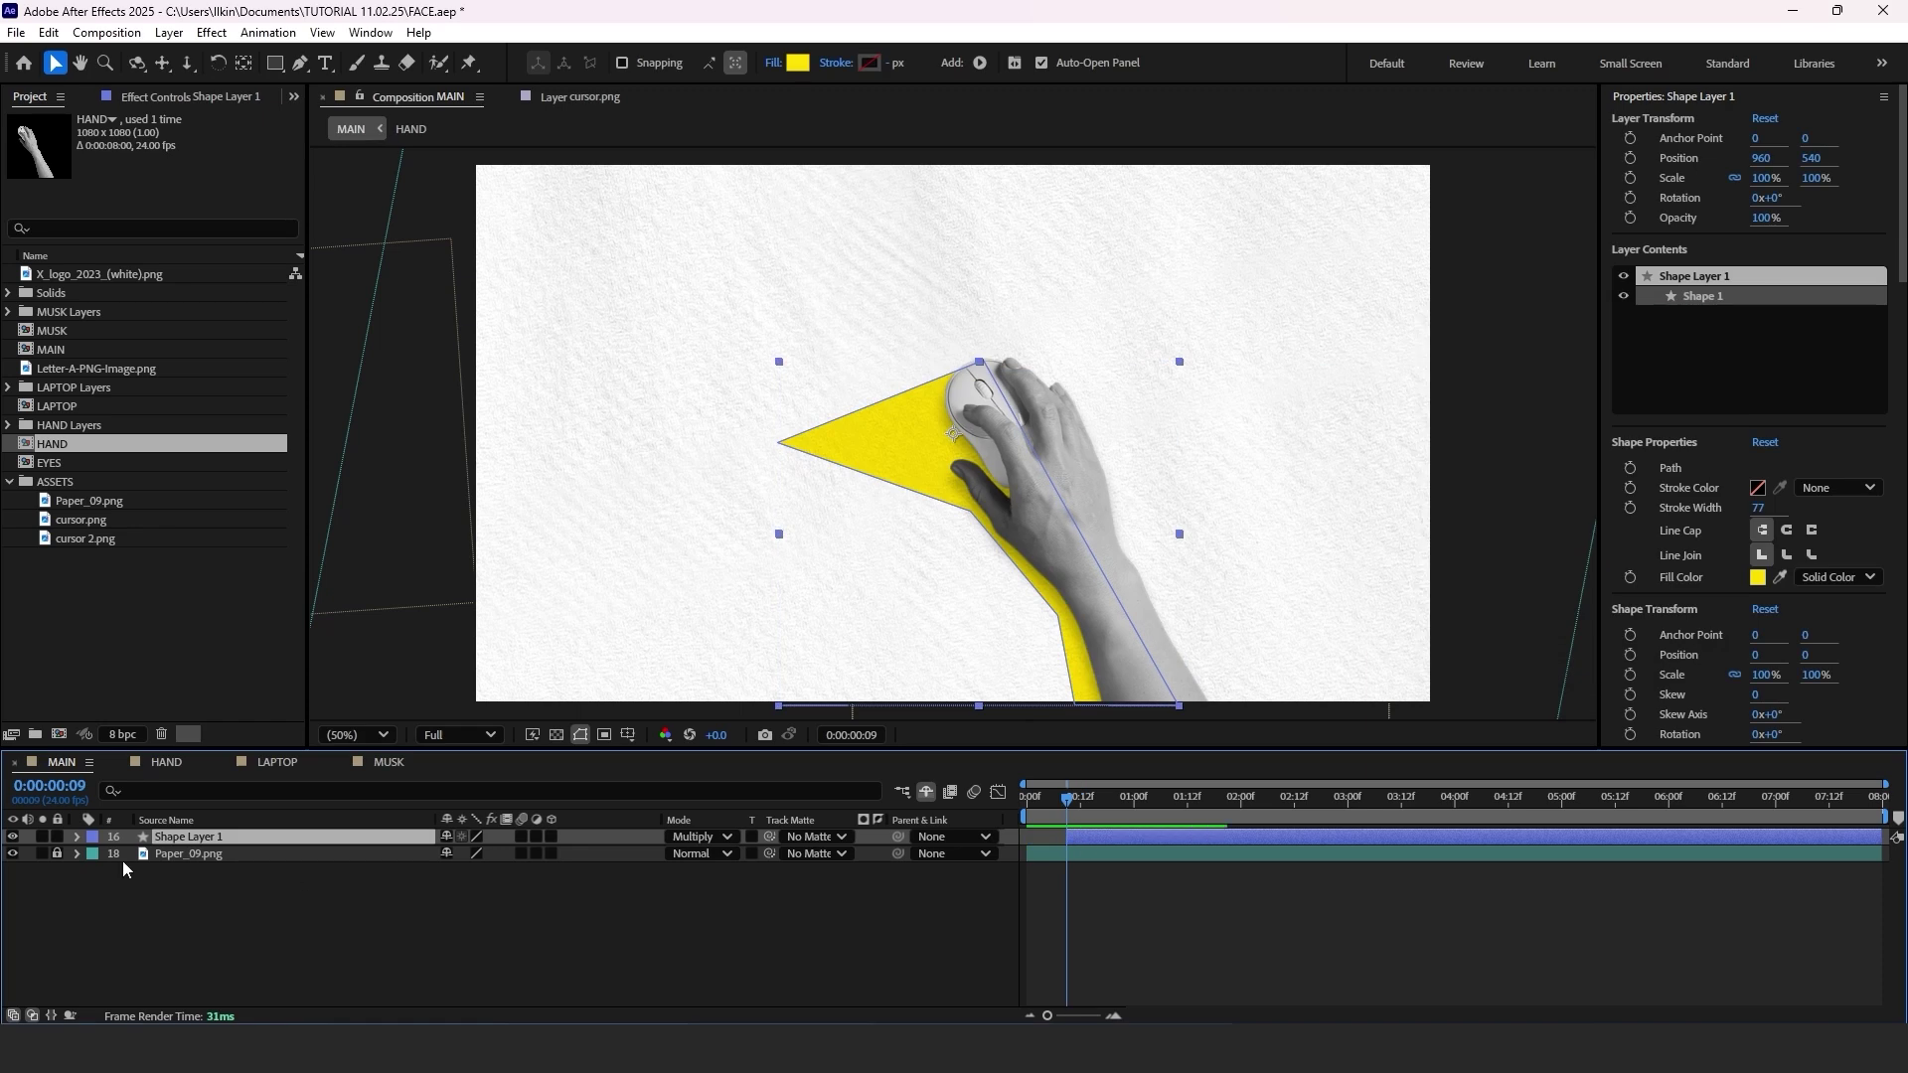
Expand Shape Layer 1's Shape 1 contents and keyframe its Path at 0:00:00:09.
{"action": "left_click", "coordinate": [77, 837]}
{"action": "left_click", "coordinate": [94, 855]}
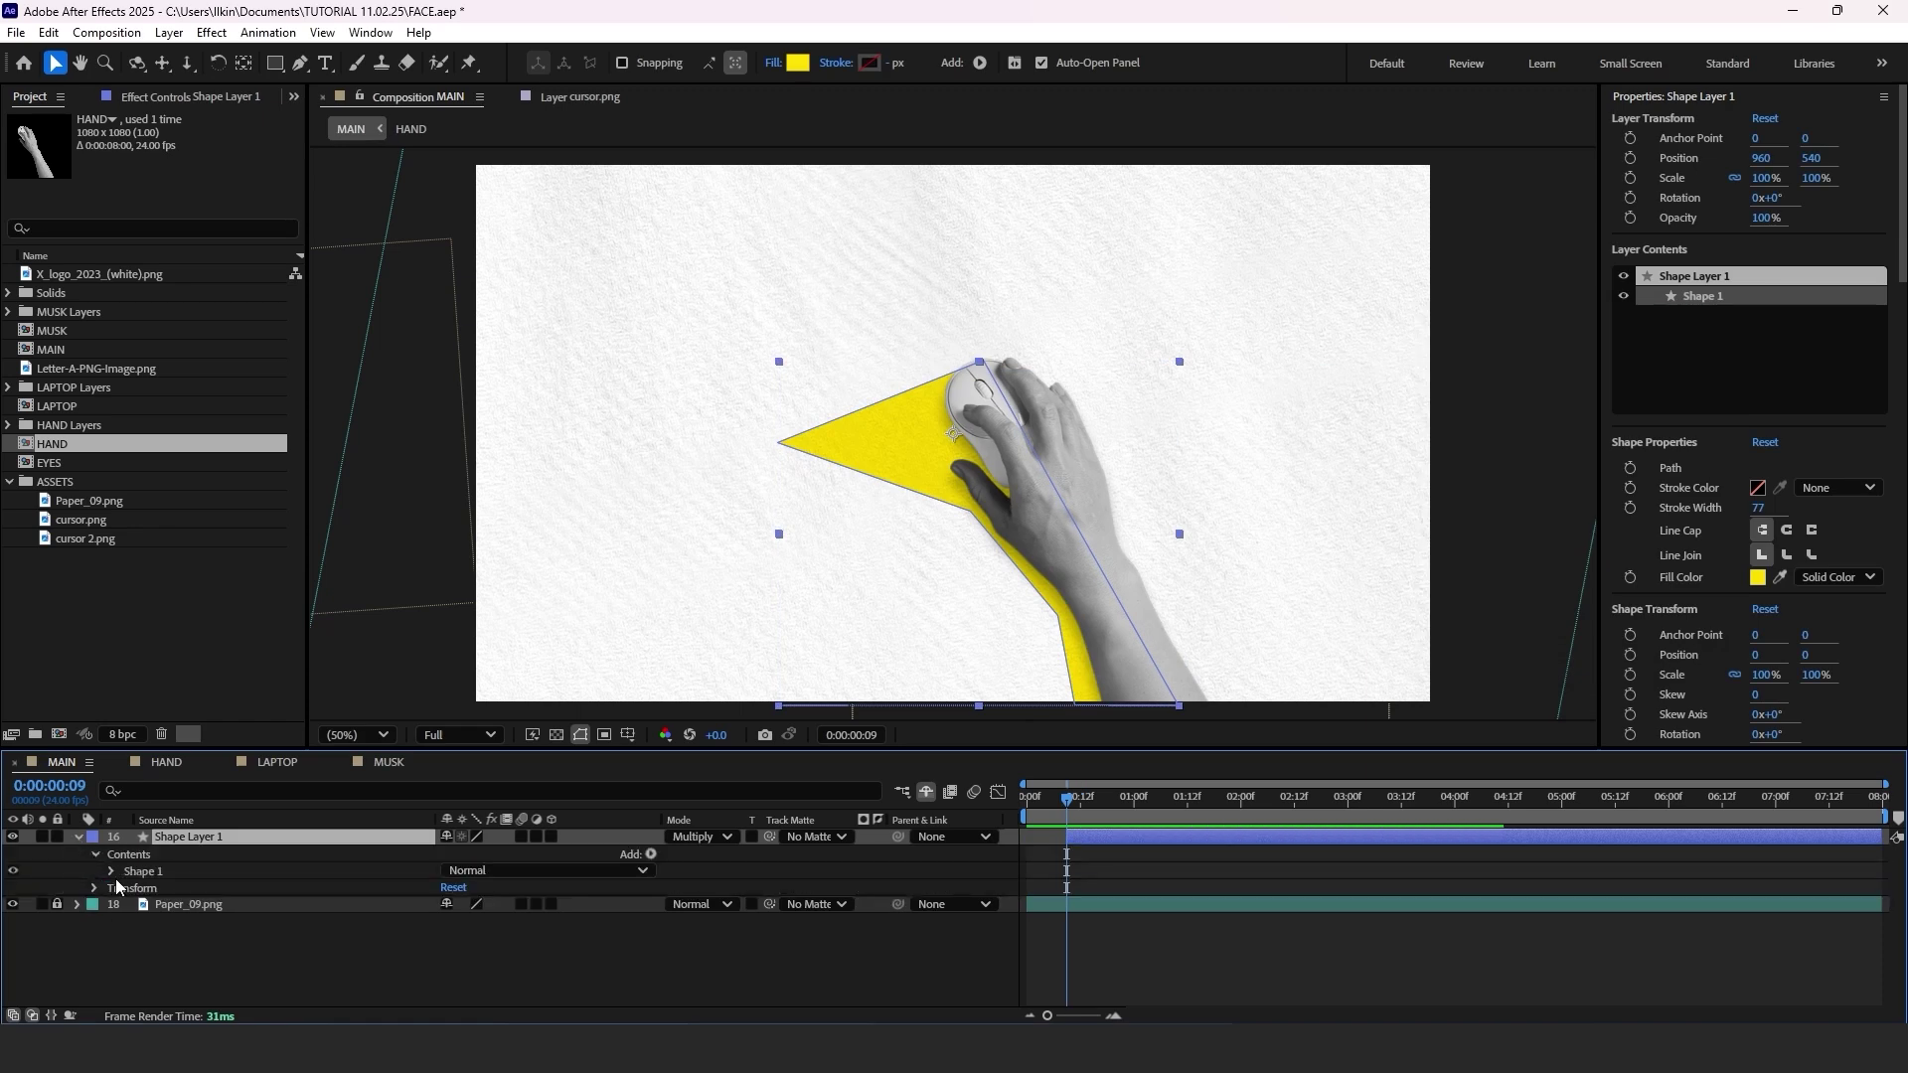
{"action": "left_click", "coordinate": [110, 871]}
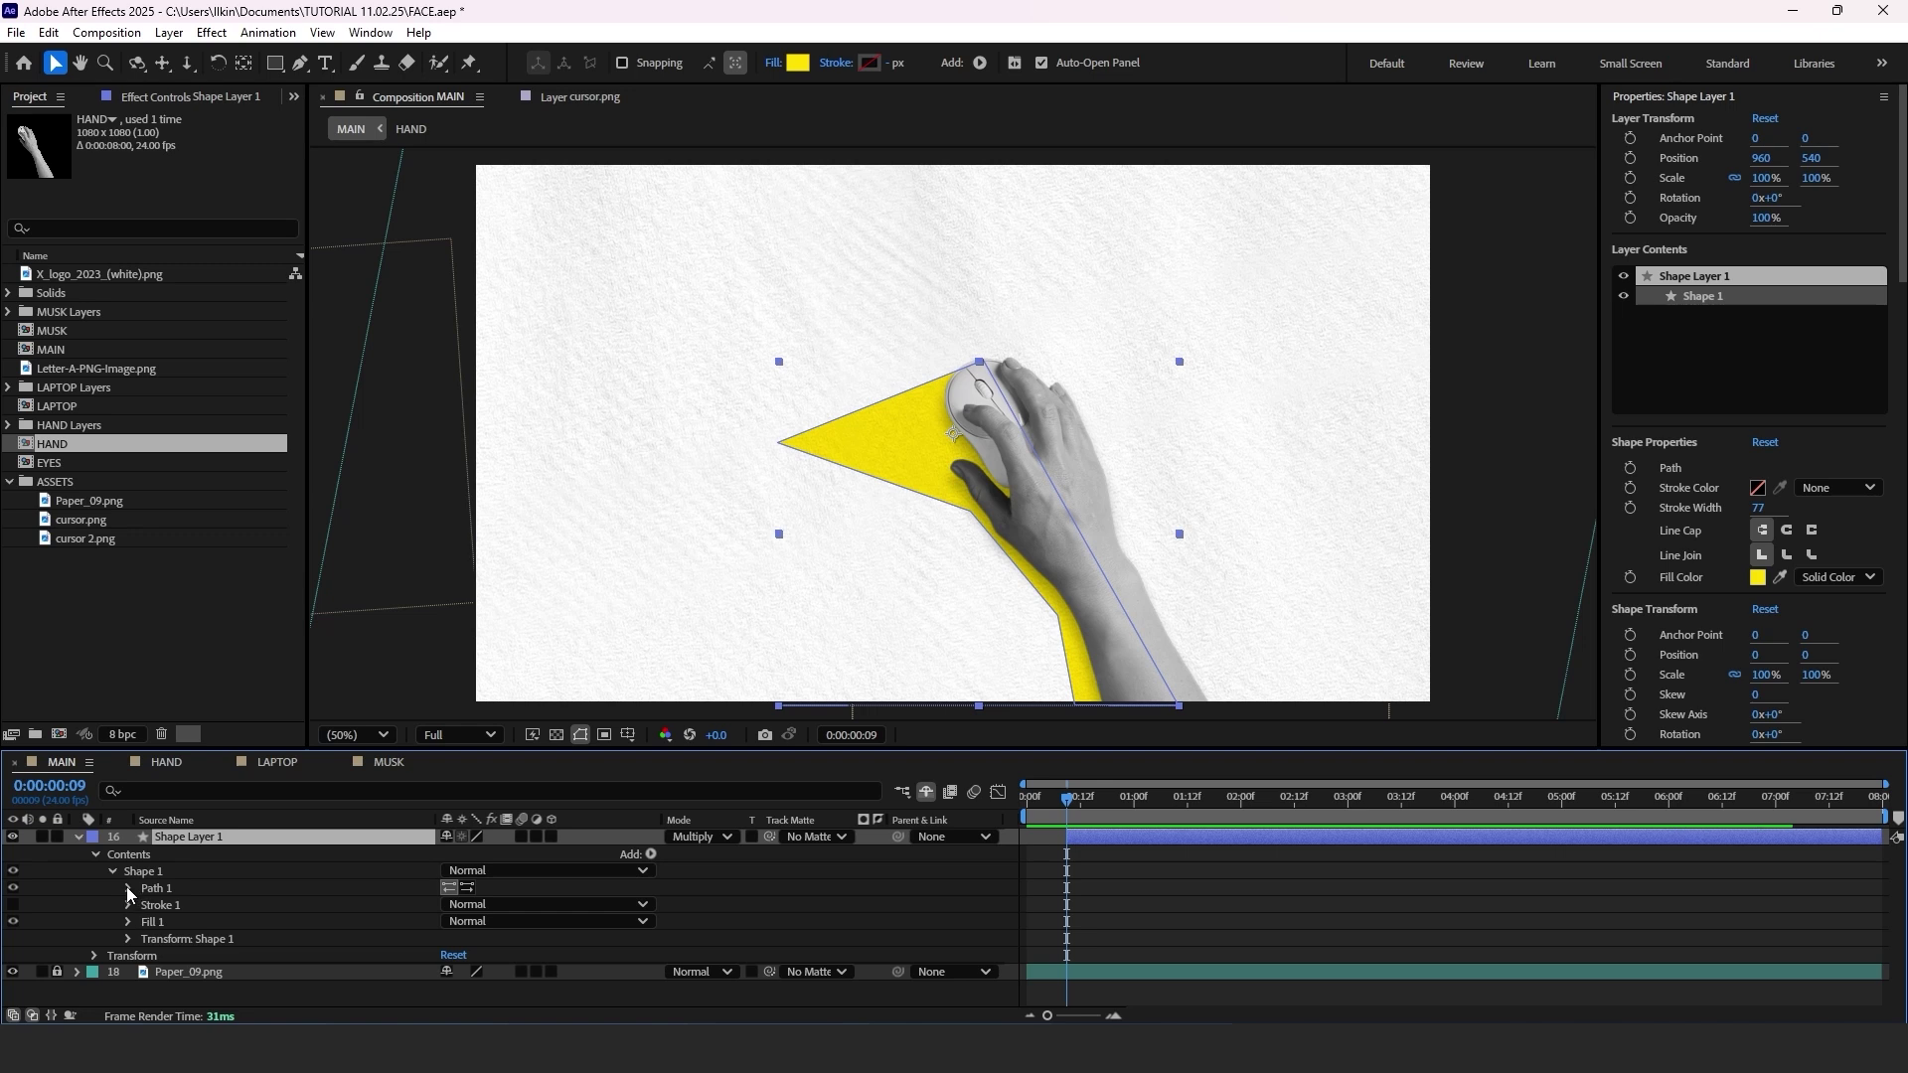
{"action": "left_click", "coordinate": [129, 890]}
{"action": "left_click", "coordinate": [162, 906]}
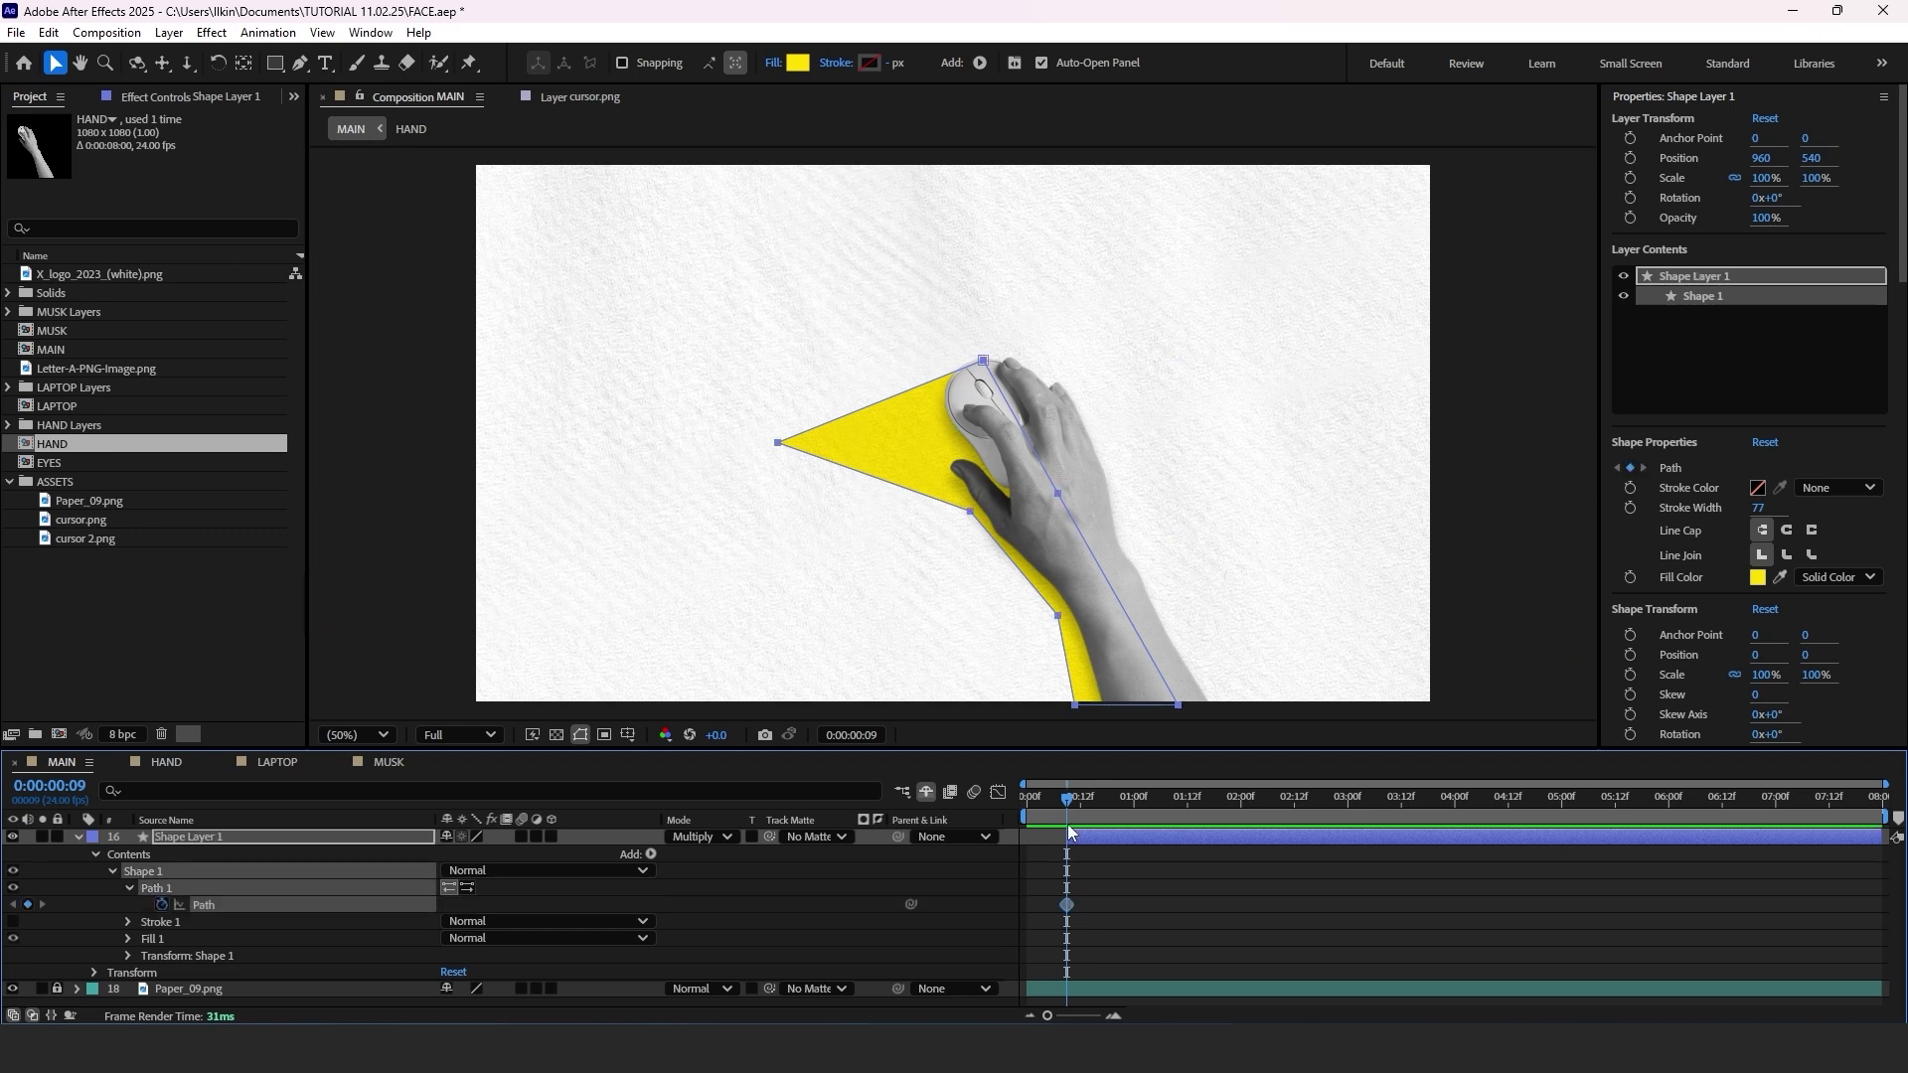
Reshape the yellow shape's Path by 0:00:01:10 so its upper corner follows the mouse.
{"action": "left_click_drag", "start_coordinate": [1066, 808], "coordinate": [1177, 800]}
{"action": "left_click_drag", "start_coordinate": [983, 359], "coordinate": [961, 320]}
{"action": "key", "text": "ctrl+z"}
{"action": "key", "text": "g"}
{"action": "left_click", "coordinate": [187, 837]}
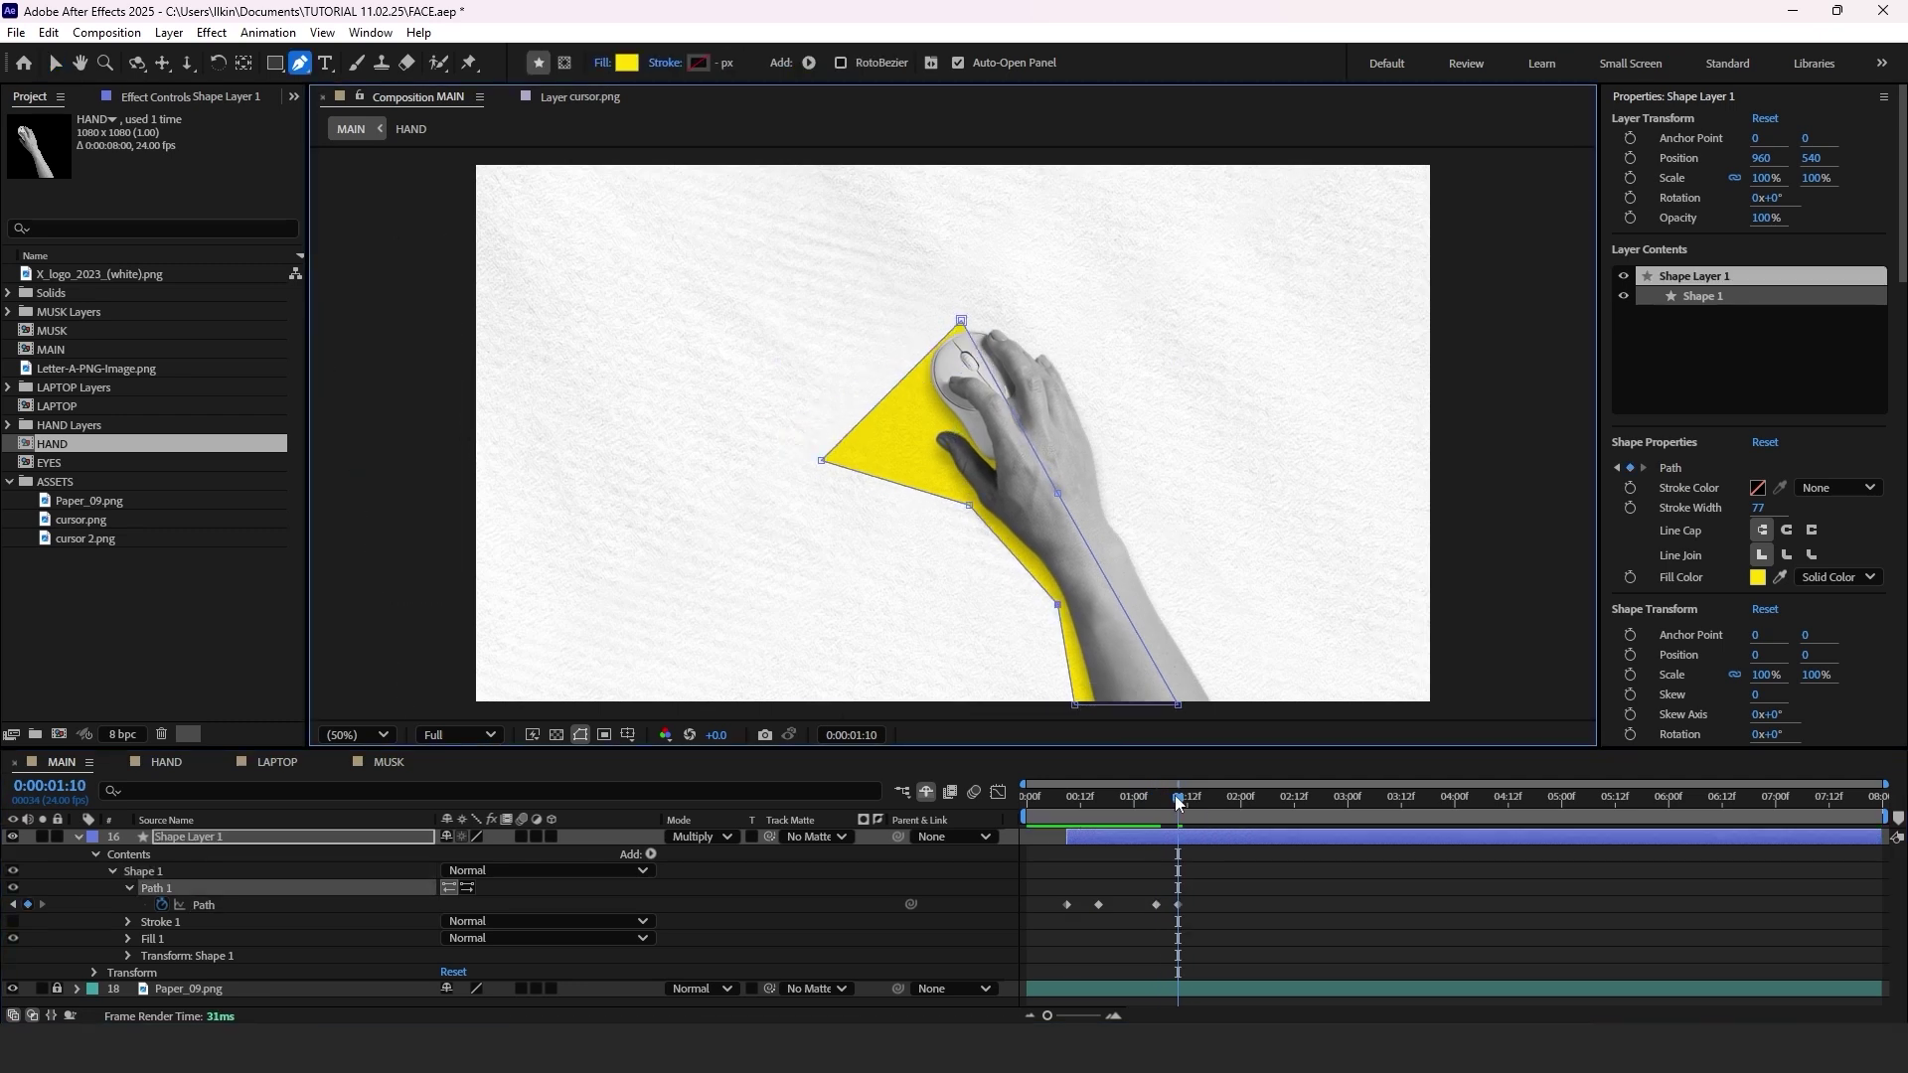
Reshape the yellow shape's Path at 0:00:01:12 and pull its points in behind the hand over the following frames.
{"action": "left_click_drag", "start_coordinate": [1178, 802], "coordinate": [1187, 803]}
{"action": "left_click_drag", "start_coordinate": [961, 321], "coordinate": [1008, 397]}
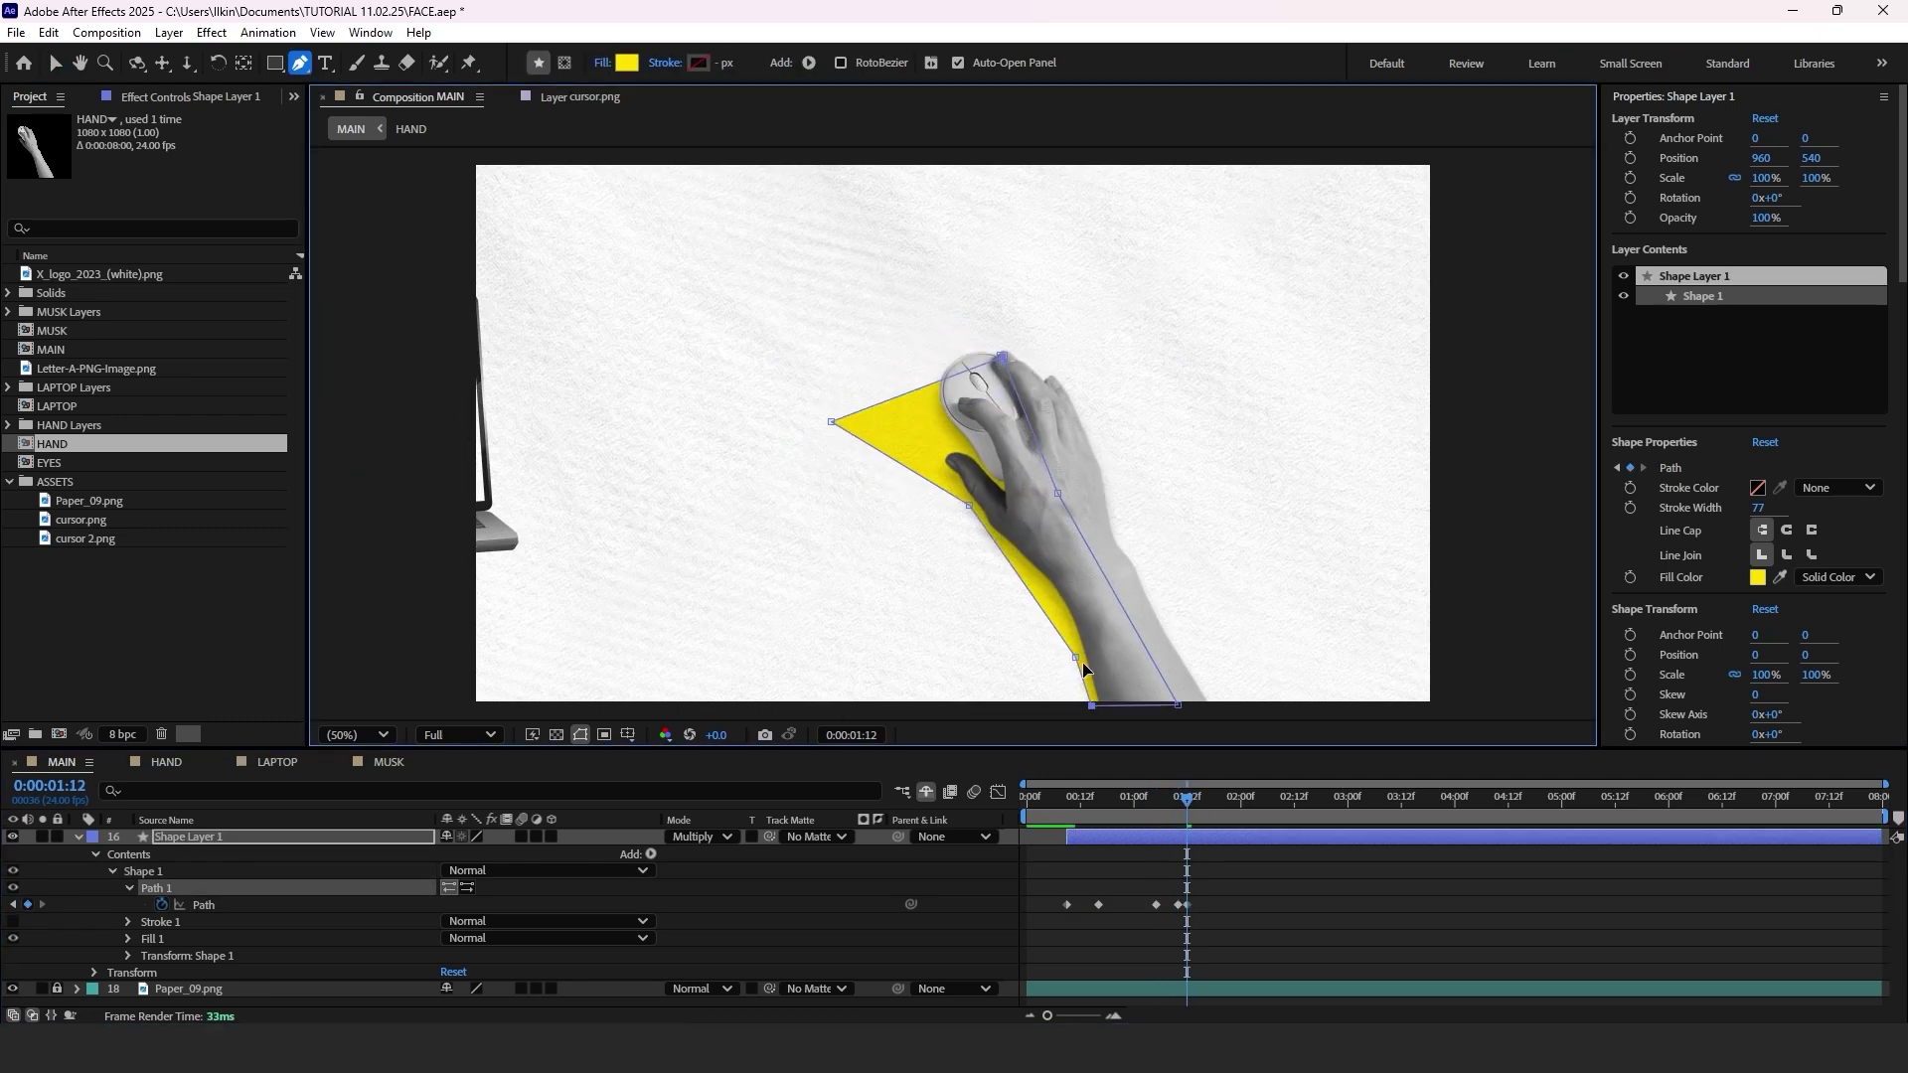
{"action": "left_click_drag", "start_coordinate": [831, 421], "coordinate": [885, 445]}
{"action": "key", "text": "Page_Down"}
{"action": "key", "text": "Page_Down"}
{"action": "left_click_drag", "start_coordinate": [1002, 356], "coordinate": [1057, 469]}
{"action": "left_click_drag", "start_coordinate": [1057, 493], "coordinate": [1074, 534]}
{"action": "key", "text": "Page_Down"}
{"action": "left_click_drag", "start_coordinate": [1058, 469], "coordinate": [1094, 569]}
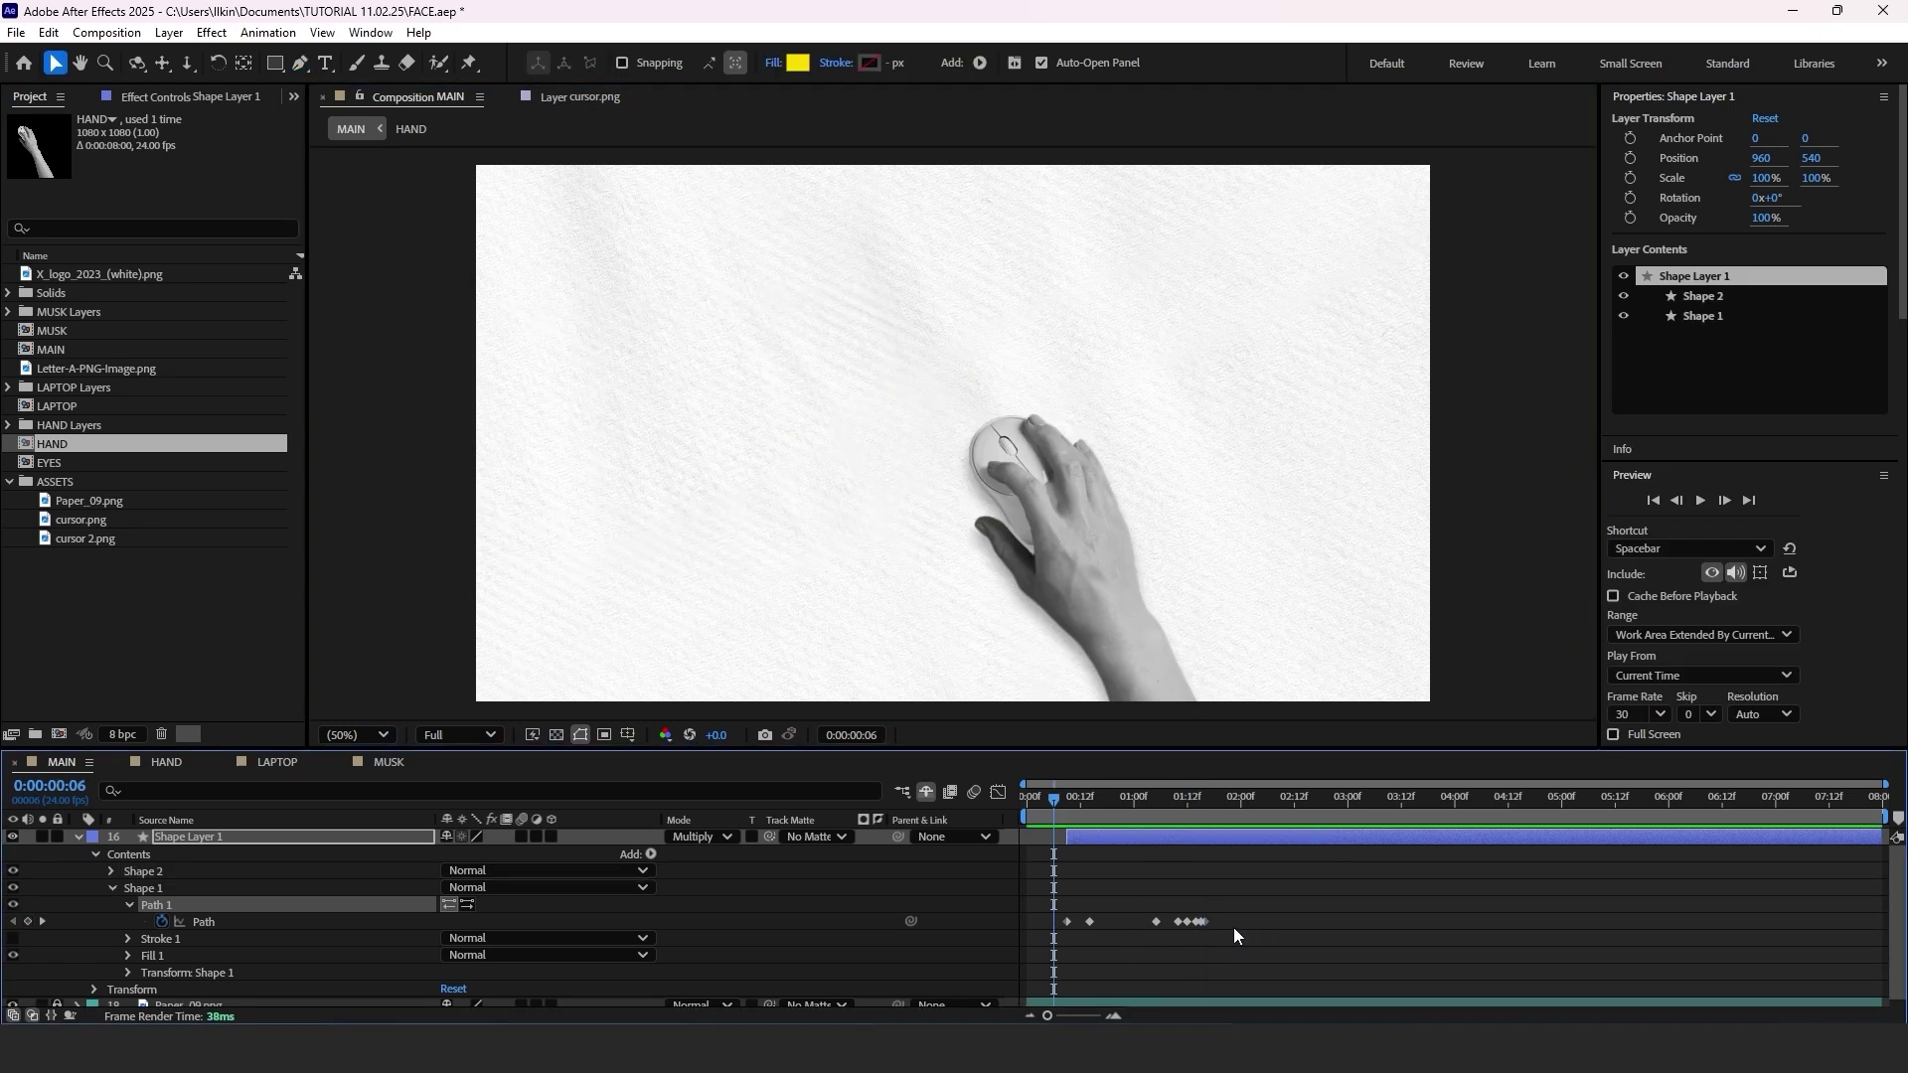
Apply Easy Ease to all Path keyframes of the yellow shape and preview the animation.
{"action": "left_click_drag", "start_coordinate": [1232, 927], "coordinate": [1064, 922]}
{"action": "left_click", "coordinate": [1046, 799]}
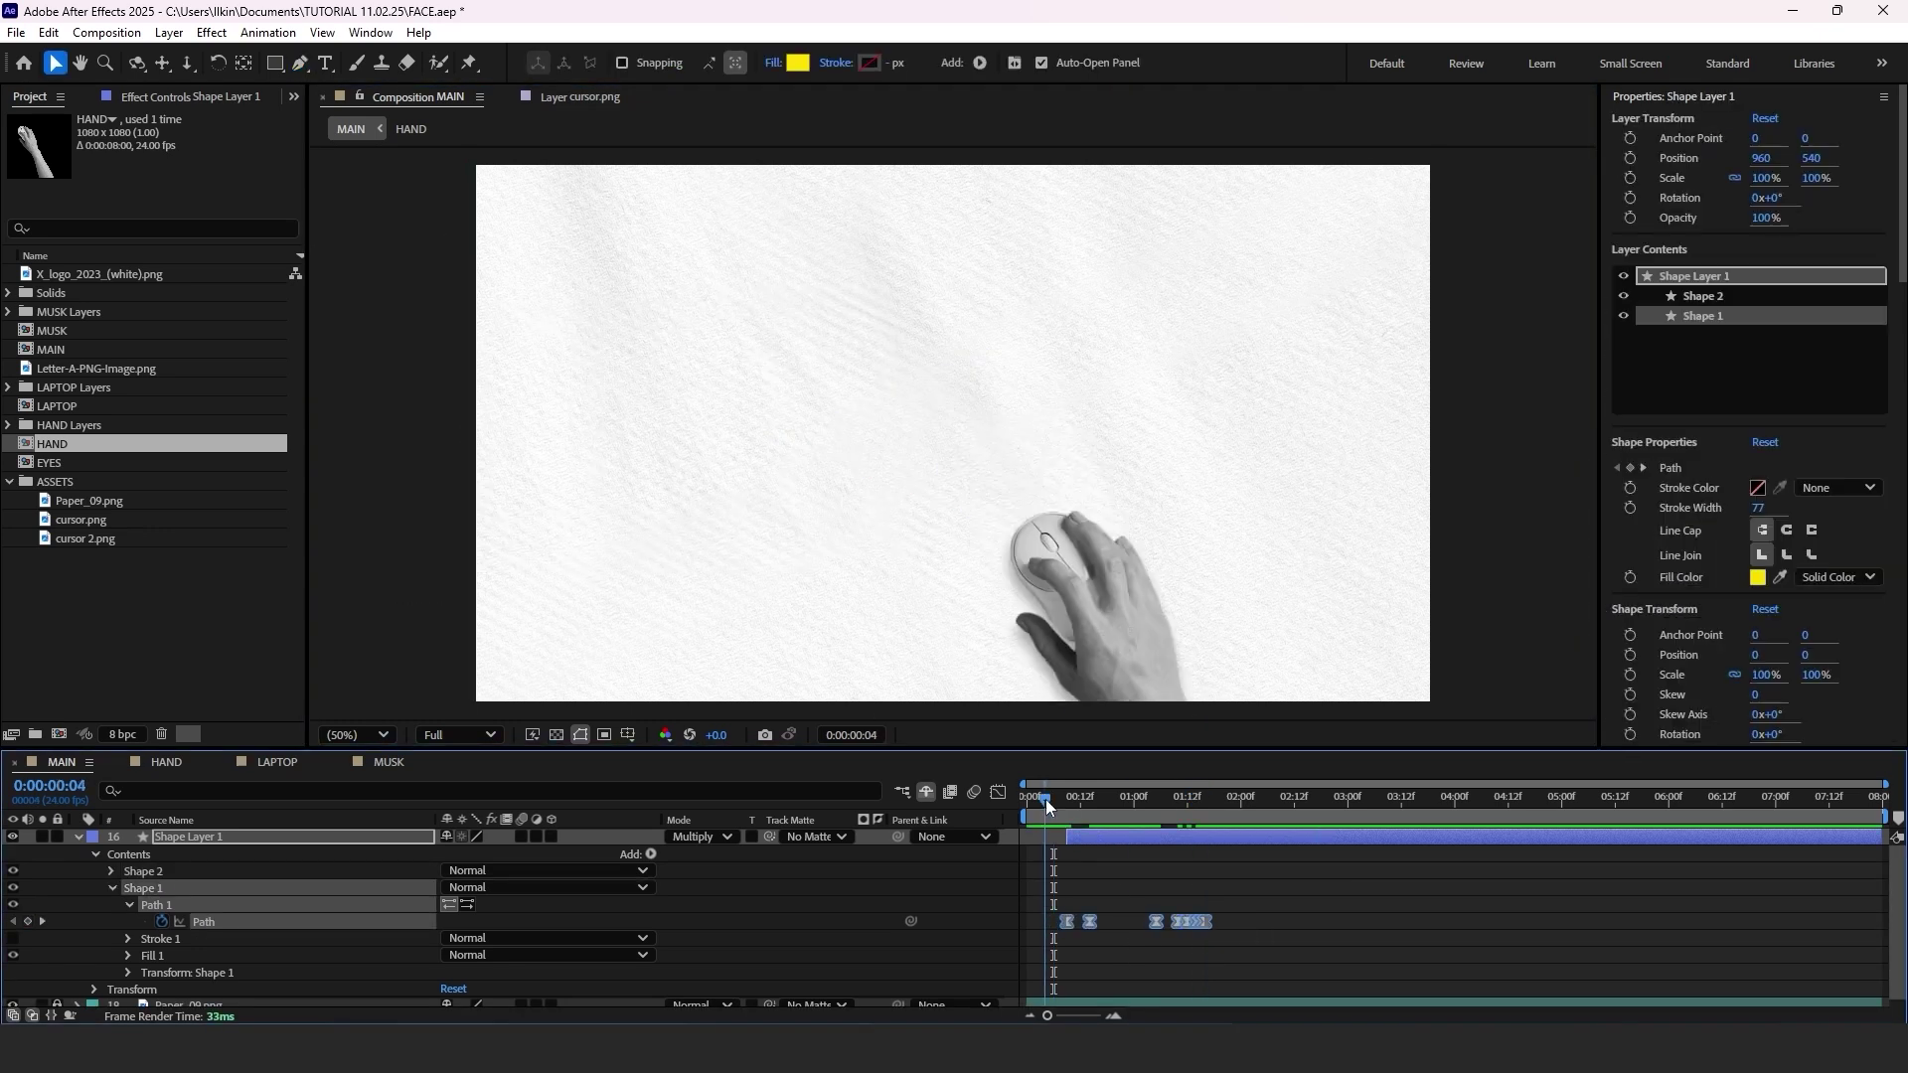
{"action": "key", "text": "space"}
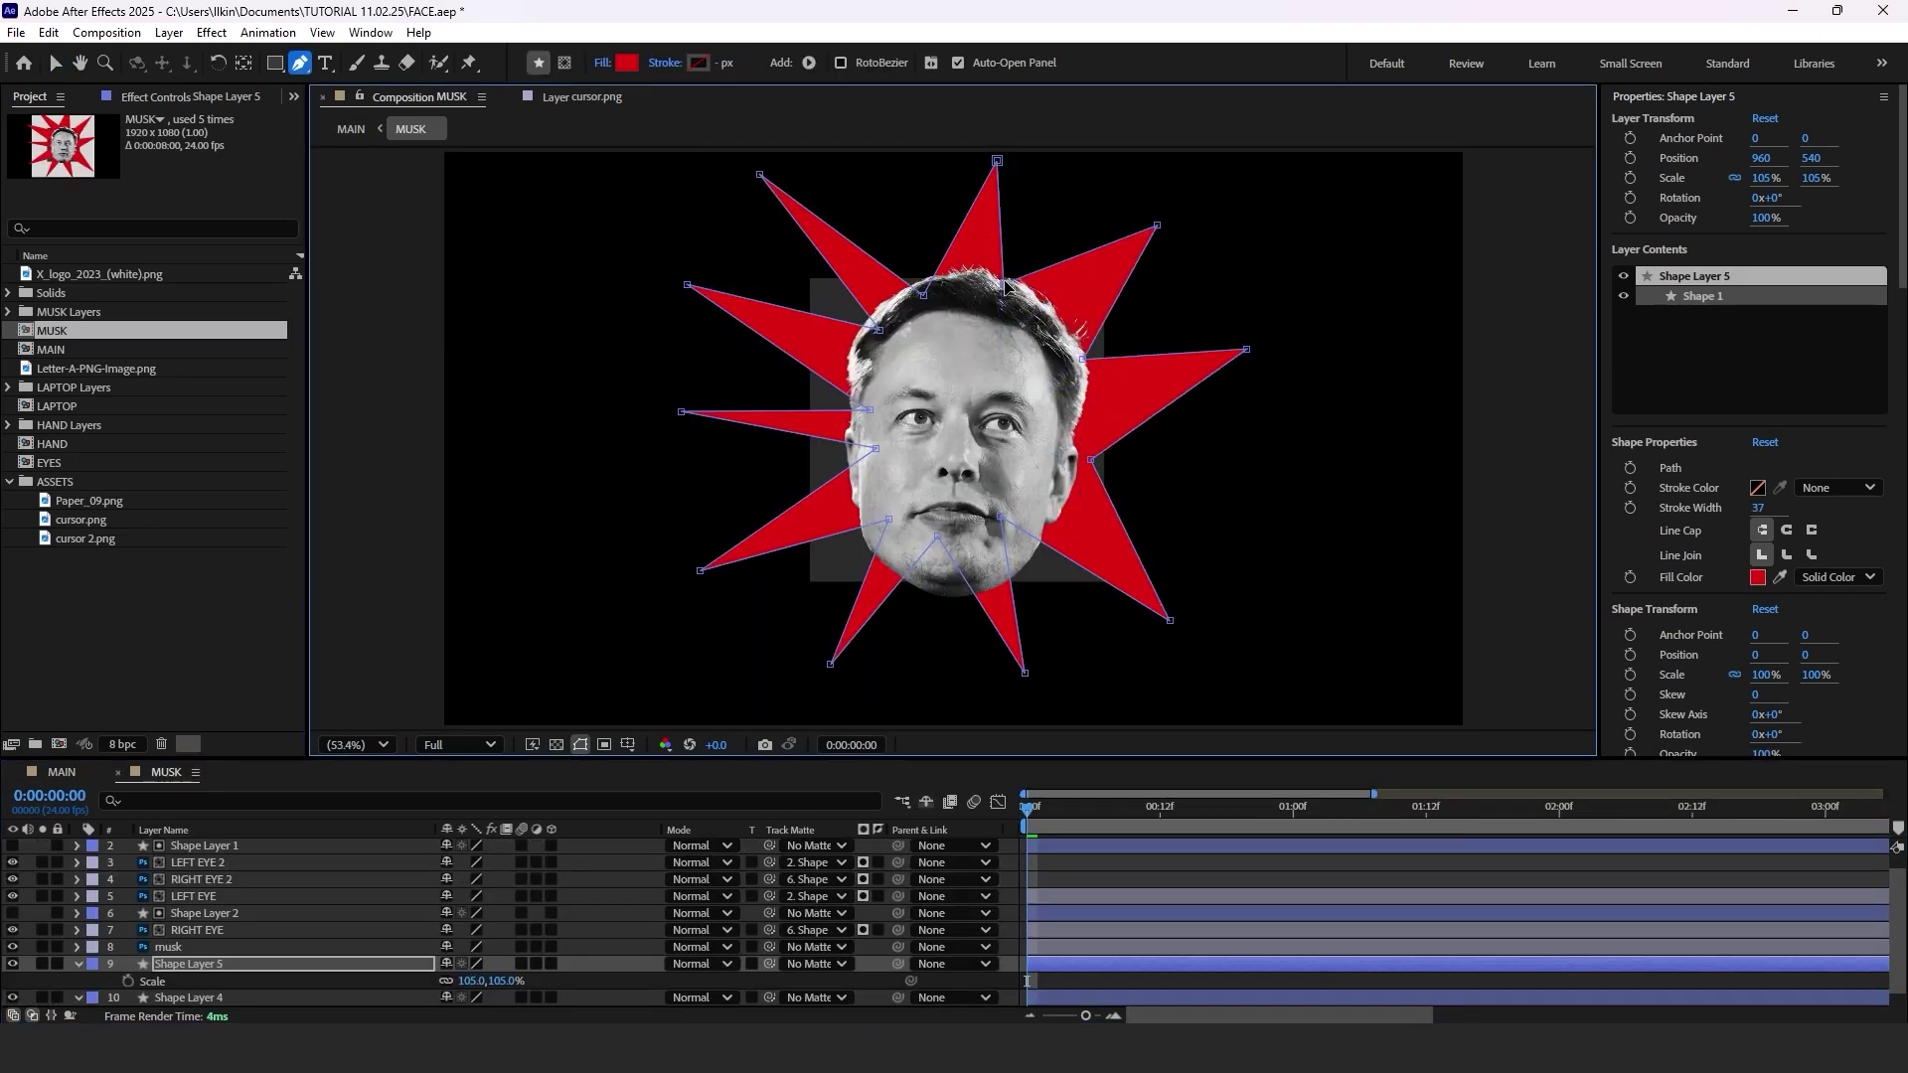
Reshape the points of the red starburst, Shape Layer 5, in MUSK and keyframe its Rotation from 0:00:00:00 to 0:00:00:03.
{"action": "left_click_drag", "start_coordinate": [1003, 284], "coordinate": [1007, 283]}
{"action": "left_click_drag", "start_coordinate": [997, 161], "coordinate": [982, 161]}
{"action": "left_click_drag", "start_coordinate": [923, 296], "coordinate": [915, 277]}
{"action": "left_click_drag", "start_coordinate": [879, 330], "coordinate": [862, 320]}
{"action": "left_click_drag", "start_coordinate": [869, 409], "coordinate": [860, 456]}
{"action": "left_click_drag", "start_coordinate": [888, 519], "coordinate": [864, 536]}
{"action": "left_click_drag", "start_coordinate": [937, 537], "coordinate": [941, 574]}
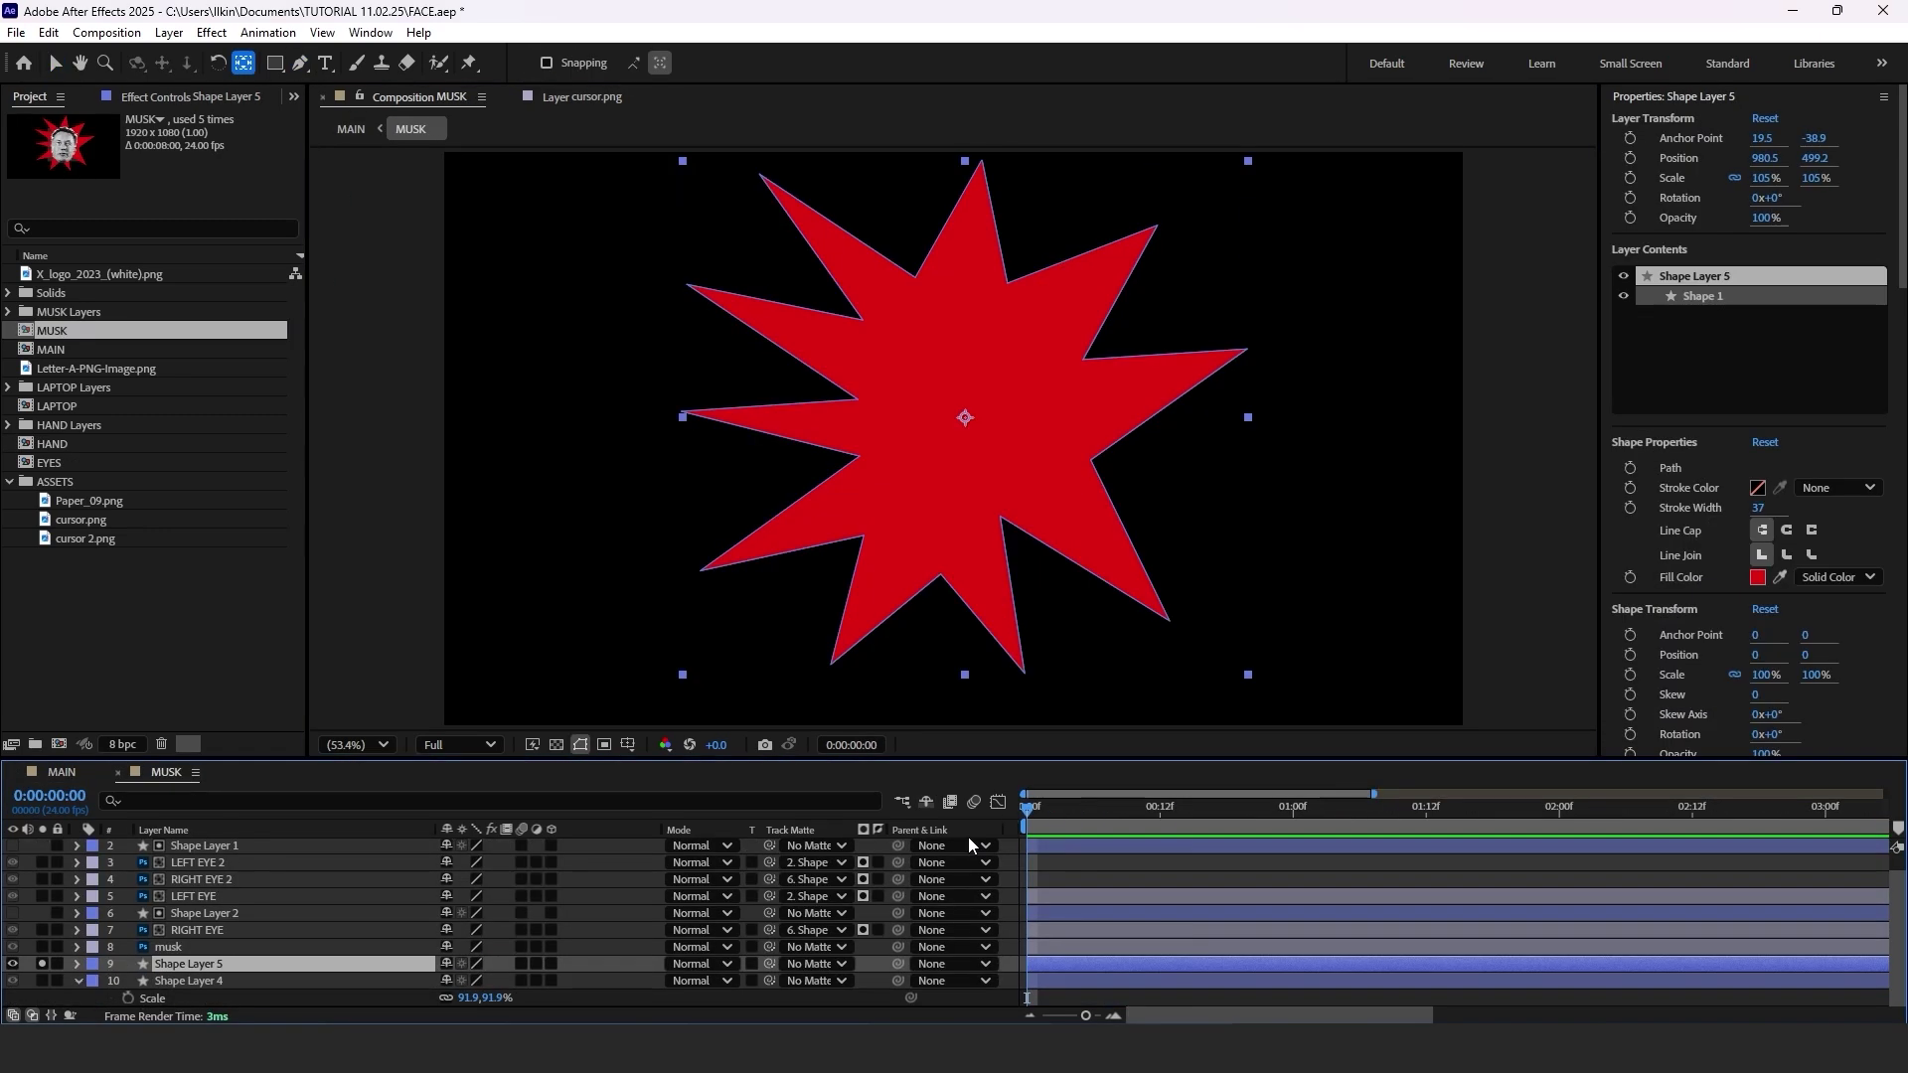
{"action": "key", "text": "r"}
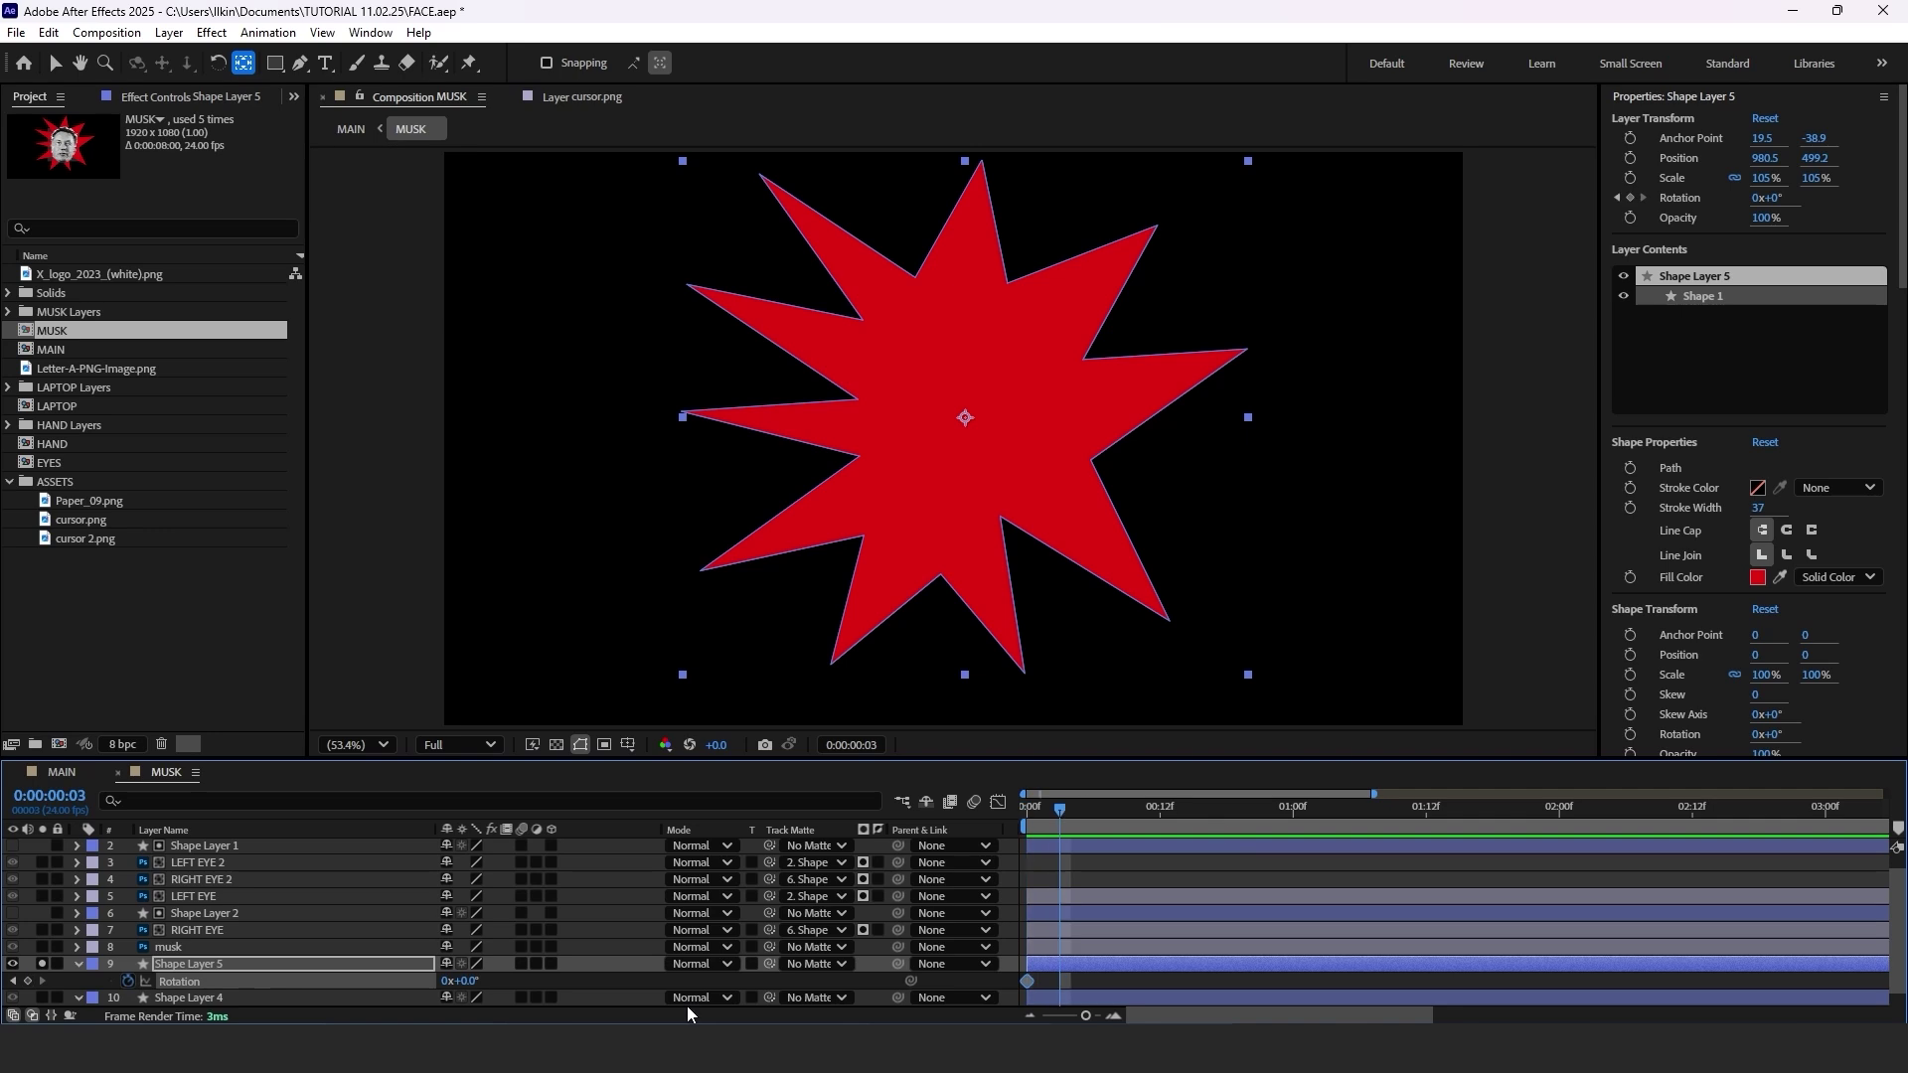
{"action": "left_click_drag", "start_coordinate": [464, 984], "coordinate": [699, 969]}
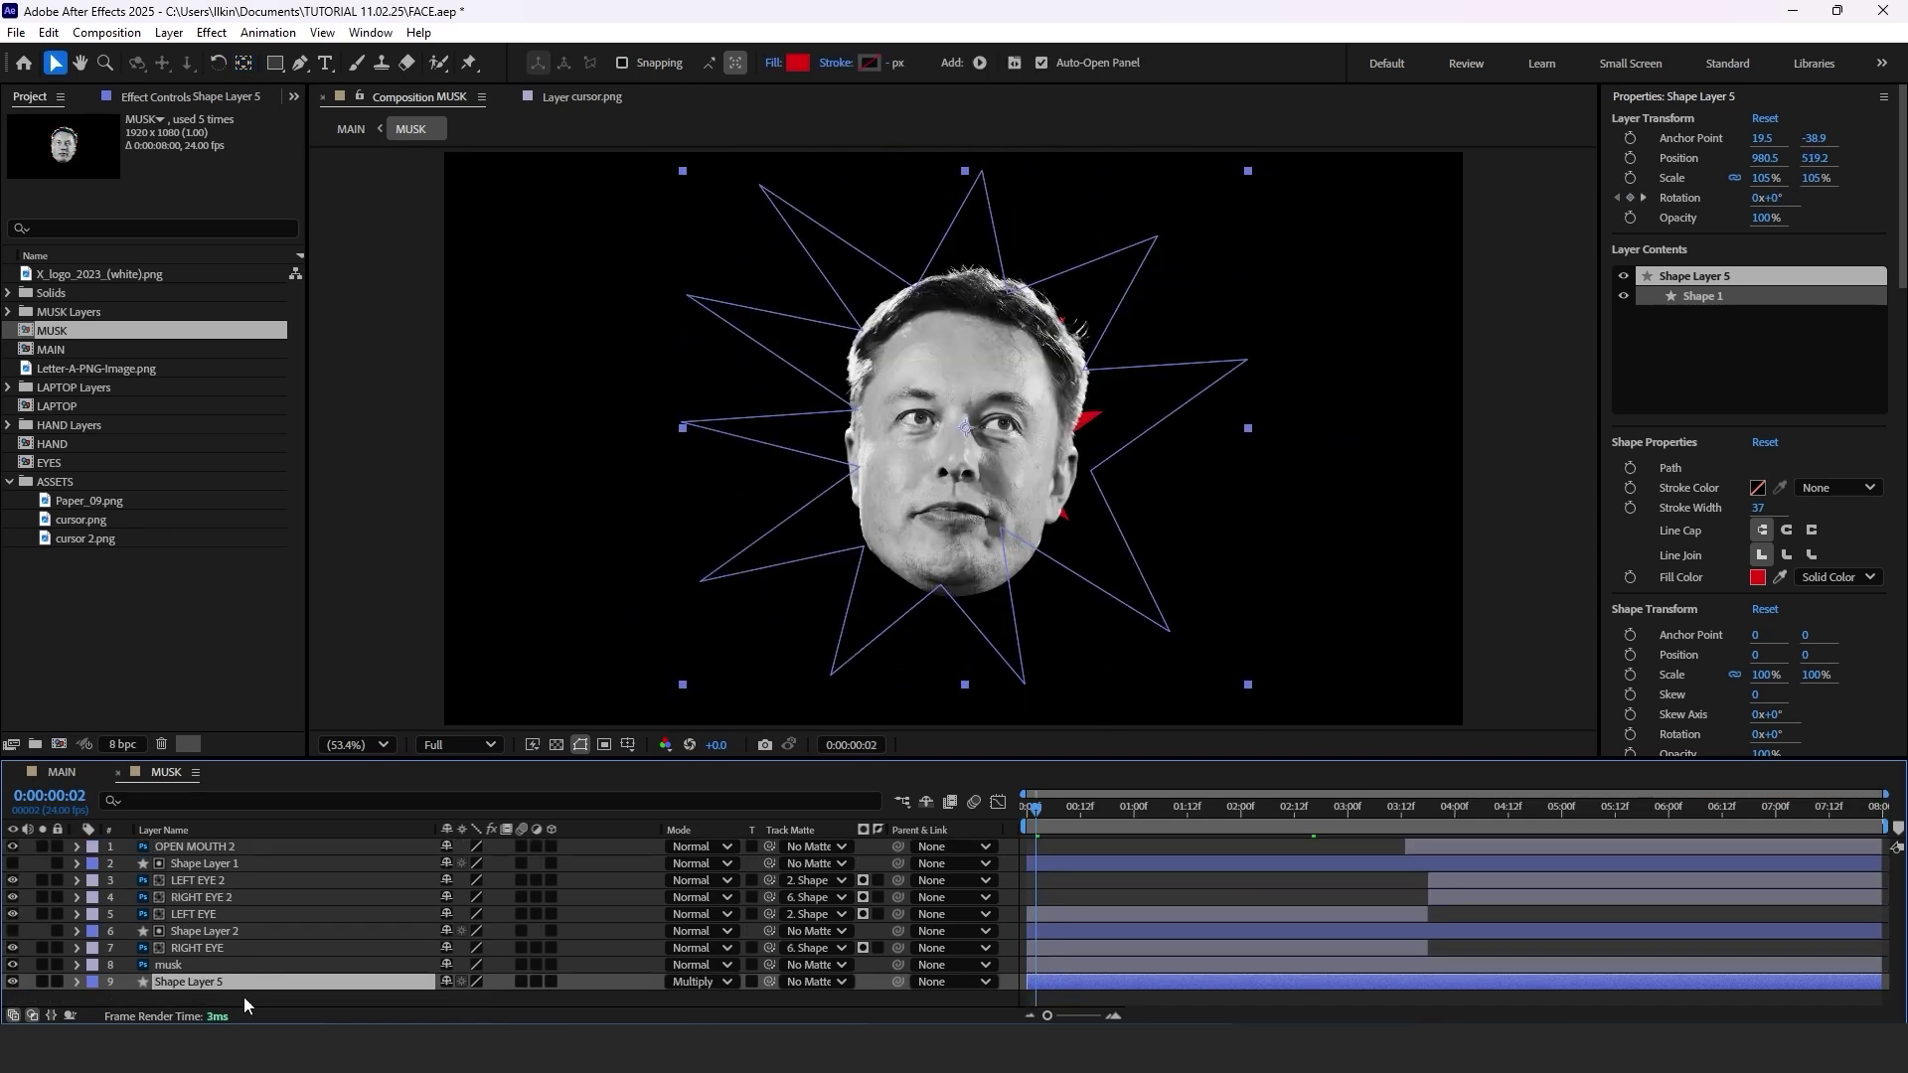
Trace a rough Pen outline around the cut-out head as a new shape layer.
{"action": "left_click", "coordinate": [242, 1002]}
{"action": "left_click", "coordinate": [300, 63]}
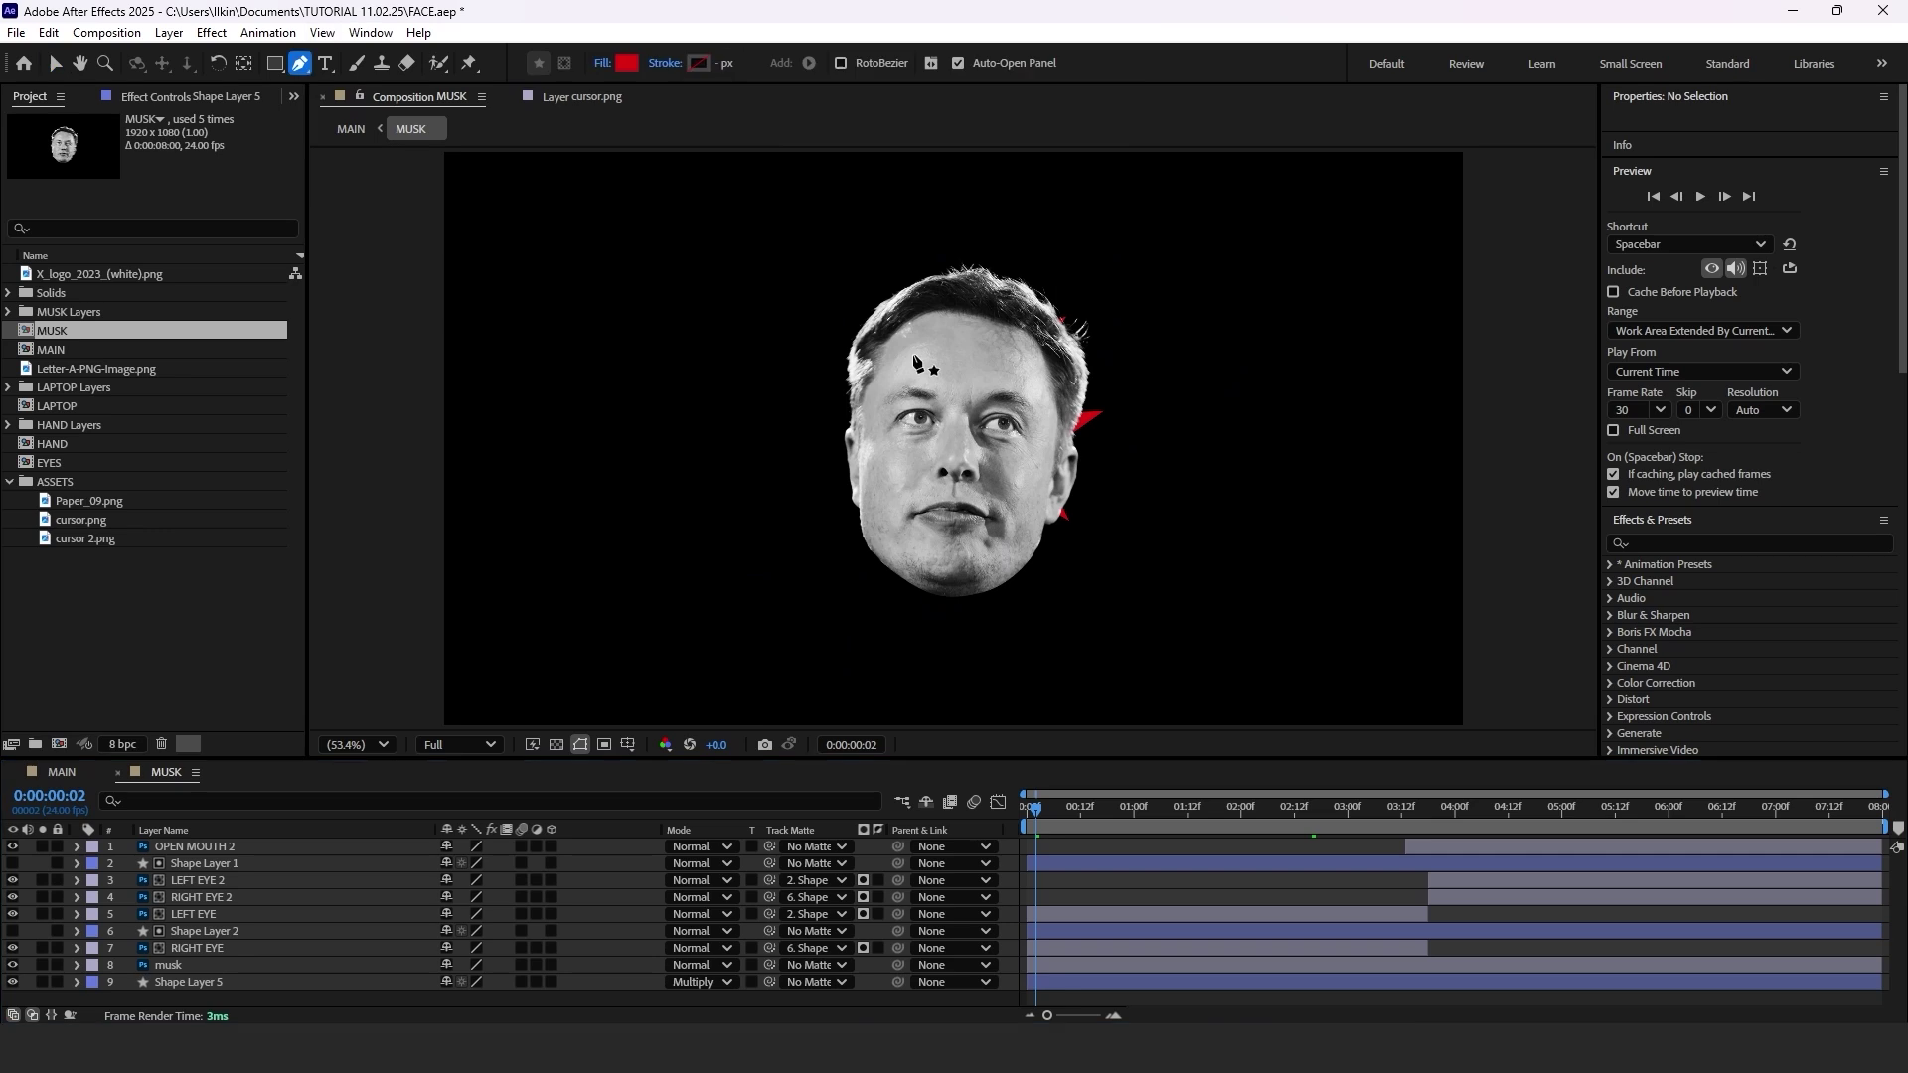
{"action": "left_click", "coordinate": [868, 293]}
{"action": "left_click", "coordinate": [841, 356]}
{"action": "left_click", "coordinate": [844, 418]}
{"action": "left_click", "coordinate": [834, 441]}
{"action": "left_click", "coordinate": [844, 499]}
{"action": "left_click", "coordinate": [851, 513]}
{"action": "left_click", "coordinate": [857, 547]}
{"action": "left_click", "coordinate": [915, 595]}
{"action": "left_click", "coordinate": [959, 599]}
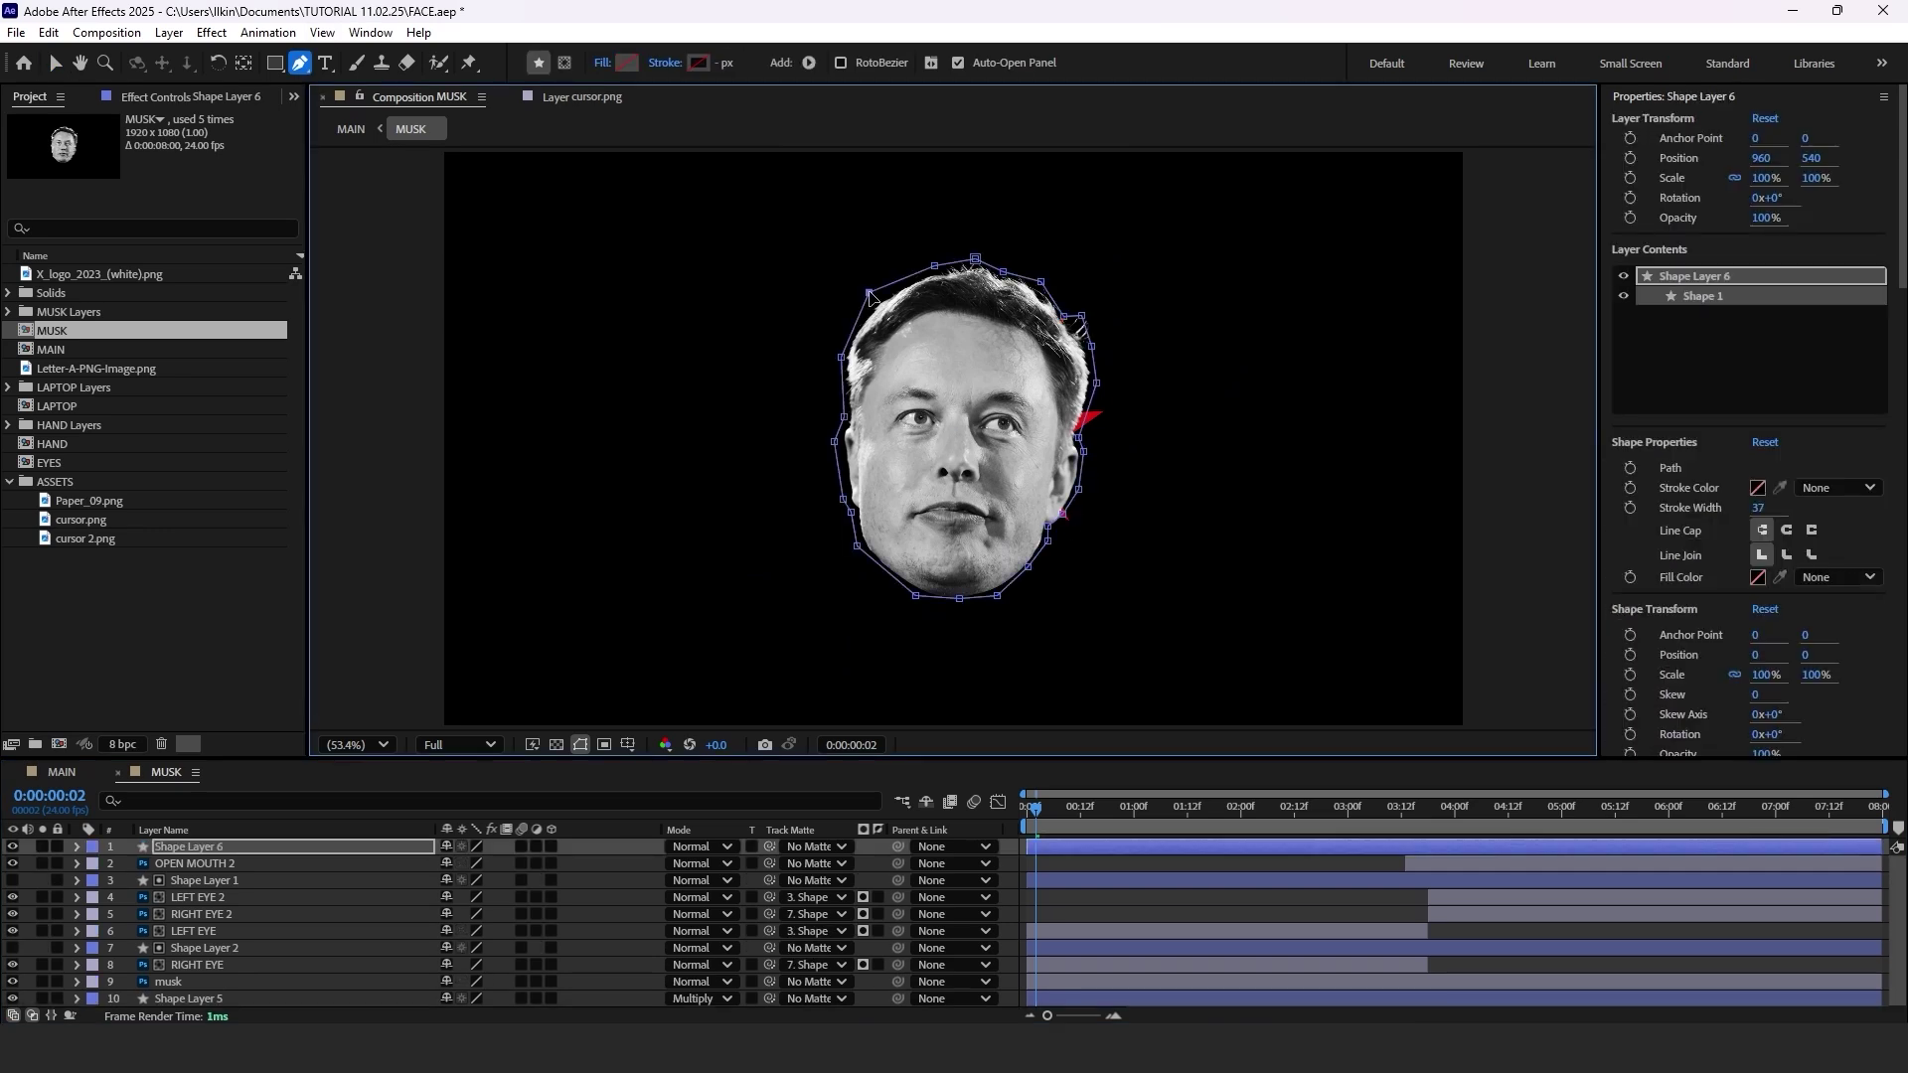
Fill the head outline white, move it below the musk layer and adjust its points into an uneven paper border.
{"action": "left_click", "coordinate": [626, 63]}
{"action": "key", "text": "Return"}
{"action": "left_click_drag", "start_coordinate": [328, 846], "coordinate": [328, 976]}
{"action": "left_click_drag", "start_coordinate": [869, 293], "coordinate": [874, 298]}
{"action": "left_click_drag", "start_coordinate": [934, 265], "coordinate": [922, 271]}
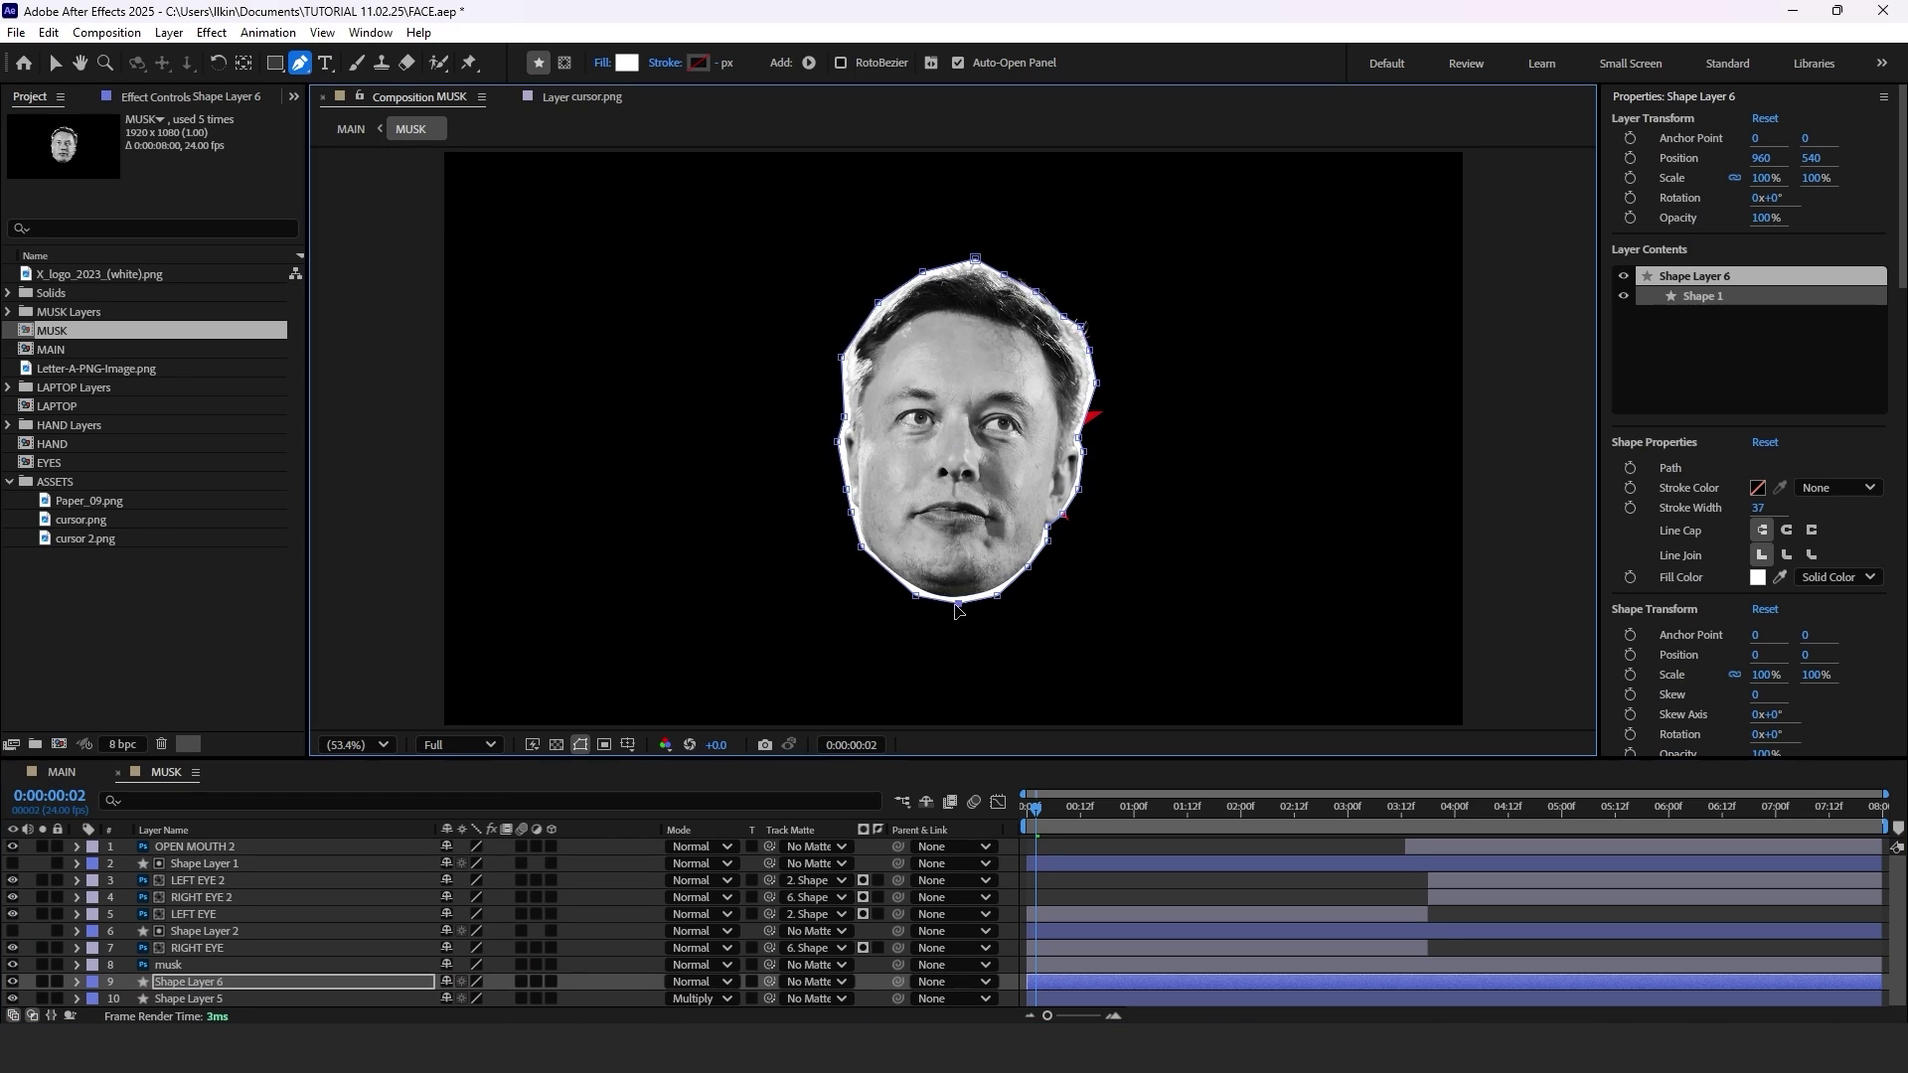
Return to MAIN and preview the animation from the beginning.
{"action": "left_click", "coordinate": [59, 773]}
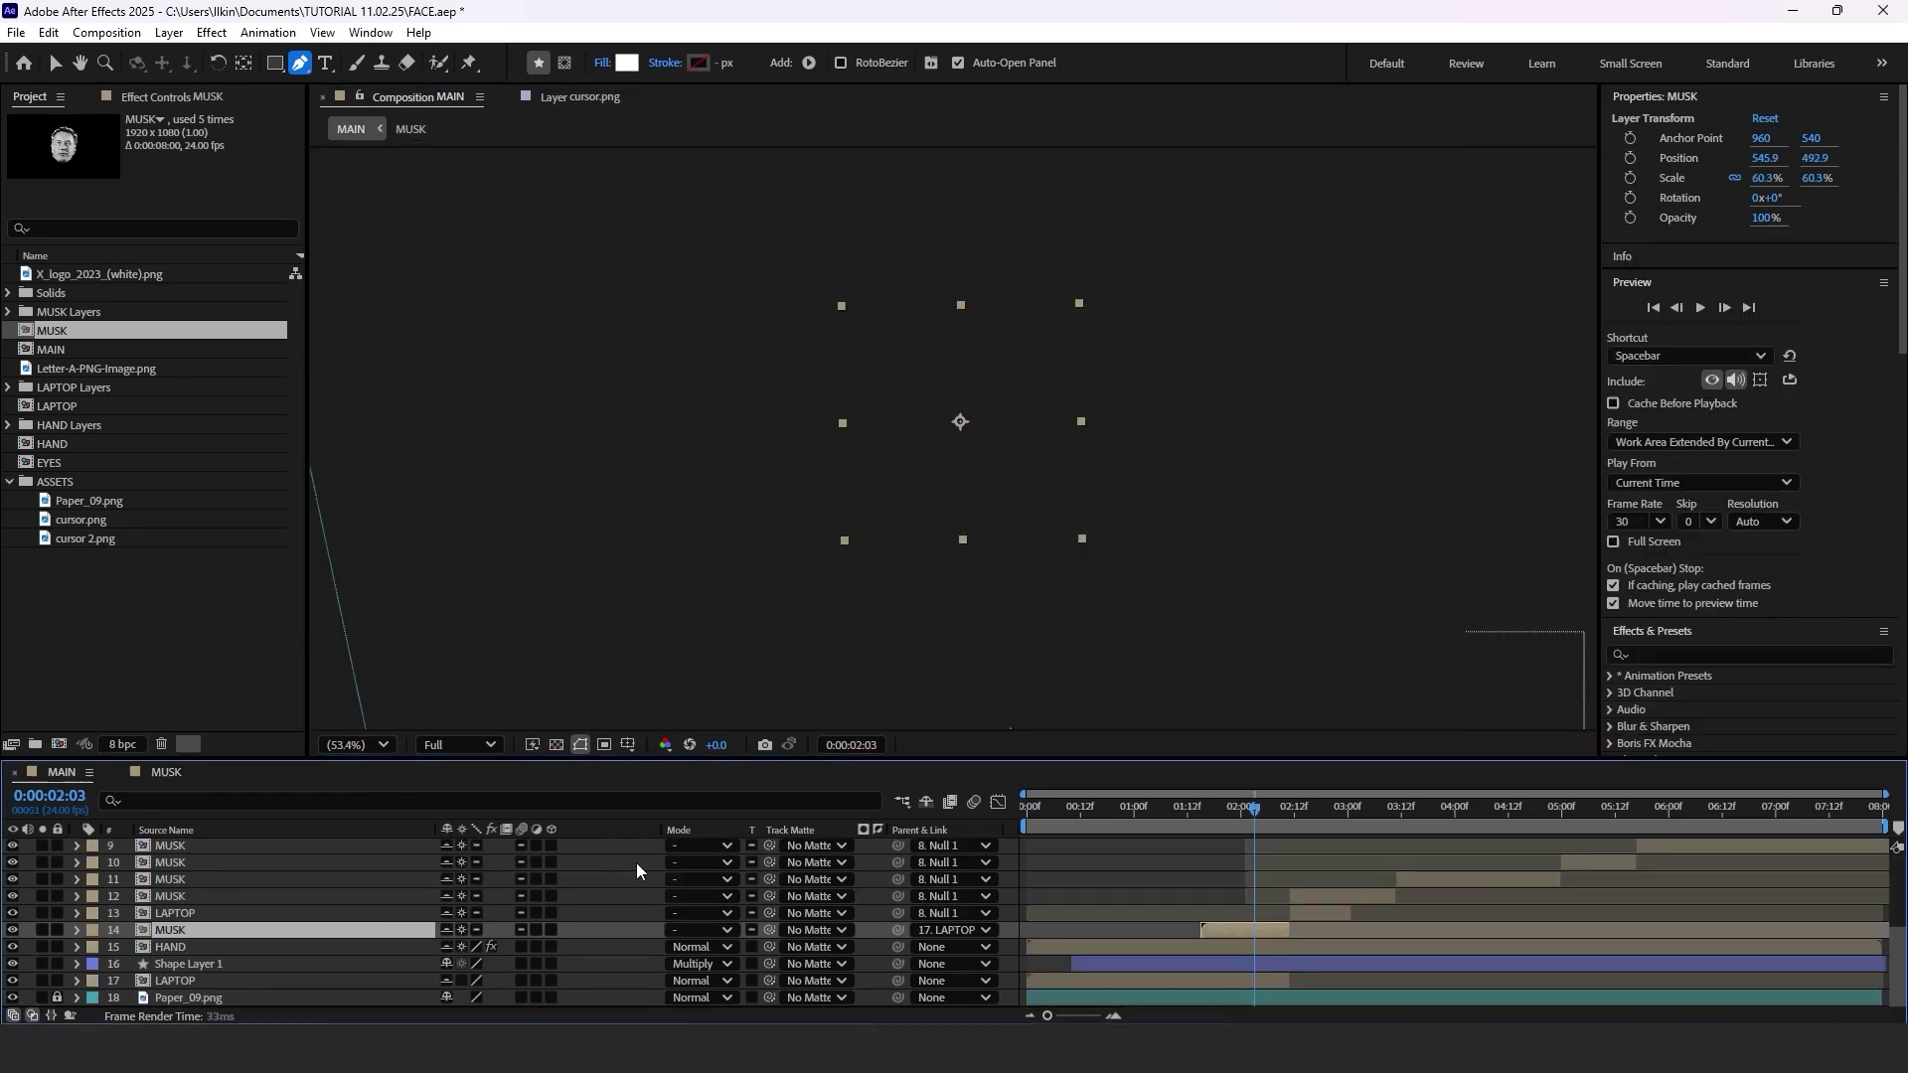
{"action": "key", "text": "Home"}
{"action": "key", "text": "space"}
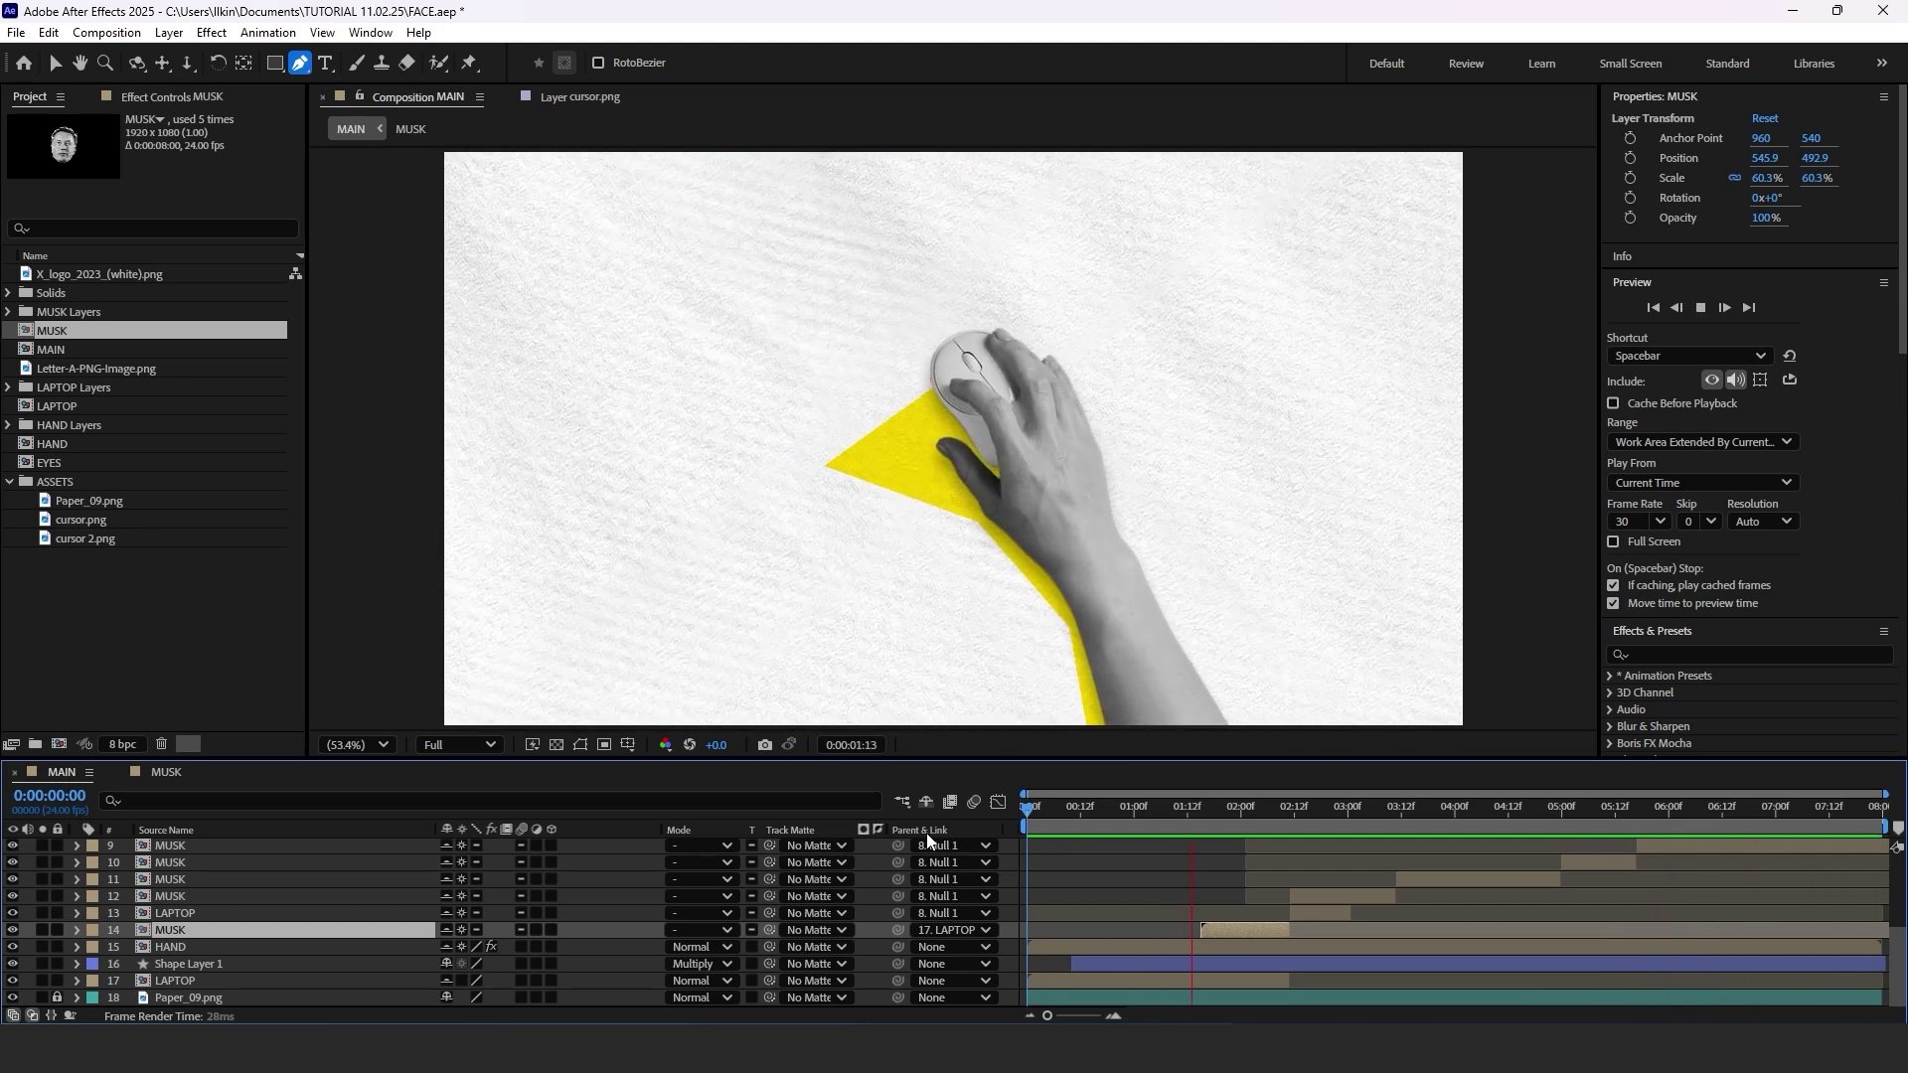
Scrub to 0:00:00:17 and reveal the yellow Shape Layer 1's Path keyframes.
{"action": "left_click_drag", "start_coordinate": [1029, 827], "coordinate": [1077, 821]}
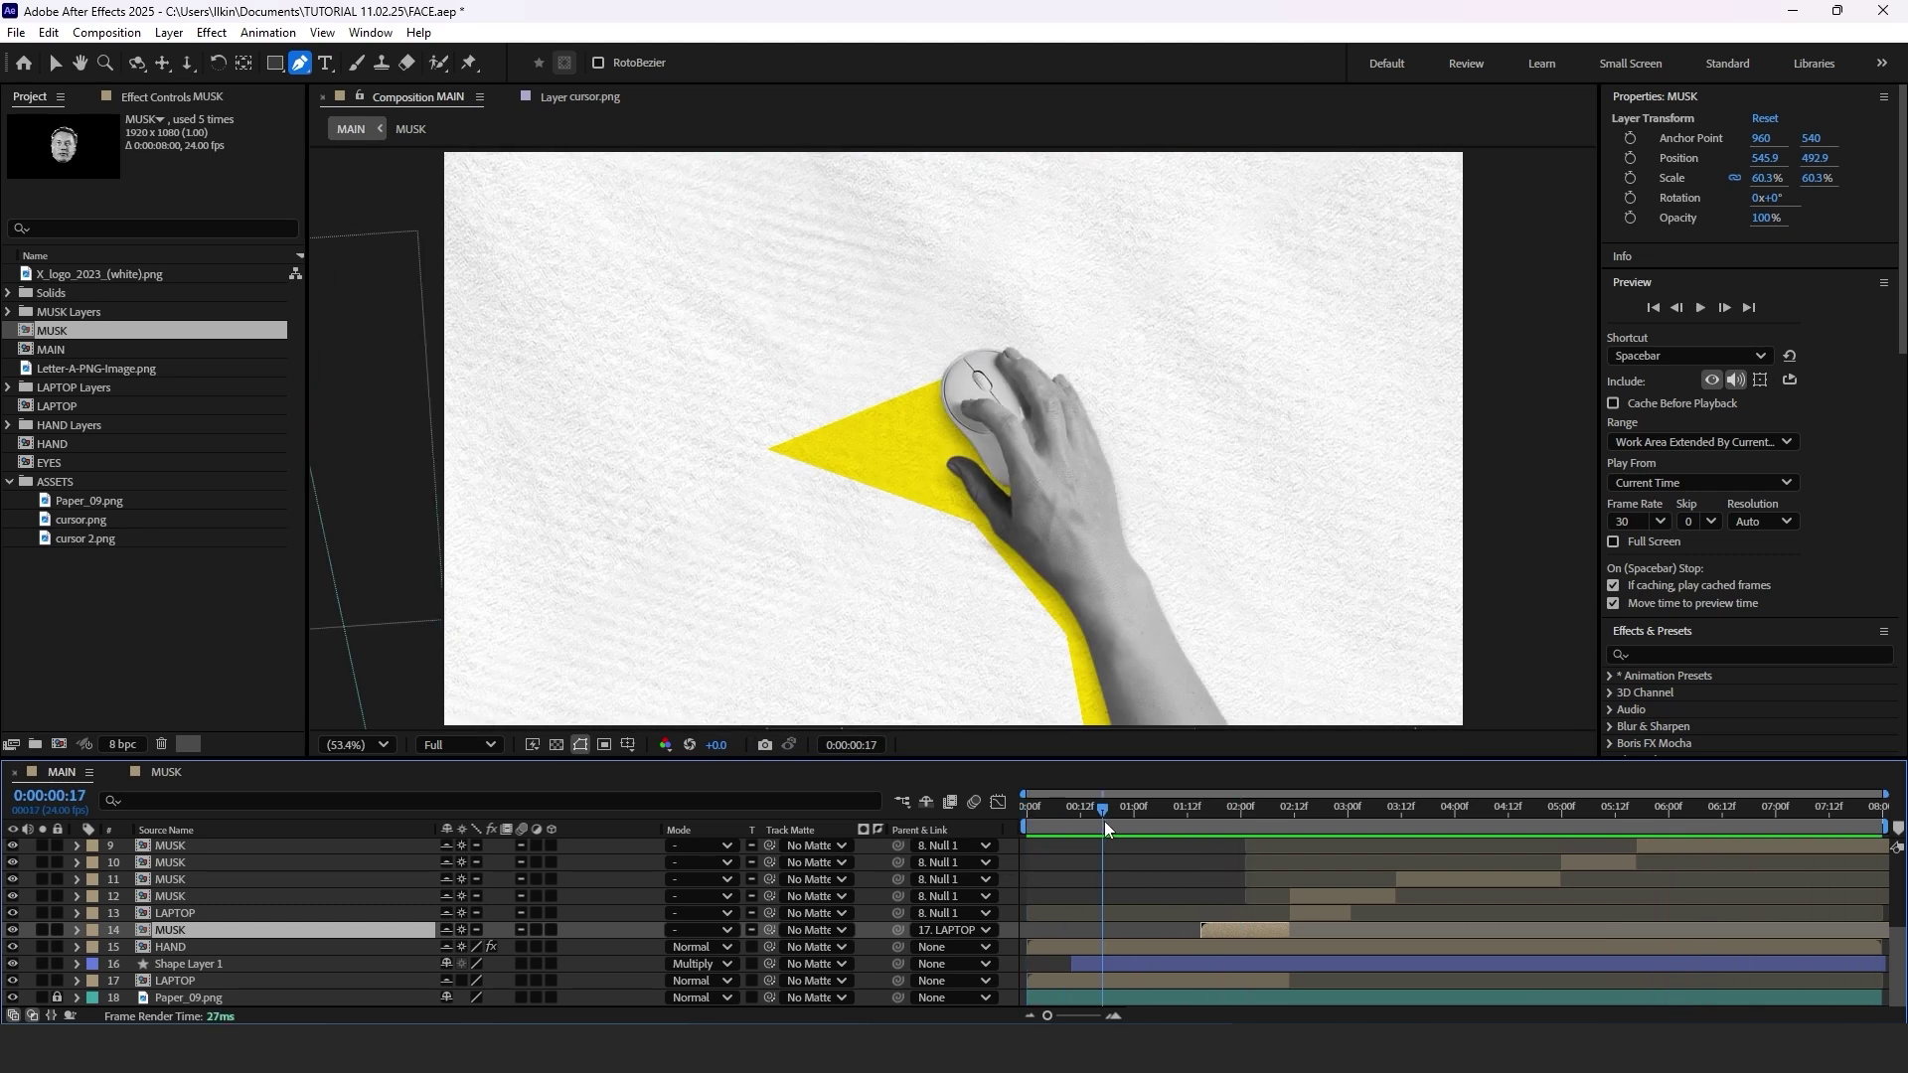
{"action": "left_click", "coordinate": [1129, 963]}
{"action": "key", "text": "u"}
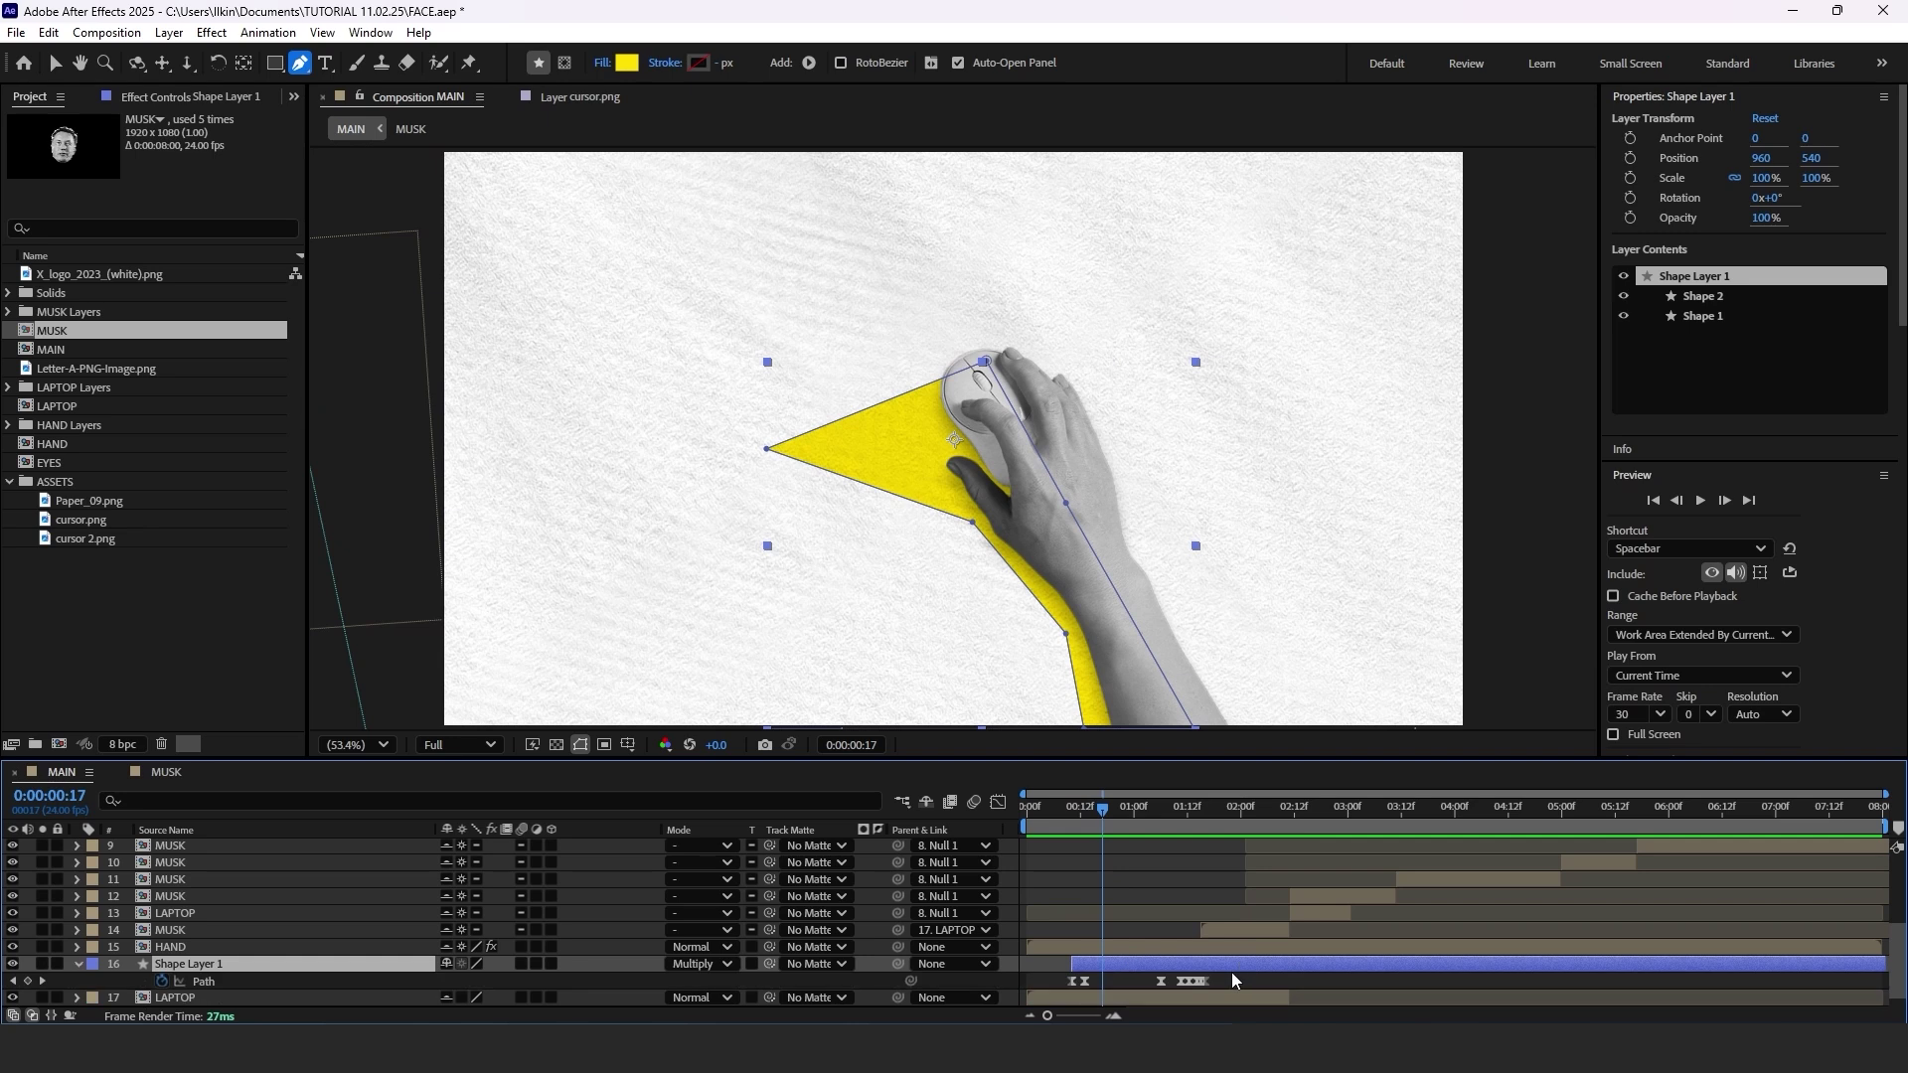